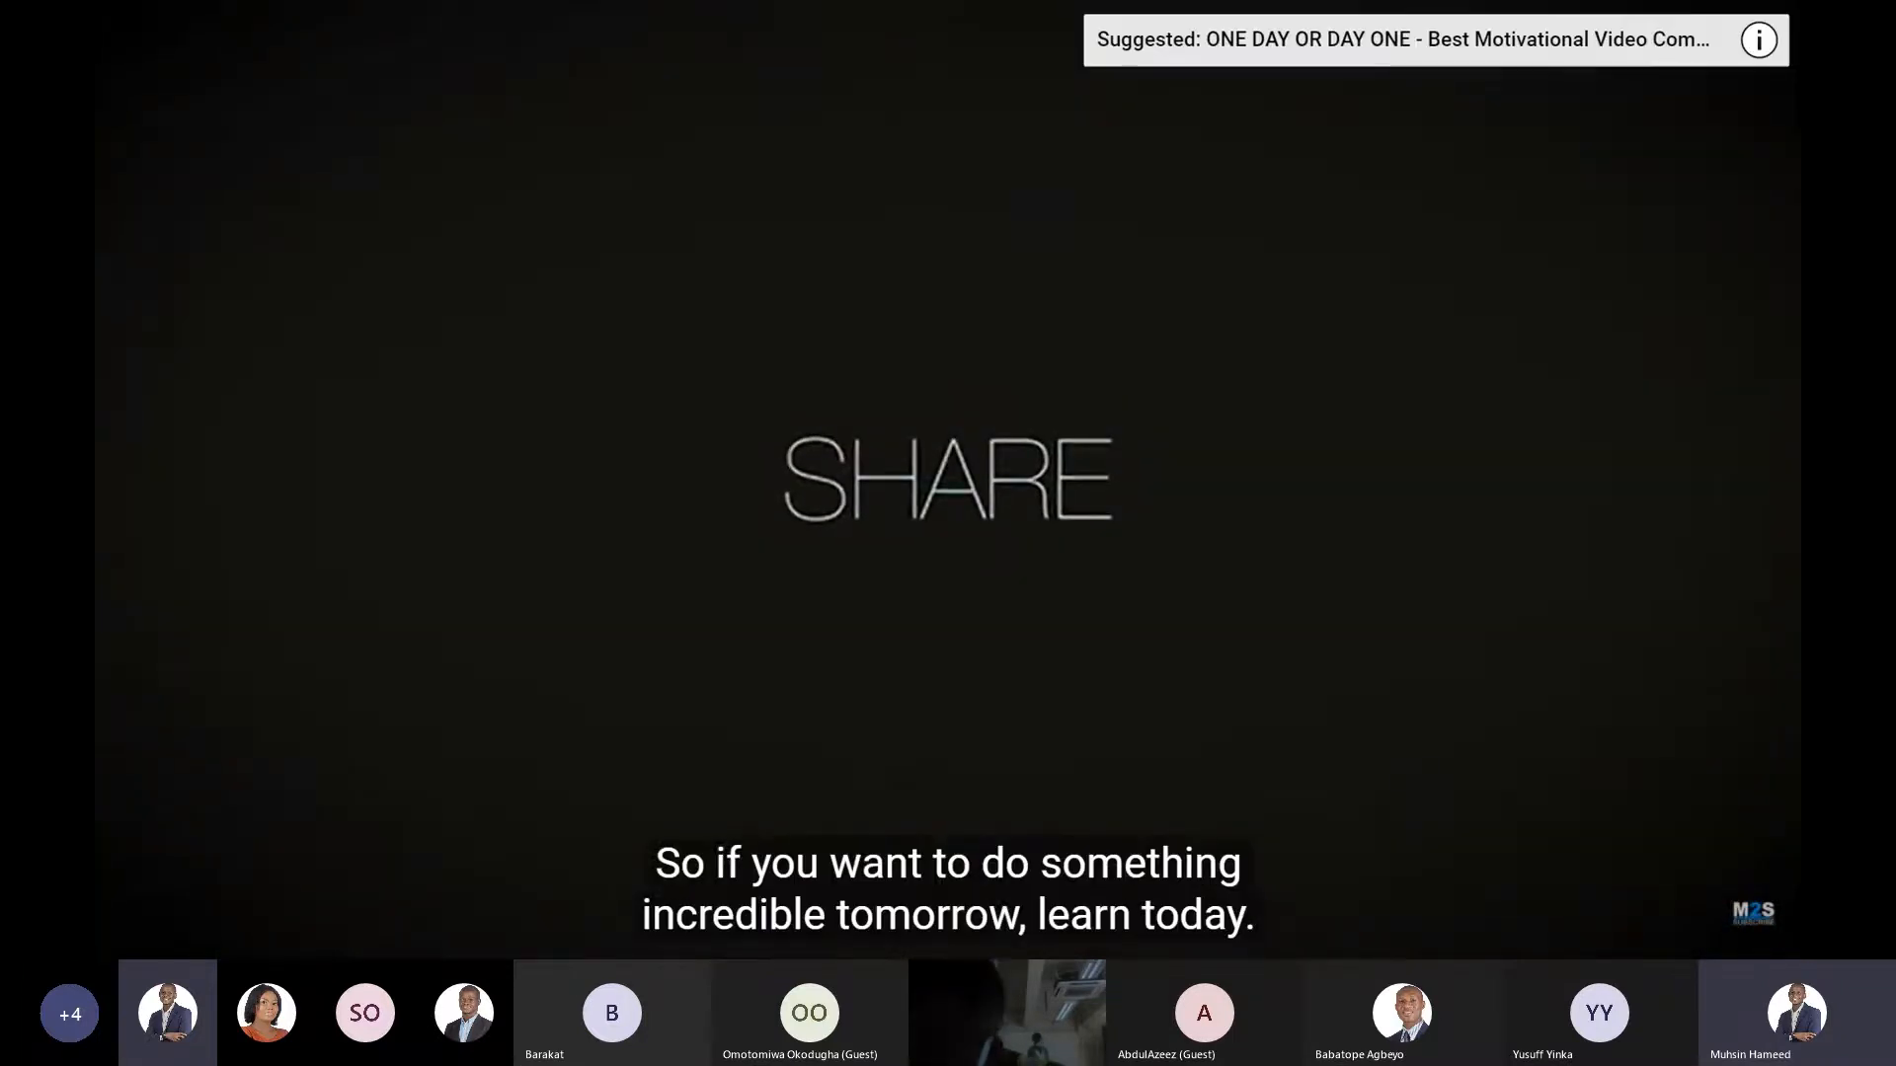
- Pause the motivational YouTube video and switch to the Teams meeting to toggle the microphone
{"action": "mouse_move", "coordinate": [1497, 680]}
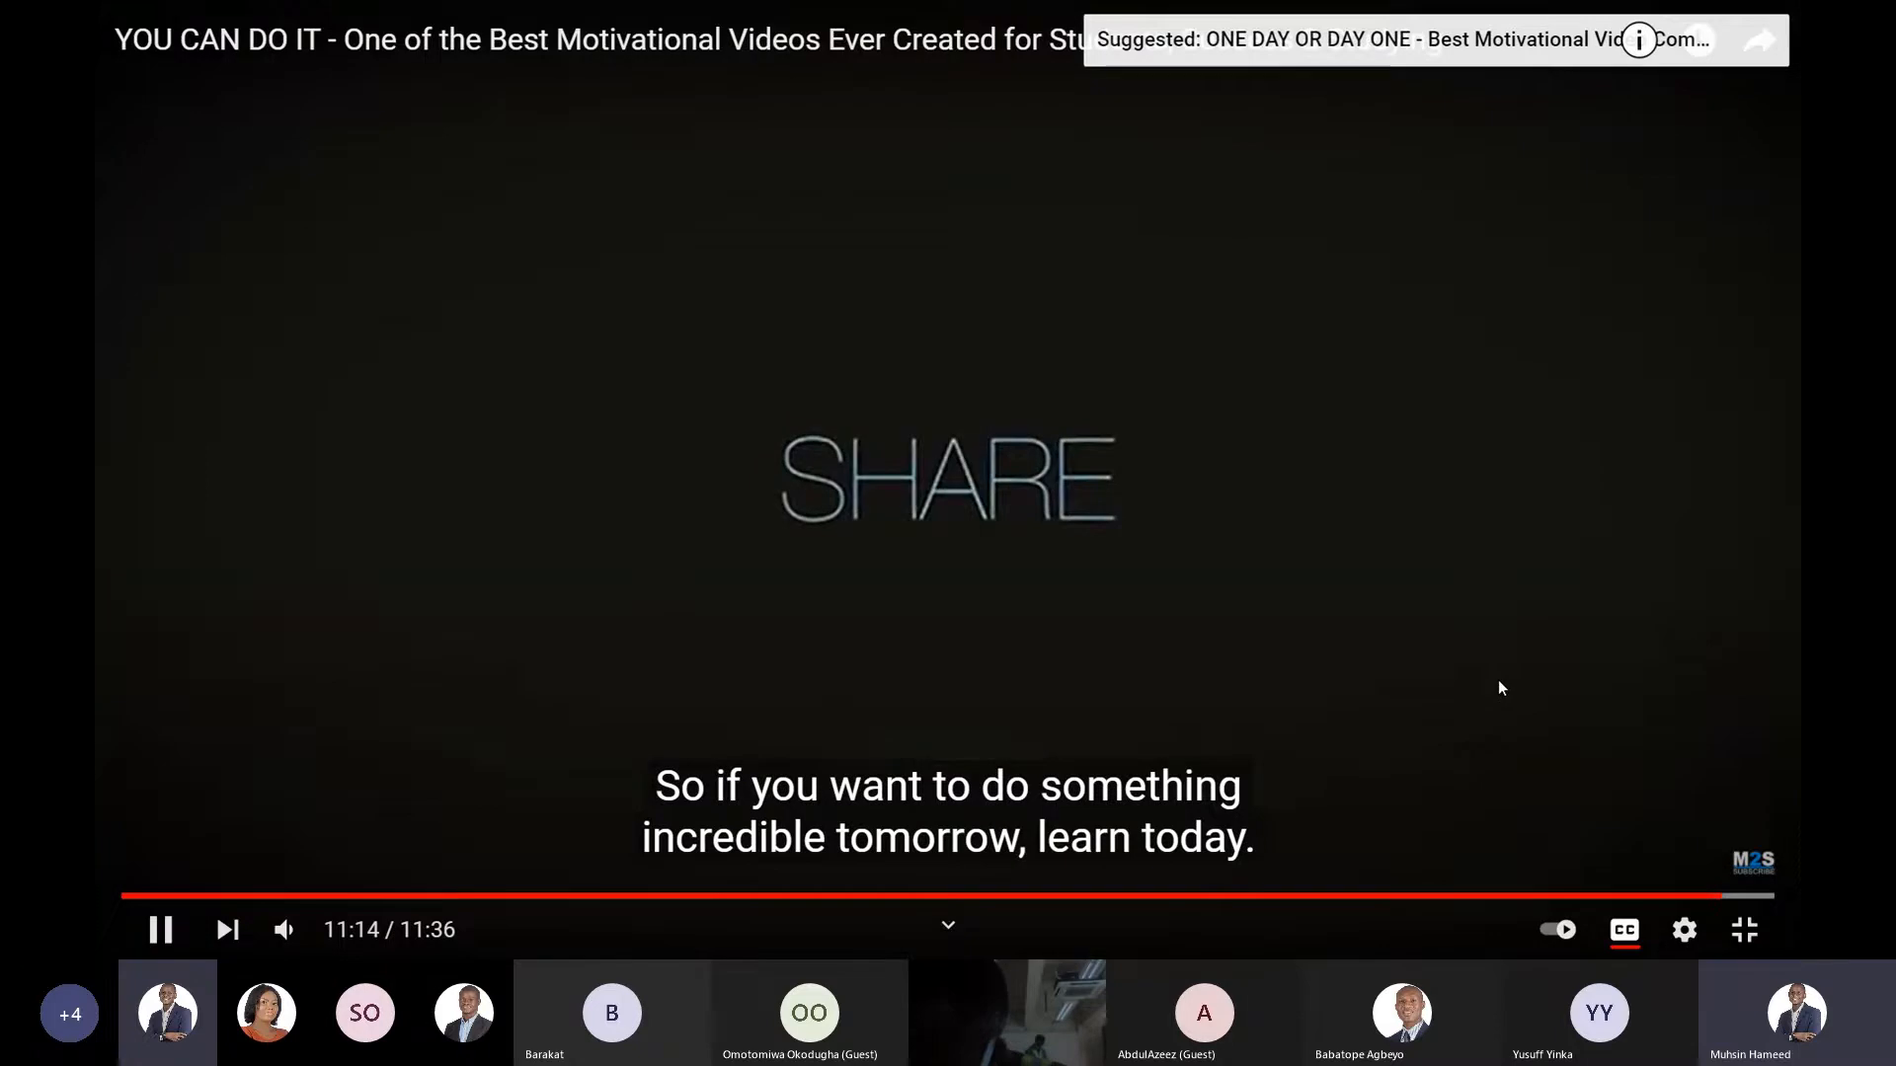
{"action": "left_click", "coordinate": [1396, 656]}
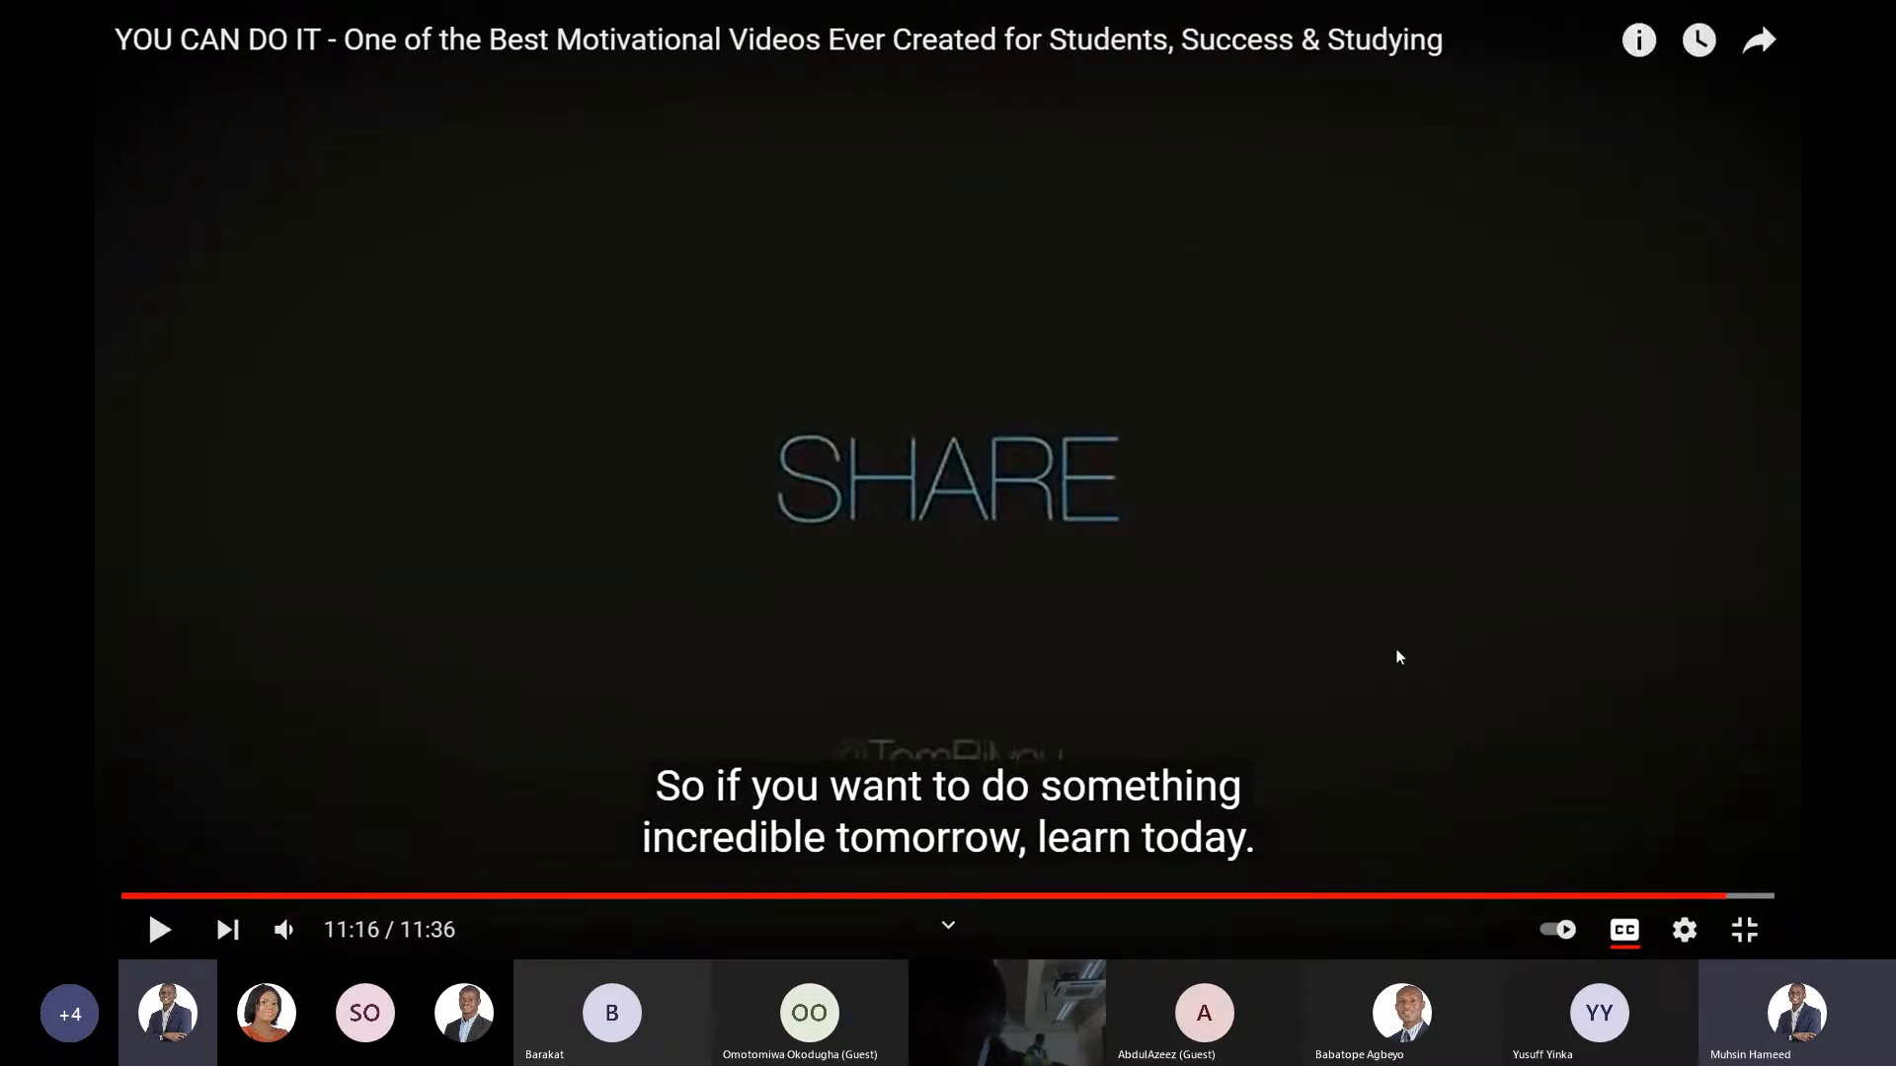
{"action": "key", "text": "alt+Tab"}
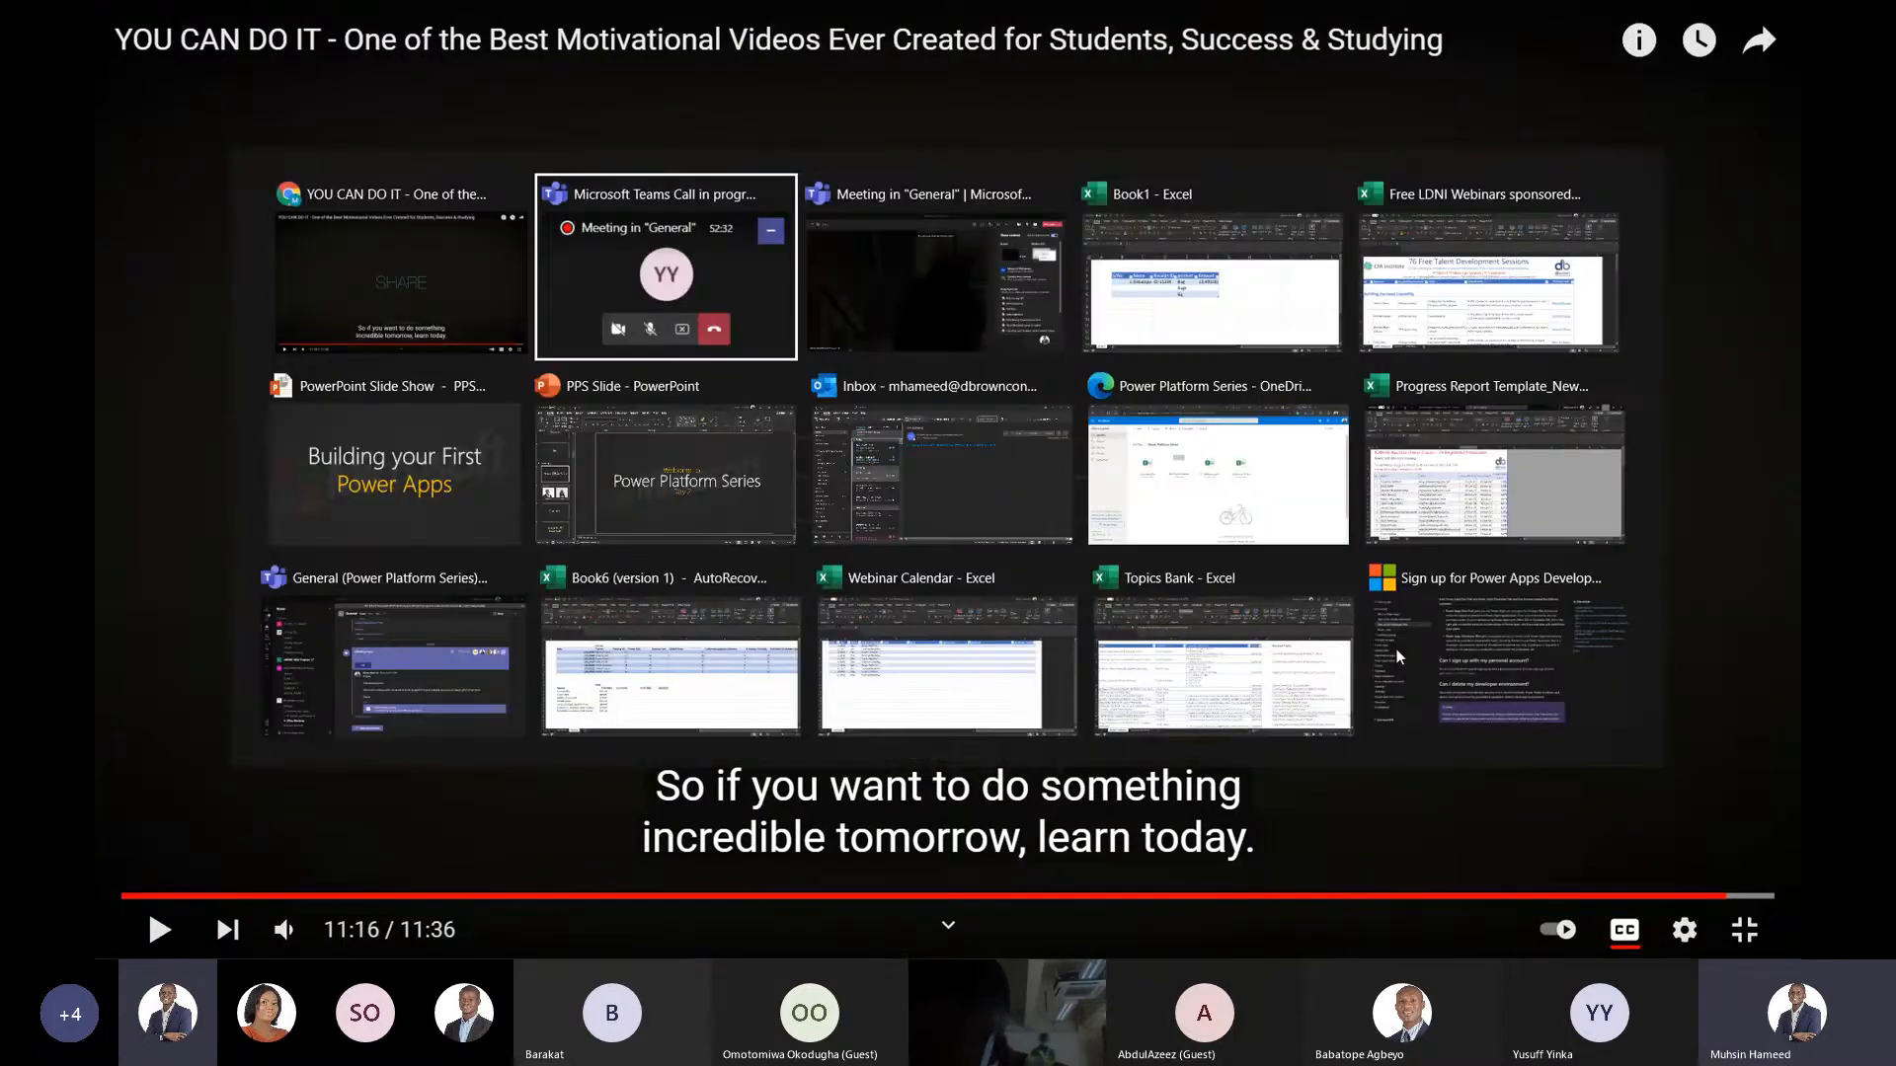
{"action": "key", "text": "alt+Tab"}
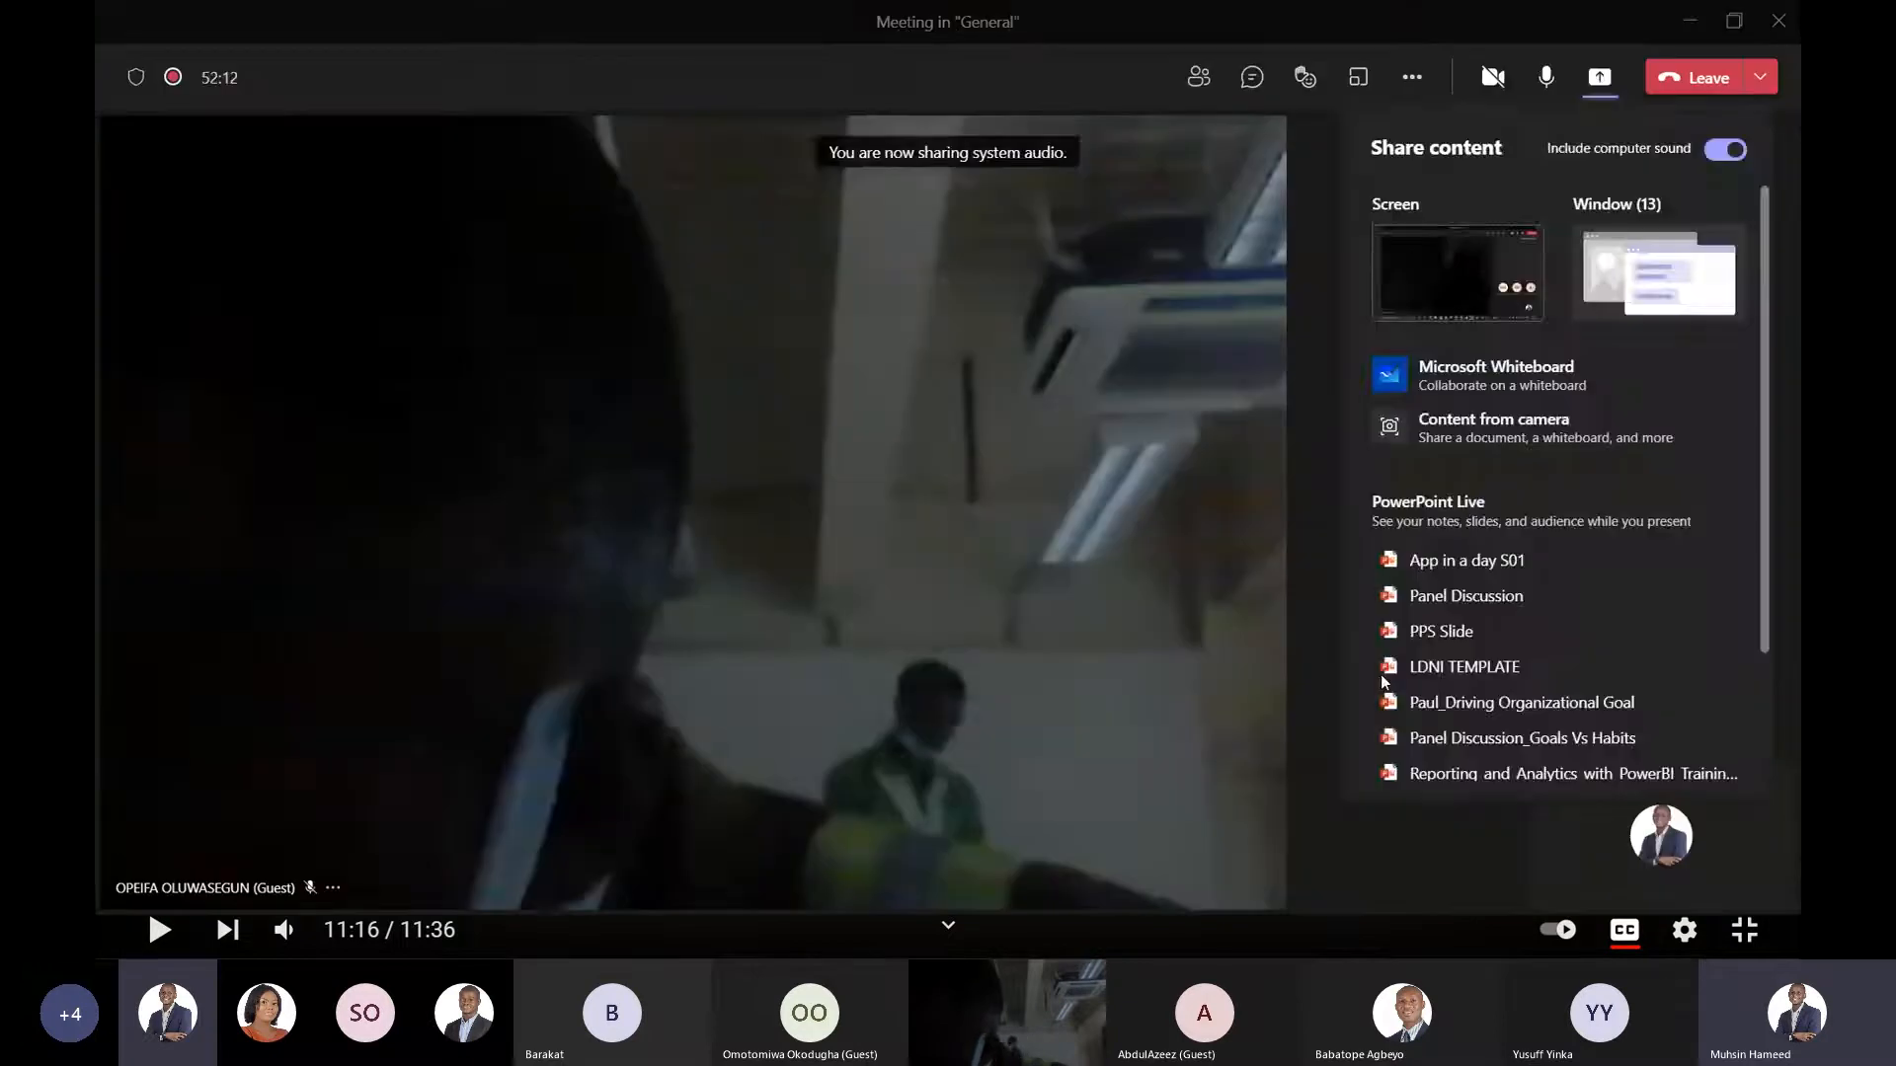
{"action": "left_click", "coordinate": [1547, 81]}
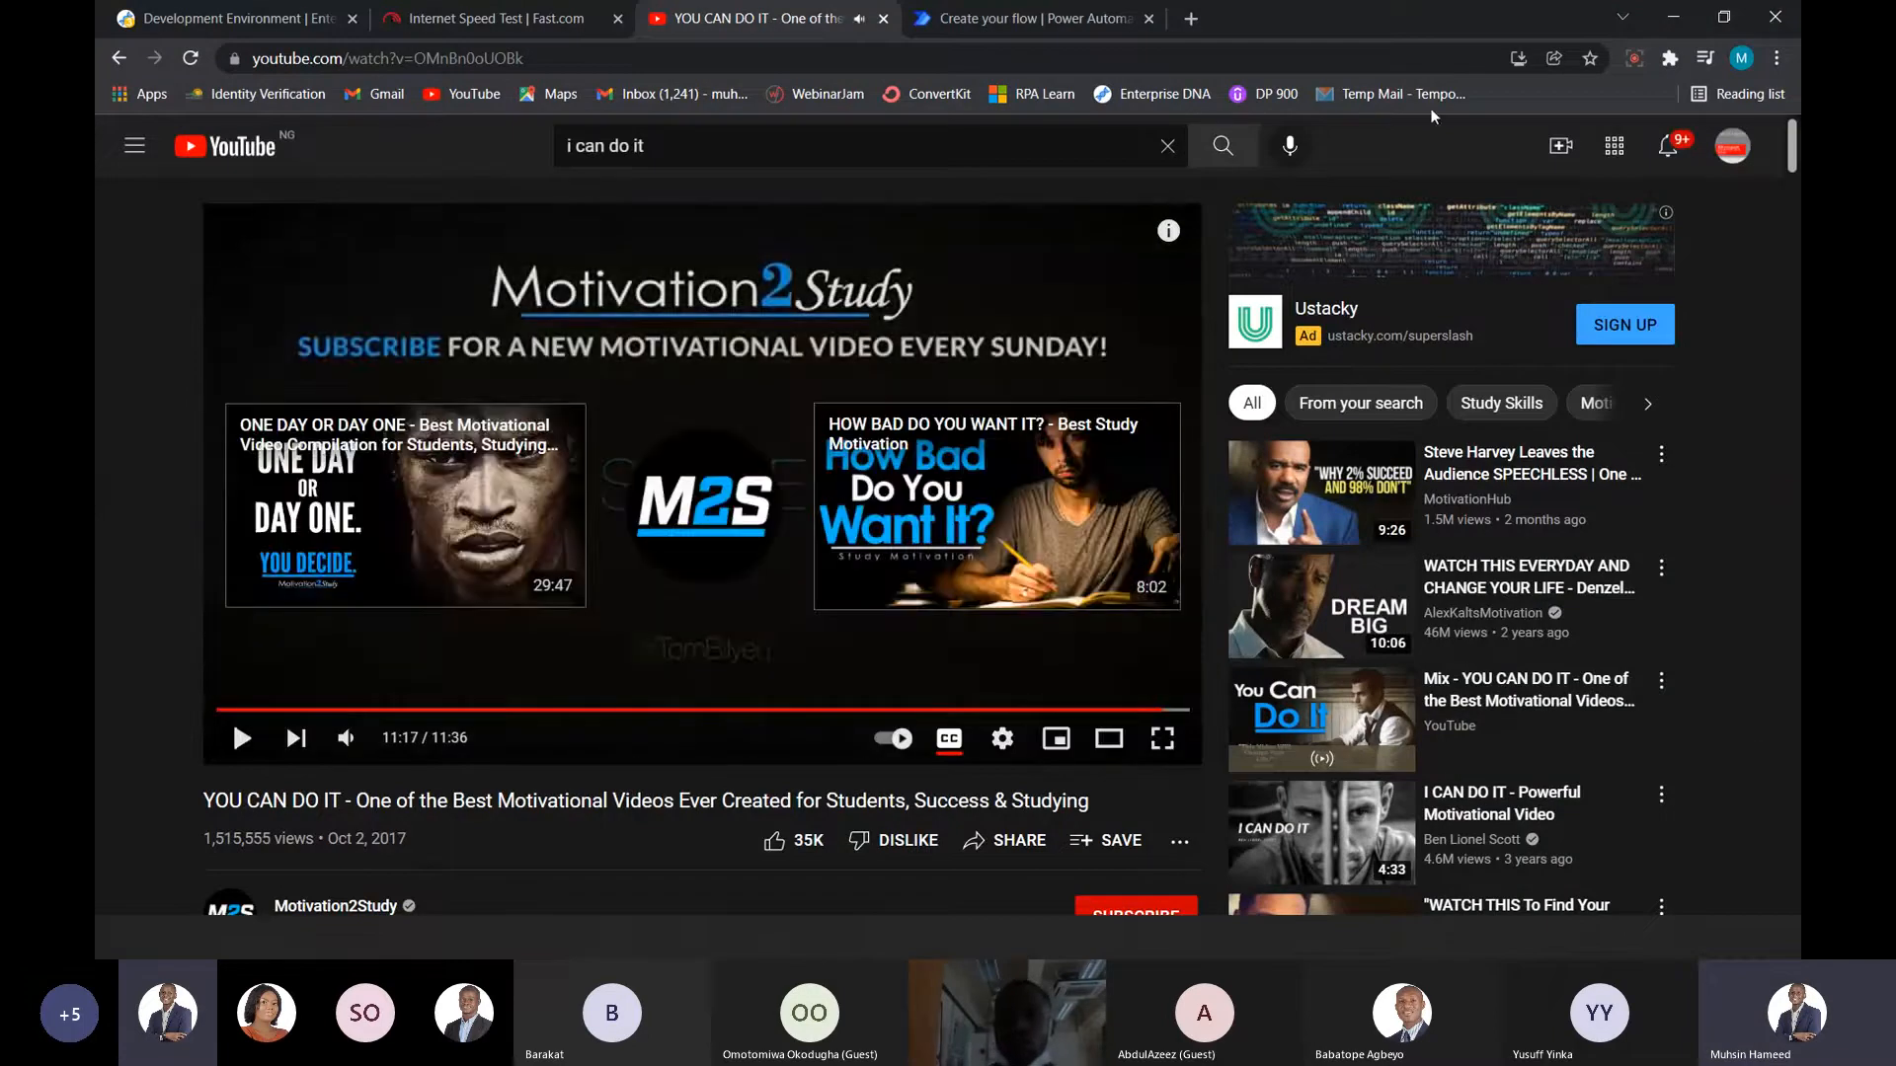
- Open make.powerapps.com in a new browser tab and maximise the browser window
{"action": "left_click", "coordinate": [1723, 16]}
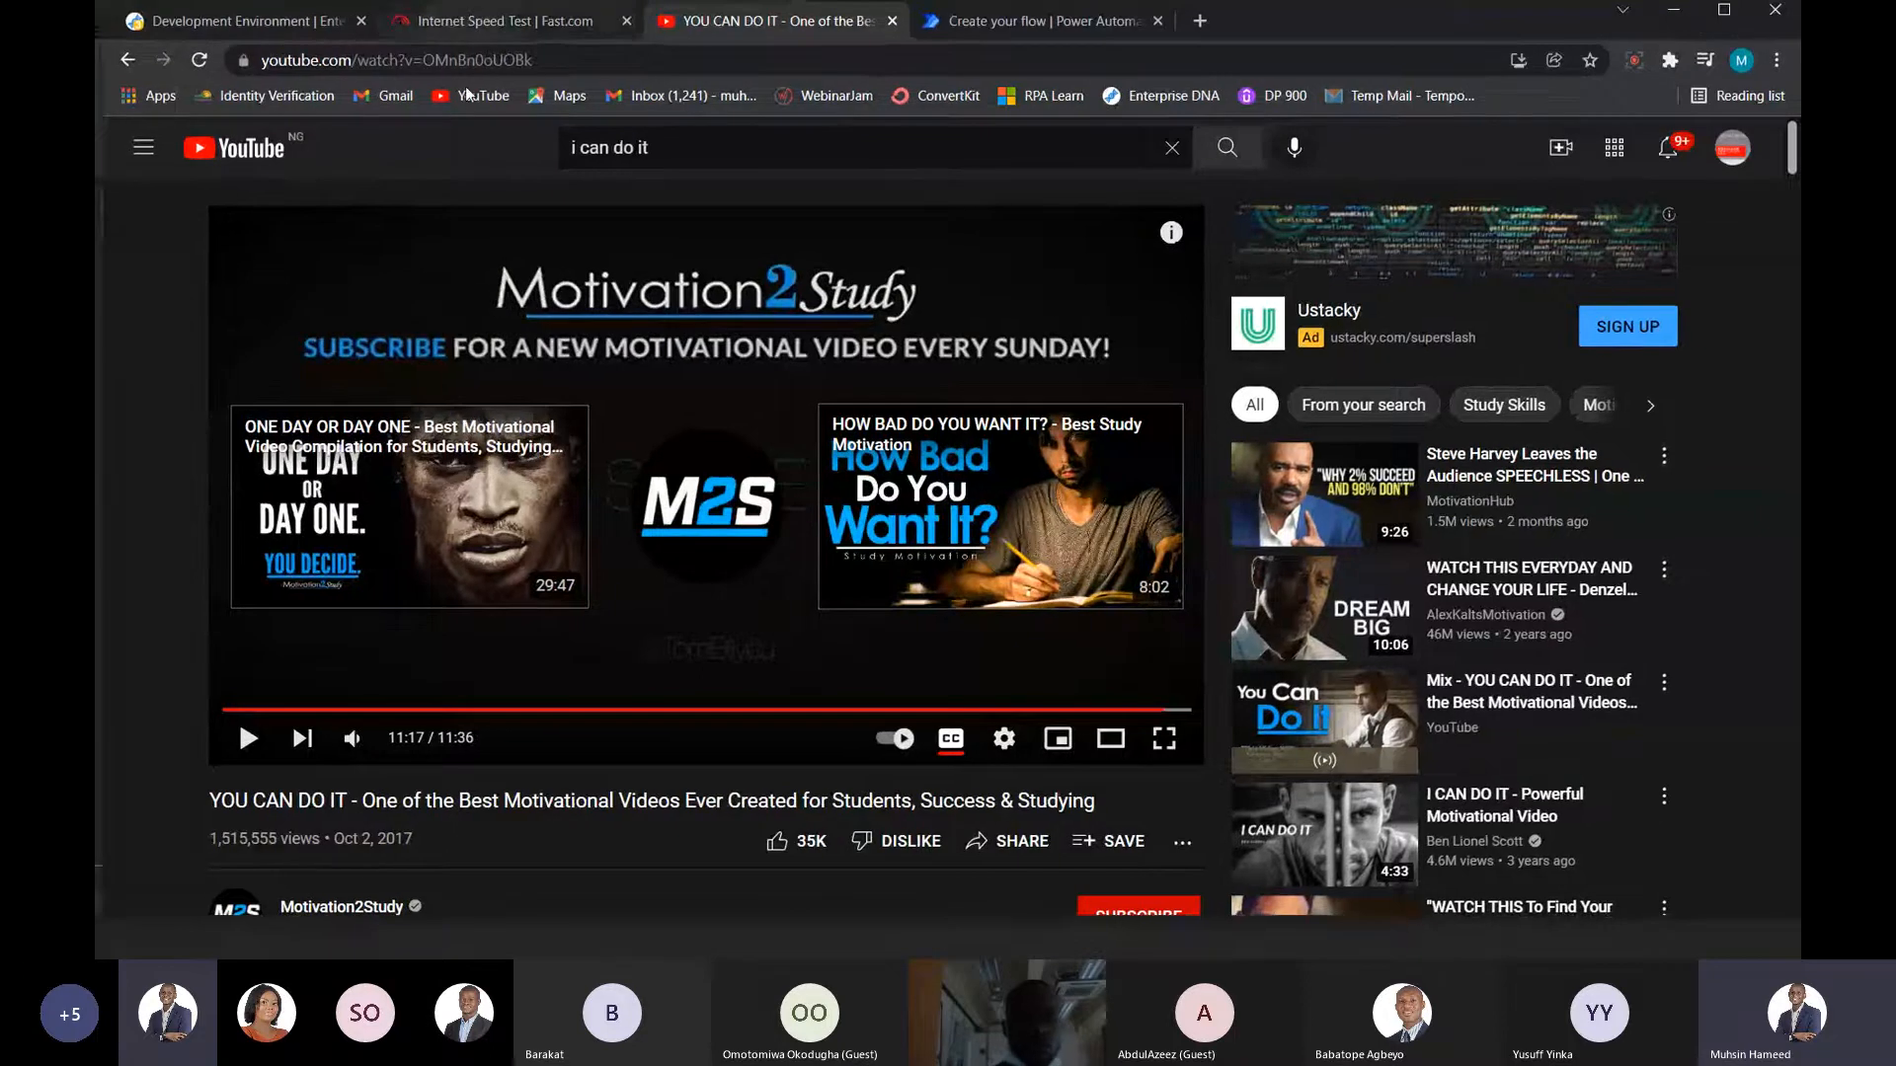
{"action": "left_click_drag", "start_coordinate": [1540, 12], "coordinate": [1382, 205]}
{"action": "key", "text": "ctrl+t"}
{"action": "type", "text": "make.powerapps.com"}
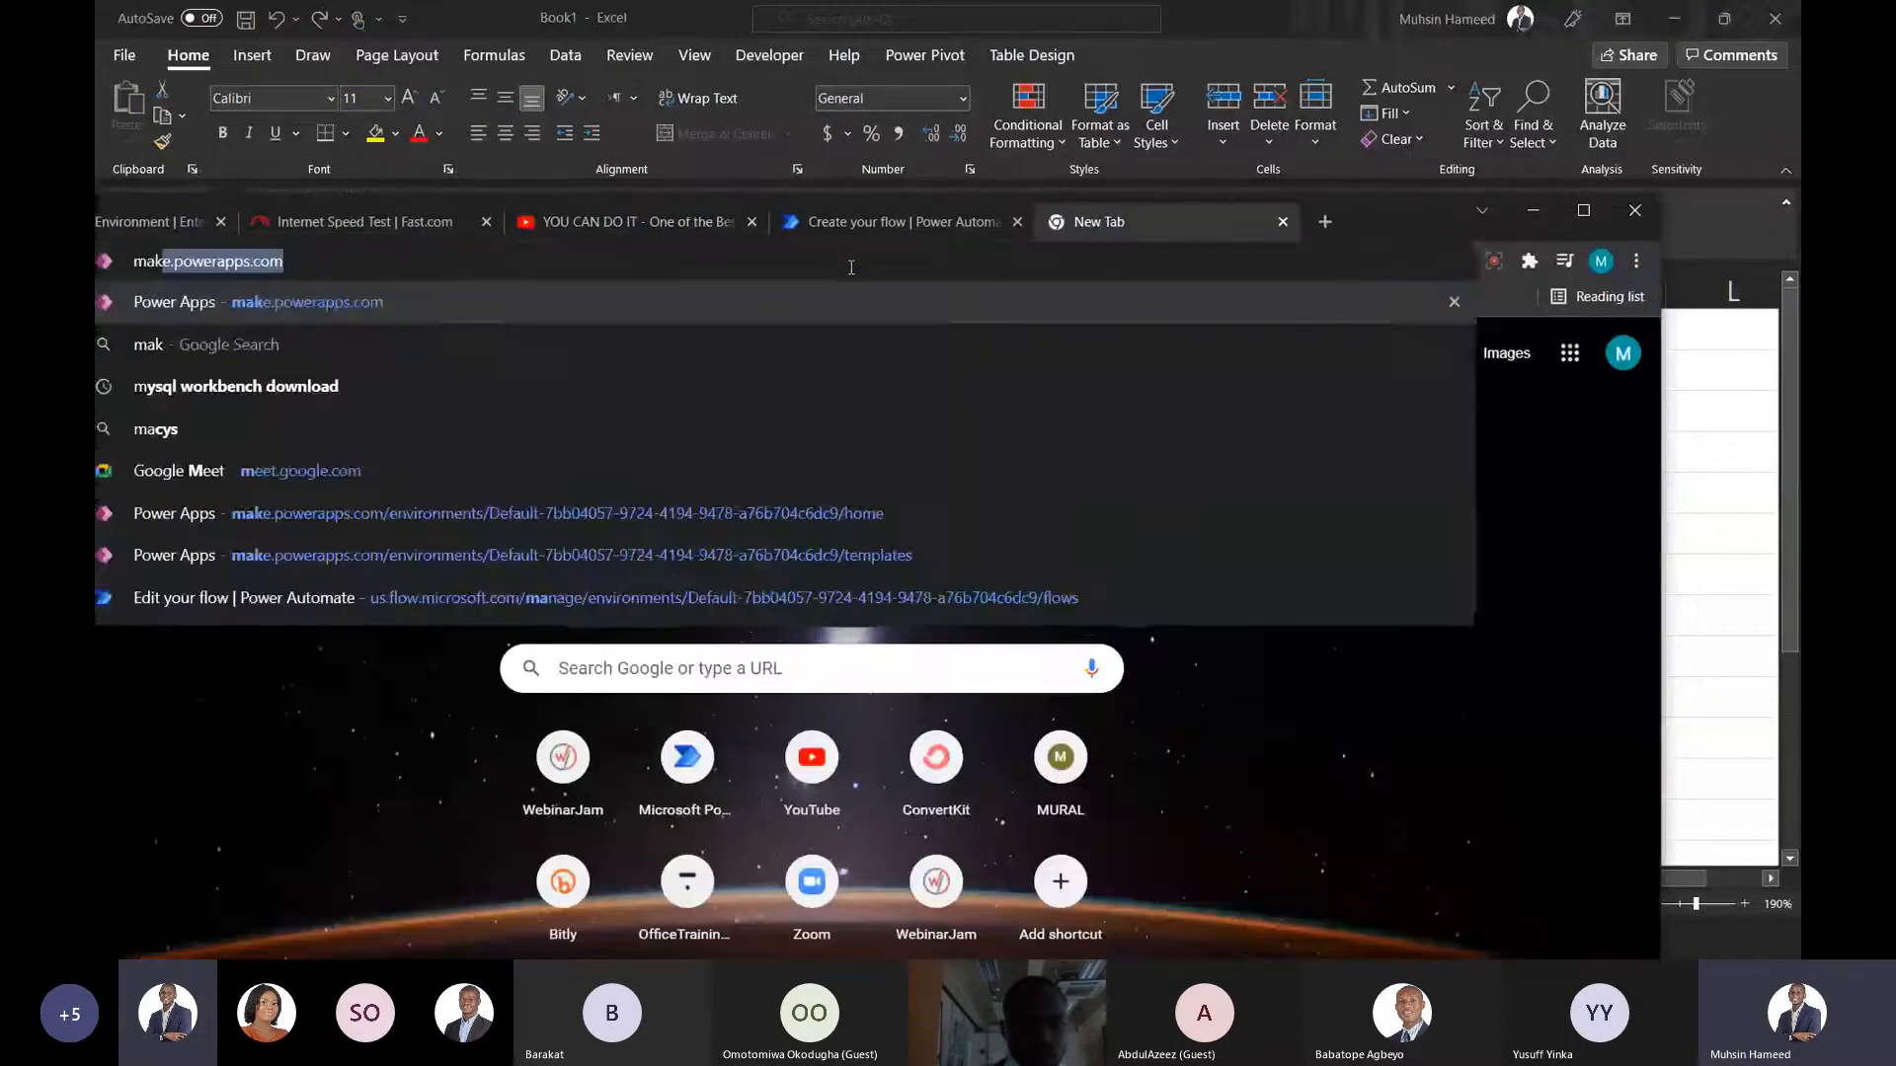
{"action": "key", "text": "Return"}
{"action": "left_click", "coordinate": [1578, 209]}
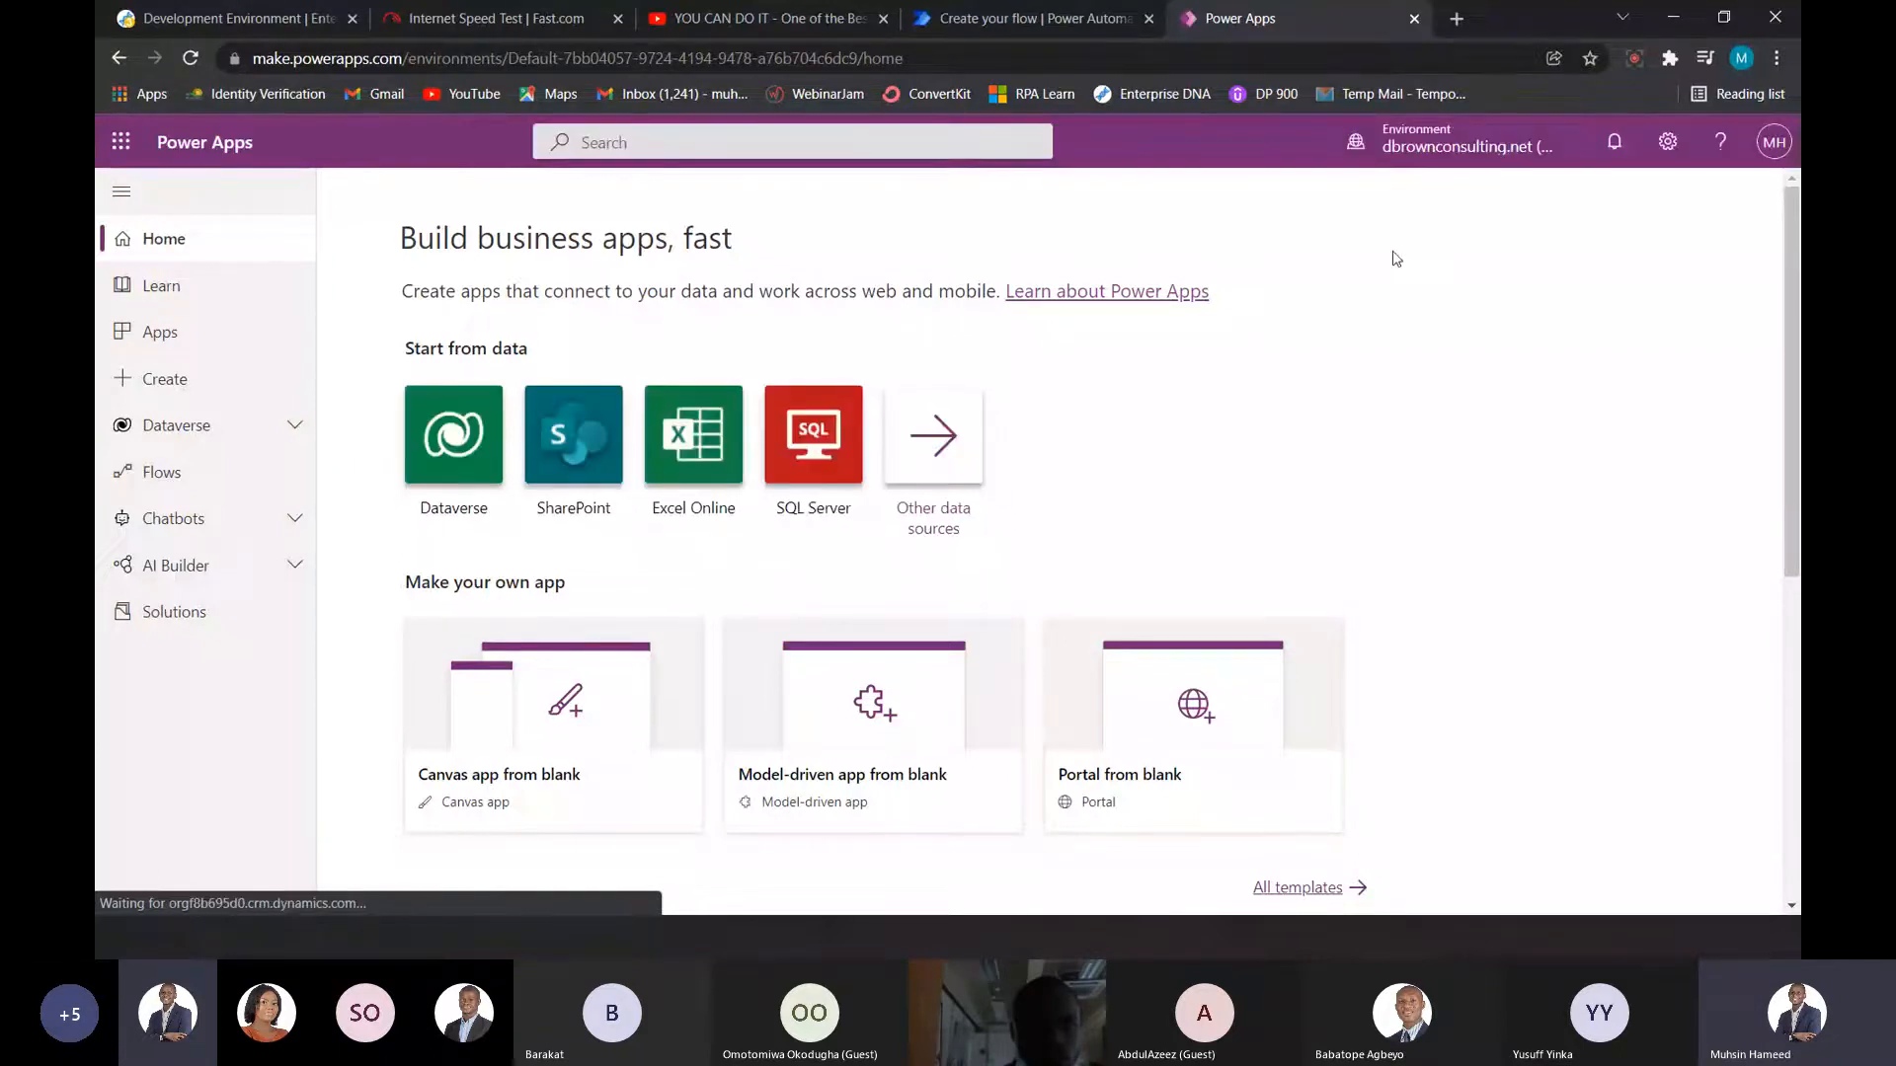
- Review the list of available Power Apps environments and close it without switching
{"action": "key", "text": "alt+Tab"}
{"action": "left_click", "coordinate": [1052, 323]}
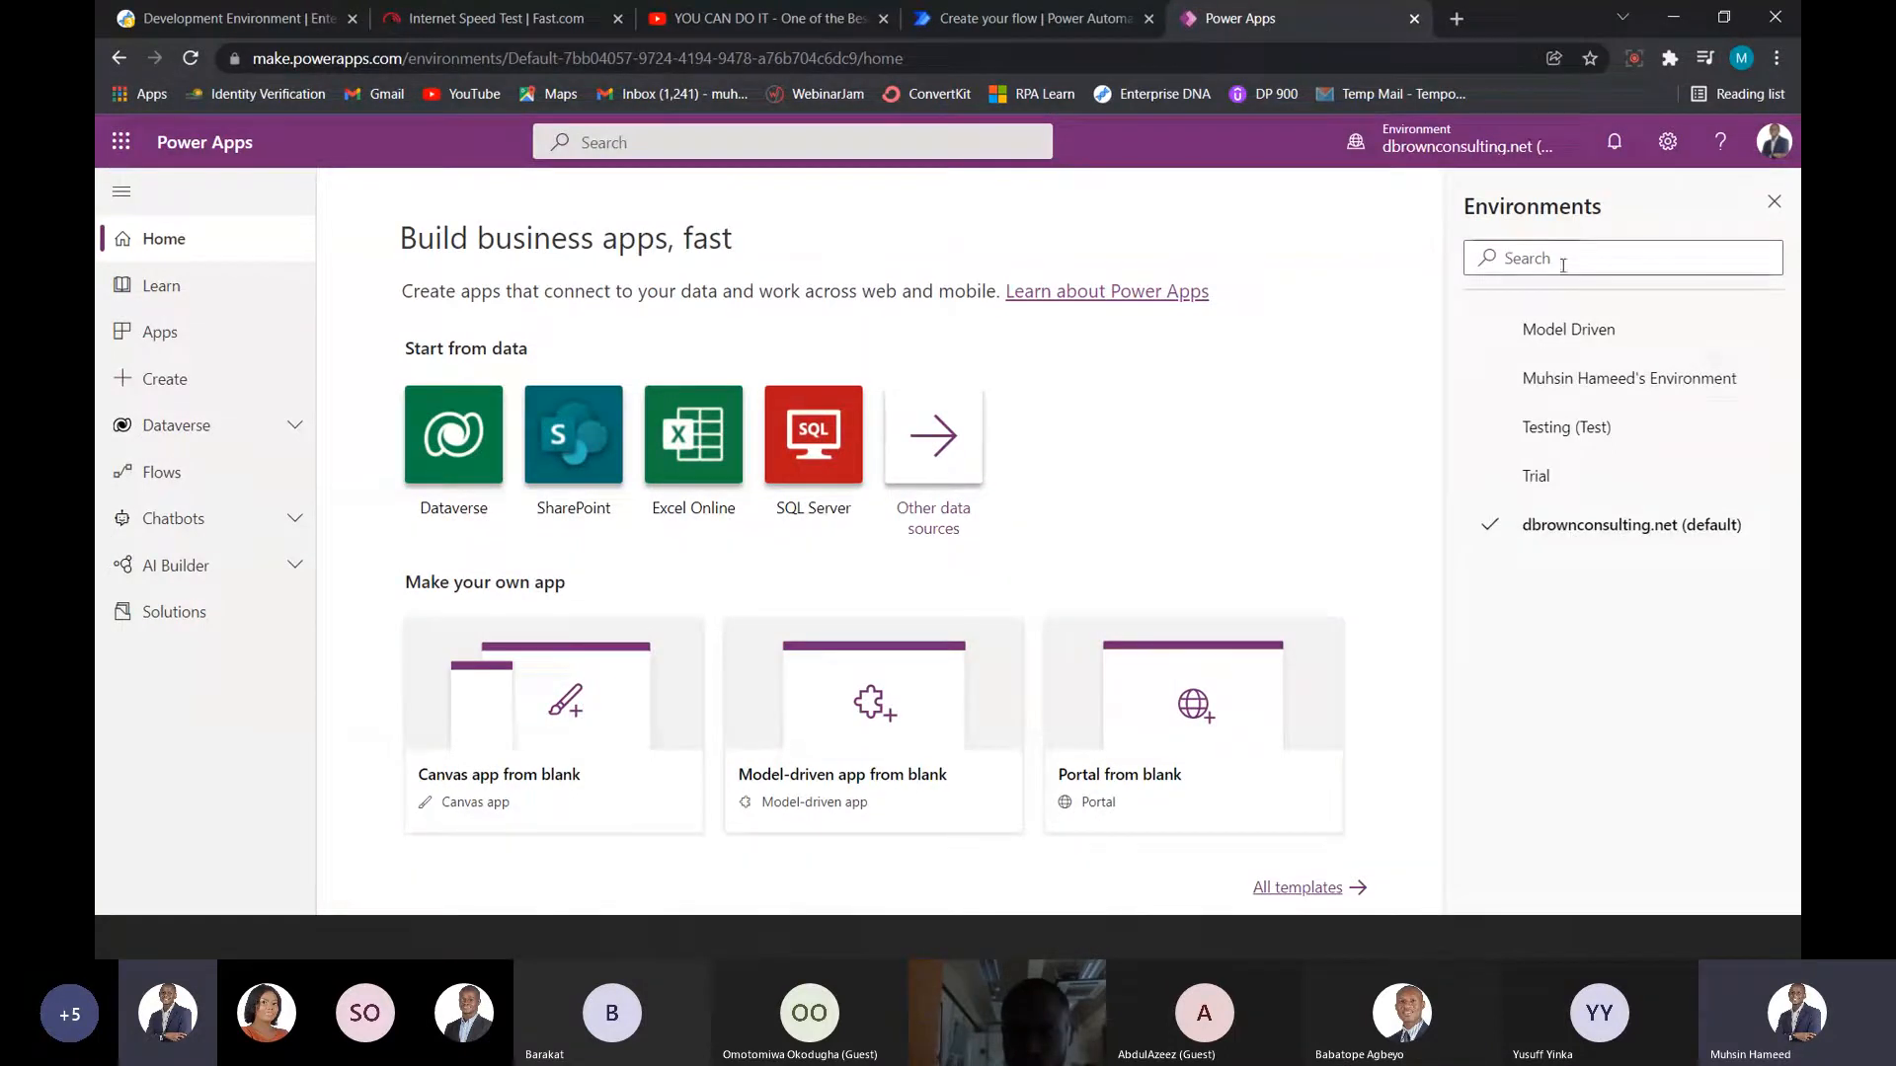
{"action": "left_click", "coordinate": [1569, 323]}
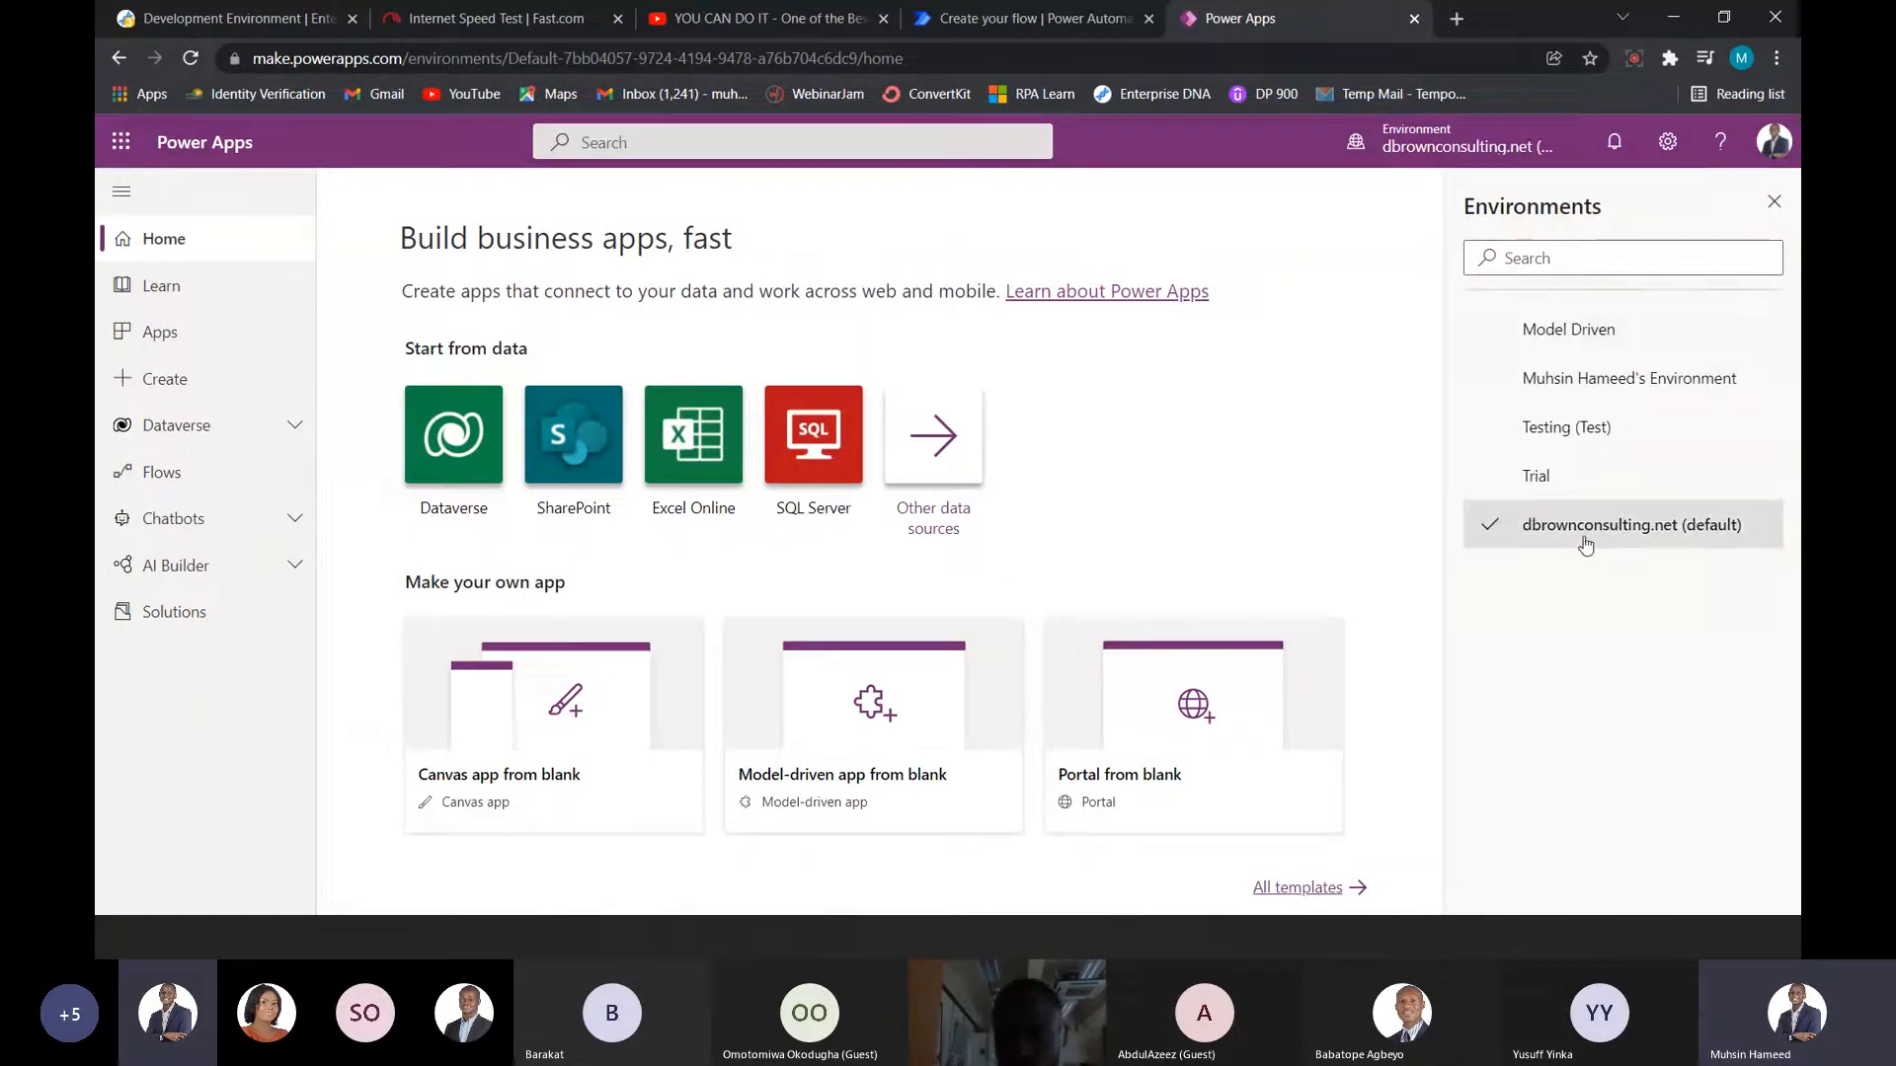
{"action": "left_click", "coordinate": [1775, 203]}
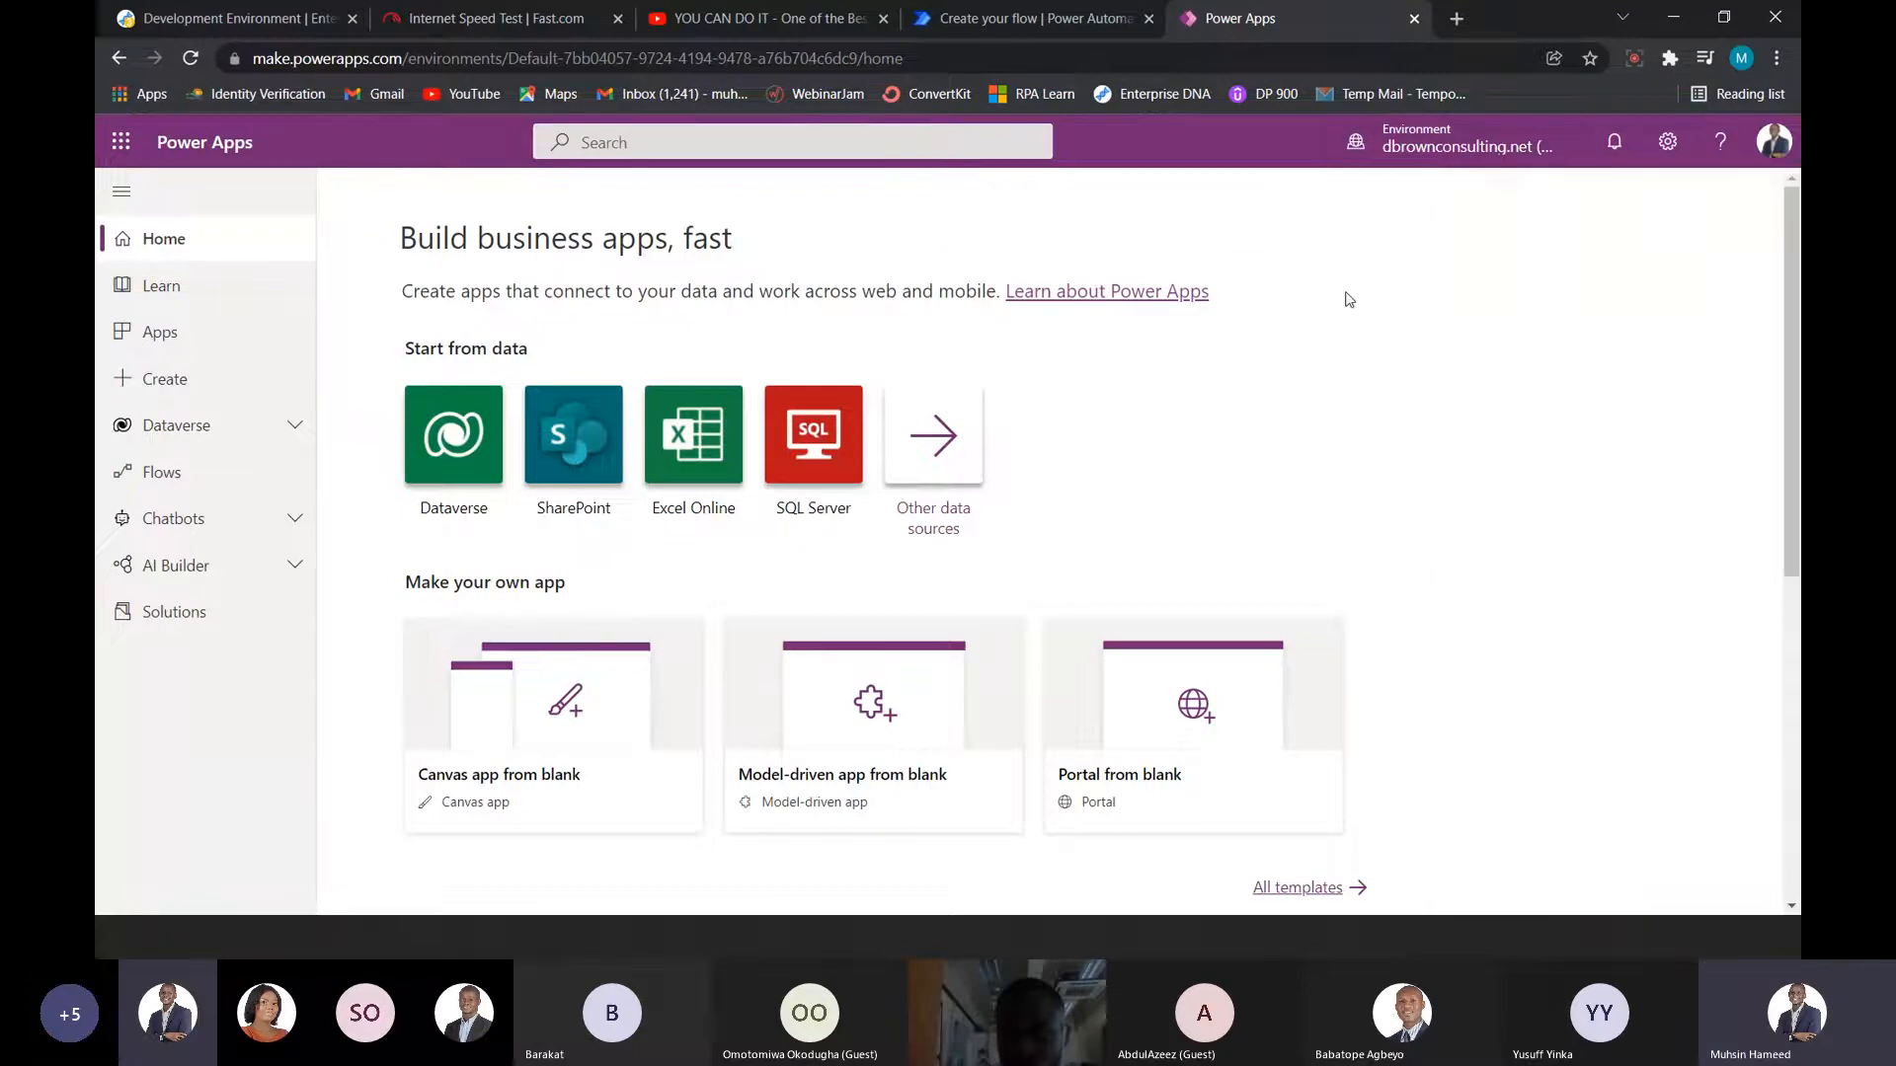
- Switch to the Teams meeting and check the participants list for raised hands
{"action": "key", "text": "alt+Tab"}
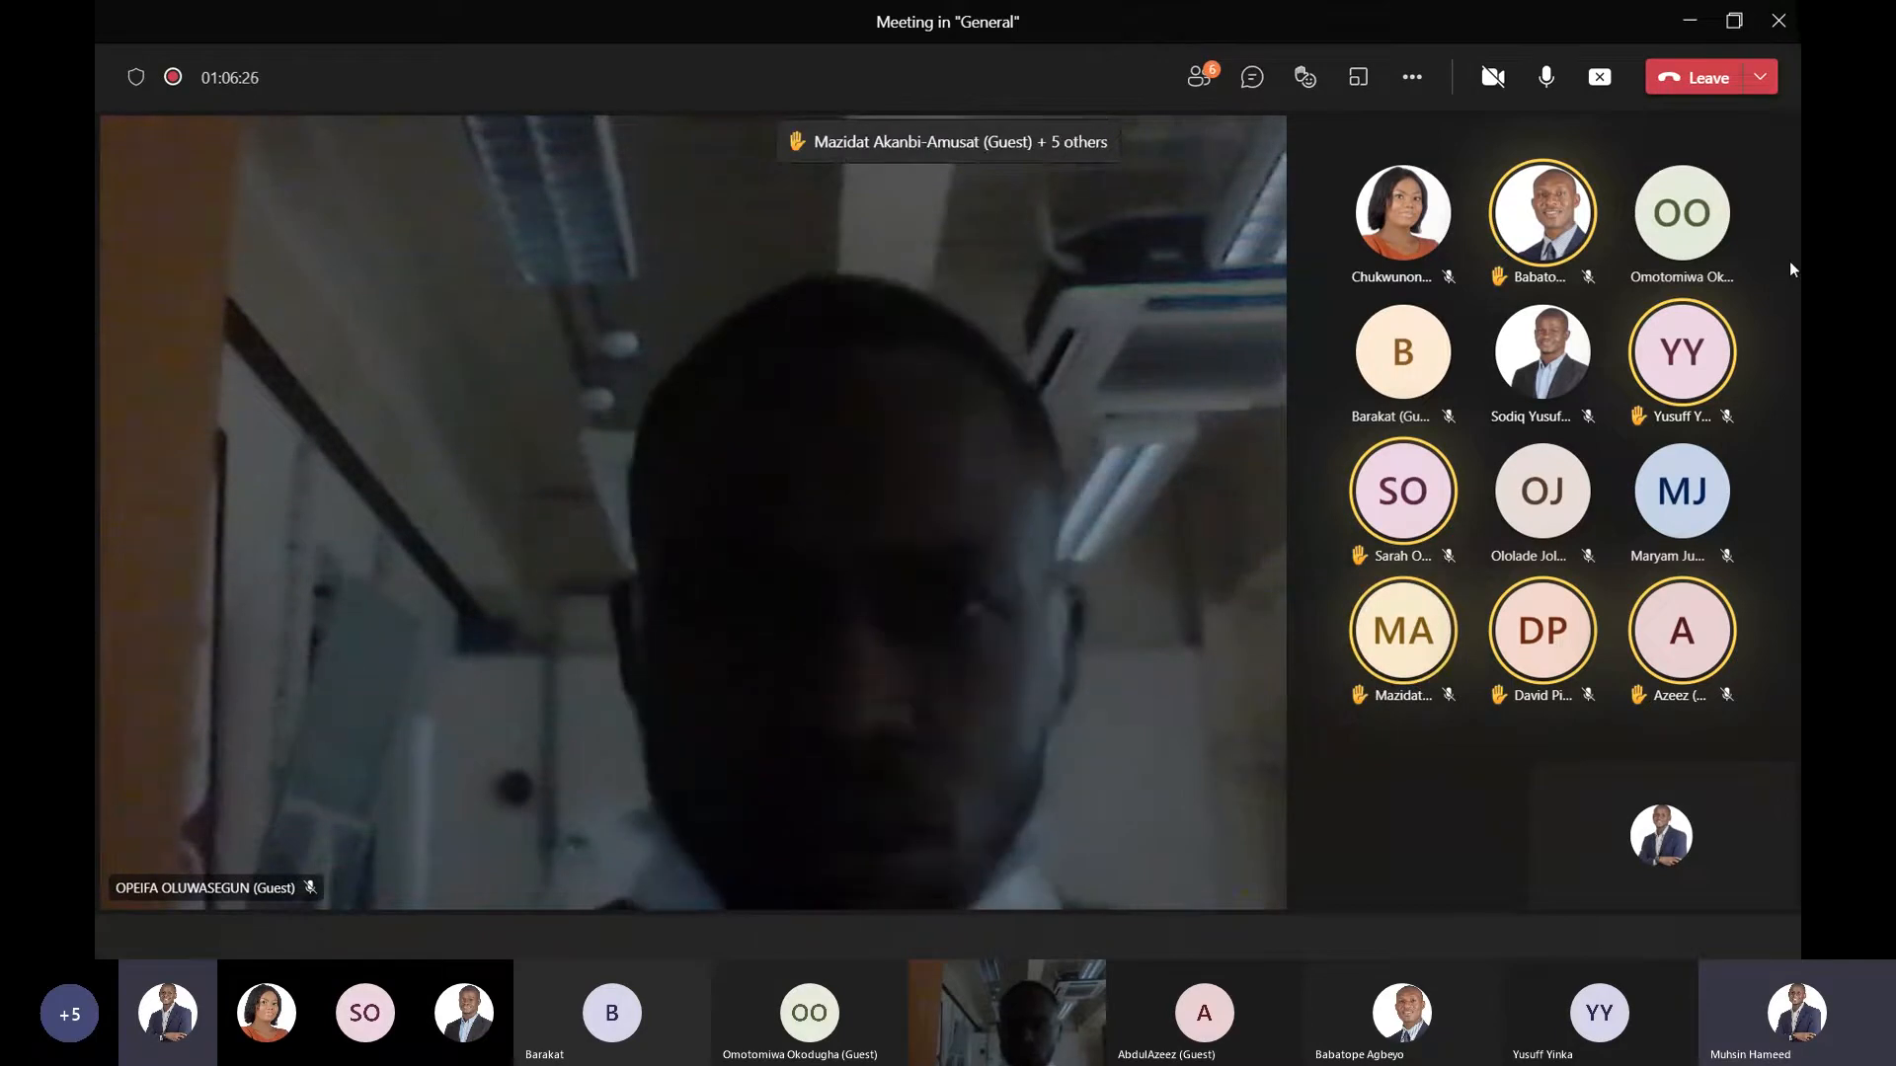
{"action": "left_click", "coordinate": [1199, 77]}
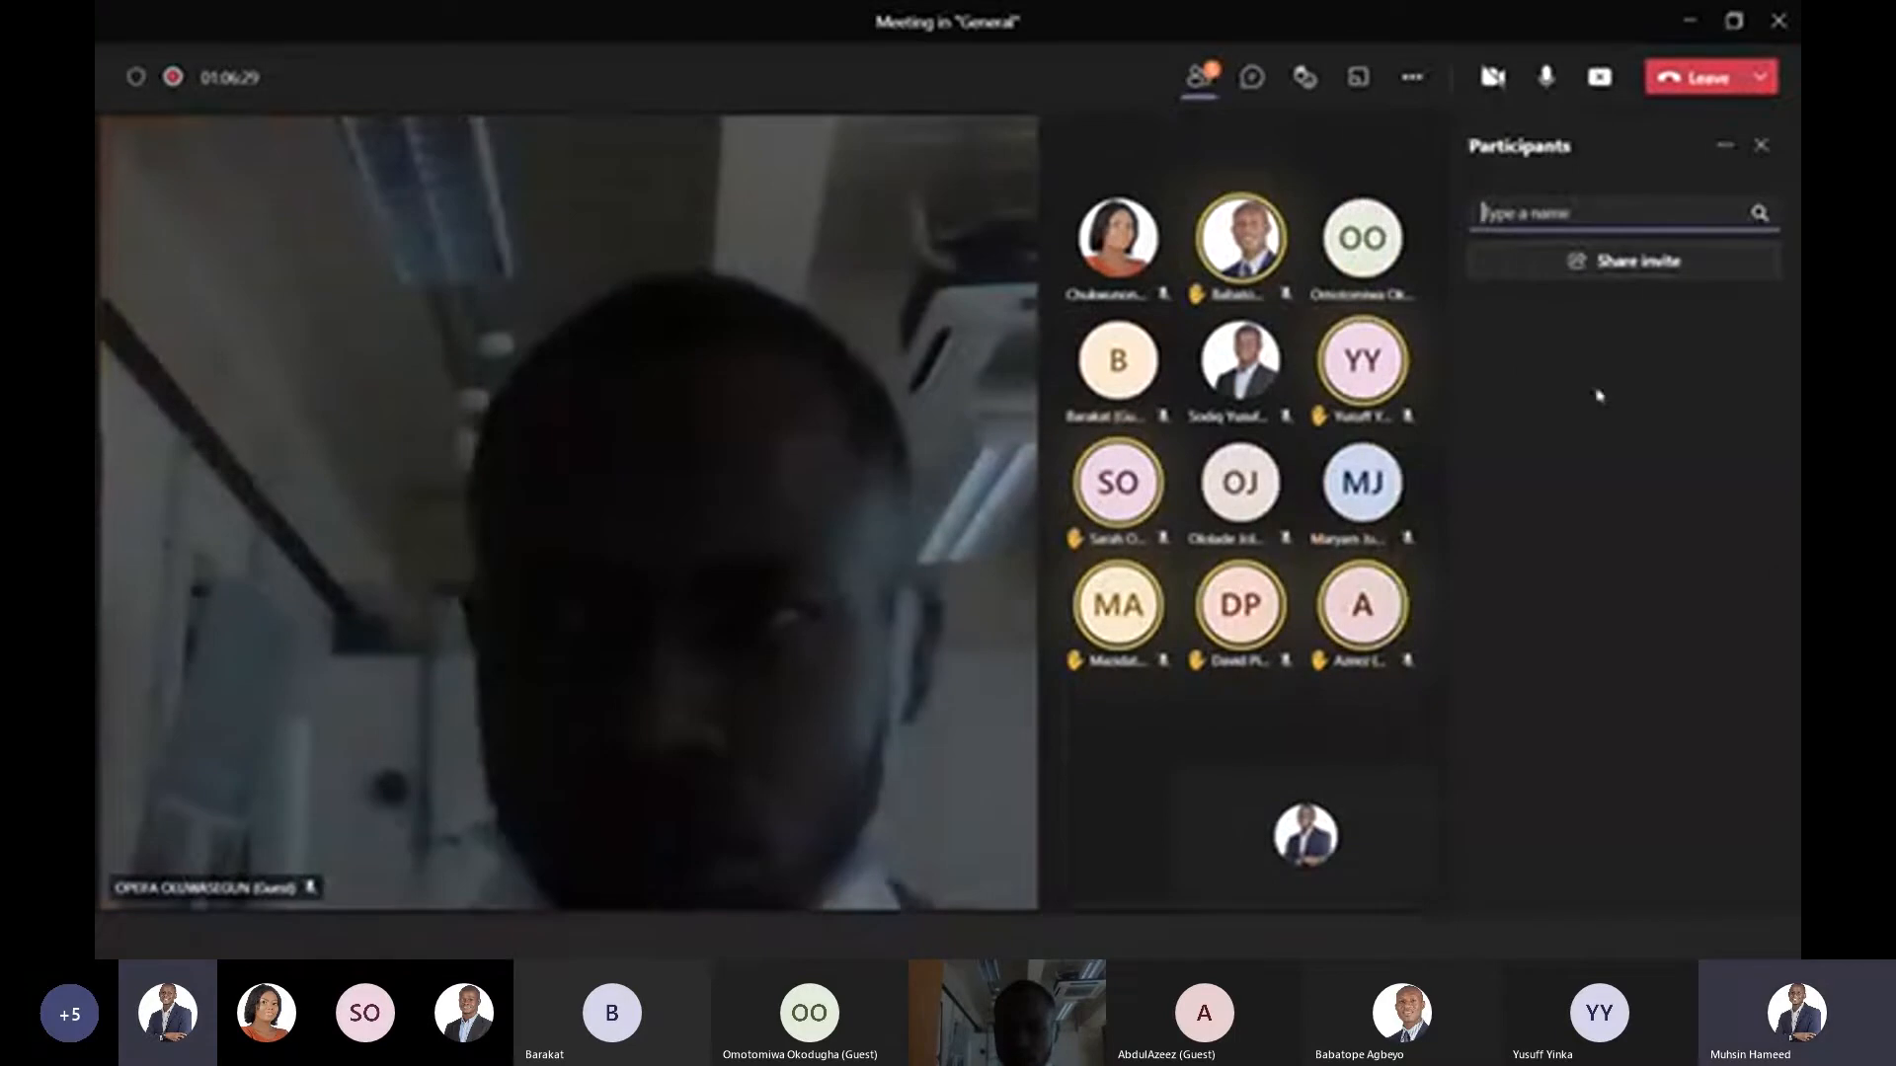
{"action": "left_click", "coordinate": [1199, 77]}
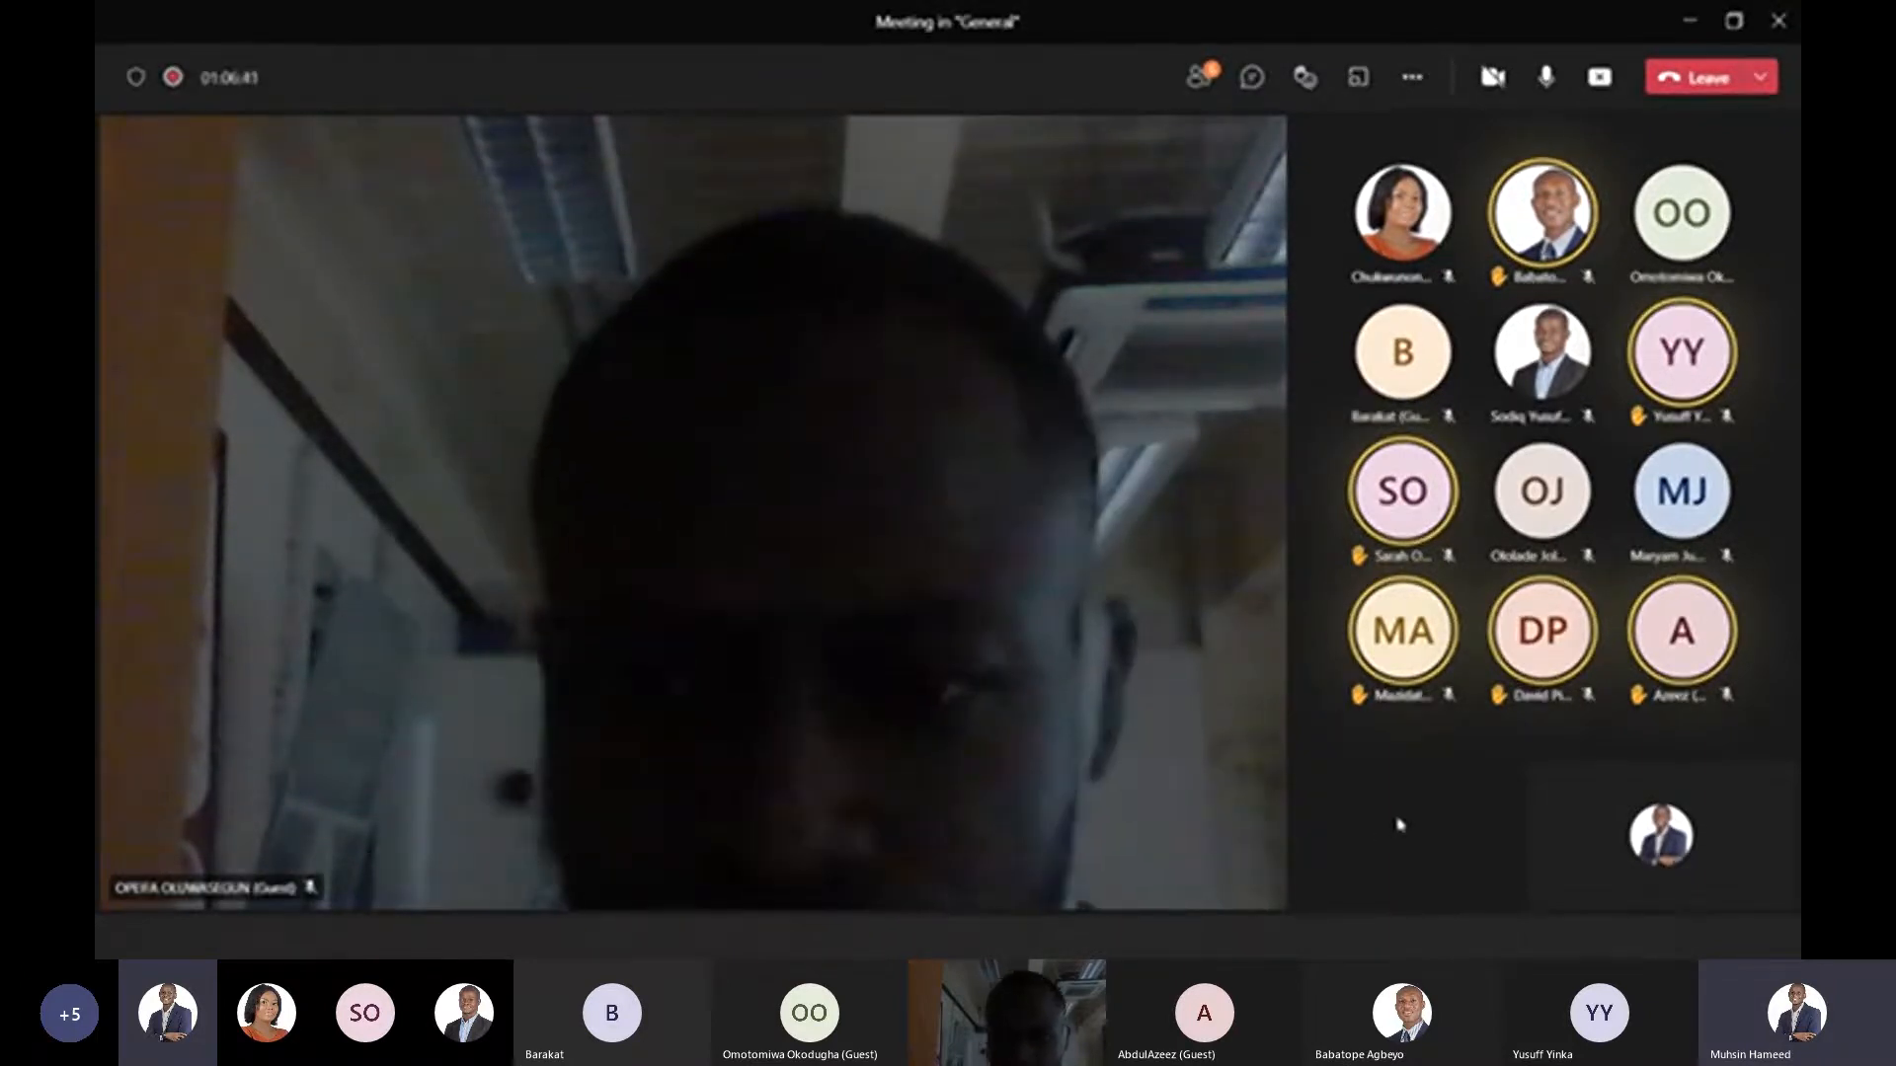
{"action": "left_click", "coordinate": [1198, 79]}
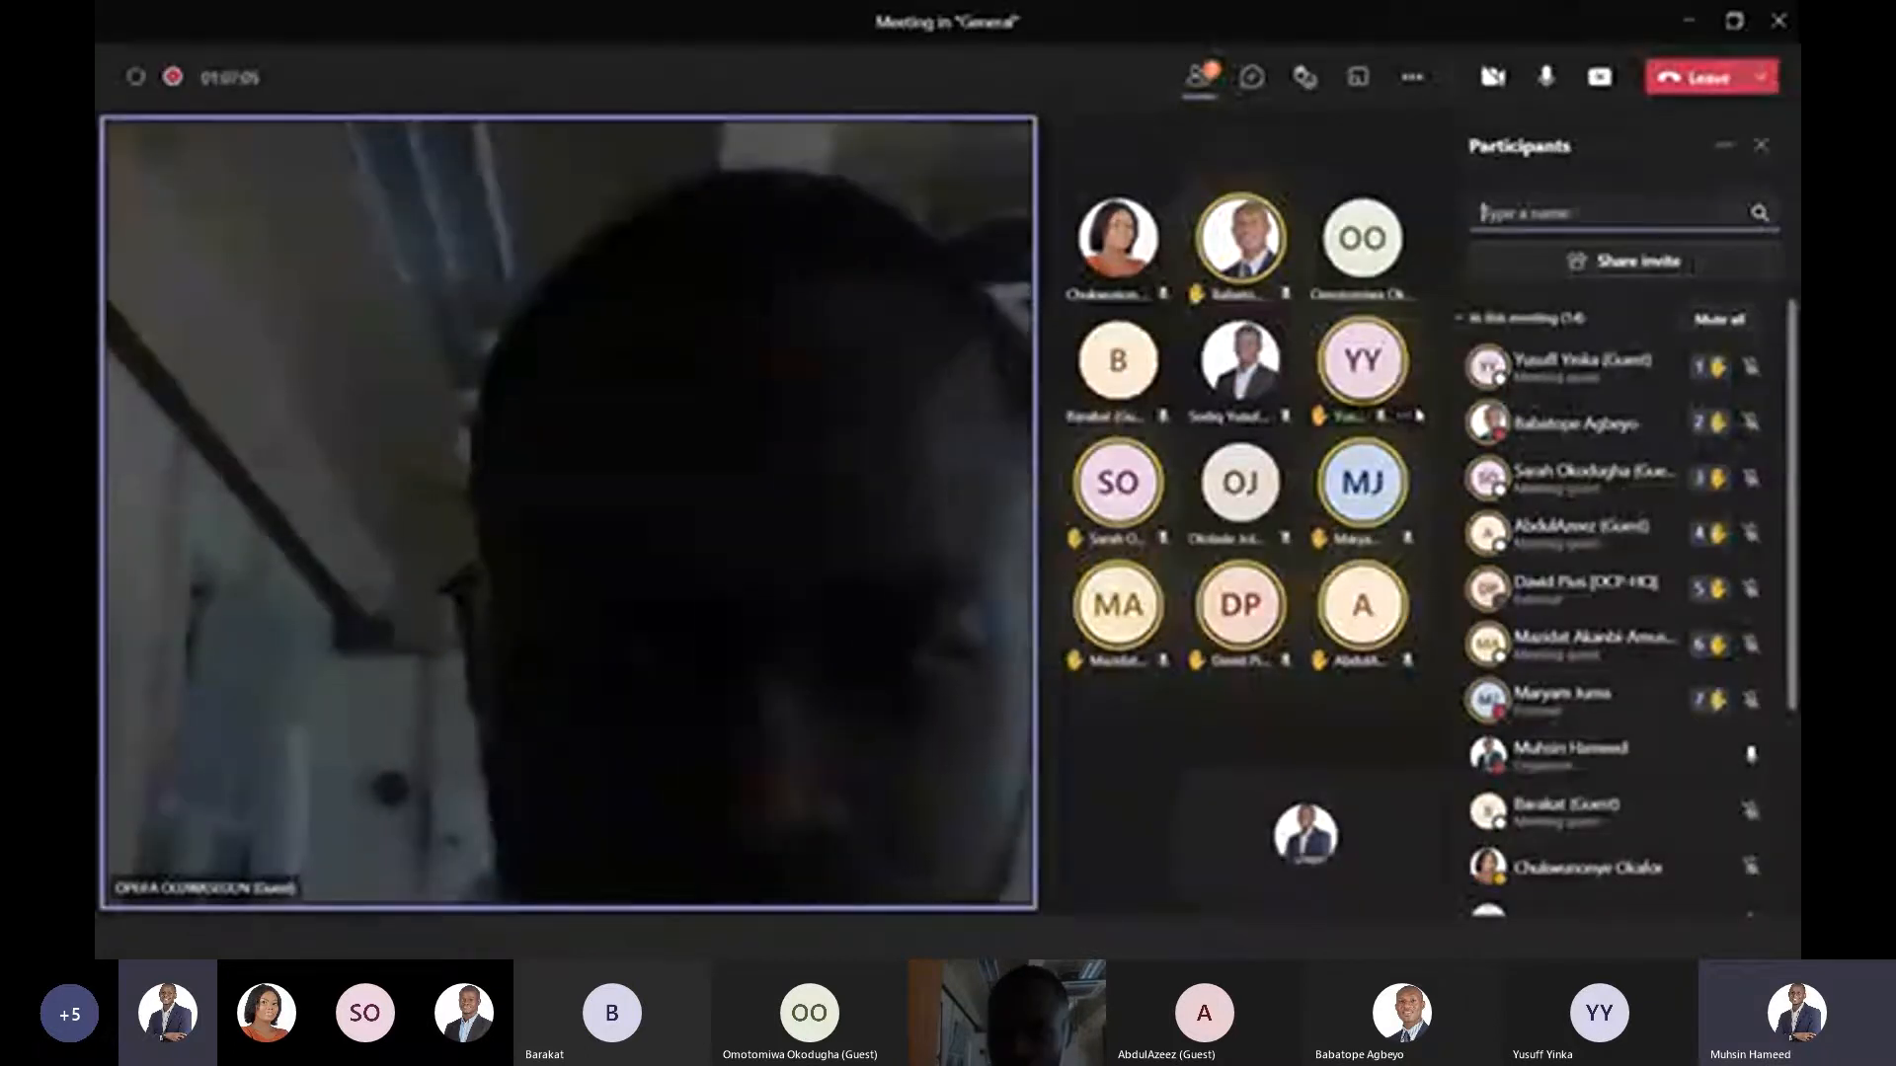
{"action": "scroll", "coordinate": [1566, 434], "scroll_direction": "down", "scroll_amount": 3}
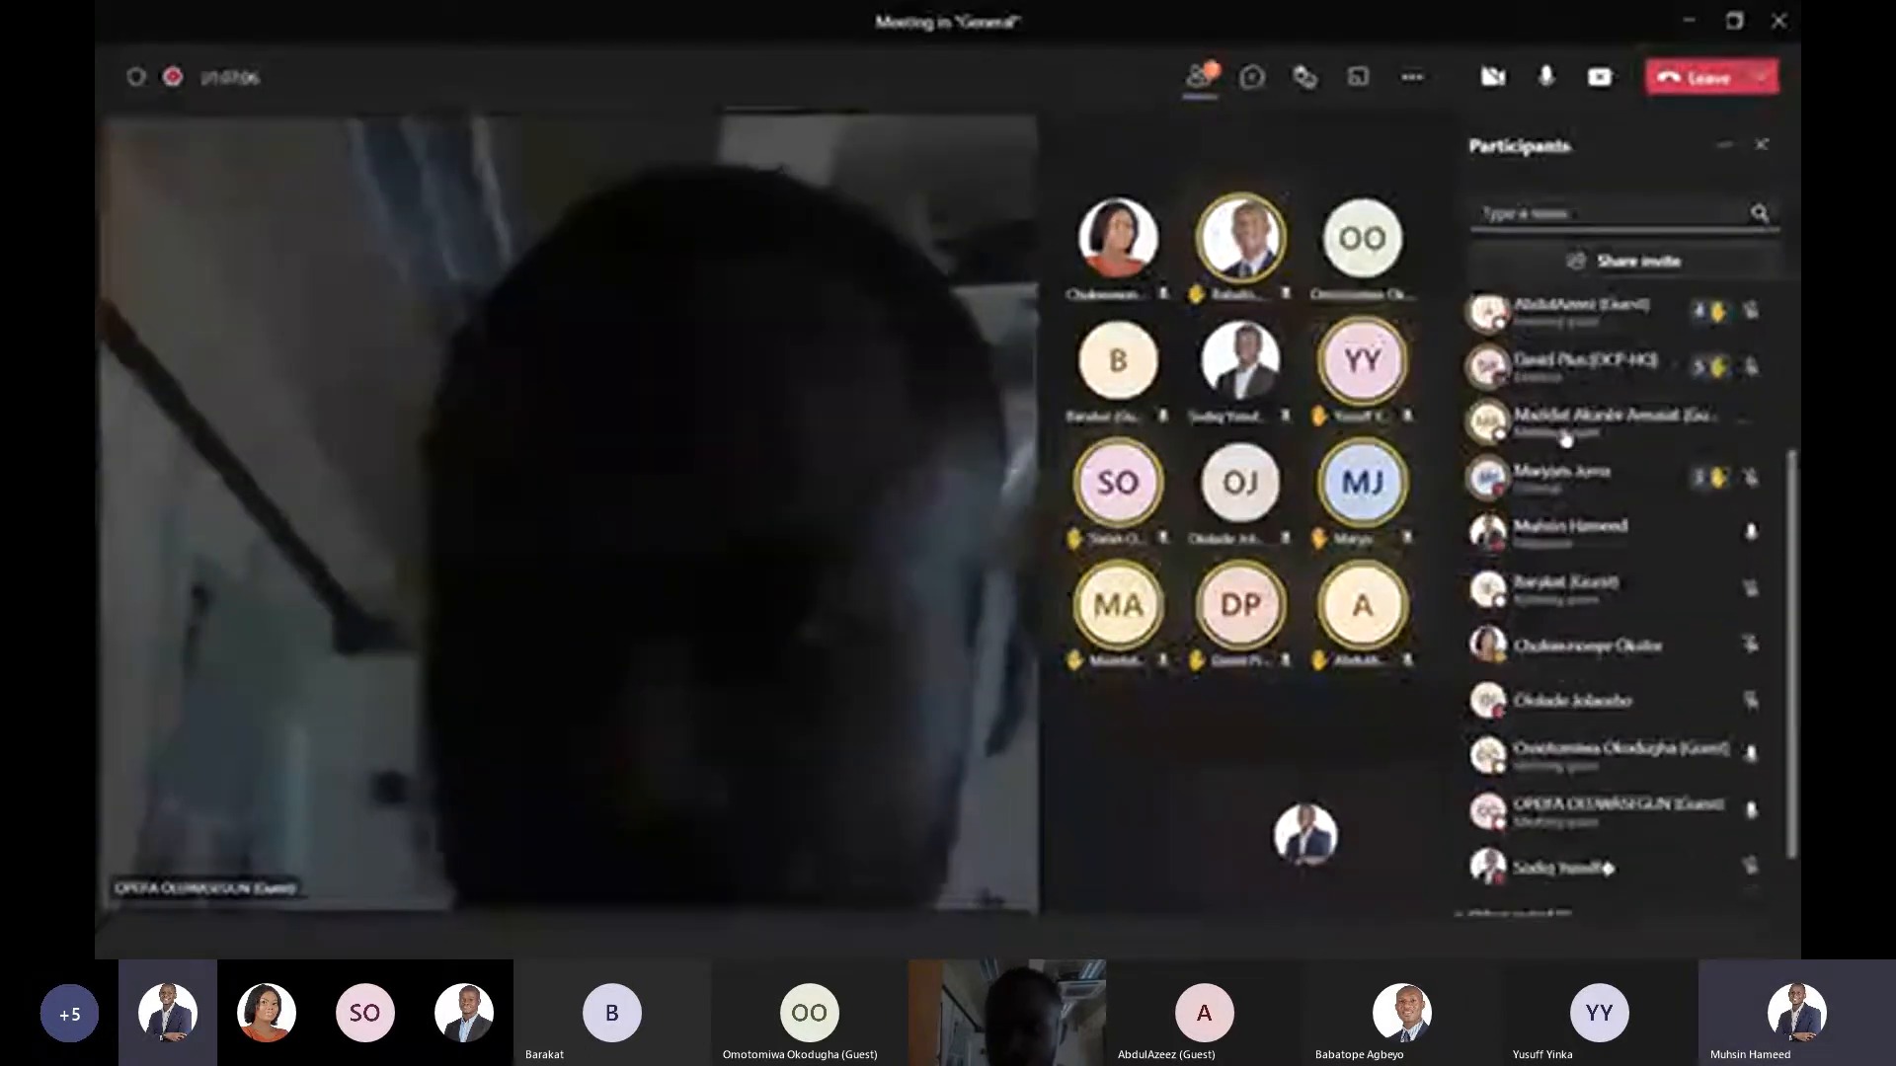
{"action": "scroll", "coordinate": [1565, 435], "scroll_direction": "down", "scroll_amount": 2}
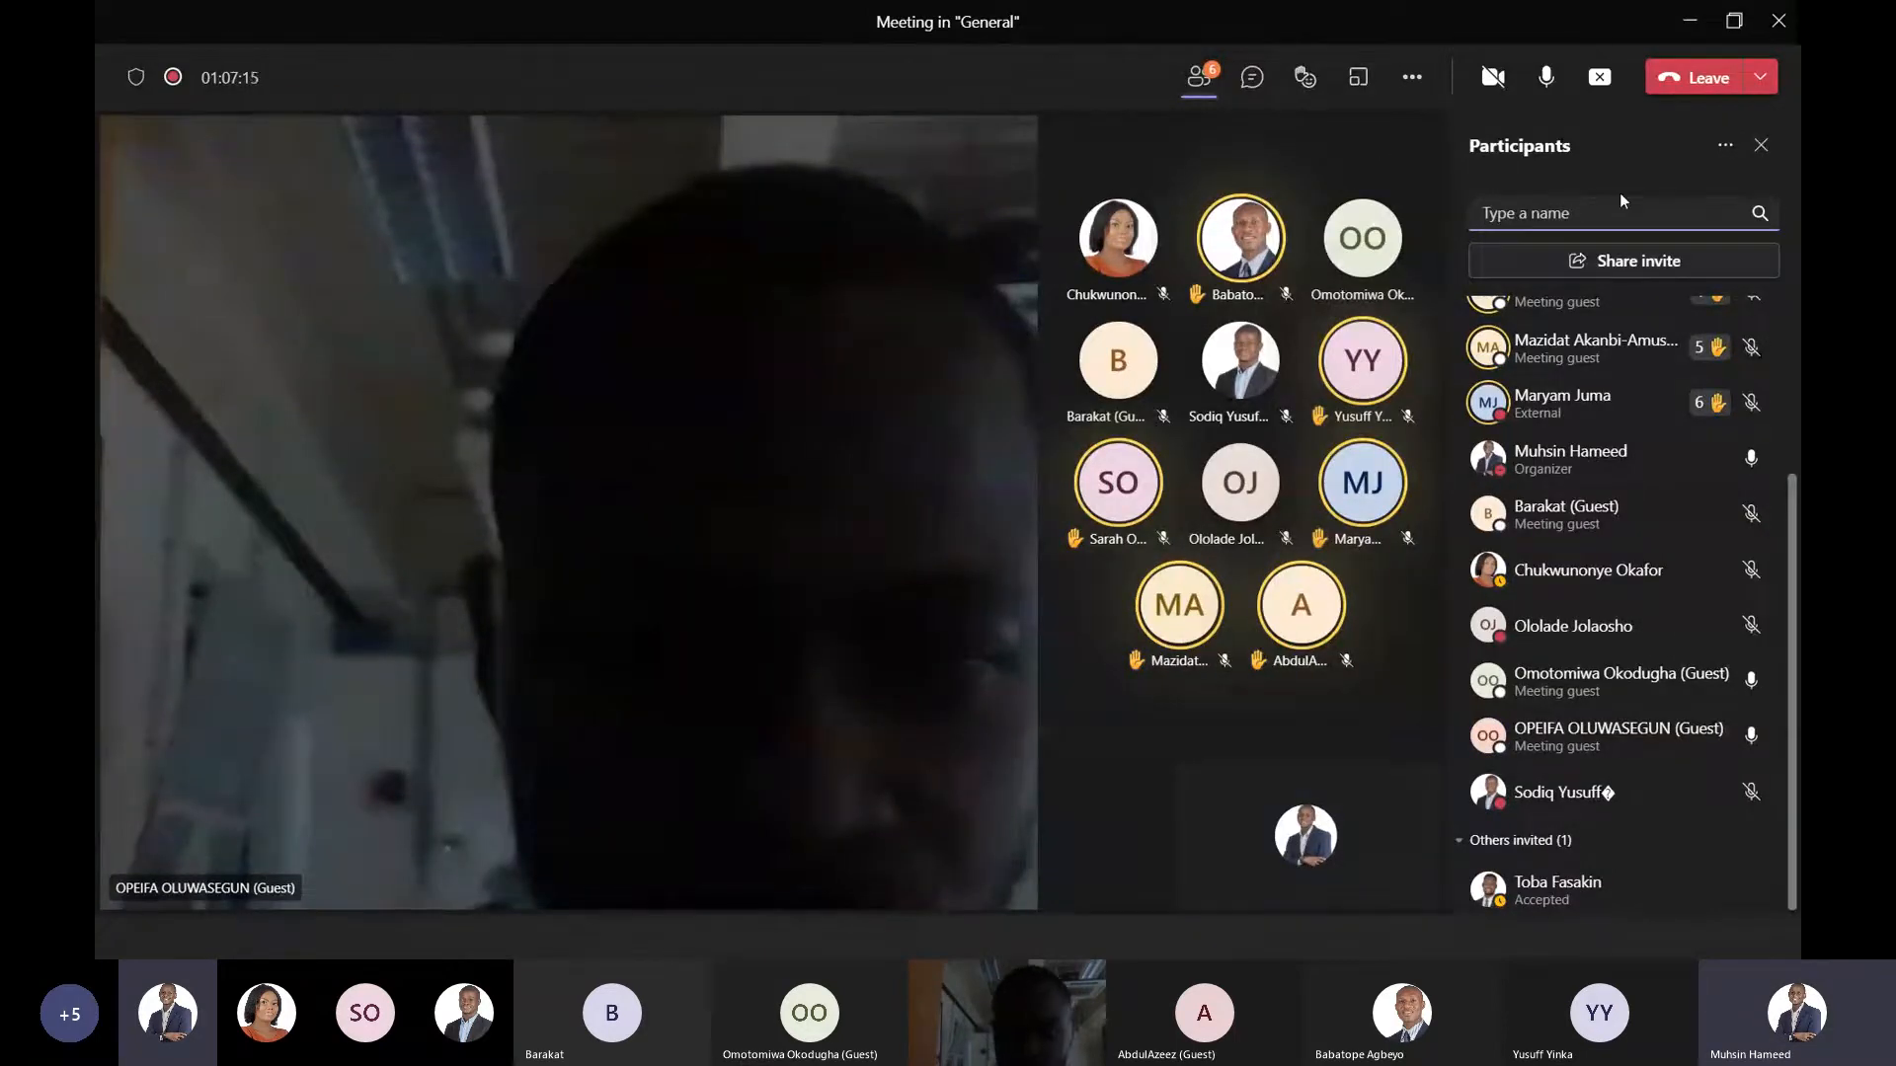
- Close the participants list, admit the attendee waiting in the lobby and return to Power Apps in the browser
{"action": "left_click", "coordinate": [1760, 145]}
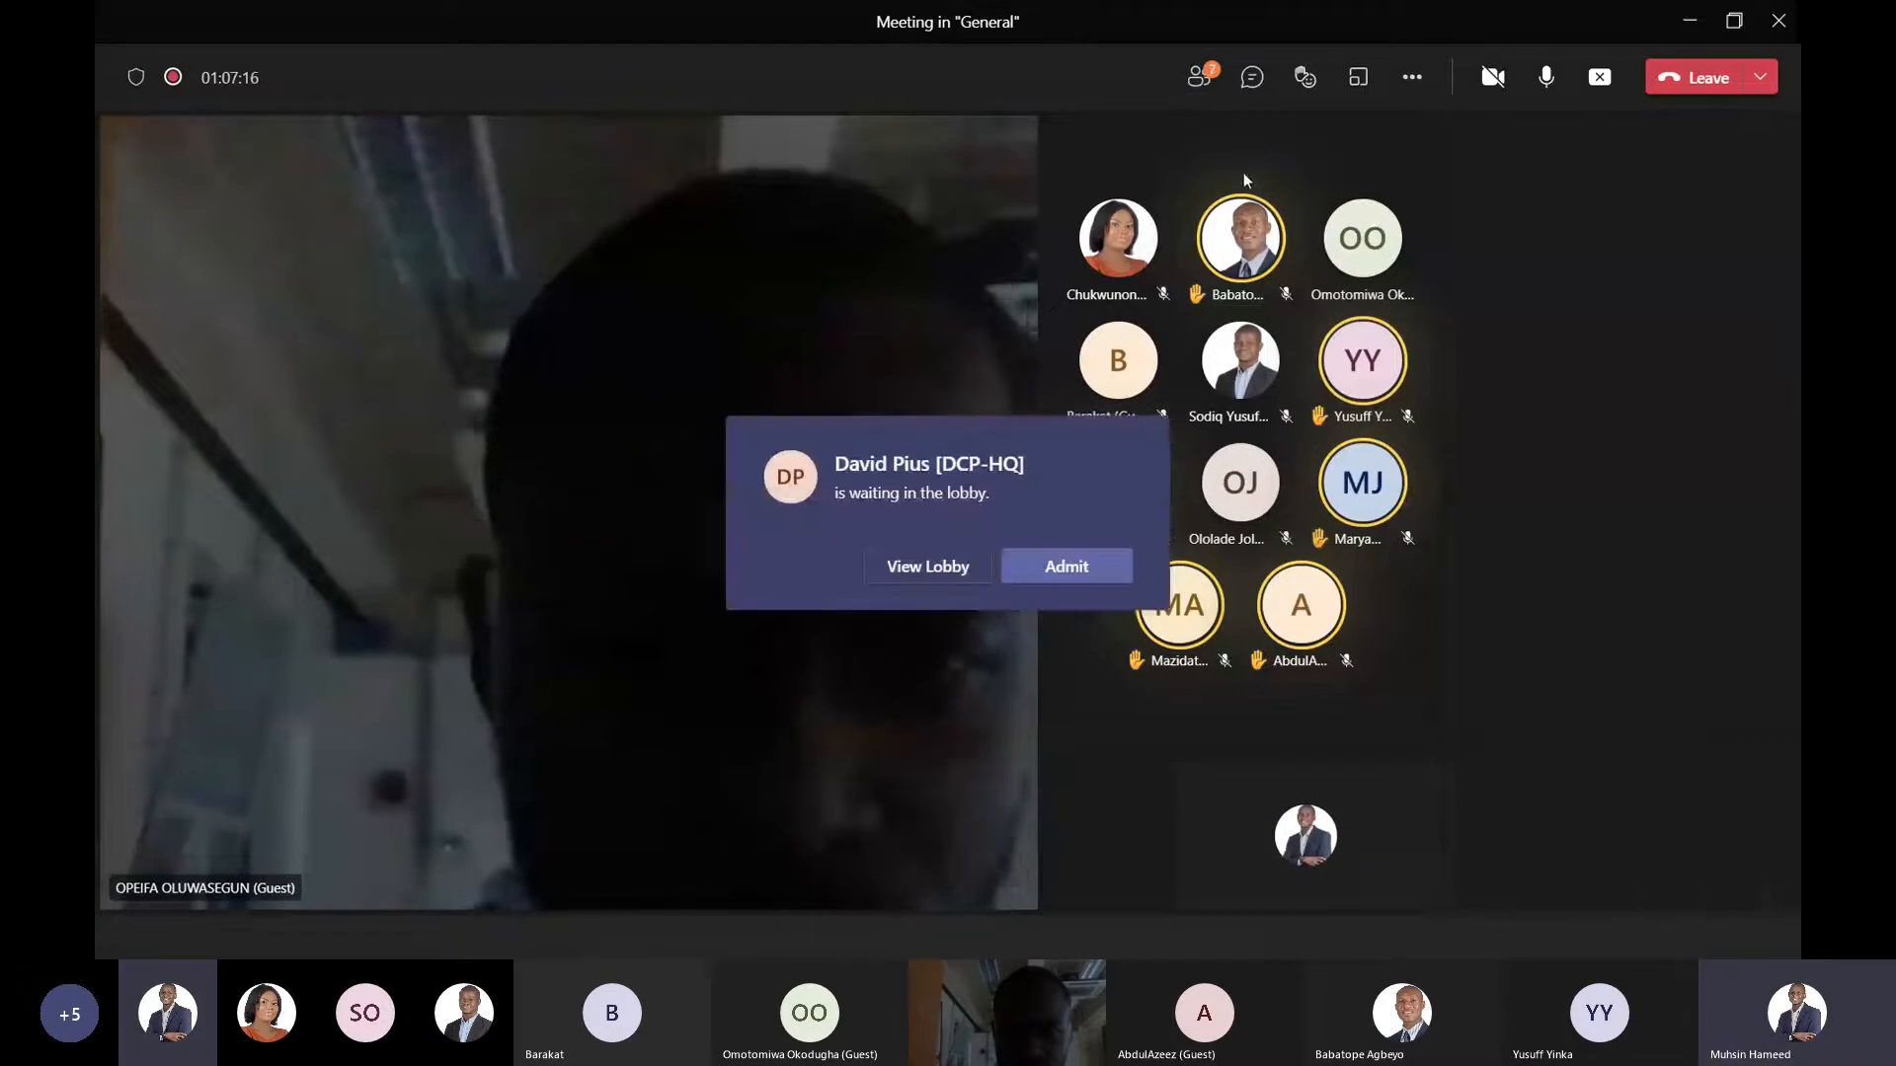
{"action": "left_click", "coordinate": [1076, 565]}
{"action": "key", "text": "alt+Tab"}
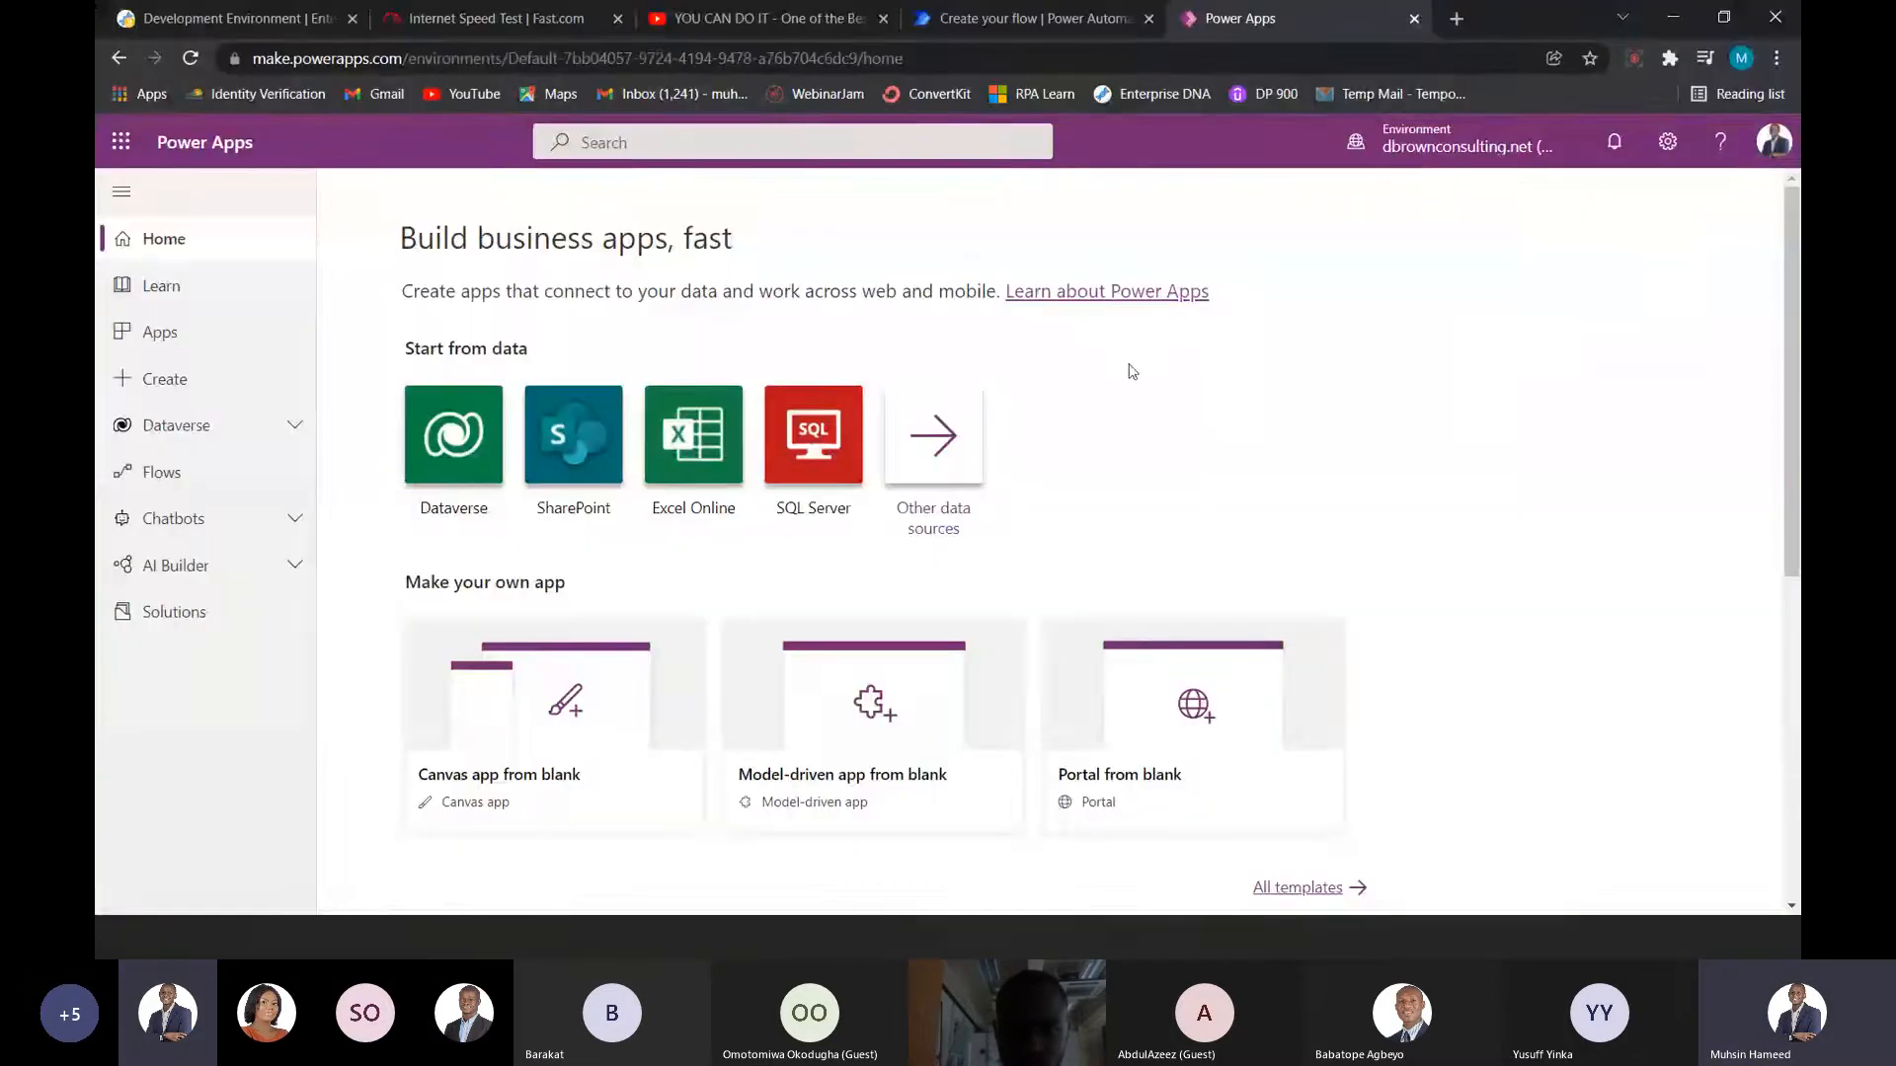
- Switch the Power Apps environment to Trial and back to dbrownconsulting.net (default)
{"action": "left_click", "coordinate": [1437, 158]}
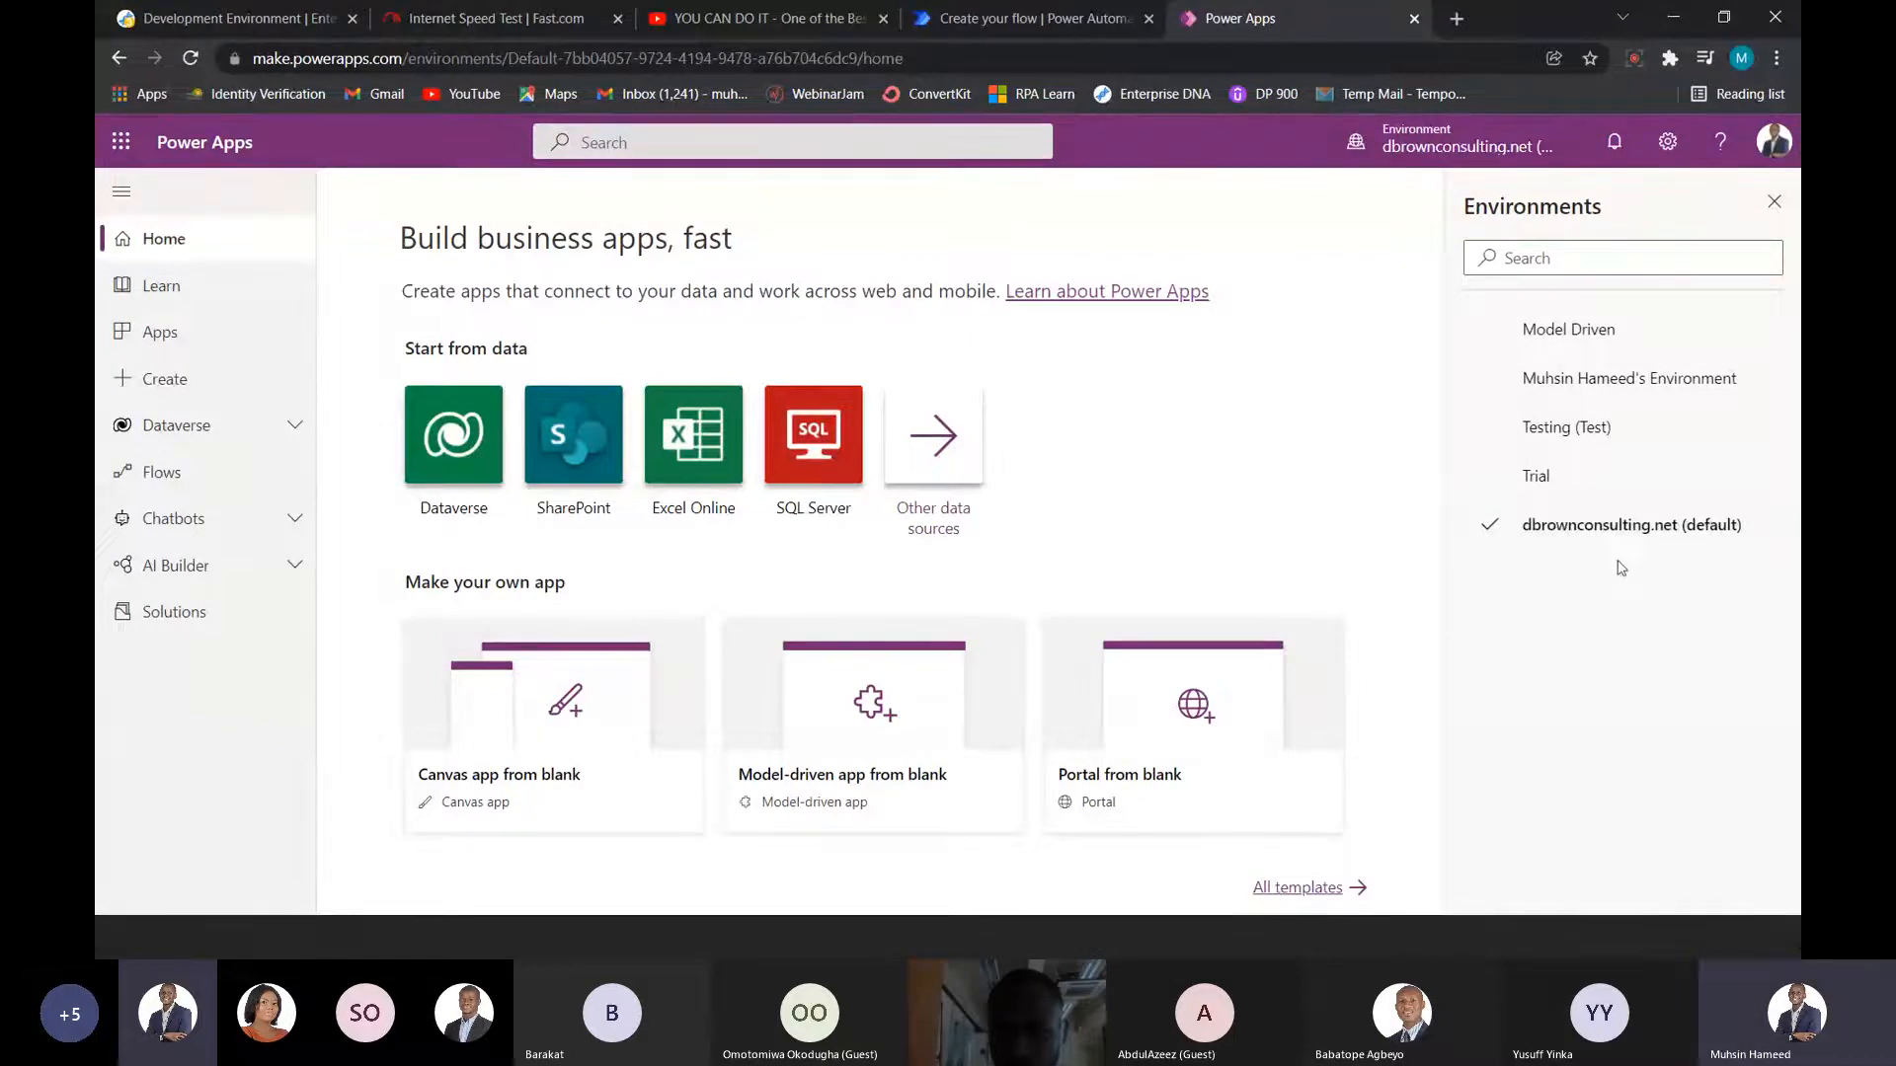
{"action": "left_click", "coordinate": [1587, 479]}
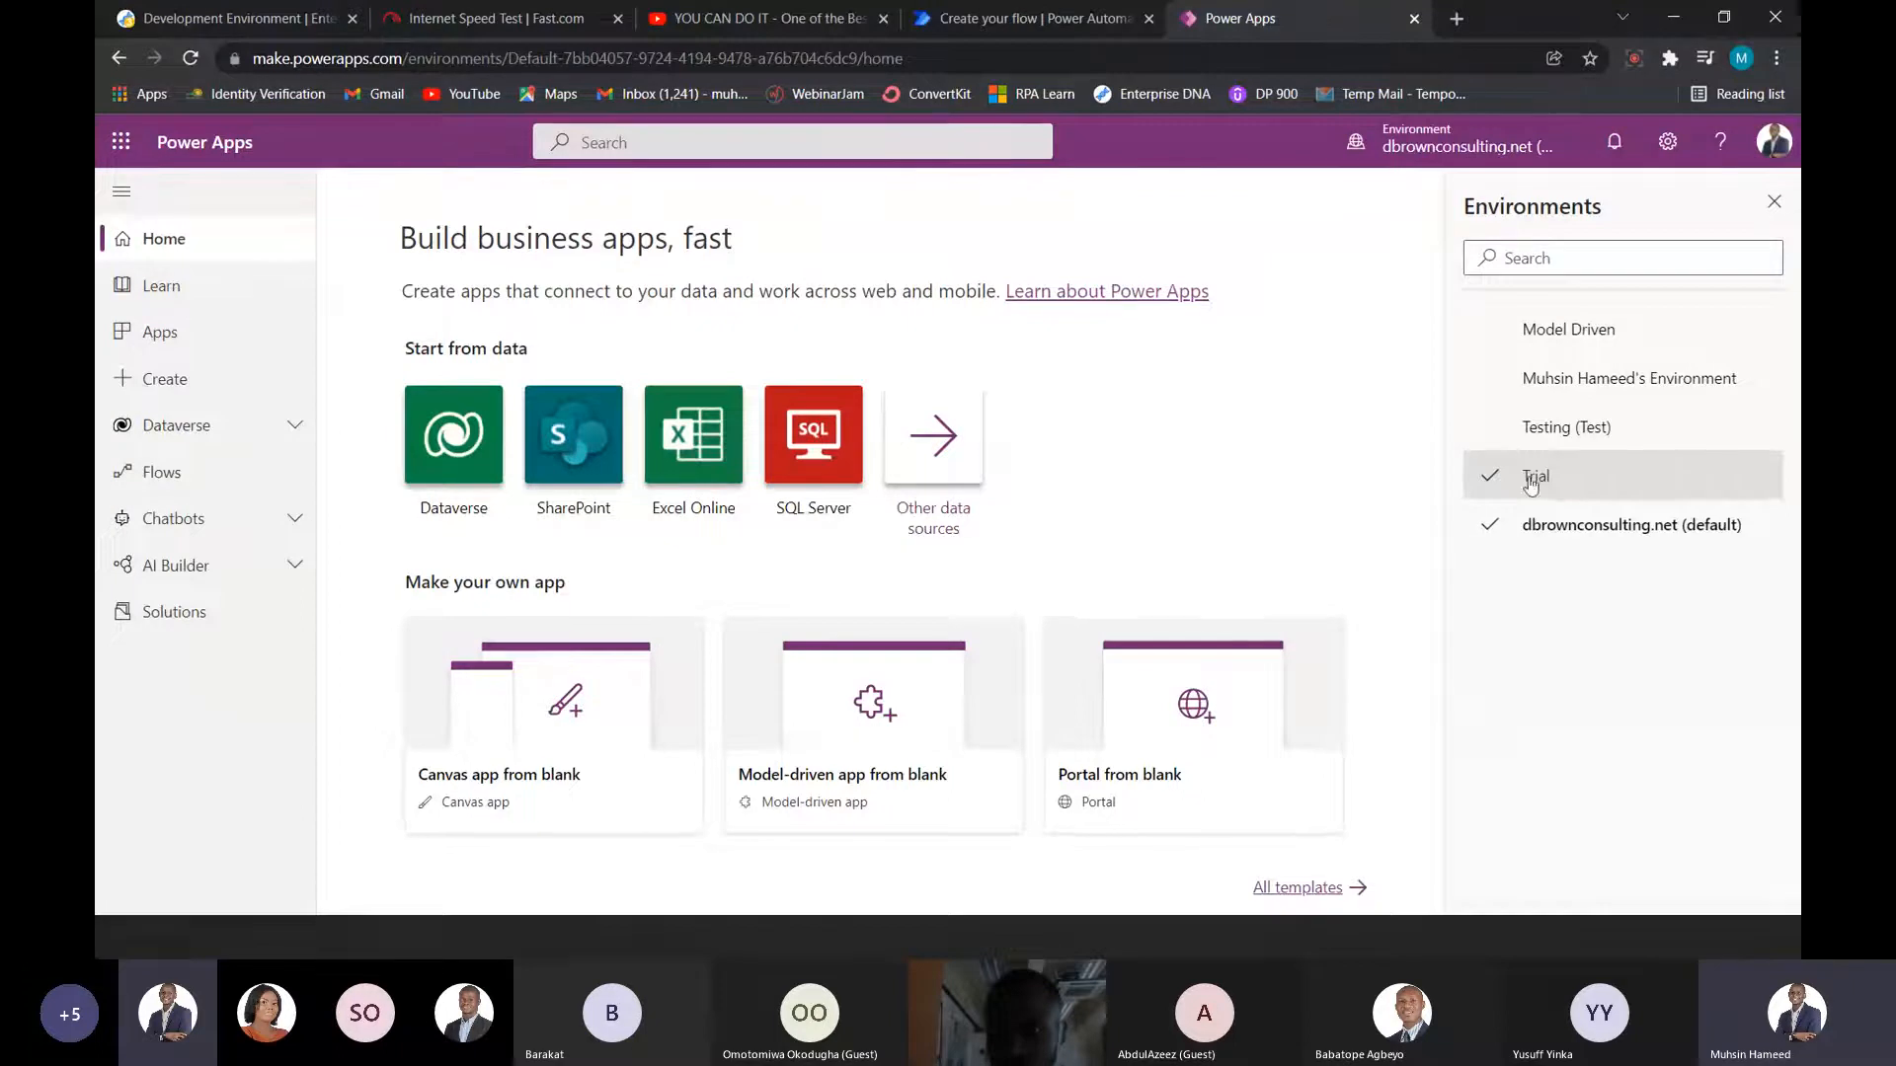
{"action": "left_click", "coordinate": [1540, 479]}
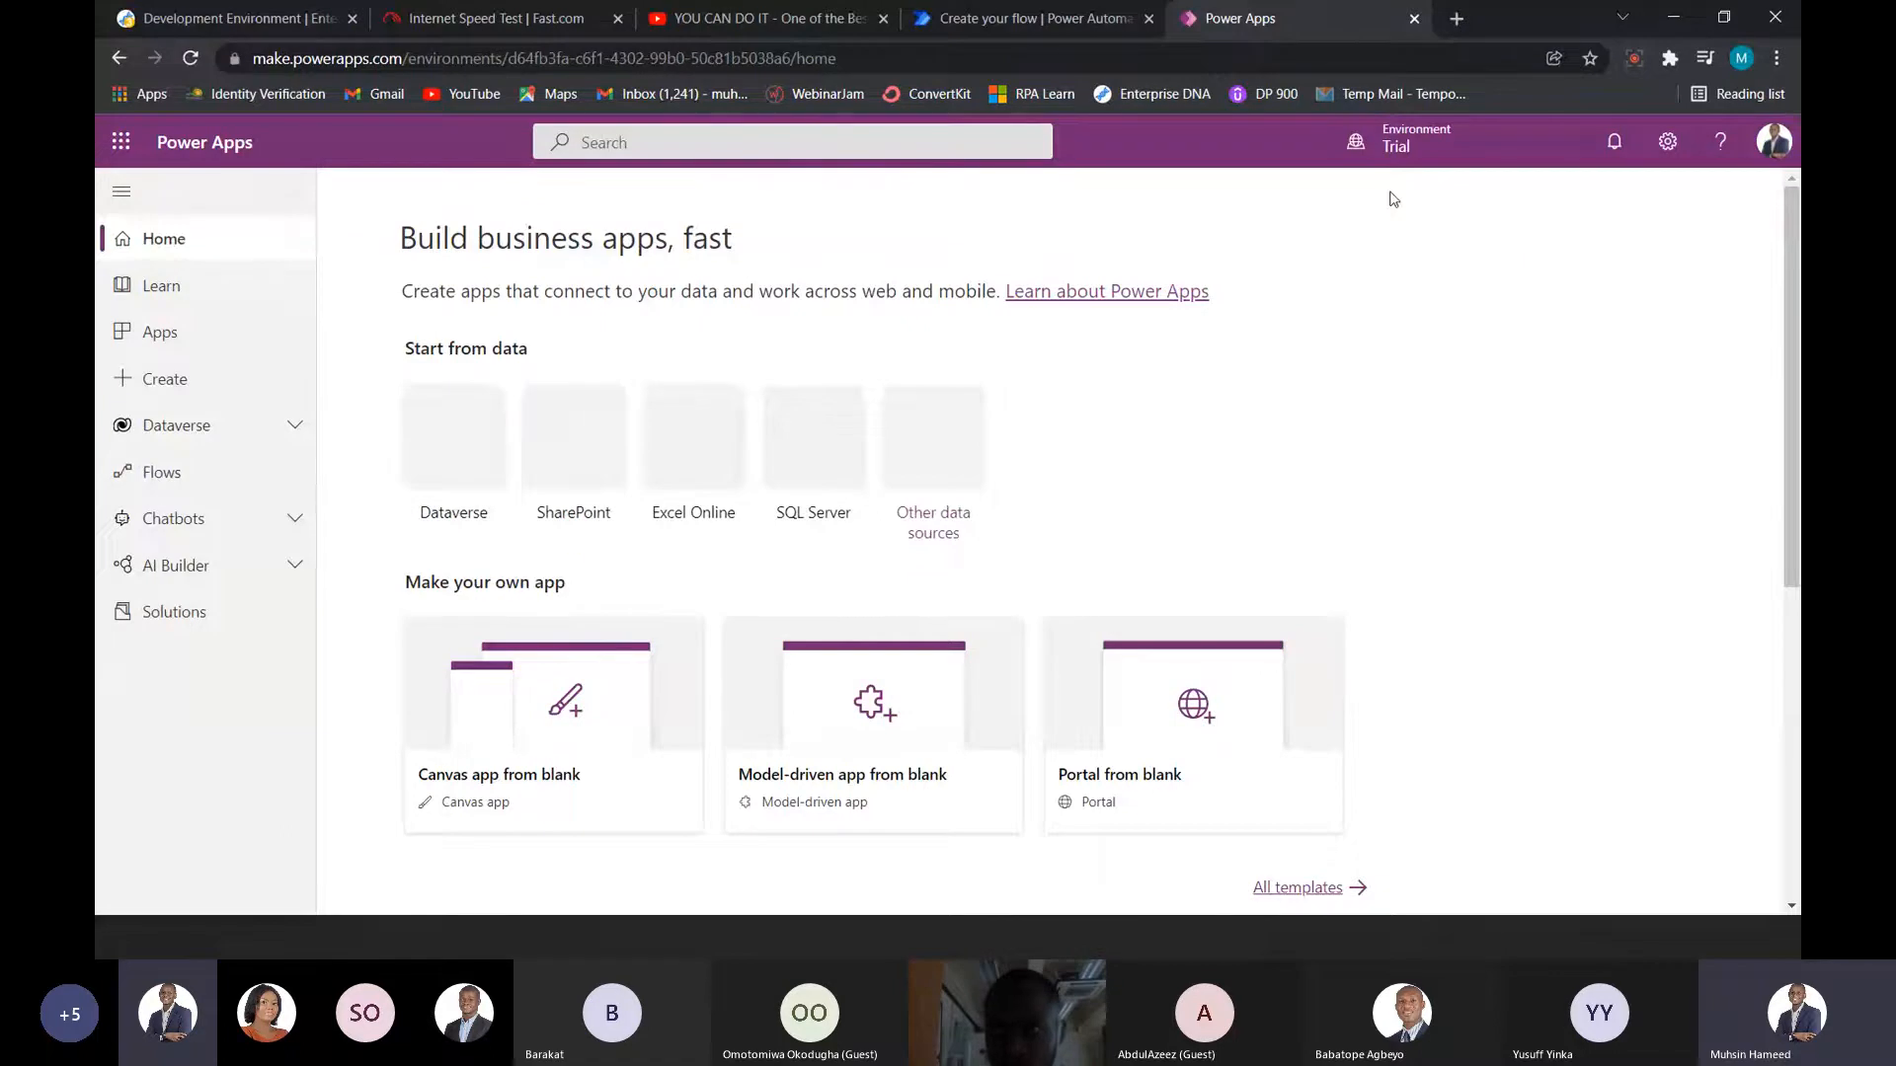
{"action": "left_click", "coordinate": [1360, 148]}
{"action": "left_click", "coordinate": [1616, 530]}
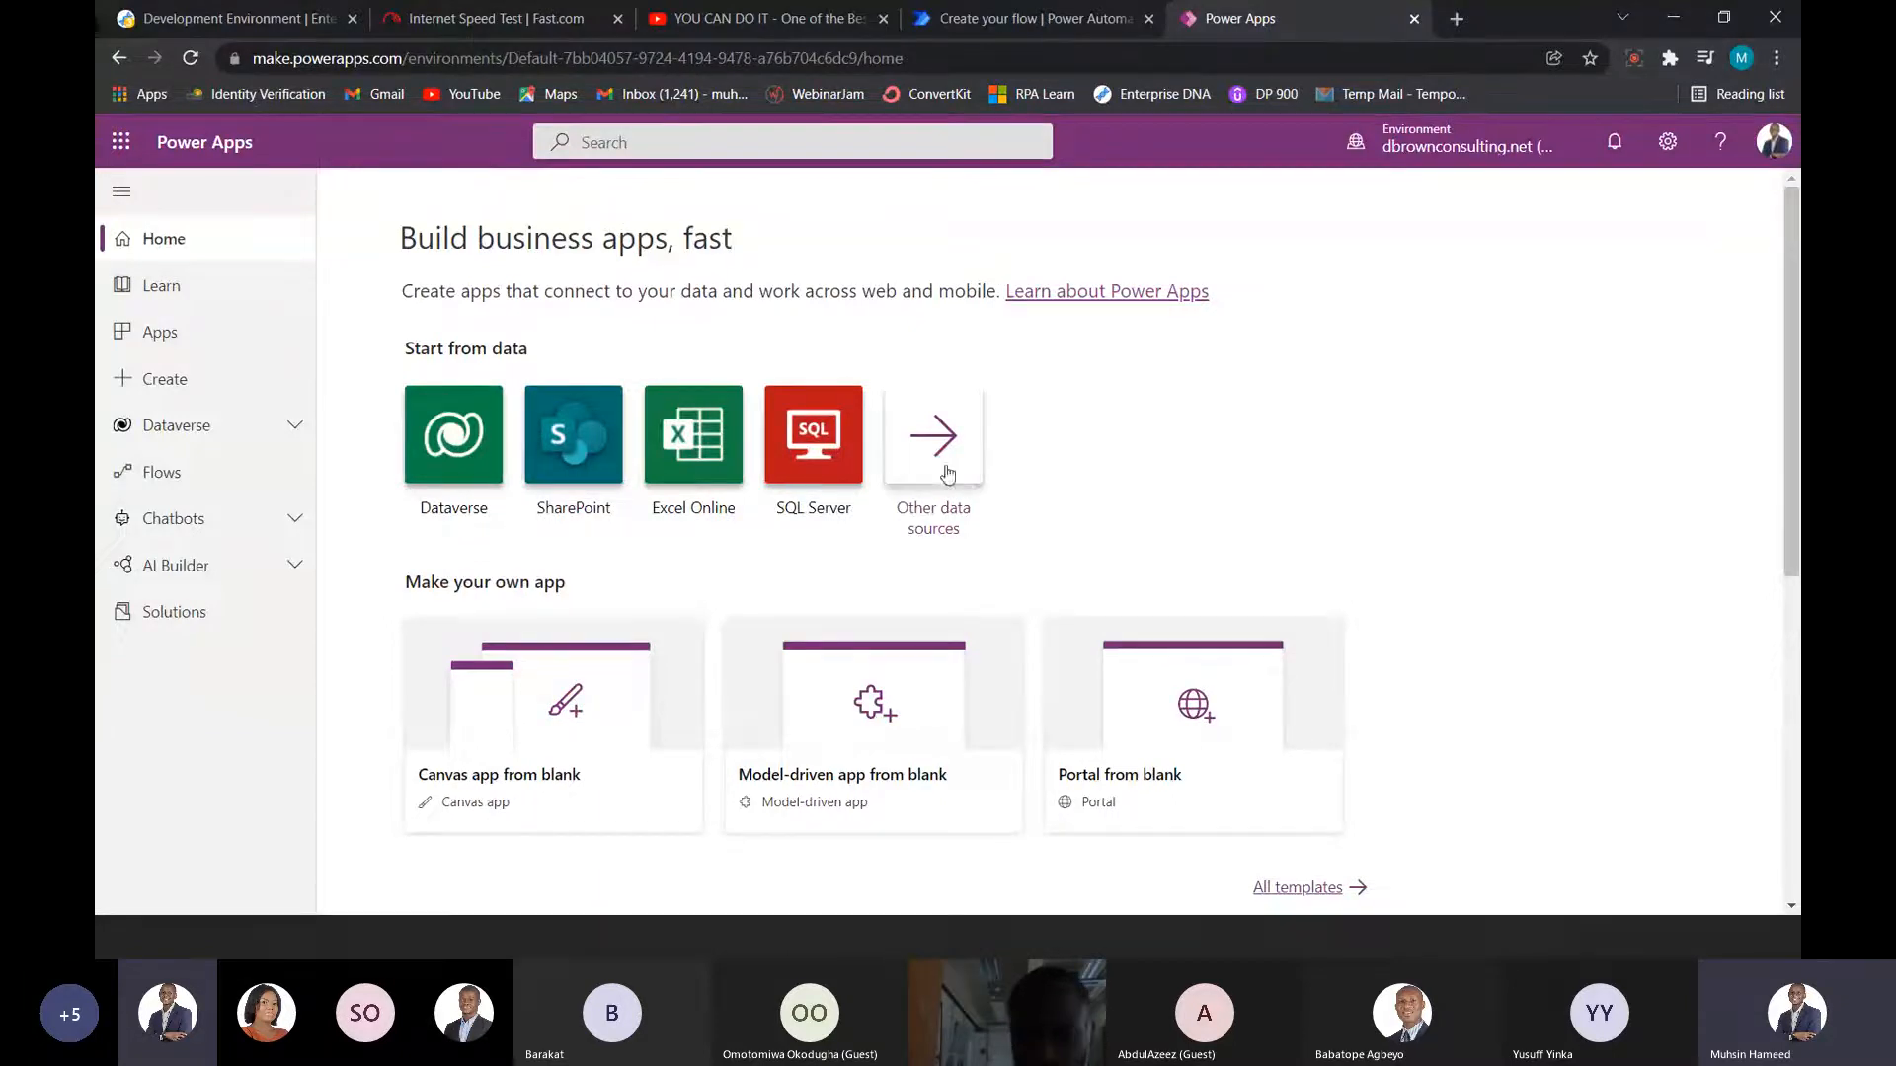
- Look over the home page, from the data sources and blank app options to the list of your apps
{"action": "scroll", "coordinate": [710, 444], "scroll_direction": "down", "scroll_amount": 5}
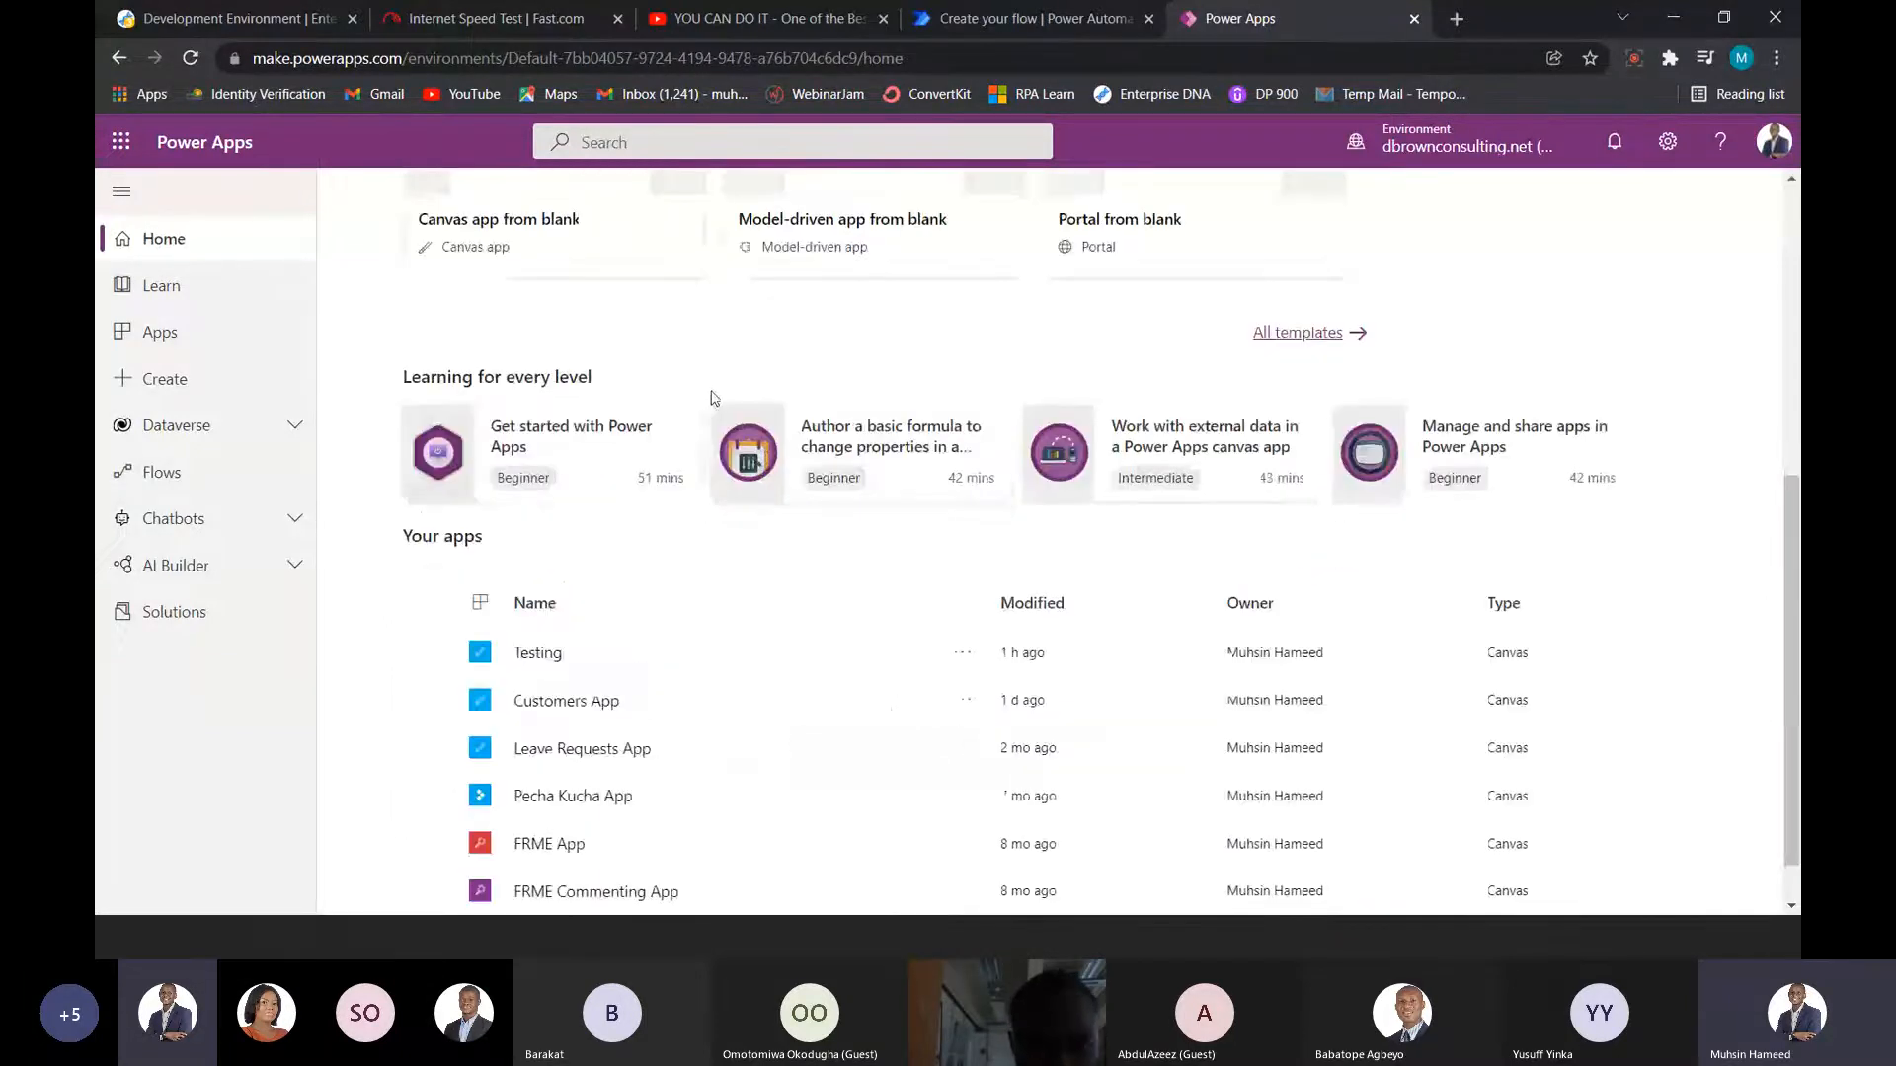
{"action": "scroll", "coordinate": [711, 414], "scroll_direction": "up", "scroll_amount": 6}
{"action": "scroll", "coordinate": [904, 698], "scroll_direction": "down", "scroll_amount": 6}
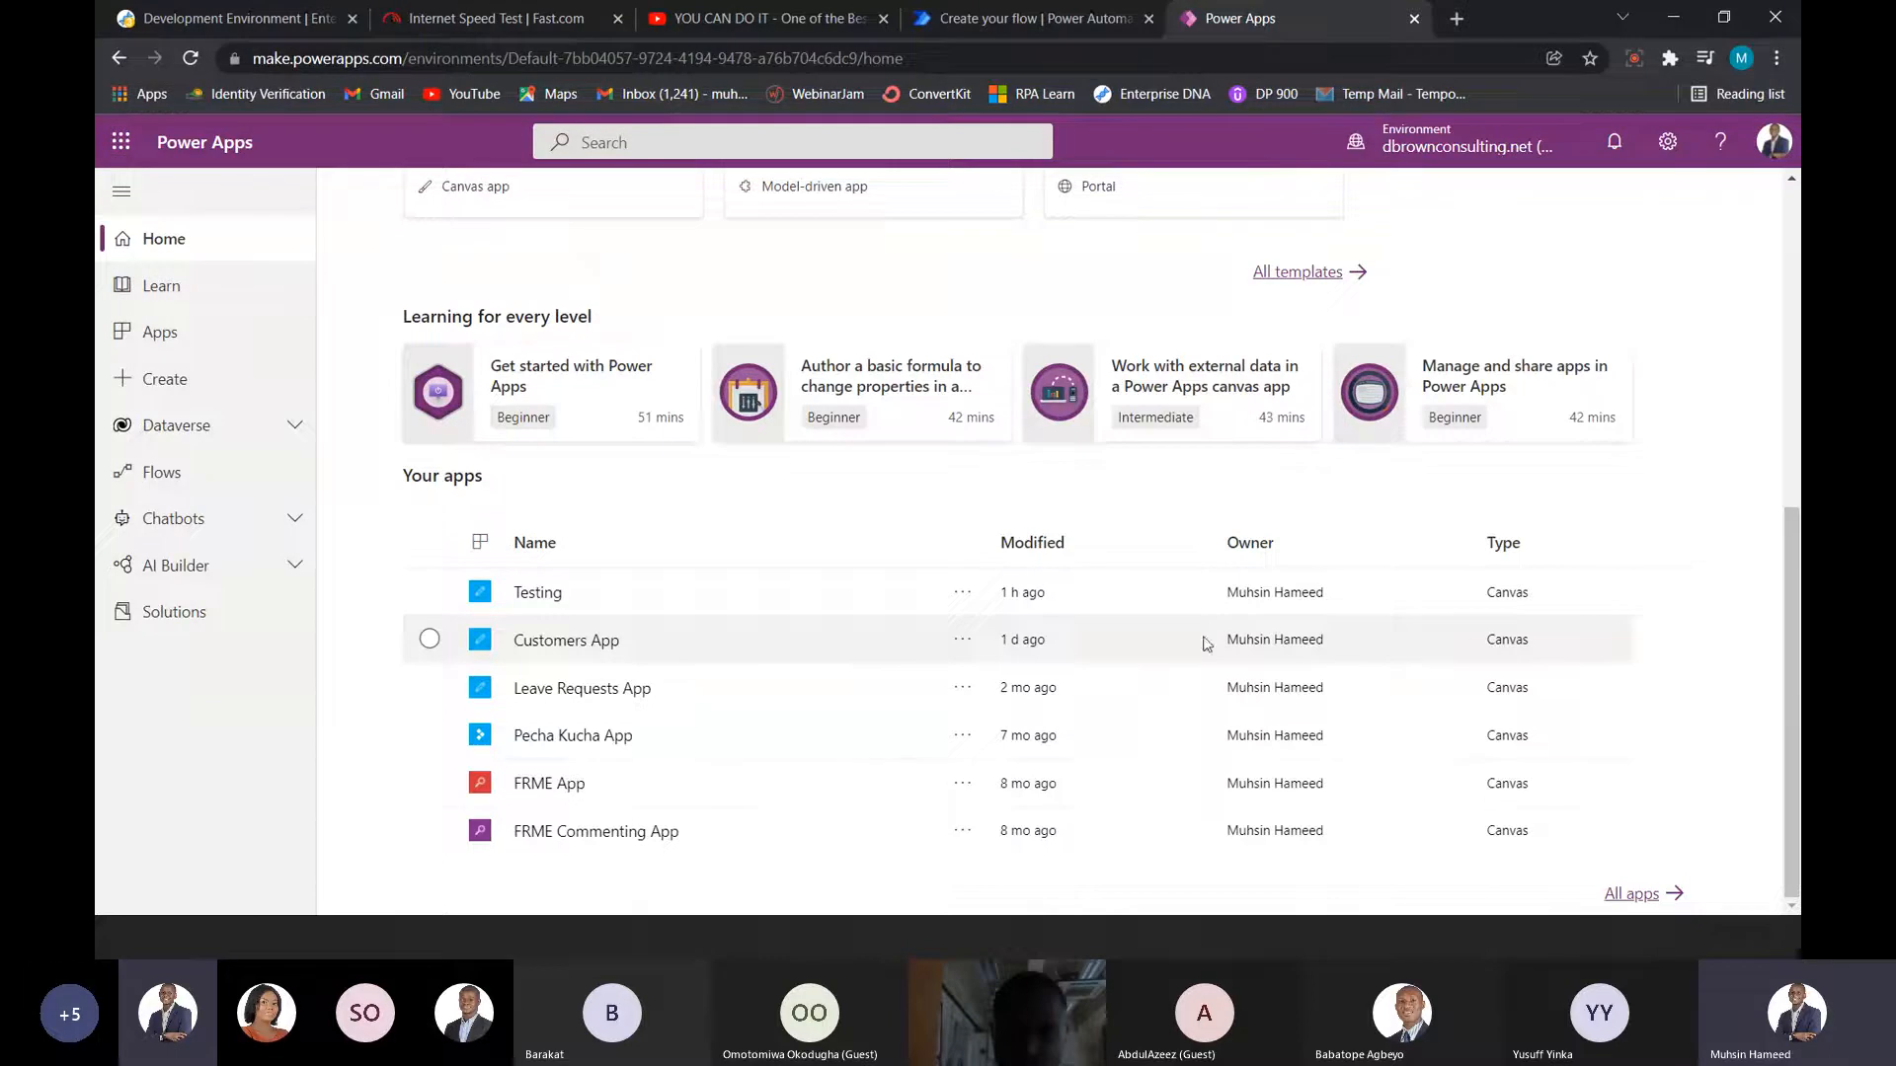
{"action": "scroll", "coordinate": [844, 748], "scroll_direction": "up", "scroll_amount": 6}
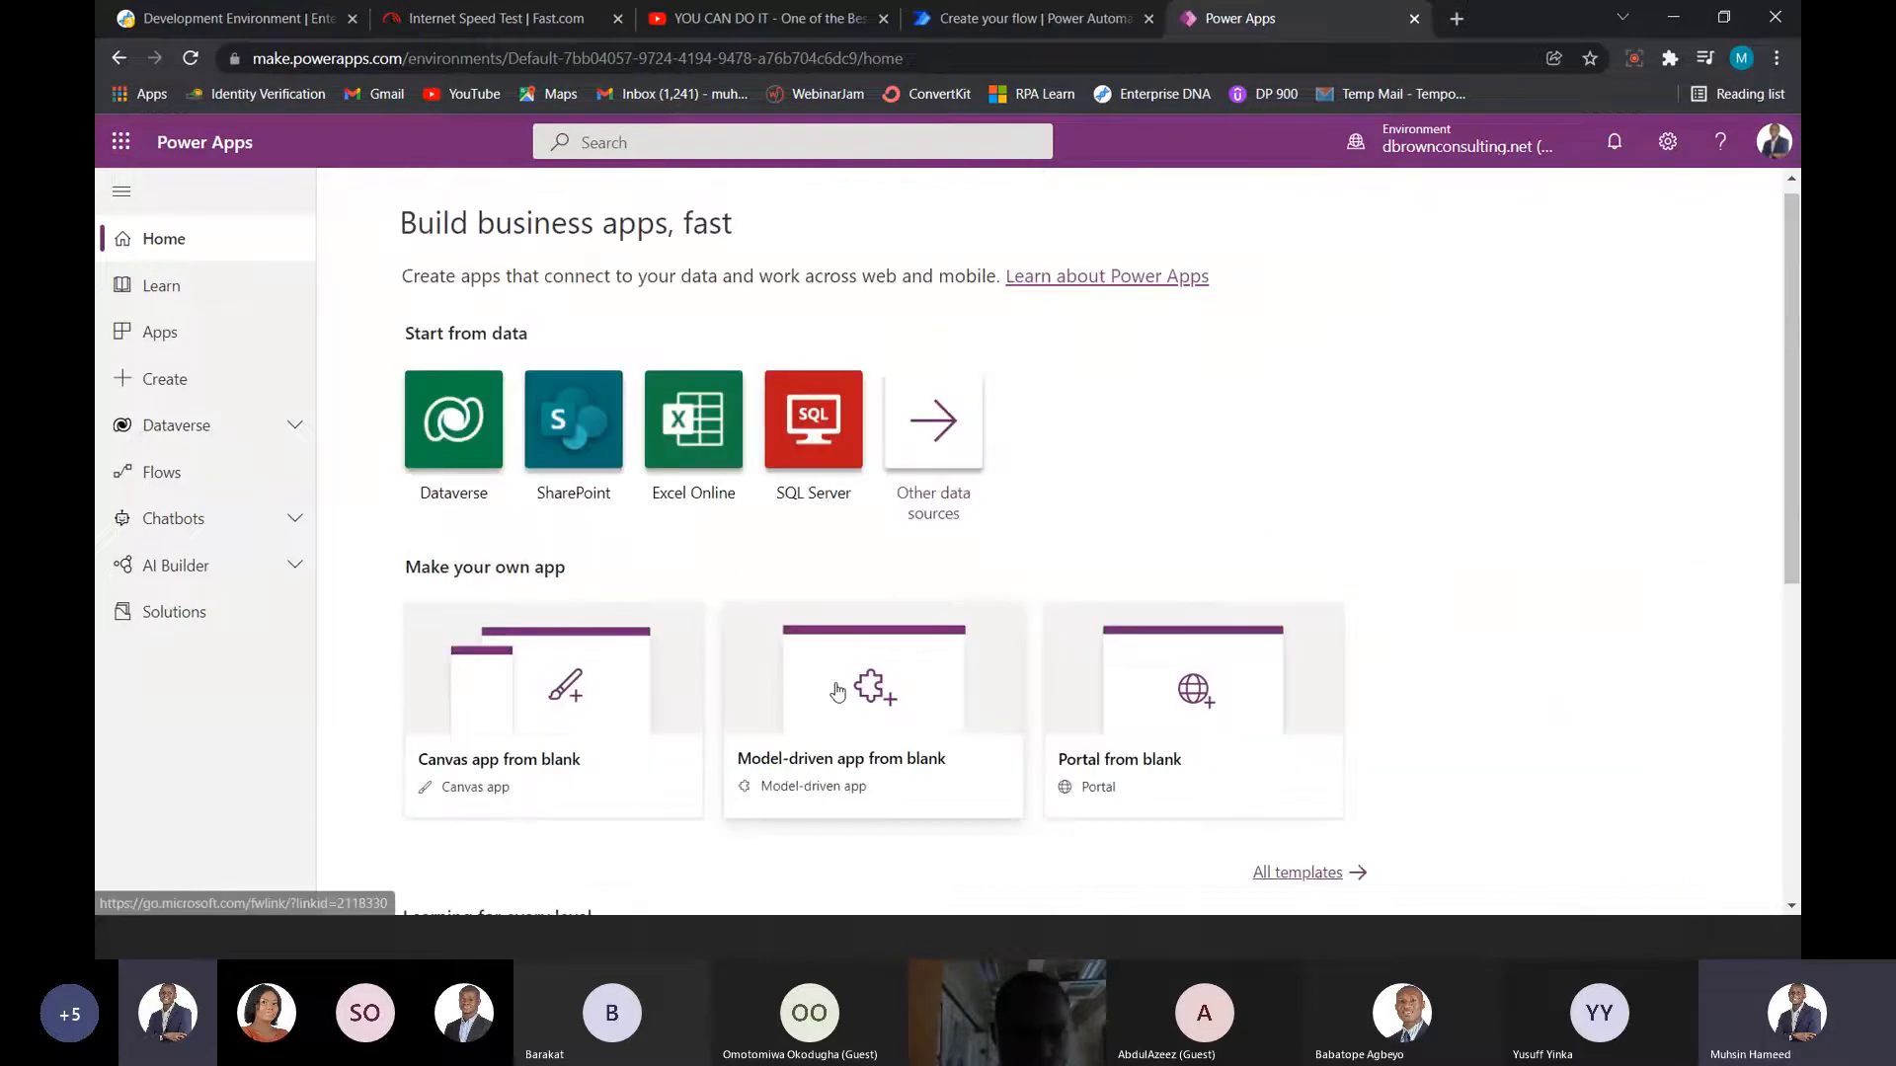
- Open the Learn page and look over its guided learning, help topics, community and news sections
{"action": "left_click", "coordinate": [193, 290]}
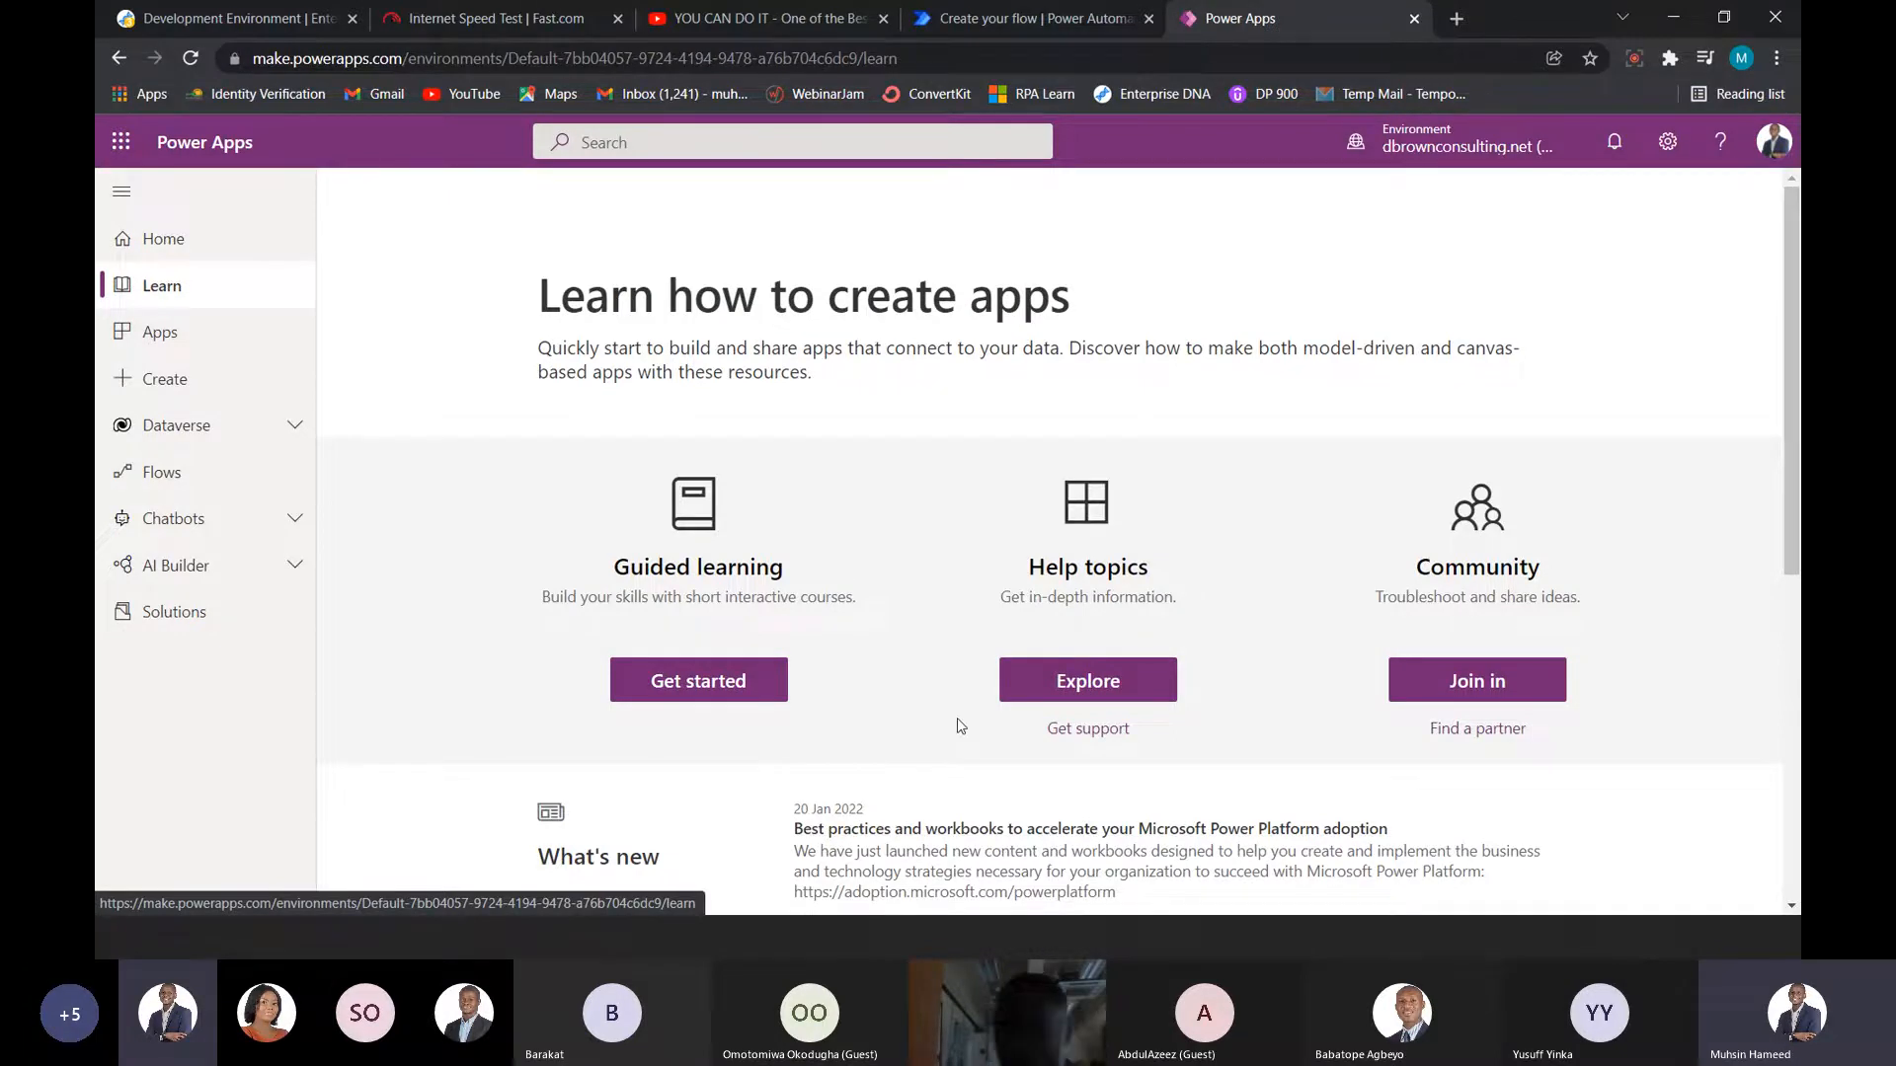
{"action": "scroll", "coordinate": [758, 524], "scroll_direction": "down", "scroll_amount": 4}
{"action": "scroll", "coordinate": [758, 524], "scroll_direction": "down", "scroll_amount": 2}
{"action": "scroll", "coordinate": [758, 524], "scroll_direction": "up", "scroll_amount": 5}
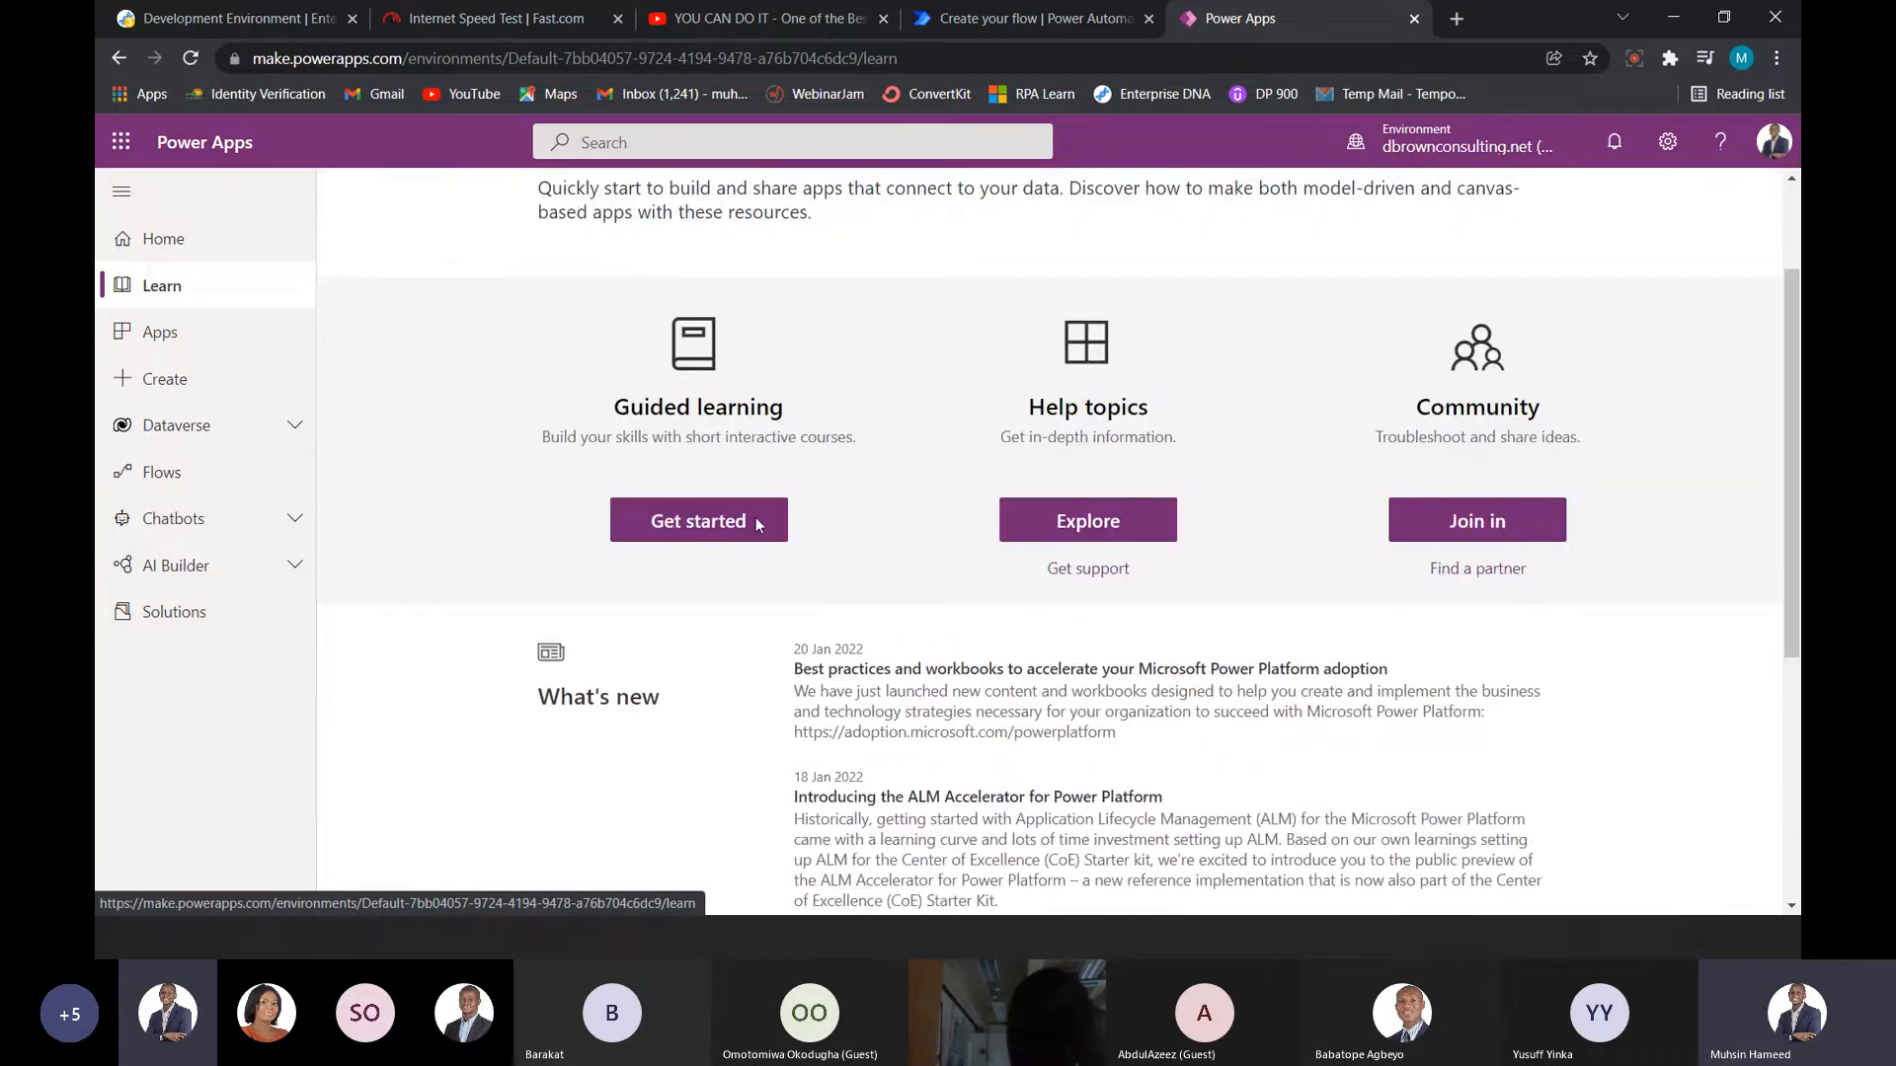
{"action": "scroll", "coordinate": [755, 518], "scroll_direction": "up", "scroll_amount": 1}
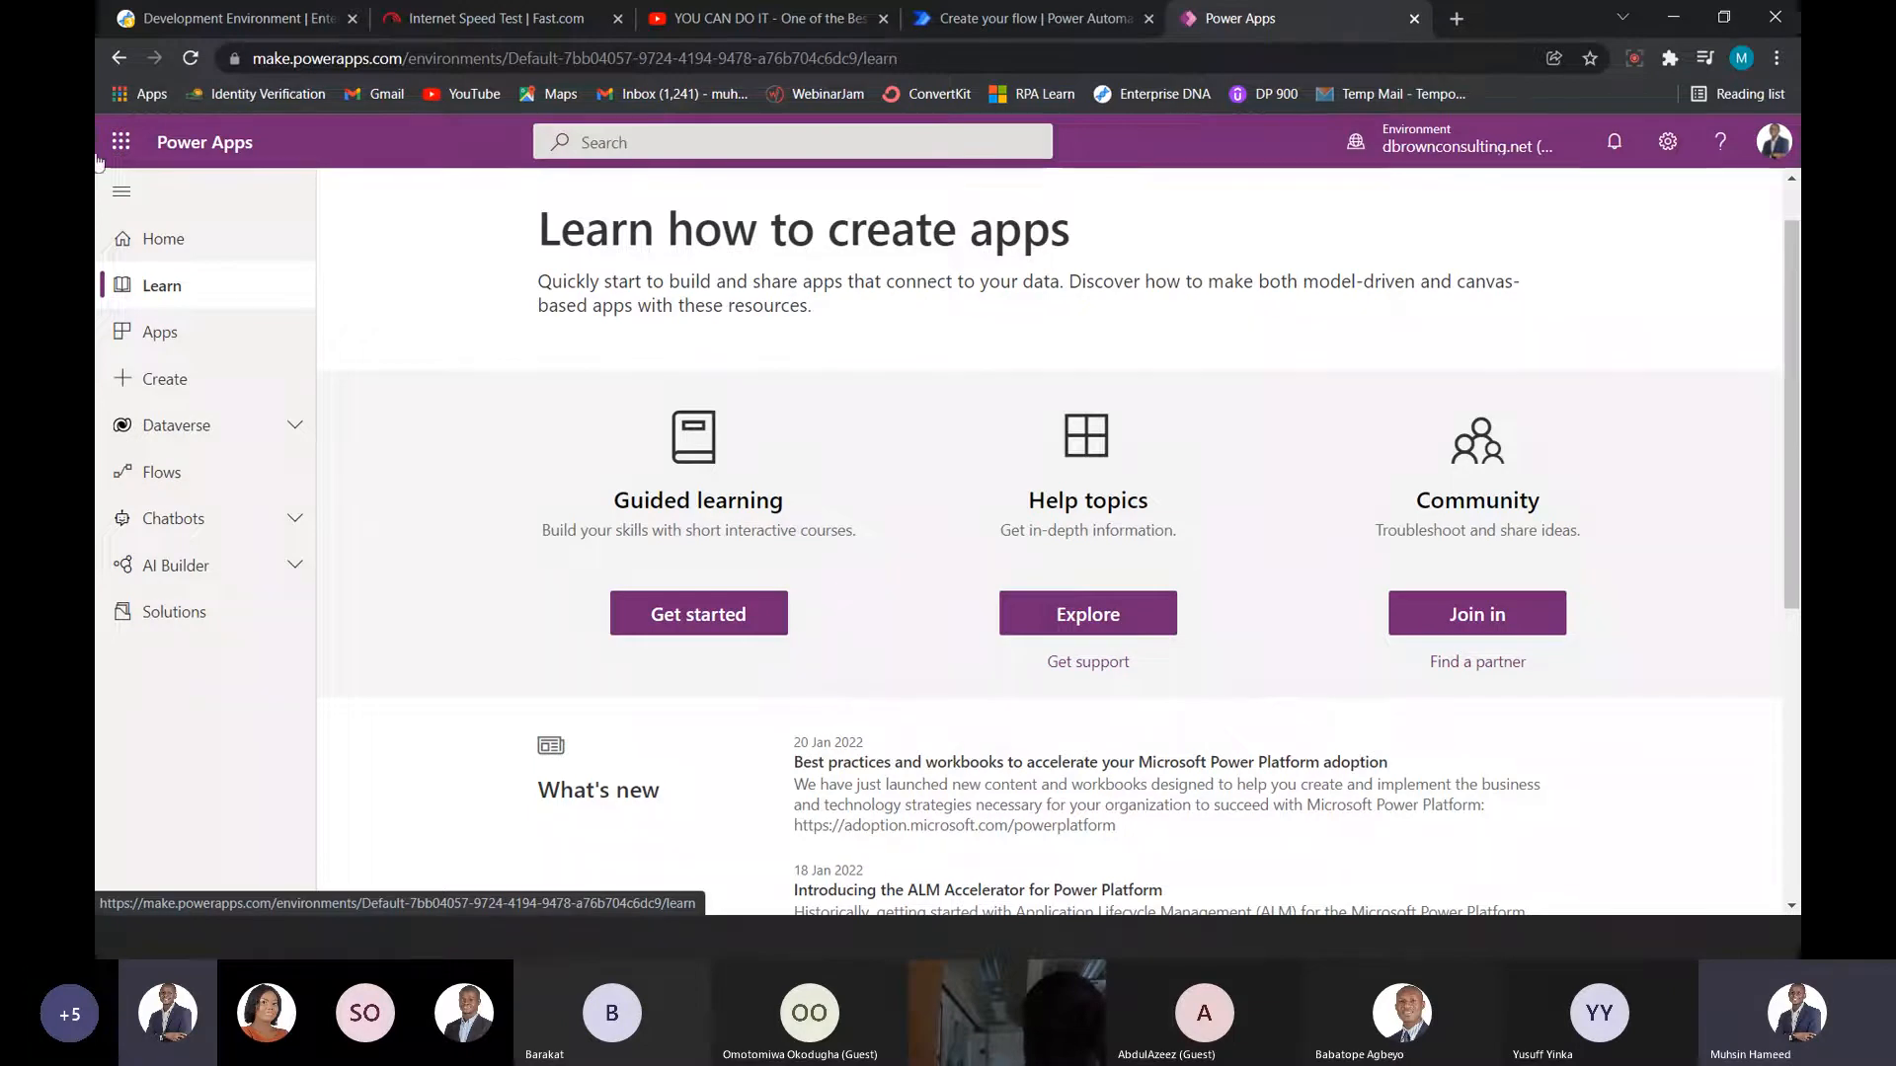
- Open the Apps page and look through the full list of existing canvas and model-driven apps
{"action": "left_click", "coordinate": [196, 337]}
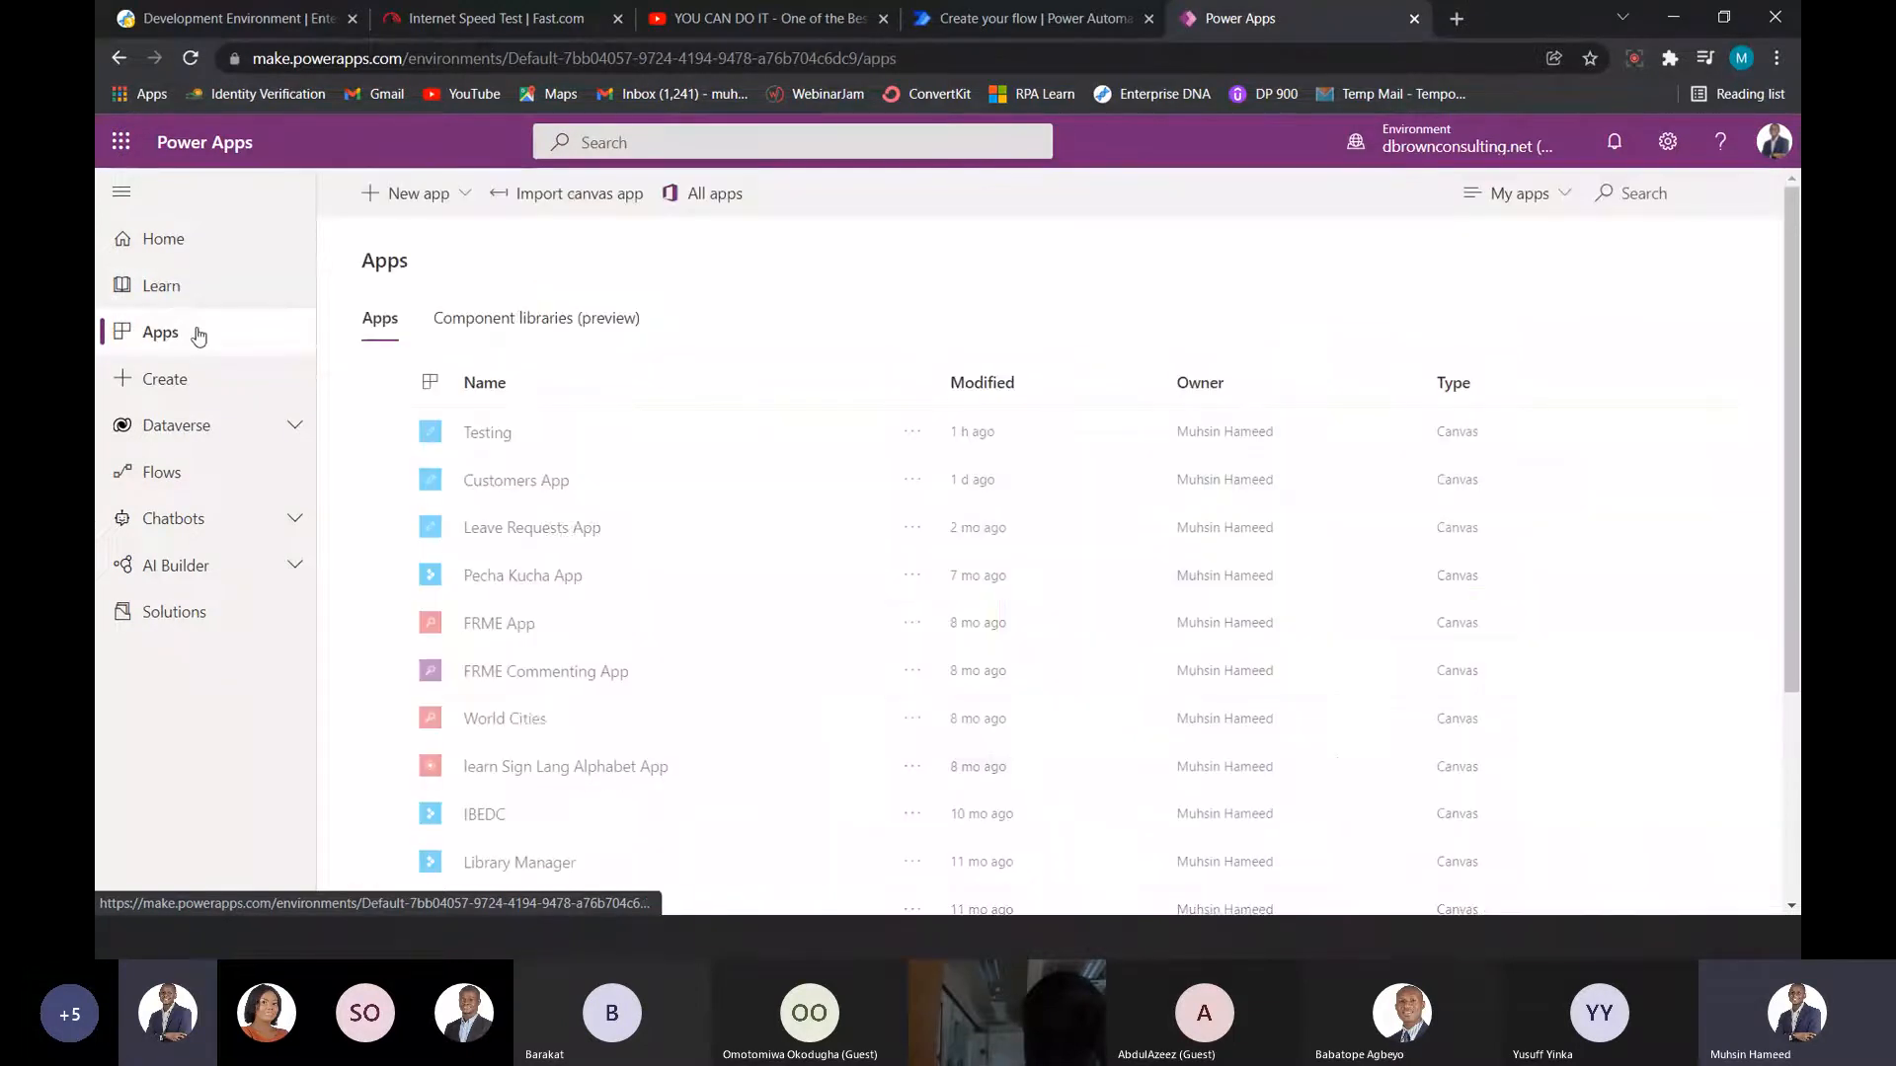
{"action": "scroll", "coordinate": [735, 425], "scroll_direction": "down", "scroll_amount": 1}
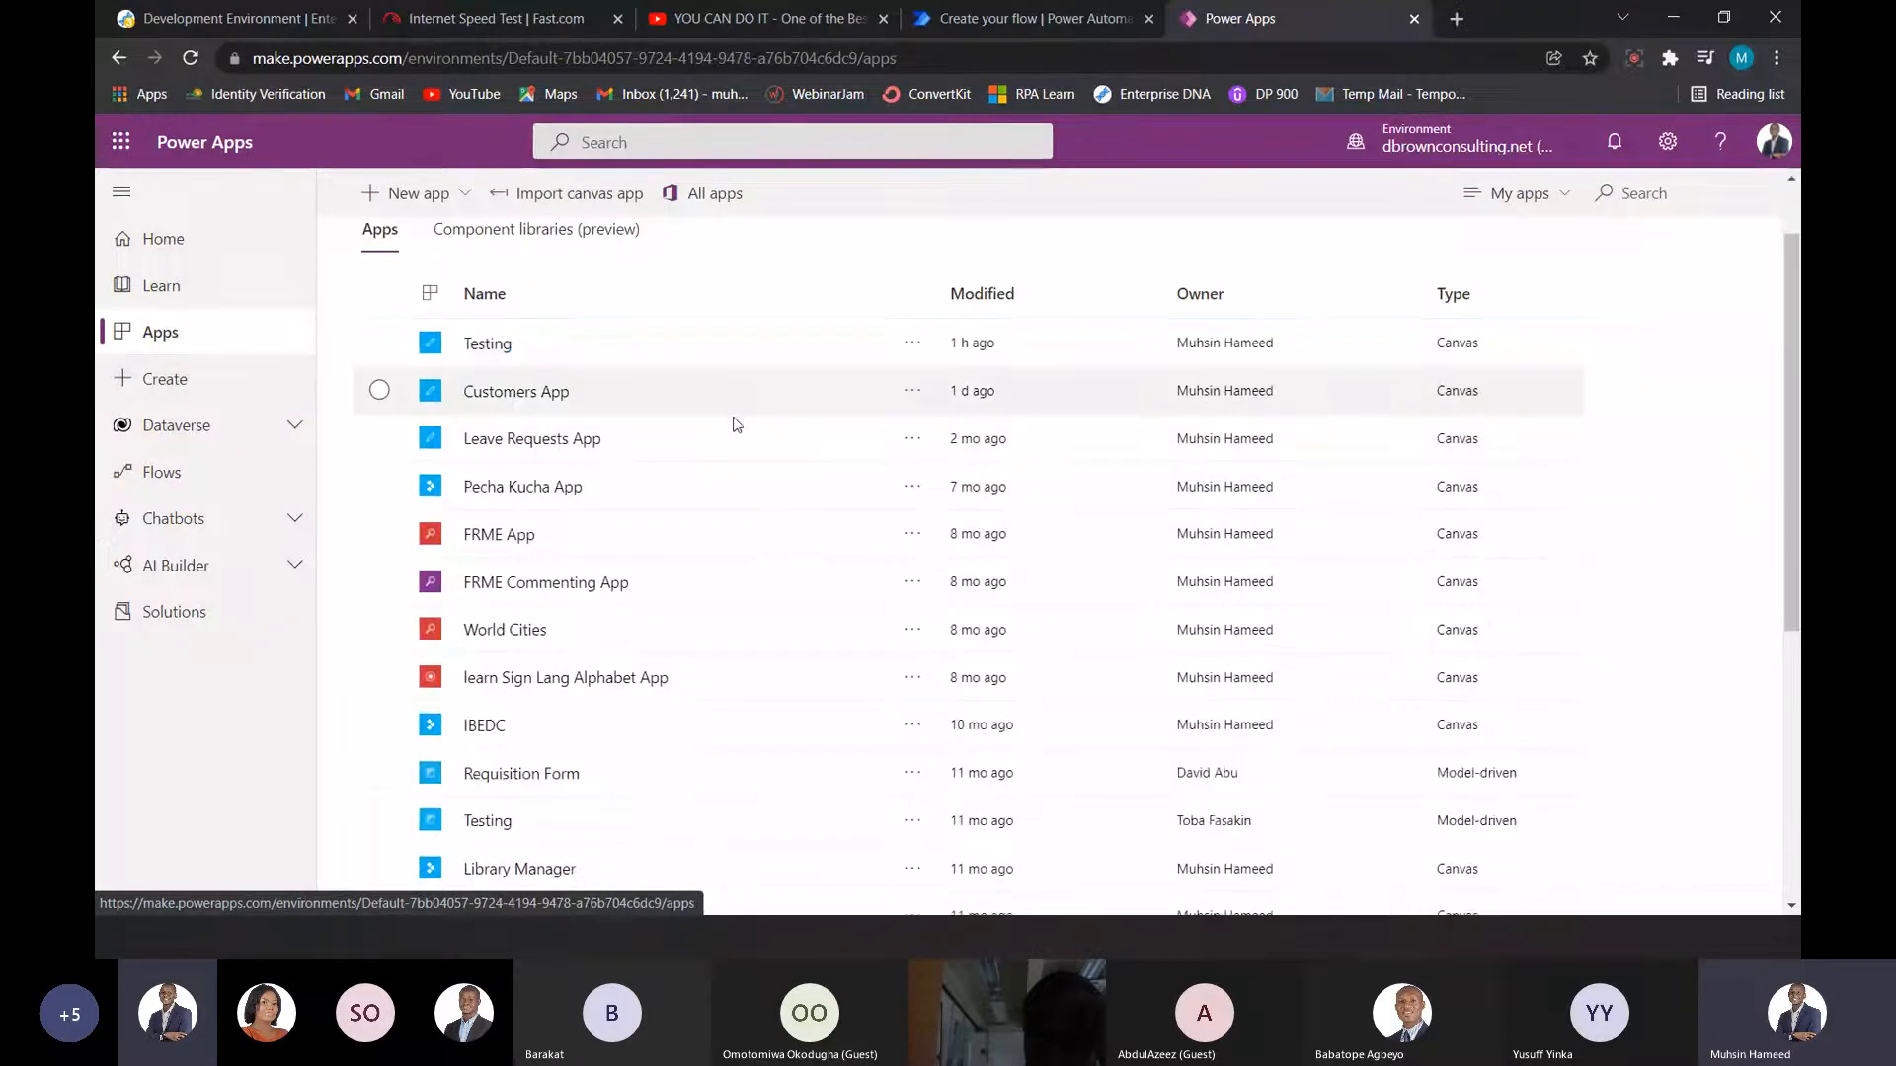
{"action": "scroll", "coordinate": [736, 424], "scroll_direction": "down", "scroll_amount": 3}
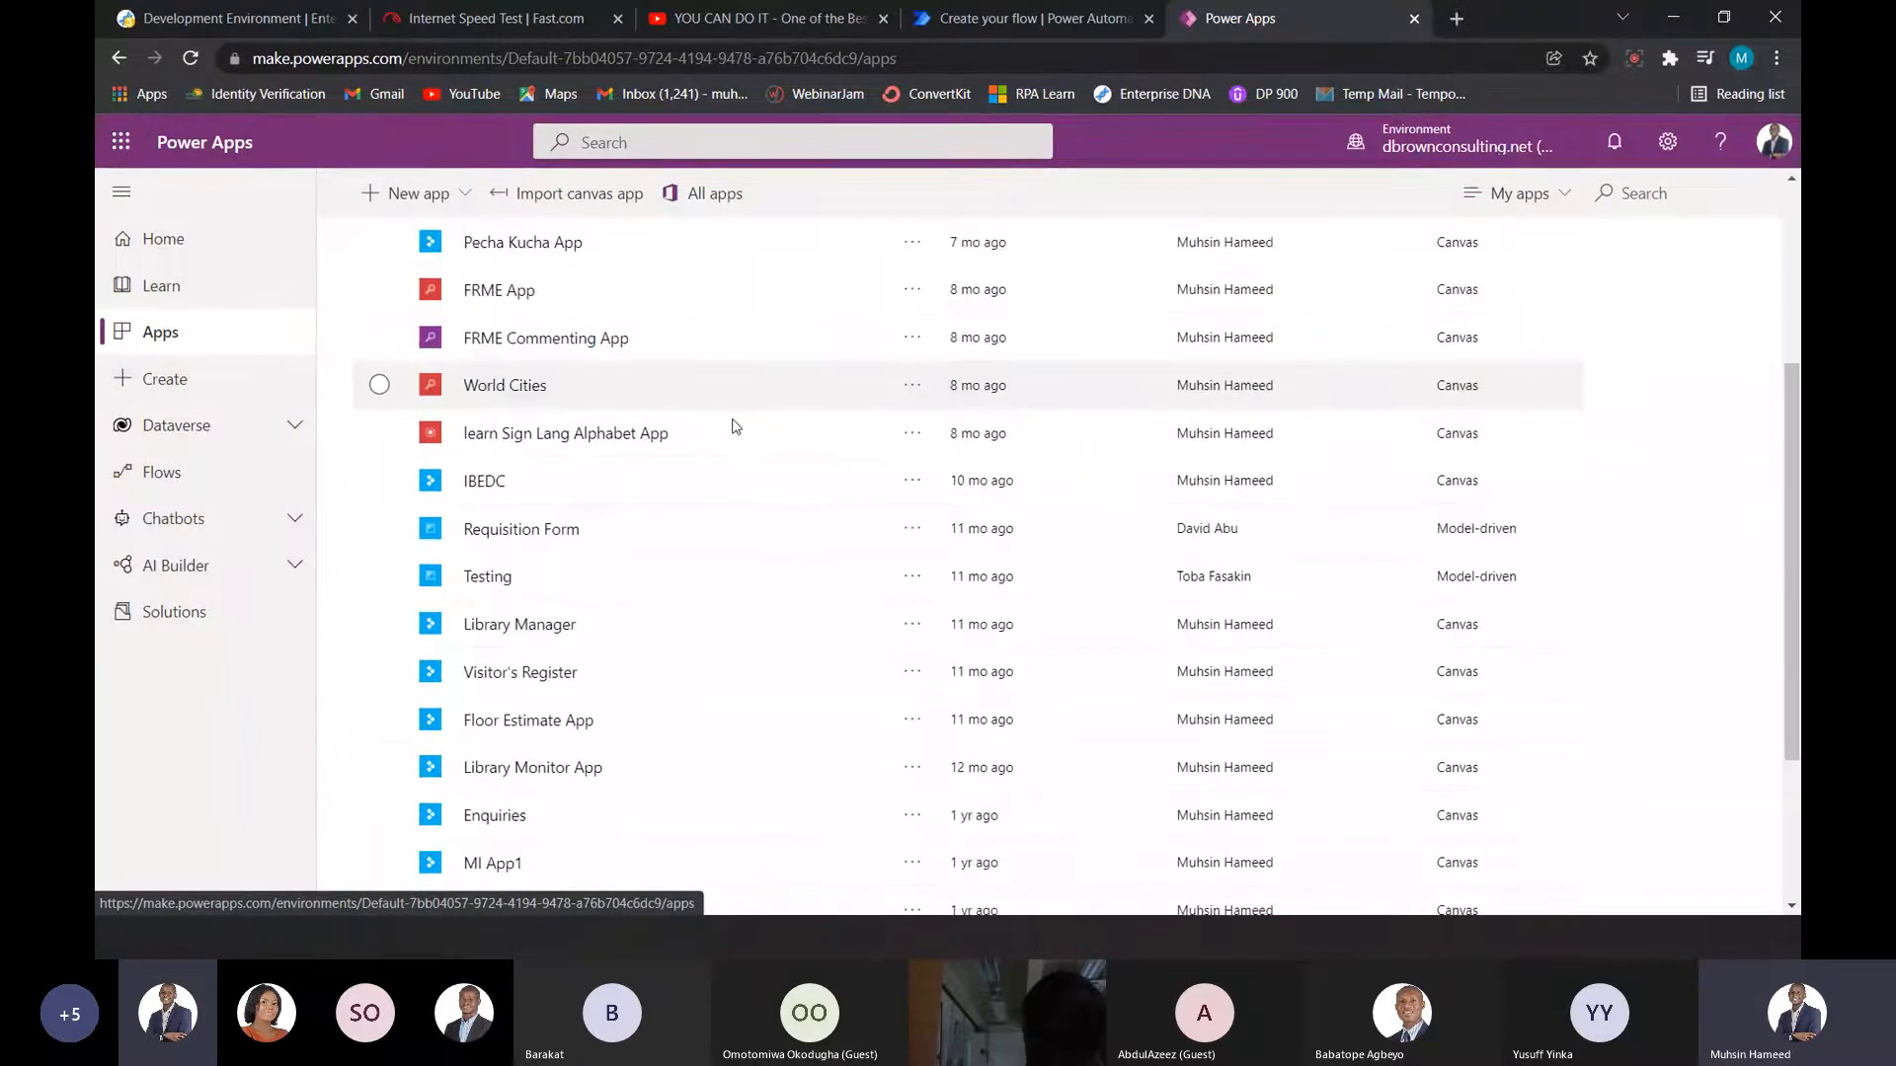
{"action": "scroll", "coordinate": [735, 426], "scroll_direction": "down", "scroll_amount": 3}
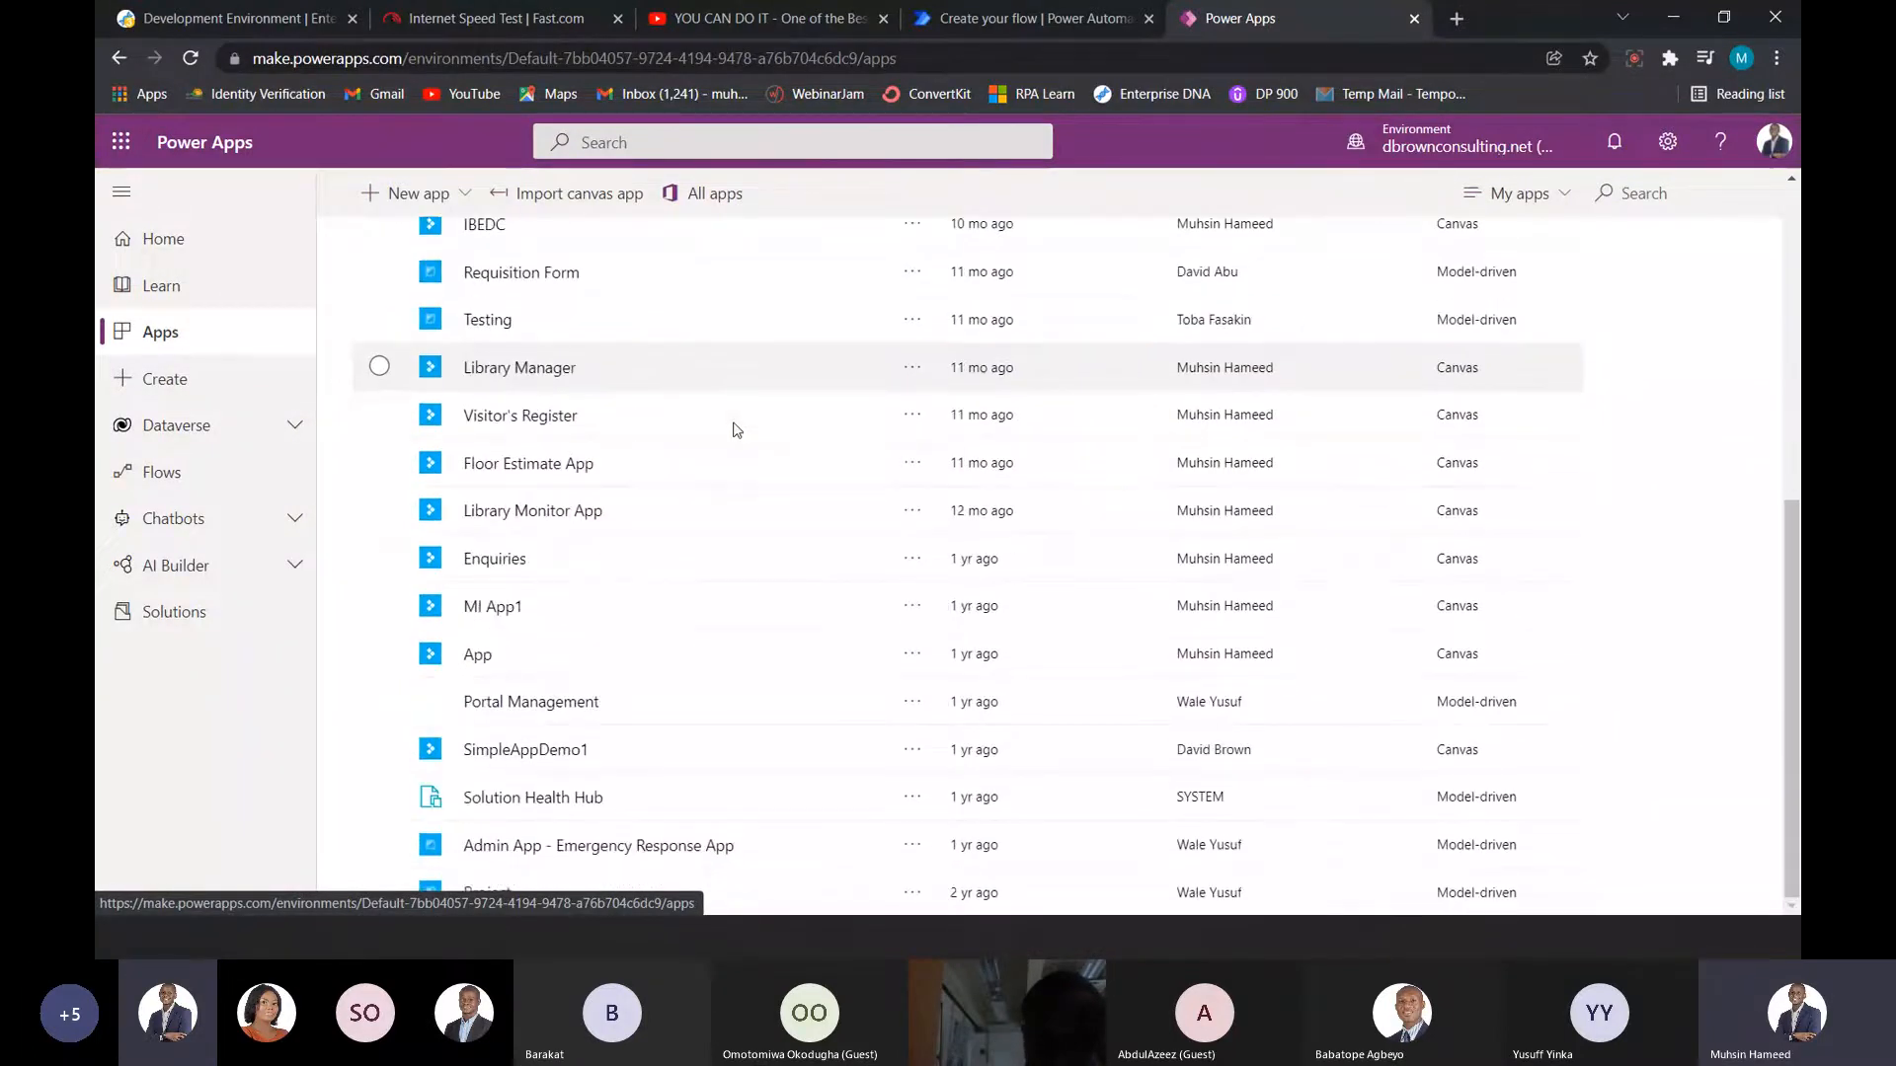
{"action": "scroll", "coordinate": [735, 429], "scroll_direction": "up", "scroll_amount": 6}
{"action": "scroll", "coordinate": [732, 427], "scroll_direction": "down", "scroll_amount": 6}
{"action": "scroll", "coordinate": [703, 403], "scroll_direction": "up", "scroll_amount": 6}
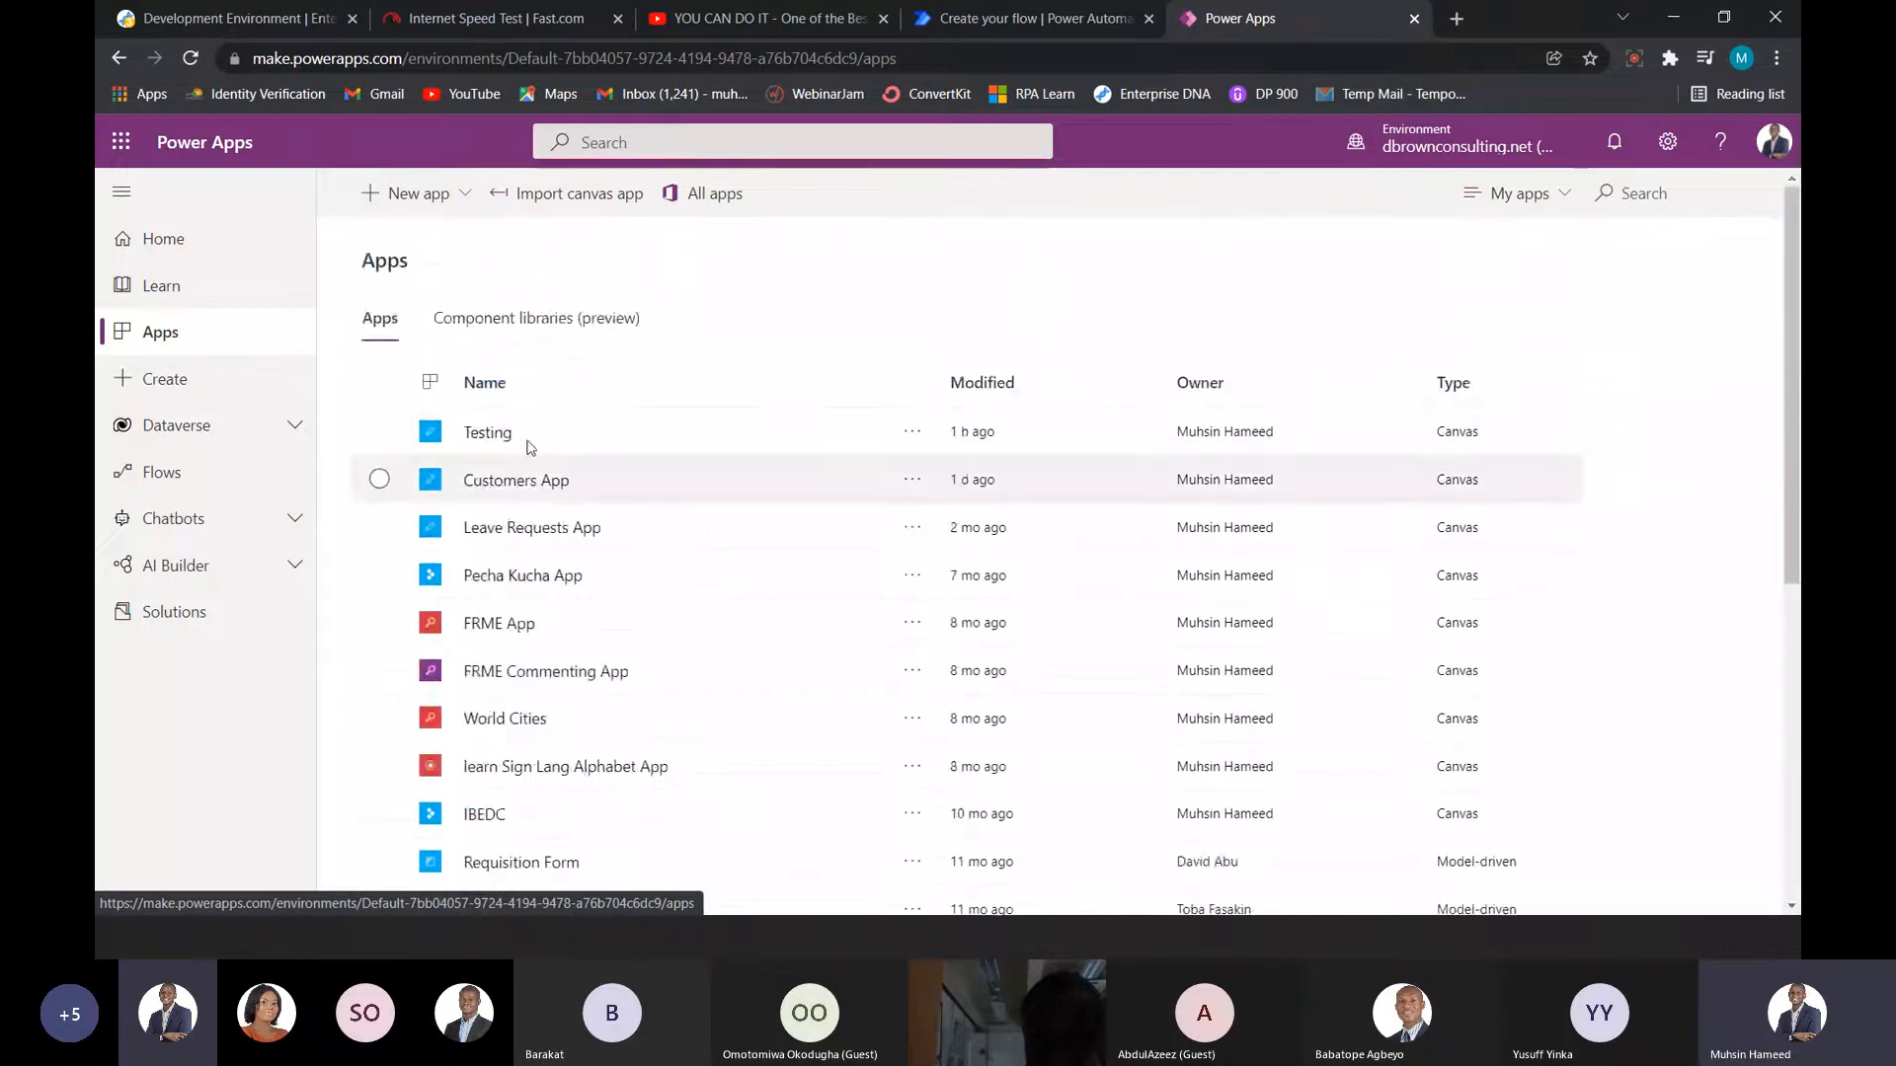
- Open the Create page with the options for making an app from blank, data or a template
{"action": "left_click", "coordinate": [196, 383]}
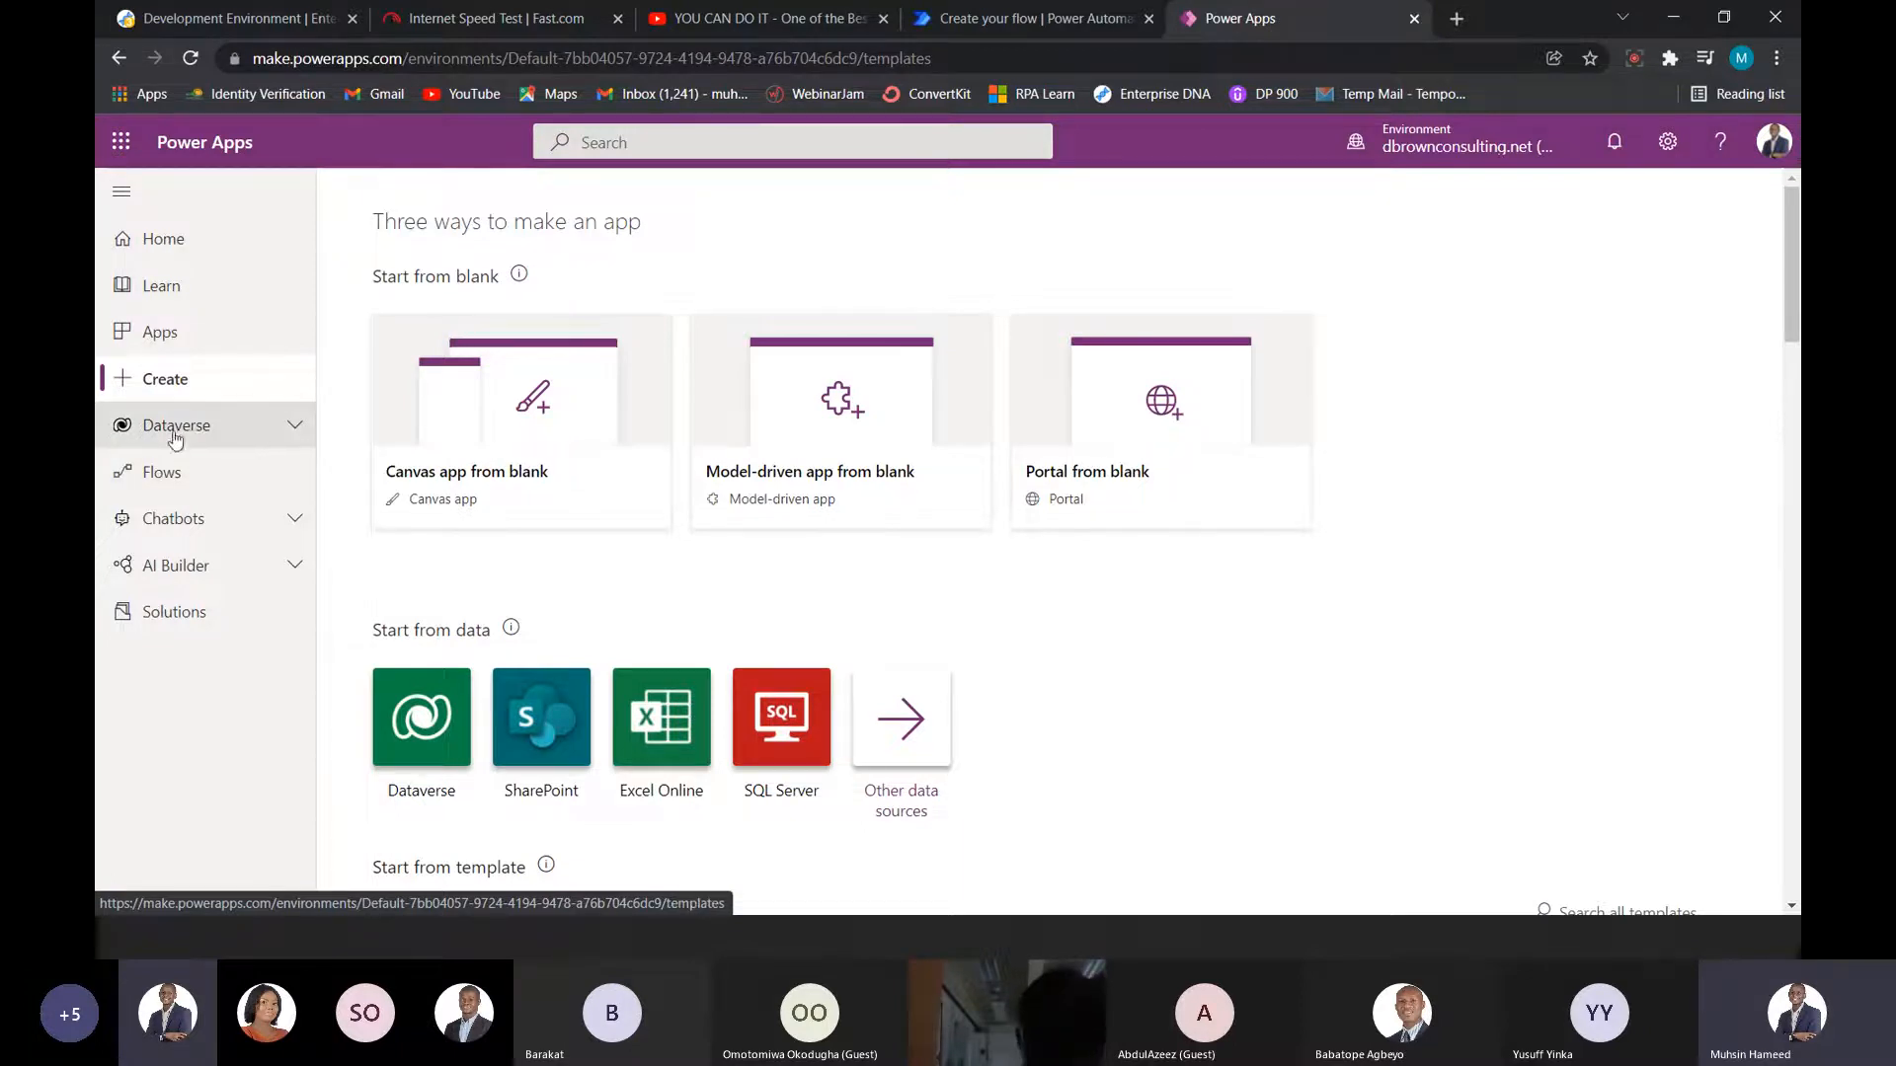
- Open the Dataverse tables page and look through the default list of tables
{"action": "left_click", "coordinate": [296, 431]}
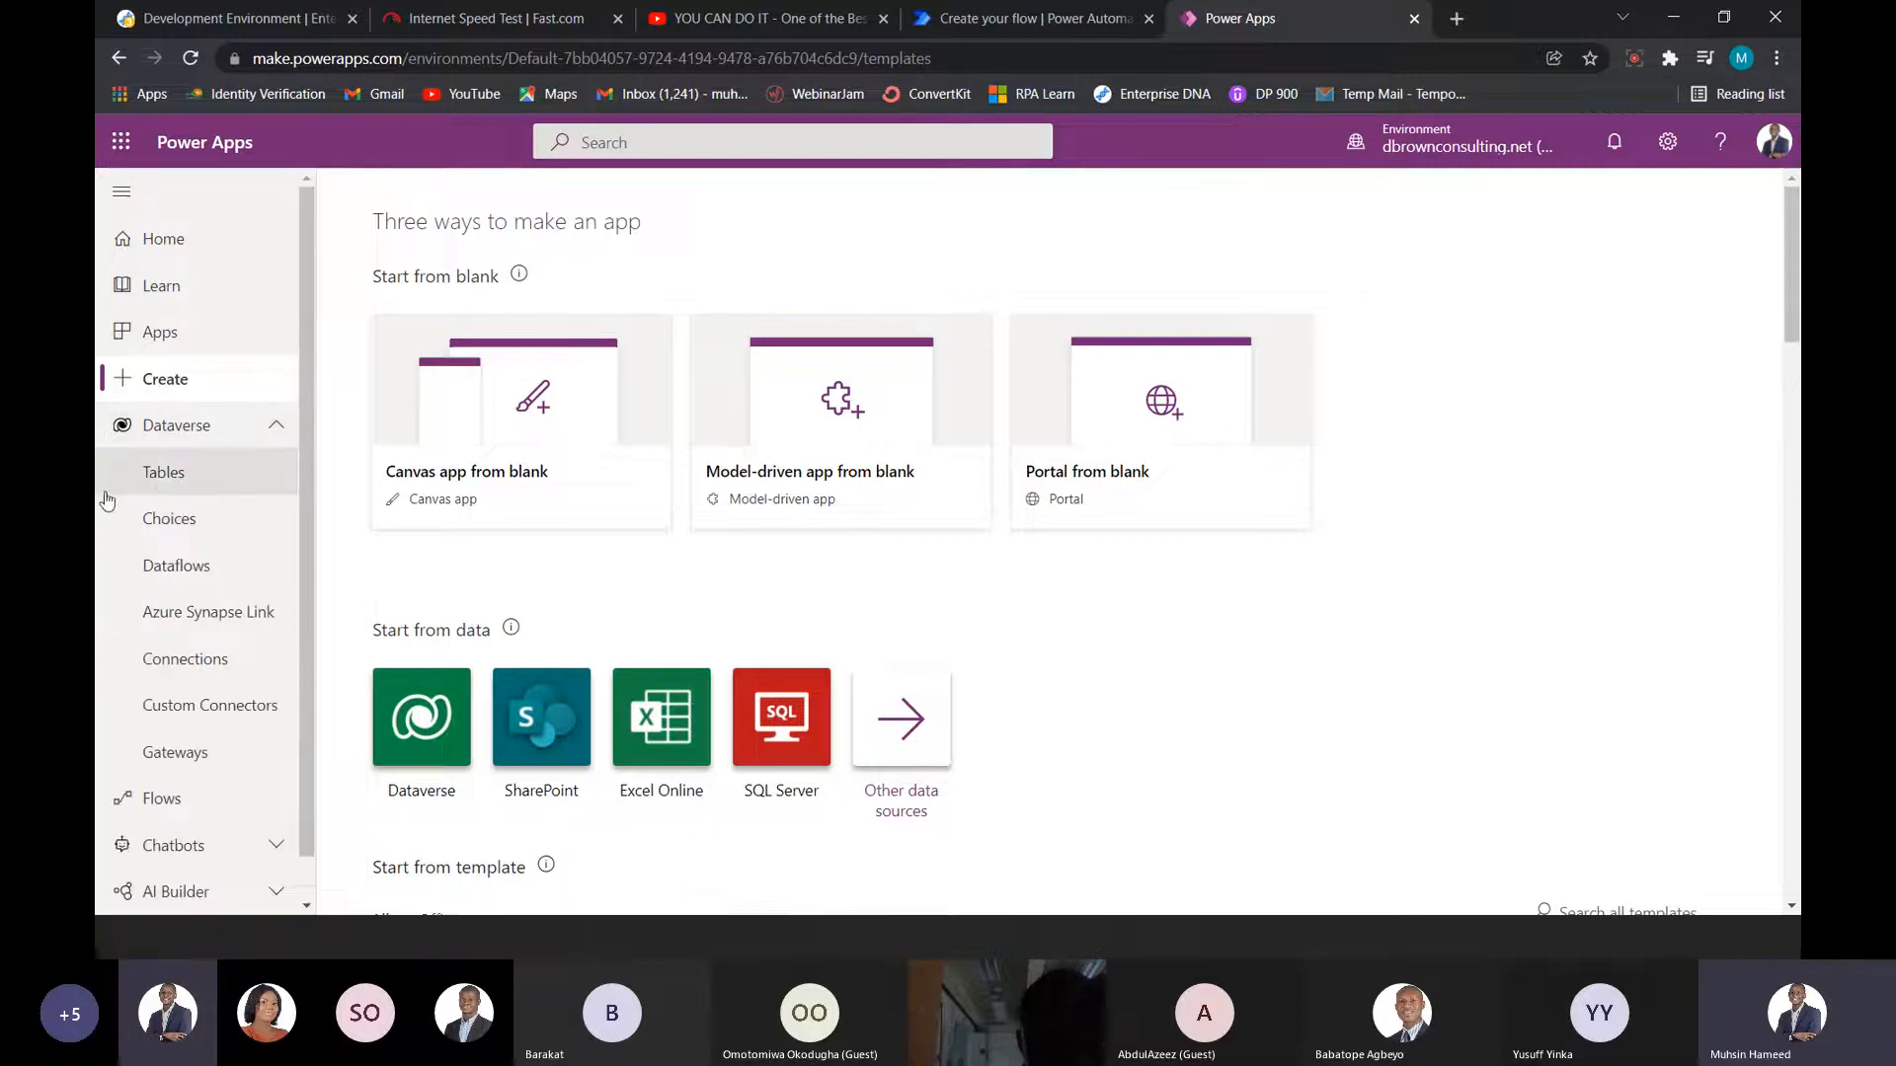
{"action": "left_click", "coordinate": [203, 487]}
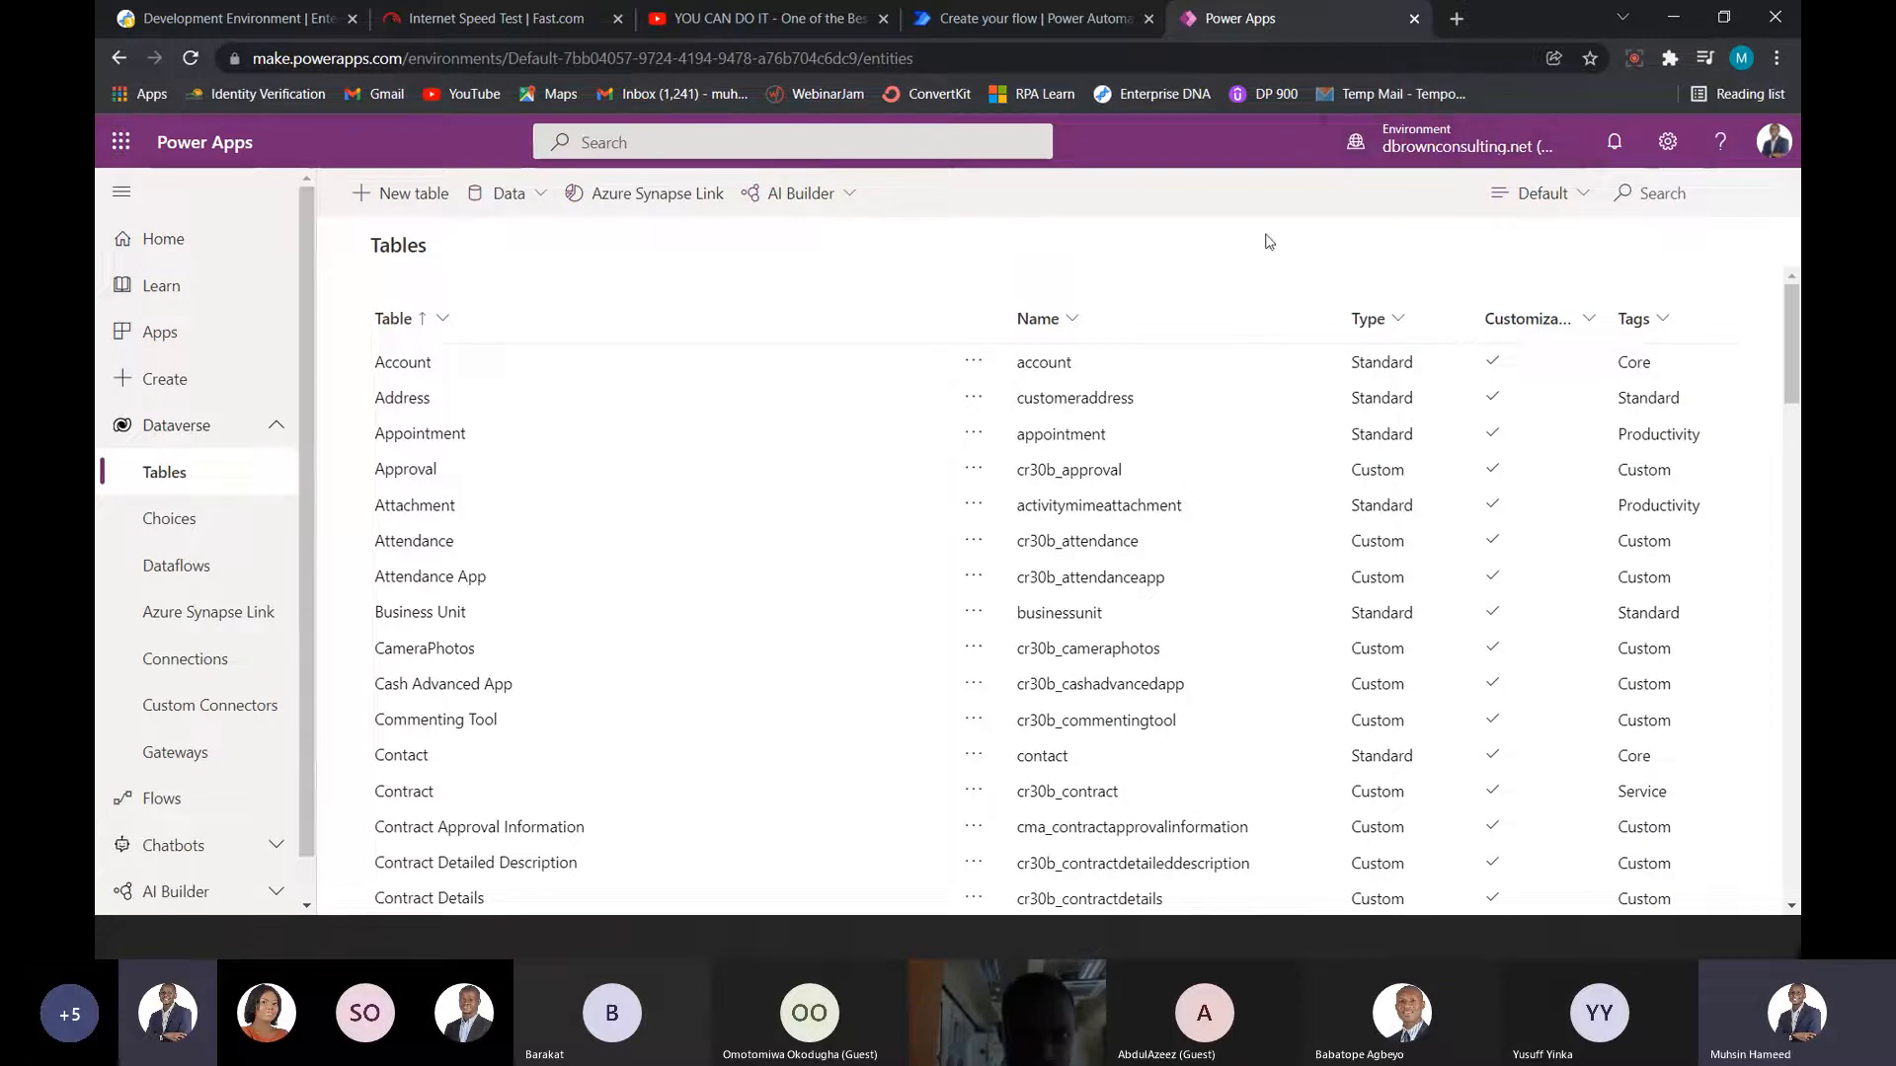
{"action": "scroll", "coordinate": [677, 449], "scroll_direction": "down", "scroll_amount": 6}
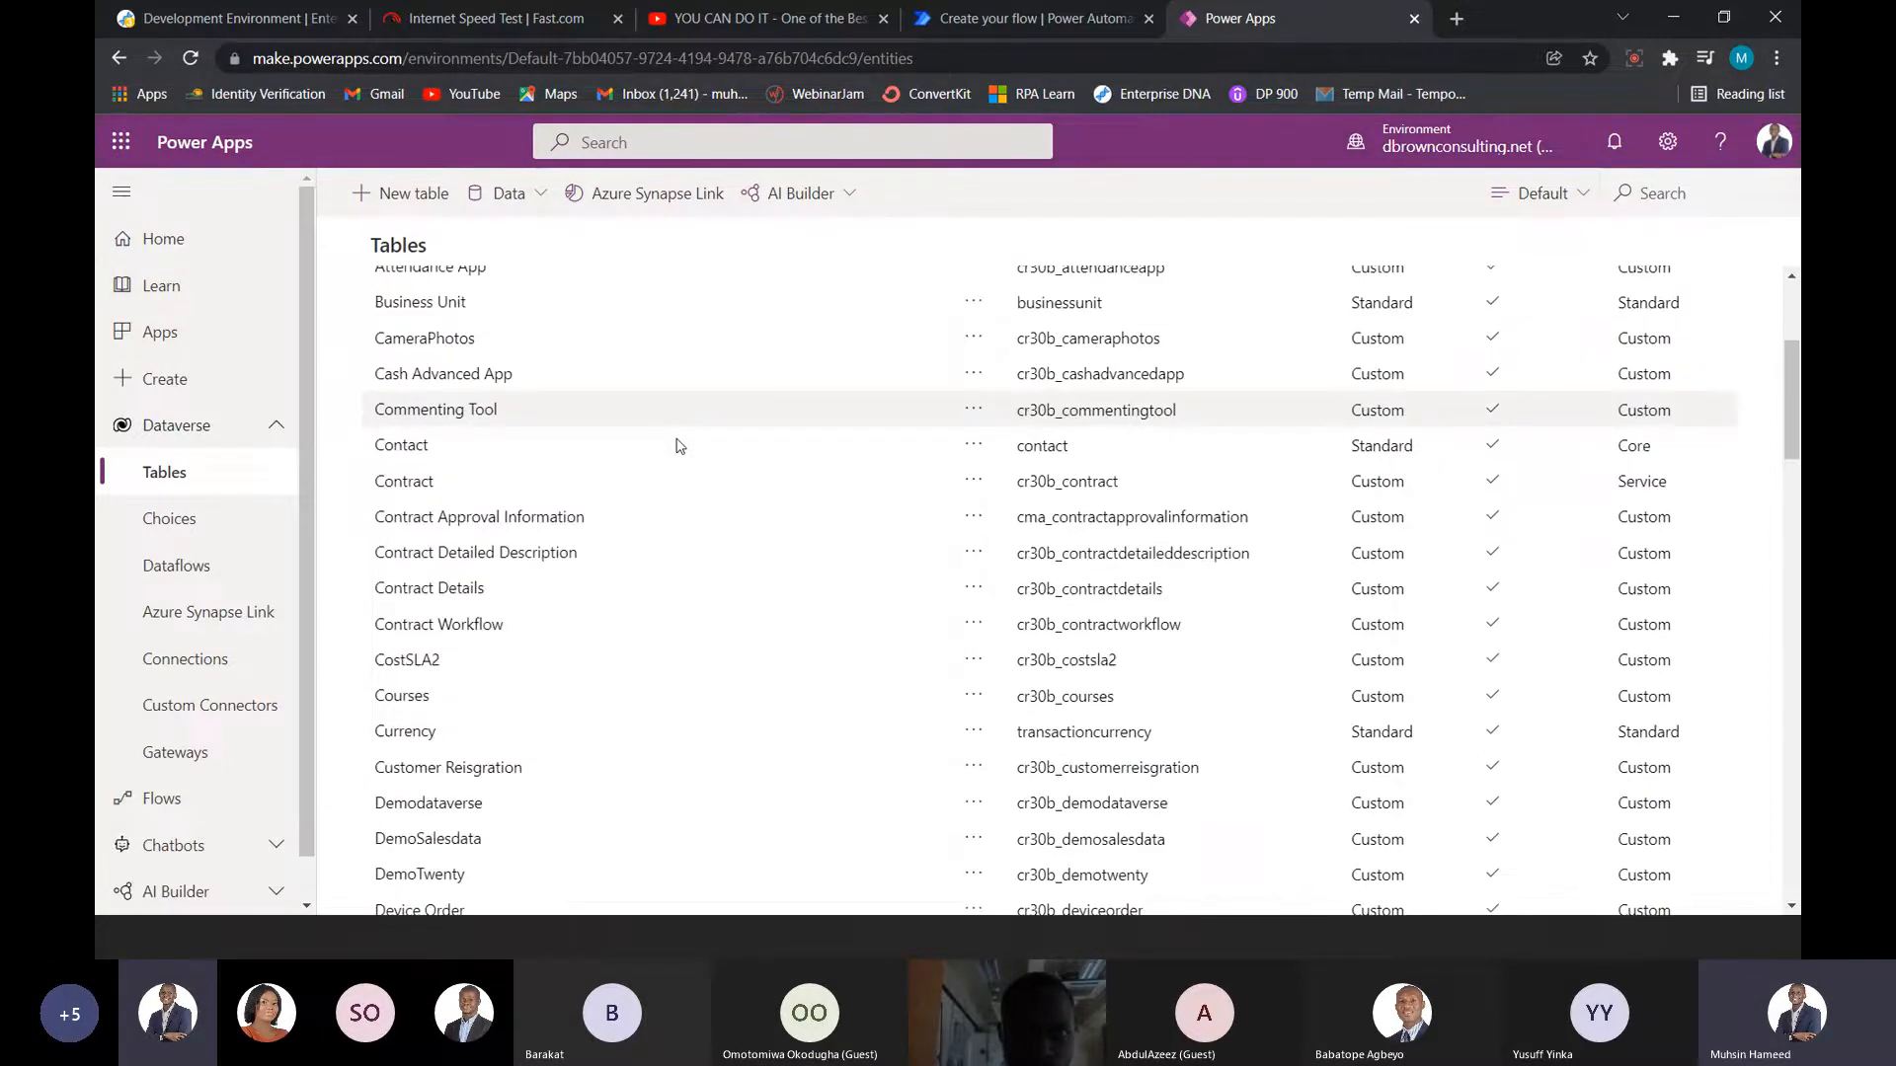
{"action": "scroll", "coordinate": [678, 437], "scroll_direction": "up", "scroll_amount": 6}
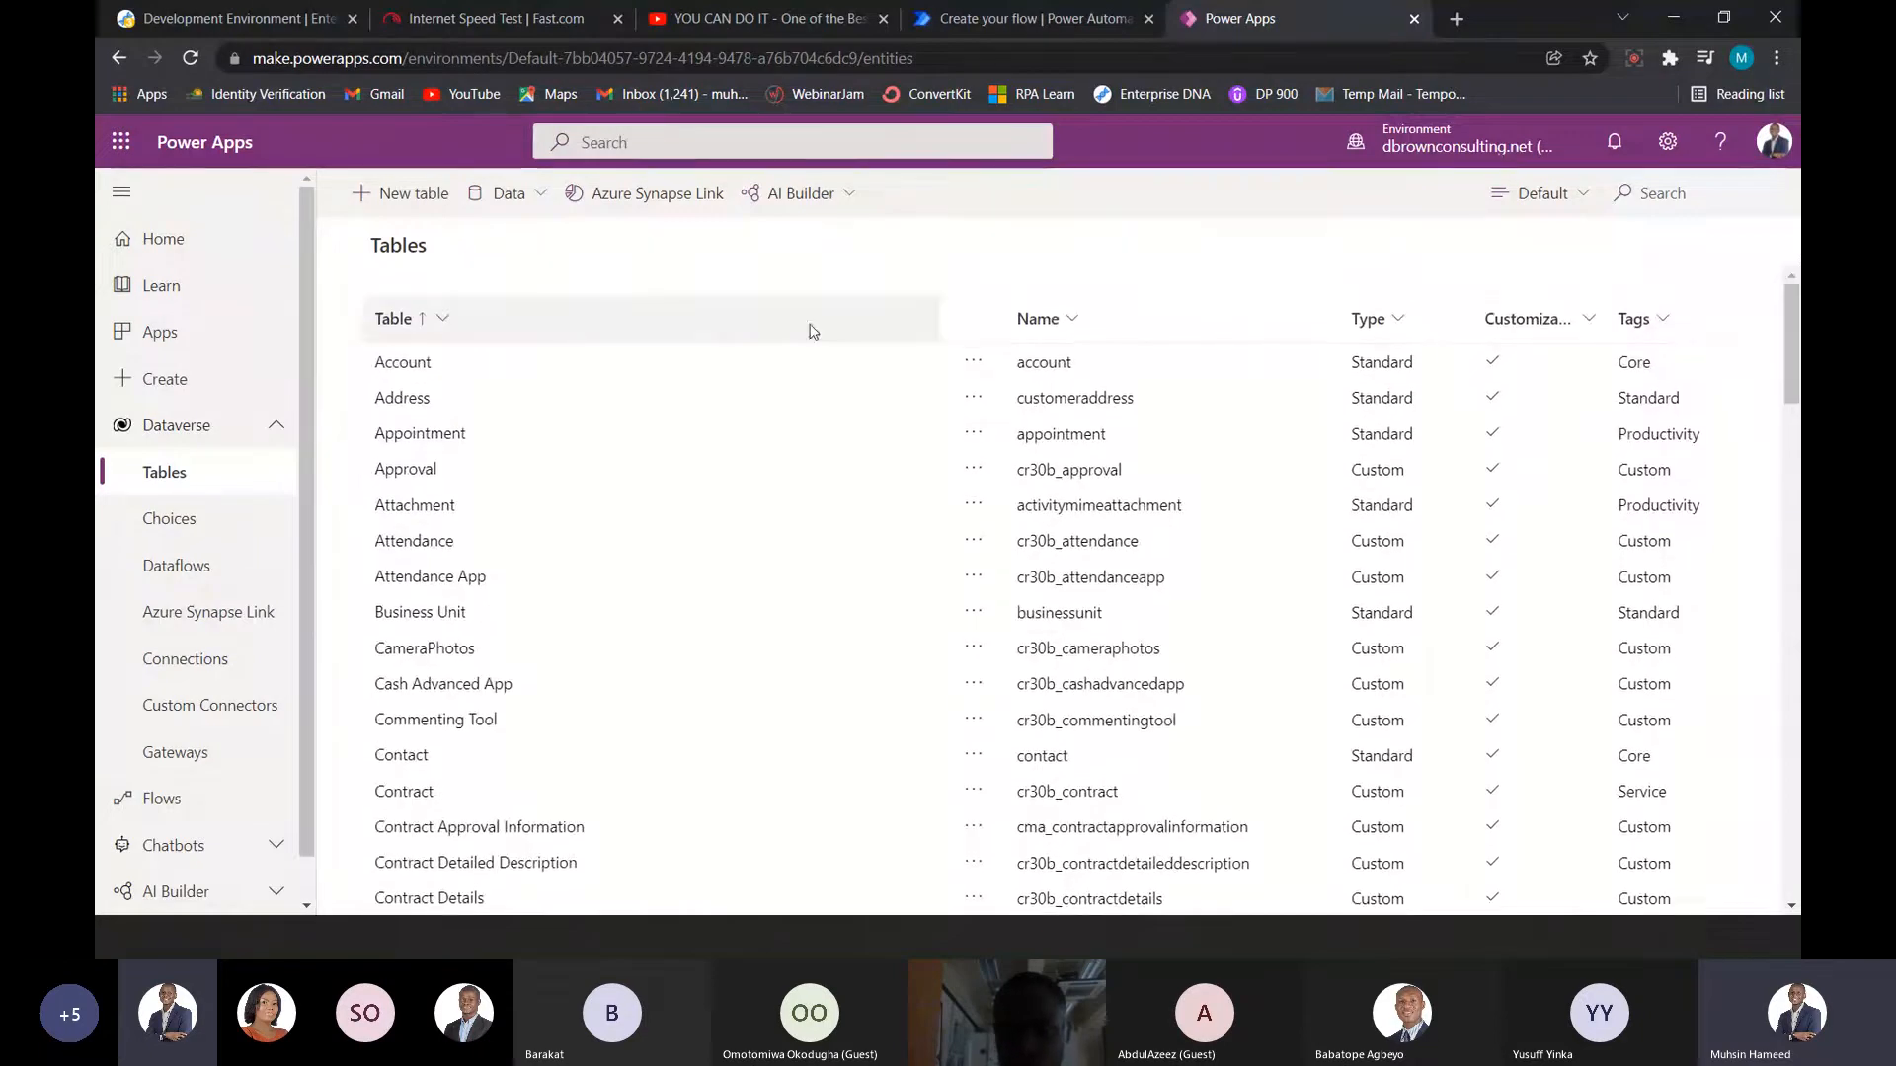
- Filter the table list to the Custom view and look through all the custom tables
{"action": "left_click", "coordinate": [1402, 316]}
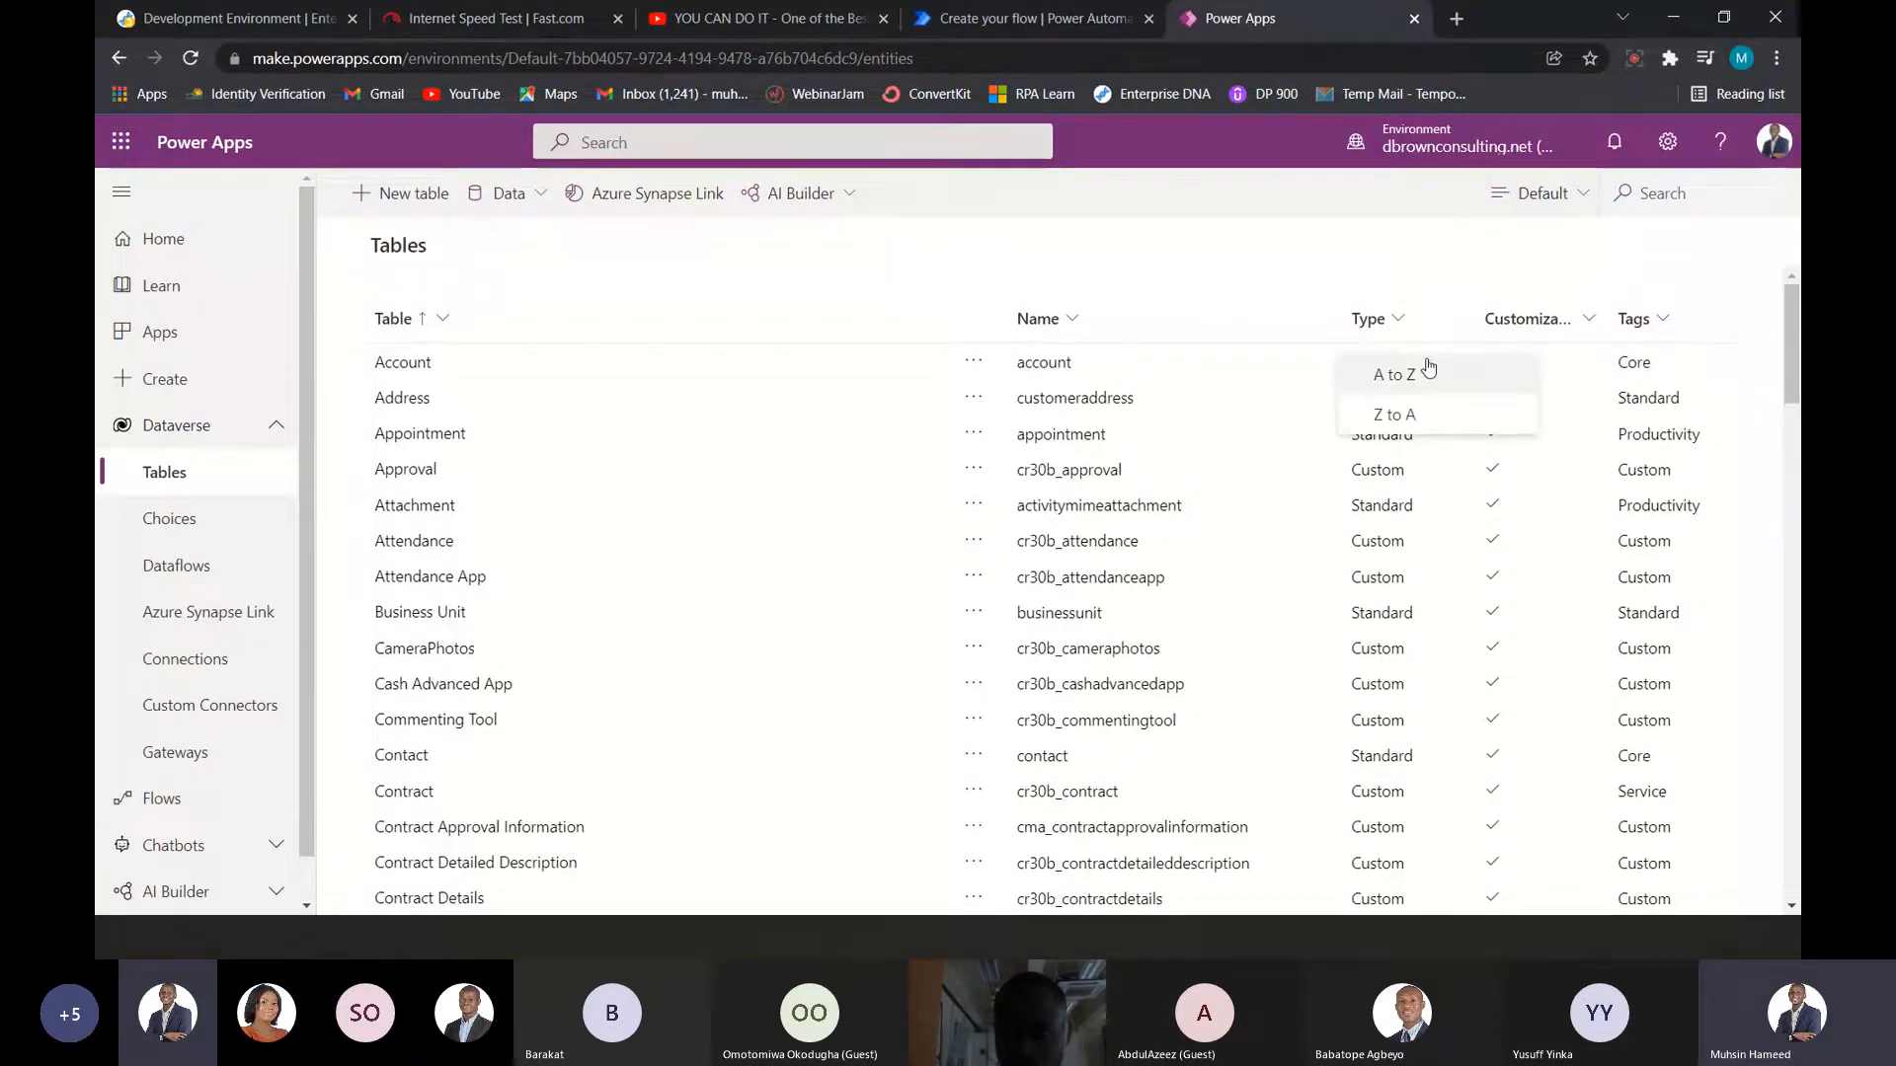
{"action": "left_click", "coordinate": [1565, 213]}
{"action": "left_click", "coordinate": [1565, 212]}
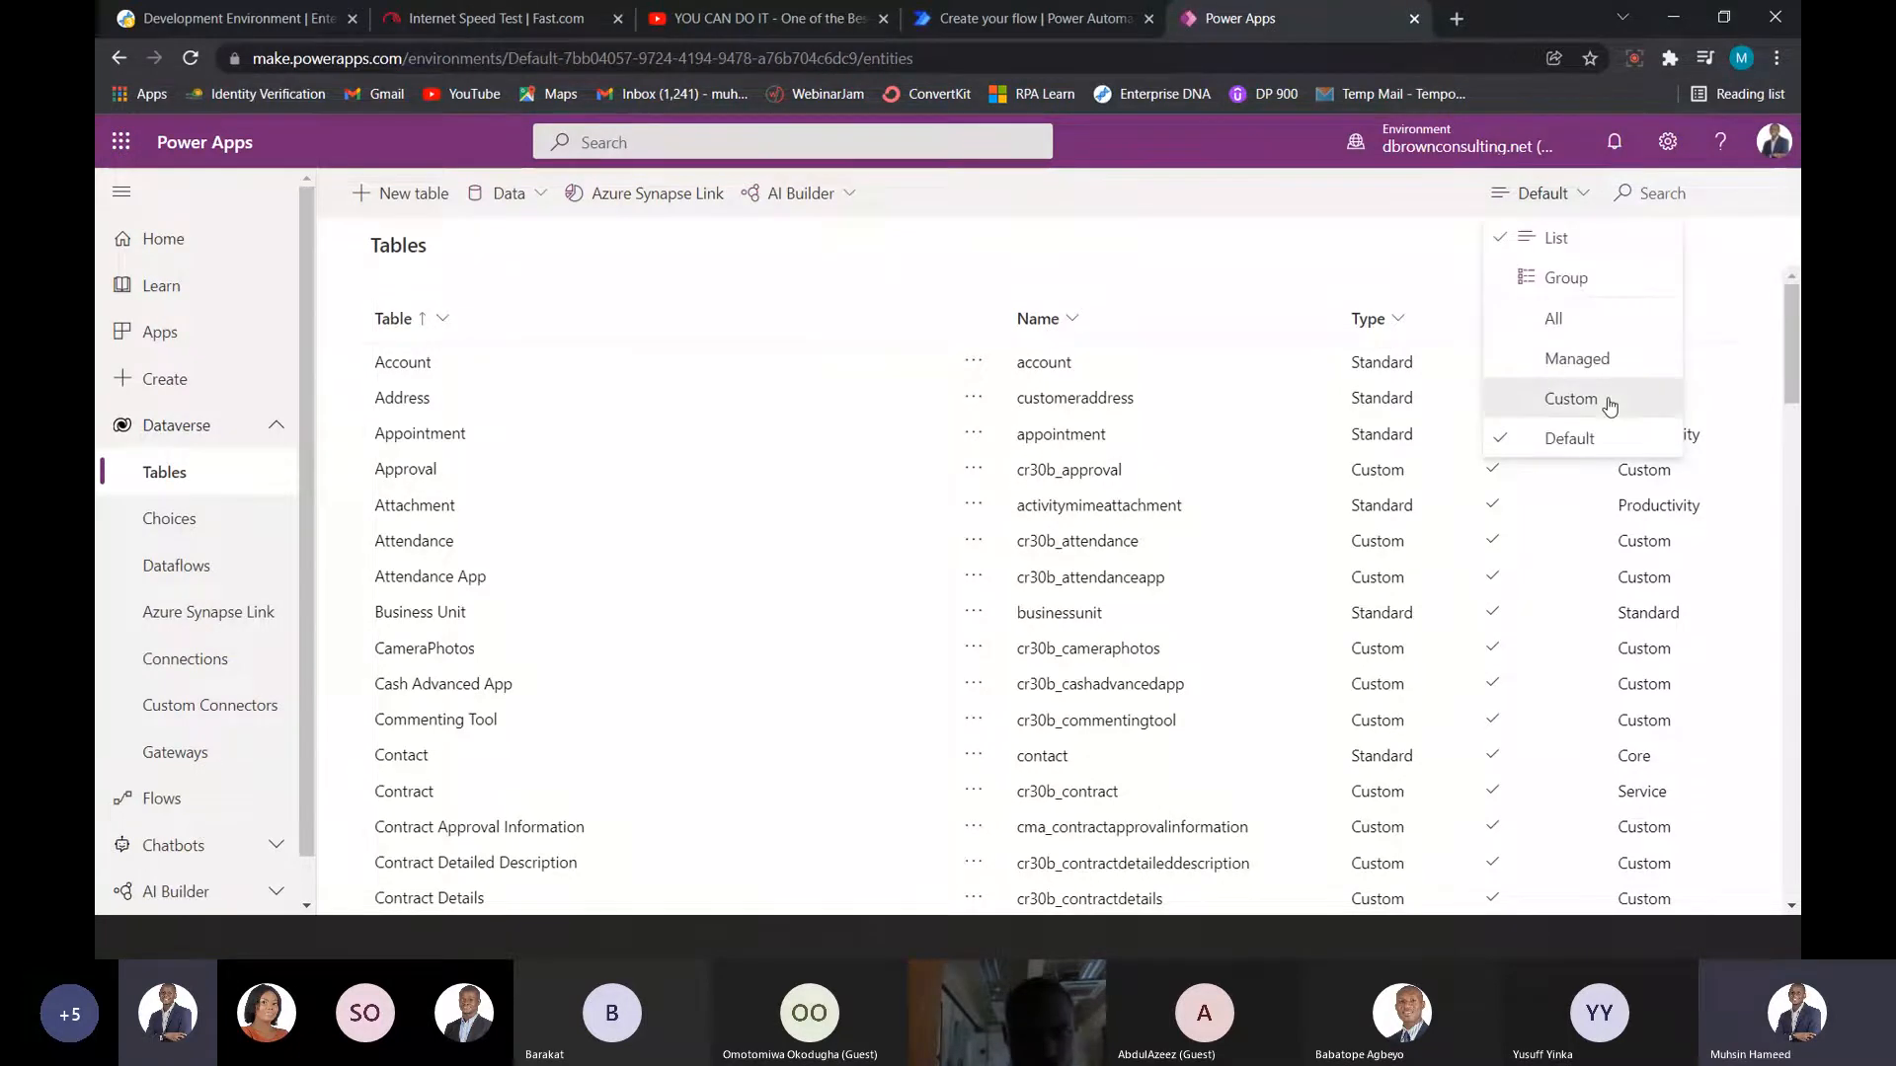
{"action": "left_click", "coordinate": [1609, 401]}
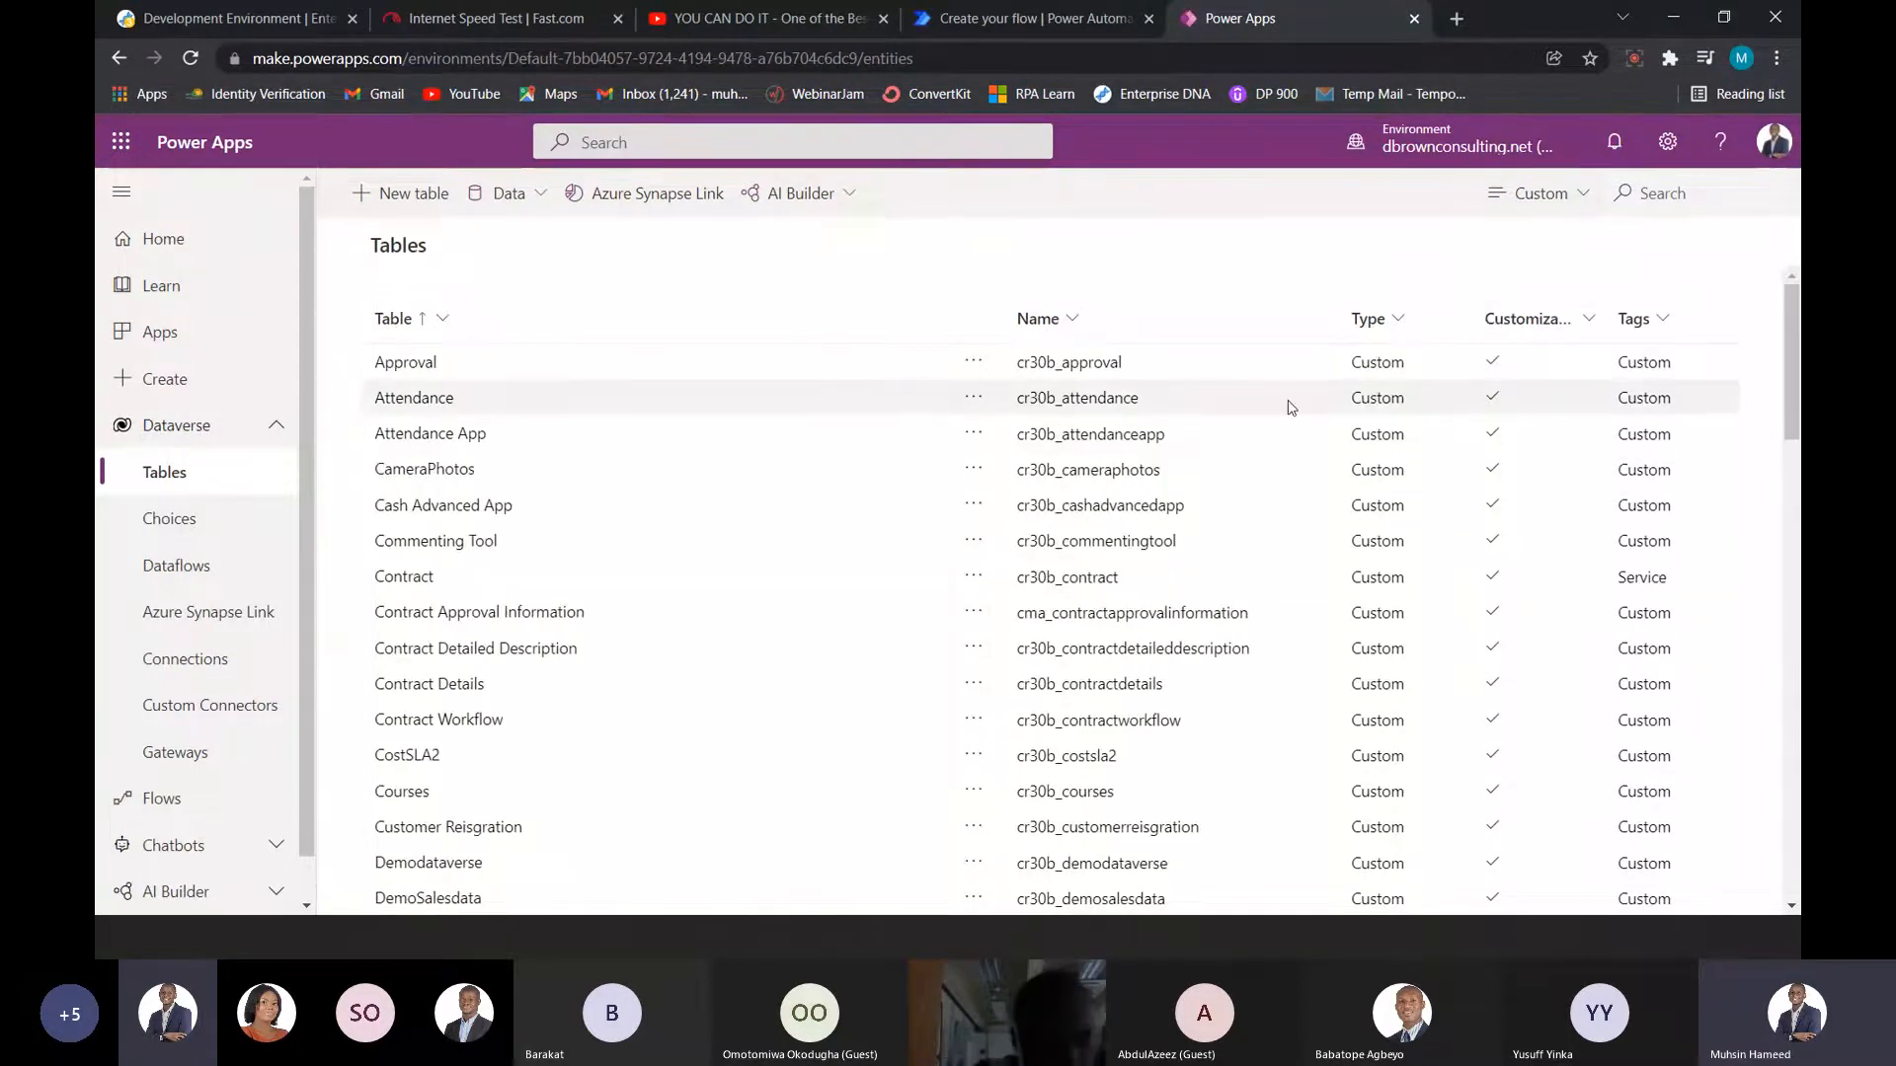
{"action": "scroll", "coordinate": [1244, 454], "scroll_direction": "down", "scroll_amount": 1}
{"action": "scroll", "coordinate": [1229, 474], "scroll_direction": "down", "scroll_amount": 10}
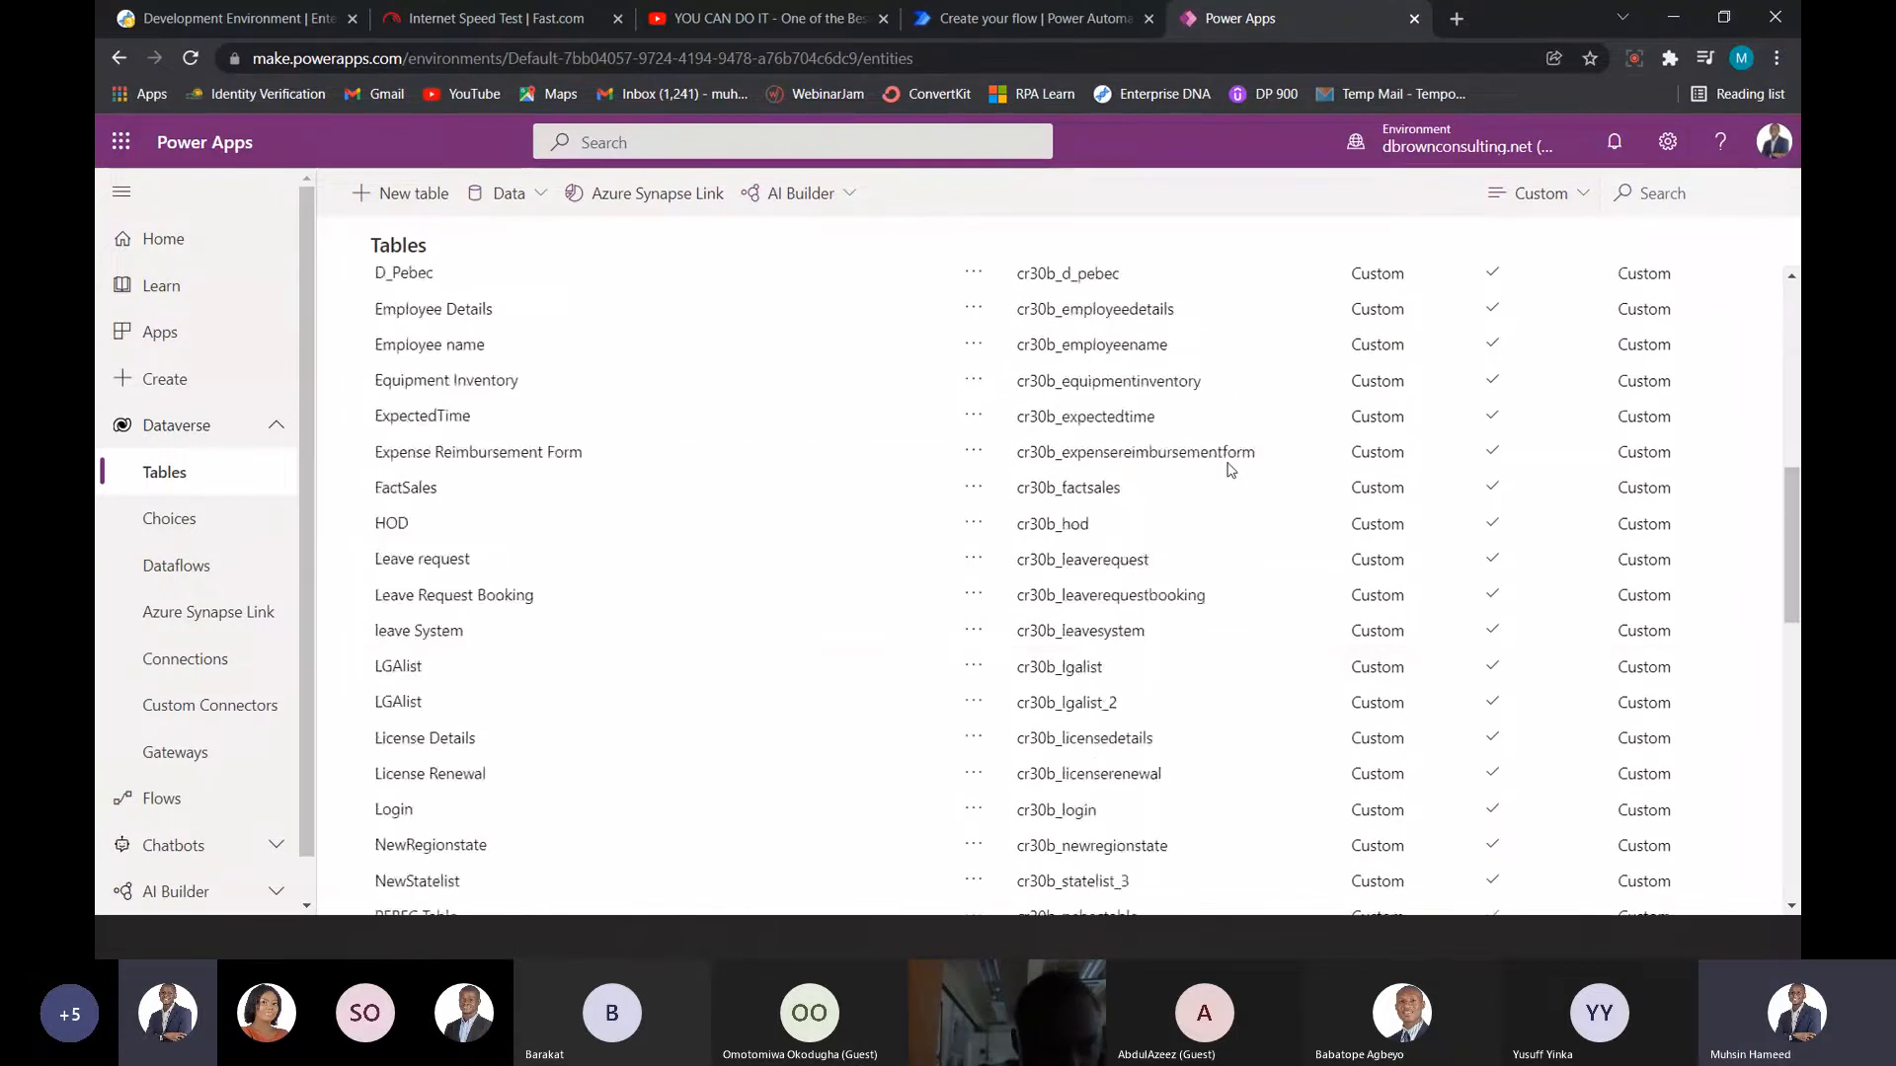
{"action": "scroll", "coordinate": [1230, 470], "scroll_direction": "down", "scroll_amount": 3}
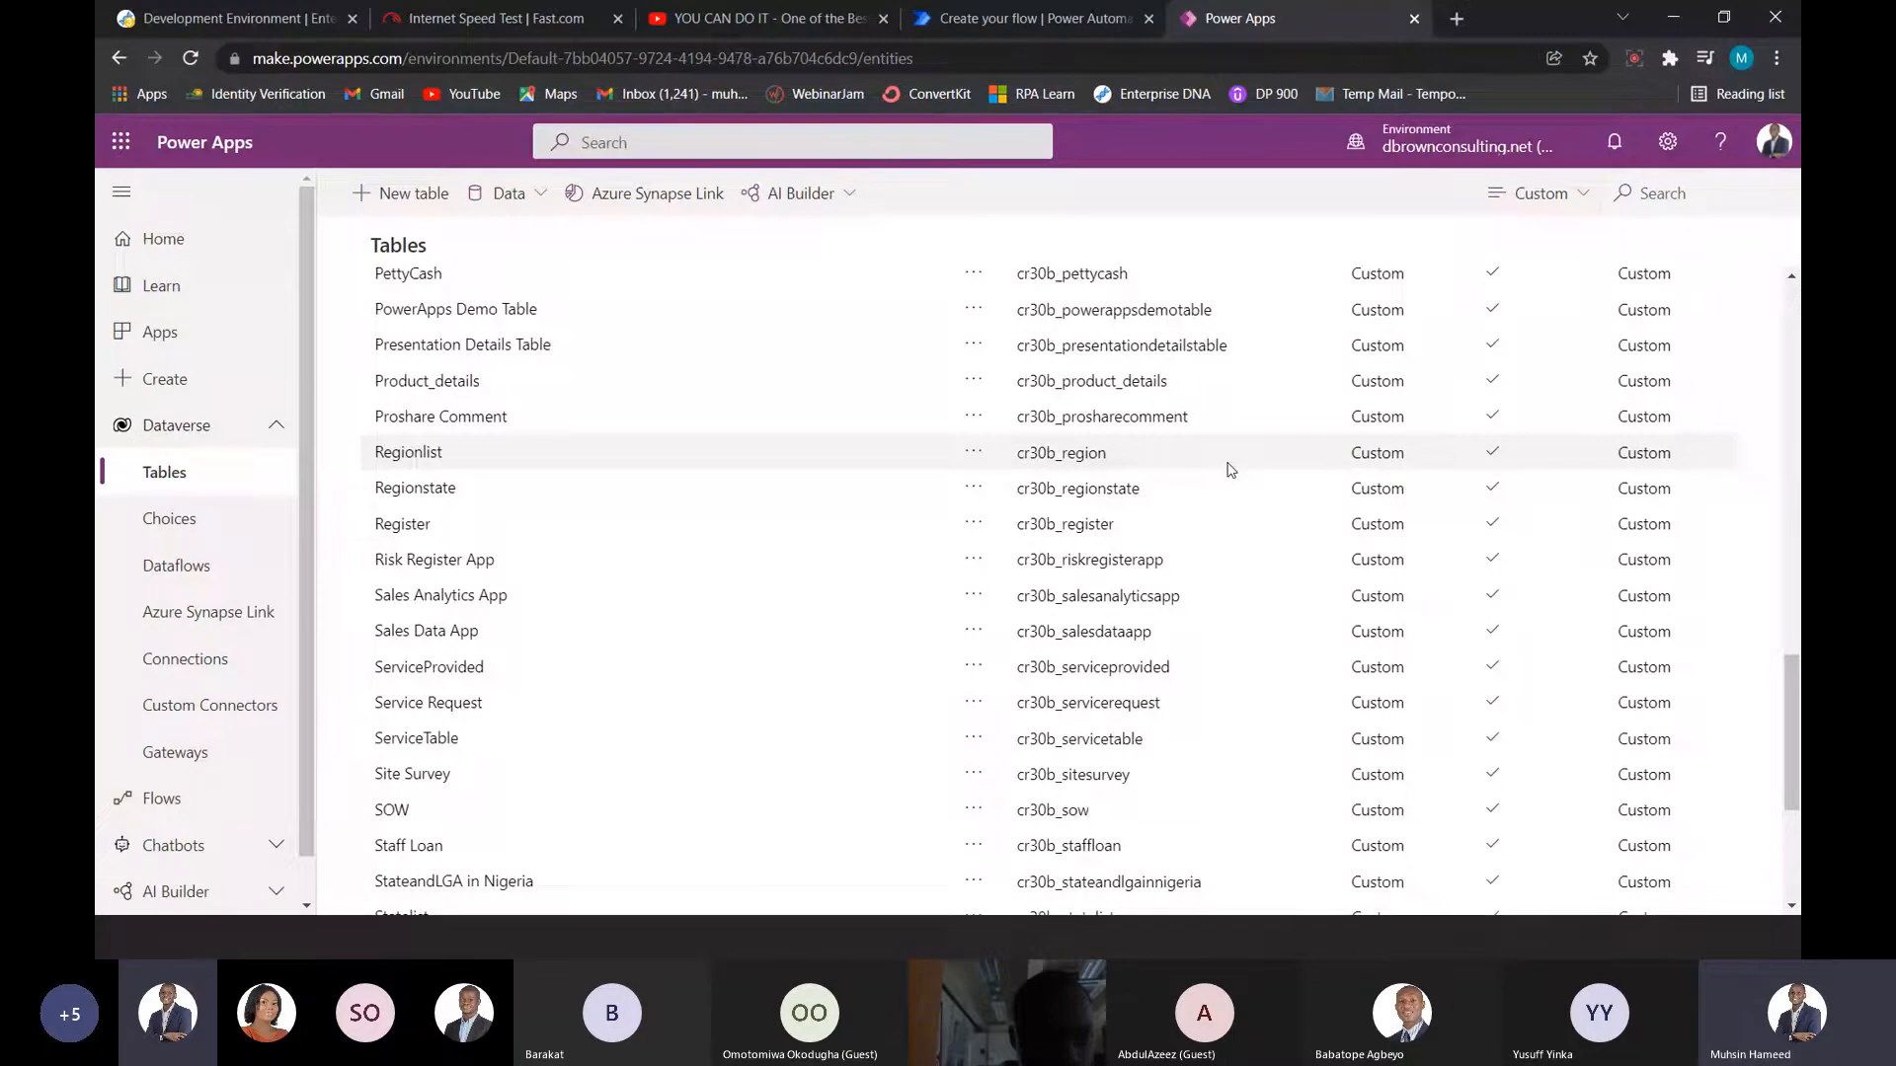
{"action": "scroll", "coordinate": [1126, 405], "scroll_direction": "down", "scroll_amount": 3}
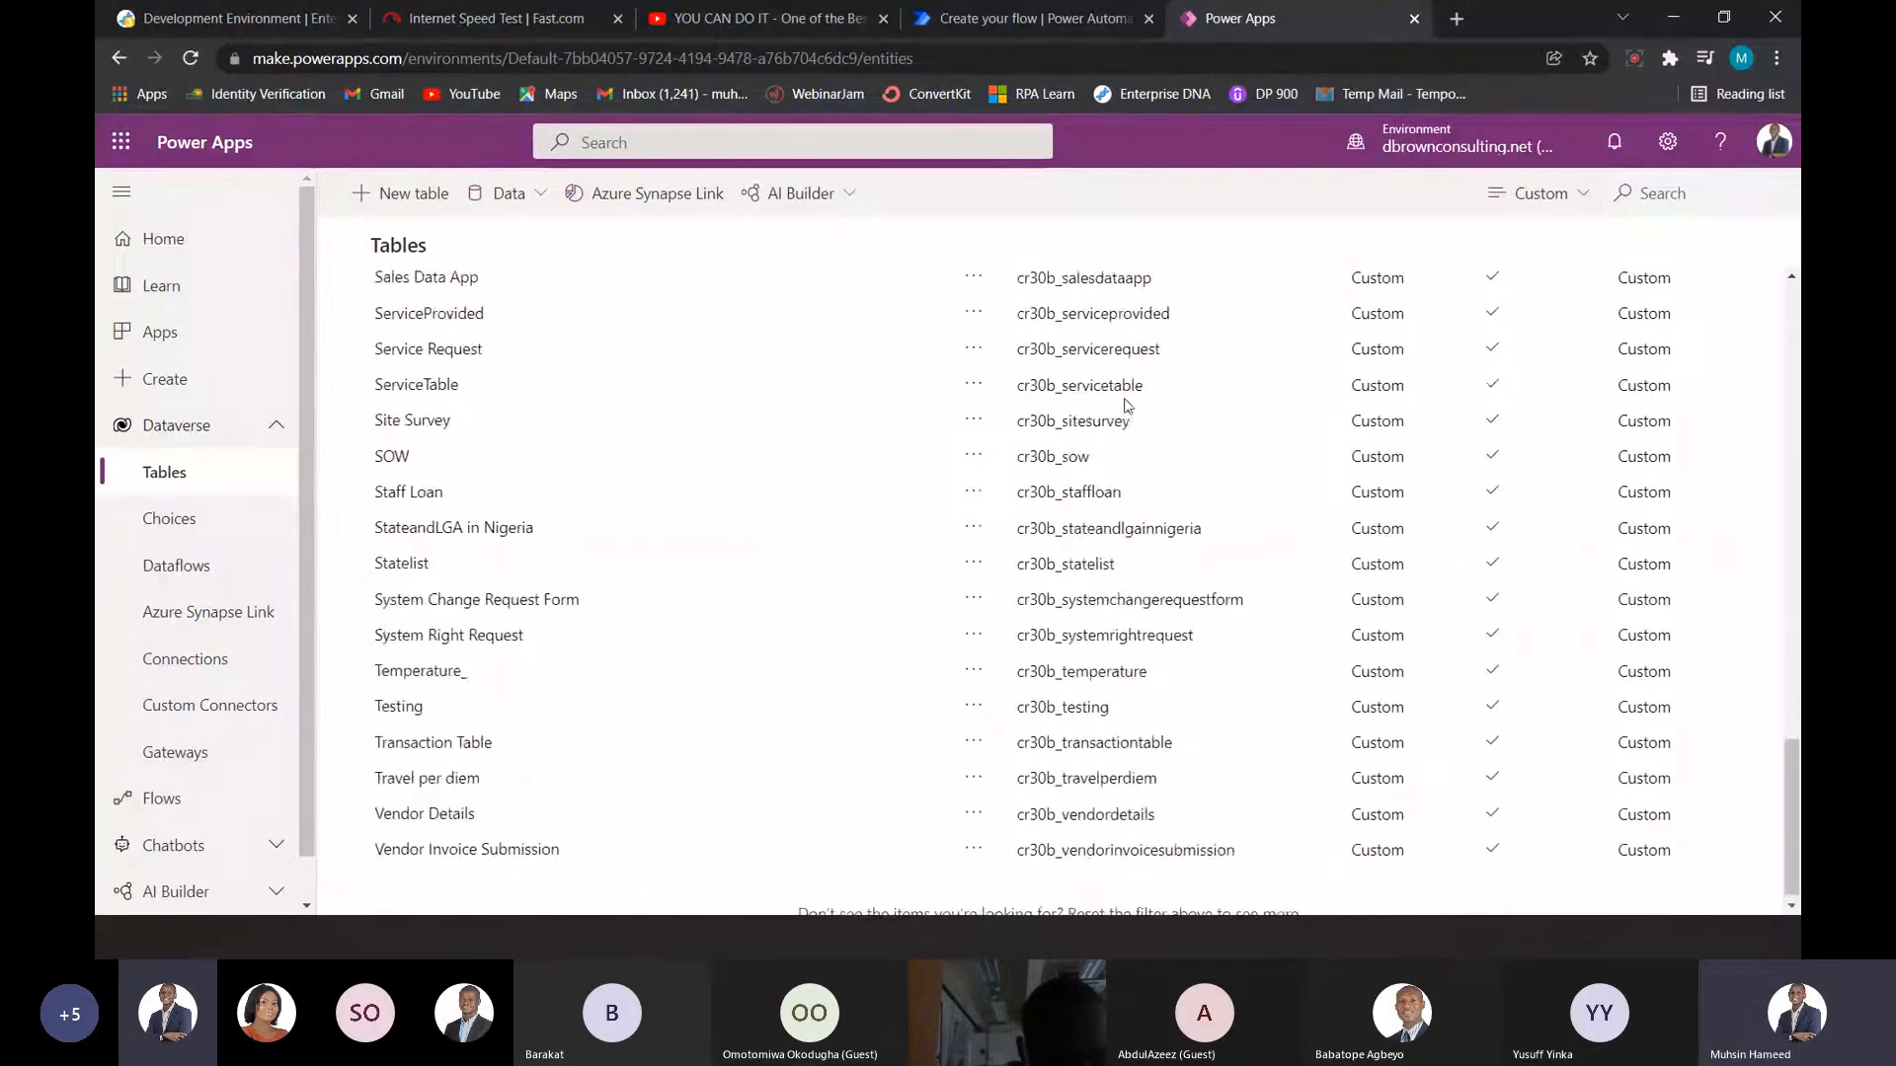
{"action": "scroll", "coordinate": [1126, 405], "scroll_direction": "up", "scroll_amount": 10}
- Switch the table list to the All view and collapse the Dataverse navigation group
{"action": "left_click", "coordinate": [1542, 193]}
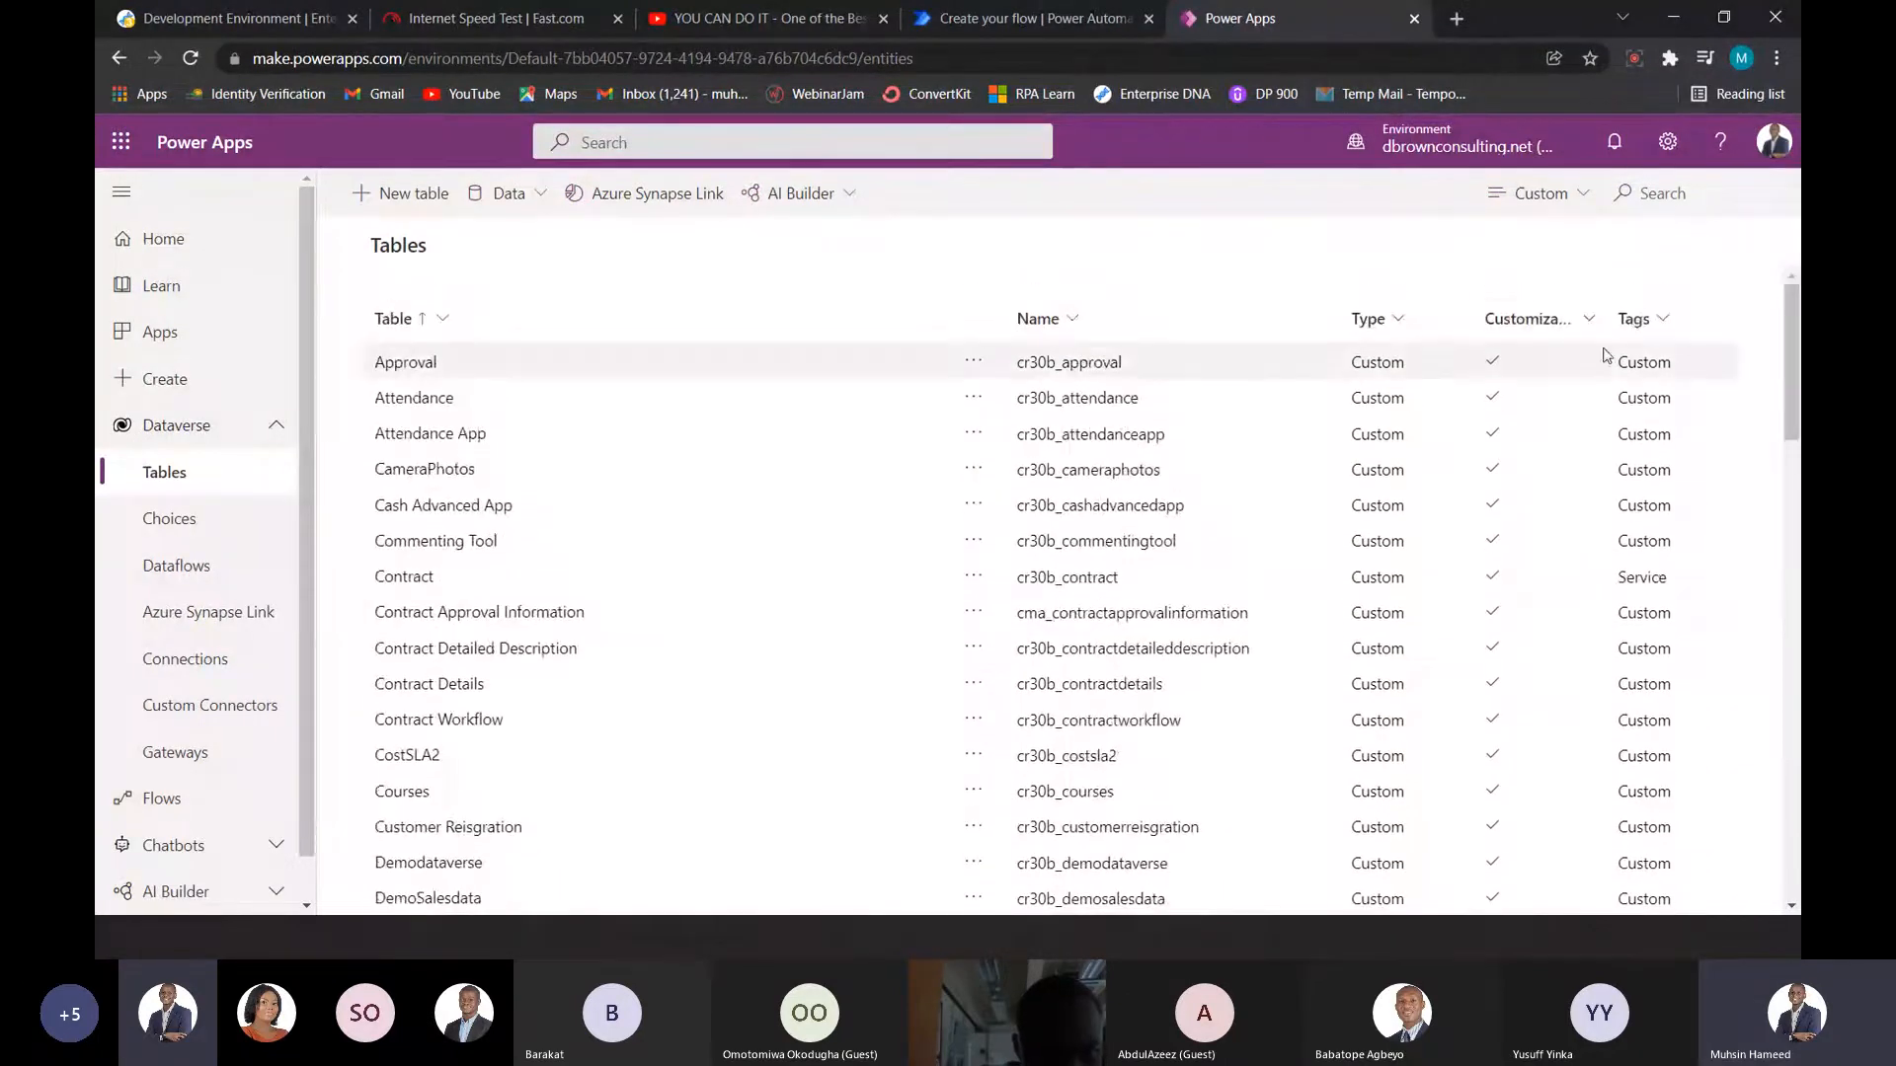
{"action": "left_click", "coordinate": [1551, 316]}
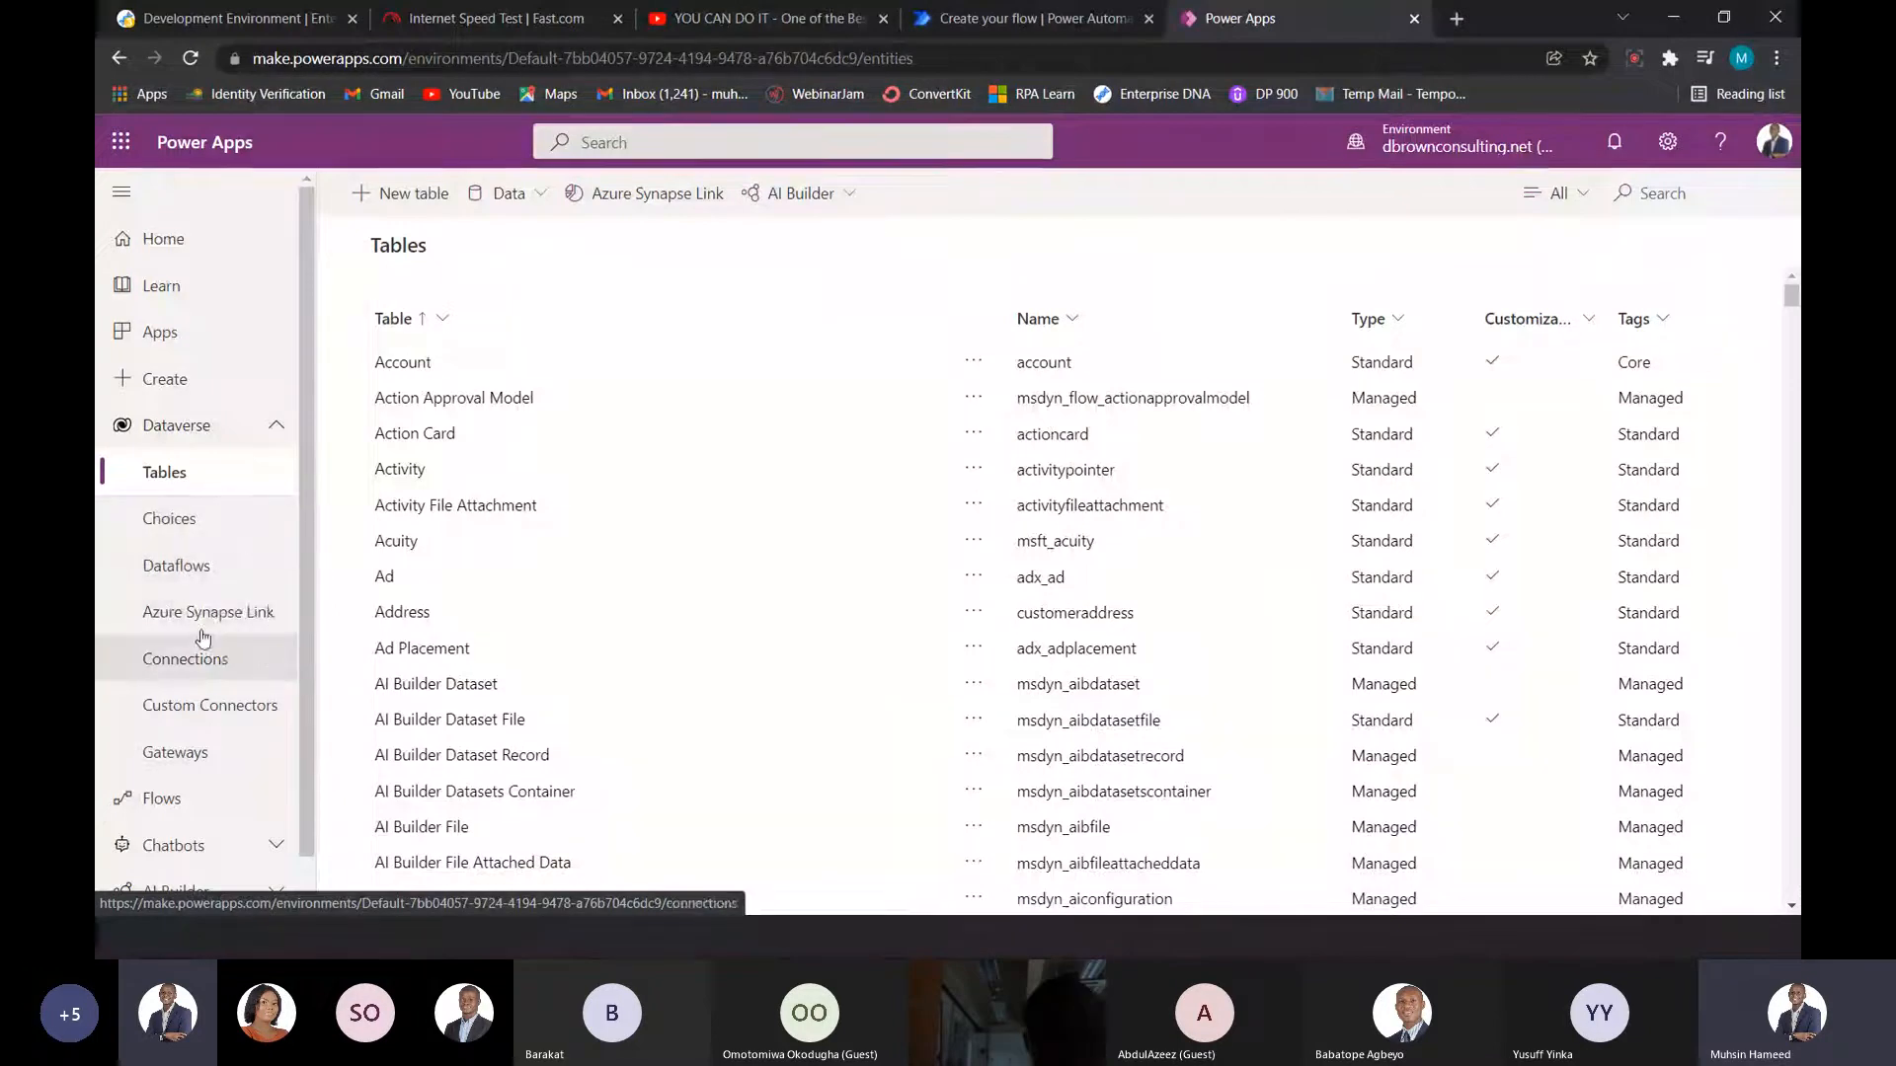
{"action": "scroll", "coordinate": [223, 720], "scroll_direction": "down", "scroll_amount": 1}
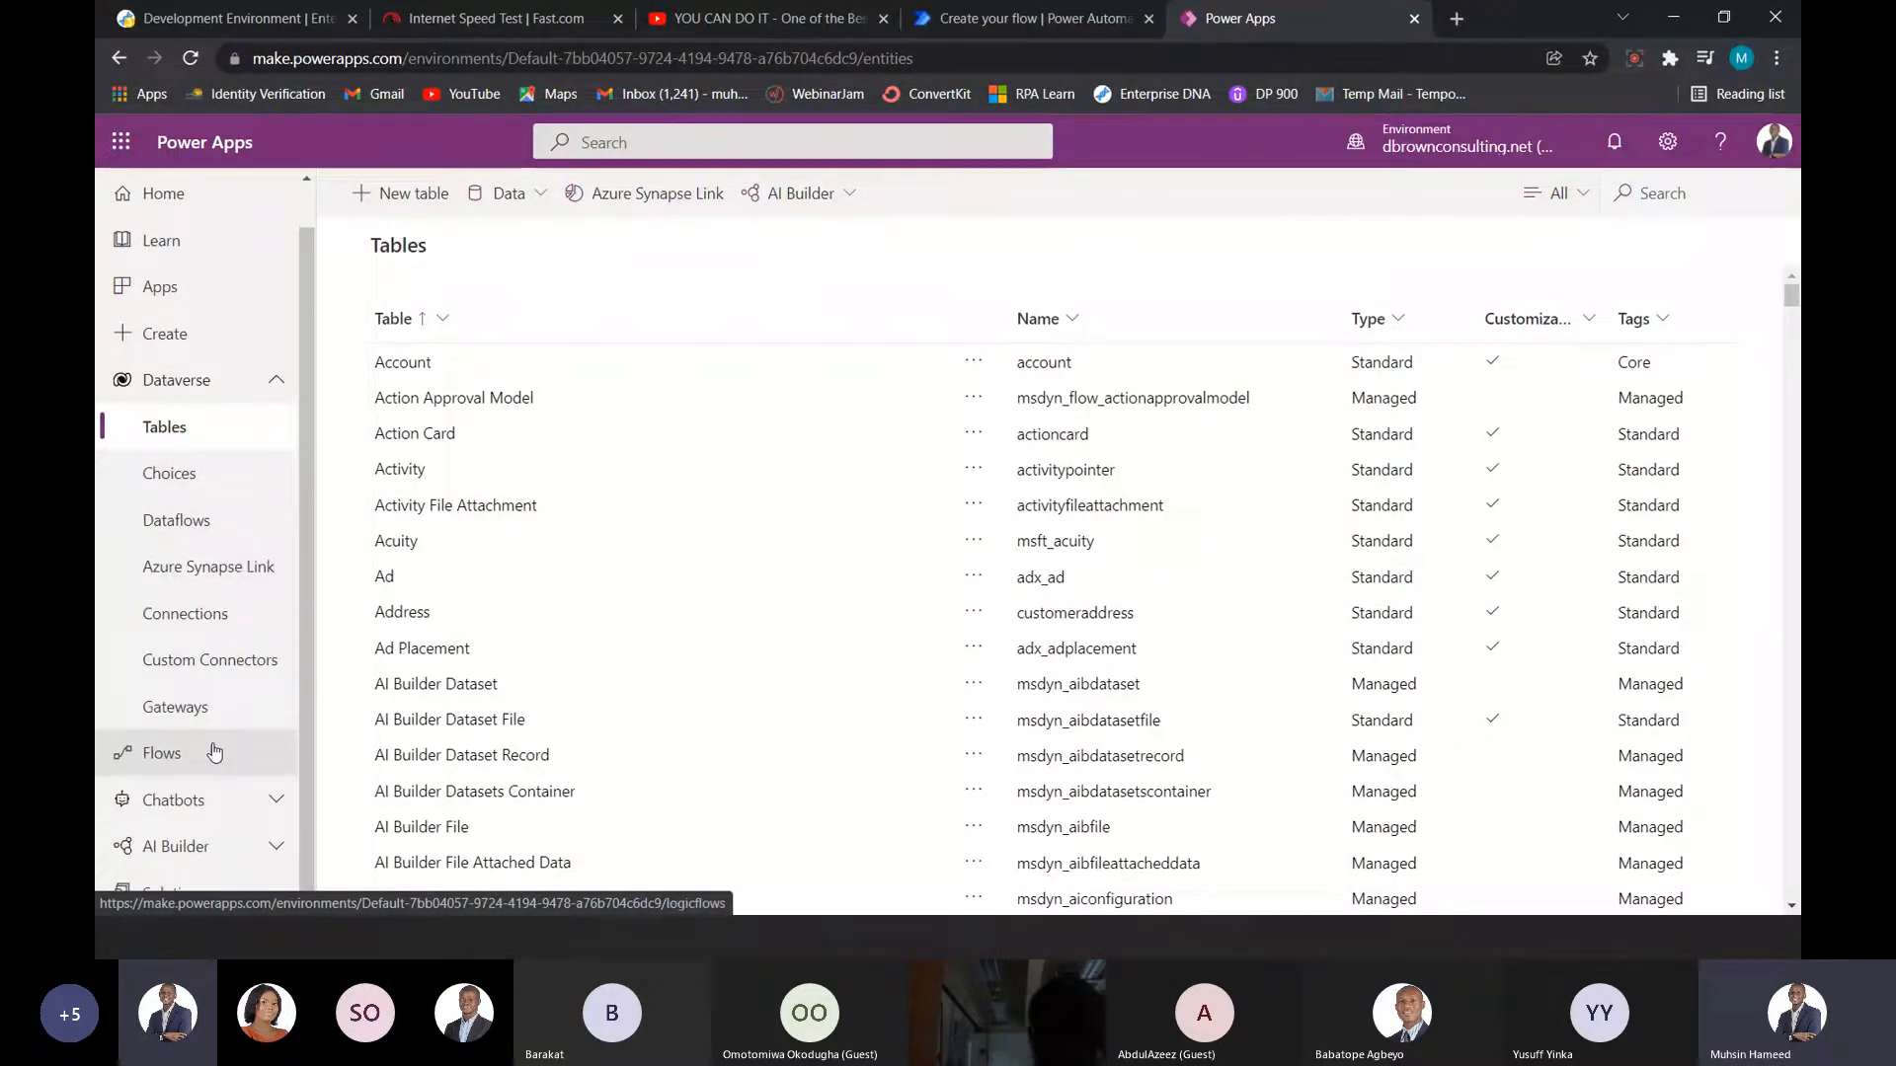
{"action": "left_click", "coordinate": [258, 671]}
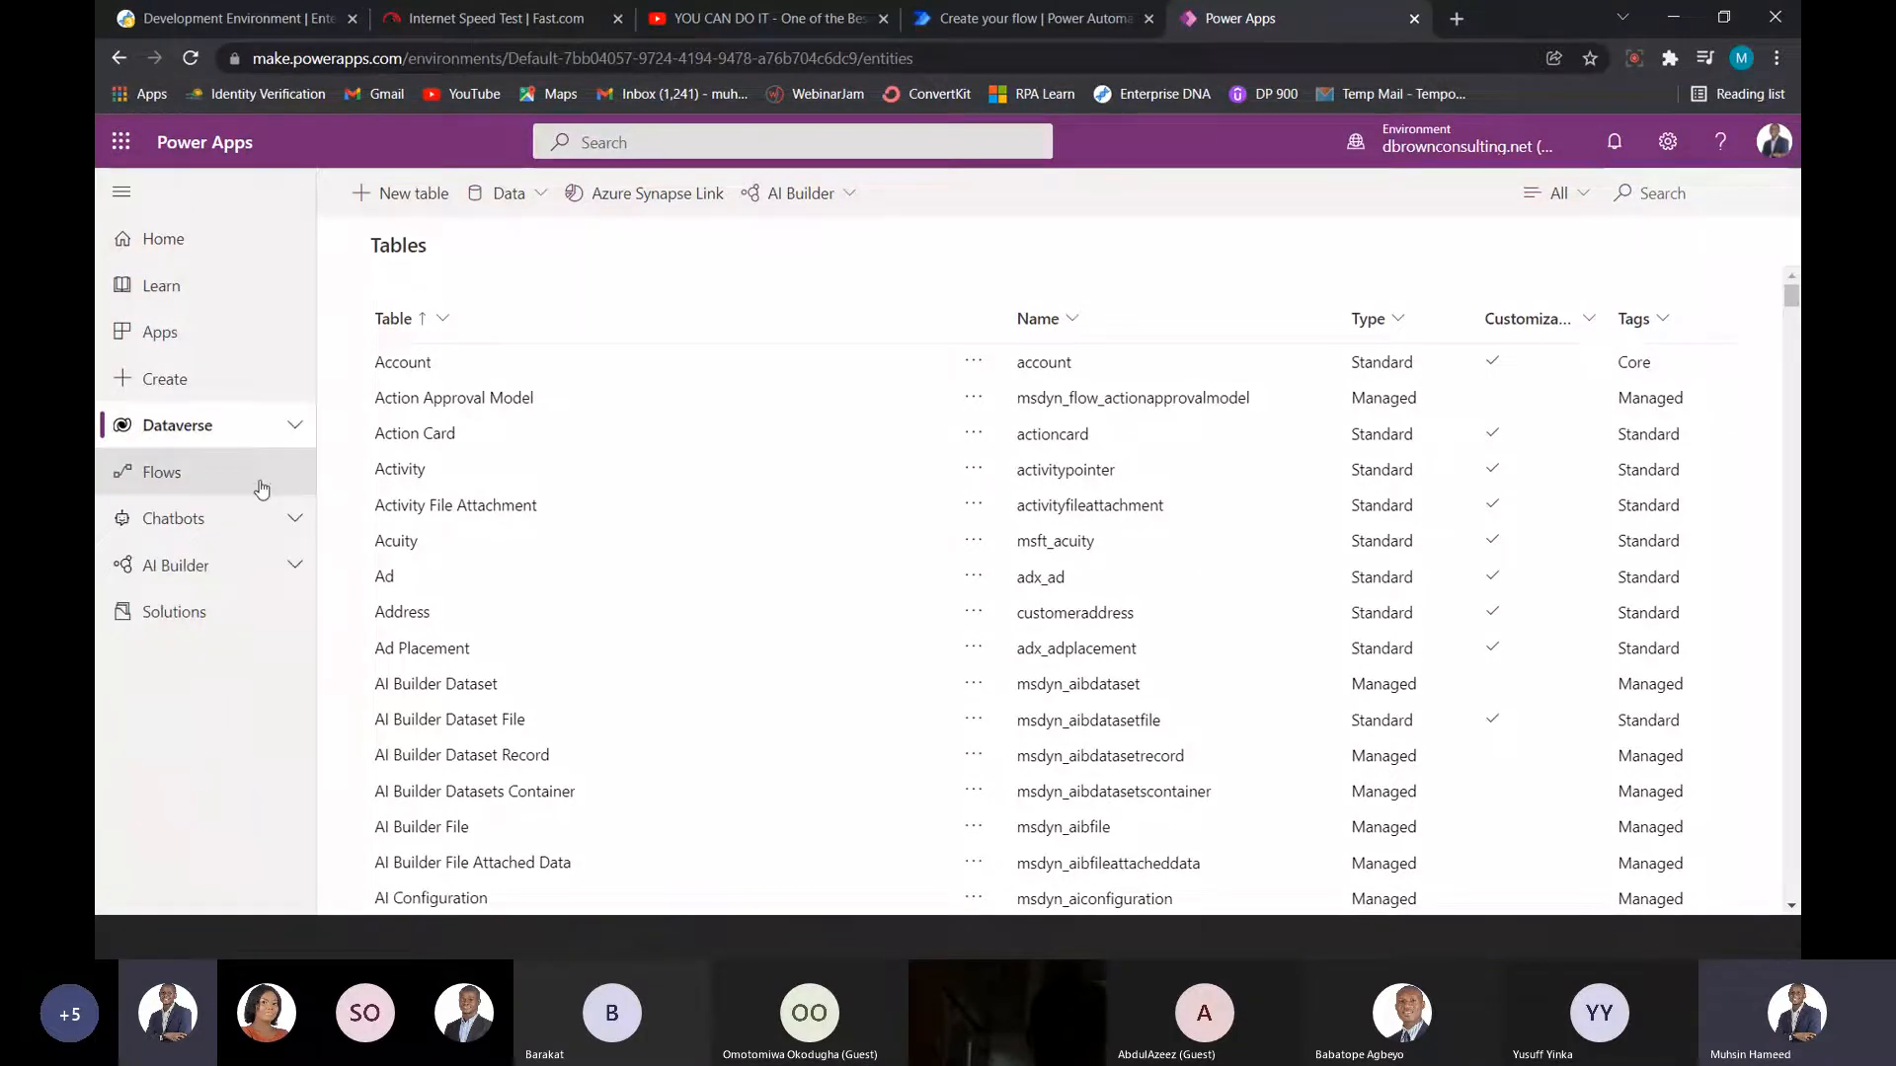
- Open the Flows page and look through the list of existing cloud flows
{"action": "left_click", "coordinate": [190, 480]}
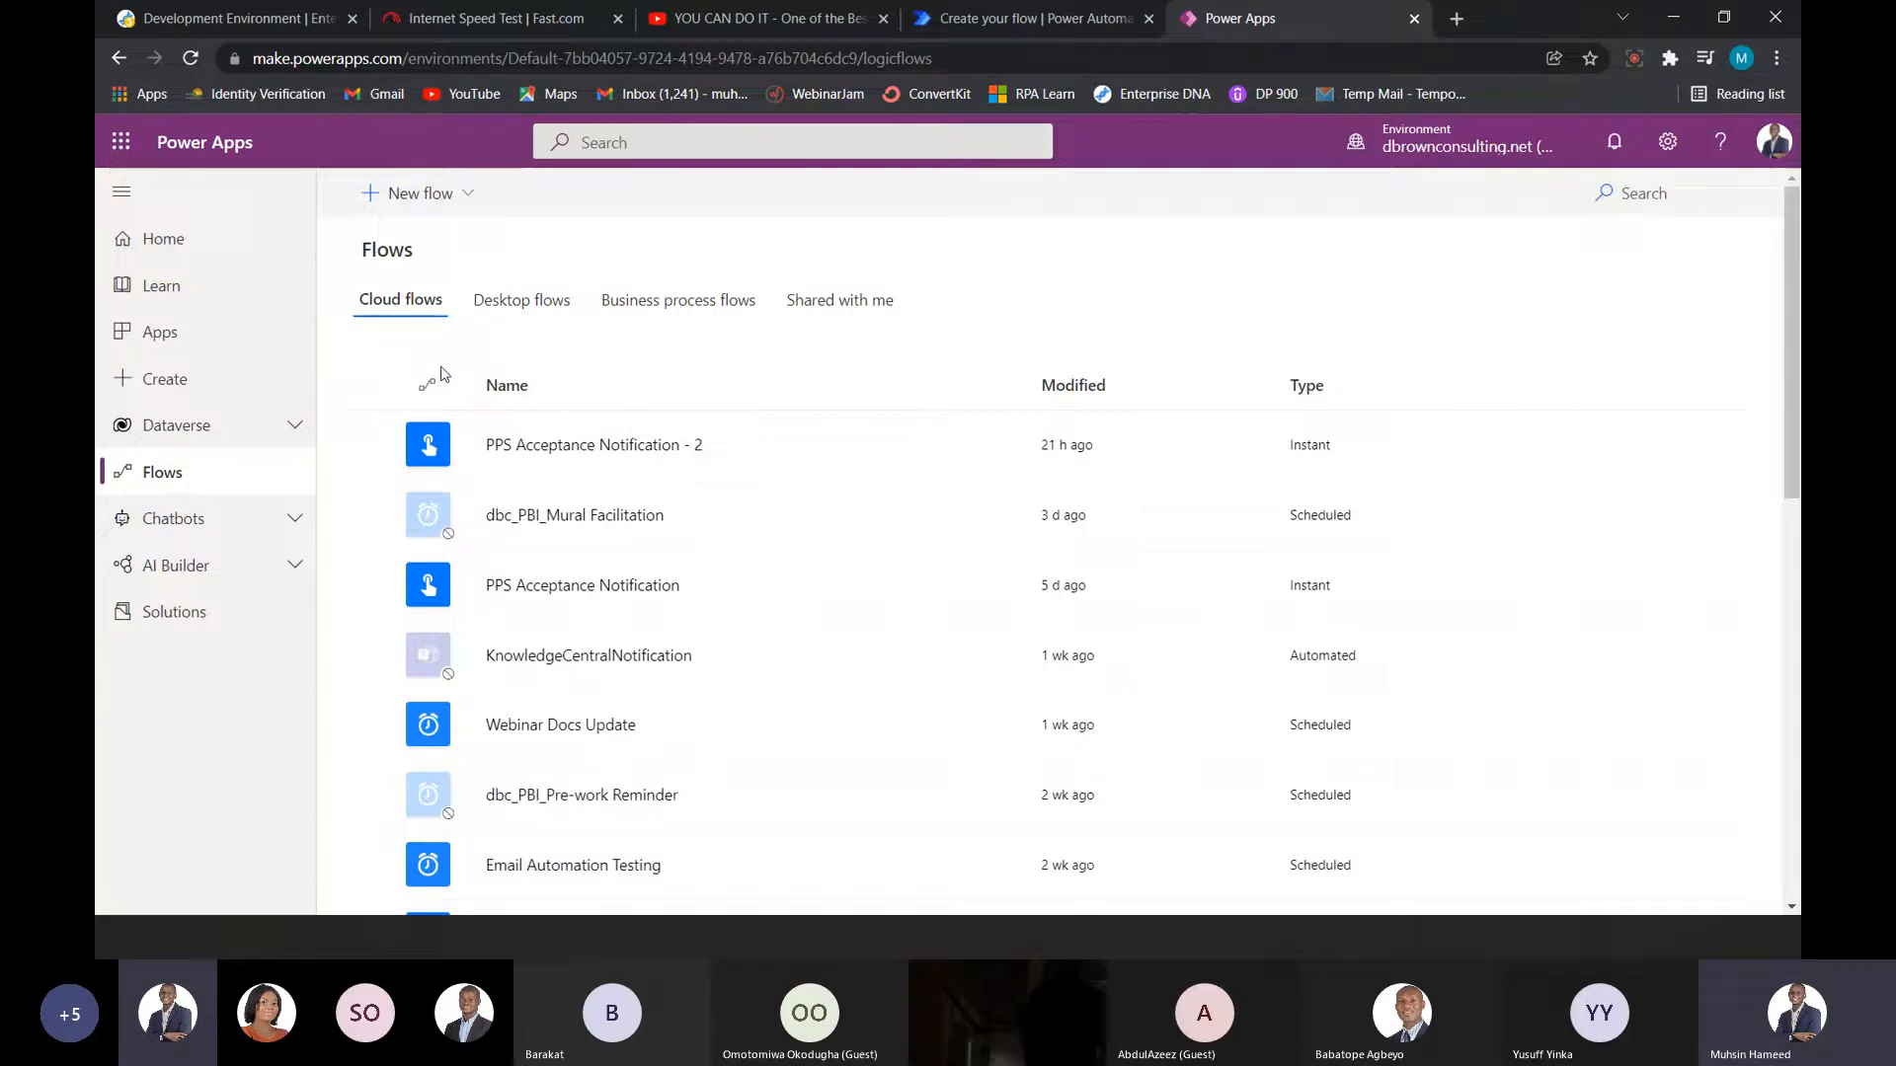
{"action": "scroll", "coordinate": [767, 500], "scroll_direction": "down", "scroll_amount": 8}
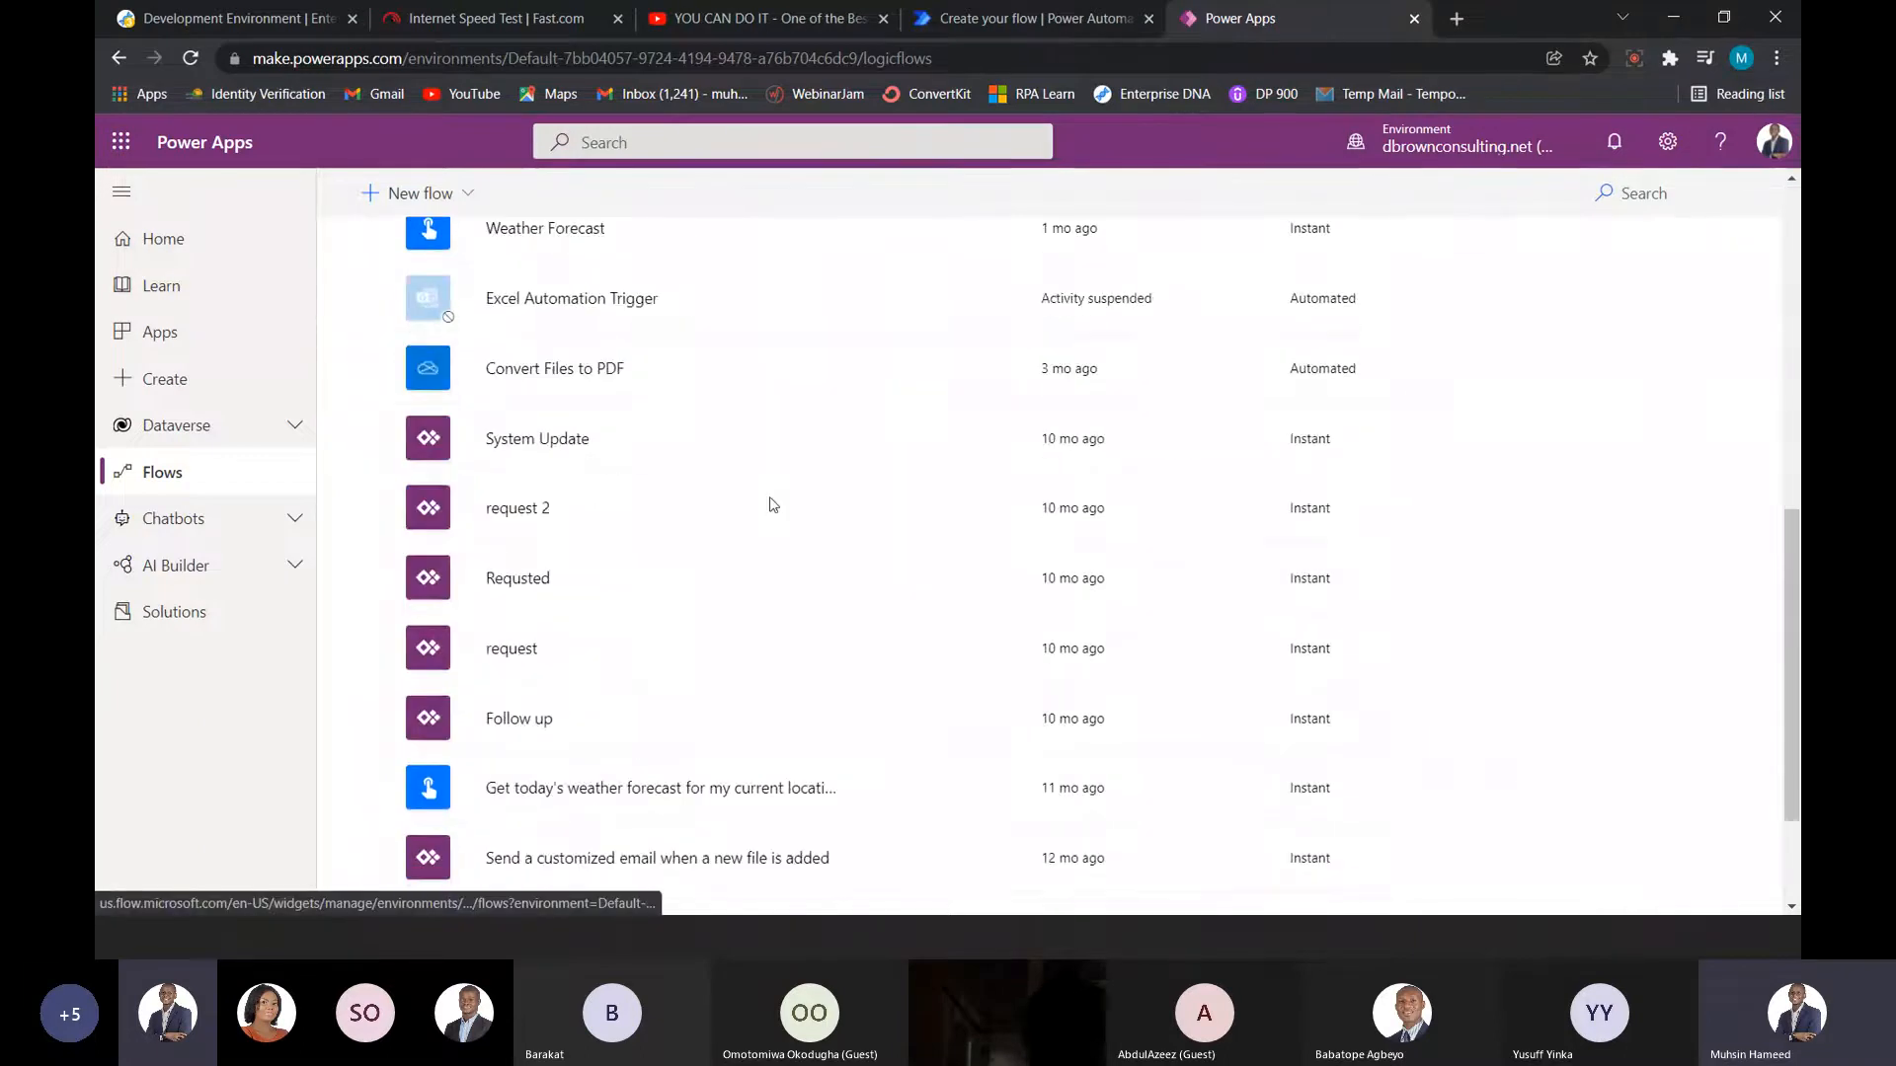
{"action": "scroll", "coordinate": [773, 505], "scroll_direction": "down", "scroll_amount": 2}
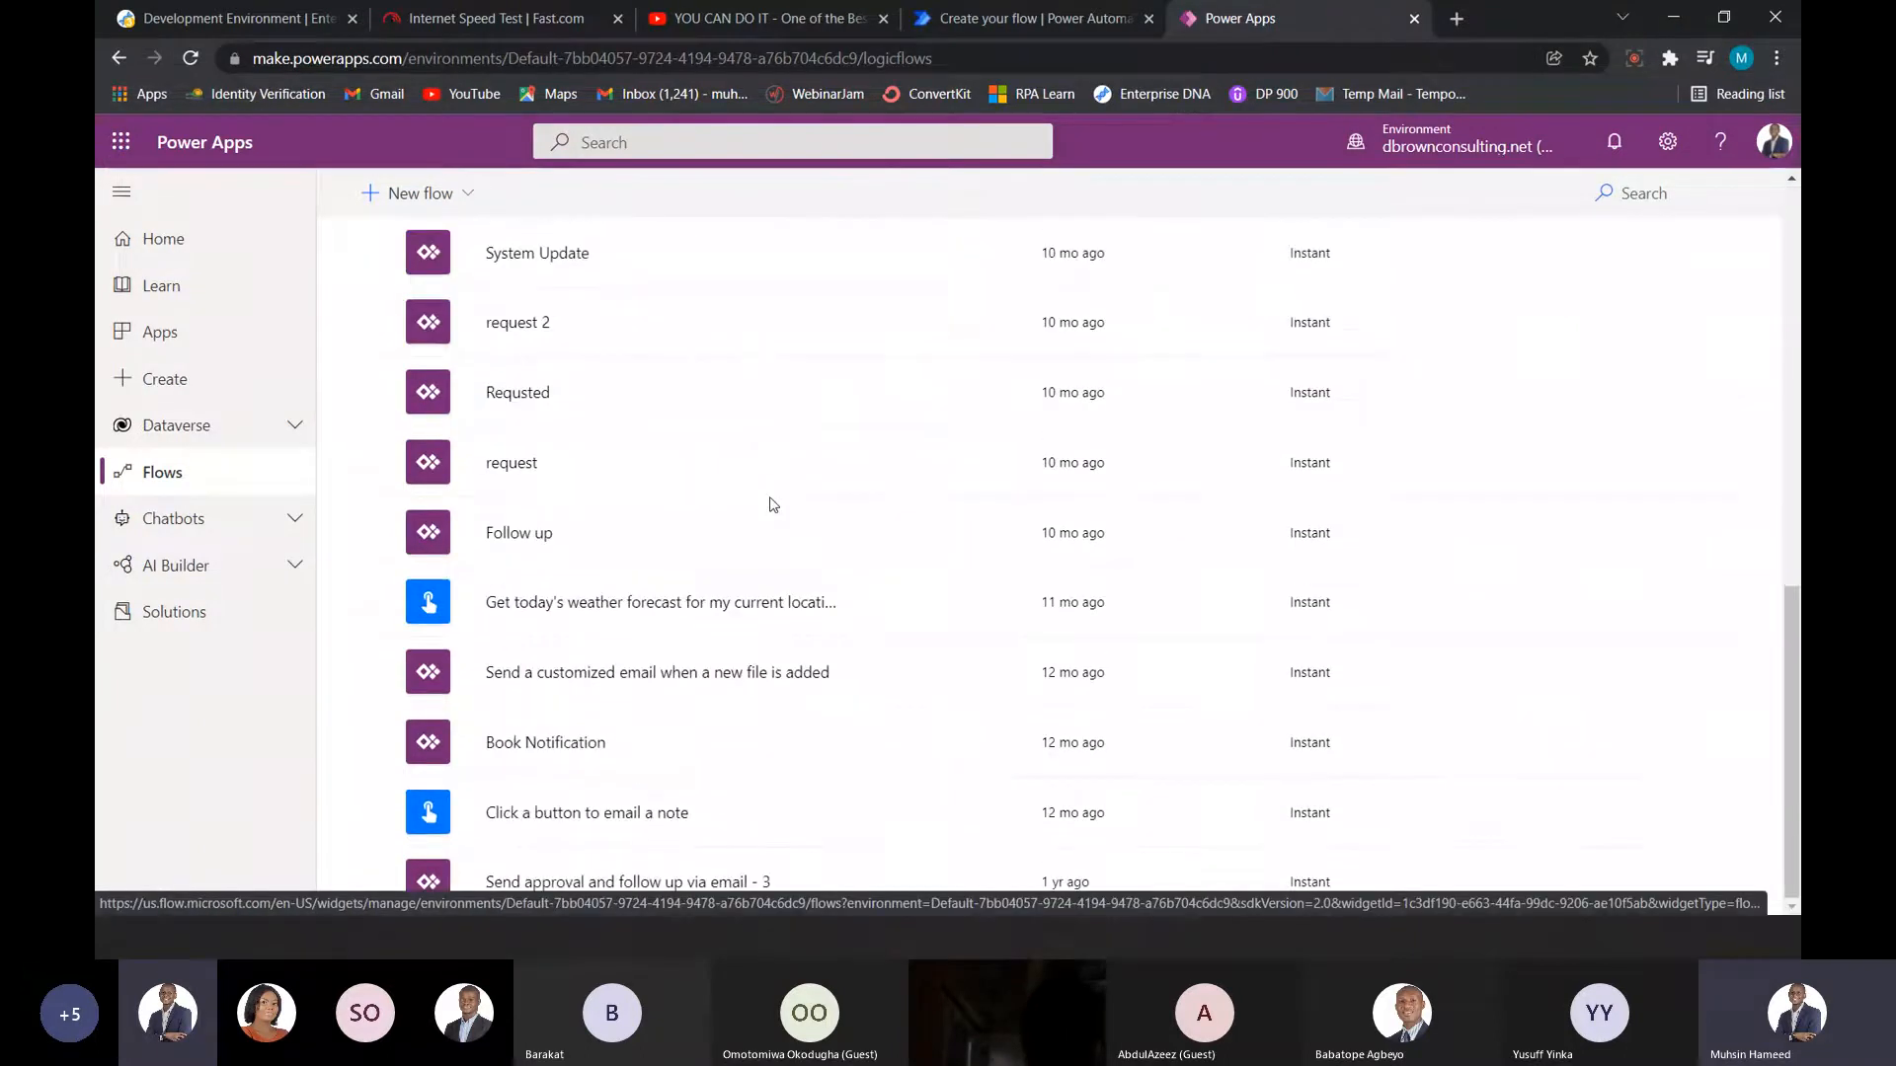
{"action": "scroll", "coordinate": [773, 505], "scroll_direction": "up", "scroll_amount": 8}
{"action": "scroll", "coordinate": [773, 505], "scroll_direction": "up", "scroll_amount": 3}
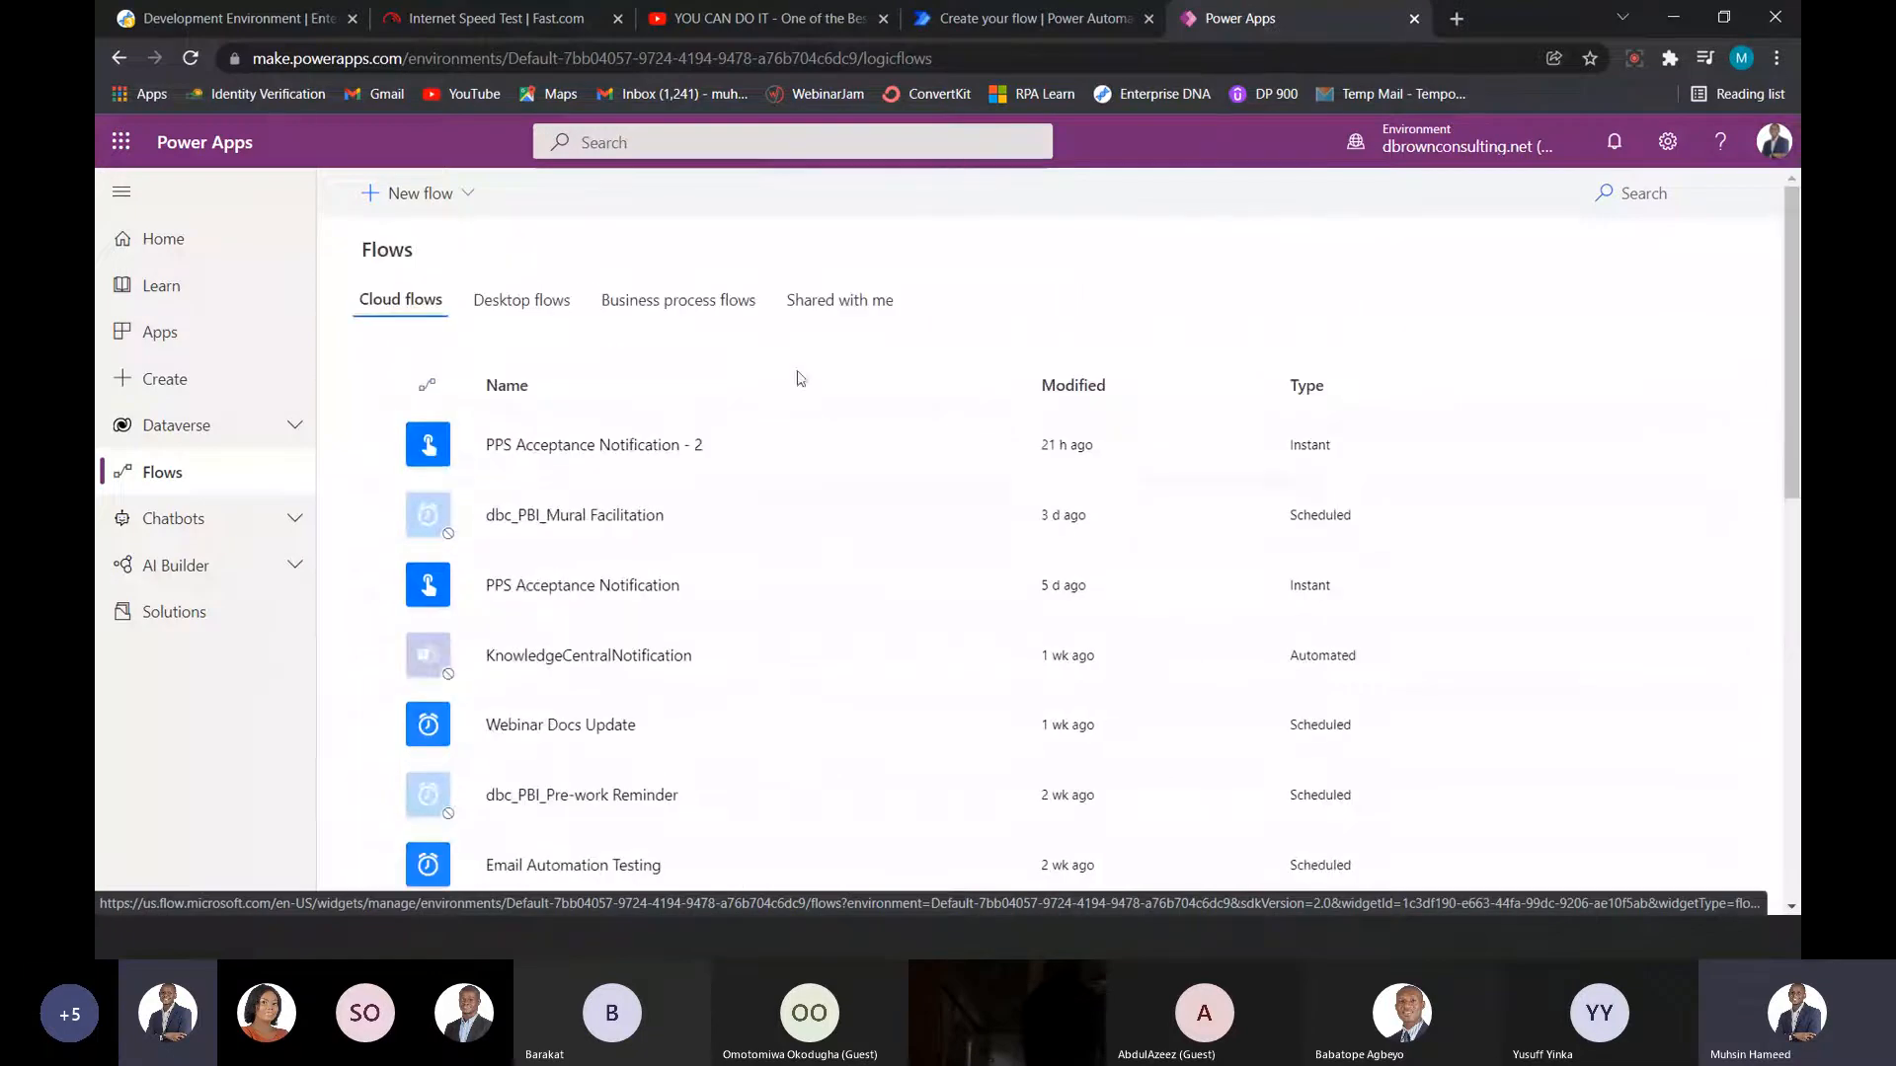
- Expand the Chatbots and Dataverse navigation groups to view their entries, and collapse both again
{"action": "left_click", "coordinate": [217, 527]}
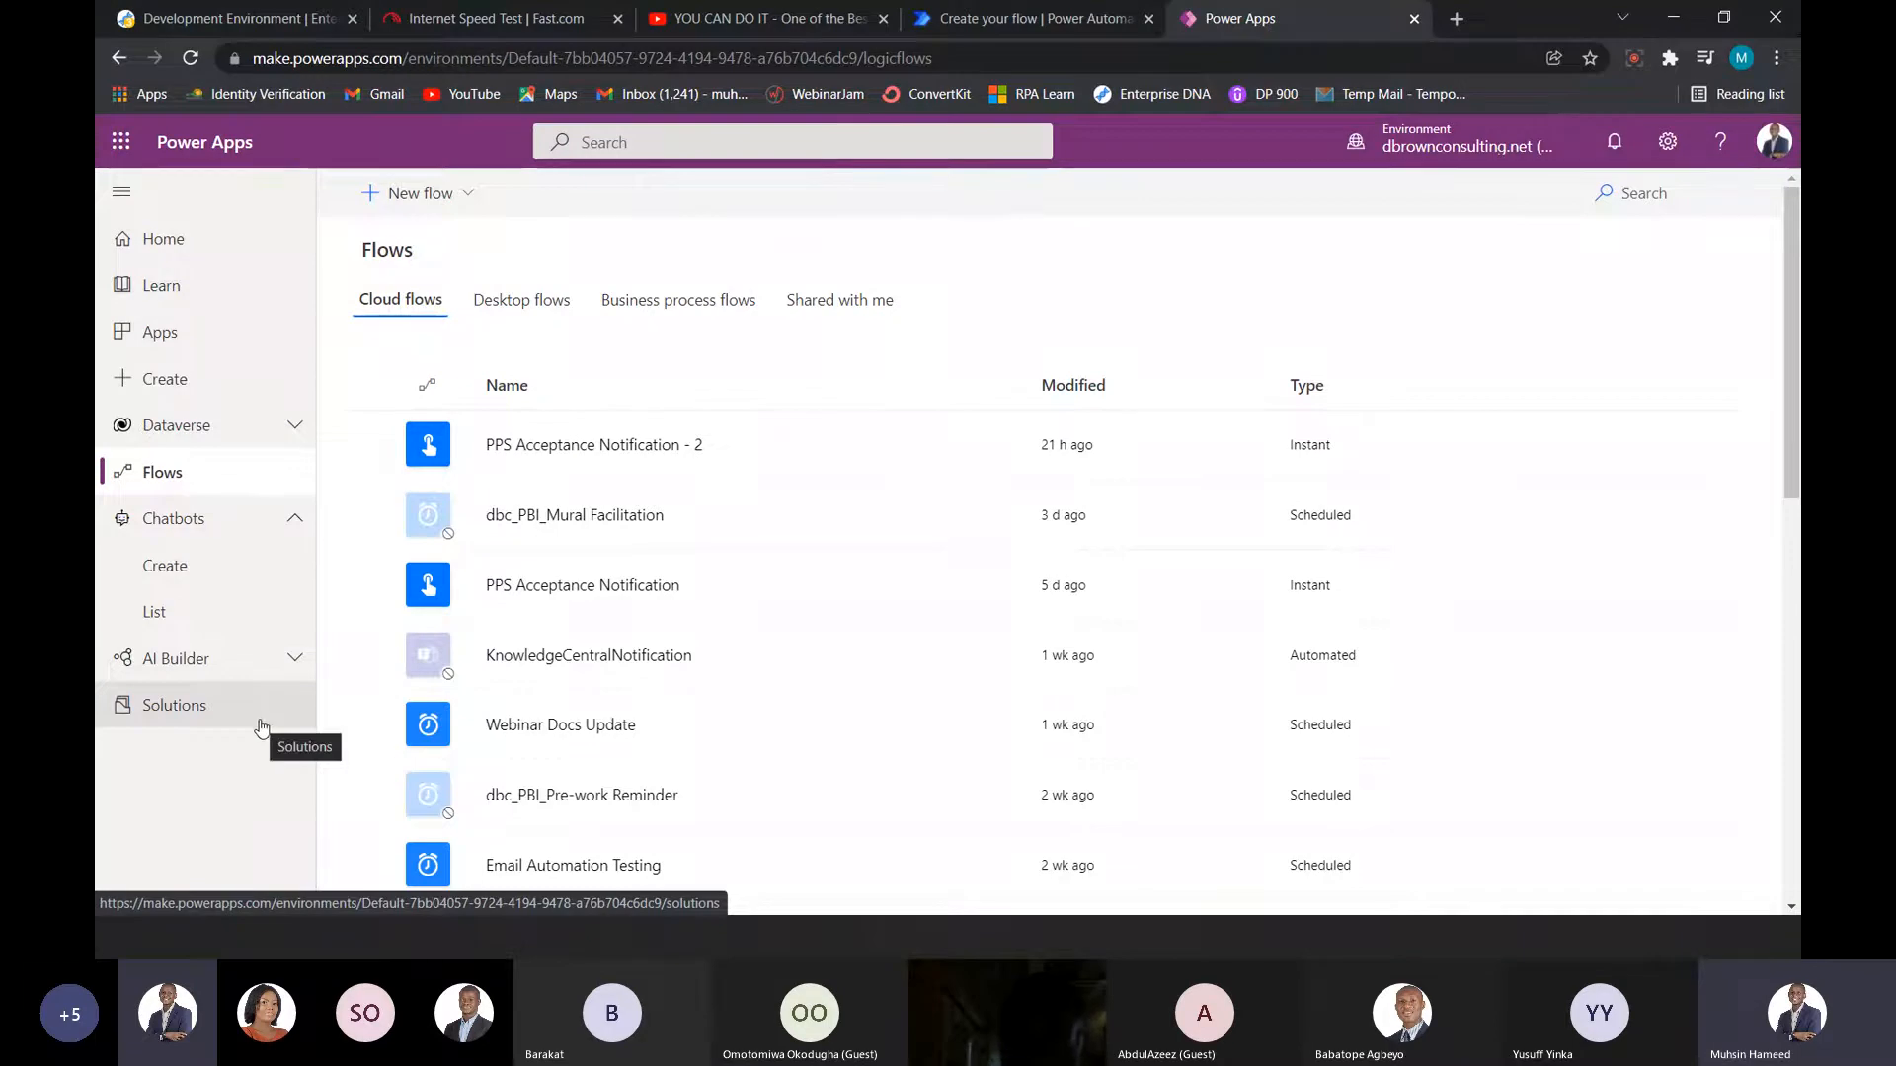
{"action": "left_click", "coordinate": [294, 427]}
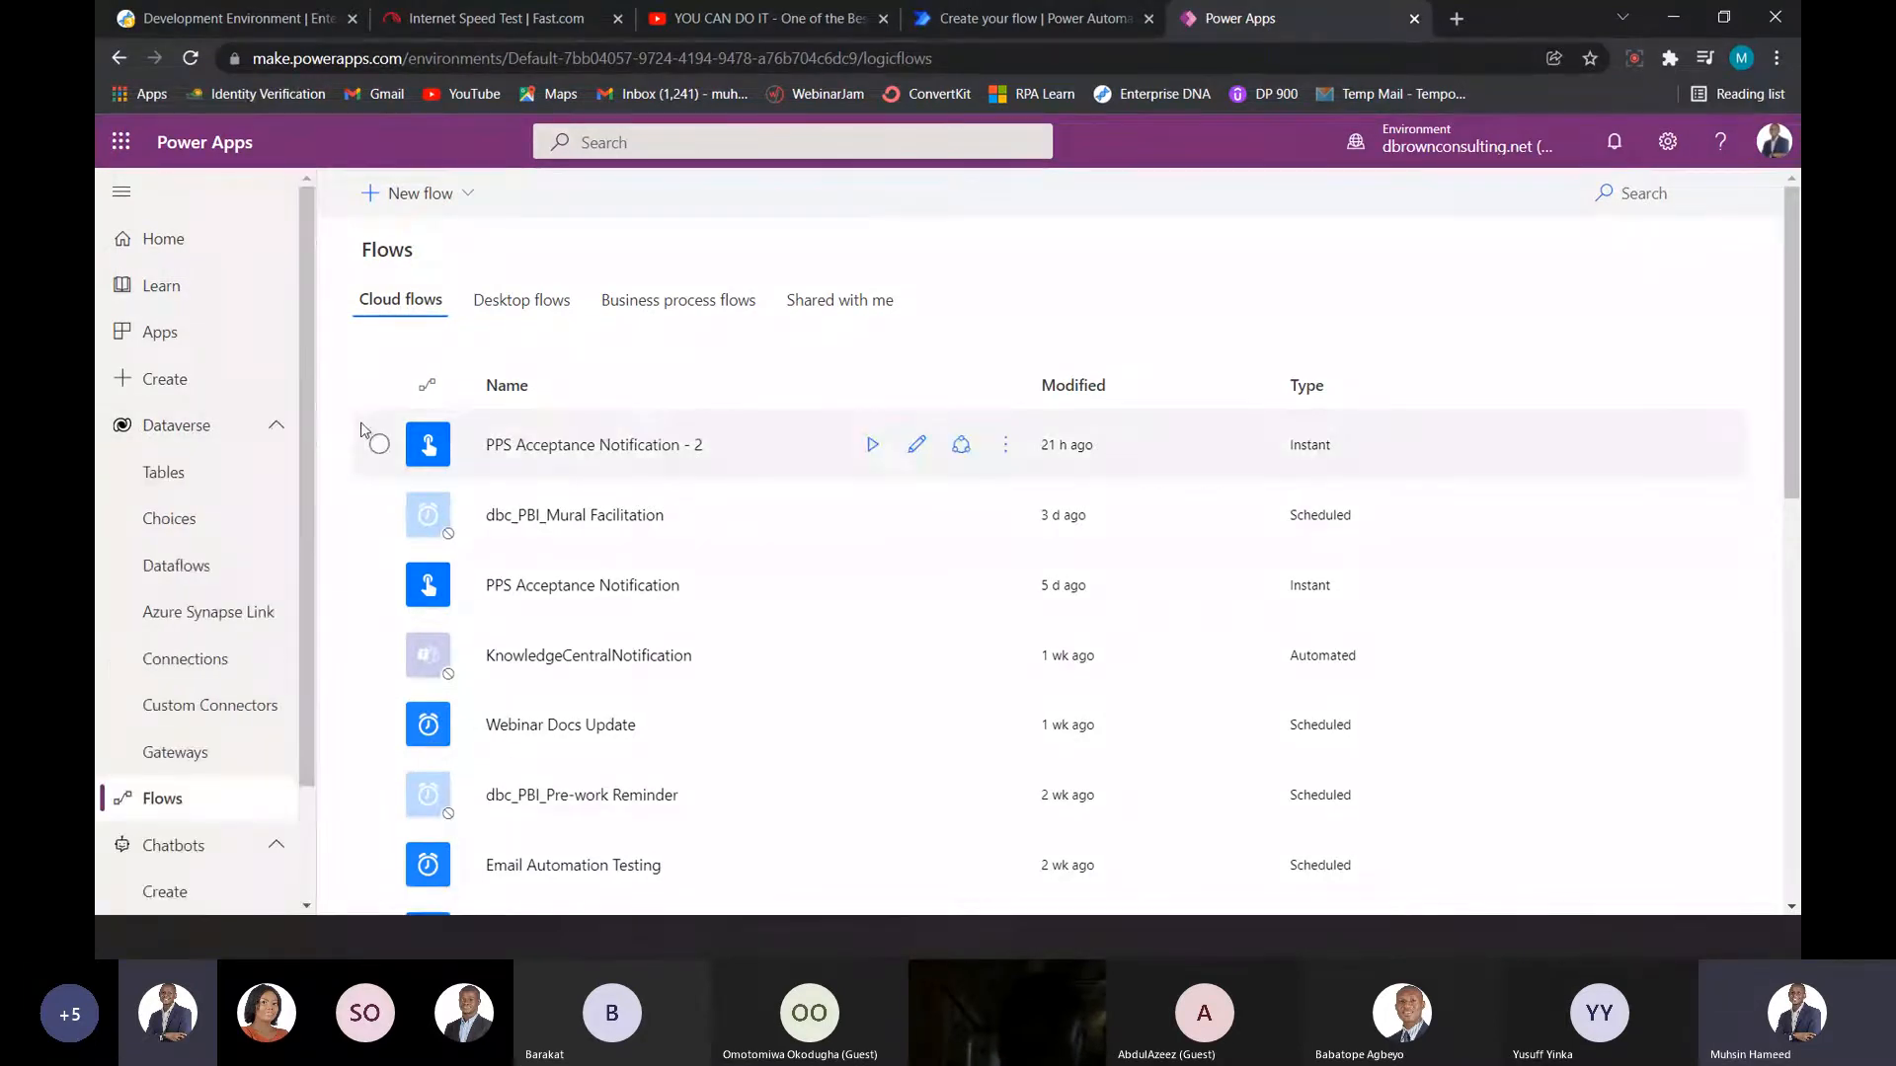
{"action": "left_click", "coordinate": [279, 425]}
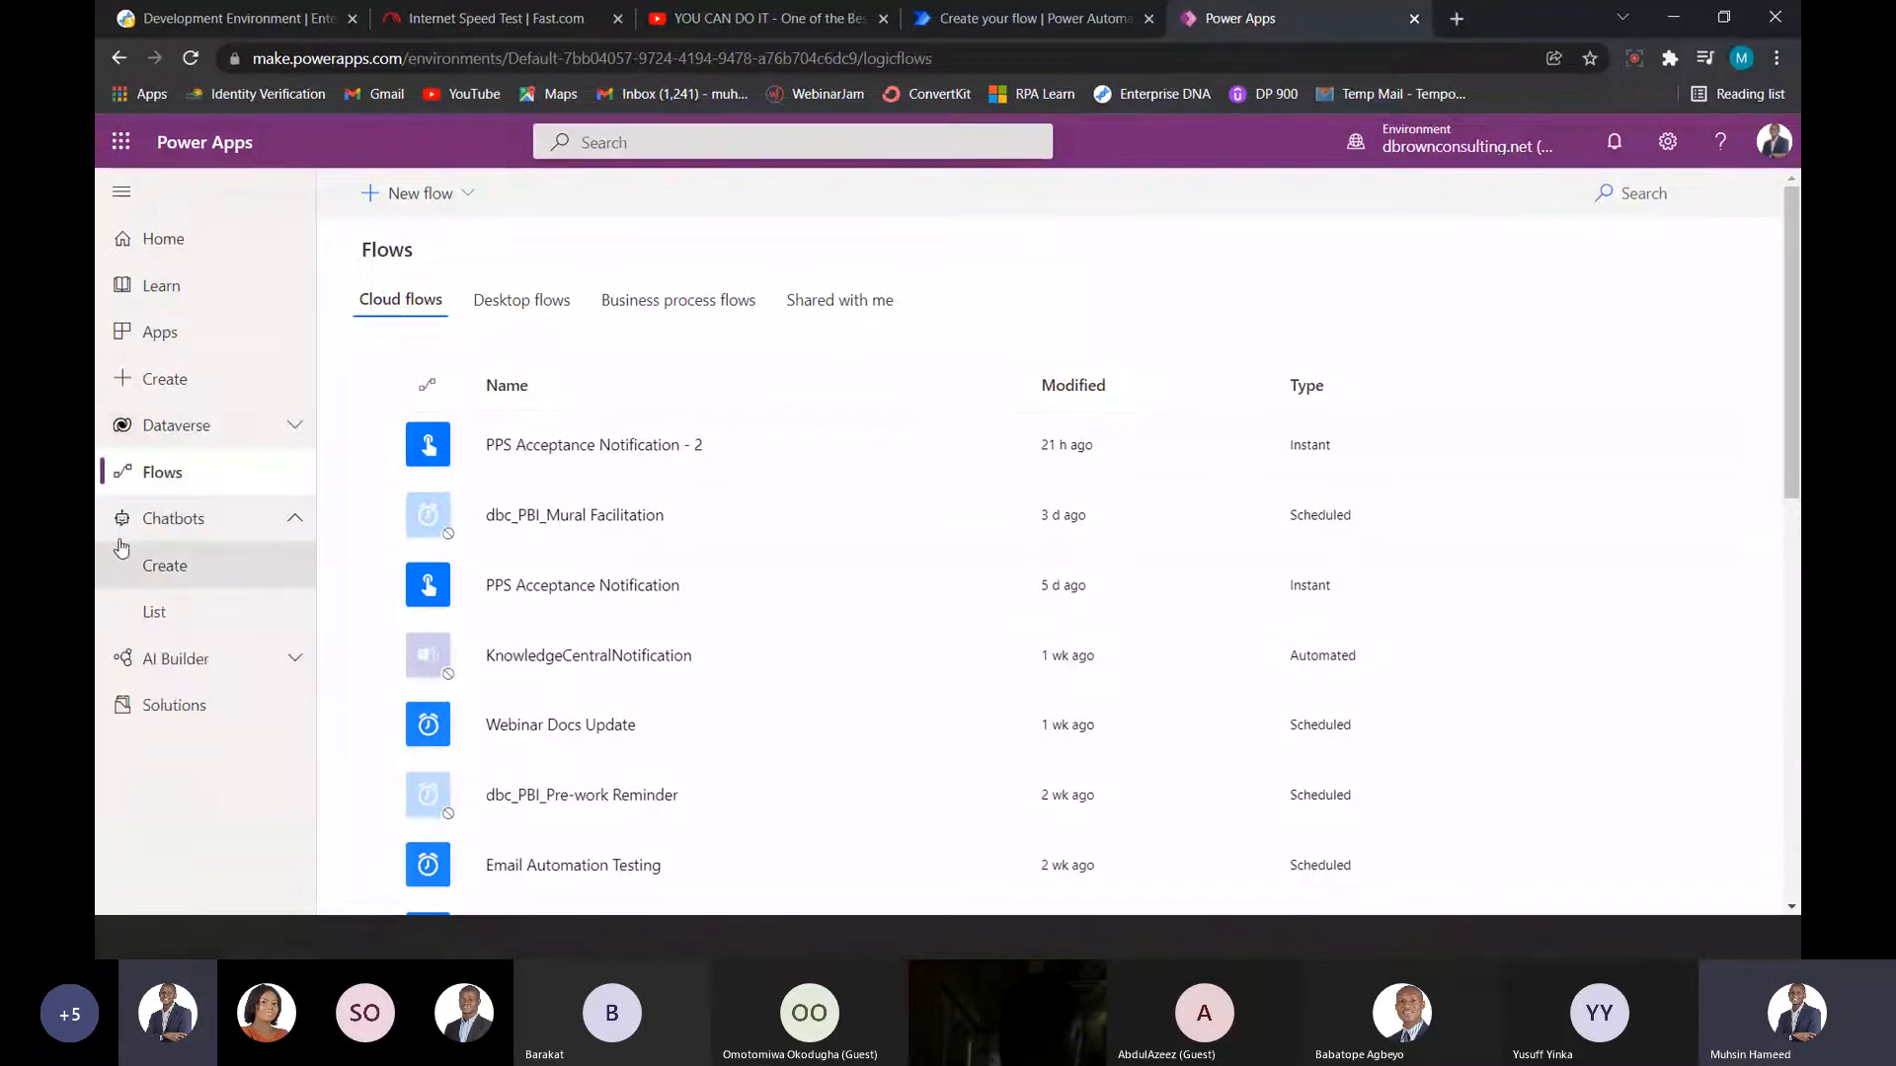
{"action": "left_click", "coordinate": [281, 519]}
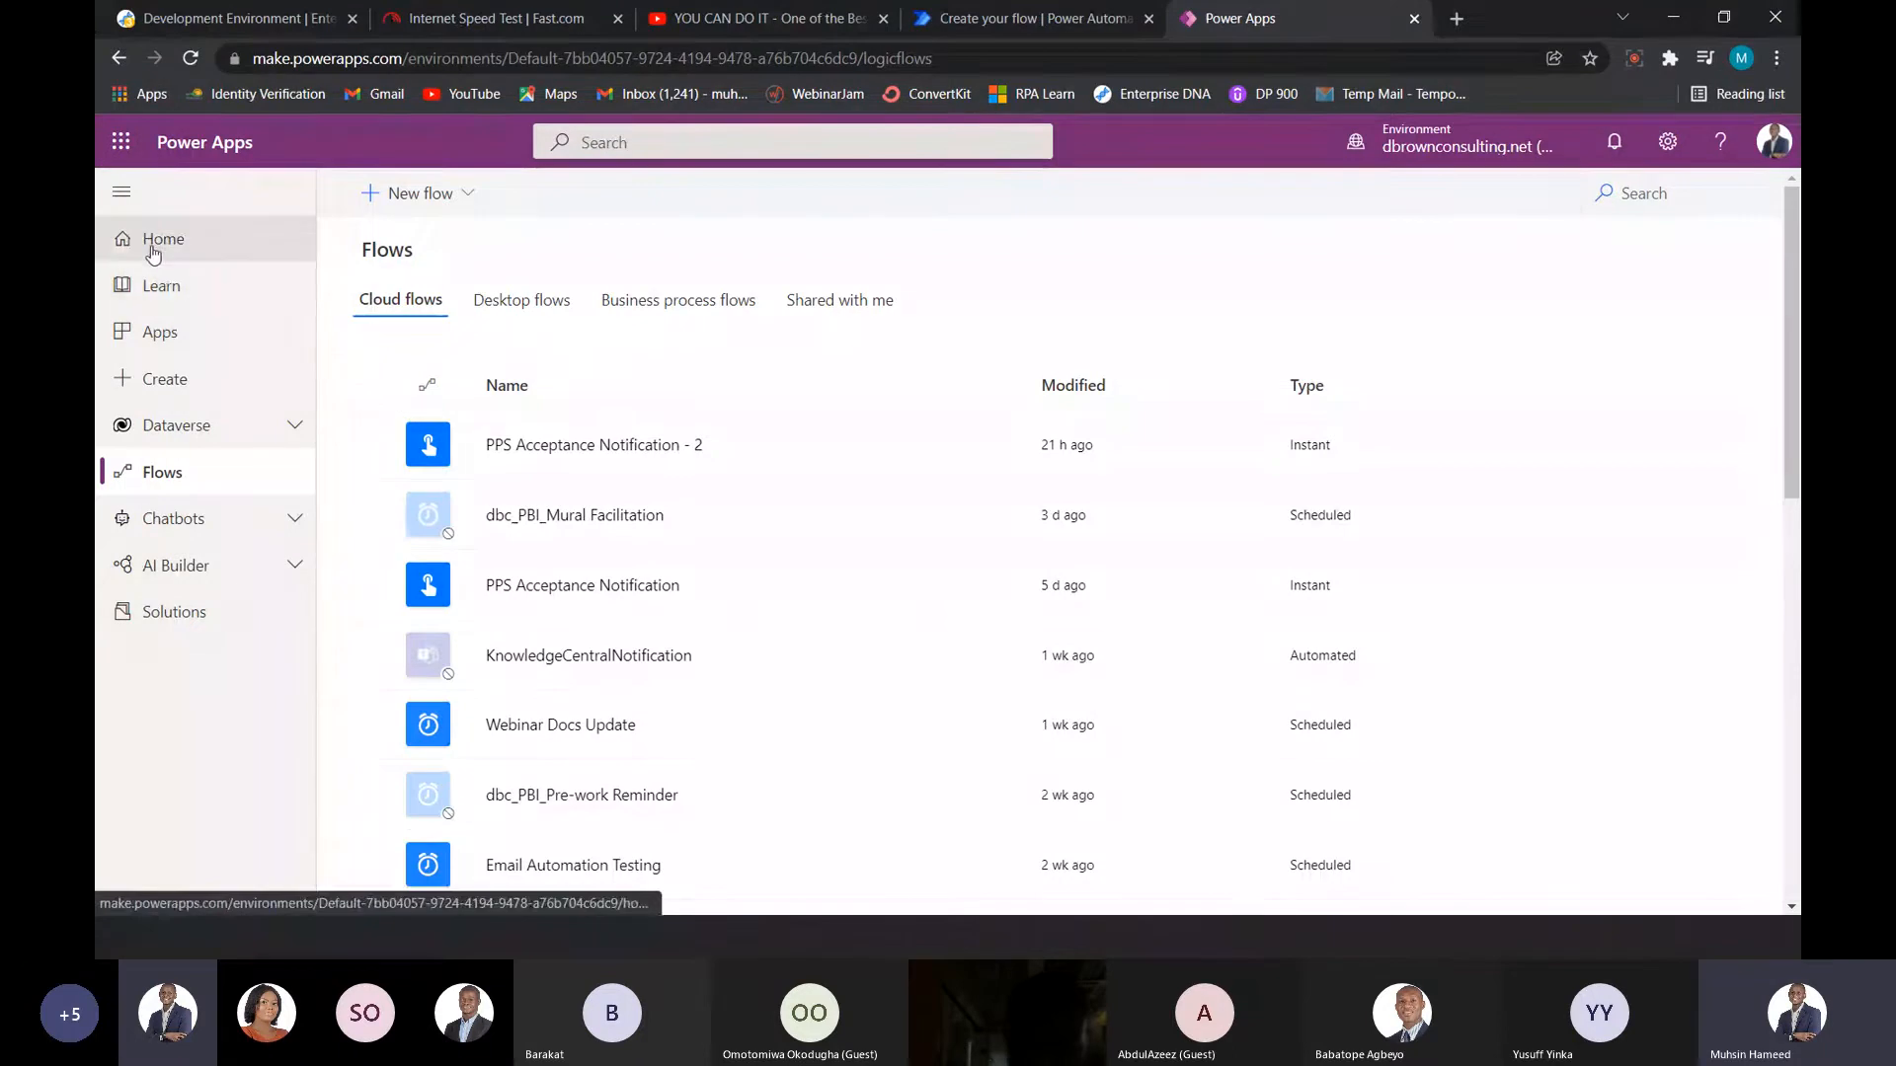
- Return to the Create page and highlight the headings for starting from blank, from data and from template in turn
{"action": "left_click", "coordinate": [207, 378]}
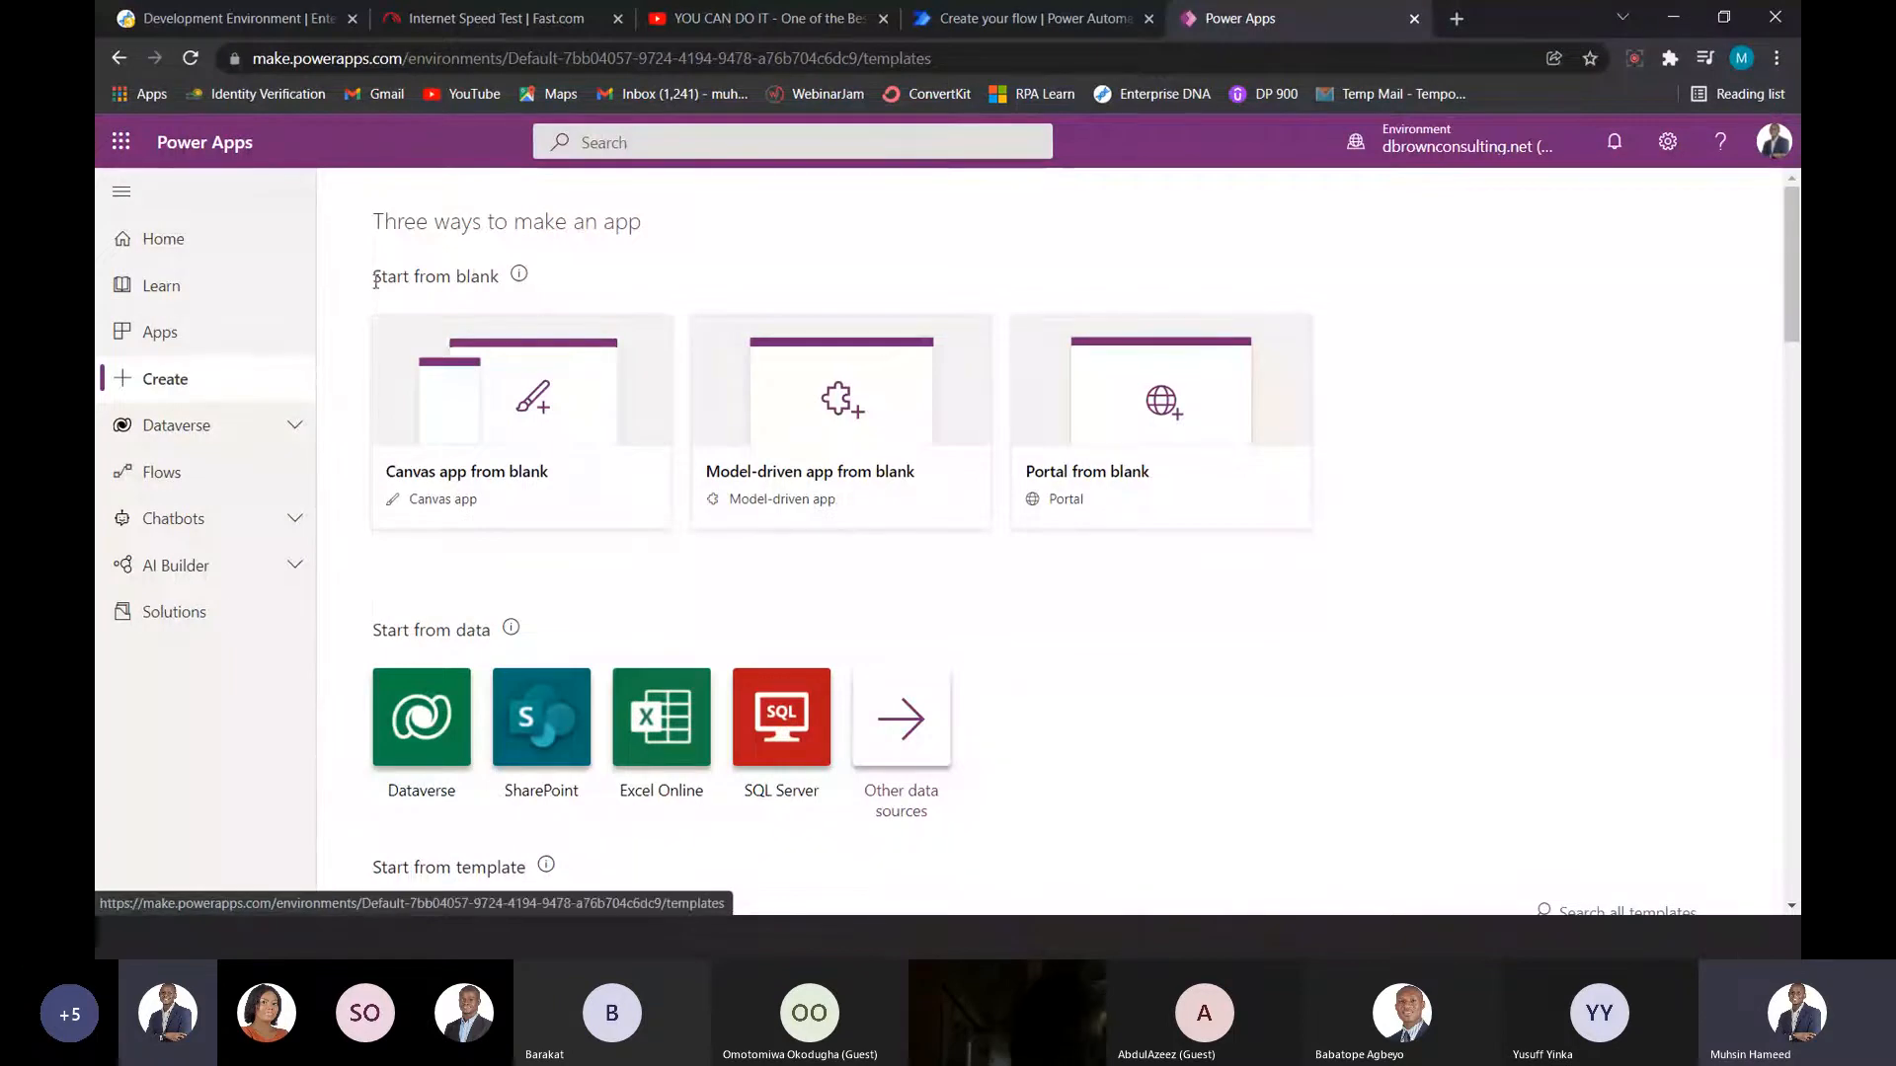
{"action": "left_click_drag", "start_coordinate": [370, 276], "coordinate": [524, 273]}
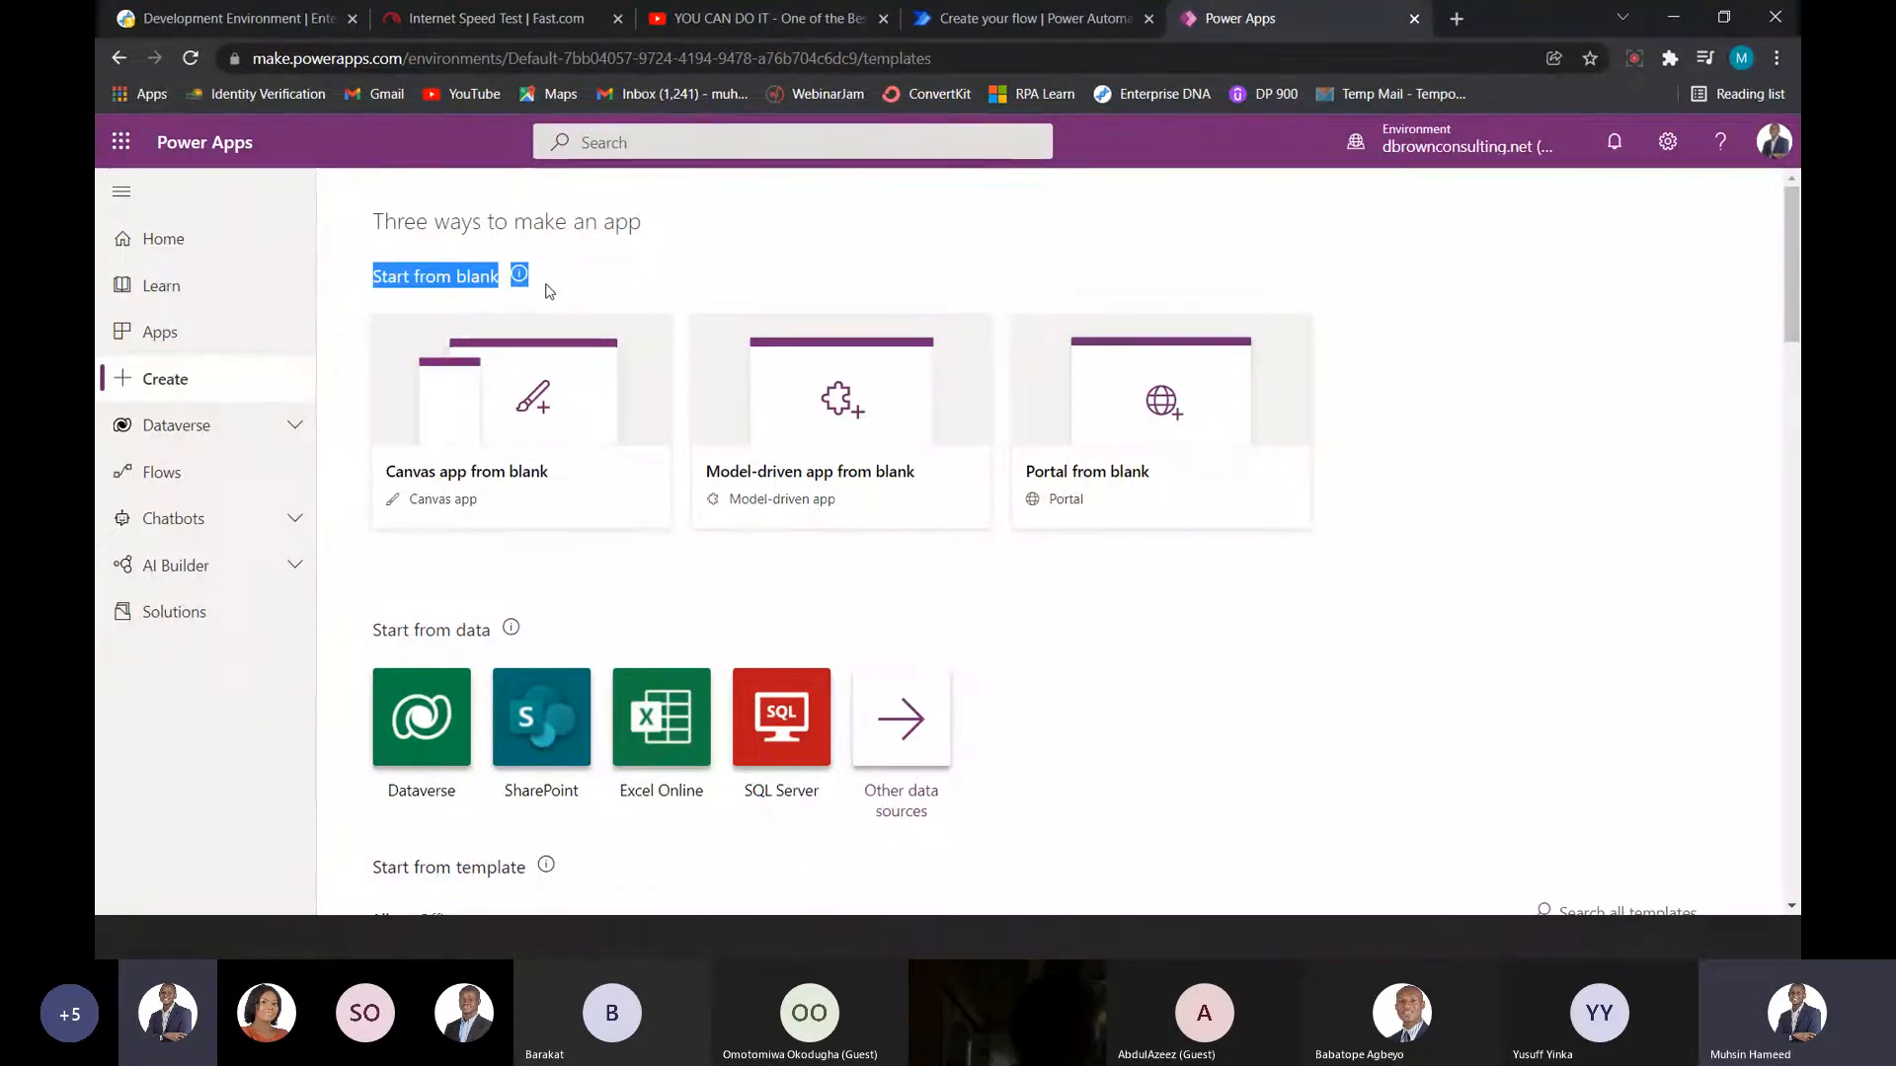
{"action": "scroll", "coordinate": [901, 581], "scroll_direction": "down", "scroll_amount": 3}
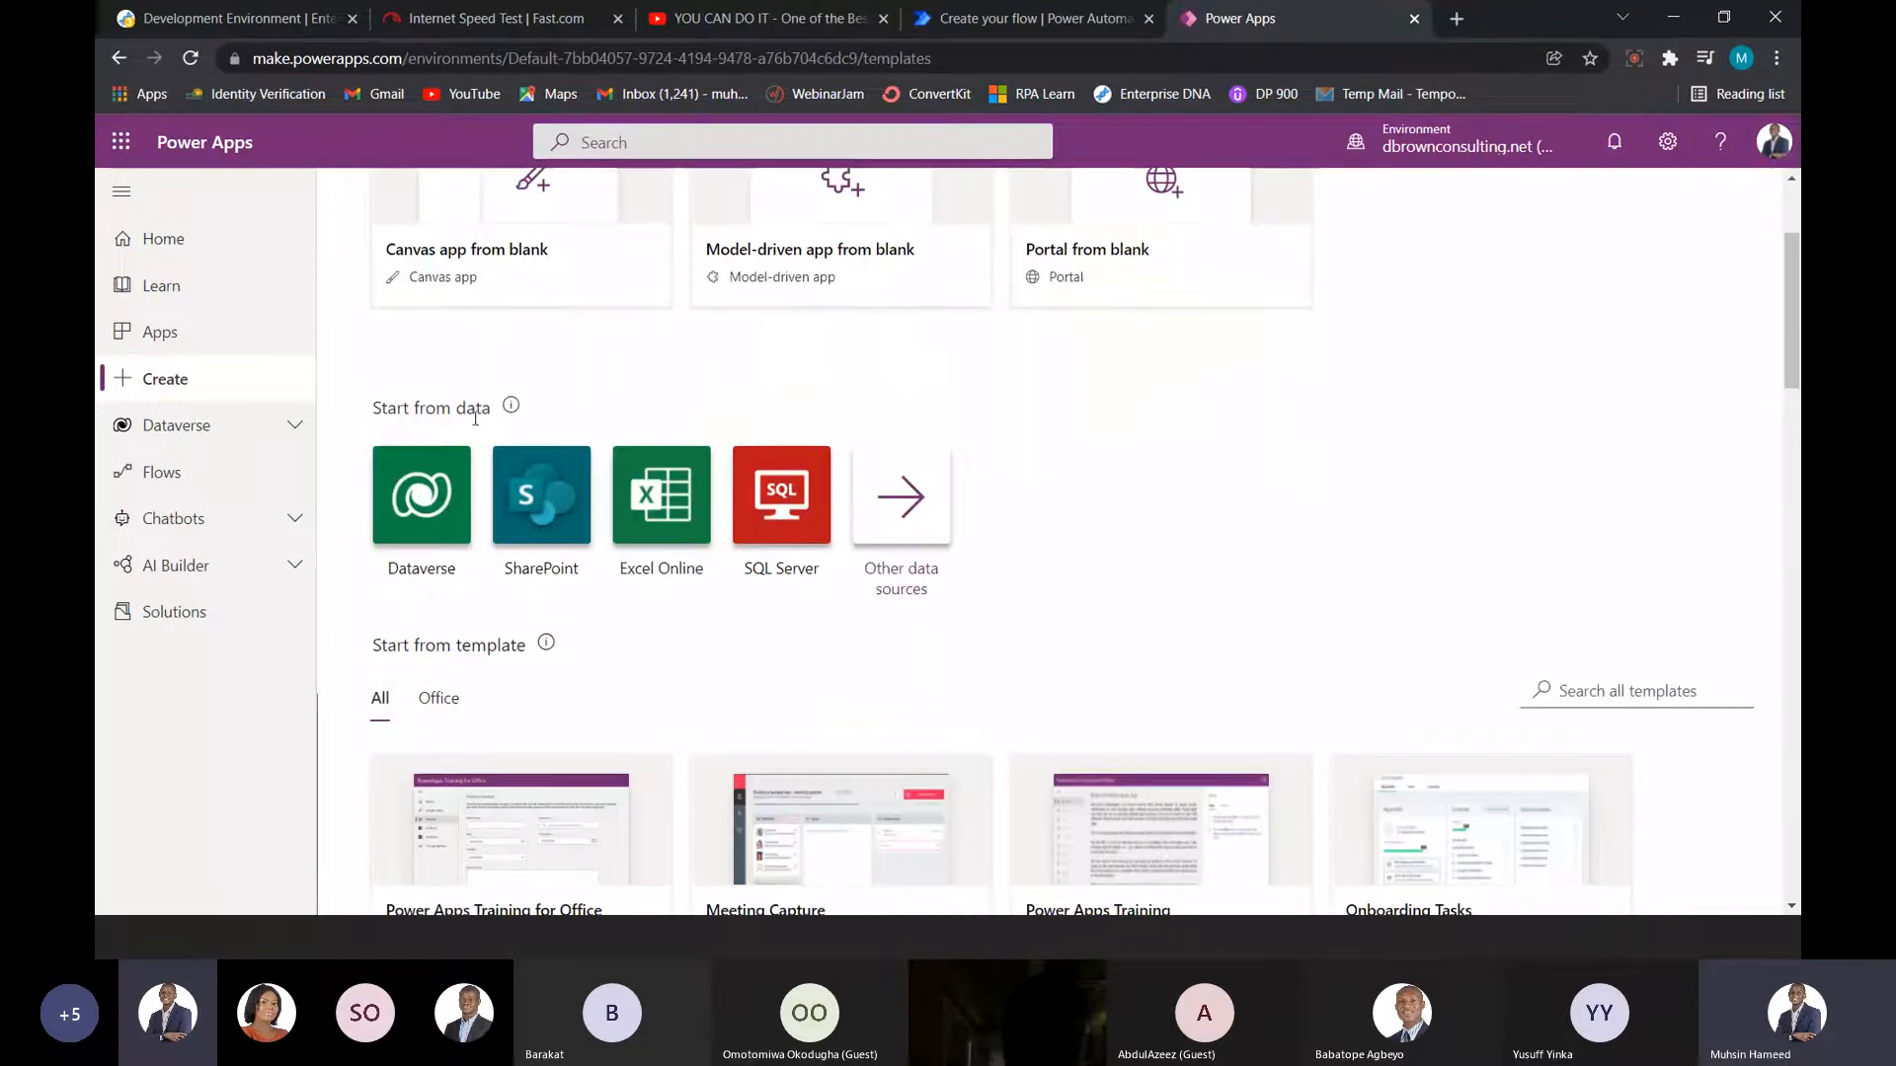
{"action": "left_click_drag", "start_coordinate": [369, 408], "coordinate": [591, 406]}
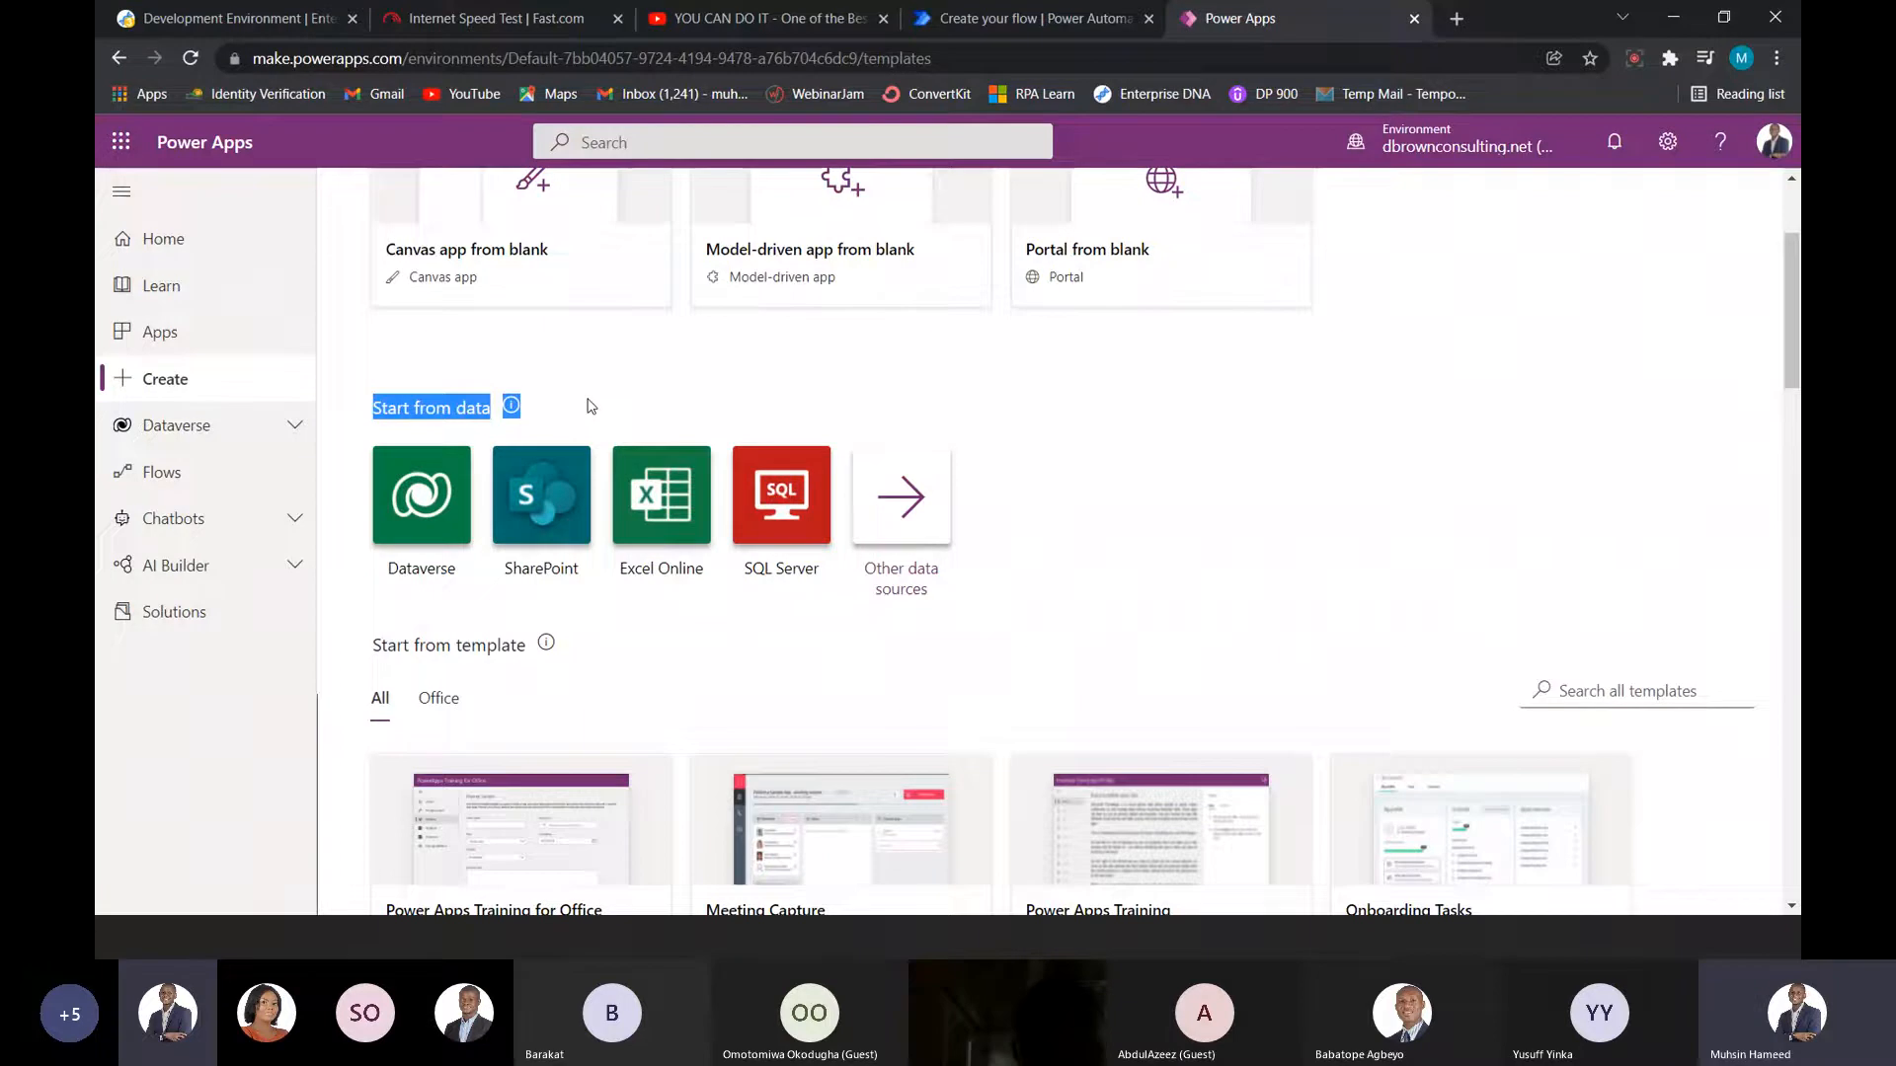
{"action": "left_click", "coordinate": [538, 420]}
{"action": "scroll", "coordinate": [593, 464], "scroll_direction": "down", "scroll_amount": 2}
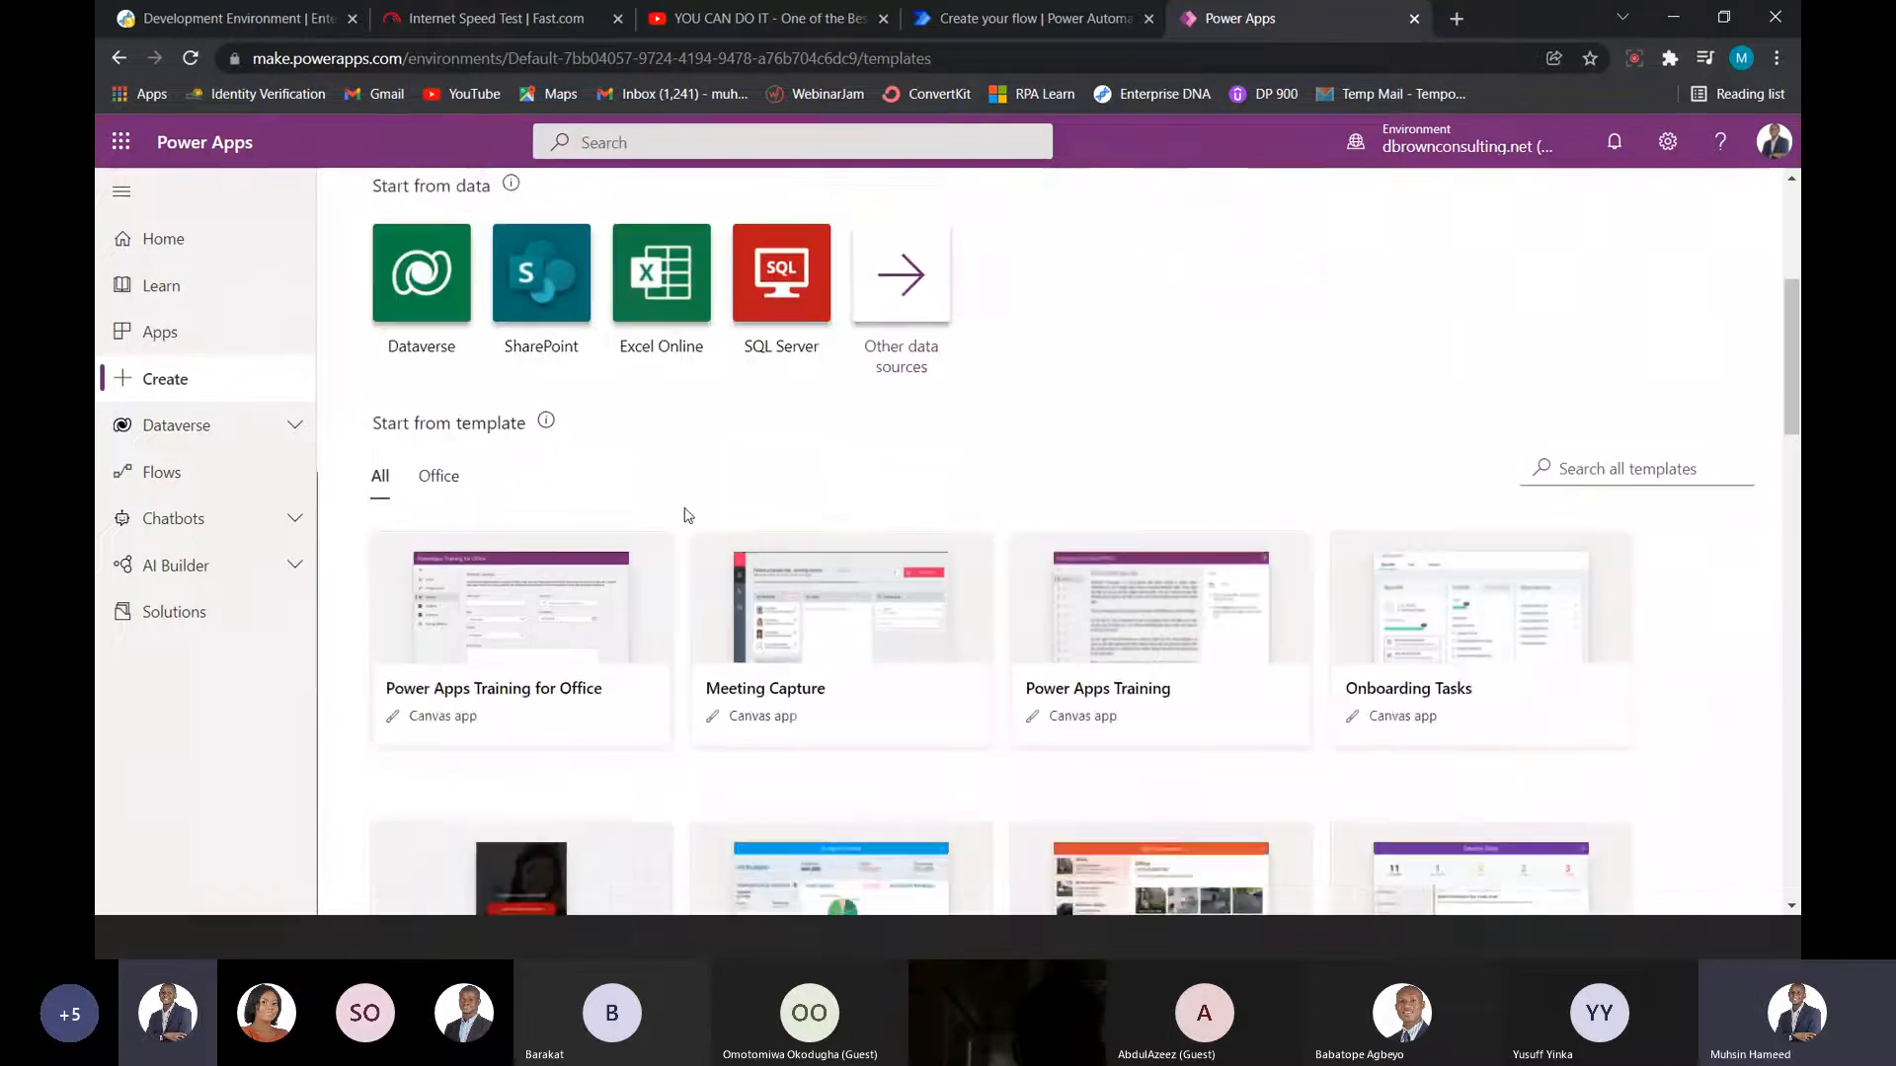
{"action": "triple_click", "coordinate": [451, 441]}
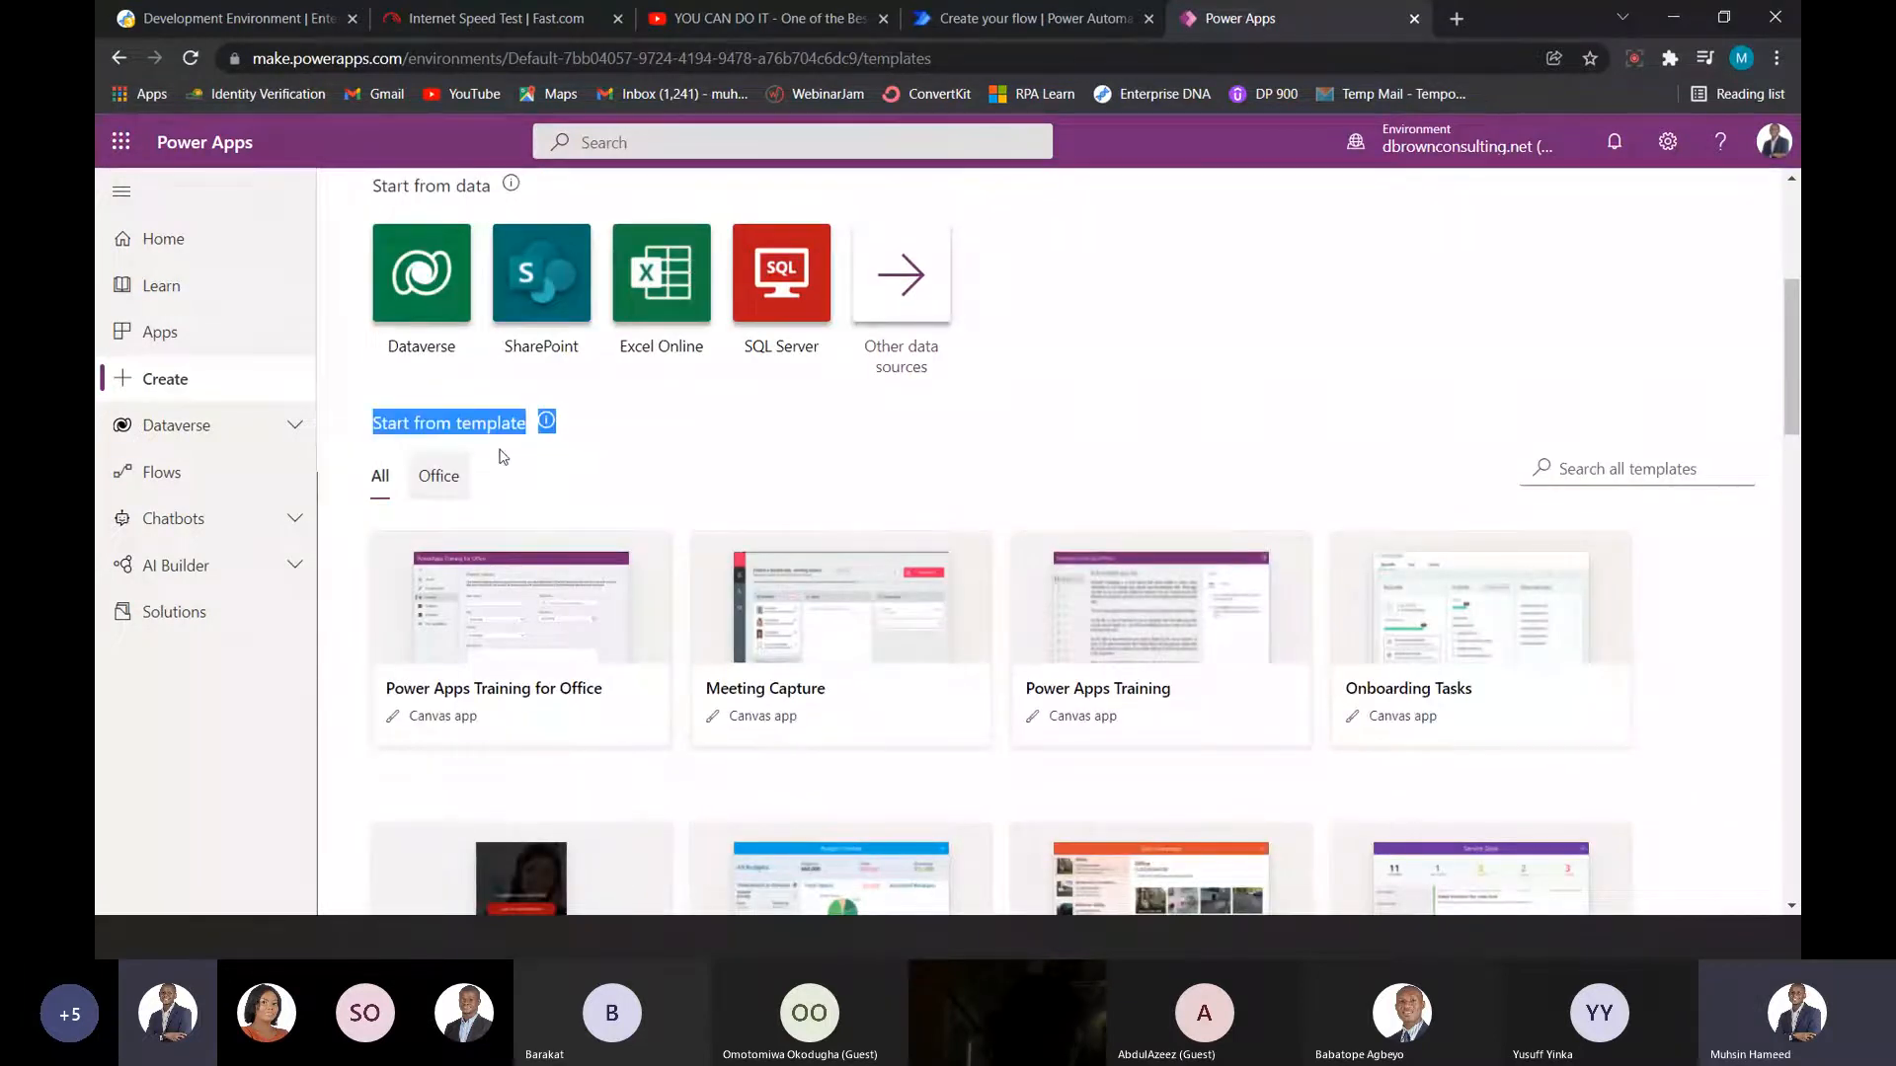
{"action": "left_click", "coordinate": [793, 467]}
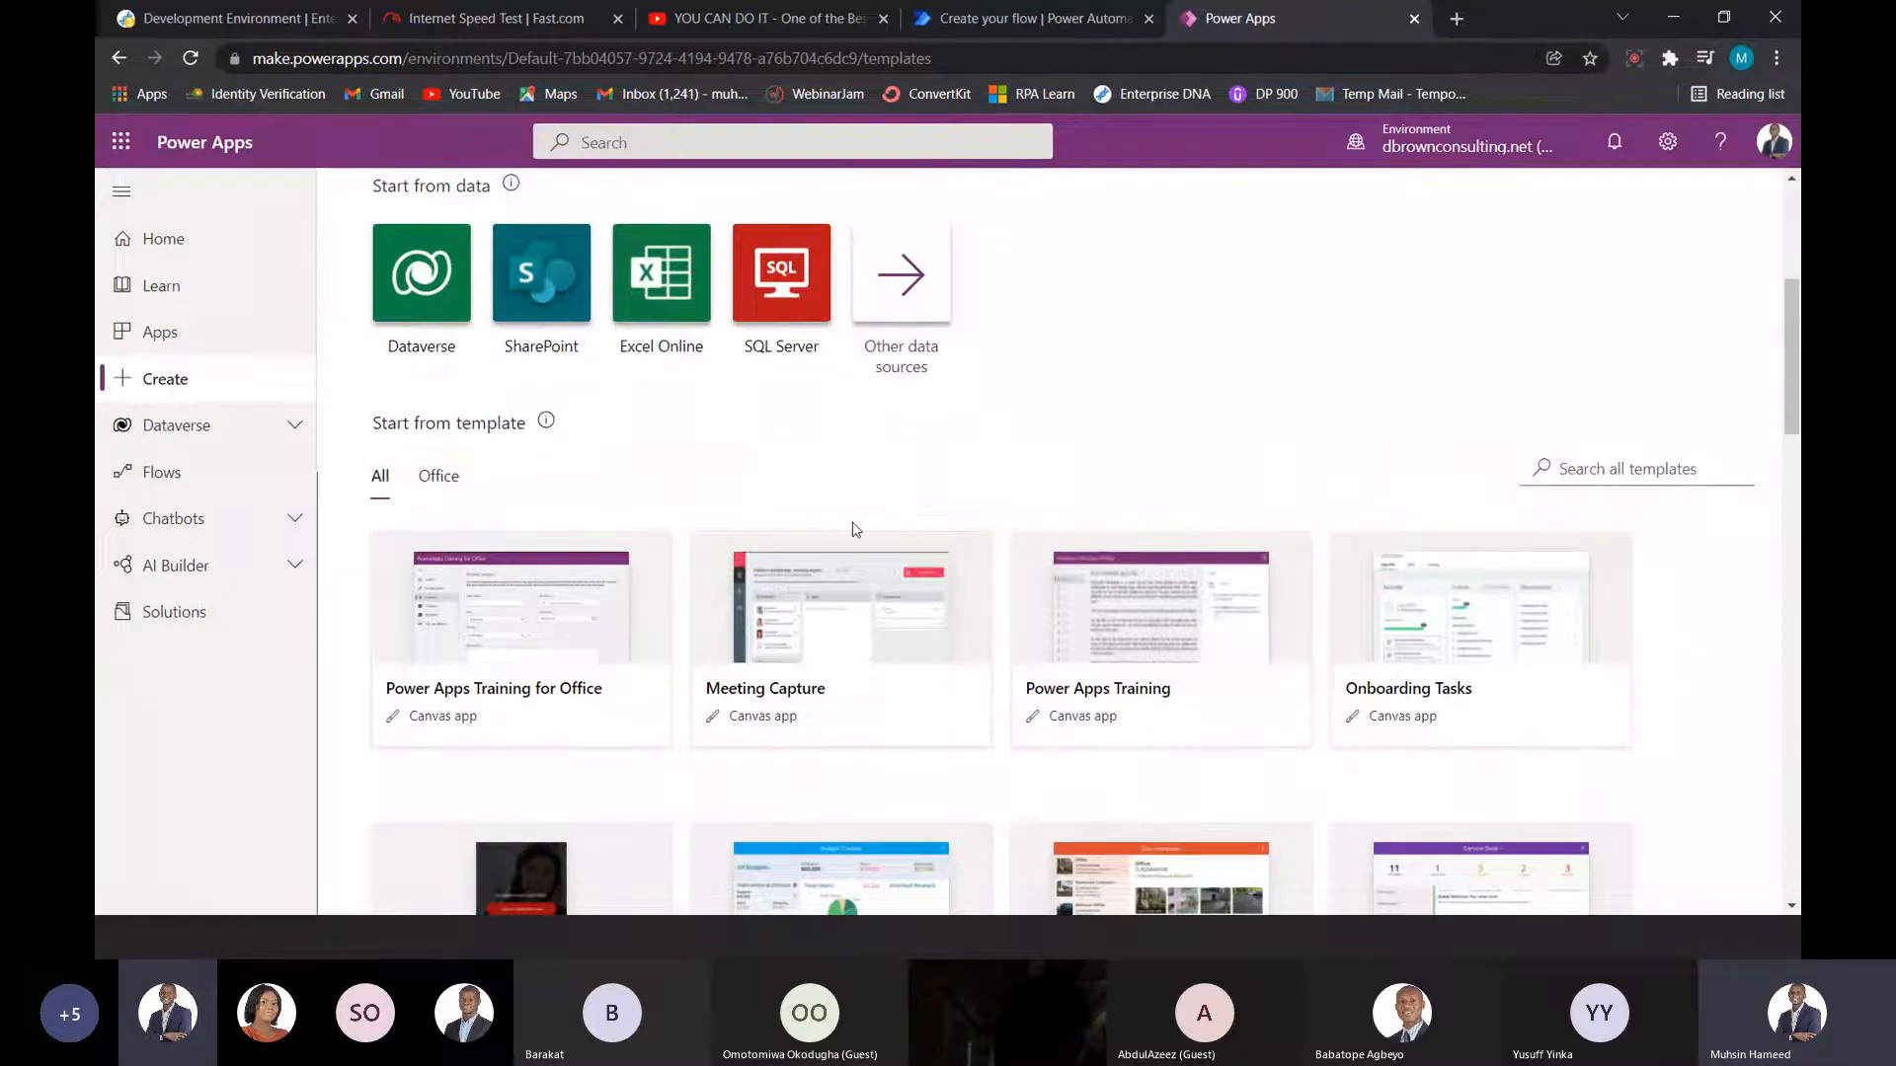
- Look through the gallery of app templates, from Power Apps Training to Leave Request, and return to the start of the page
{"action": "scroll", "coordinate": [793, 467], "scroll_direction": "down", "scroll_amount": 2}
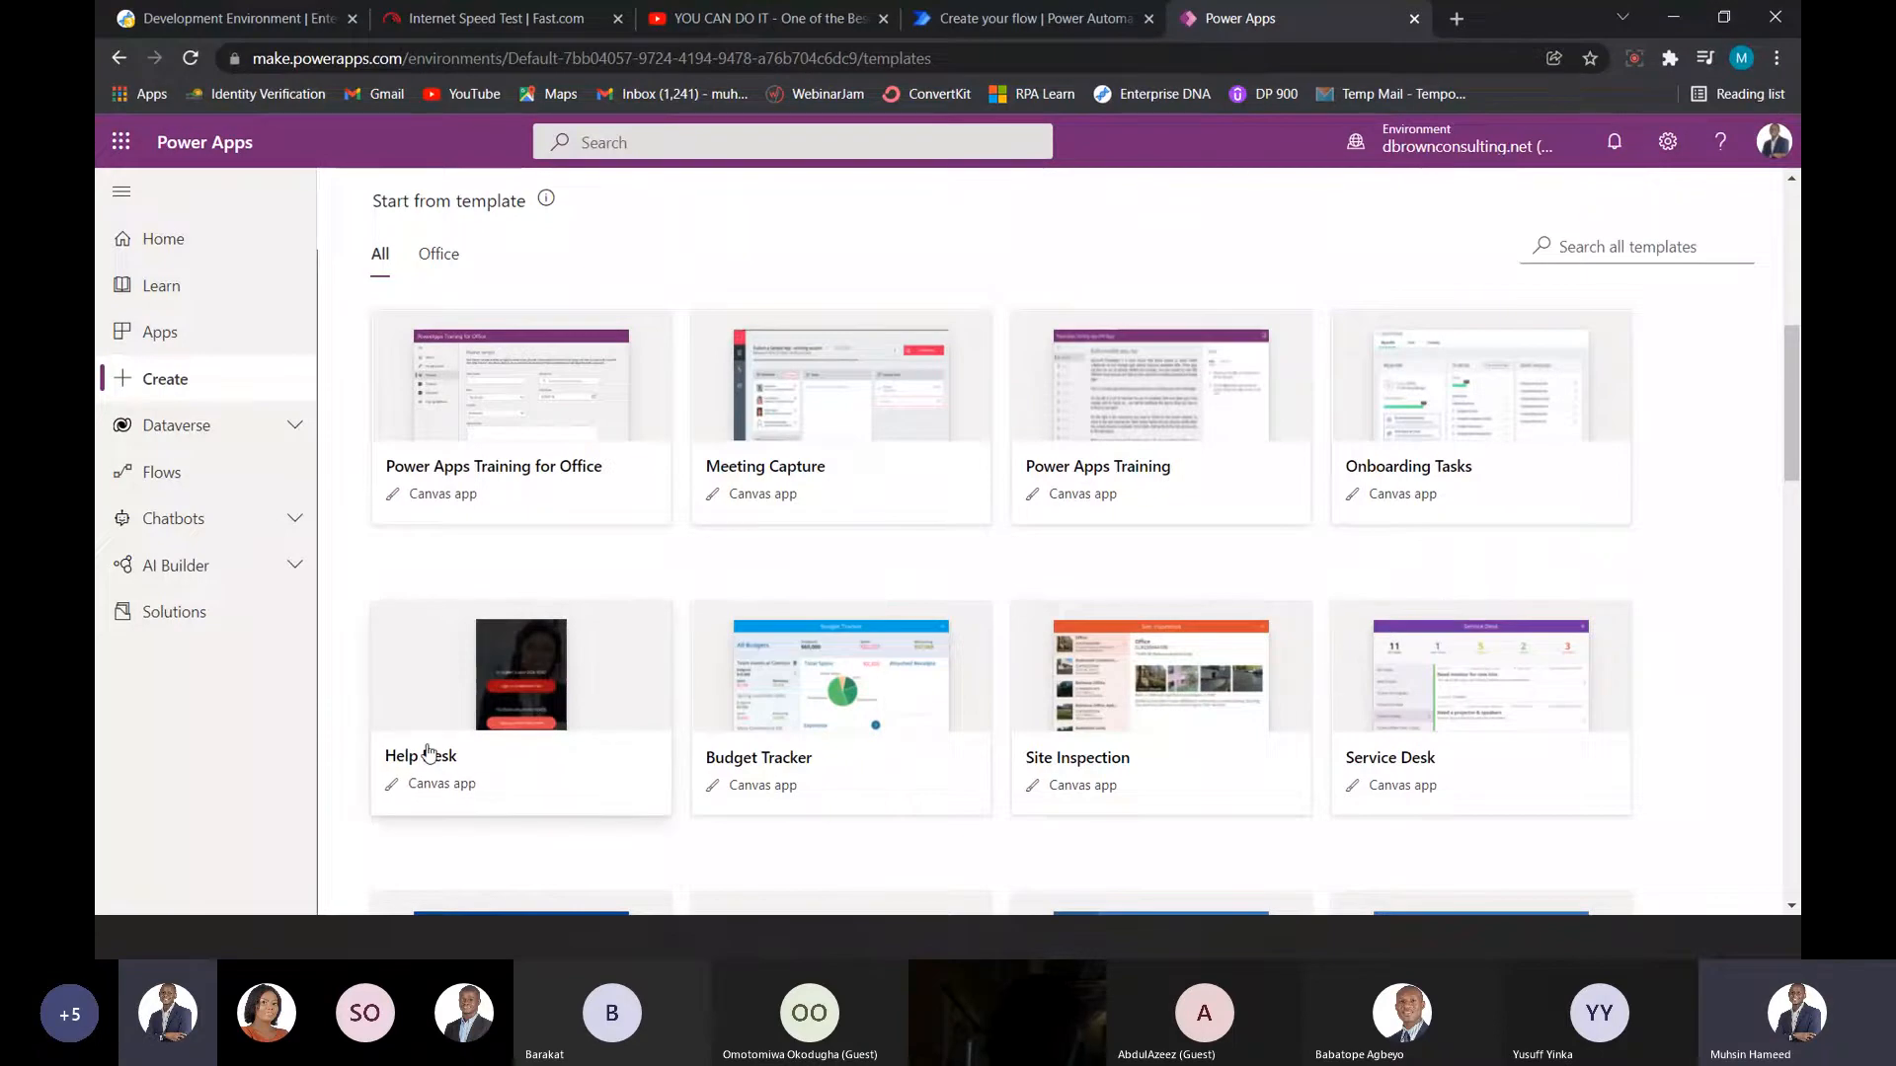
{"action": "scroll", "coordinate": [427, 753], "scroll_direction": "down", "scroll_amount": 4}
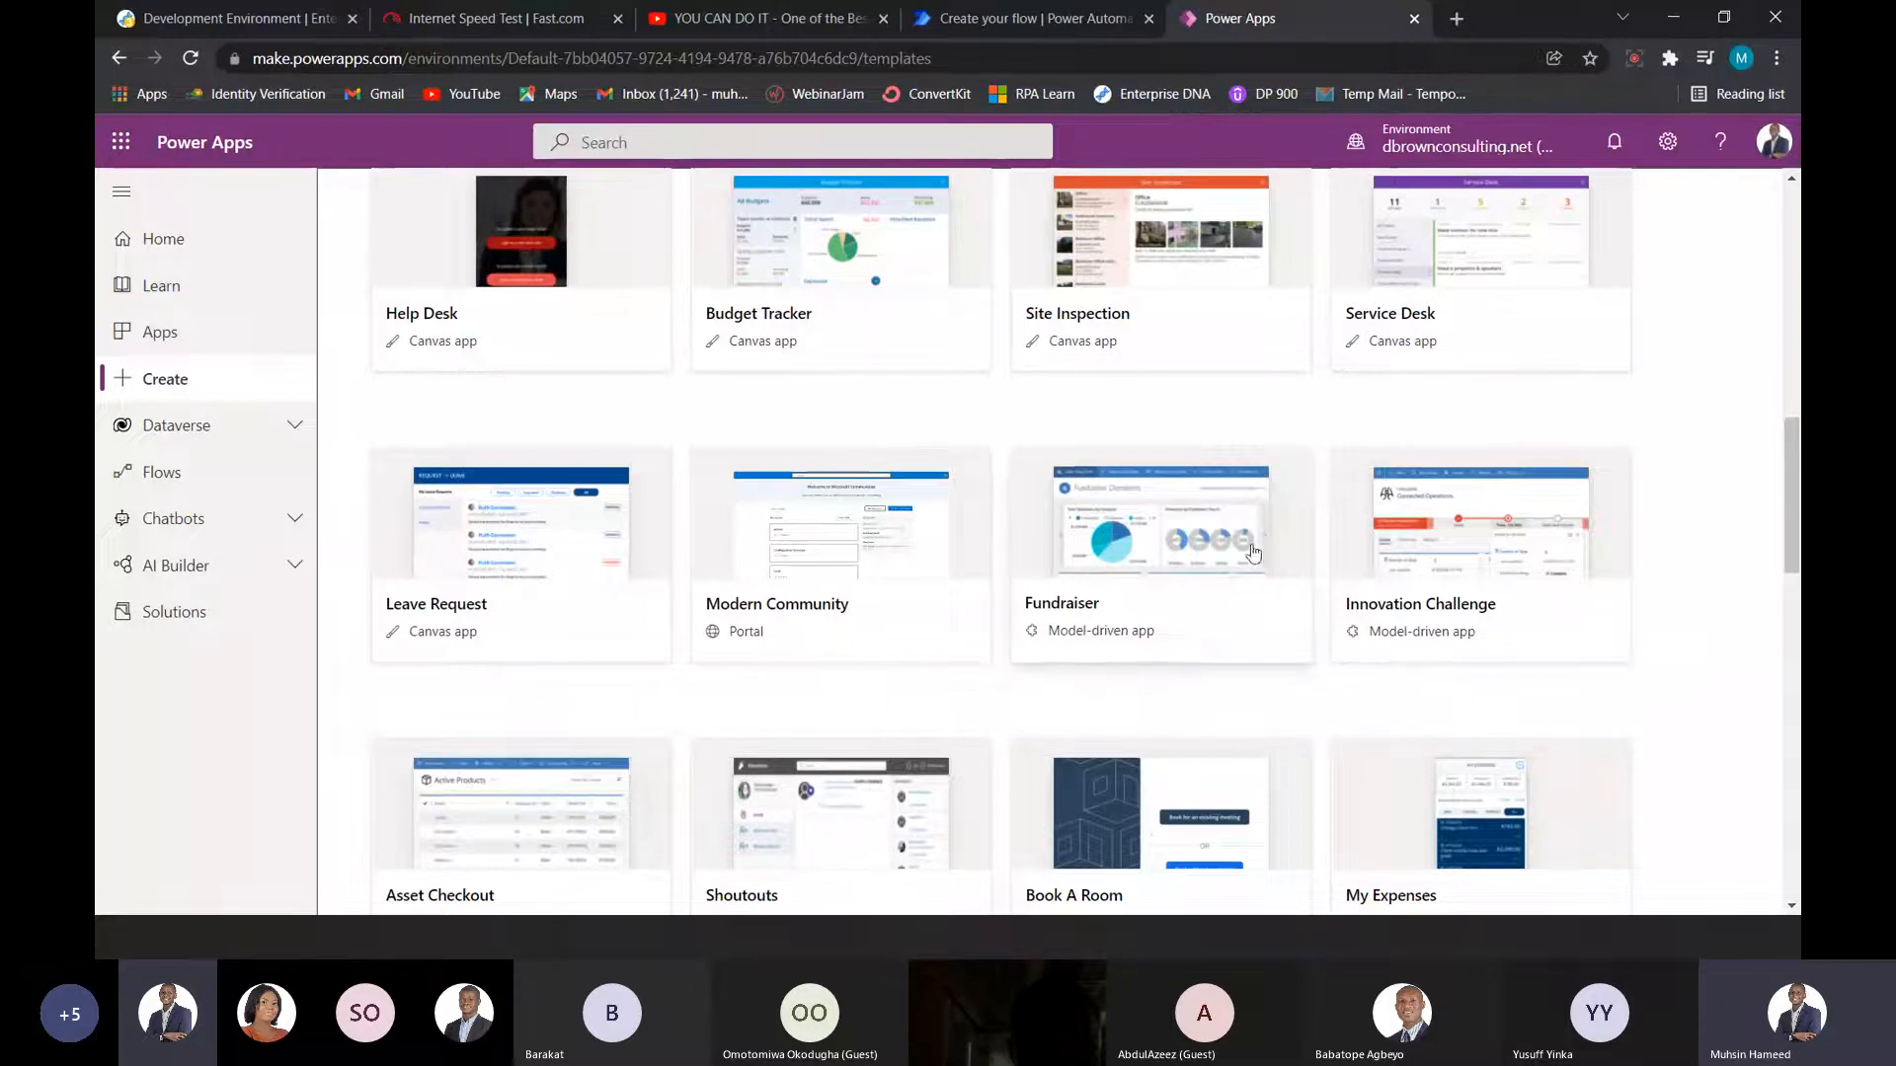
{"action": "scroll", "coordinate": [1145, 661], "scroll_direction": "up", "scroll_amount": 3}
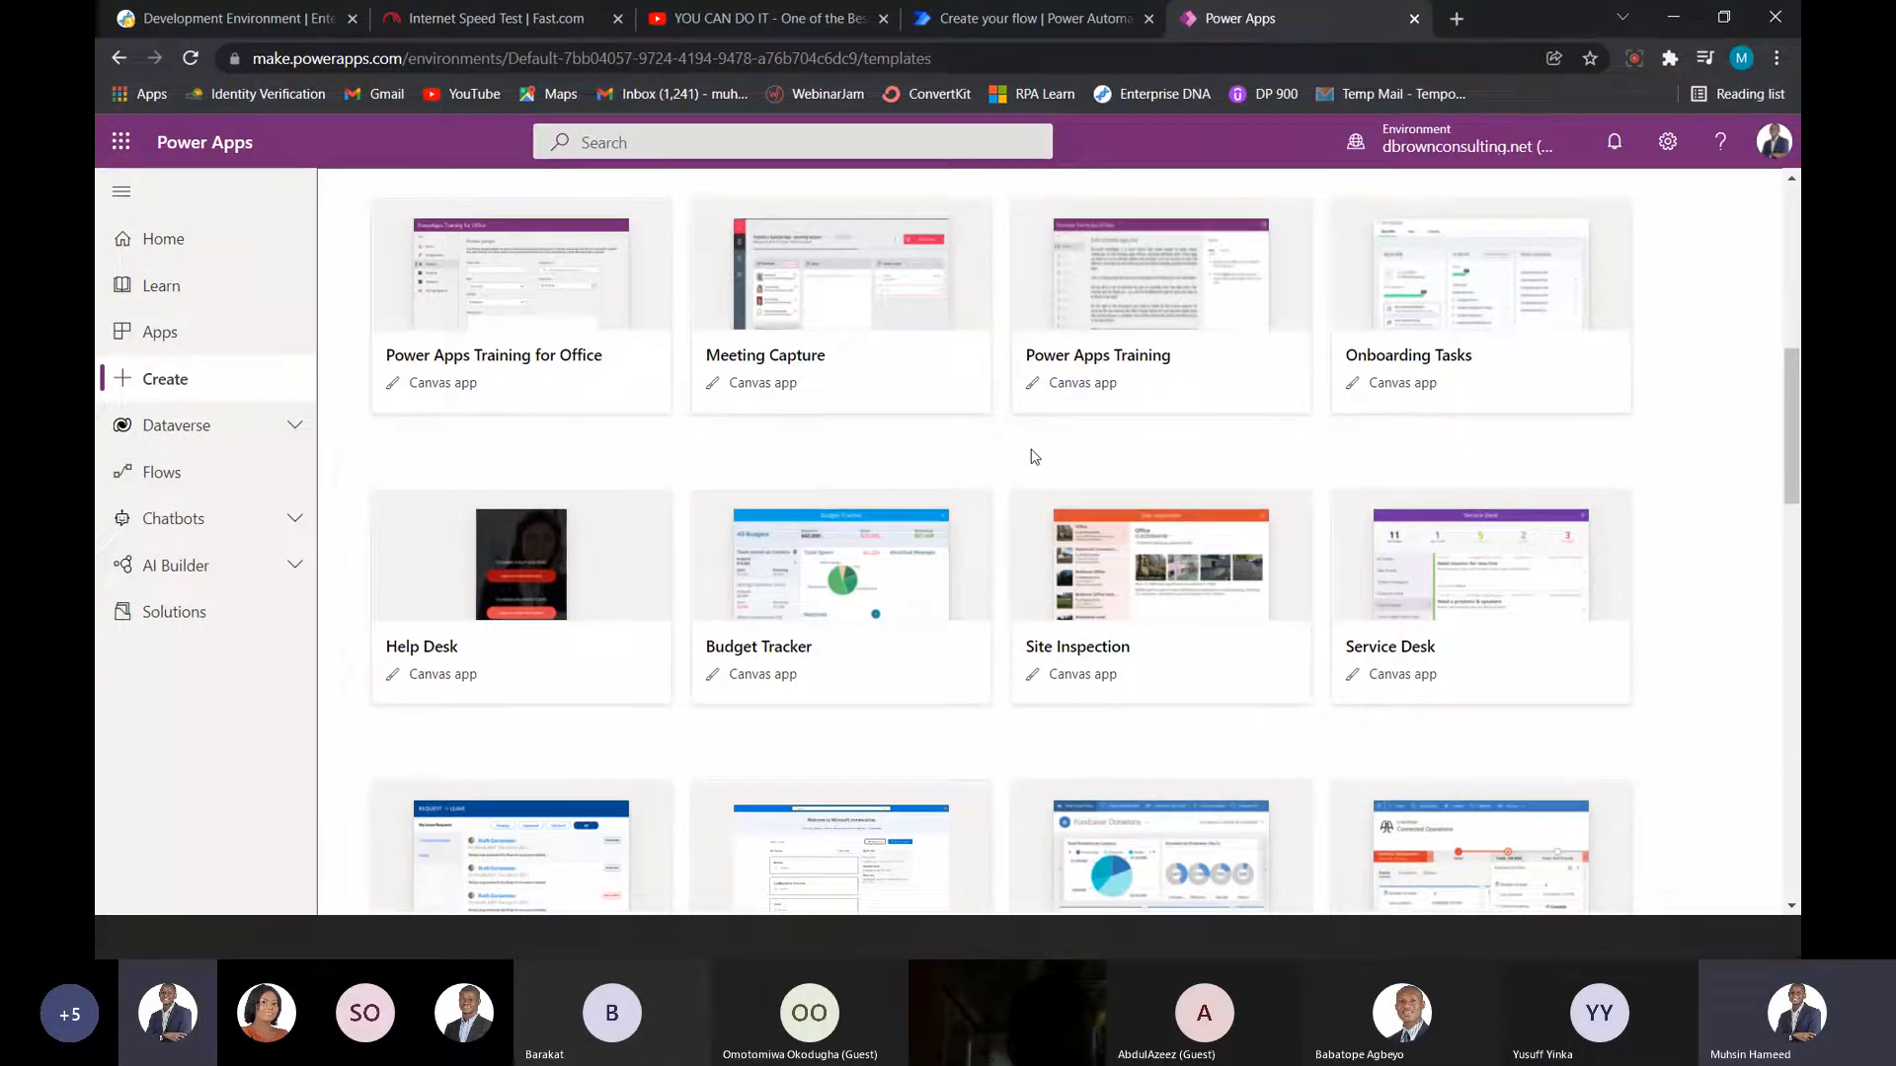
{"action": "scroll", "coordinate": [1033, 456], "scroll_direction": "up", "scroll_amount": 8}
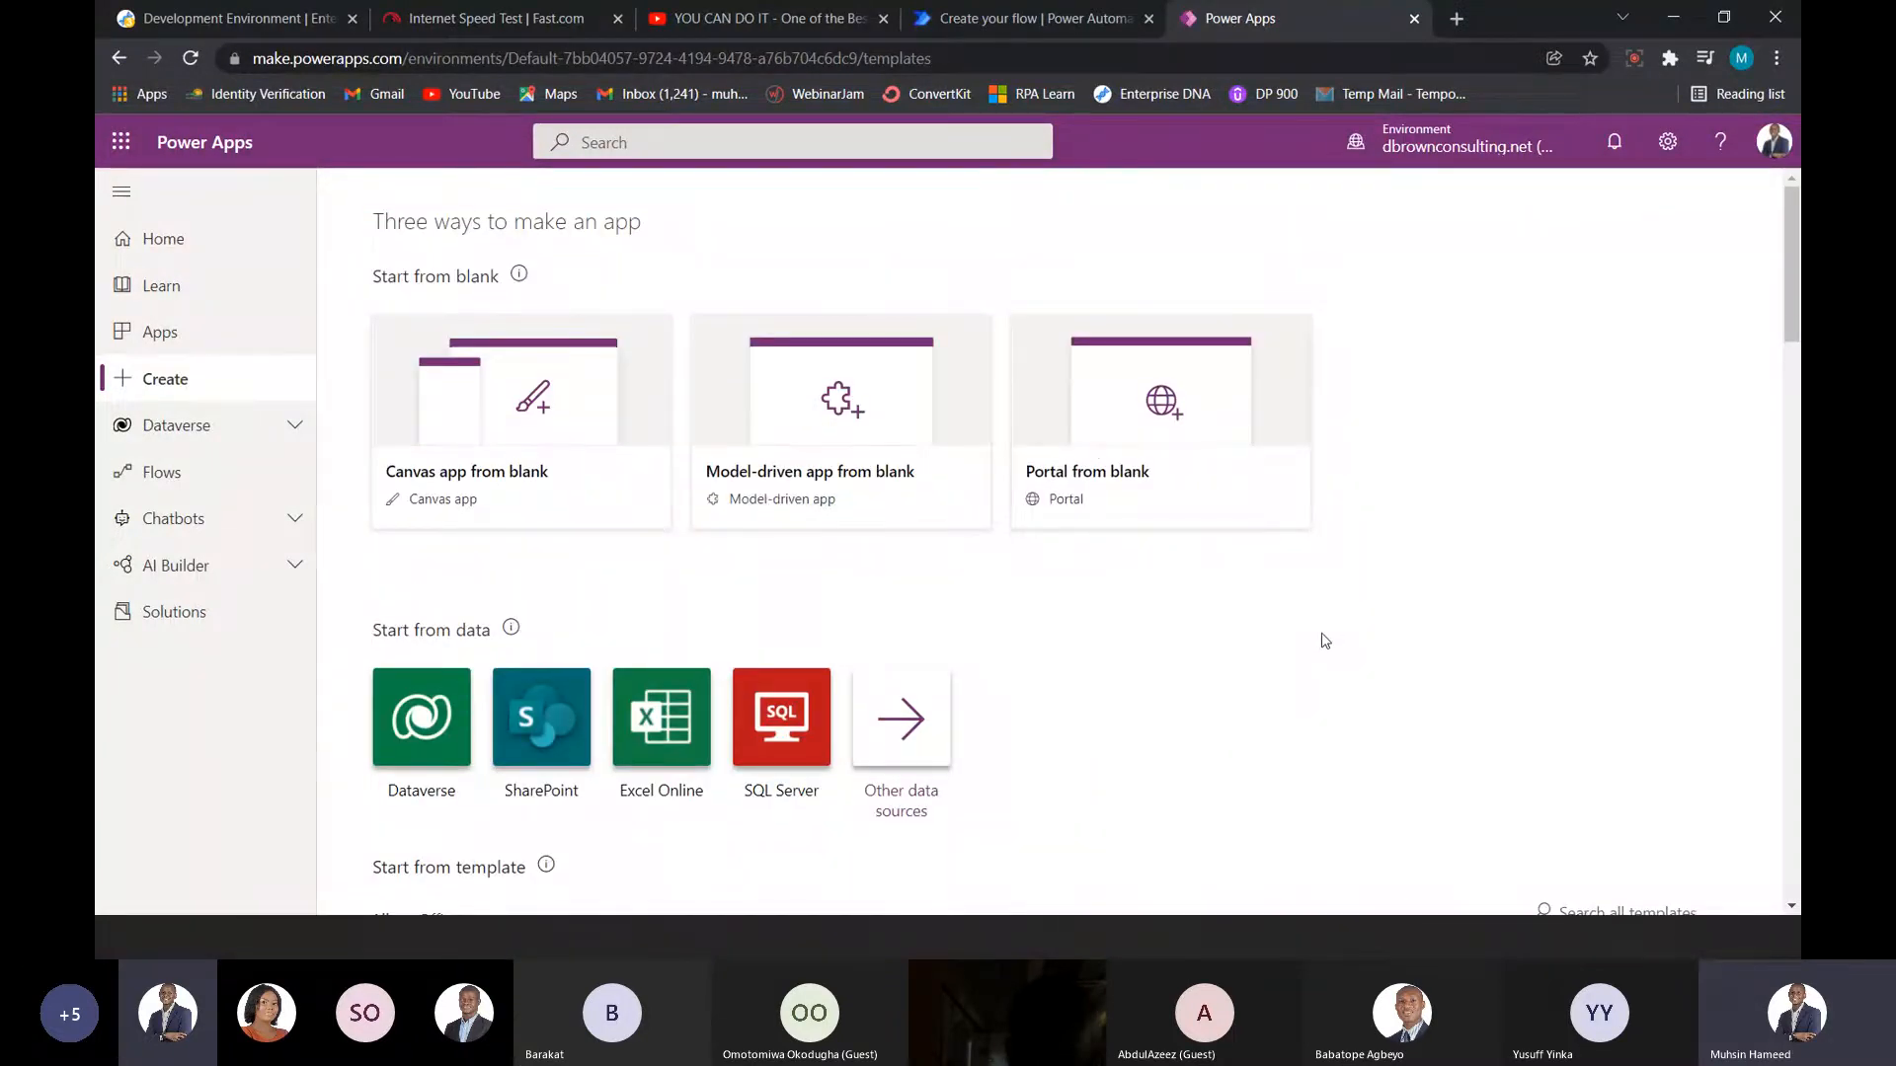
- Highlight the Start from blank and Start from data headings again while reviewing the ways to make an app
{"action": "left_click_drag", "start_coordinate": [541, 276], "coordinate": [359, 282]}
{"action": "left_click_drag", "start_coordinate": [511, 629], "coordinate": [370, 643]}
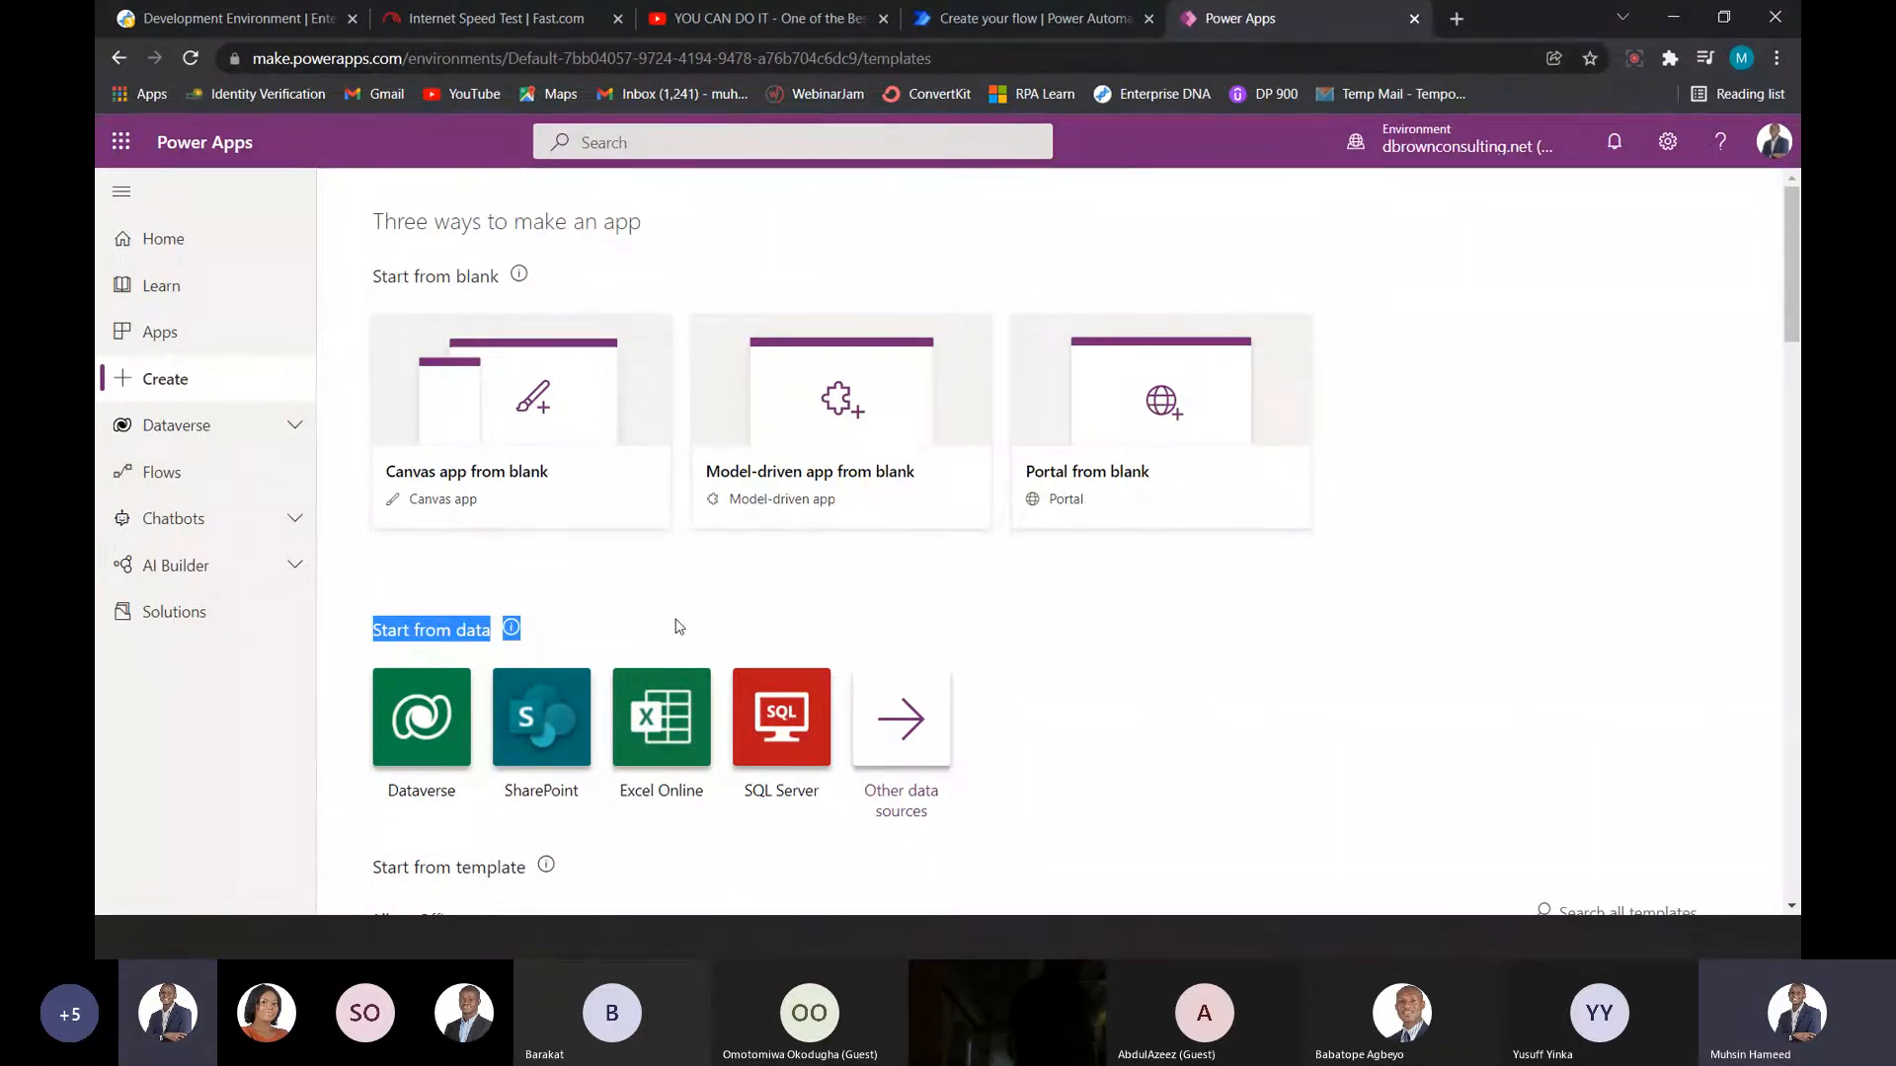
{"action": "scroll", "coordinate": [680, 626], "scroll_direction": "down", "scroll_amount": 3}
{"action": "left_click", "coordinate": [741, 677]}
{"action": "scroll", "coordinate": [763, 661], "scroll_direction": "up", "scroll_amount": 3}
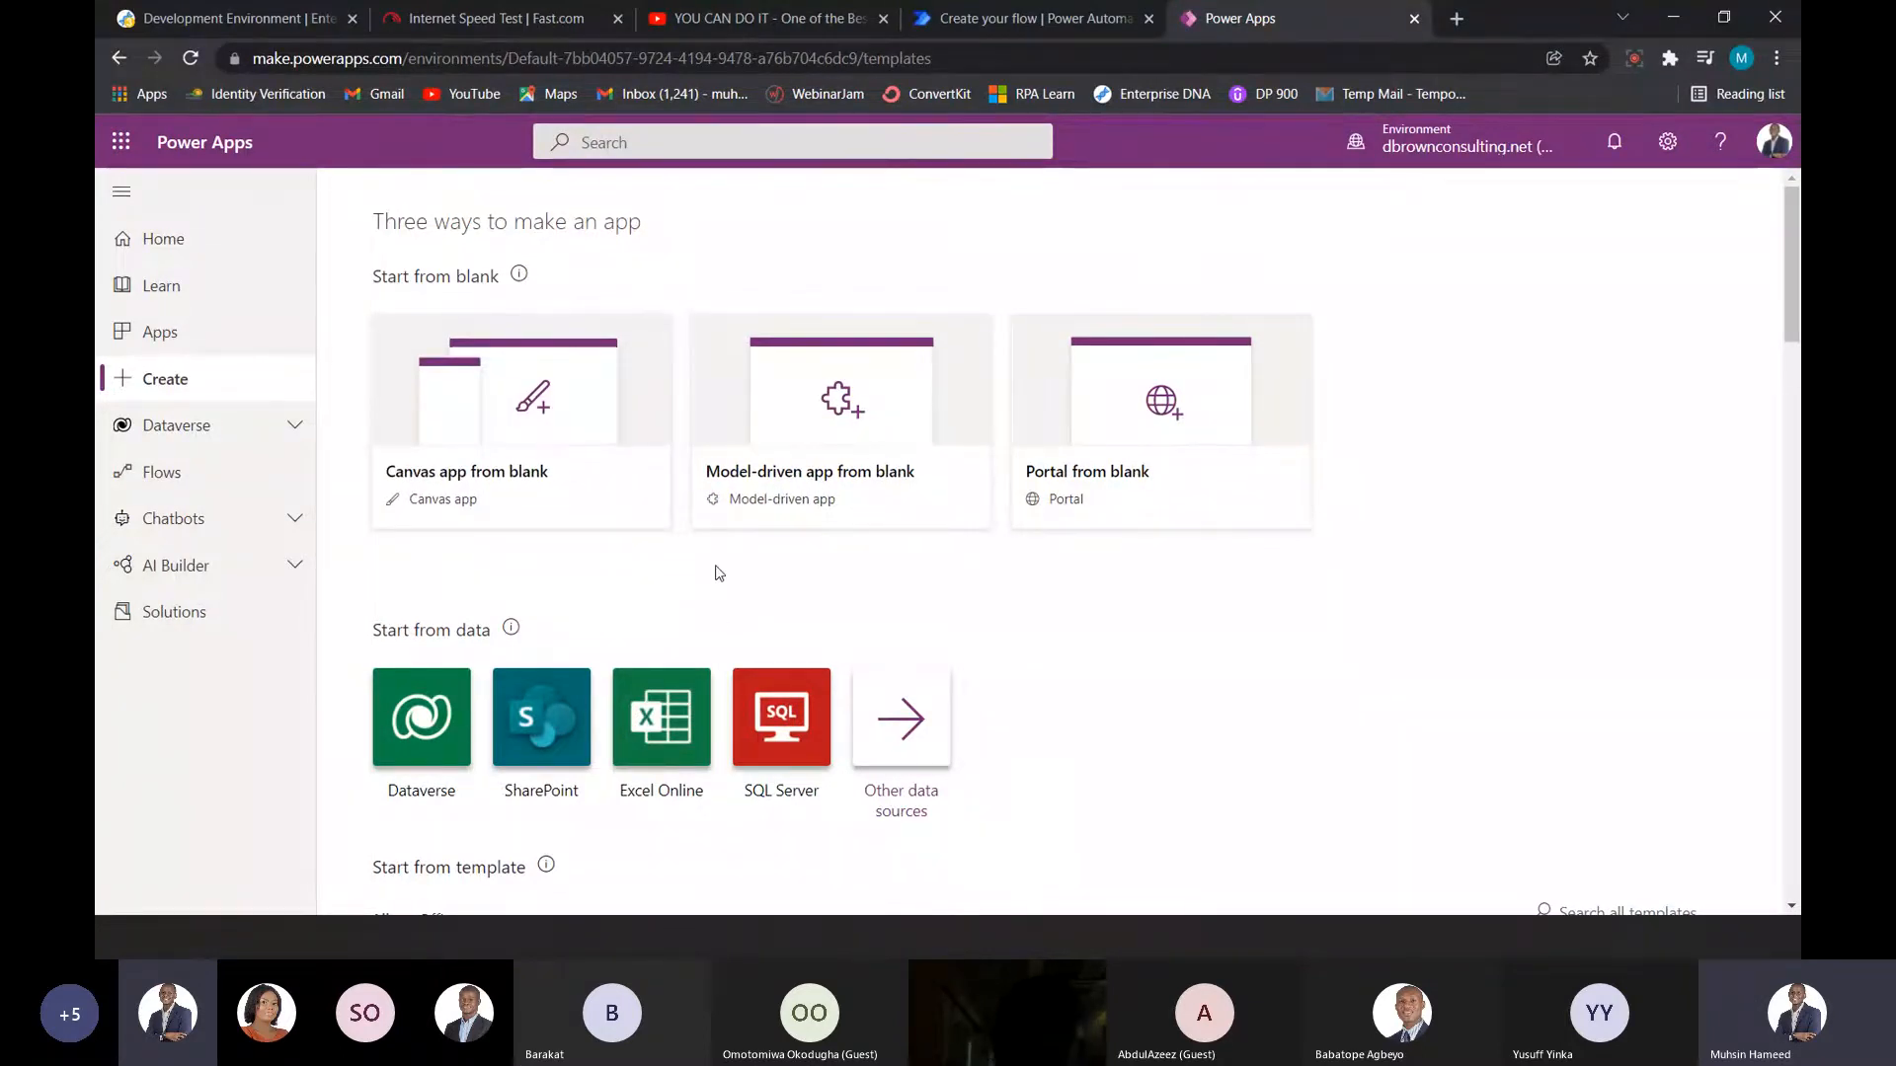
- Expand the Dataverse navigation group and open its Tables page
{"action": "scroll", "coordinate": [555, 553], "scroll_direction": "down", "scroll_amount": 1}
{"action": "left_click_drag", "start_coordinate": [567, 539], "coordinate": [455, 543]}
{"action": "left_click", "coordinate": [613, 516]}
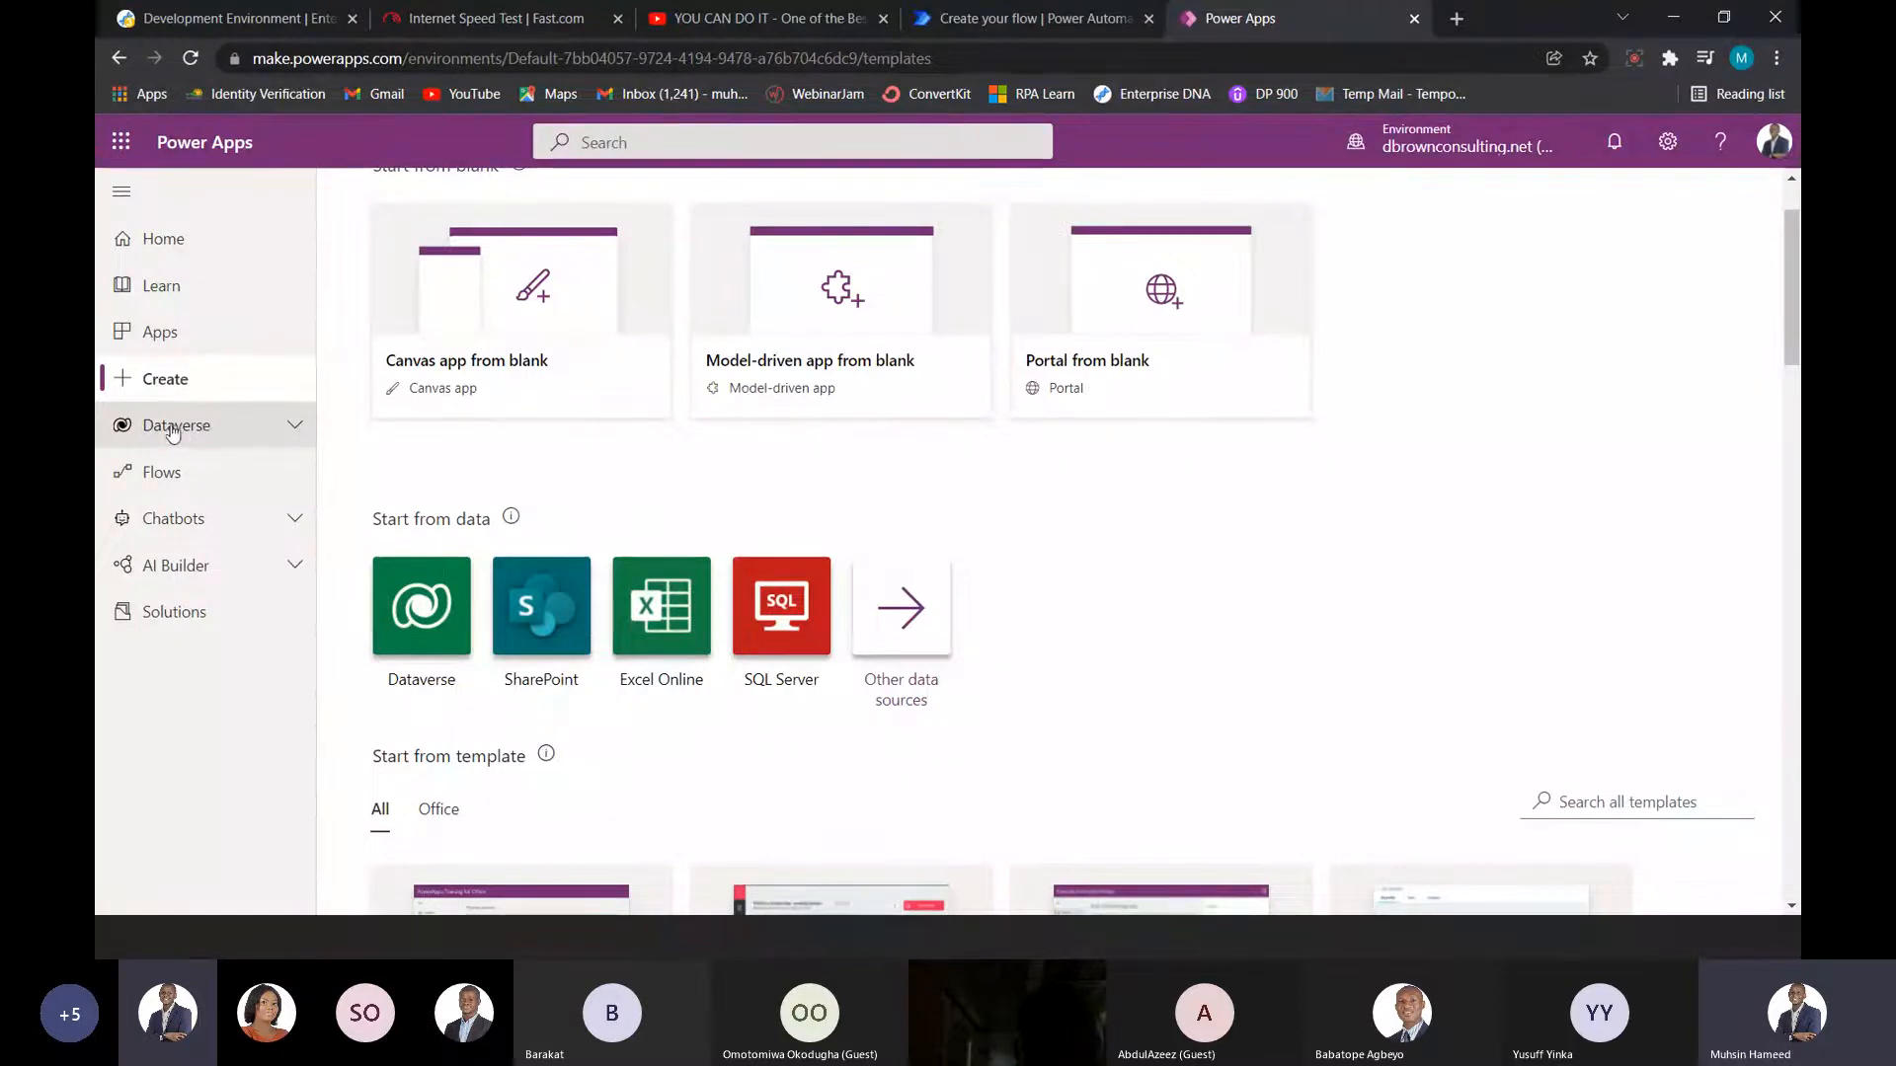
{"action": "left_click", "coordinate": [293, 426]}
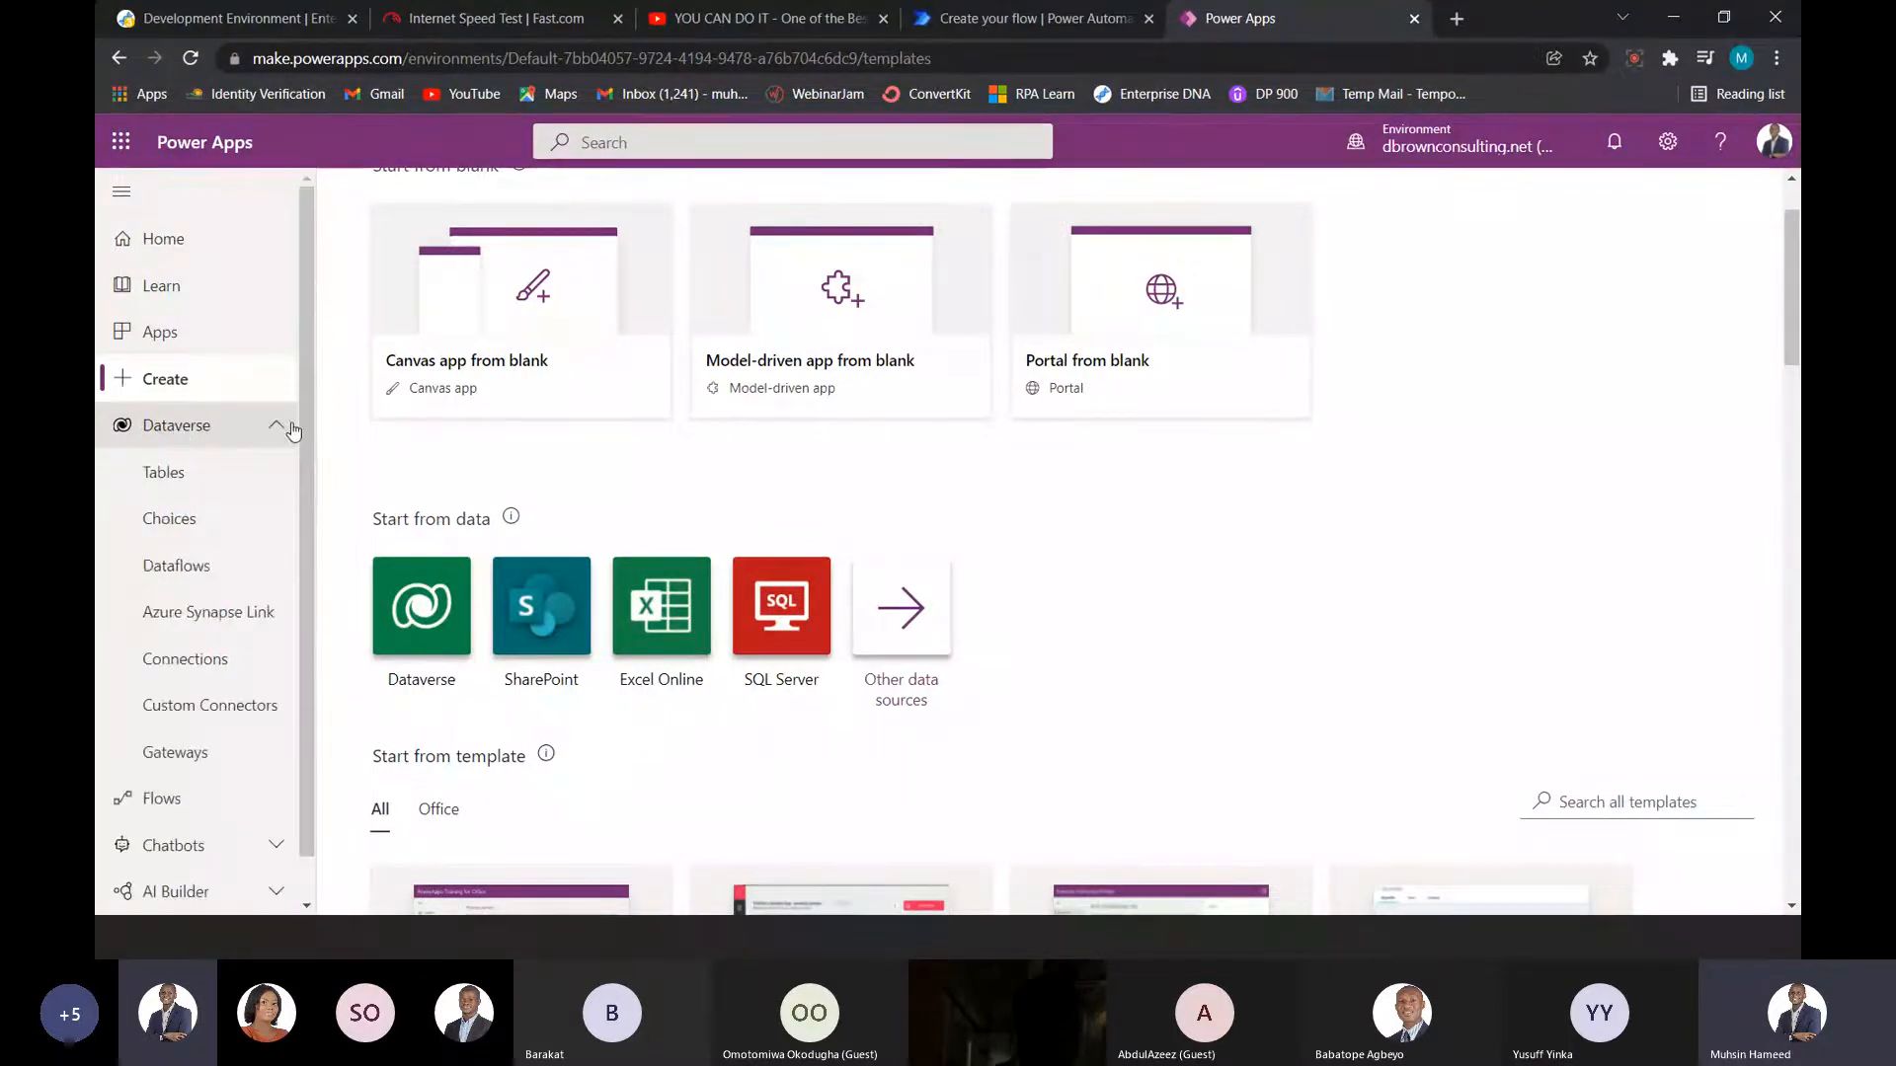
{"action": "left_click", "coordinate": [174, 477]}
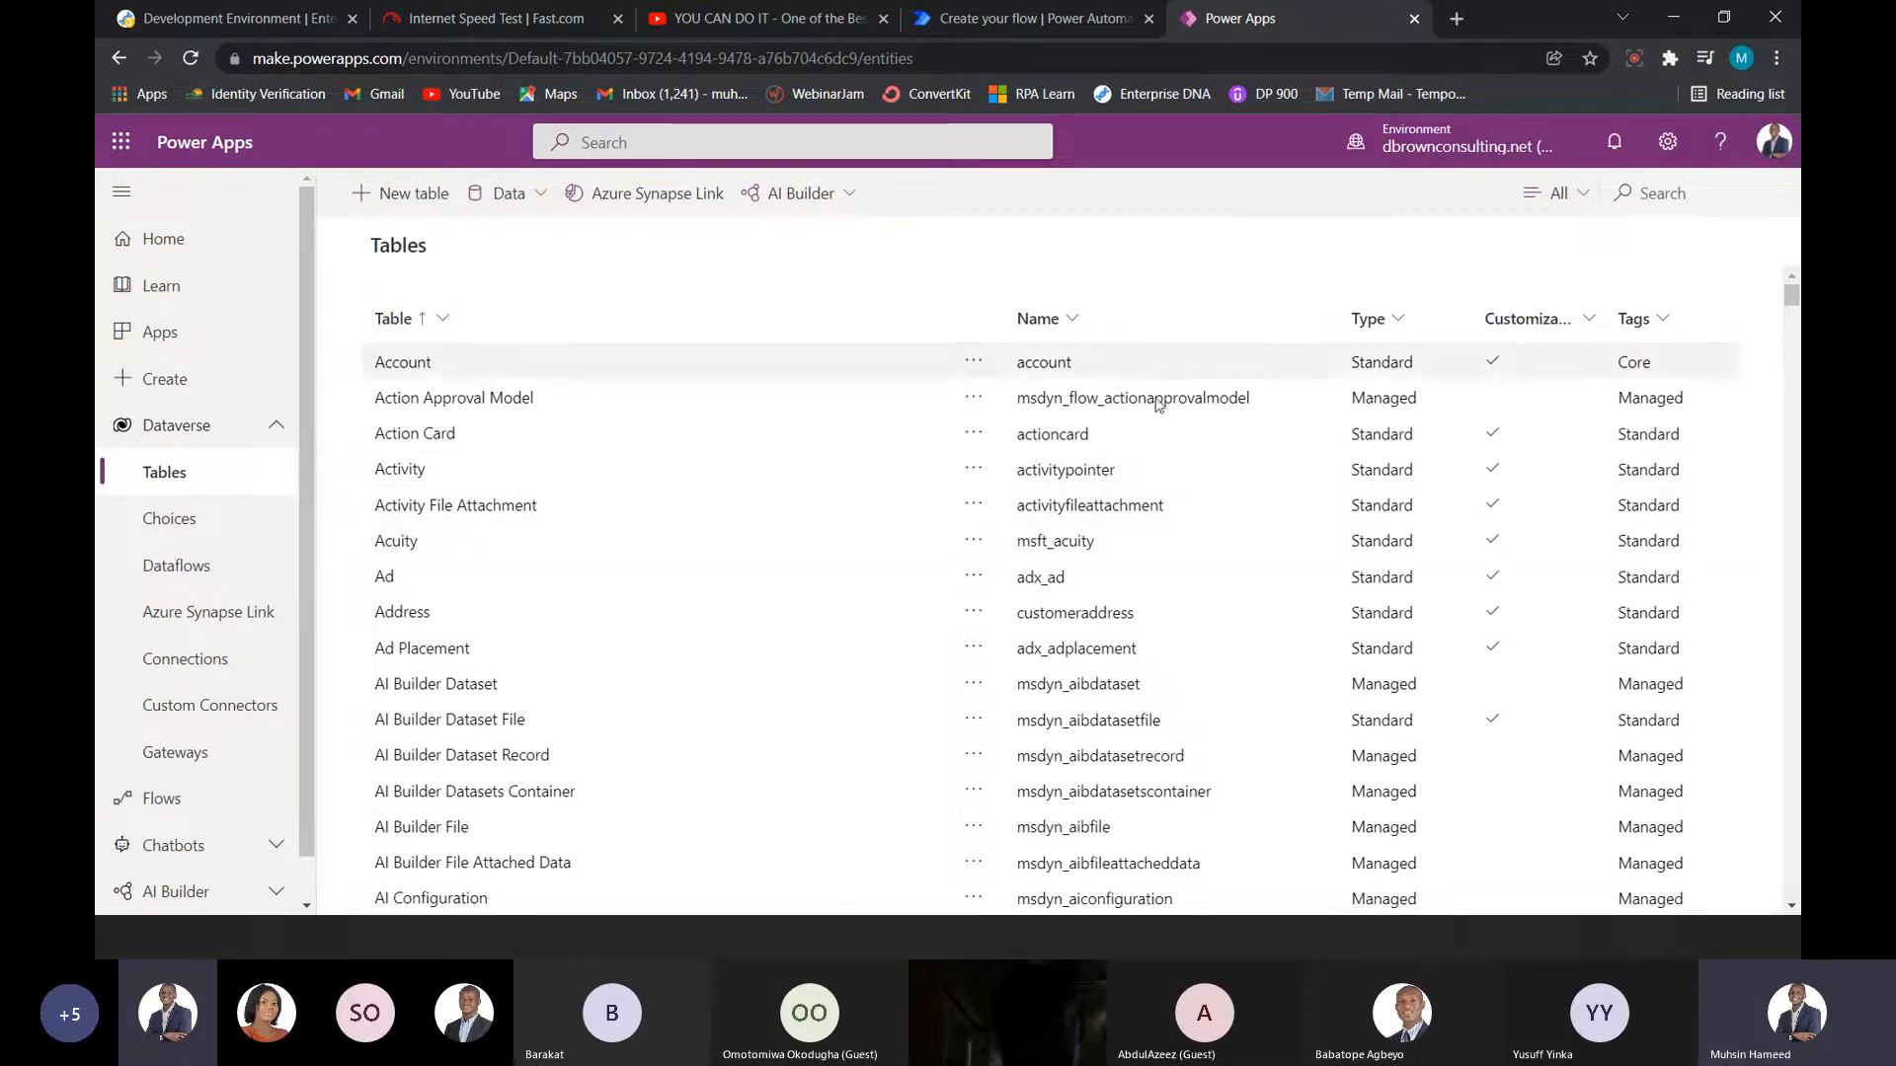
- Start a new Dataverse table with the display name Sales App Table and review its singular and plural display names
{"action": "left_click", "coordinate": [426, 196]}
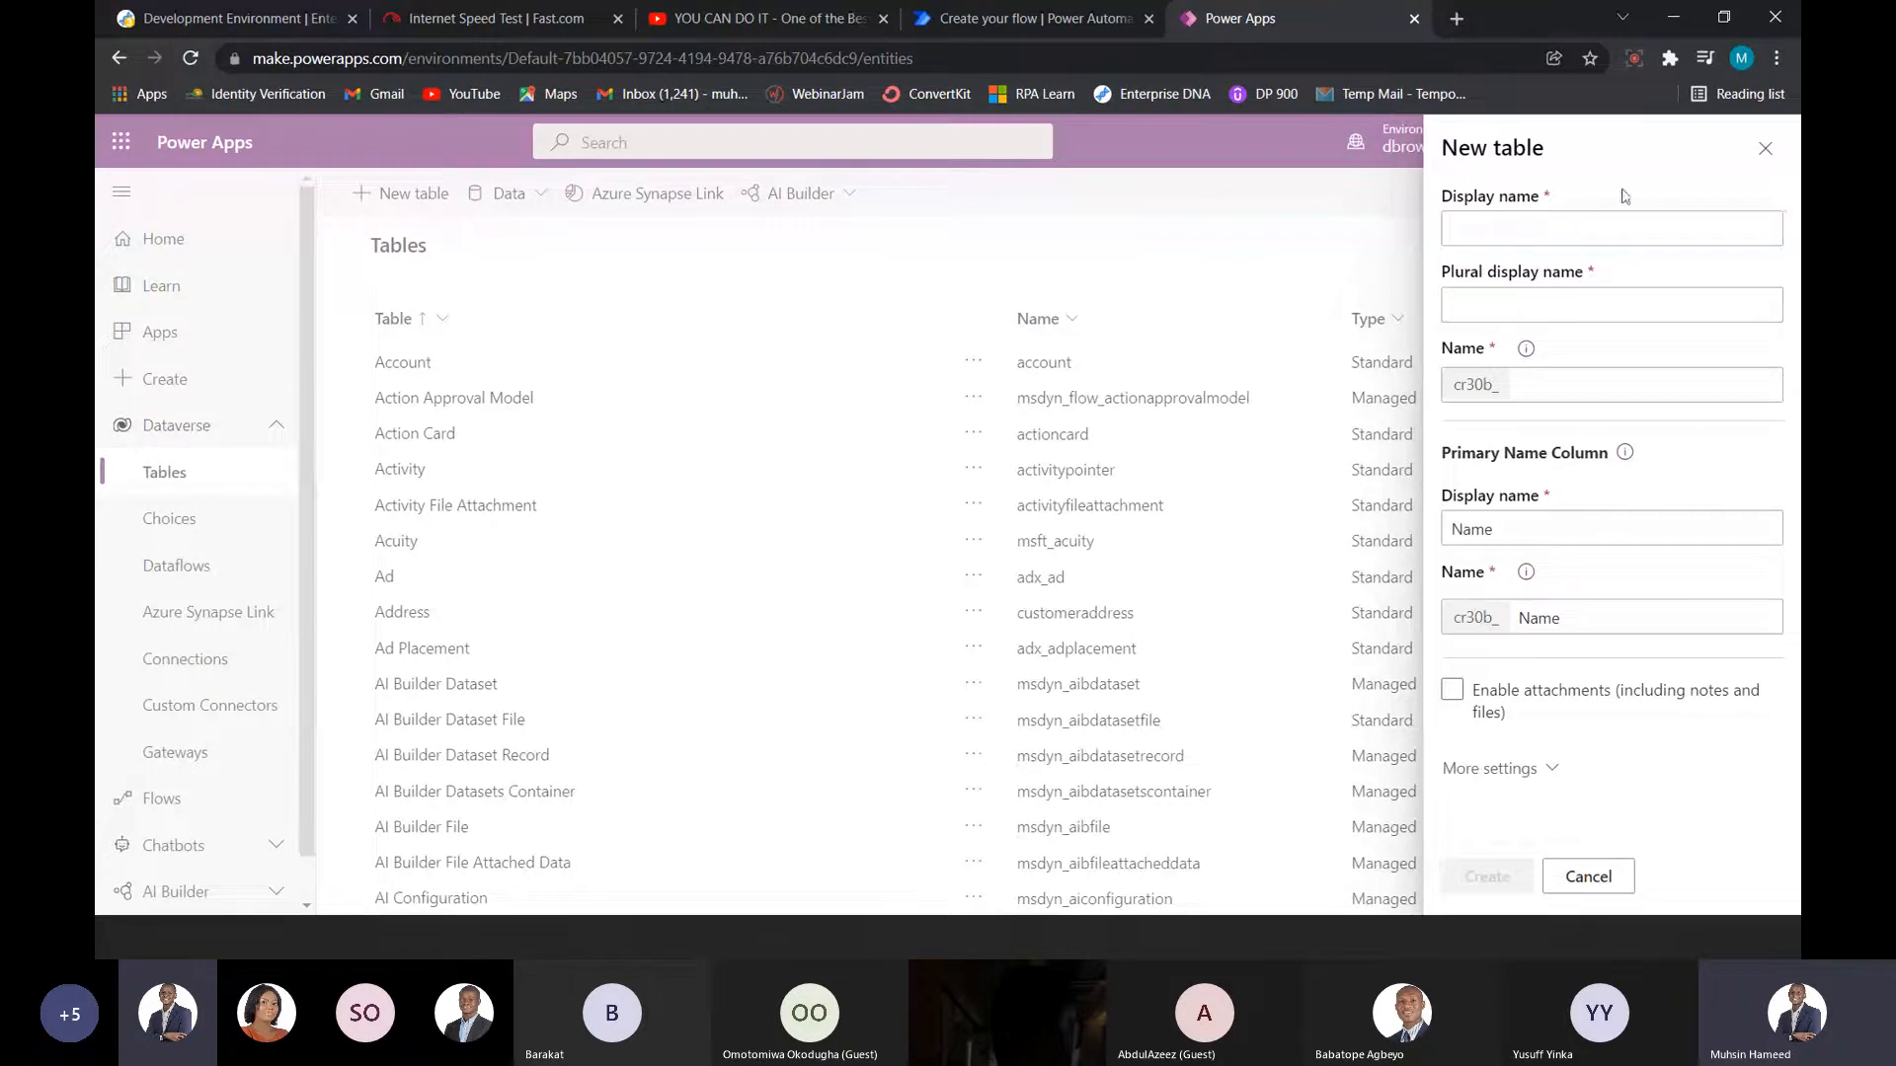
{"action": "left_click", "coordinate": [1580, 227]}
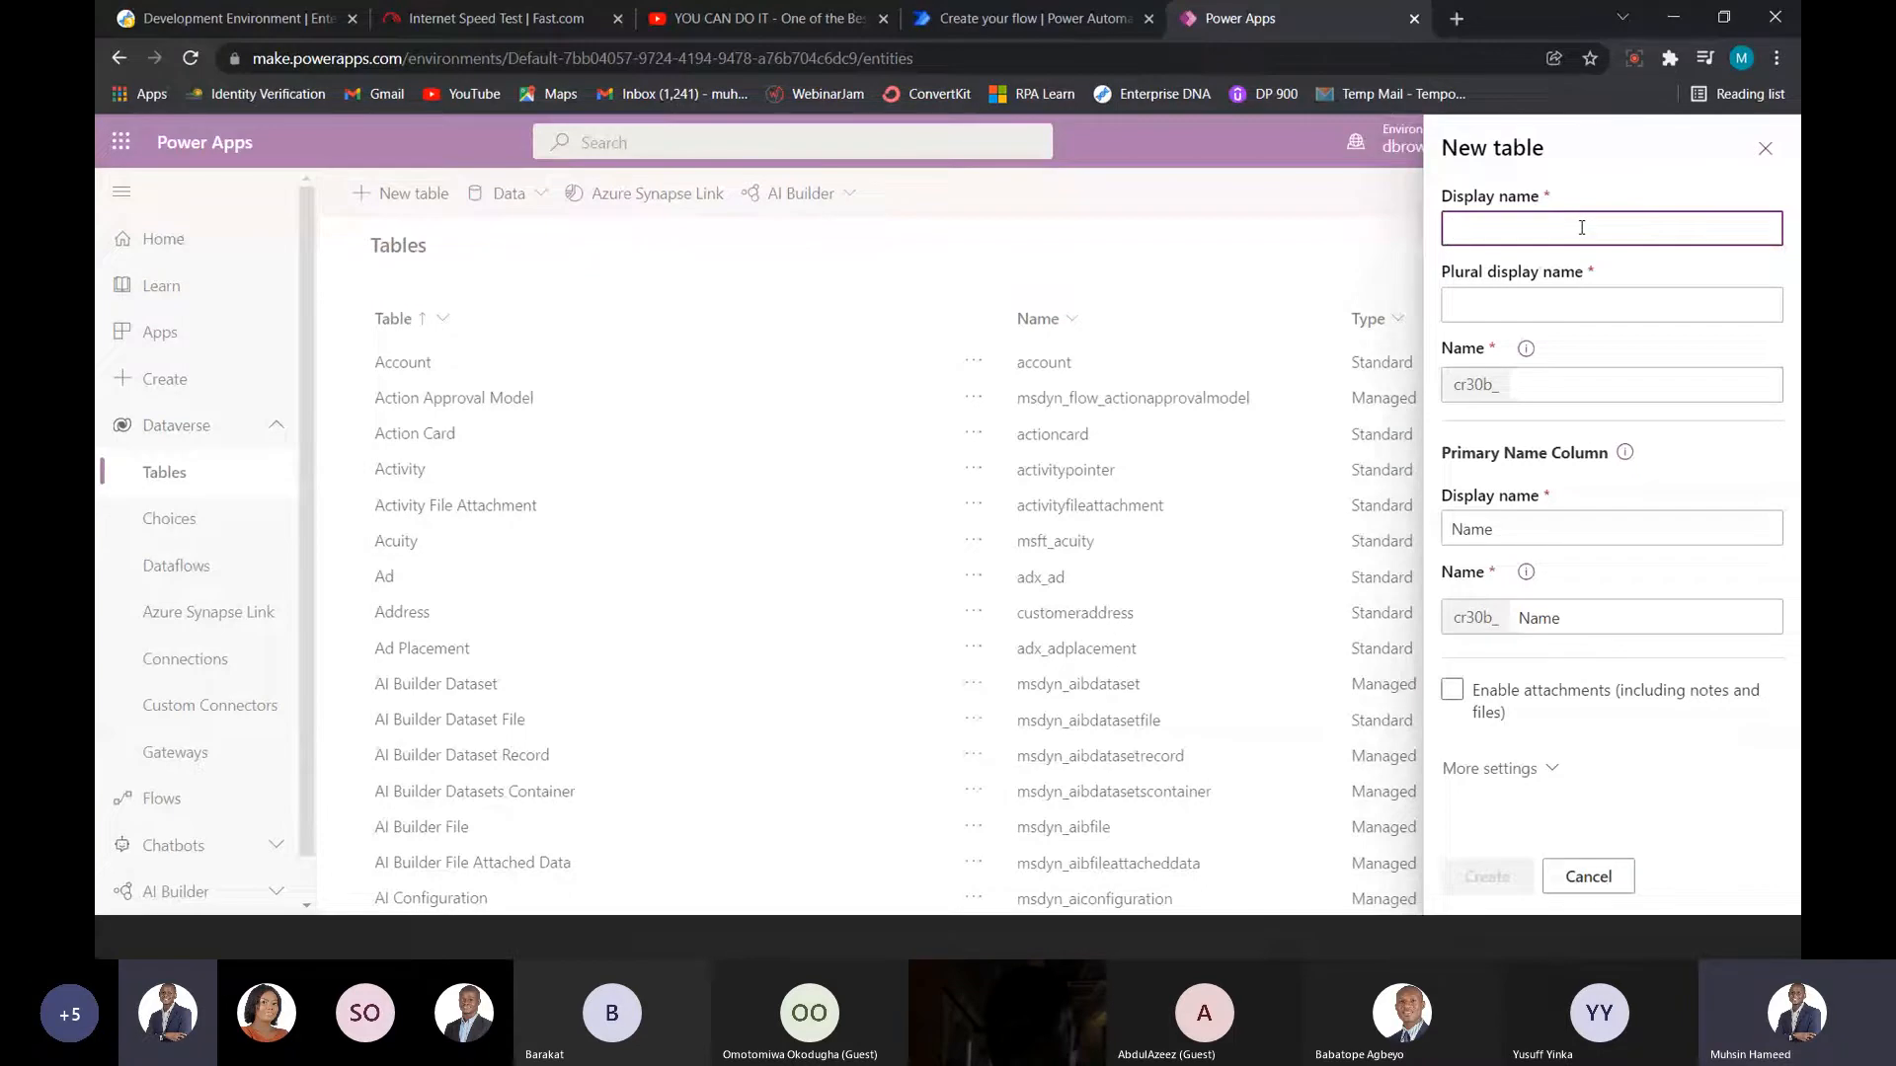
{"action": "type", "text": "SalesA"}
{"action": "type", "text": "App "}
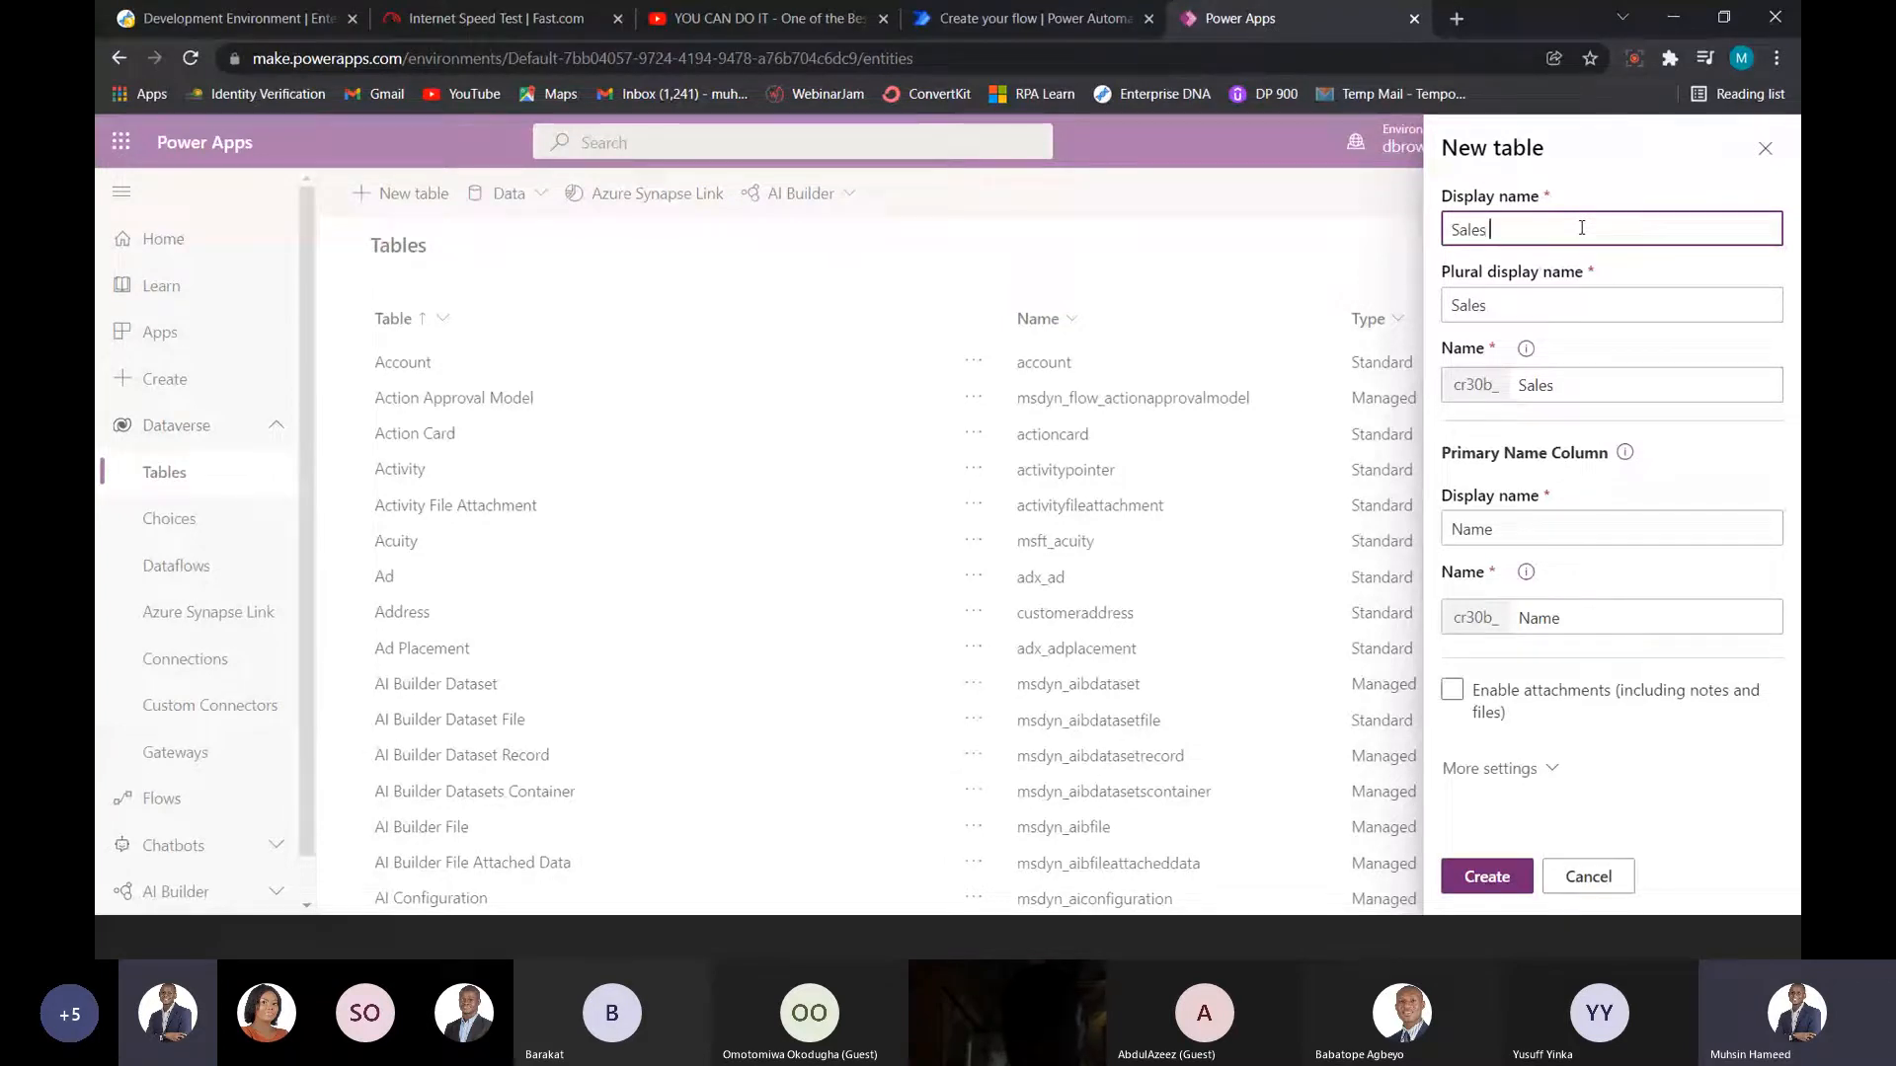
{"action": "type", "text": "Table"}
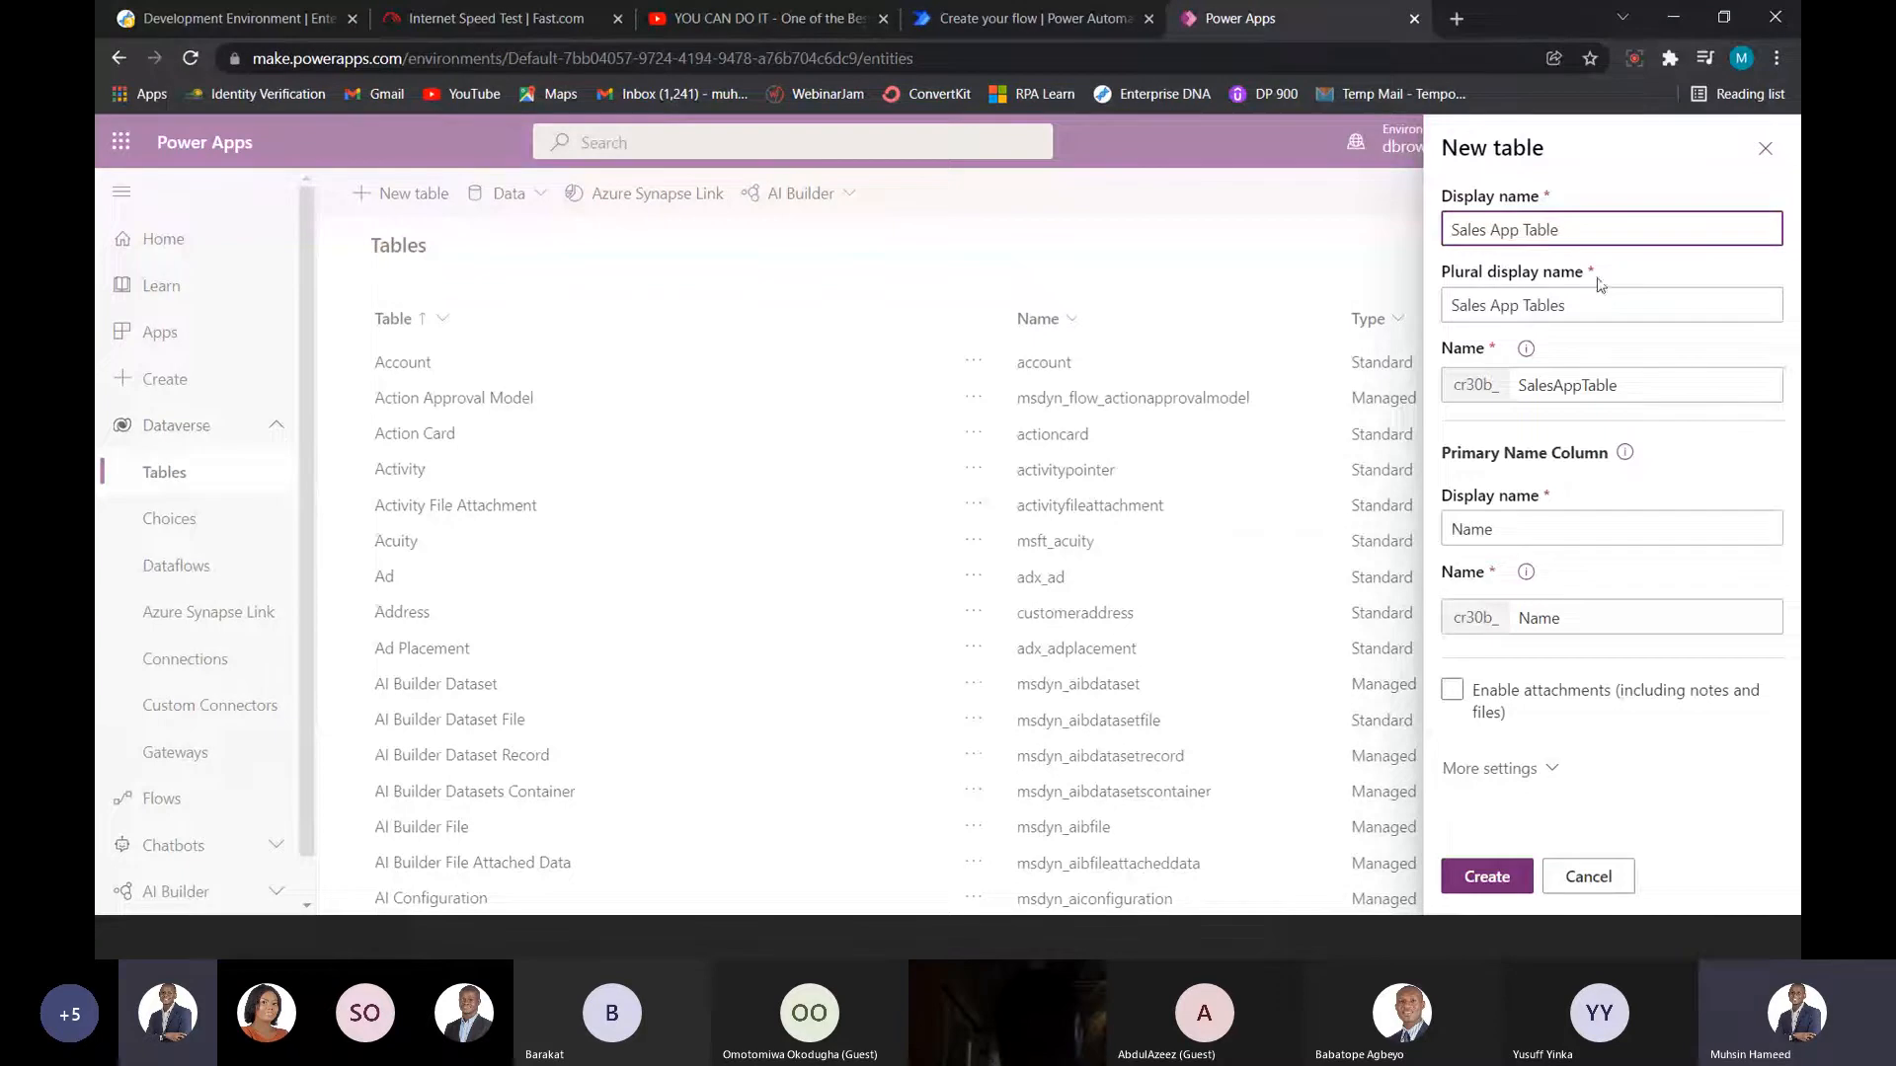
{"action": "left_click_drag", "start_coordinate": [1581, 240], "coordinate": [1444, 232]}
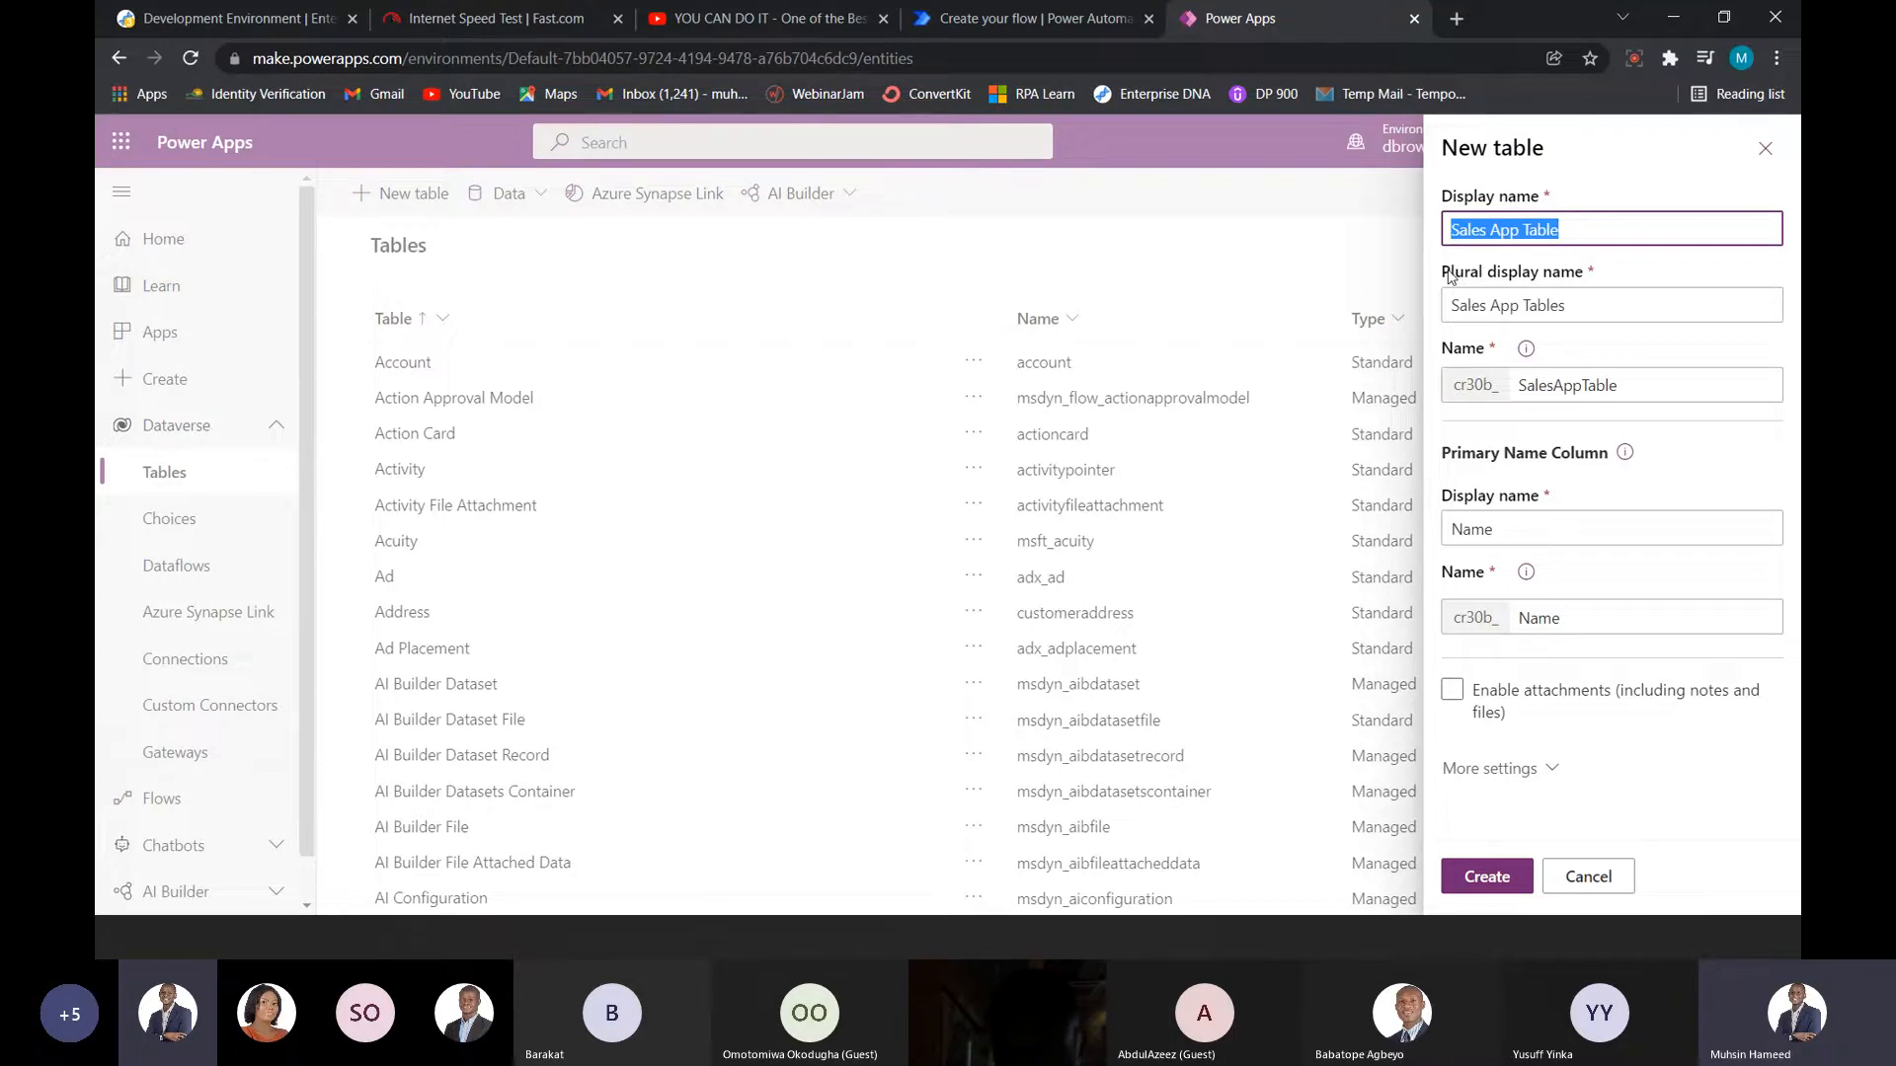
{"action": "left_click", "coordinate": [1557, 304]}
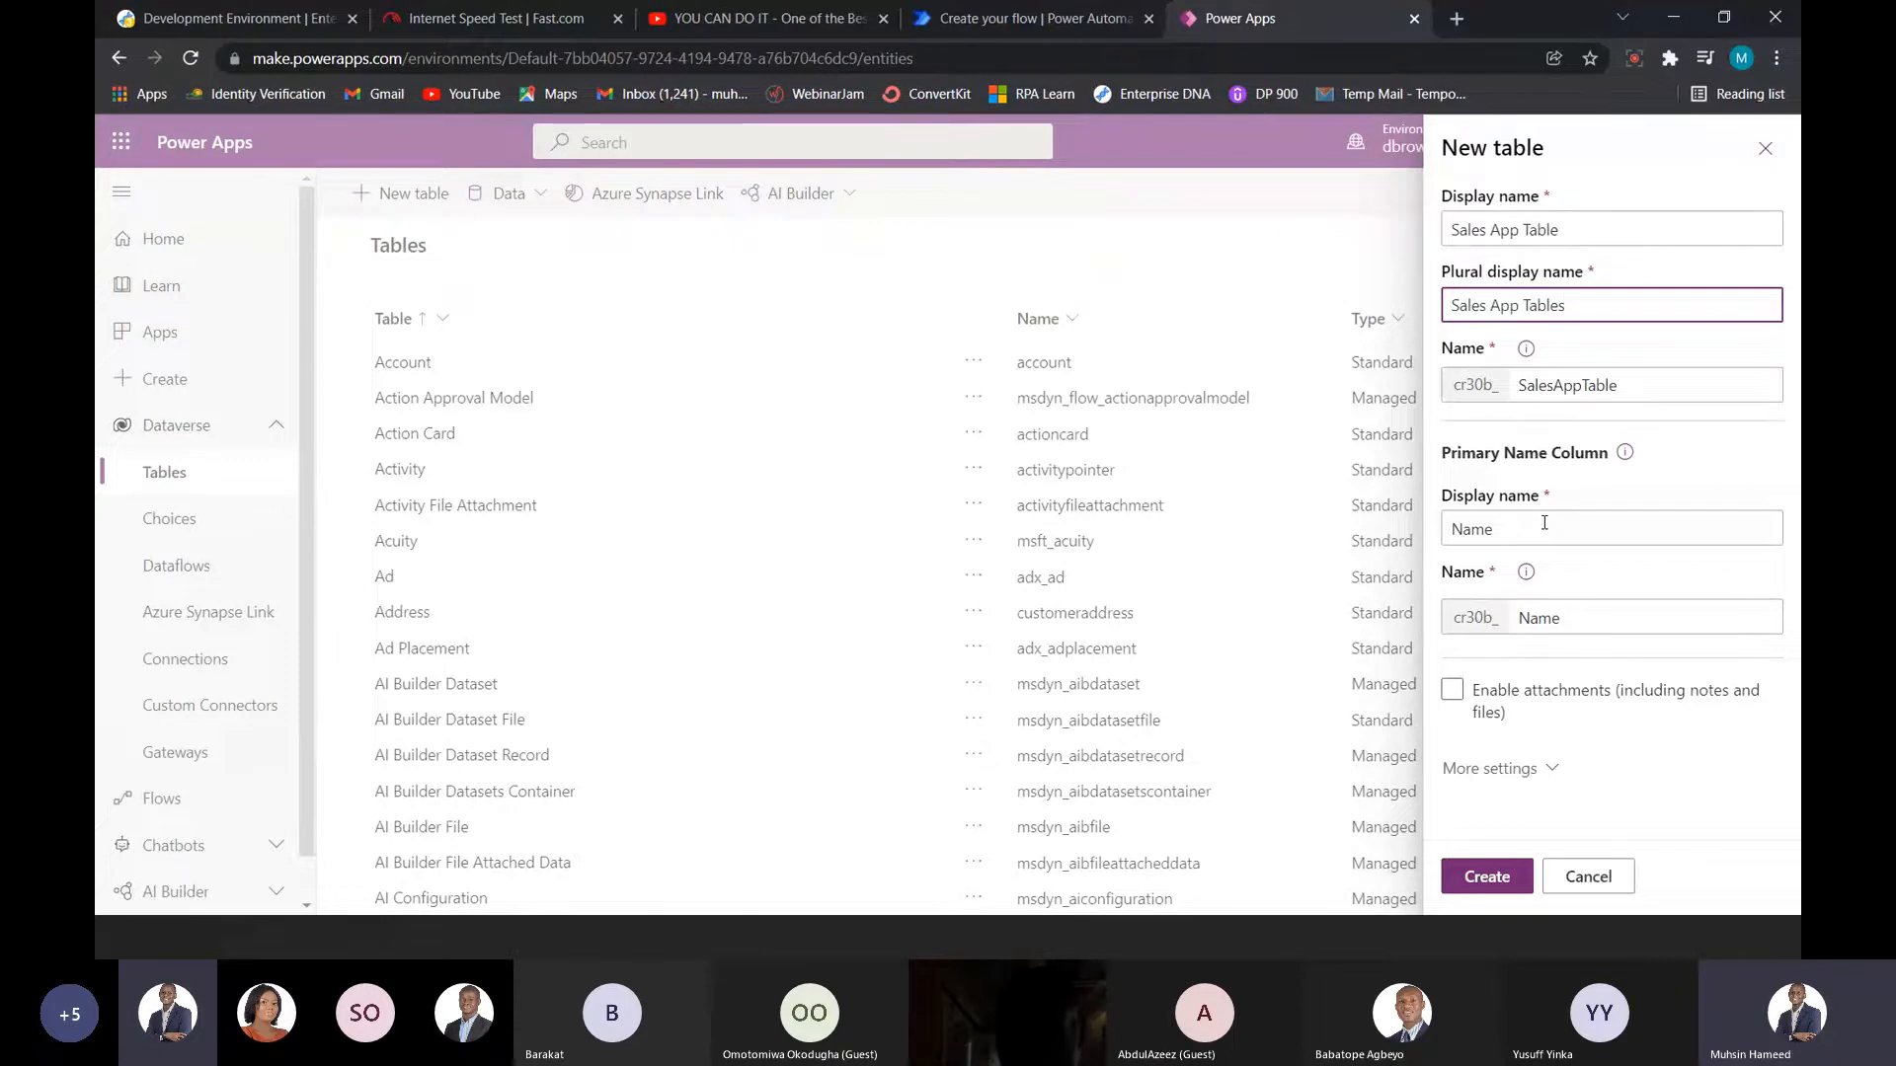
- Switch to the Excel workbook and enter the formula =B4+1 in cell B5 of the S/No column
{"action": "key", "text": "alt+Tab"}
{"action": "key", "text": "alt+Tab"}
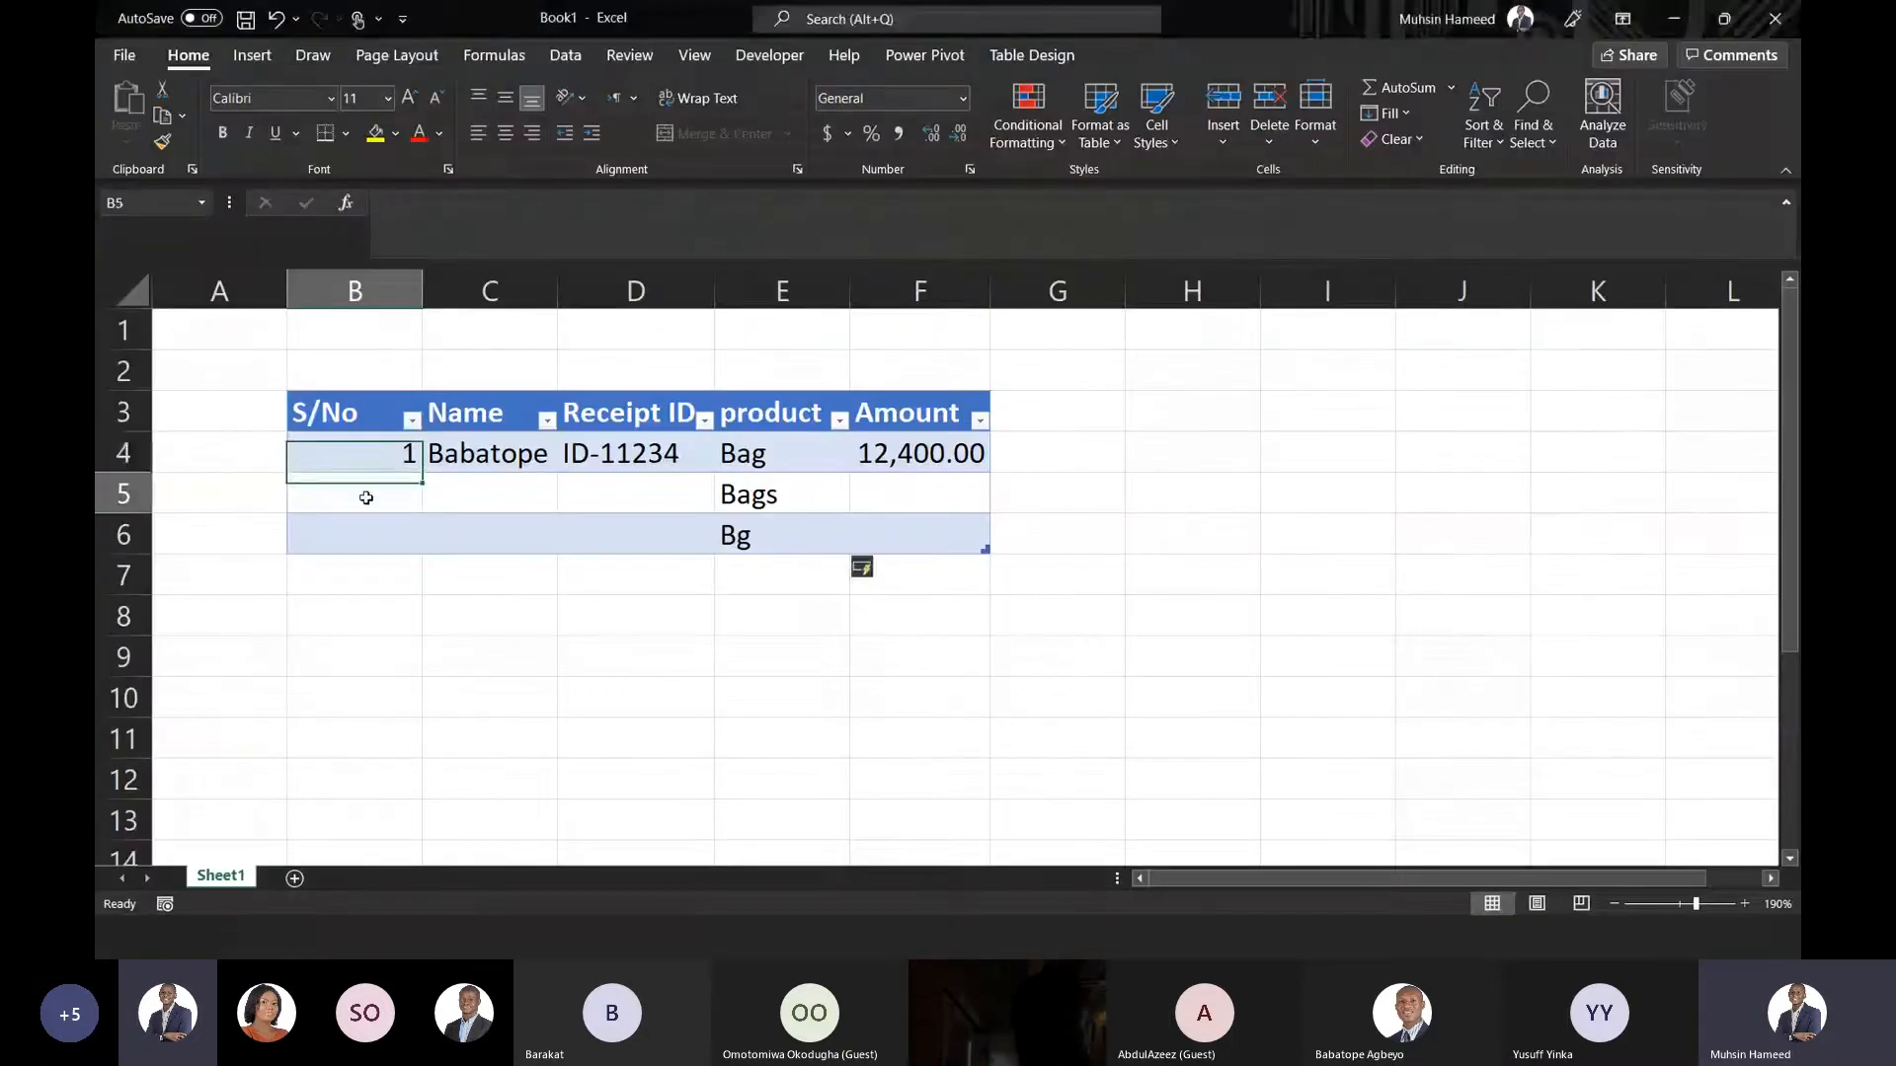
{"action": "key", "text": "shift+Up"}
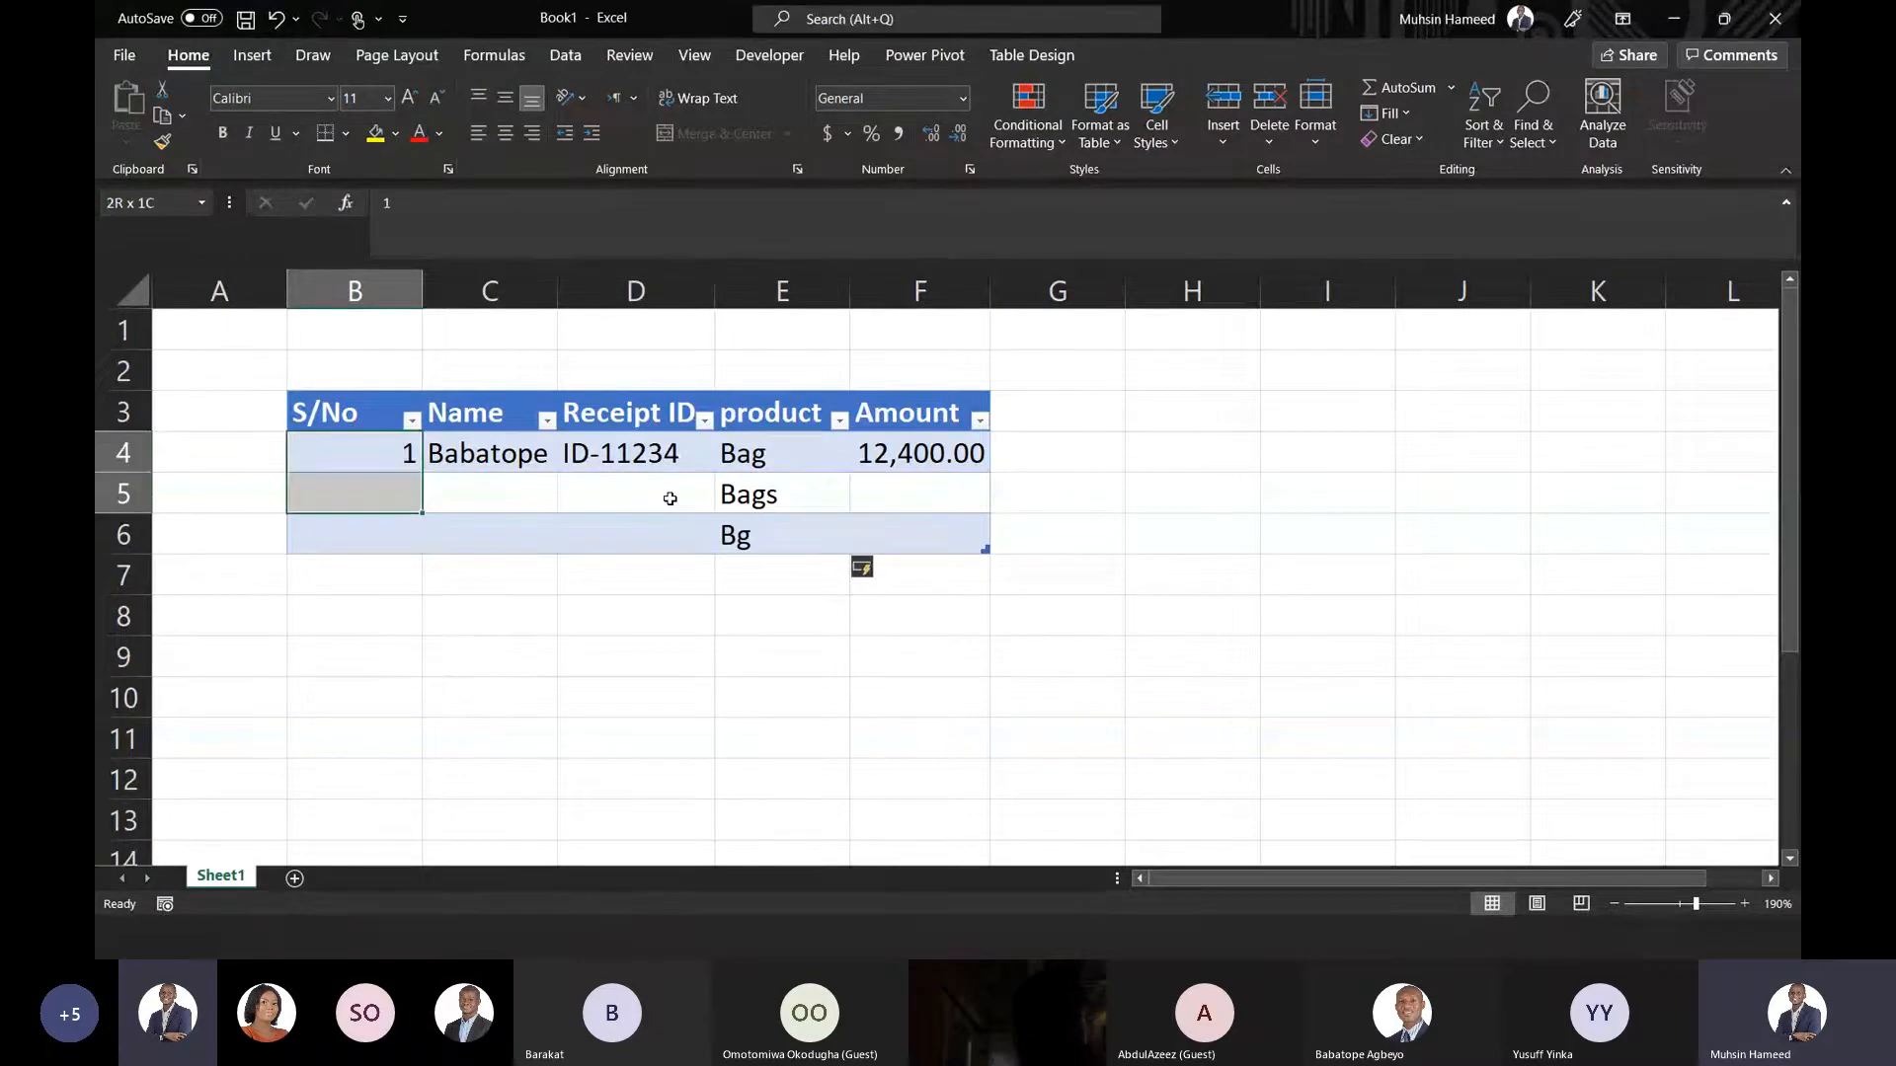
{"action": "key", "text": "shift+Down"}
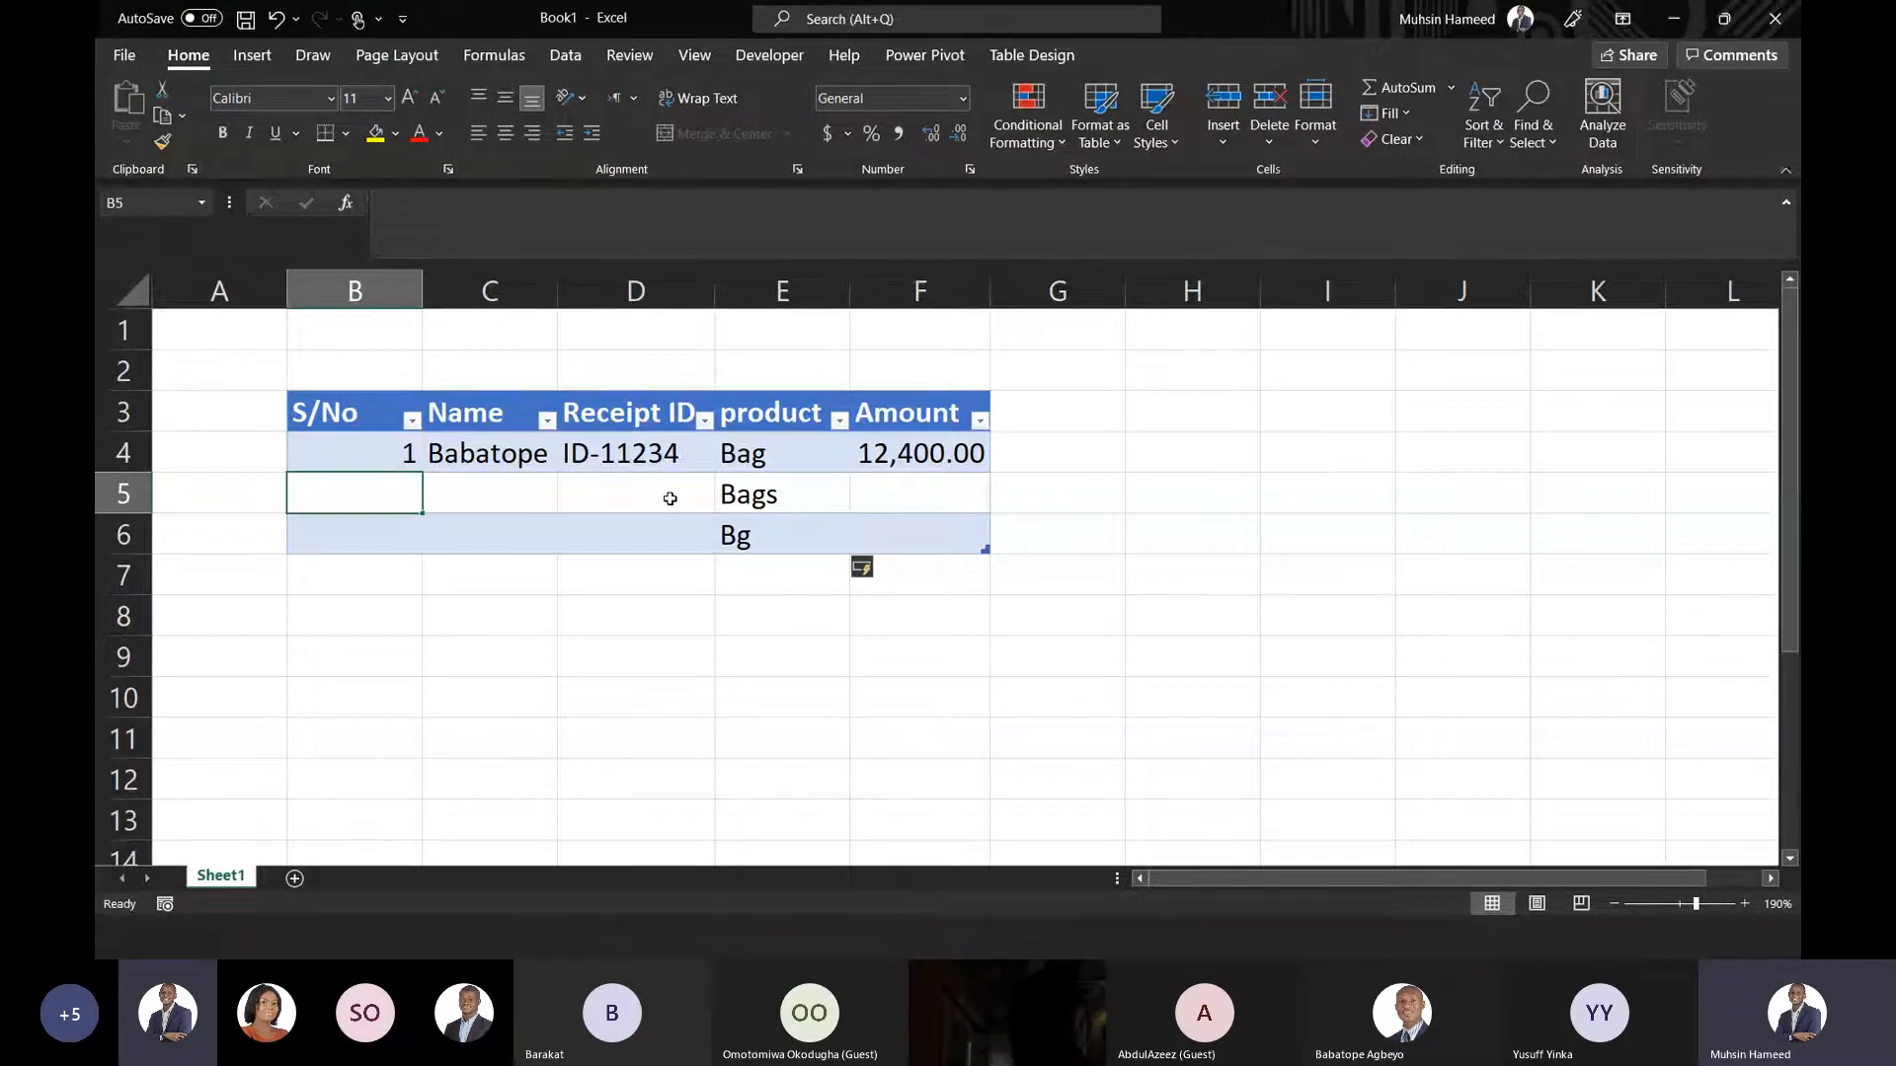
{"action": "type", "text": "="}
{"action": "key", "text": "Up"}
{"action": "type", "text": "+"}
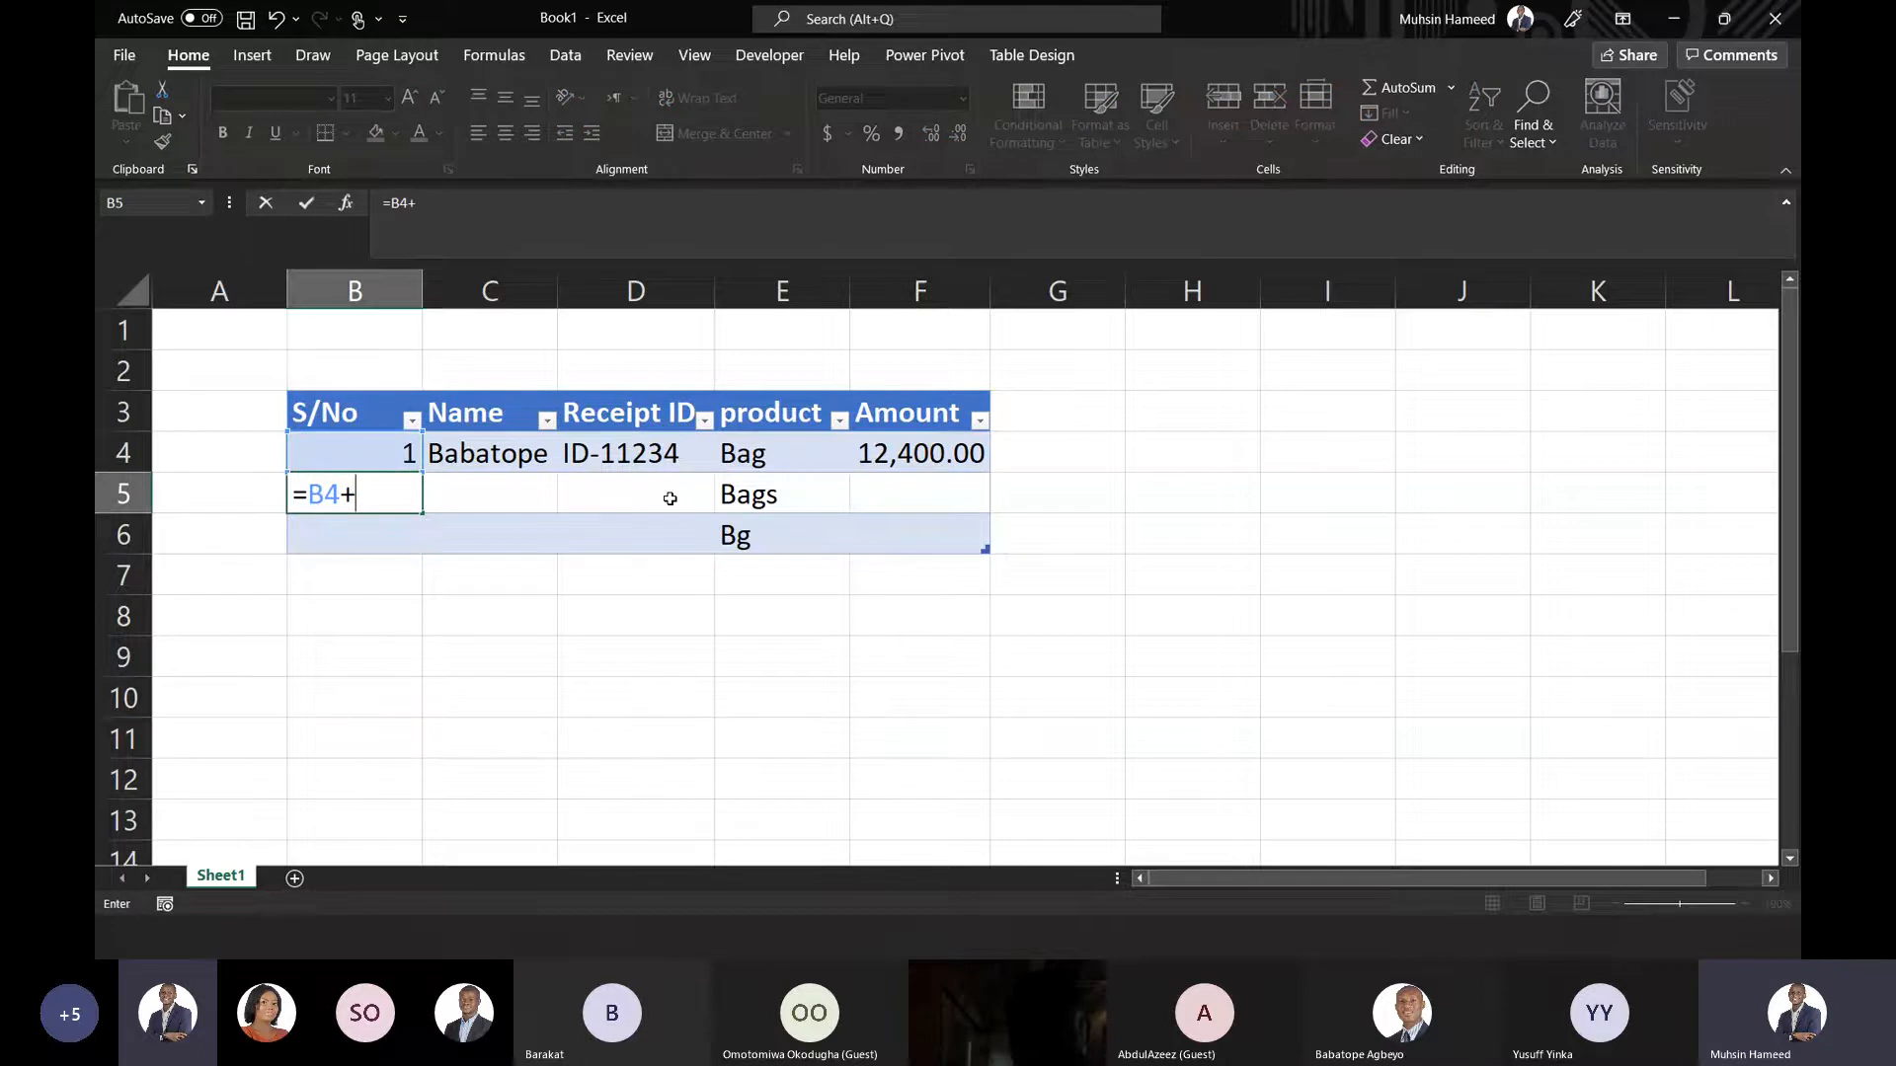
{"action": "type", "text": "1"}
{"action": "key", "text": "Return"}
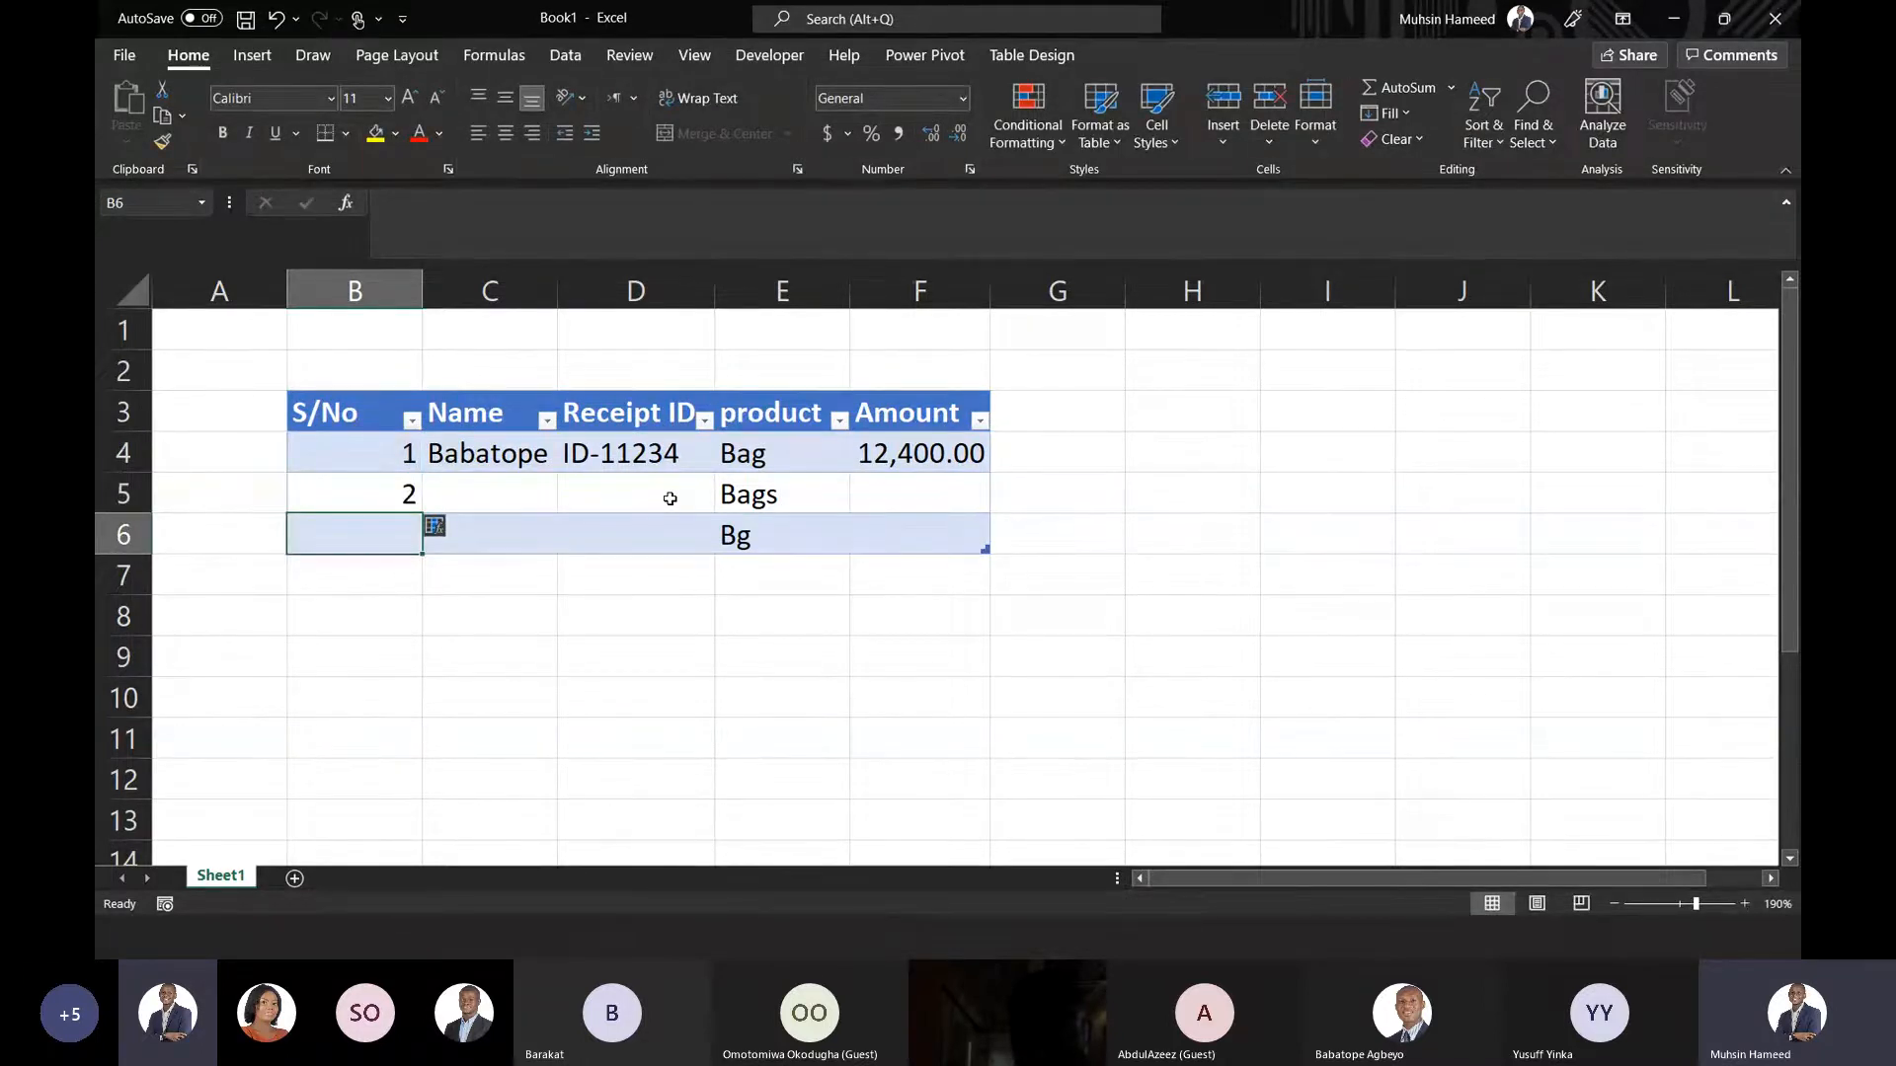
- Fill the serial number formula from B5 down into B6
{"action": "key", "text": "Up"}
{"action": "key", "text": "shift+Down"}
{"action": "key", "text": "ctrl+d"}
{"action": "left_click", "coordinate": [375, 480]}
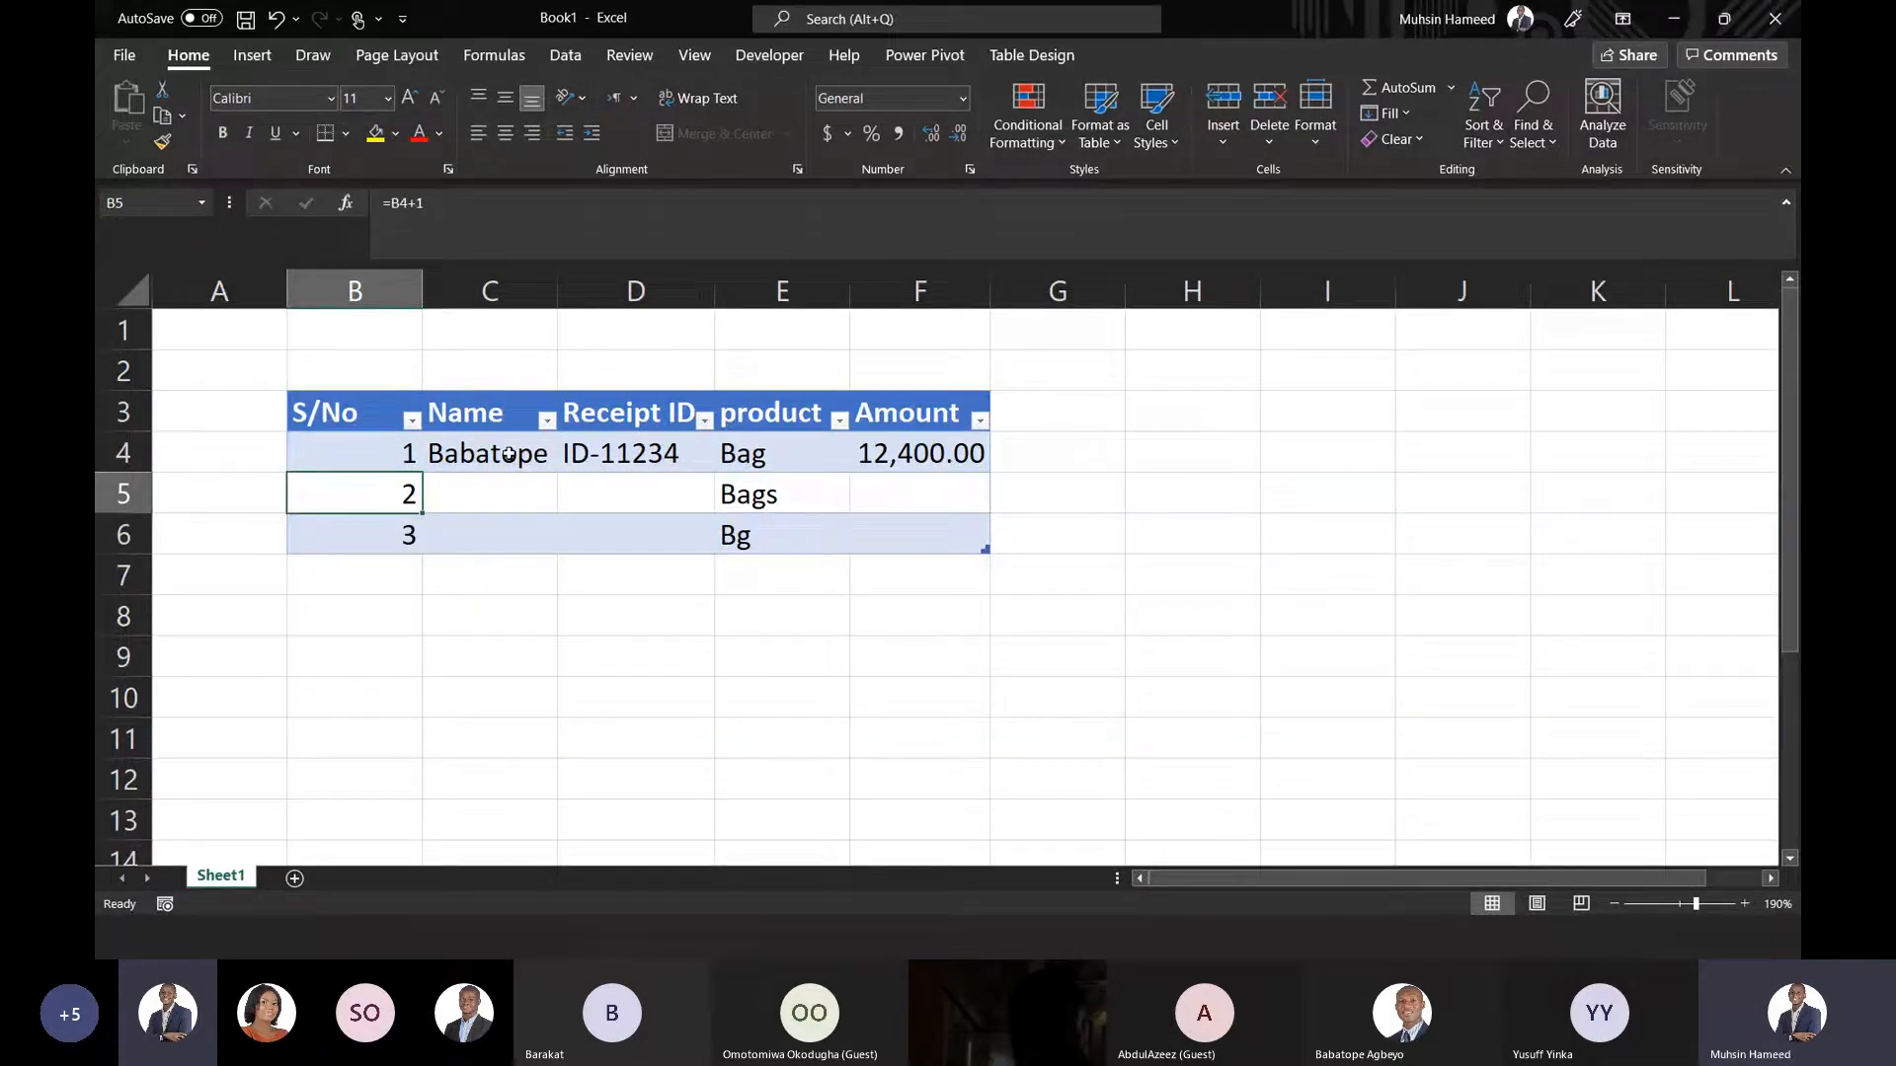
- Highlight the three data rows of the sales table in turn to illustrate individual records
{"action": "left_click", "coordinate": [505, 454]}
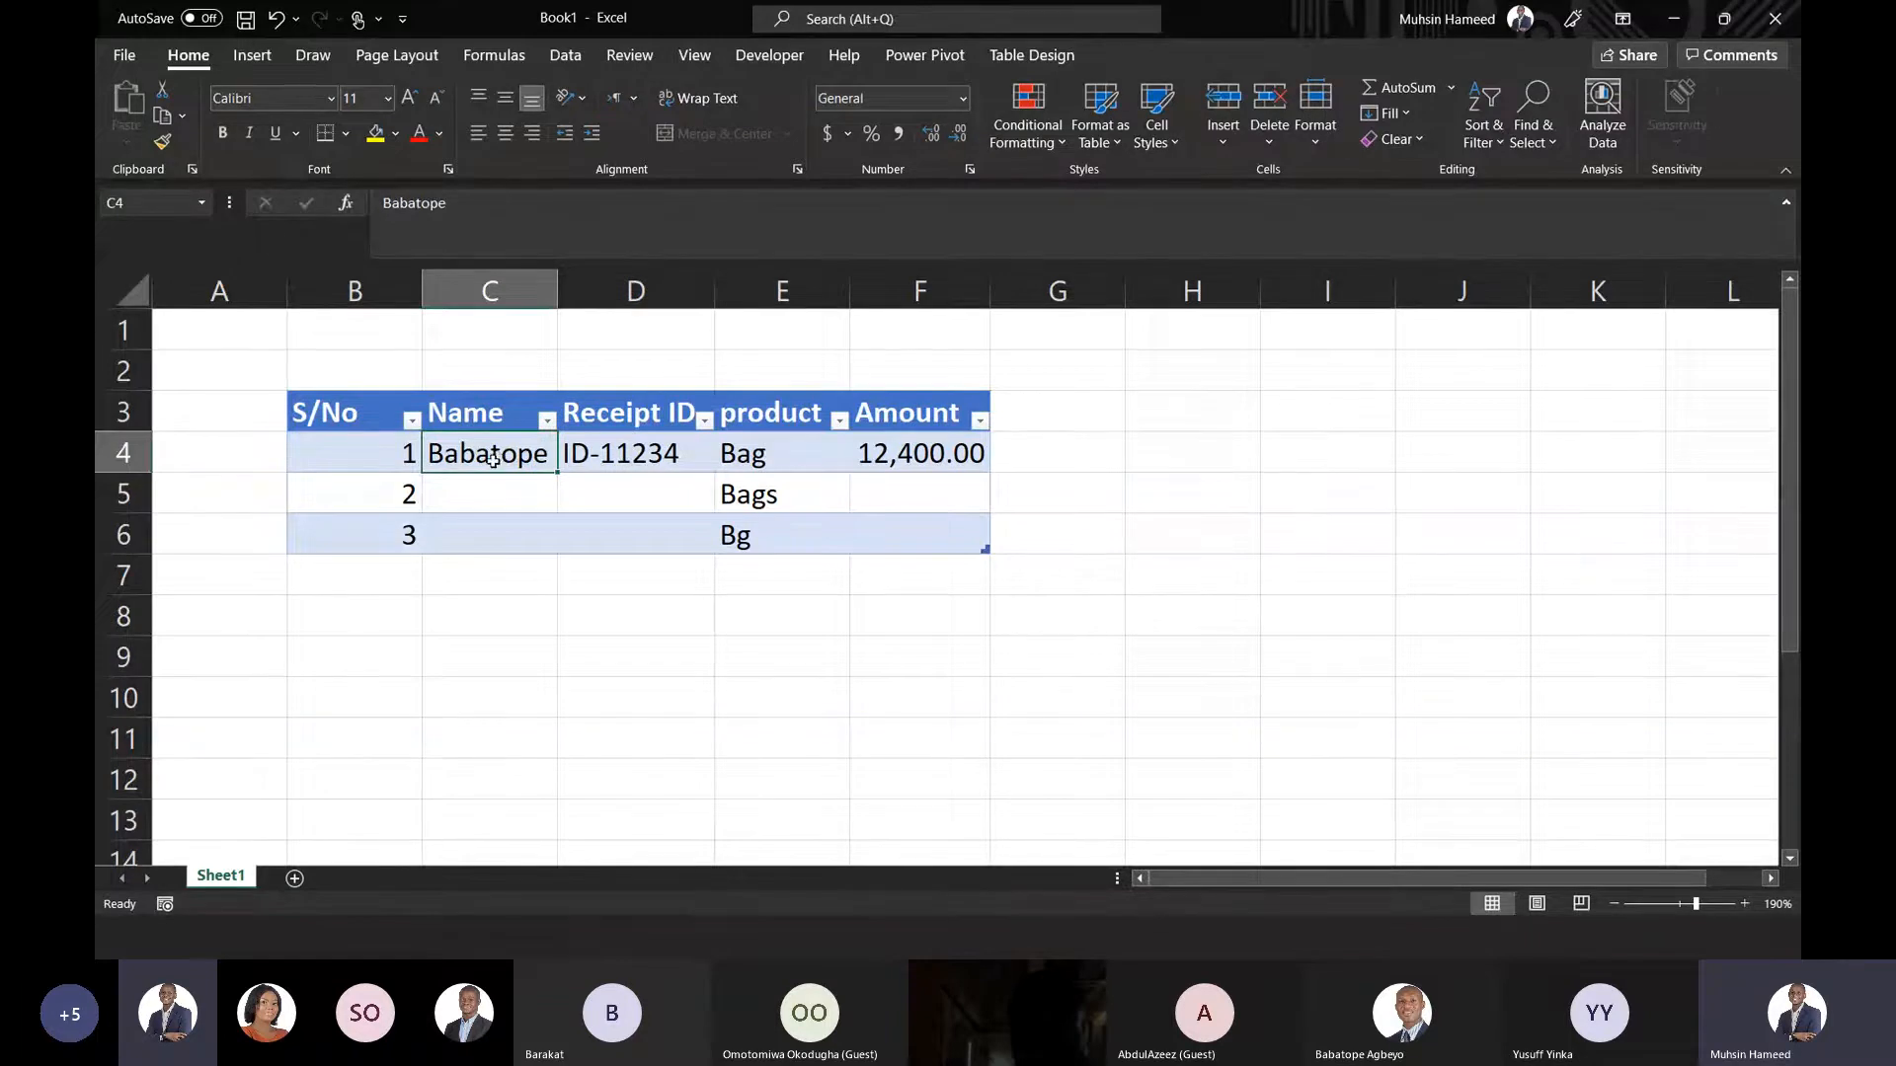
{"action": "left_click", "coordinate": [292, 450]}
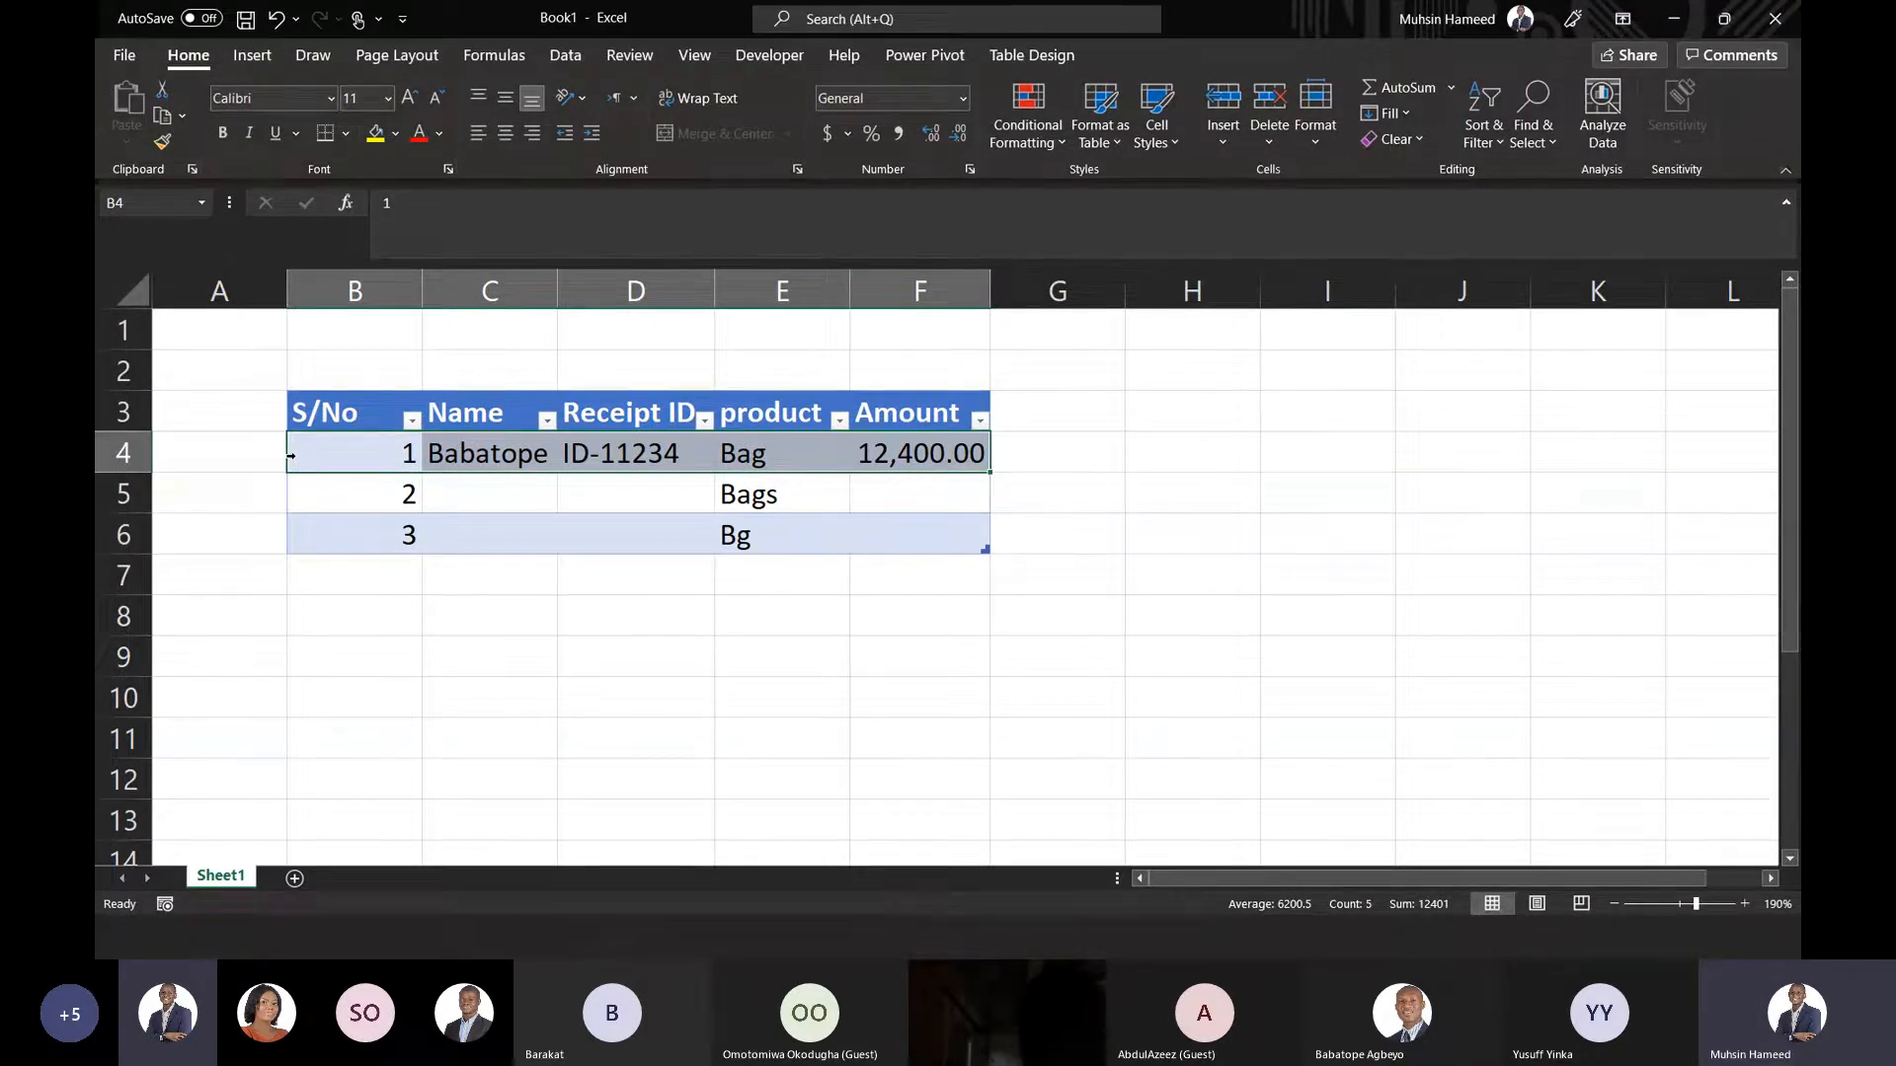
{"action": "left_click", "coordinate": [339, 452]}
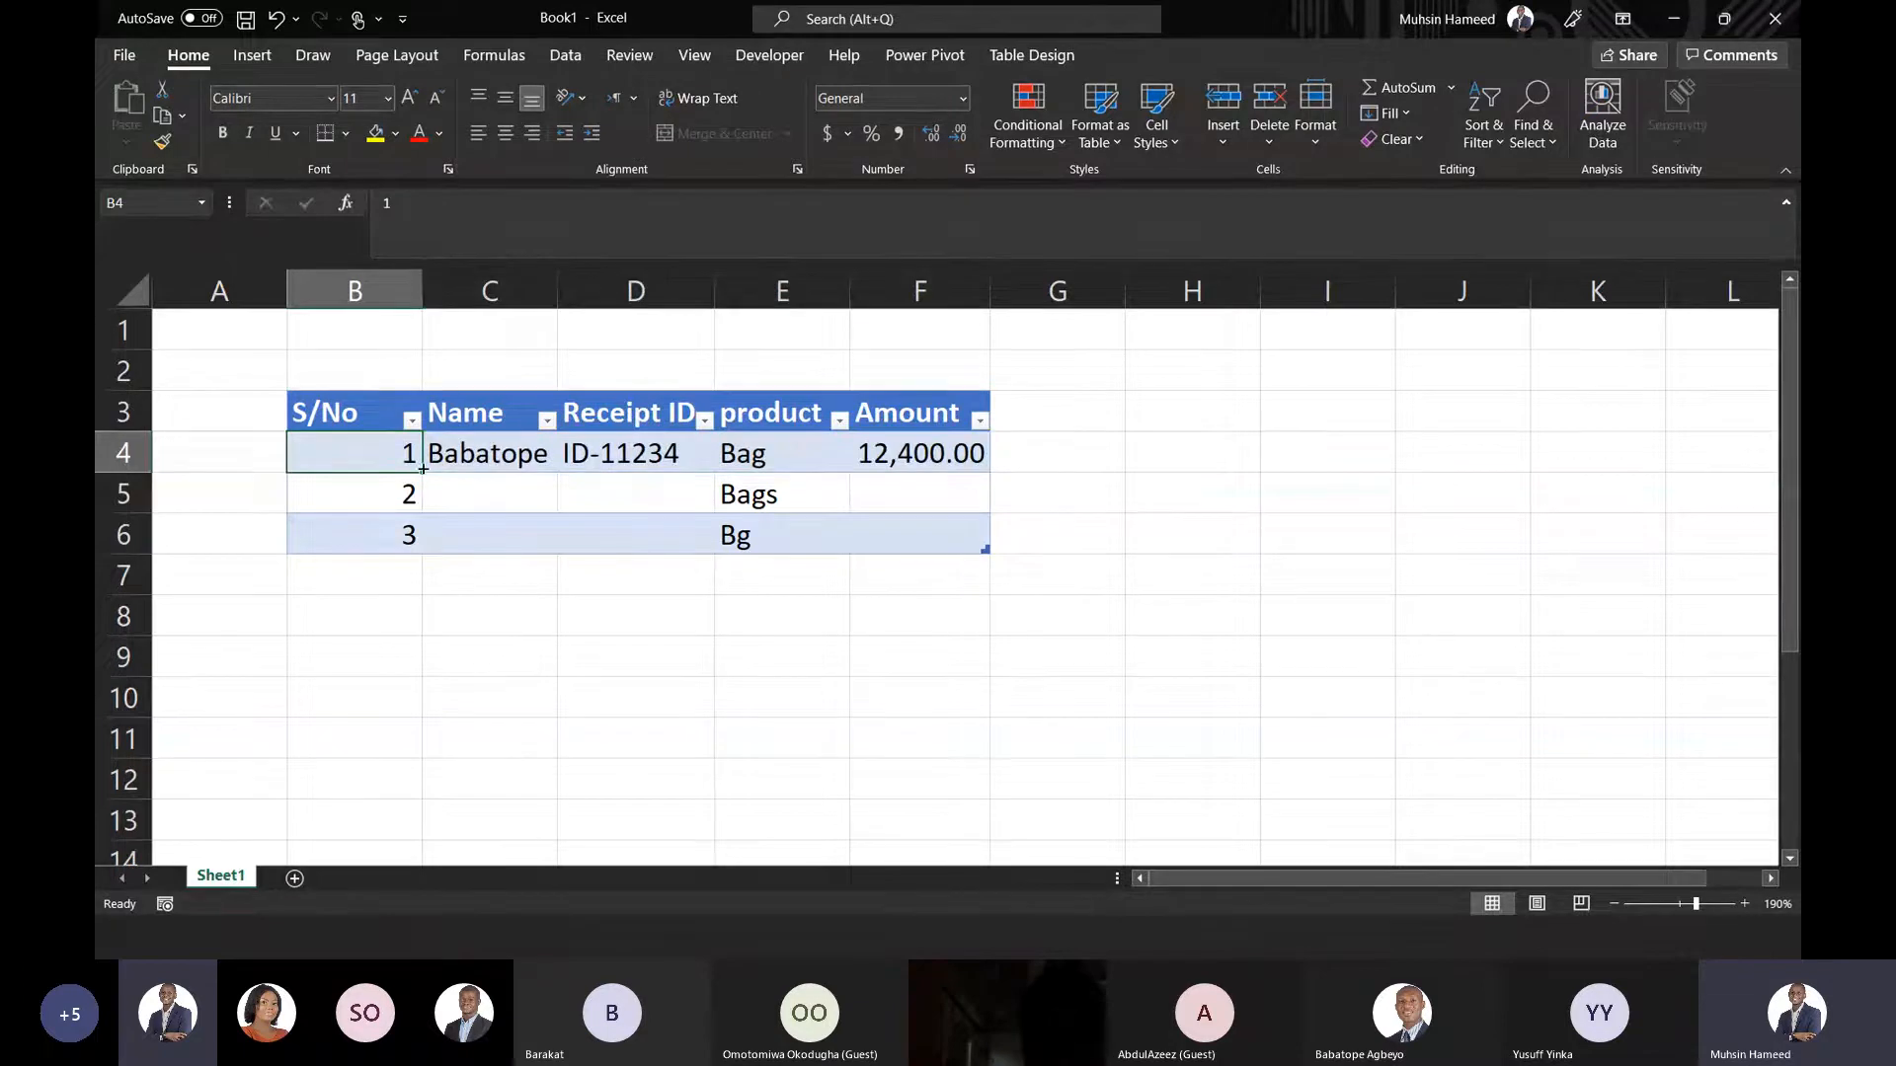
{"action": "left_click", "coordinate": [288, 454]}
{"action": "left_click", "coordinate": [297, 491]}
{"action": "left_click", "coordinate": [299, 535]}
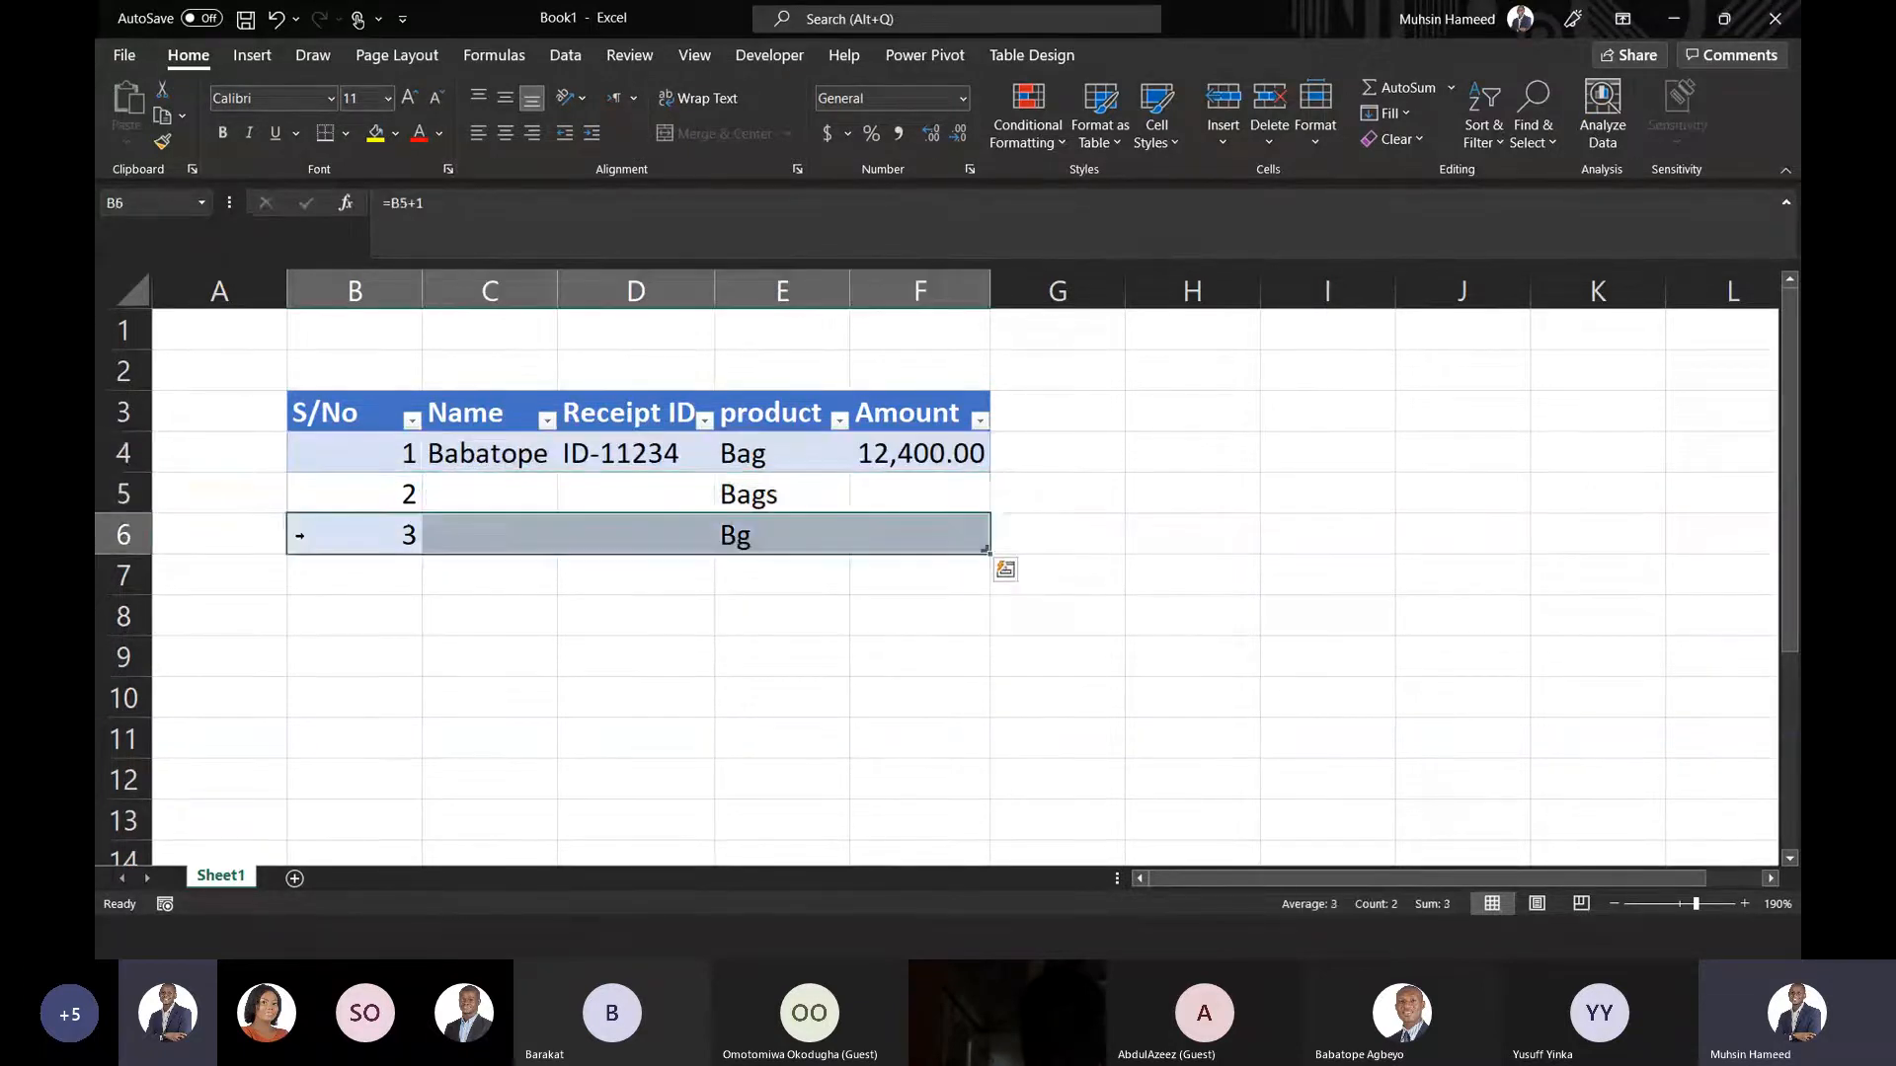
{"action": "left_click", "coordinate": [292, 451]}
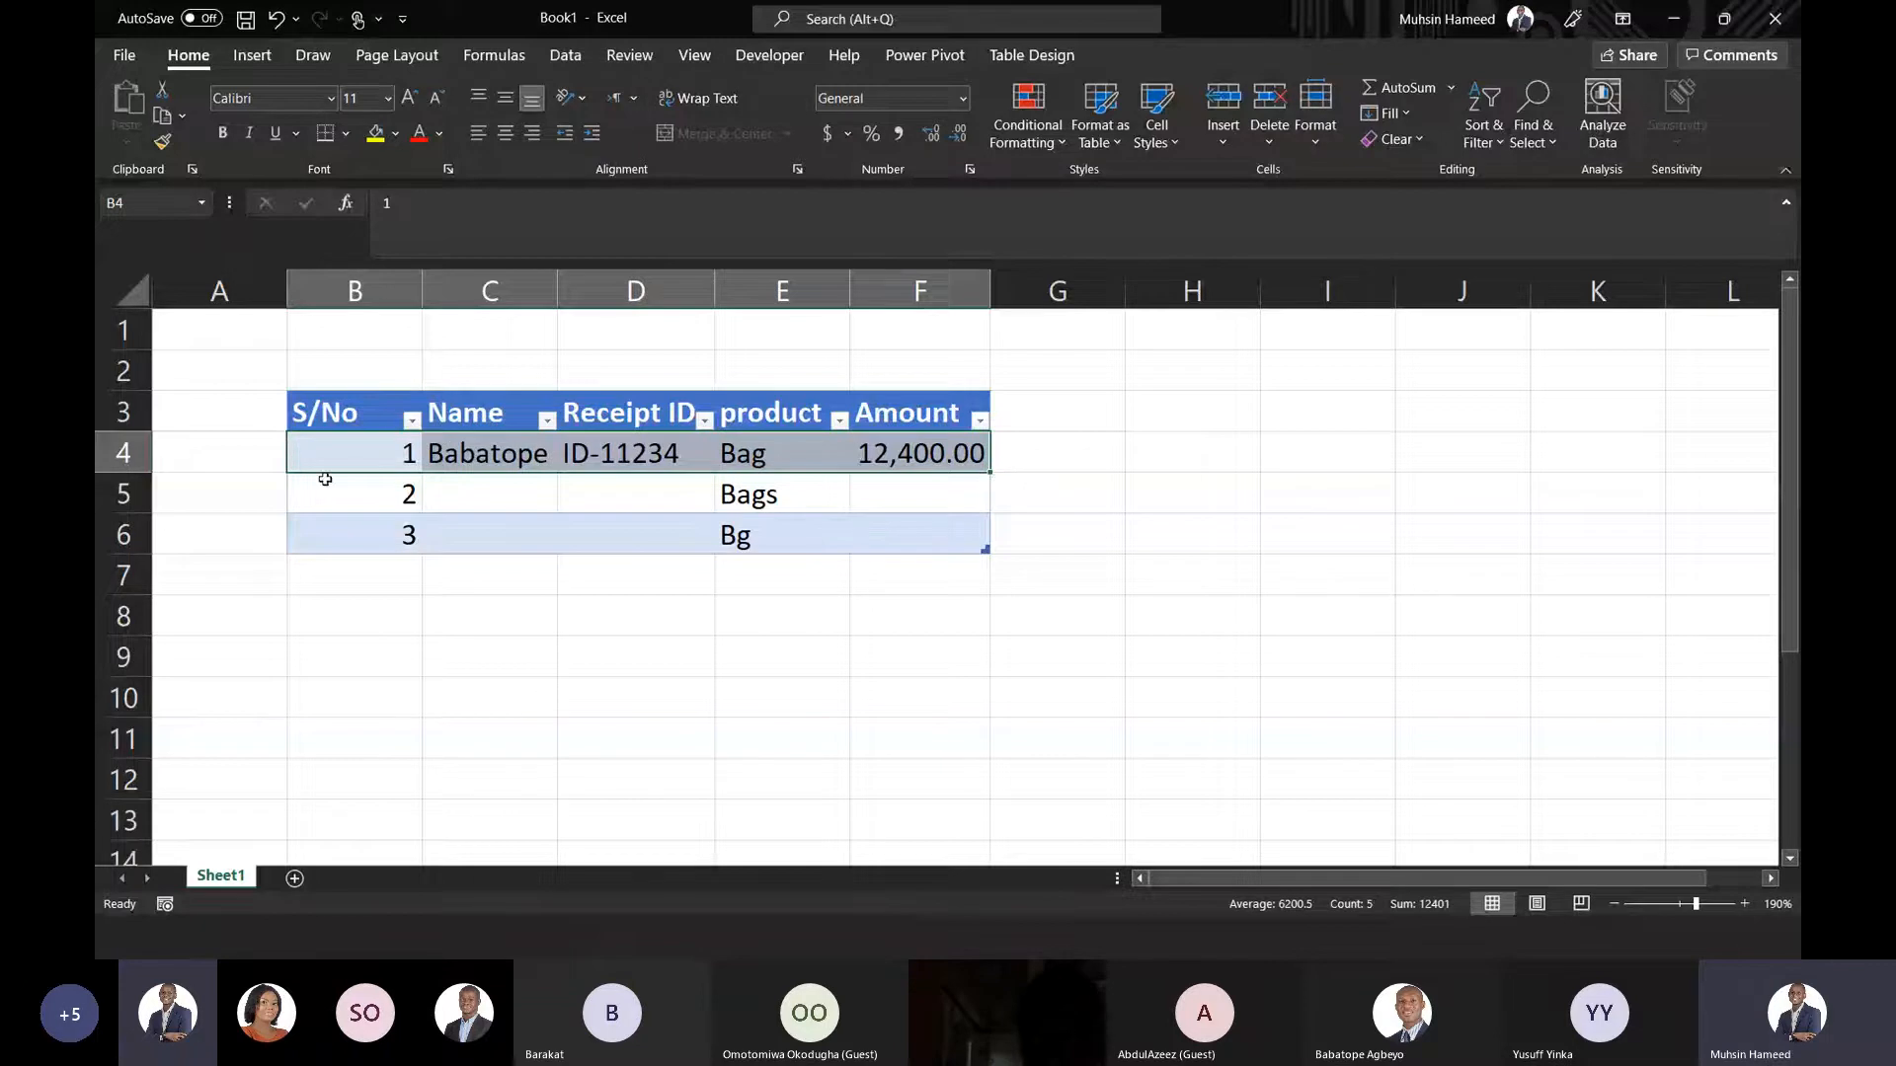
{"action": "left_click", "coordinate": [314, 432]}
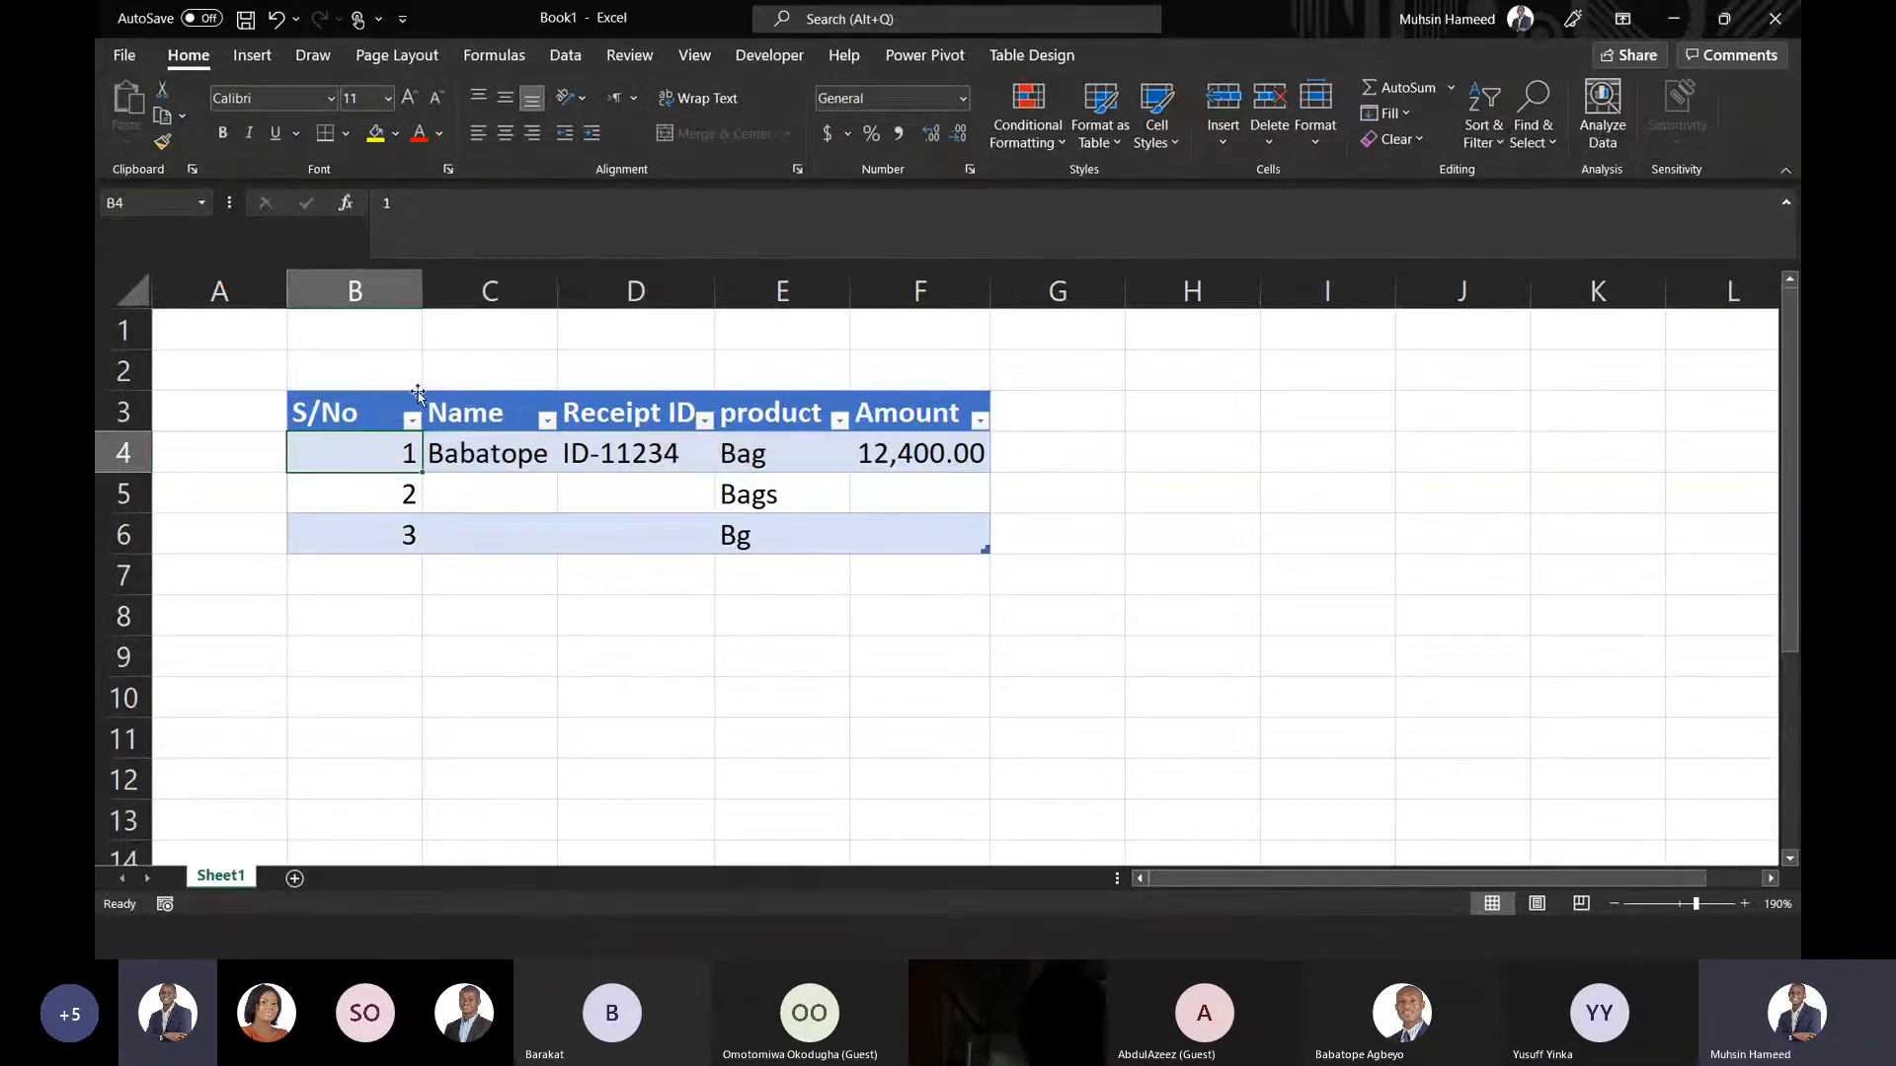
- Go through the first record's Name, Receipt ID, product and Amount cells one by one
{"action": "left_click", "coordinate": [516, 453]}
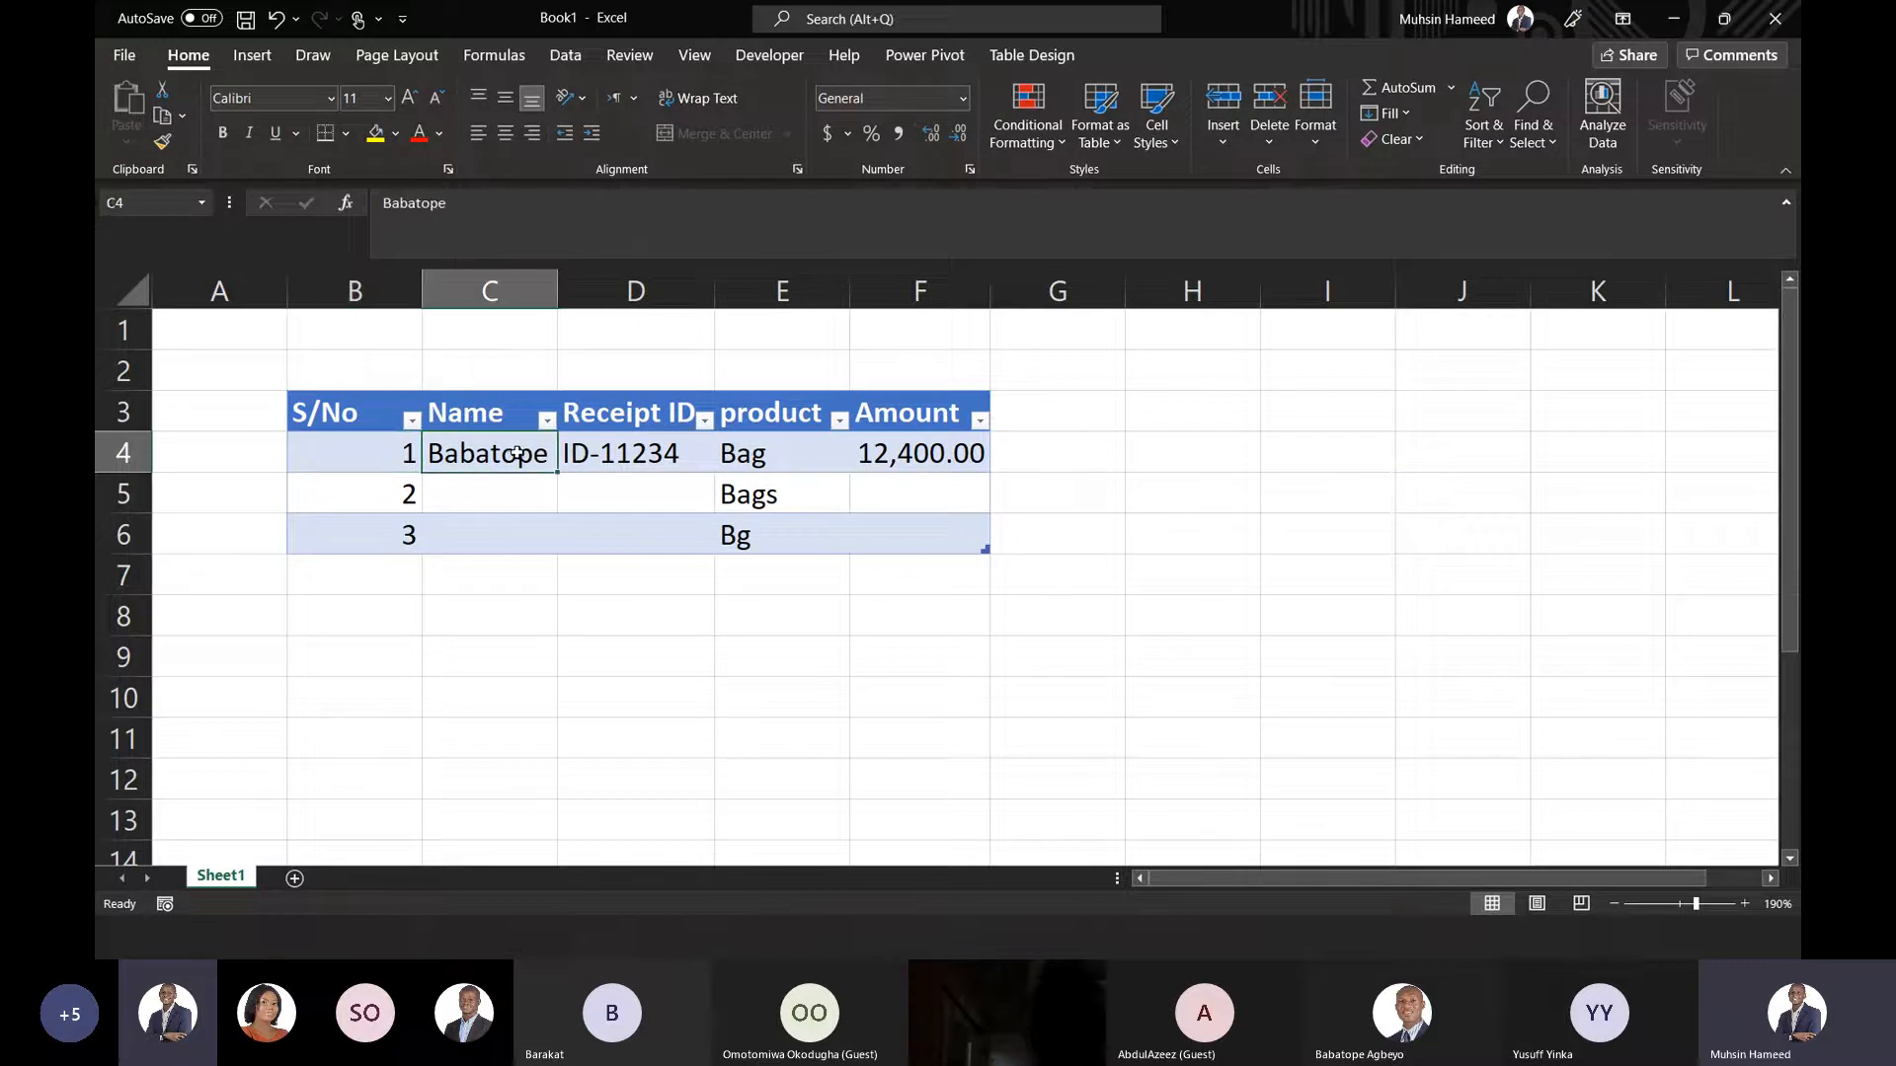
{"action": "left_click", "coordinate": [657, 449]}
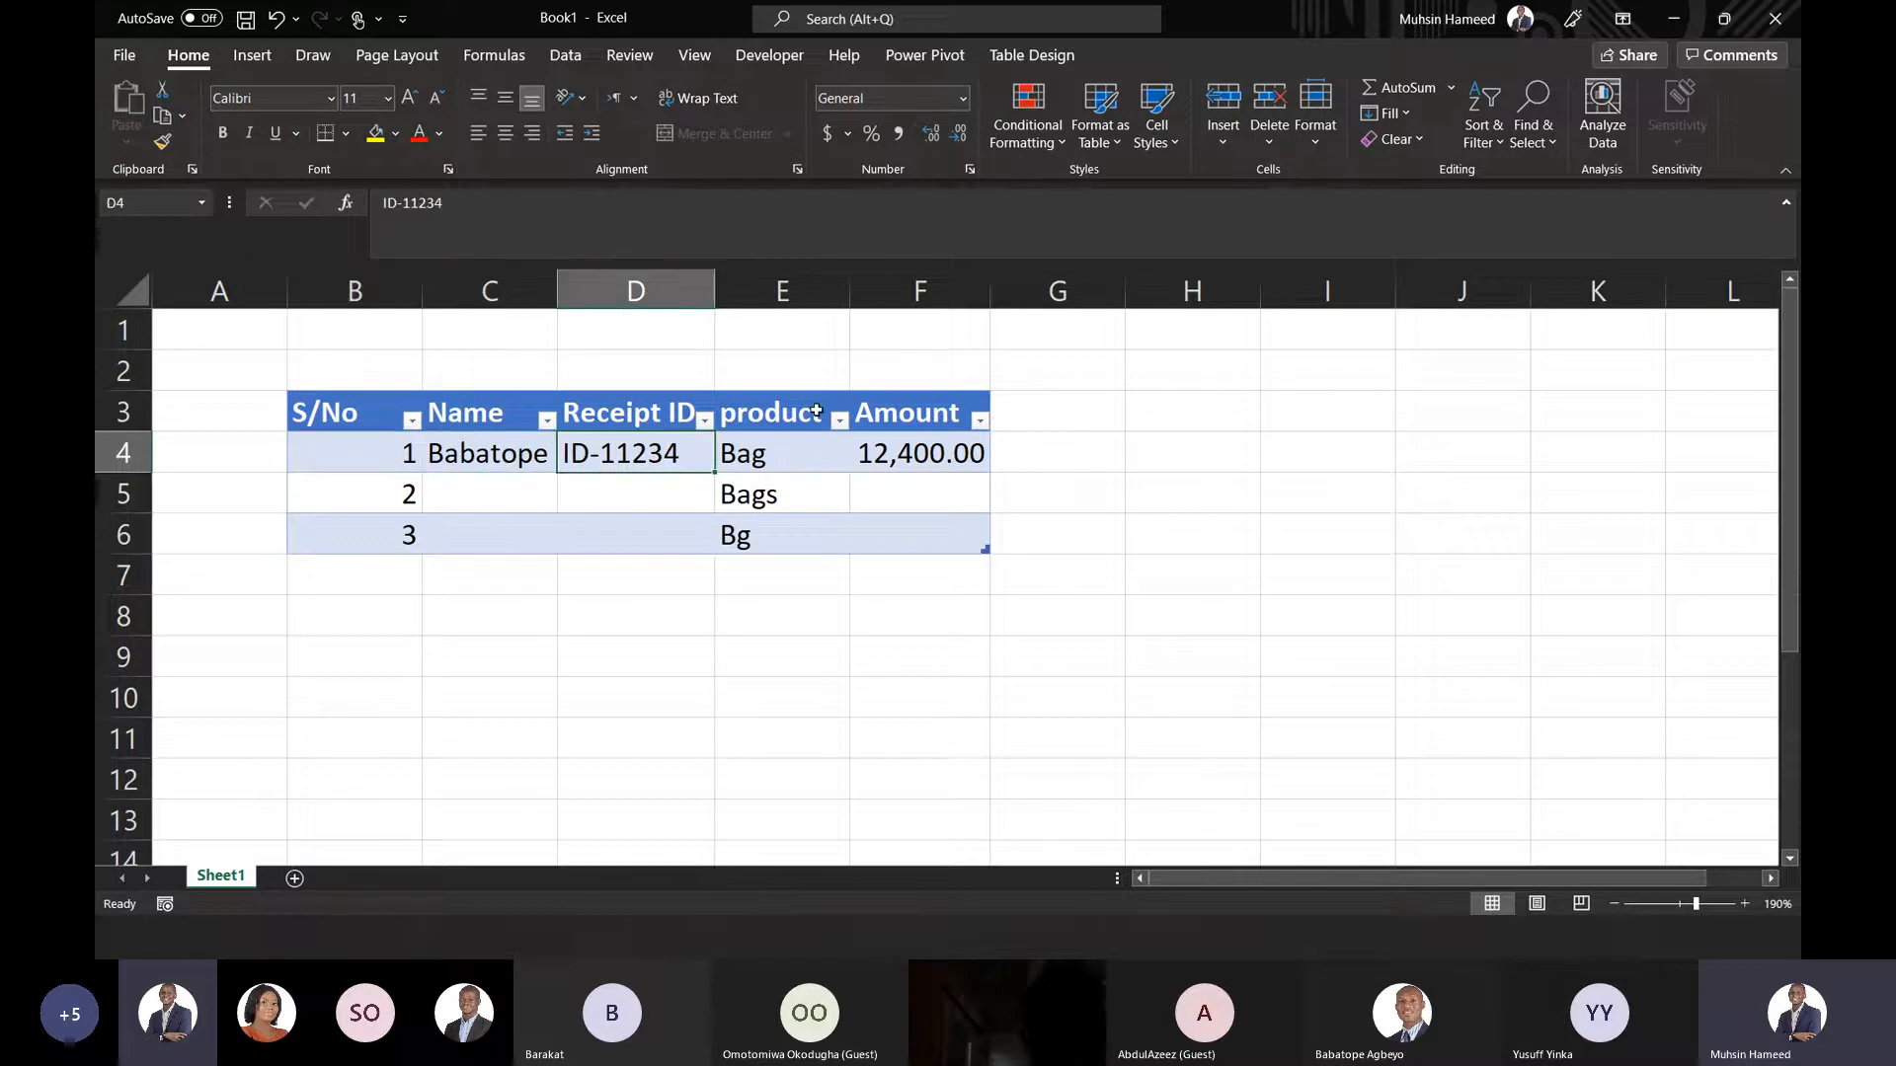
{"action": "left_click", "coordinate": [787, 452]}
{"action": "left_click", "coordinate": [885, 449]}
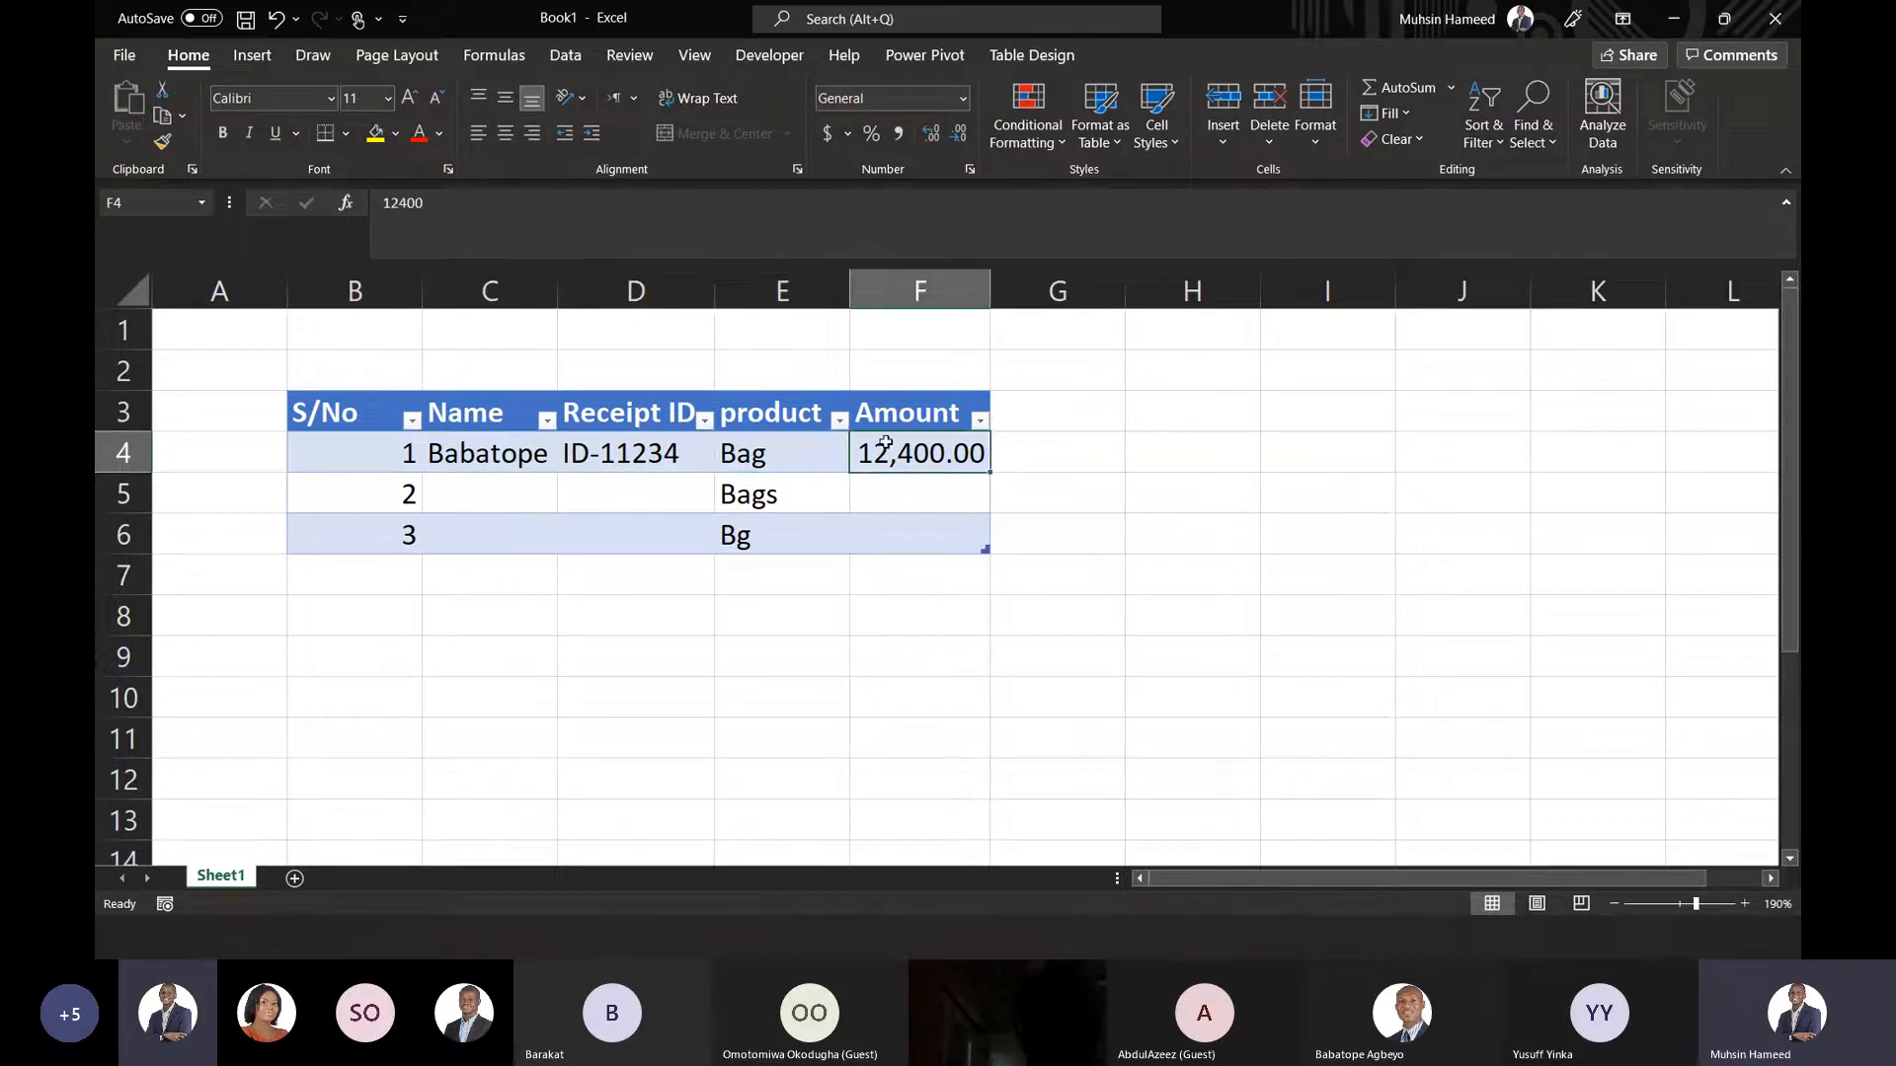
- Point out the first record's name and receipt ID as identifiers, and compare its row with the other two rows
{"action": "left_click", "coordinate": [295, 458]}
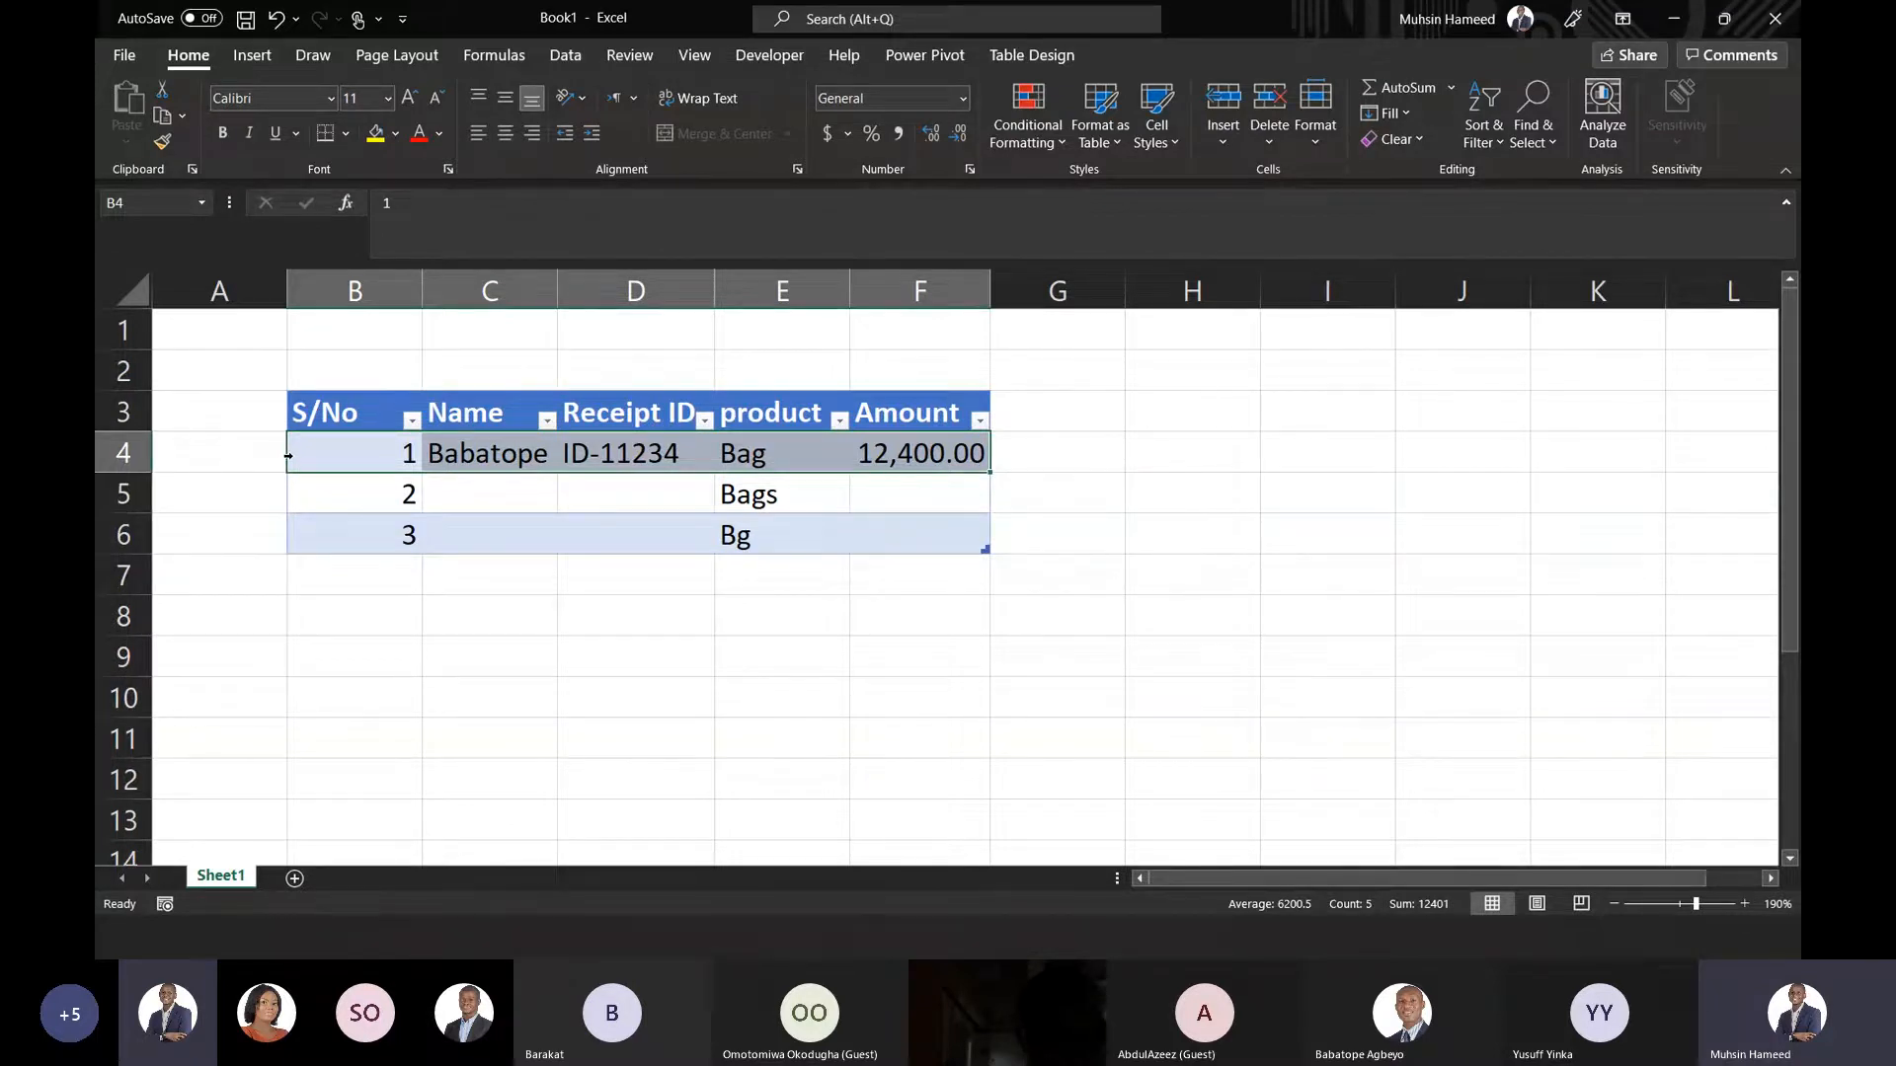
{"action": "left_click", "coordinate": [494, 453]}
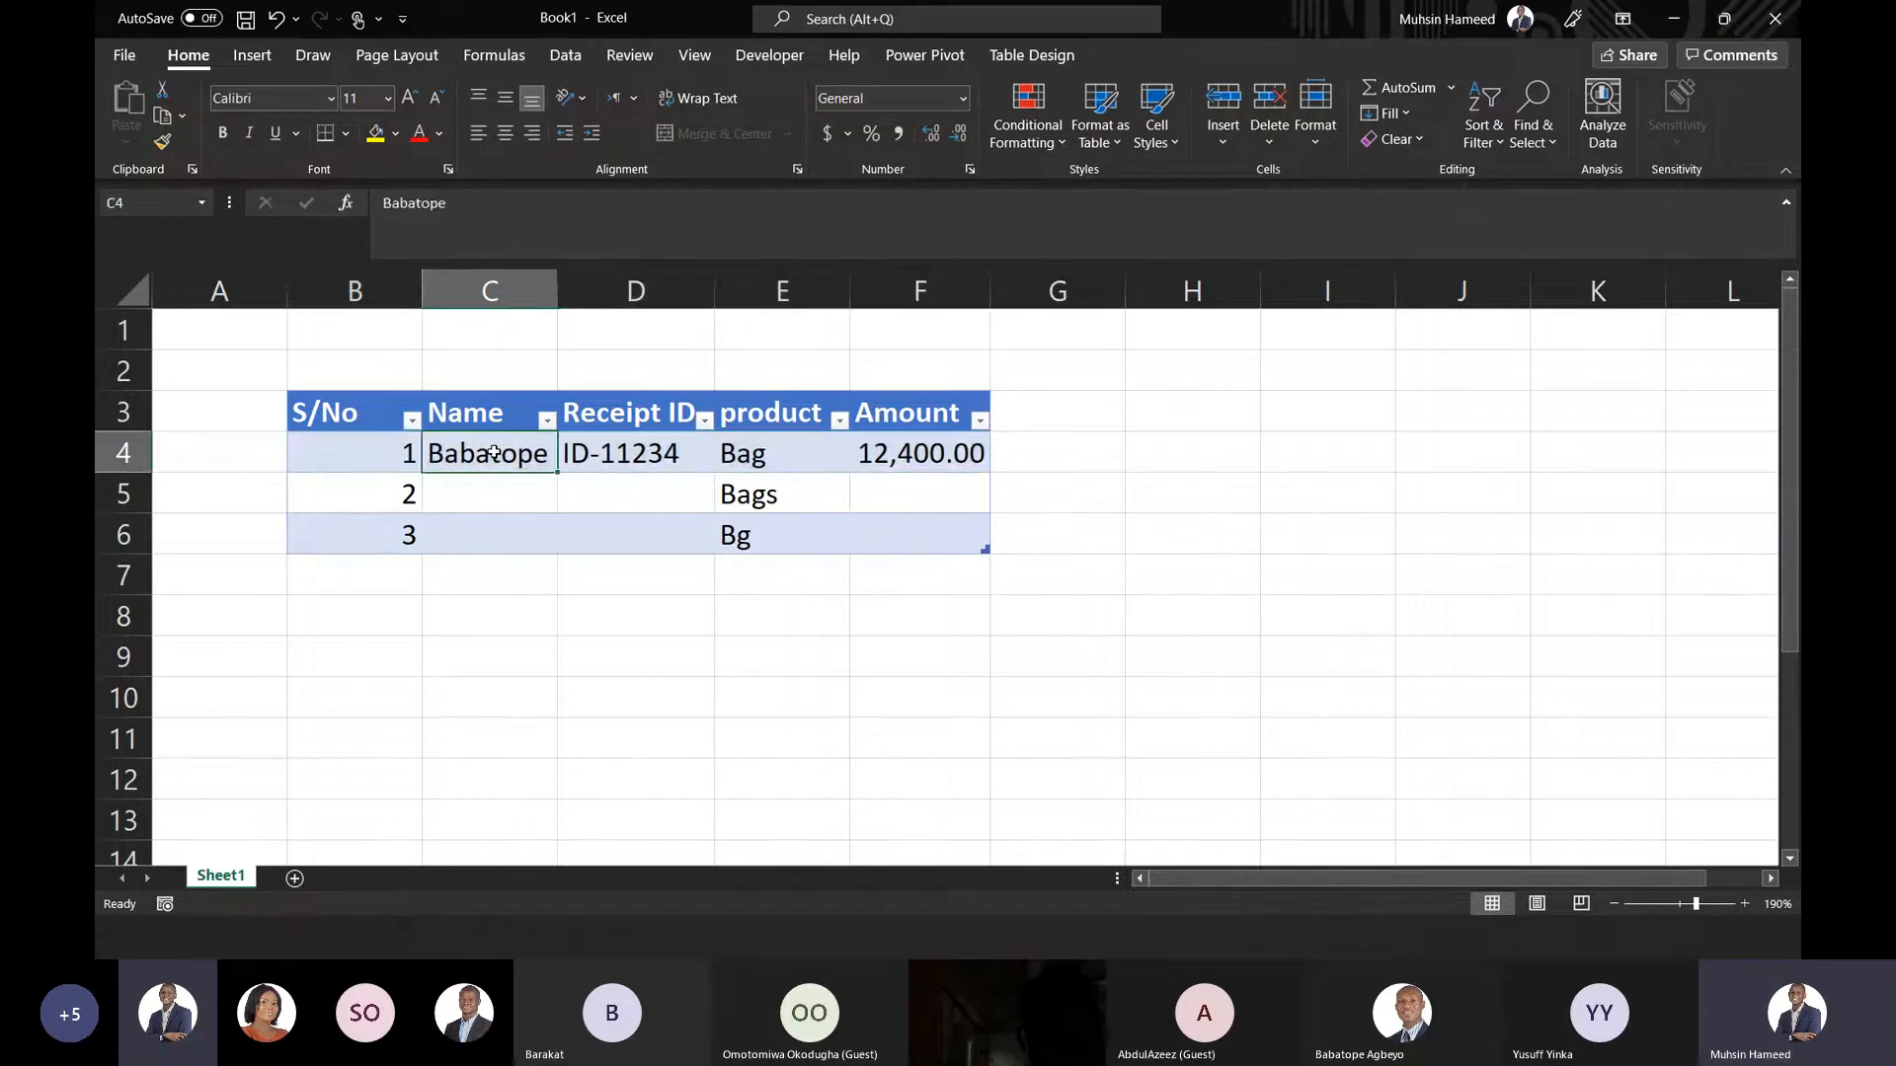
{"action": "left_click", "coordinate": [604, 453]}
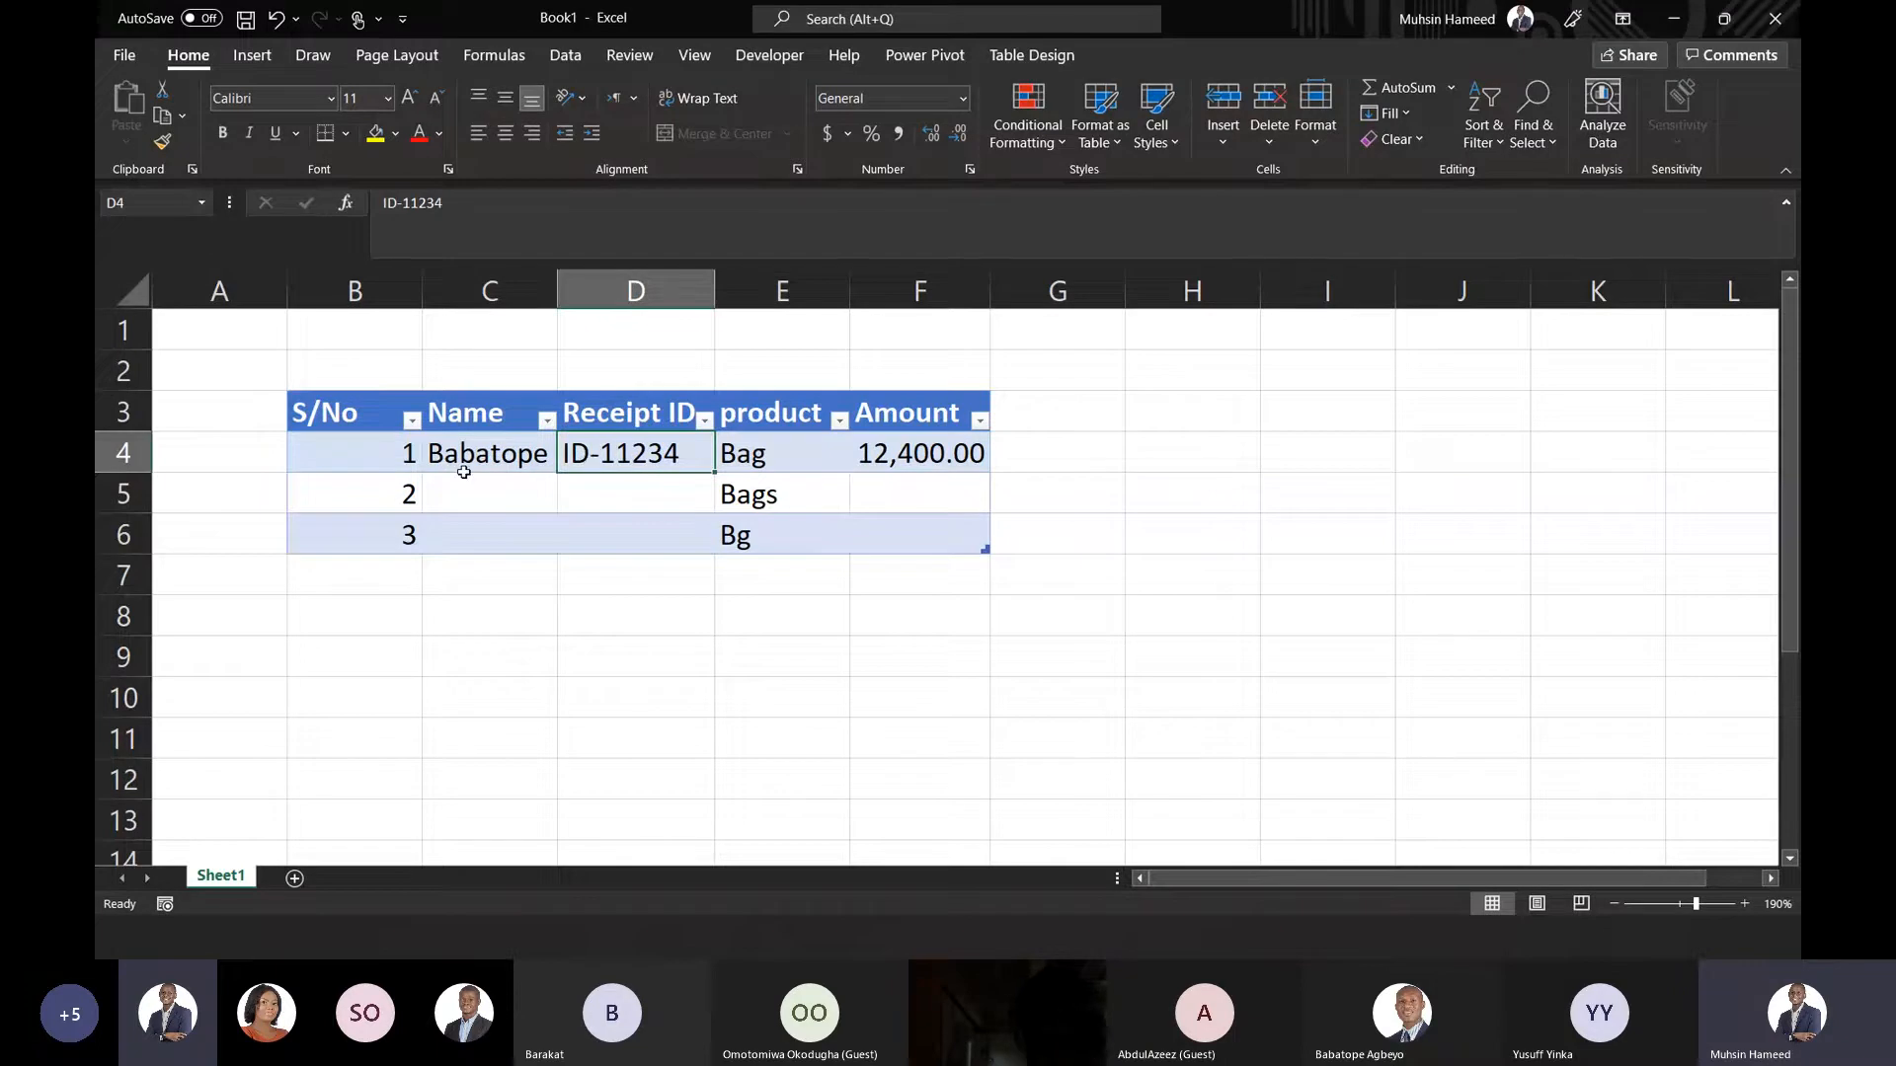
{"action": "left_click", "coordinate": [289, 457]}
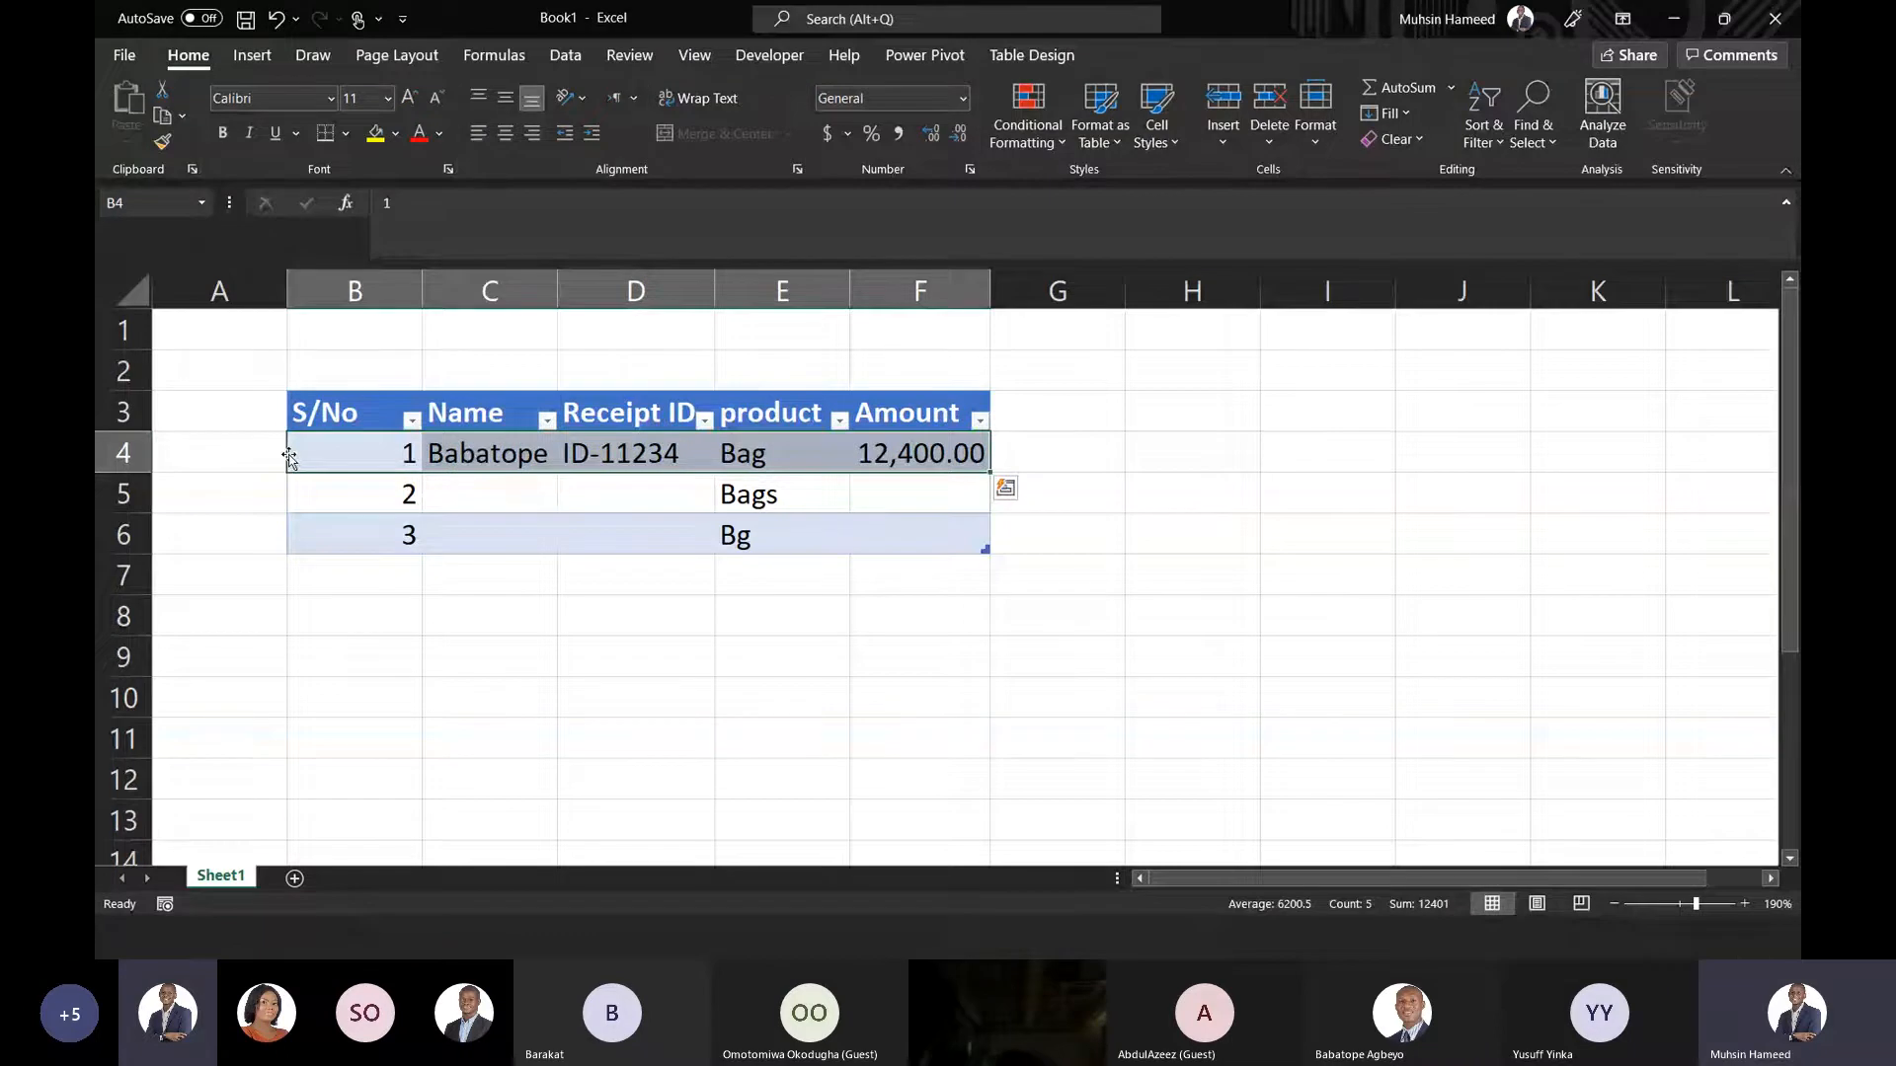
{"action": "left_click", "coordinate": [298, 536]}
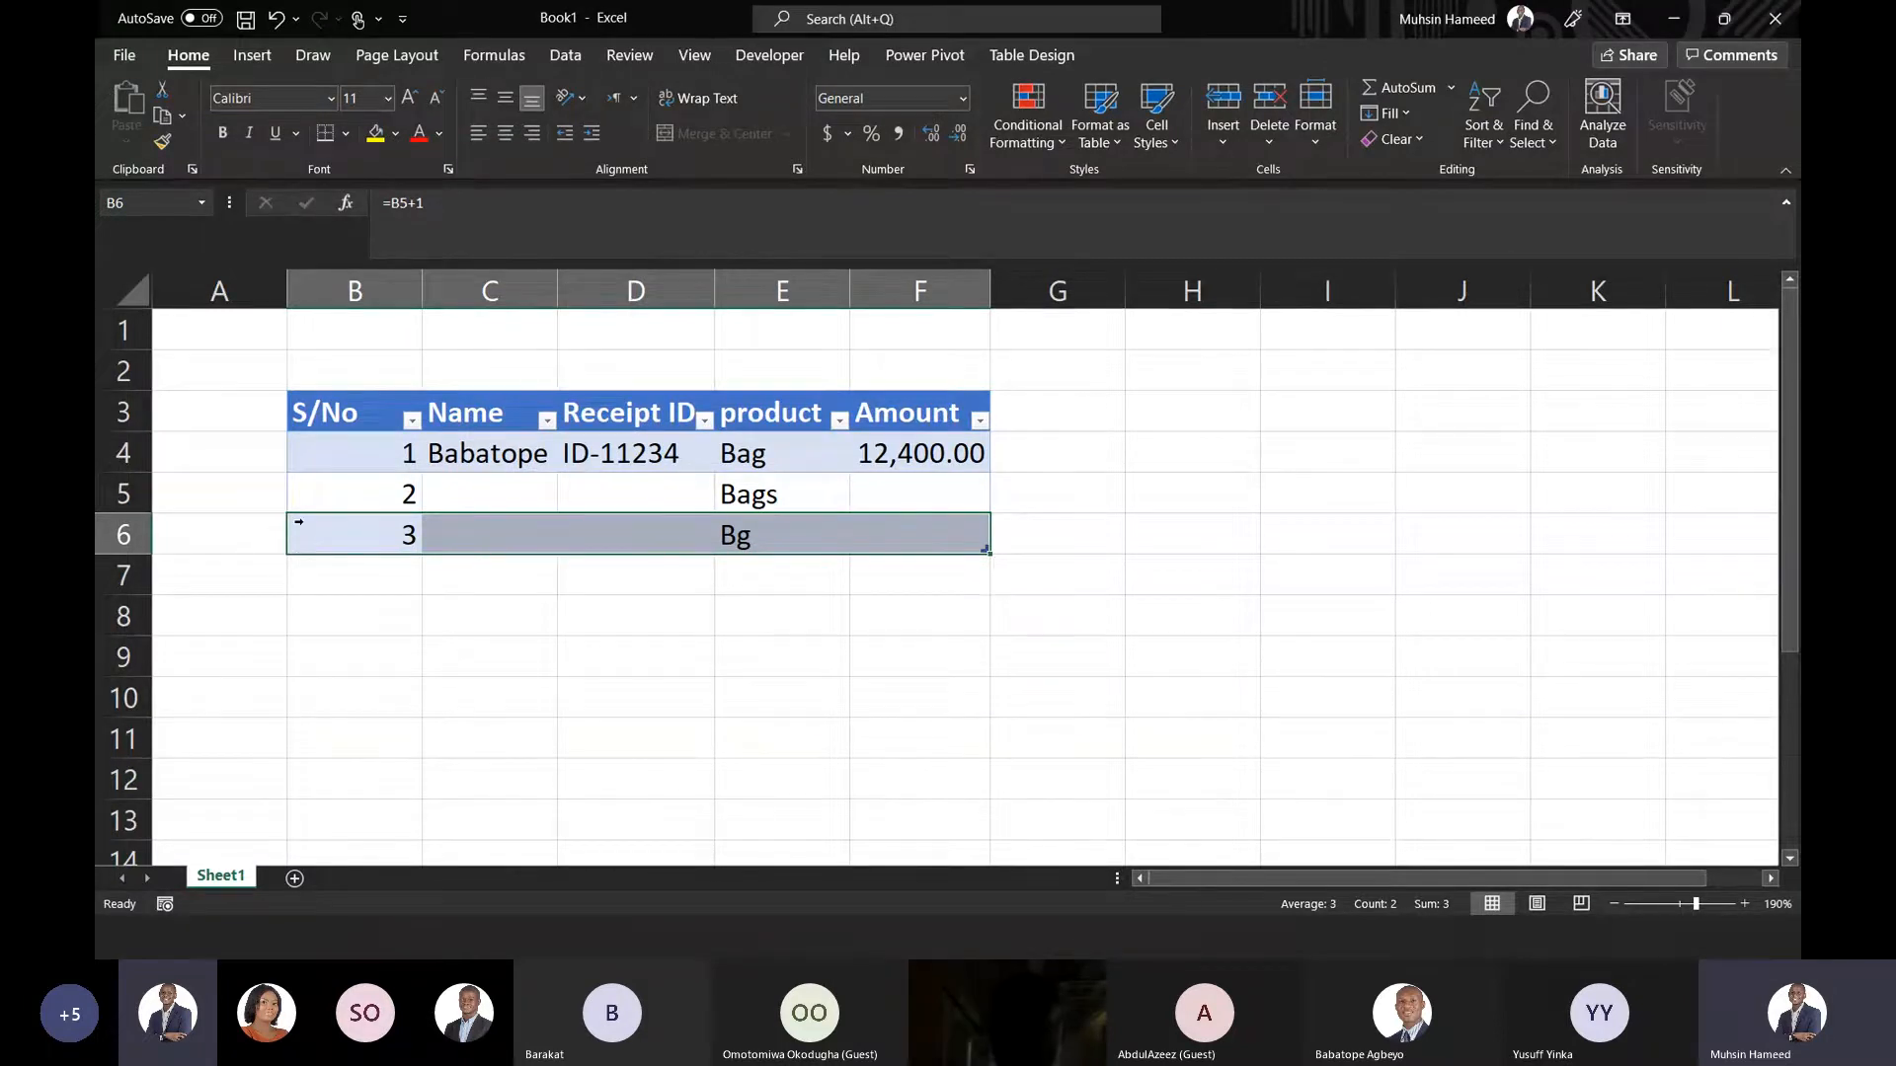
{"action": "left_click", "coordinate": [294, 484]}
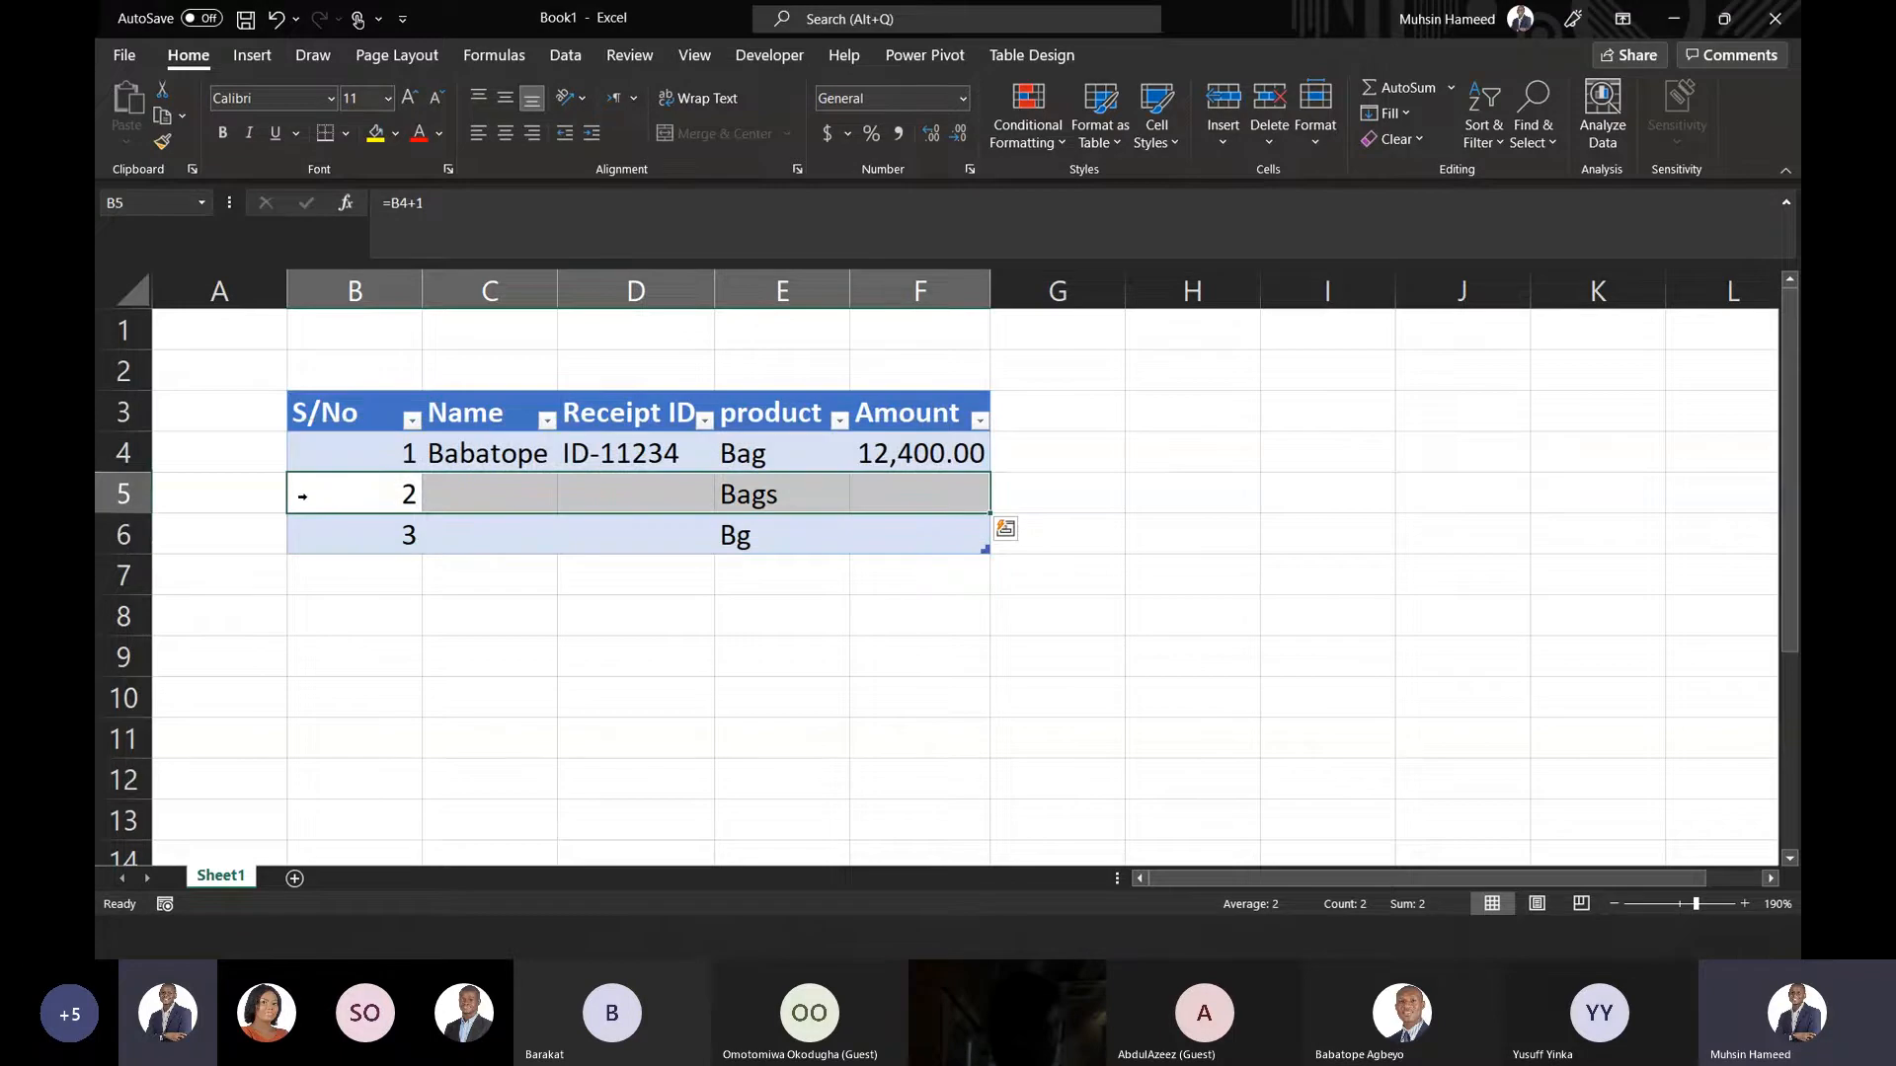
- Switch back to Power Apps, review the primary name column and table display name, and enable attachments including notes and files
{"action": "key", "text": "alt+Tab"}
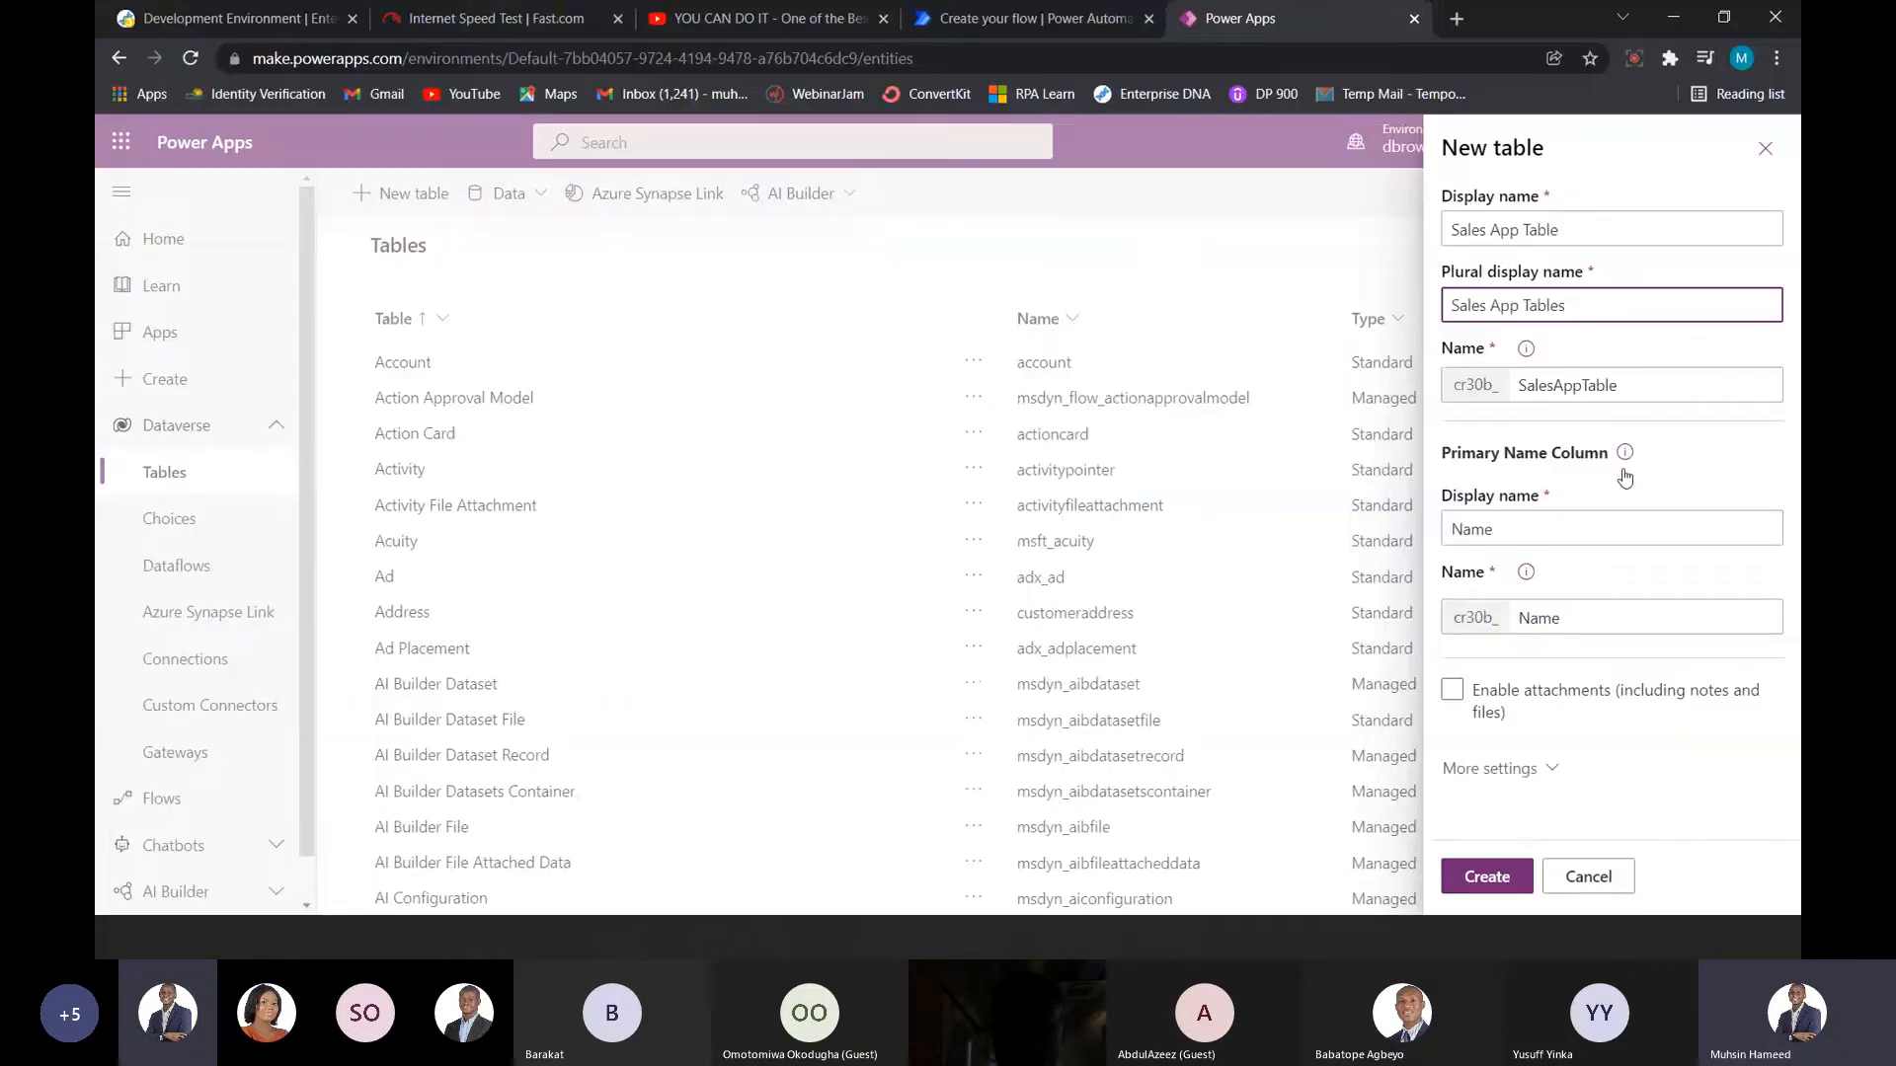
{"action": "left_click", "coordinate": [1516, 528]}
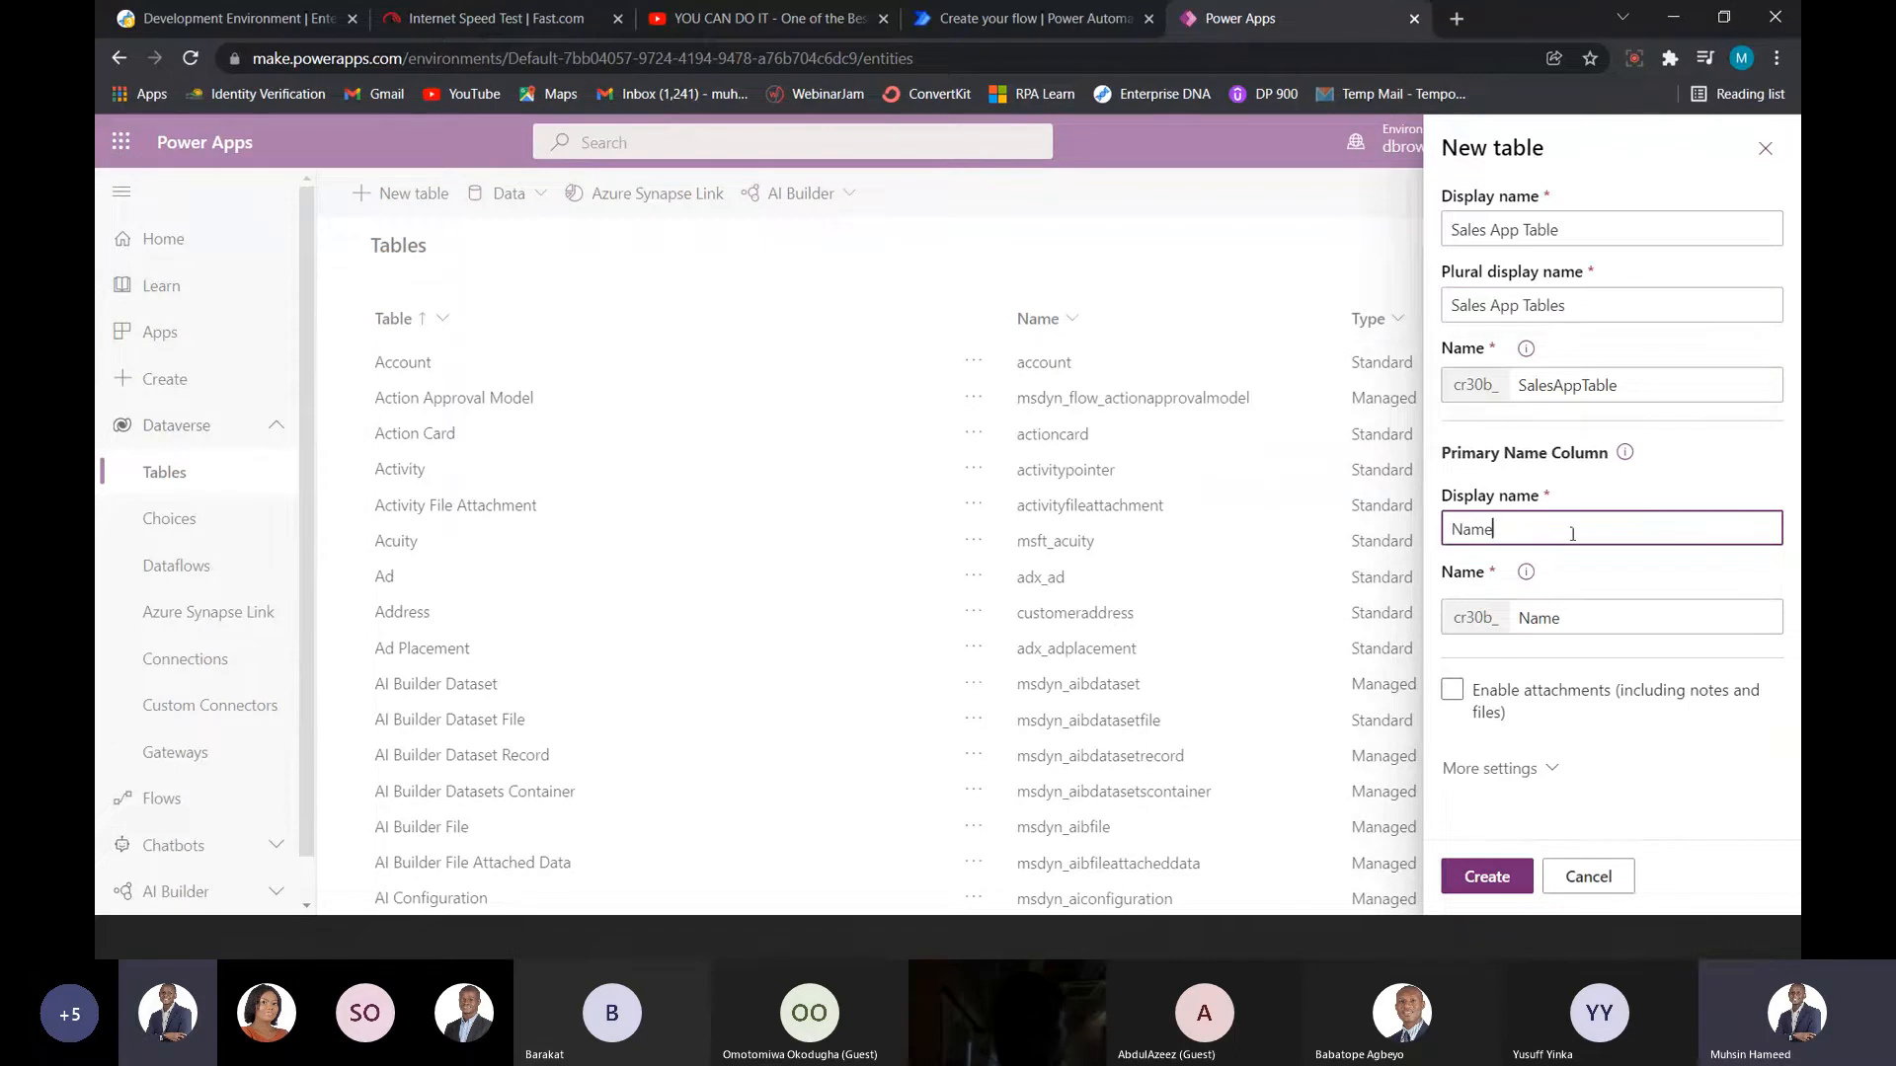
{"action": "double_click", "coordinate": [1509, 522]}
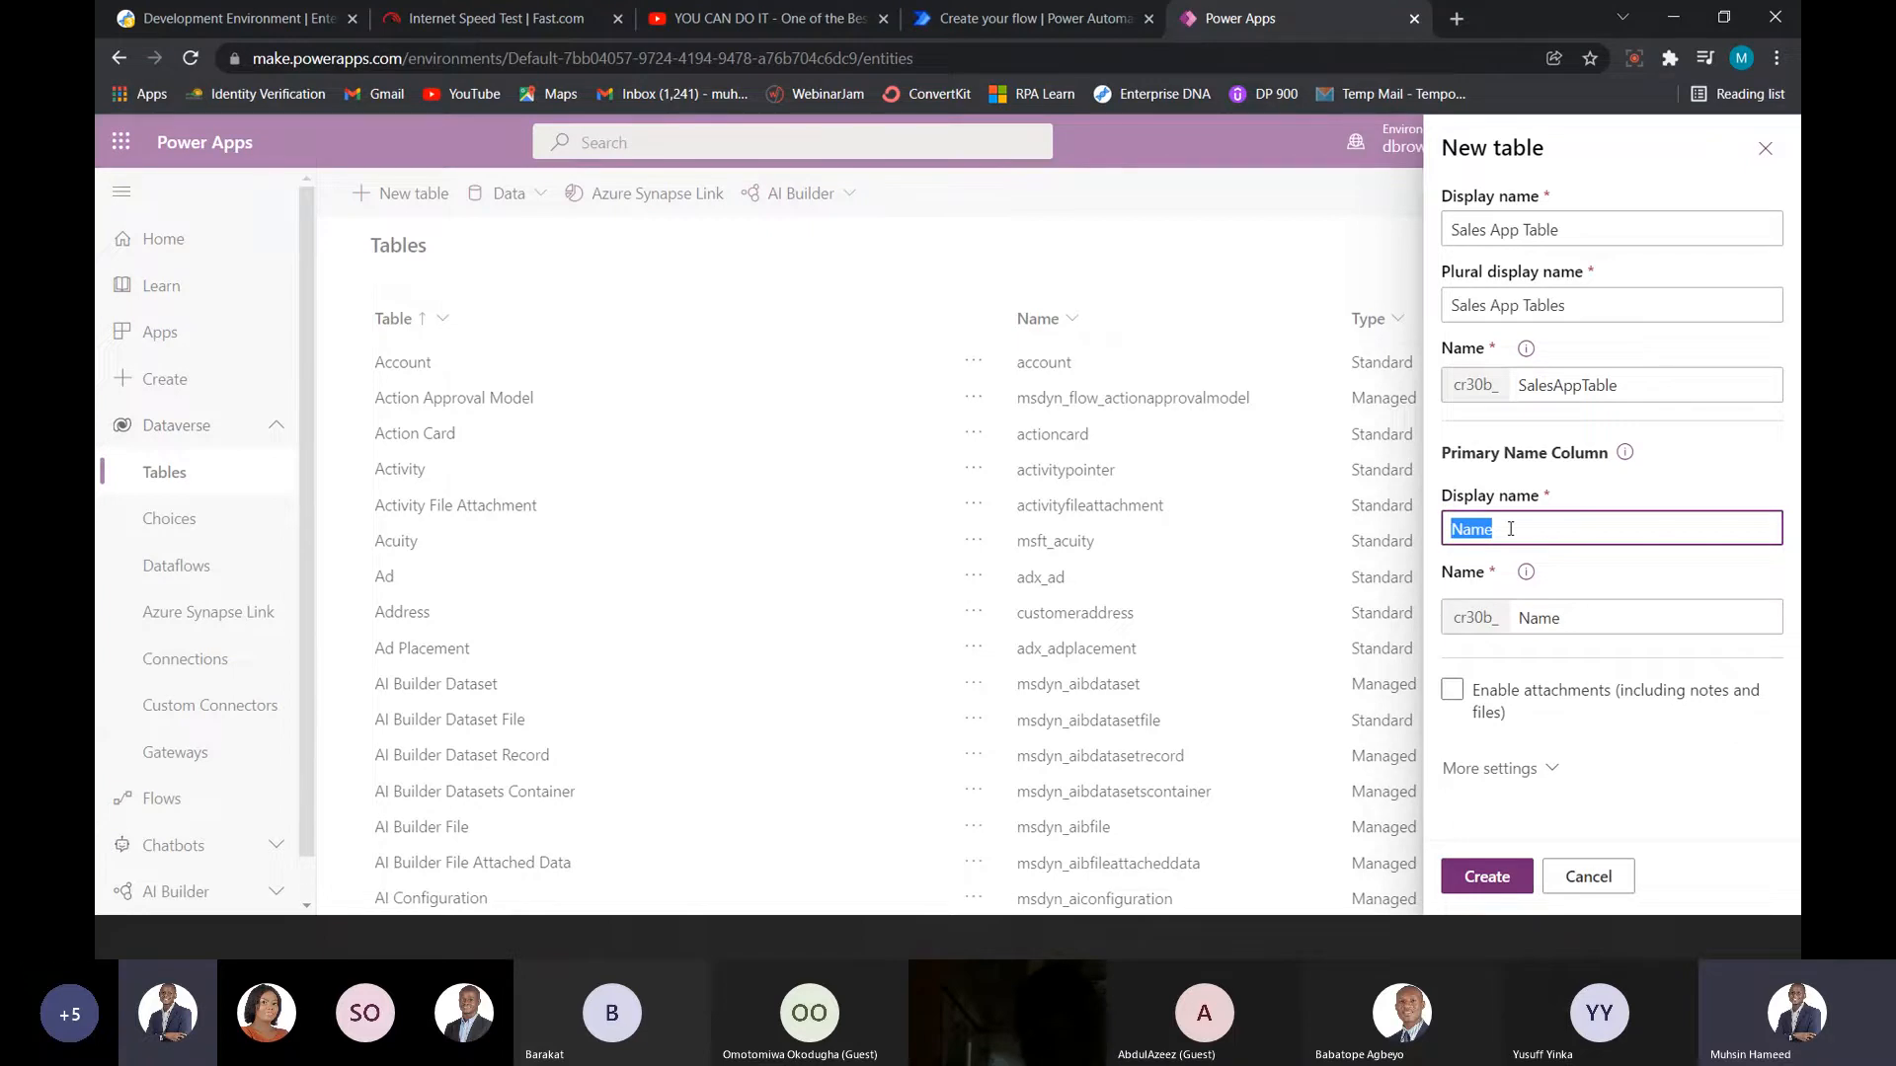
{"action": "left_click", "coordinate": [1586, 231]}
{"action": "triple_click", "coordinate": [1552, 230]}
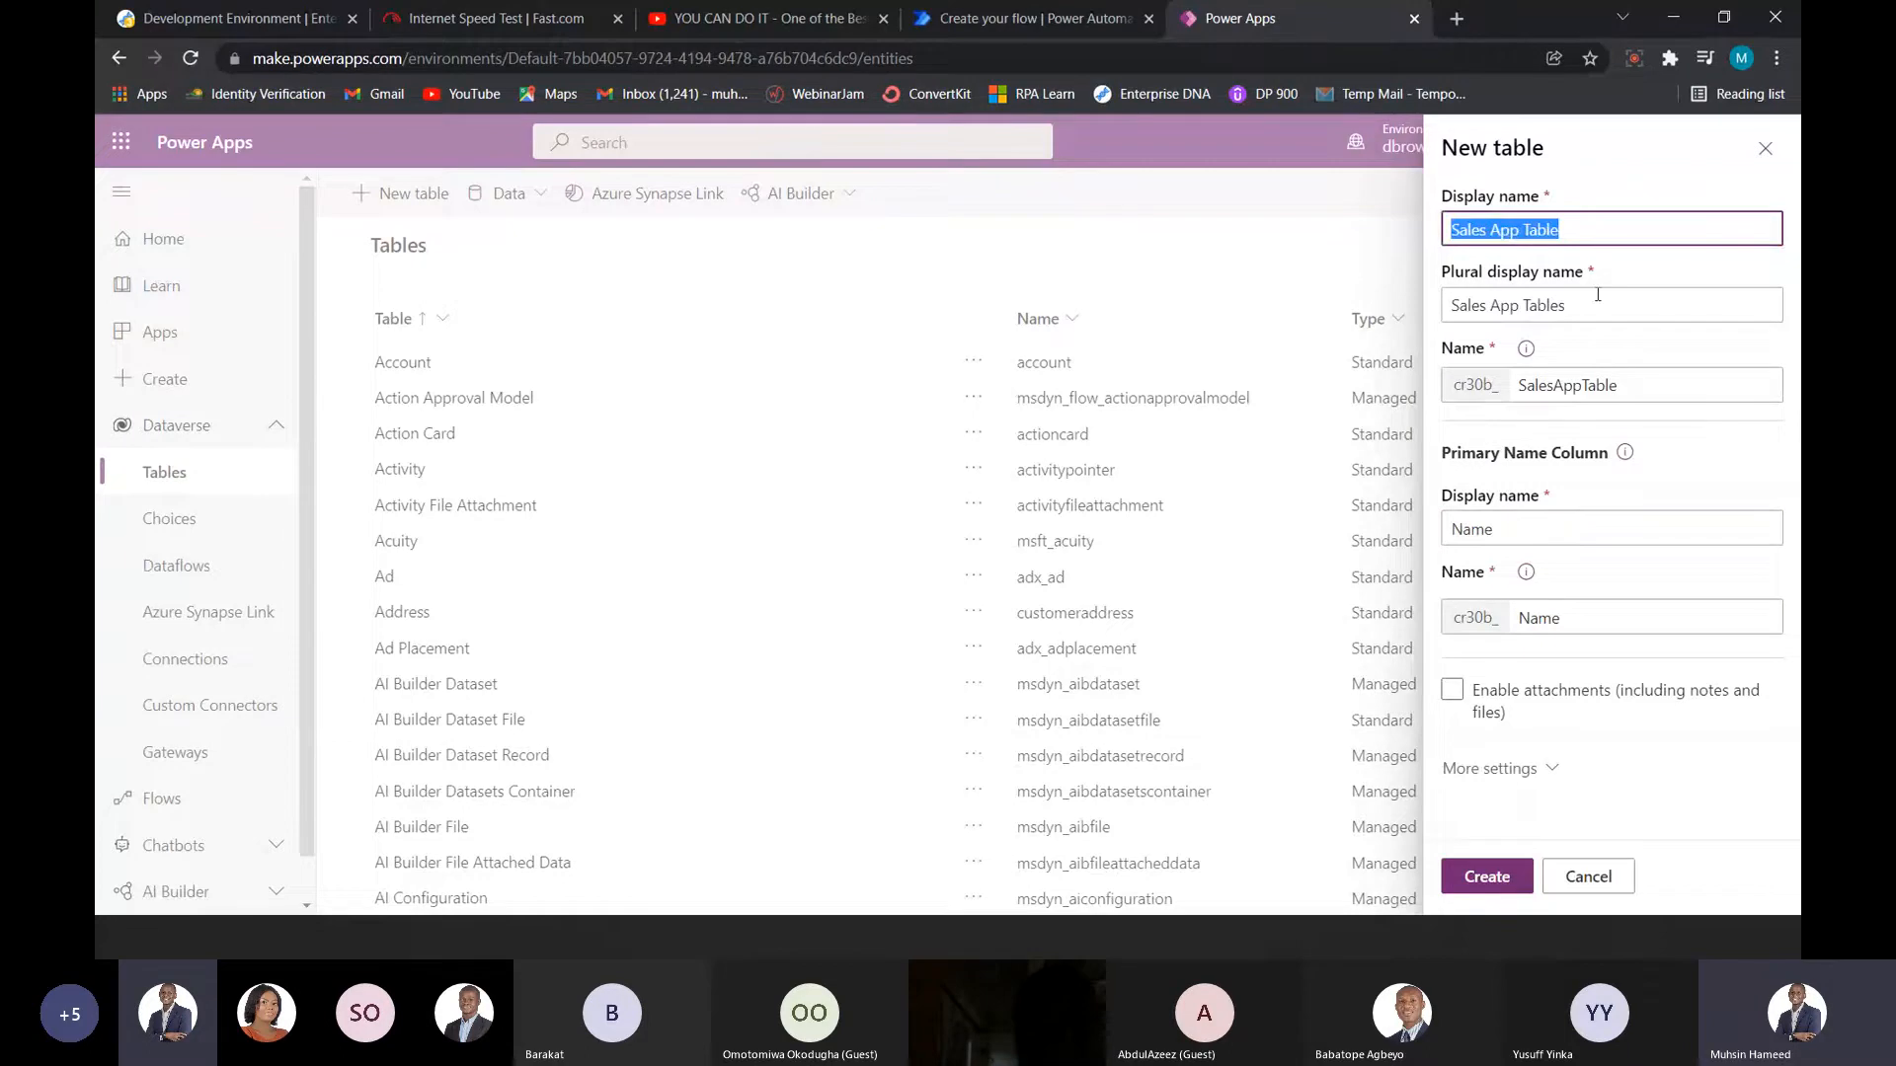
{"action": "left_click", "coordinate": [1556, 728]}
{"action": "left_click", "coordinate": [1452, 691]}
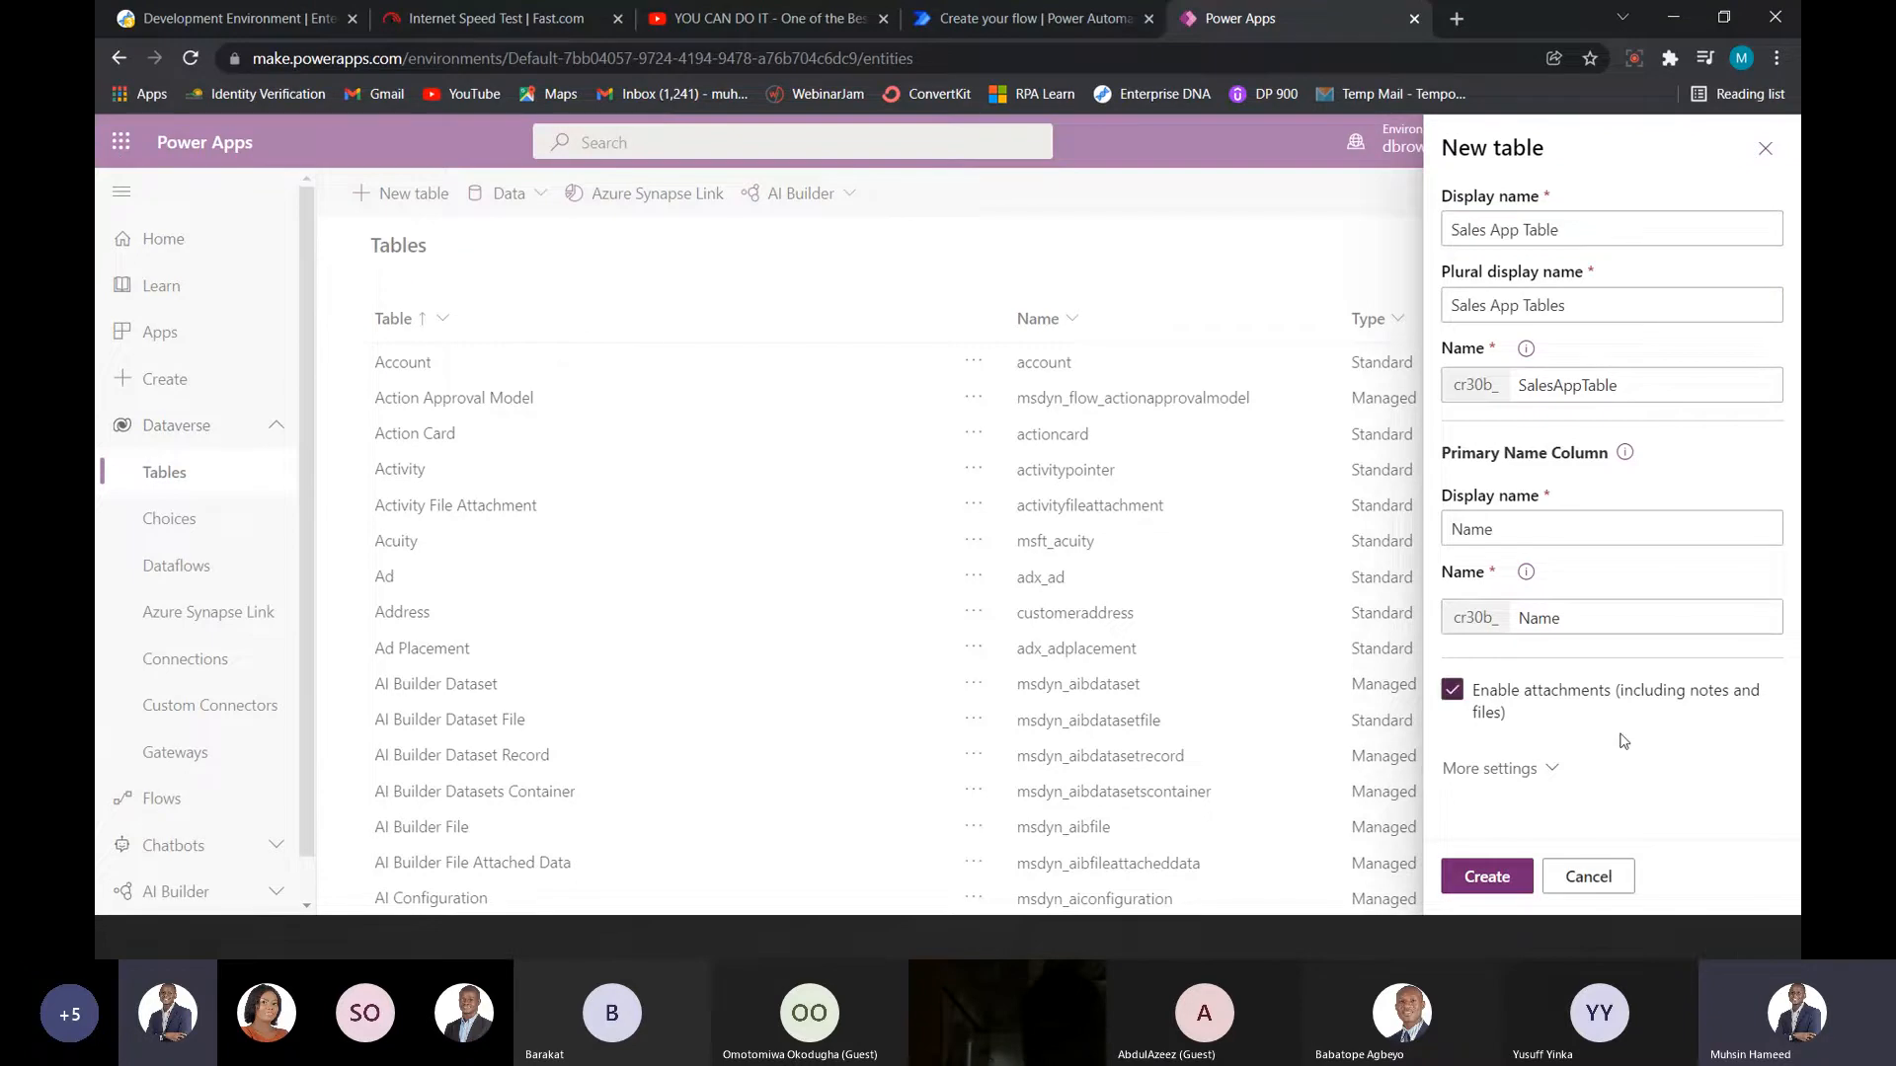
- Turn off attachments including notes and files, and create the Sales App Table
{"action": "left_click", "coordinate": [1453, 690]}
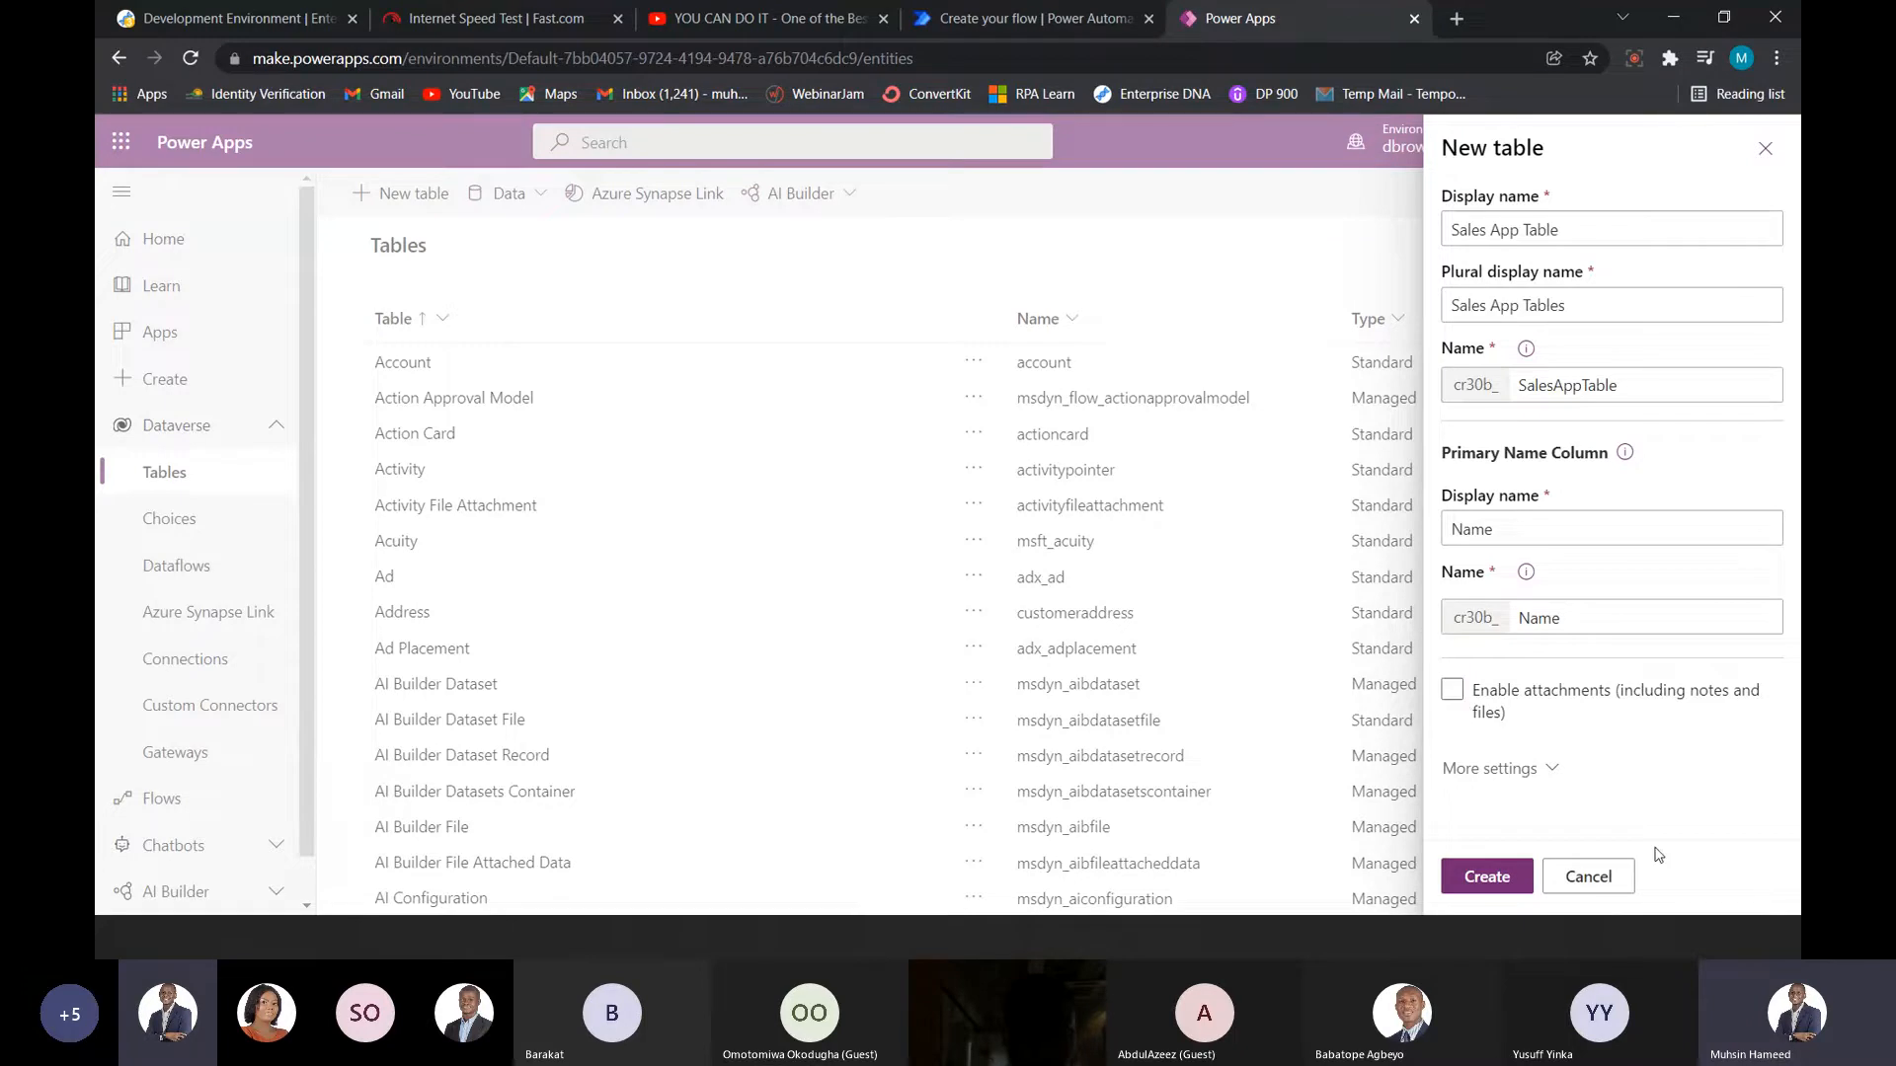
{"action": "left_click", "coordinate": [1487, 877]}
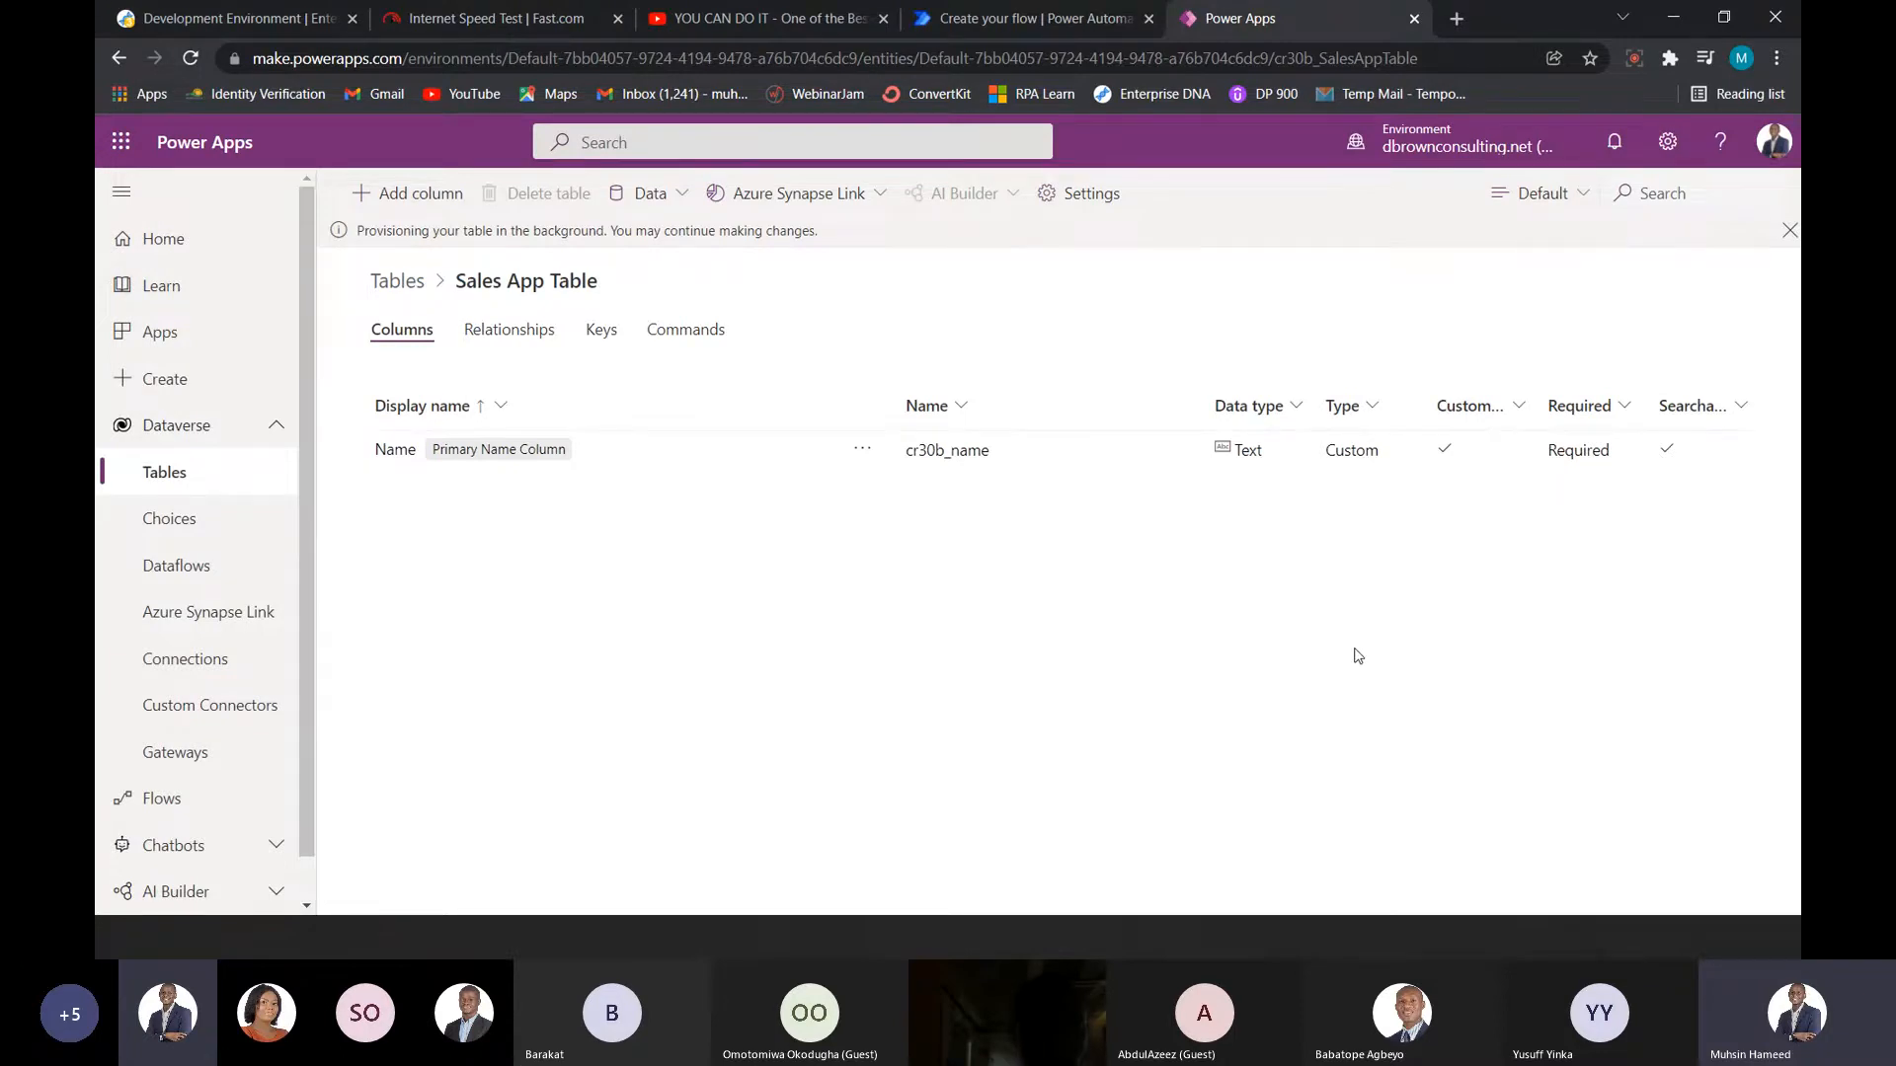
{"action": "key", "text": "alt+Tab"}
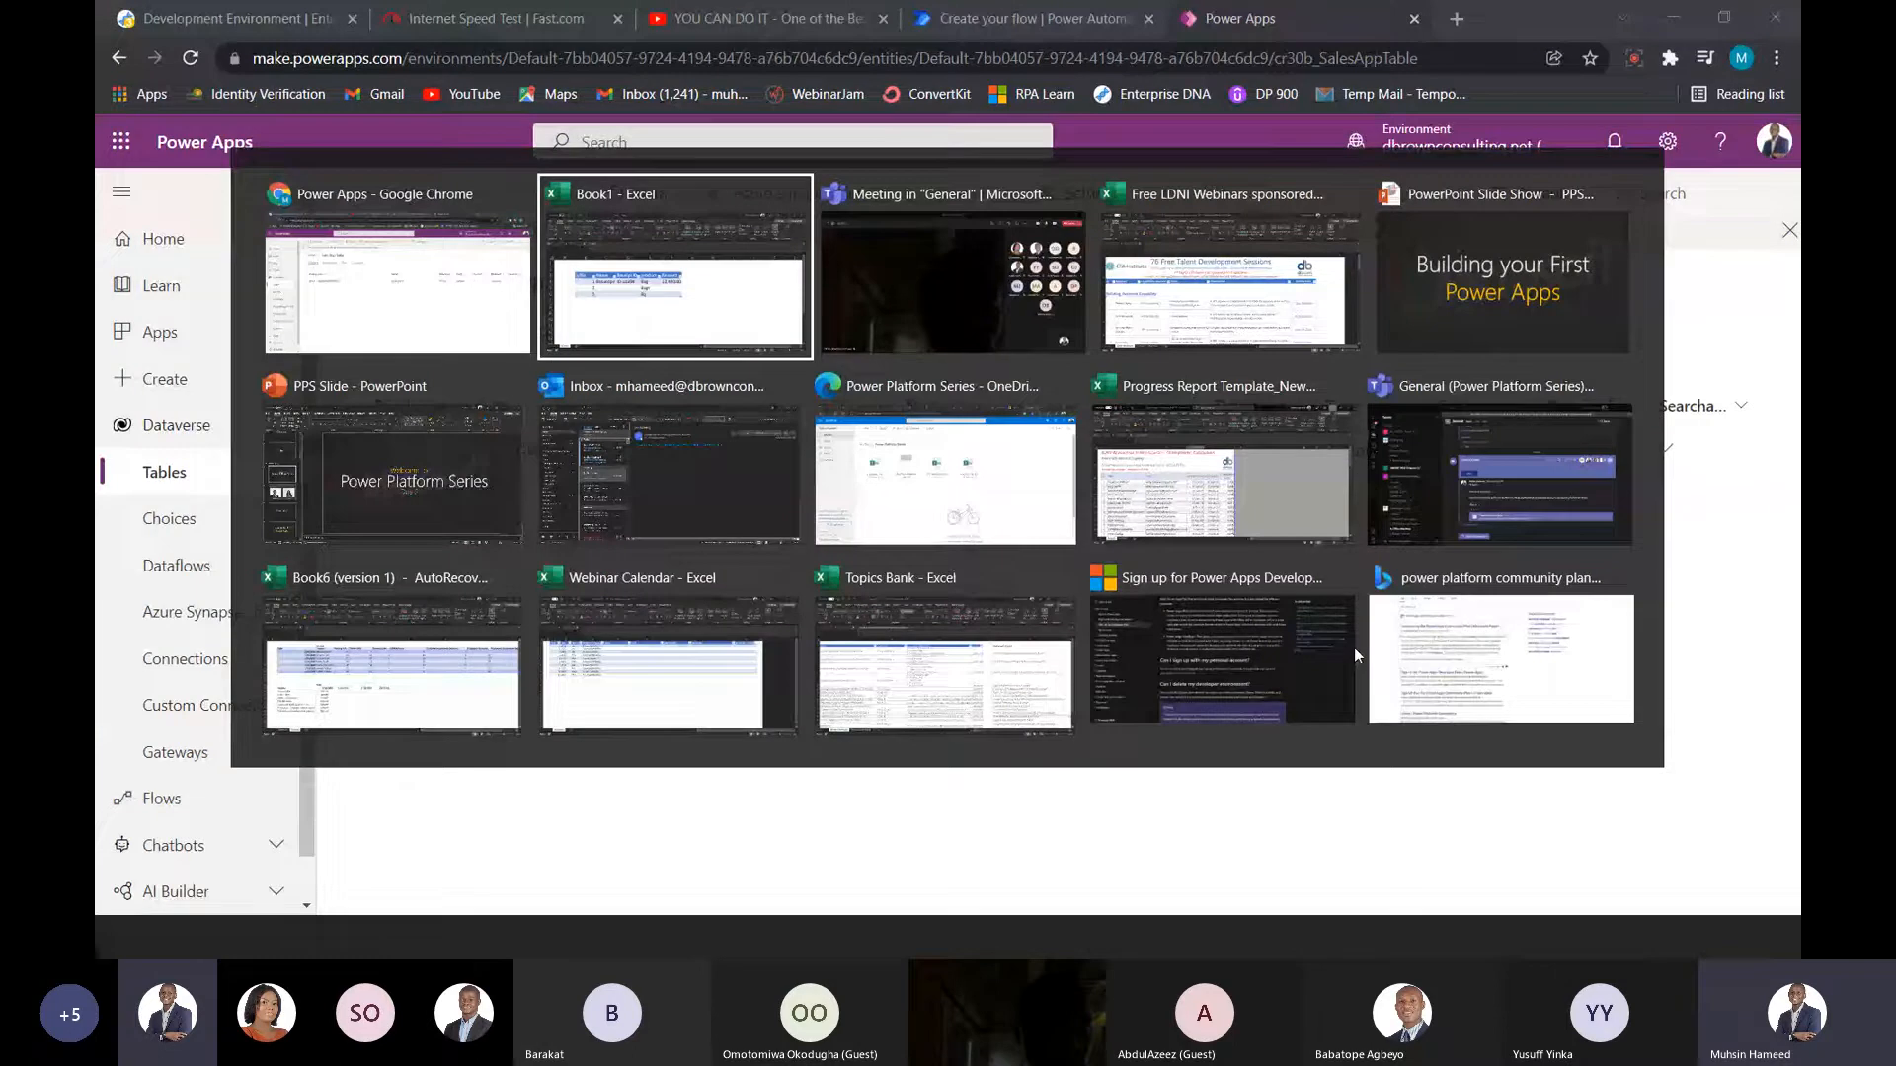
{"action": "key", "text": "alt+Tab"}
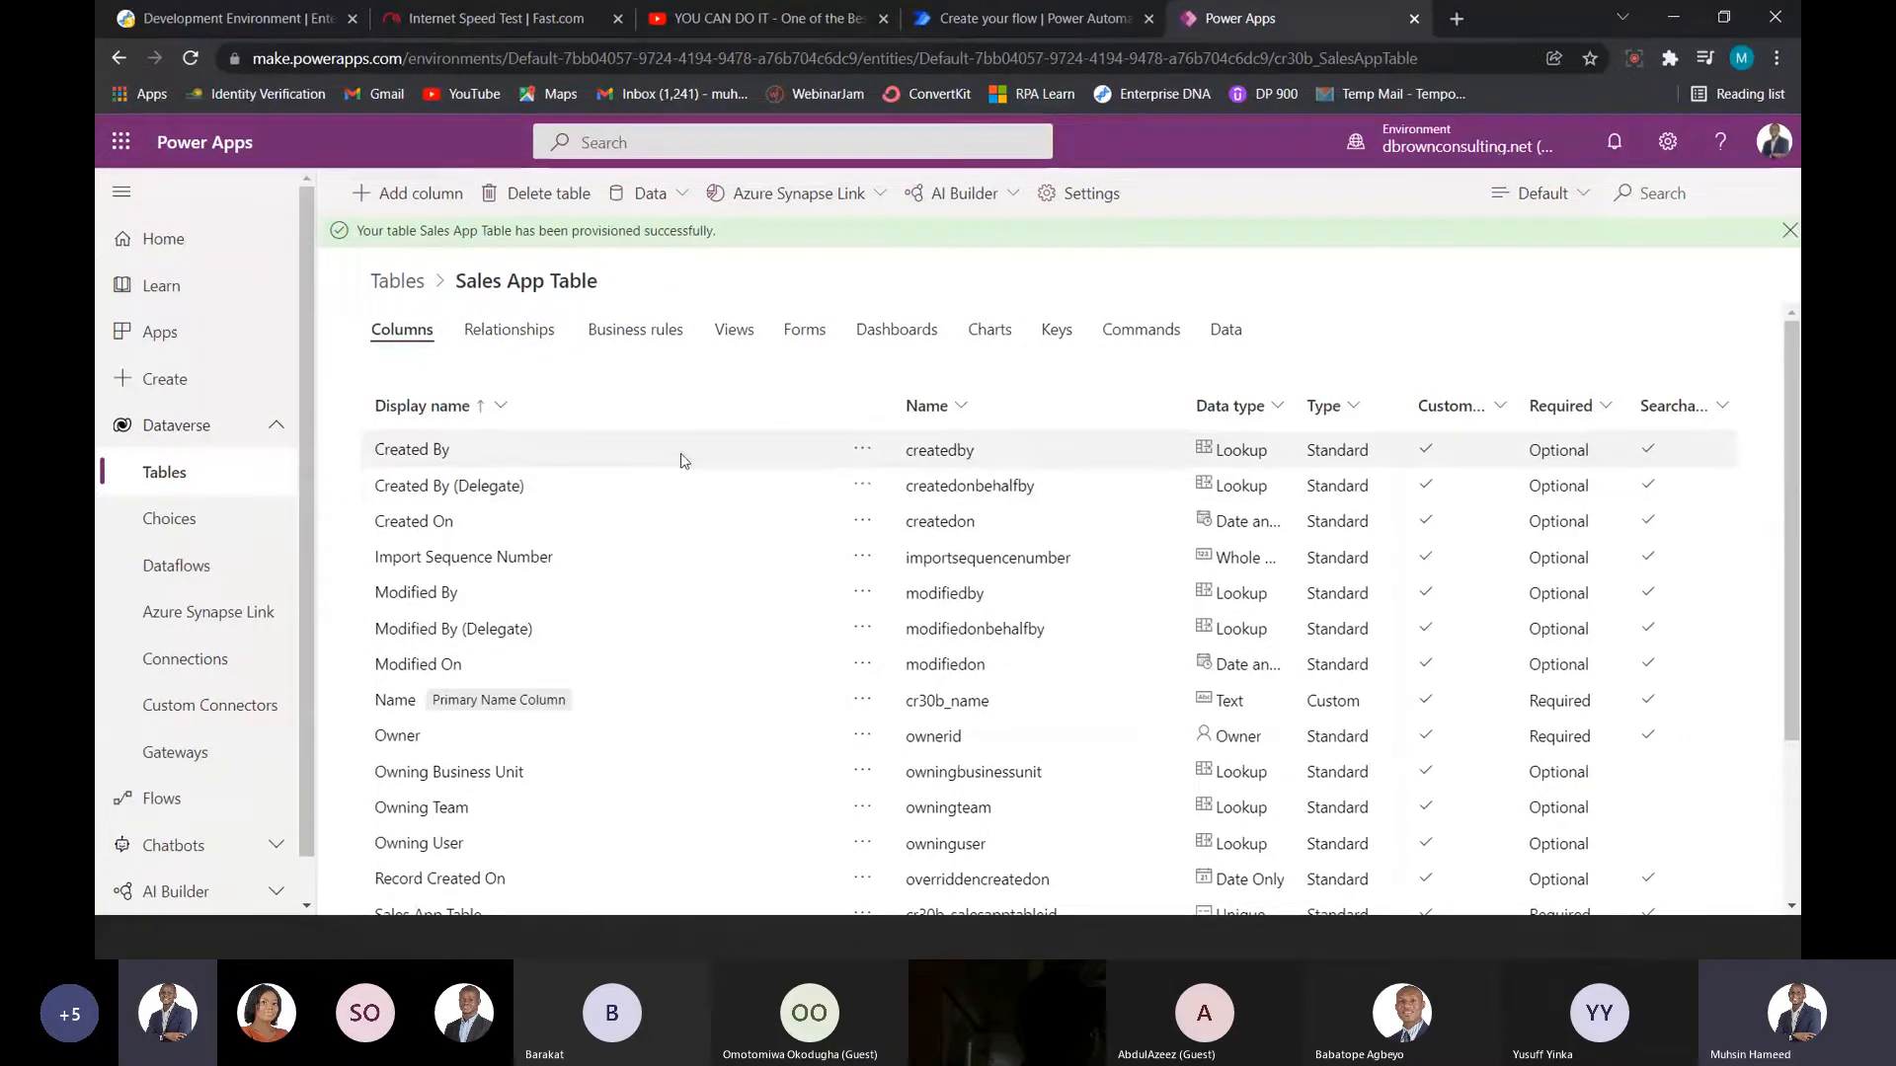
- Review the Sales App Table's full list of columns and the explanation of the primary name column
{"action": "scroll", "coordinate": [680, 460], "scroll_direction": "down", "scroll_amount": 3}
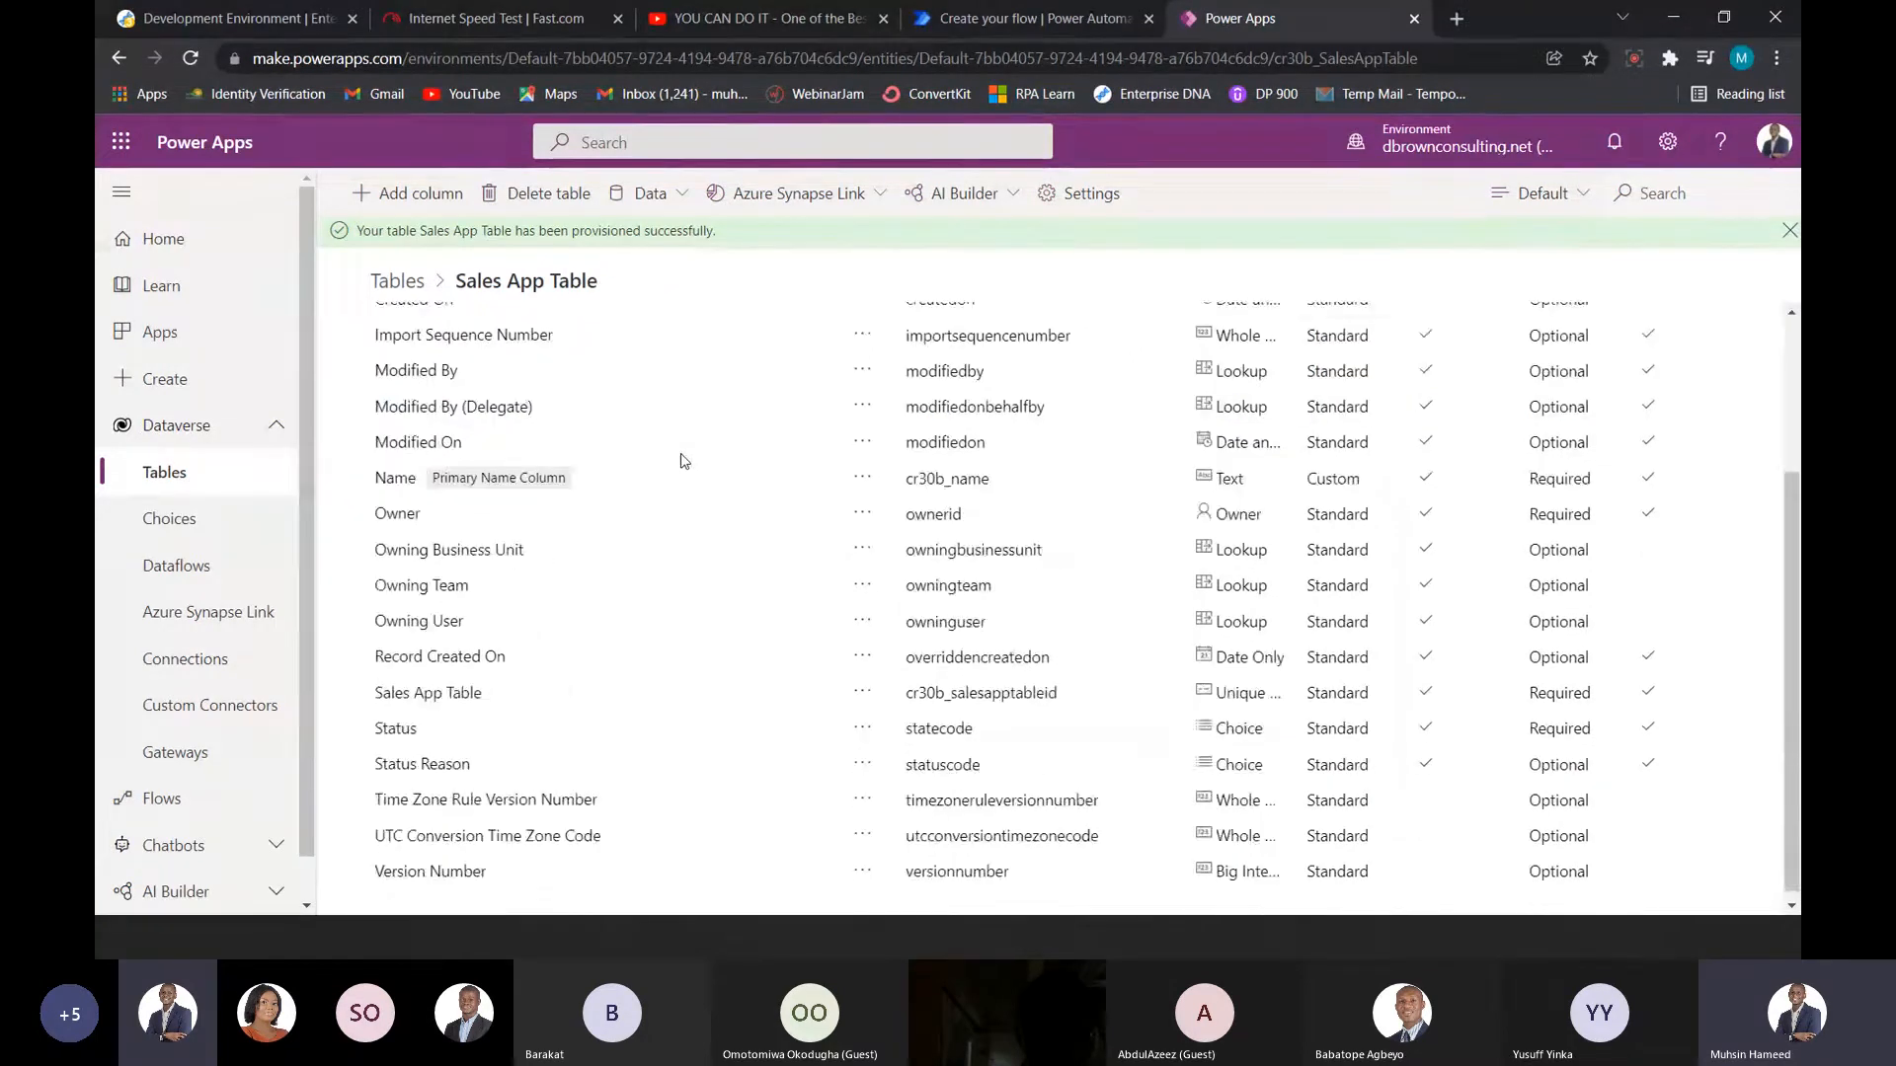
{"action": "scroll", "coordinate": [680, 460], "scroll_direction": "up", "scroll_amount": 3}
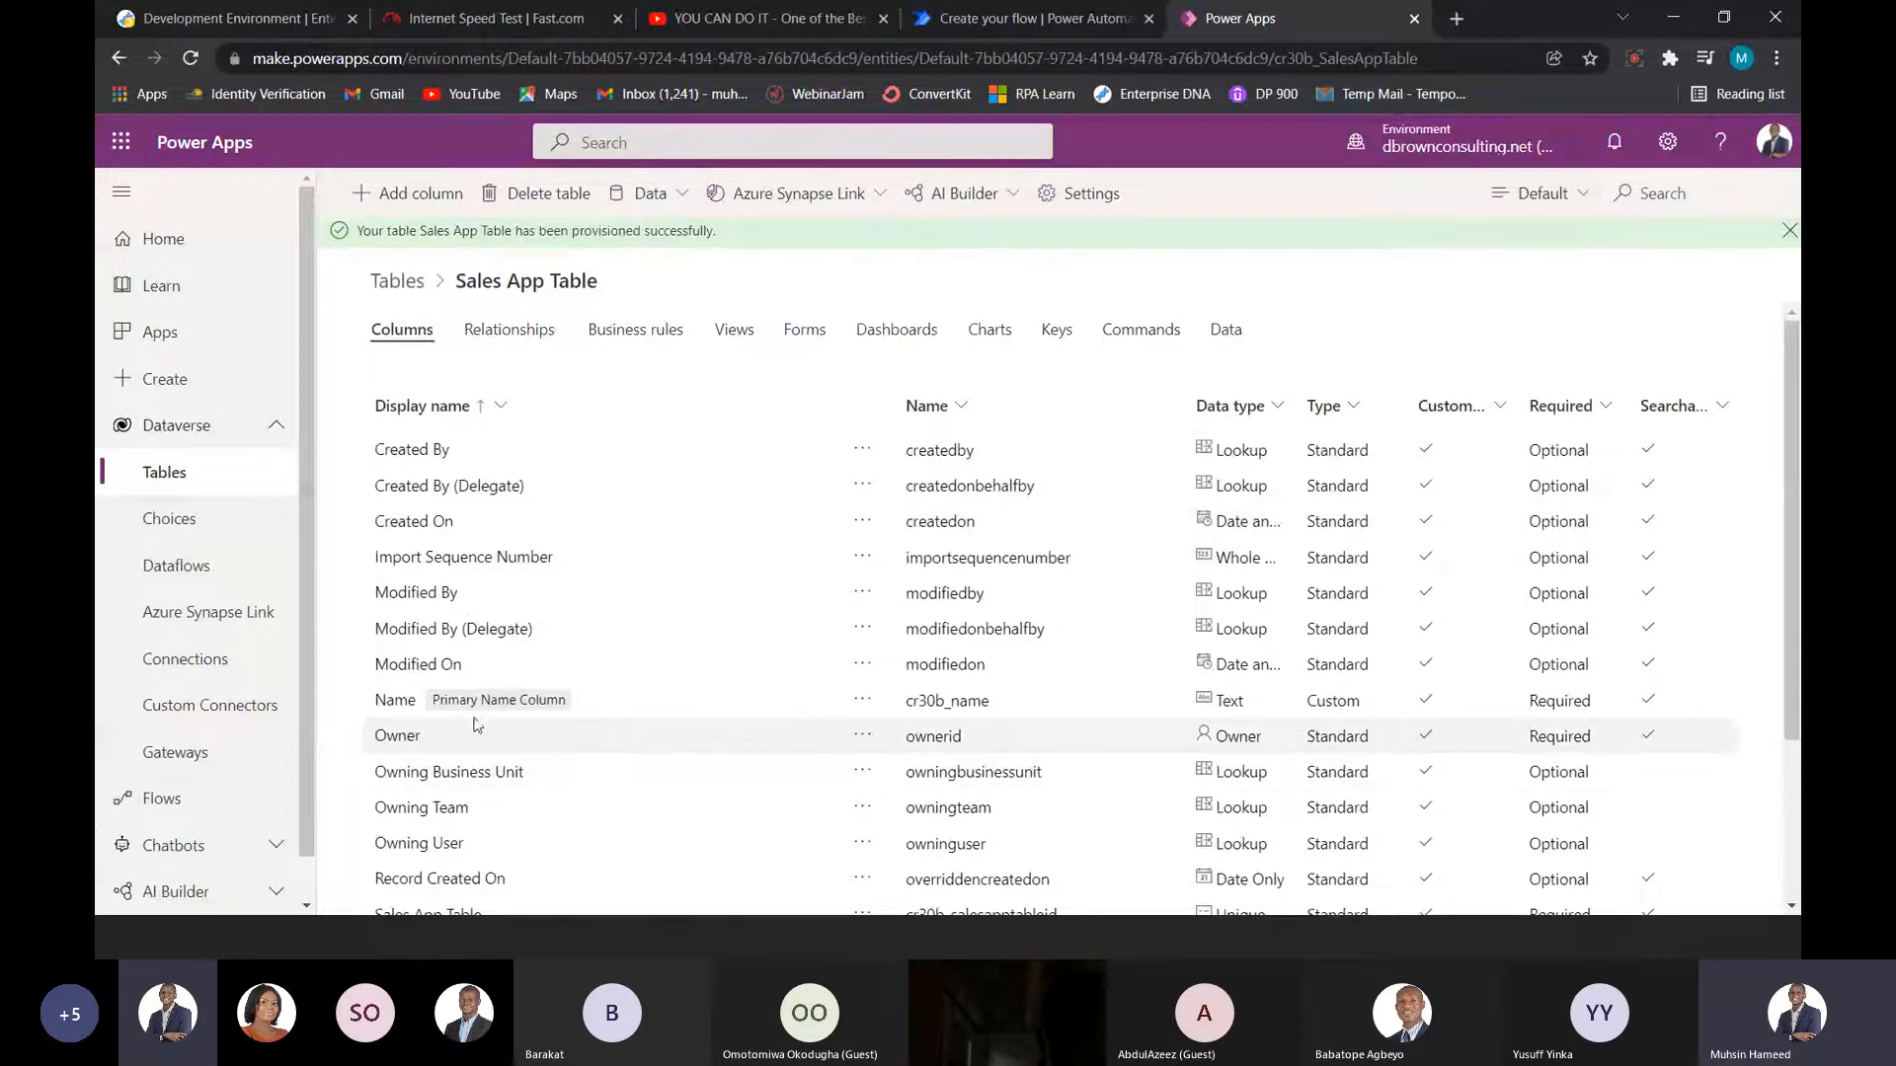
{"action": "mouse_move", "coordinate": [498, 707]}
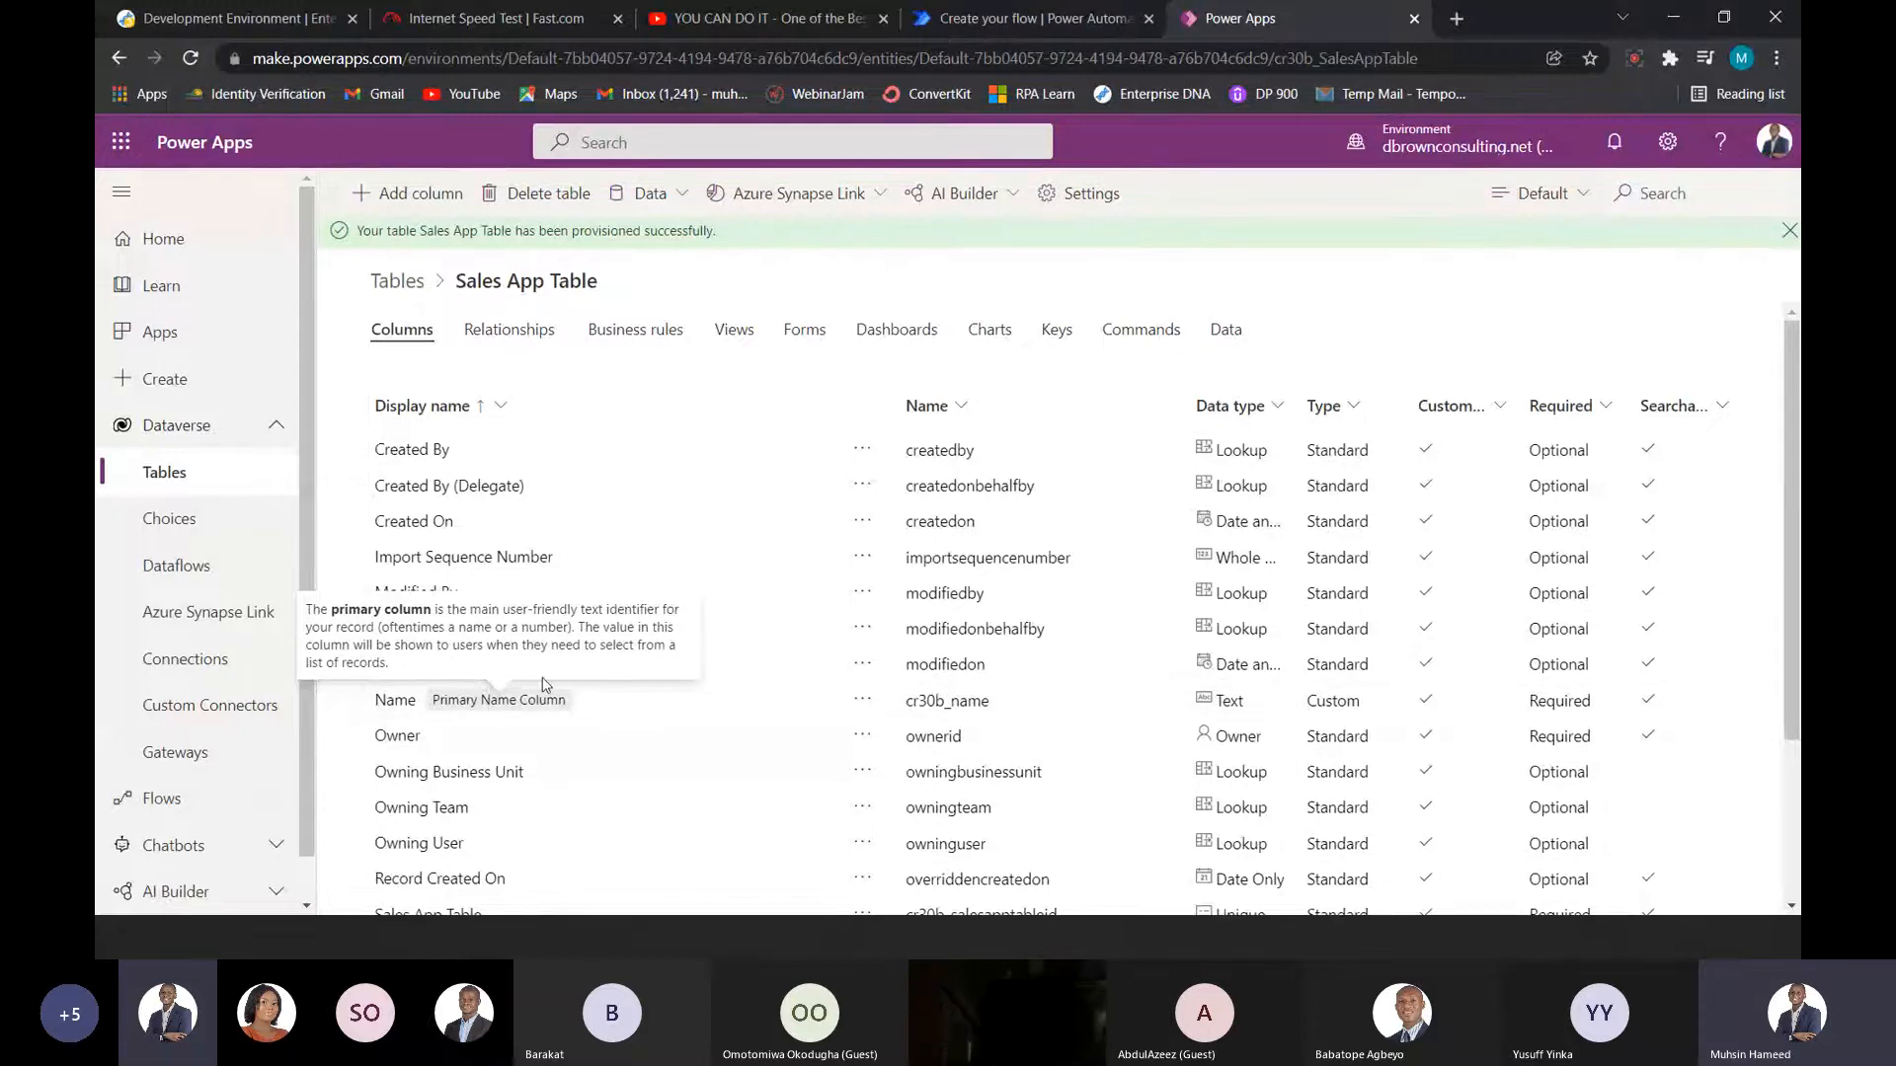
- Switch to the Excel workbook and point out the first record's Name and Receipt ID cells
{"action": "key", "text": "alt+Tab"}
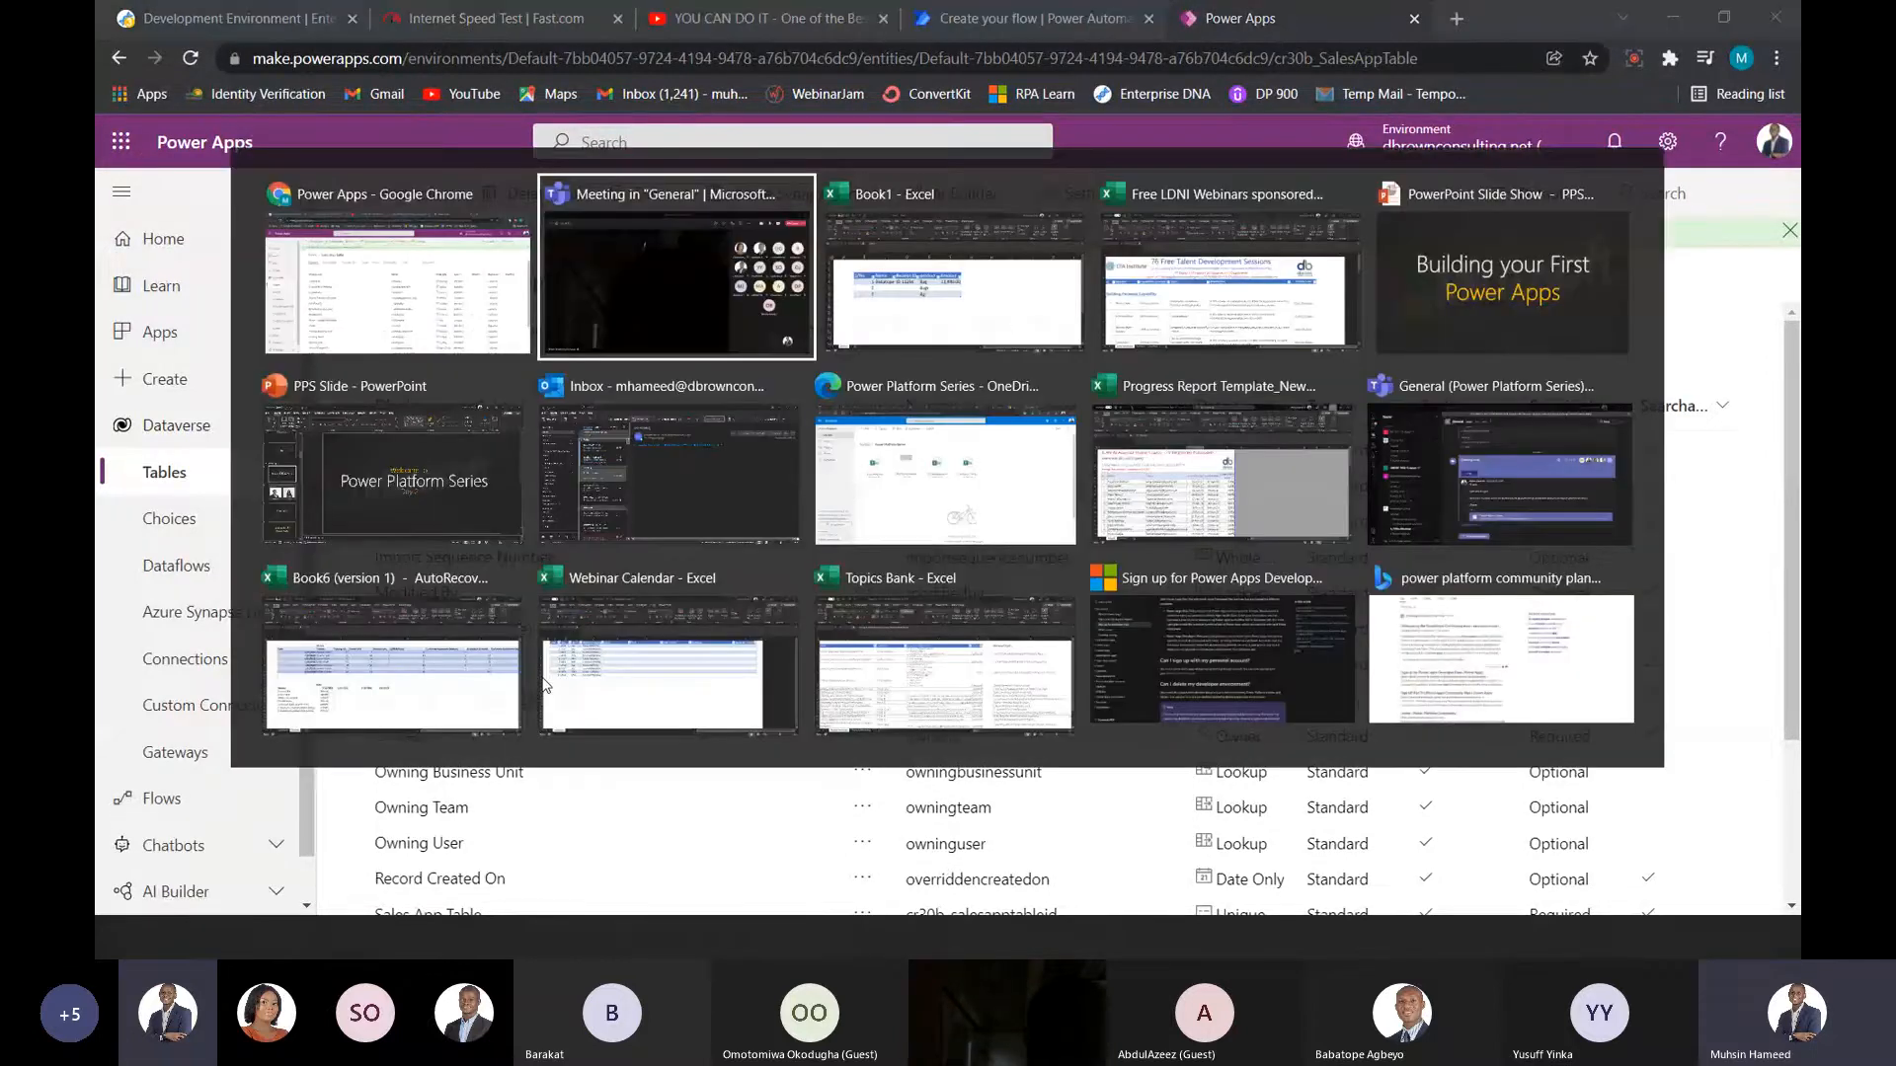
{"action": "key", "text": "alt+Tab"}
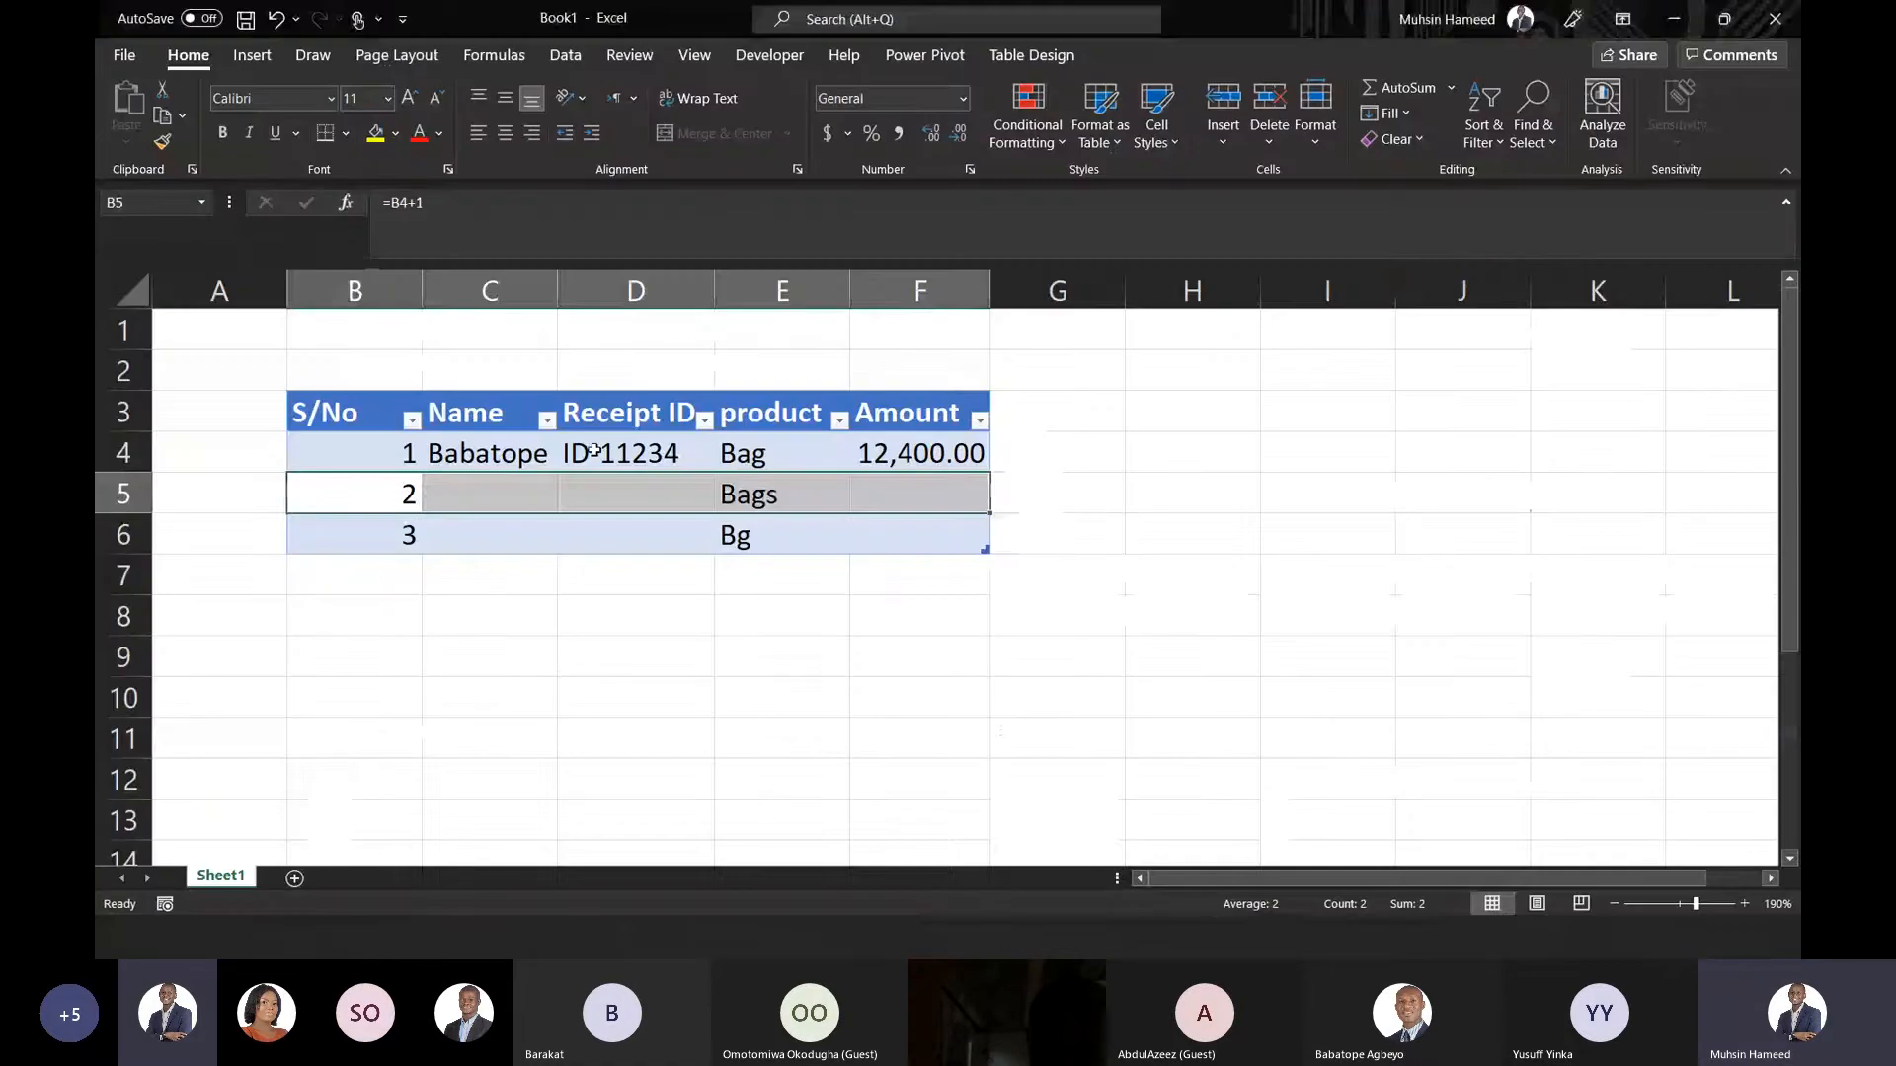
{"action": "left_click", "coordinate": [491, 446]}
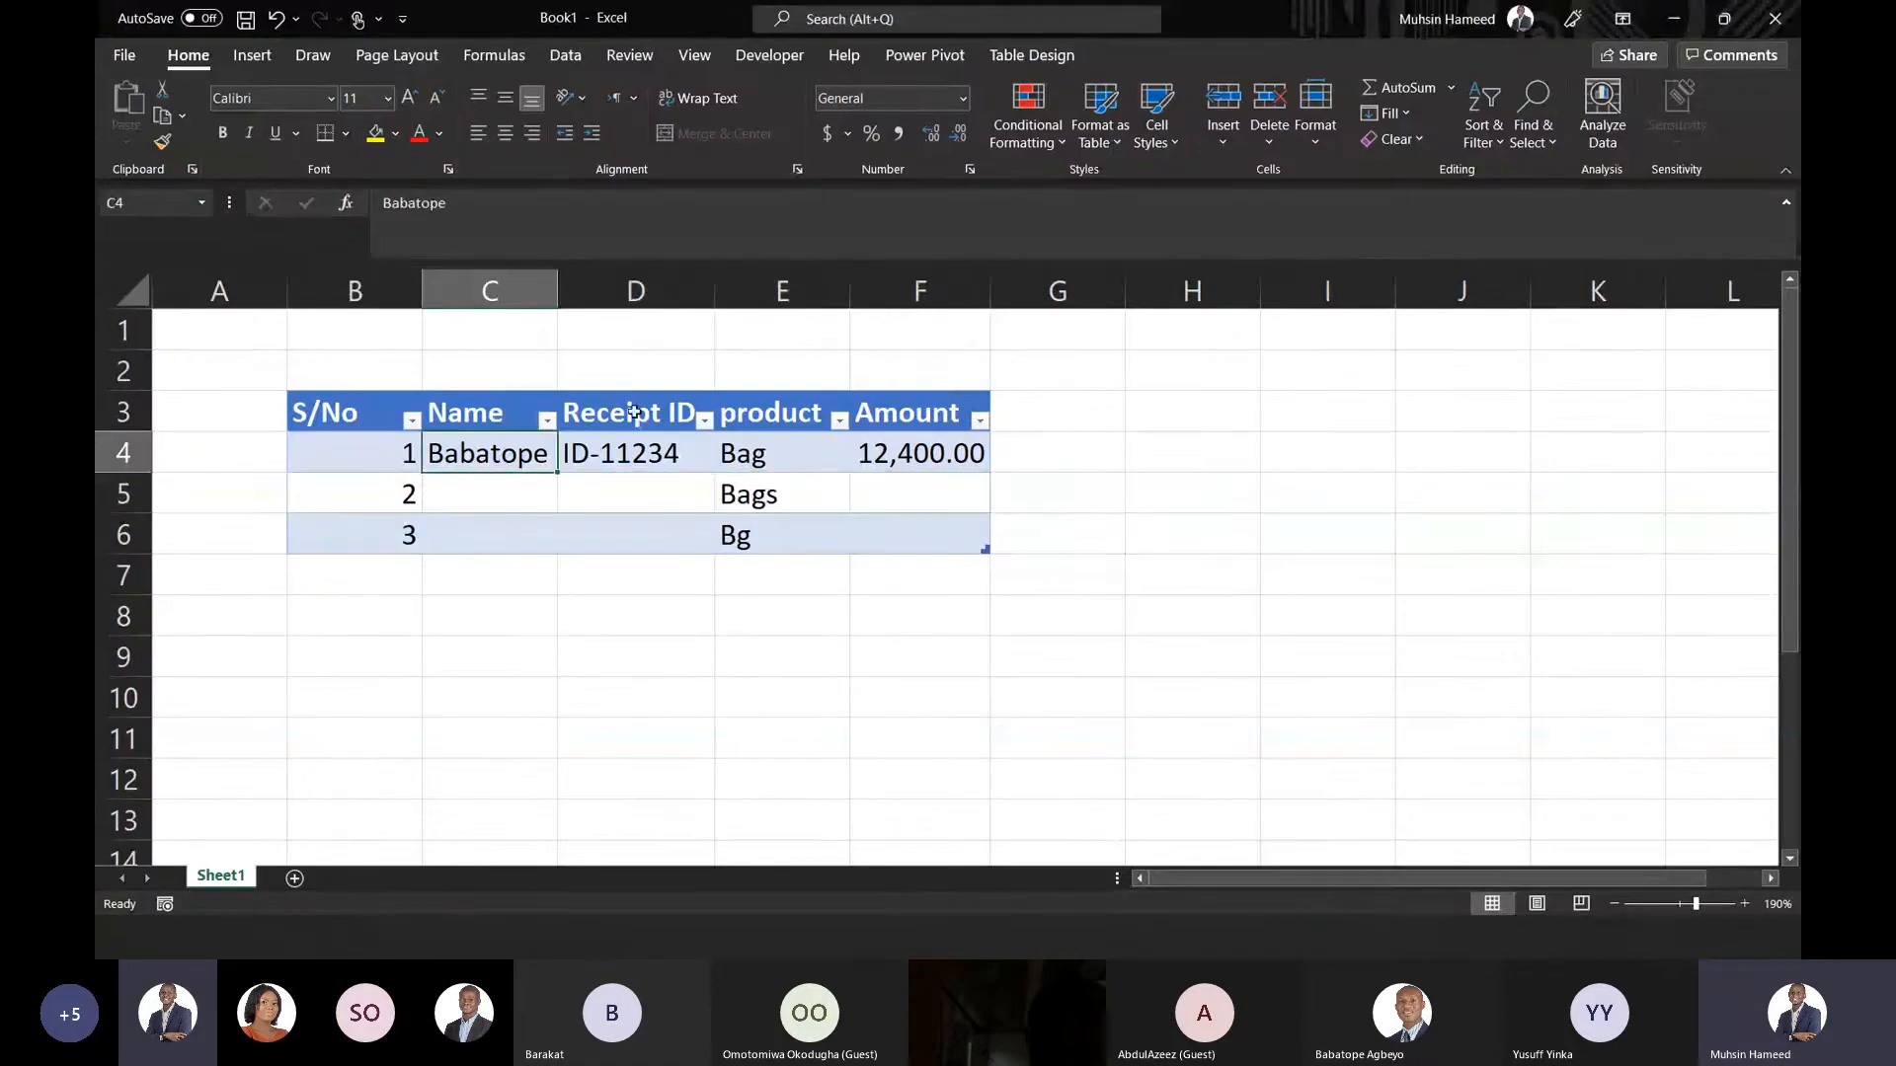
{"action": "left_click", "coordinate": [672, 447]}
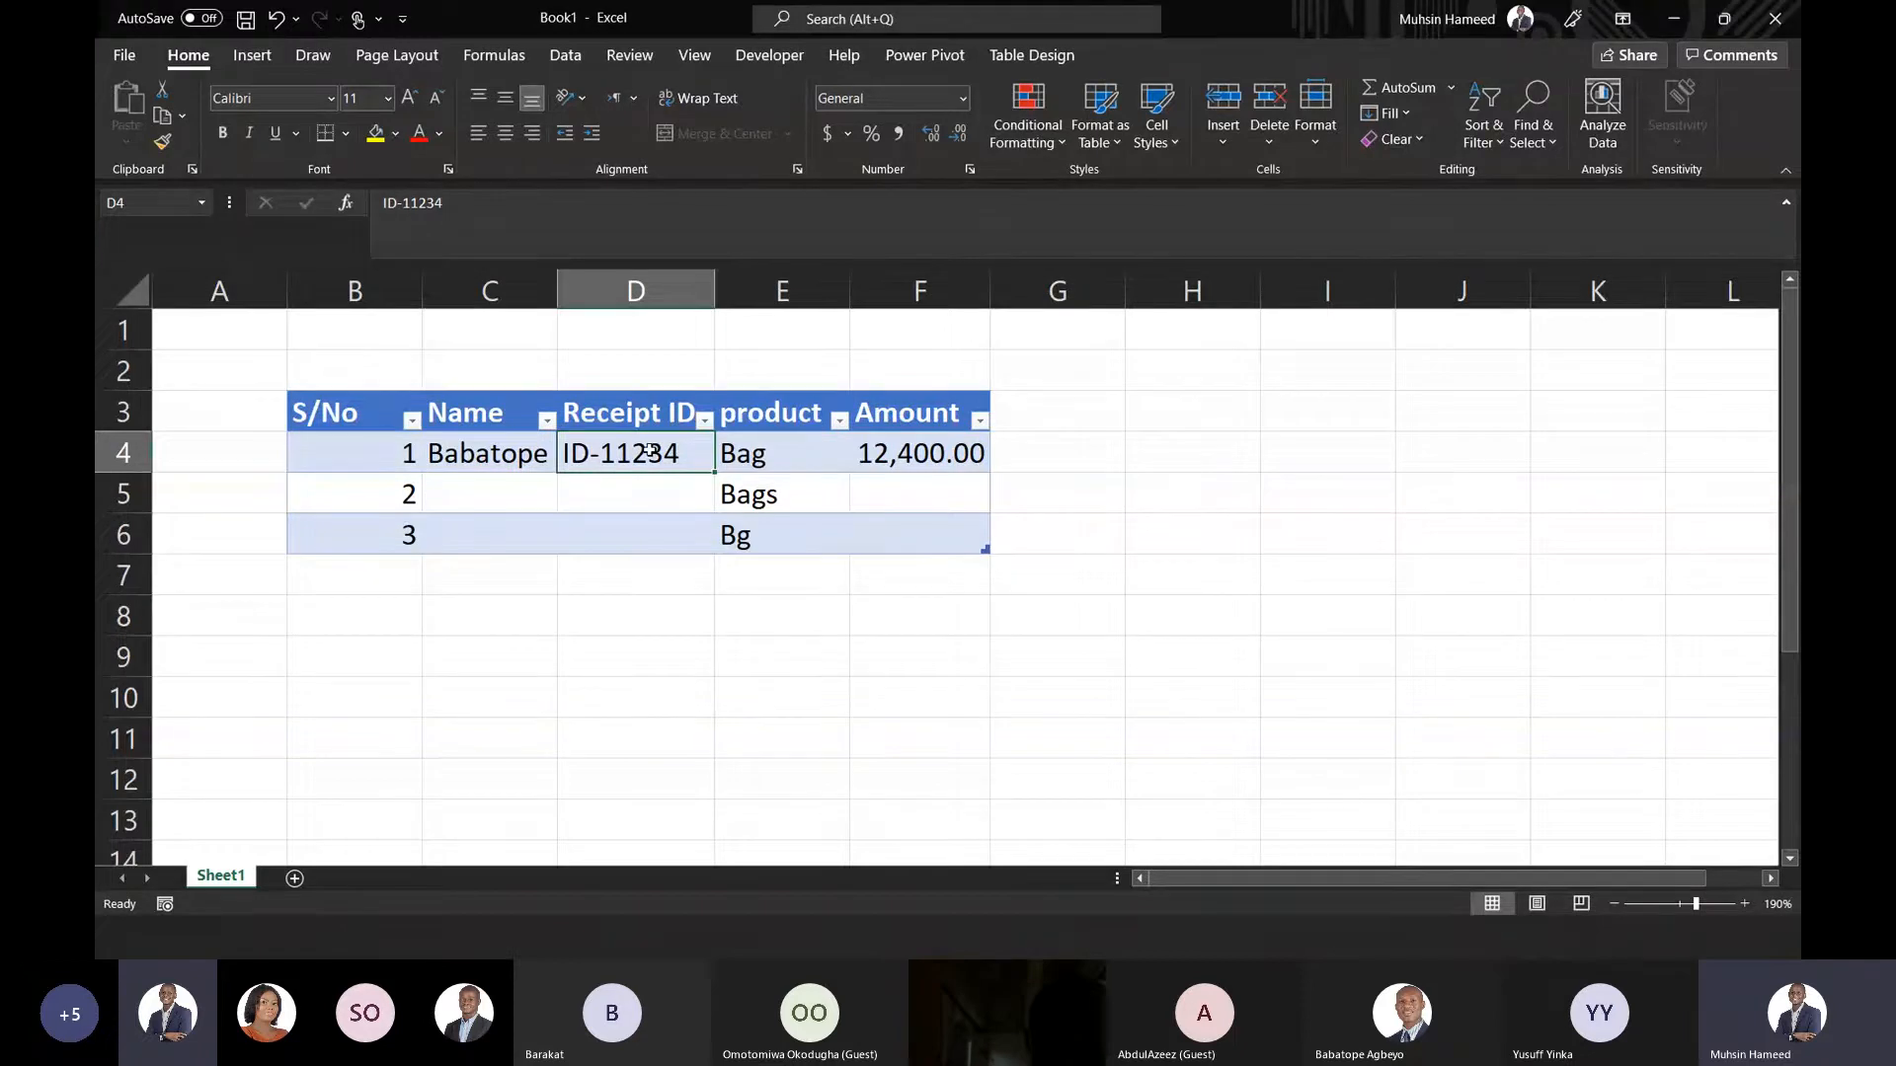
- Switch back to Power Apps, start a new column with the display name Receipt ID and open its data type choices
{"action": "key", "text": "alt+Tab"}
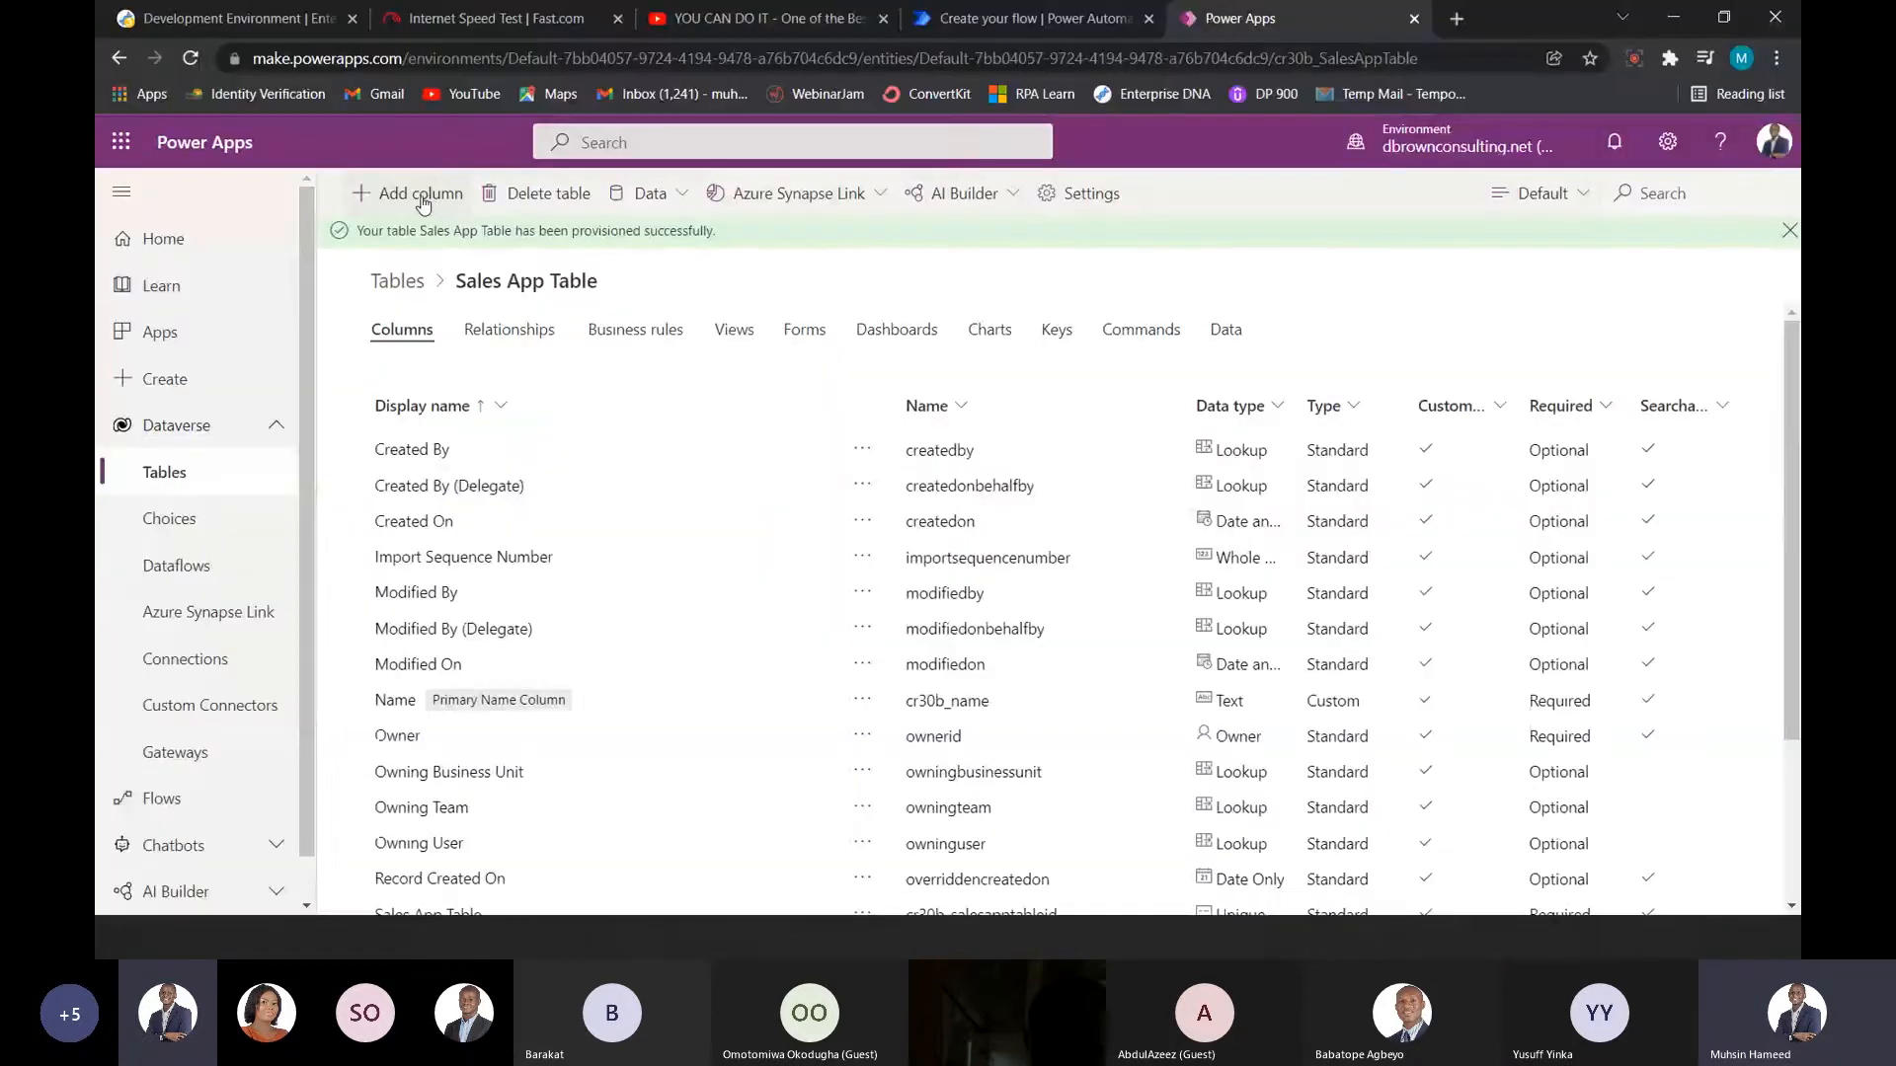
{"action": "left_click", "coordinate": [422, 202]}
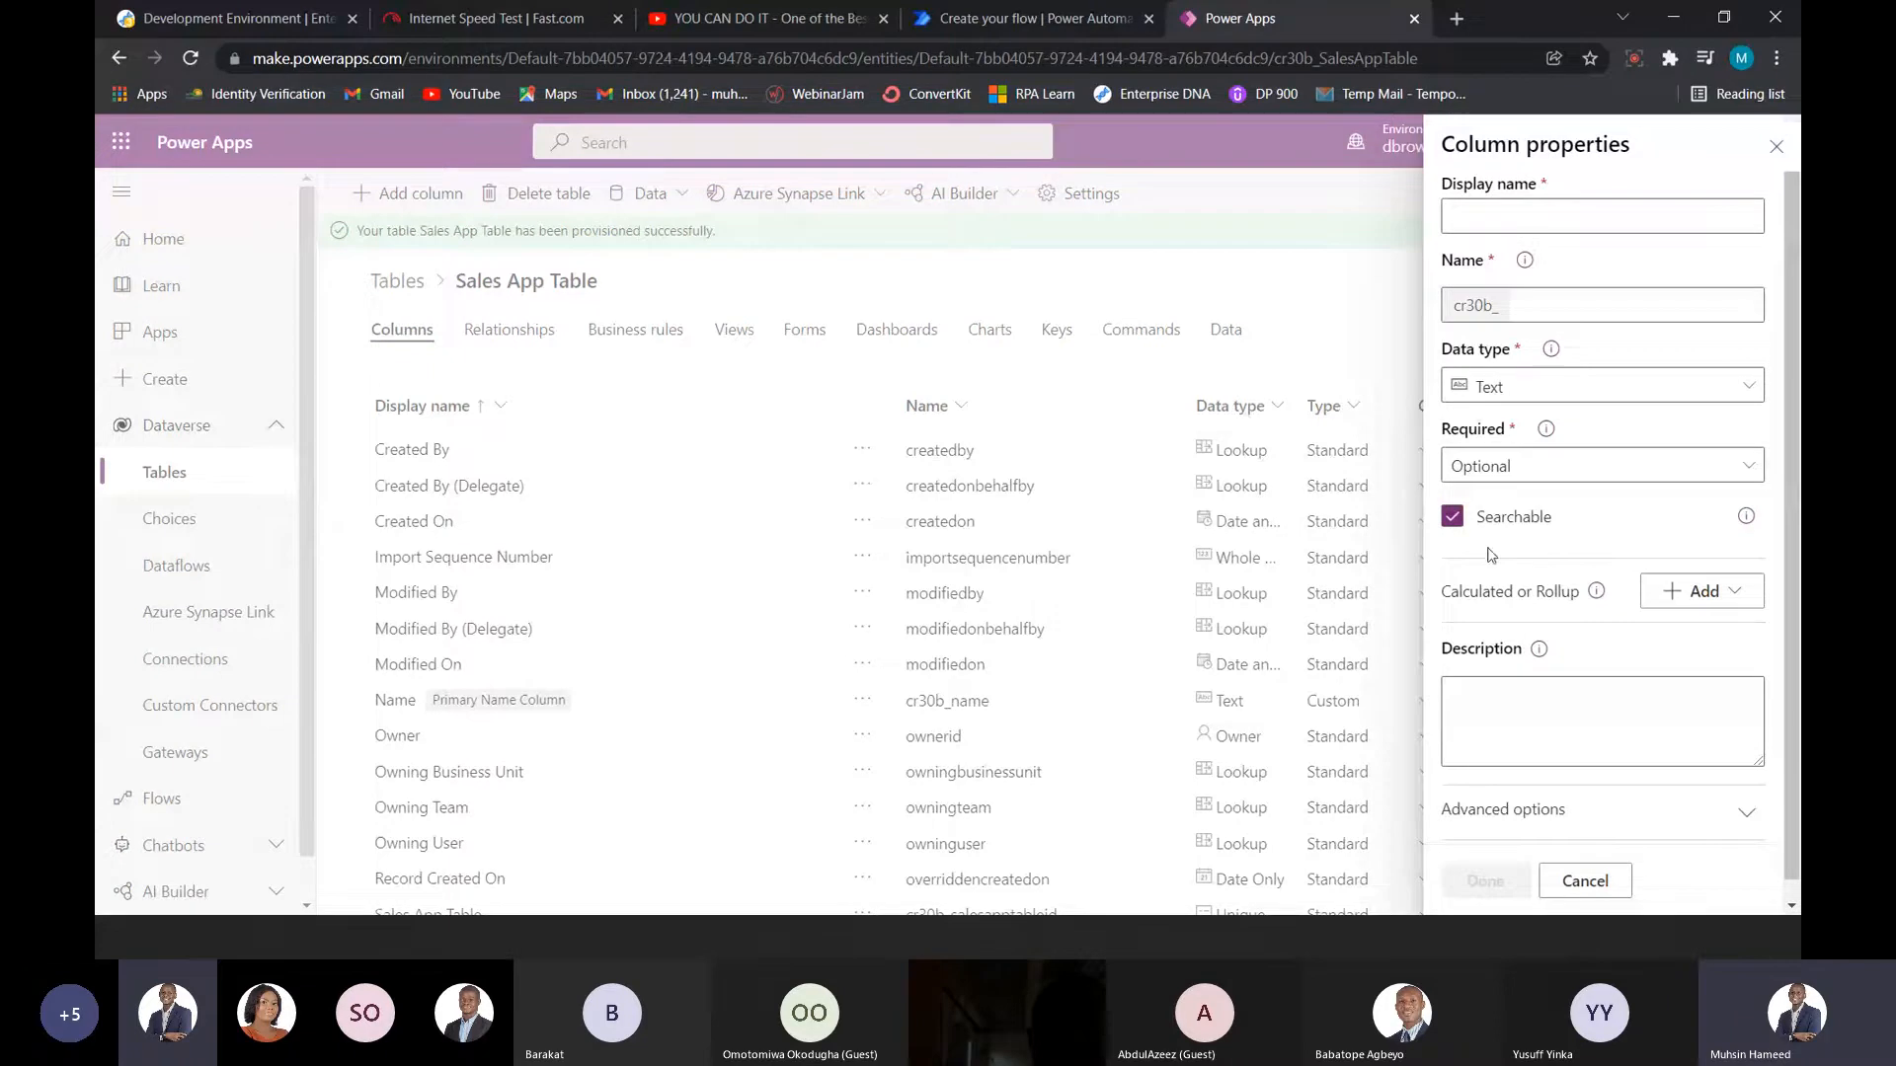
{"action": "left_click", "coordinate": [1548, 216]}
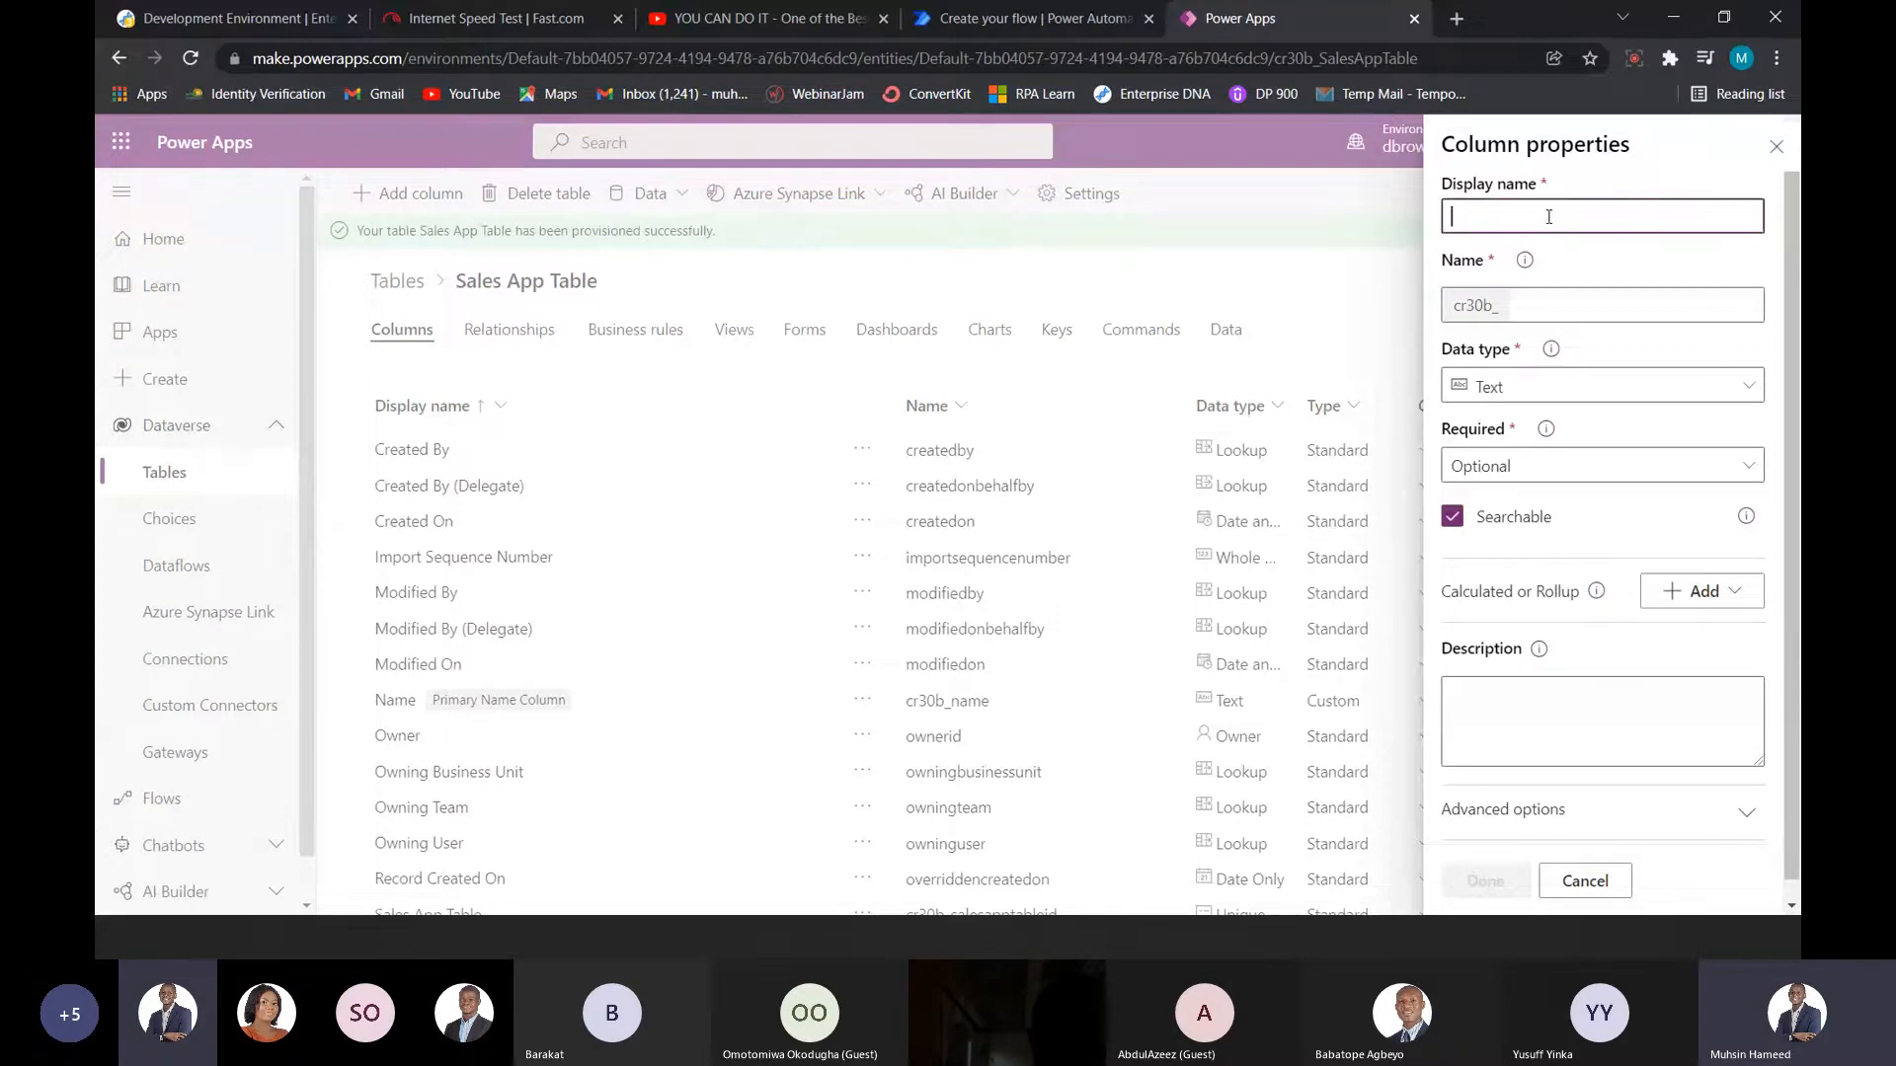
{"action": "type", "text": "Receipt"}
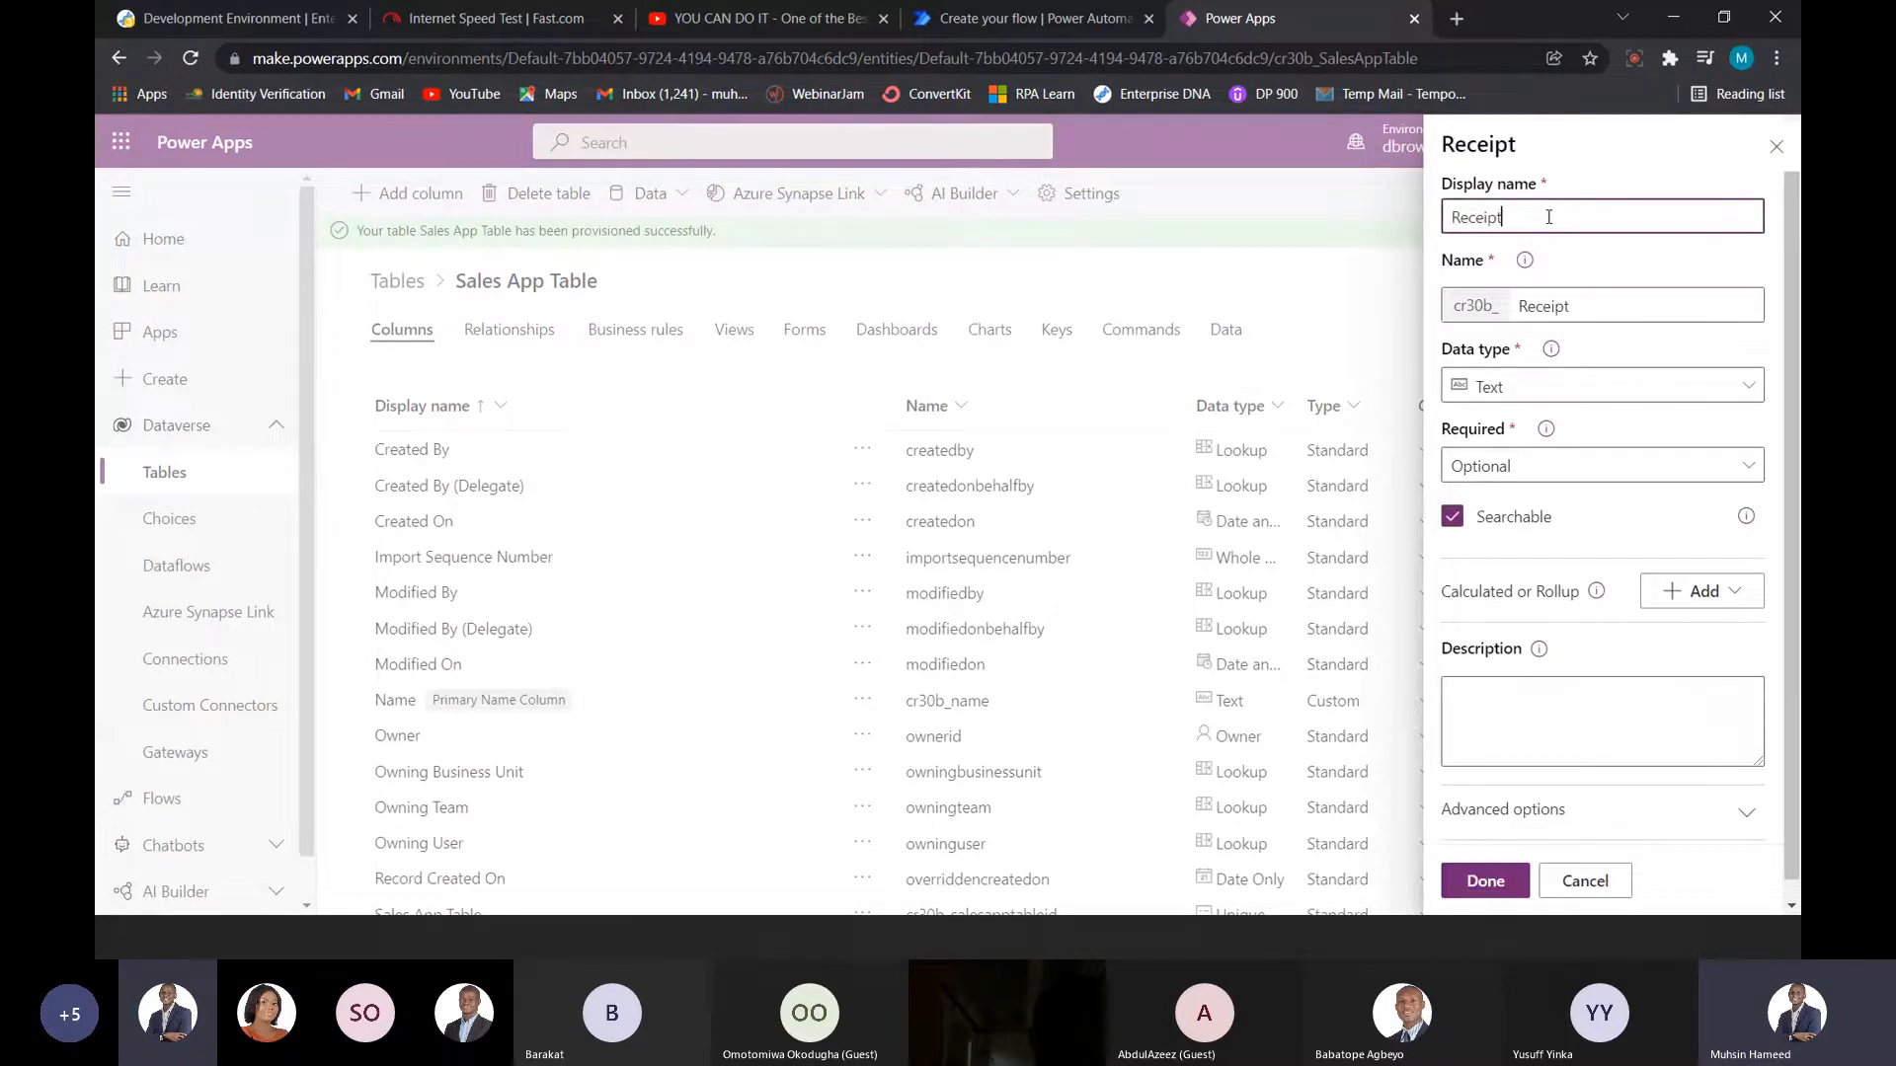
{"action": "type", "text": " ID"}
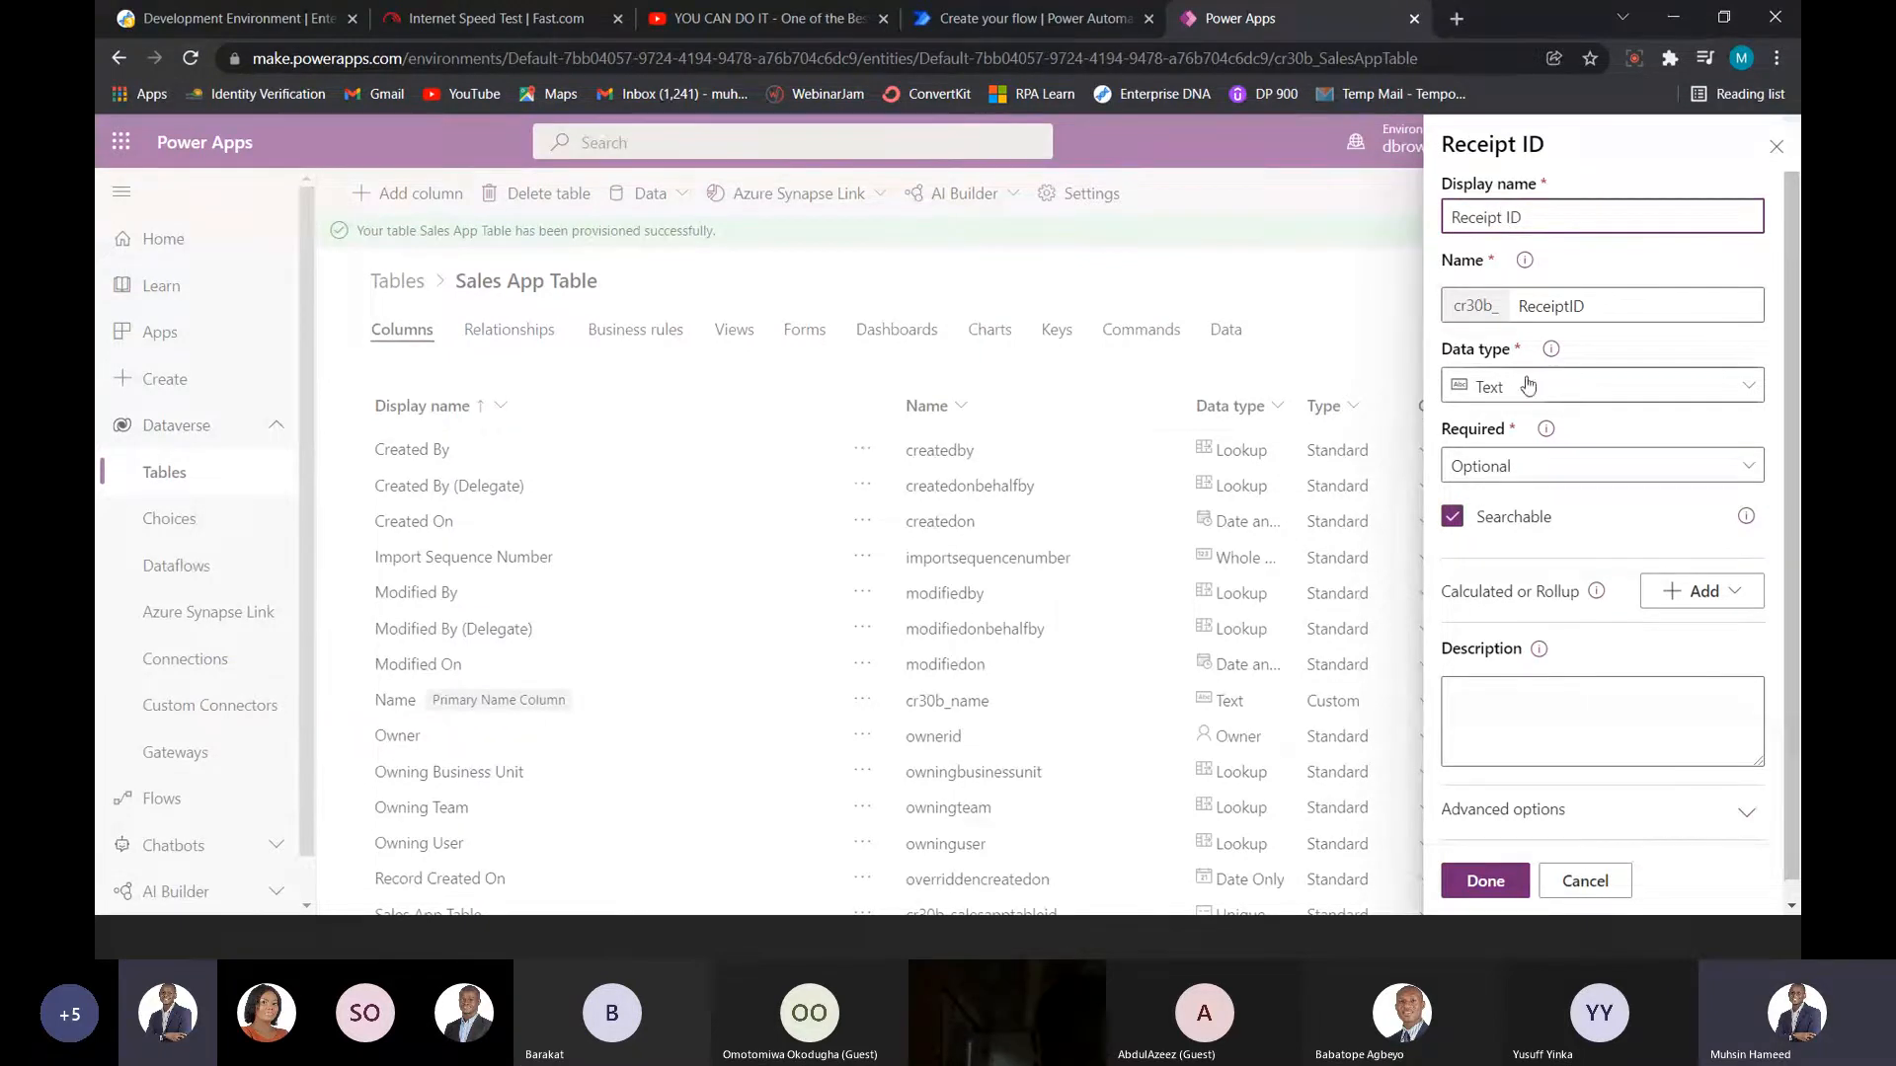
{"action": "left_click", "coordinate": [1629, 393]}
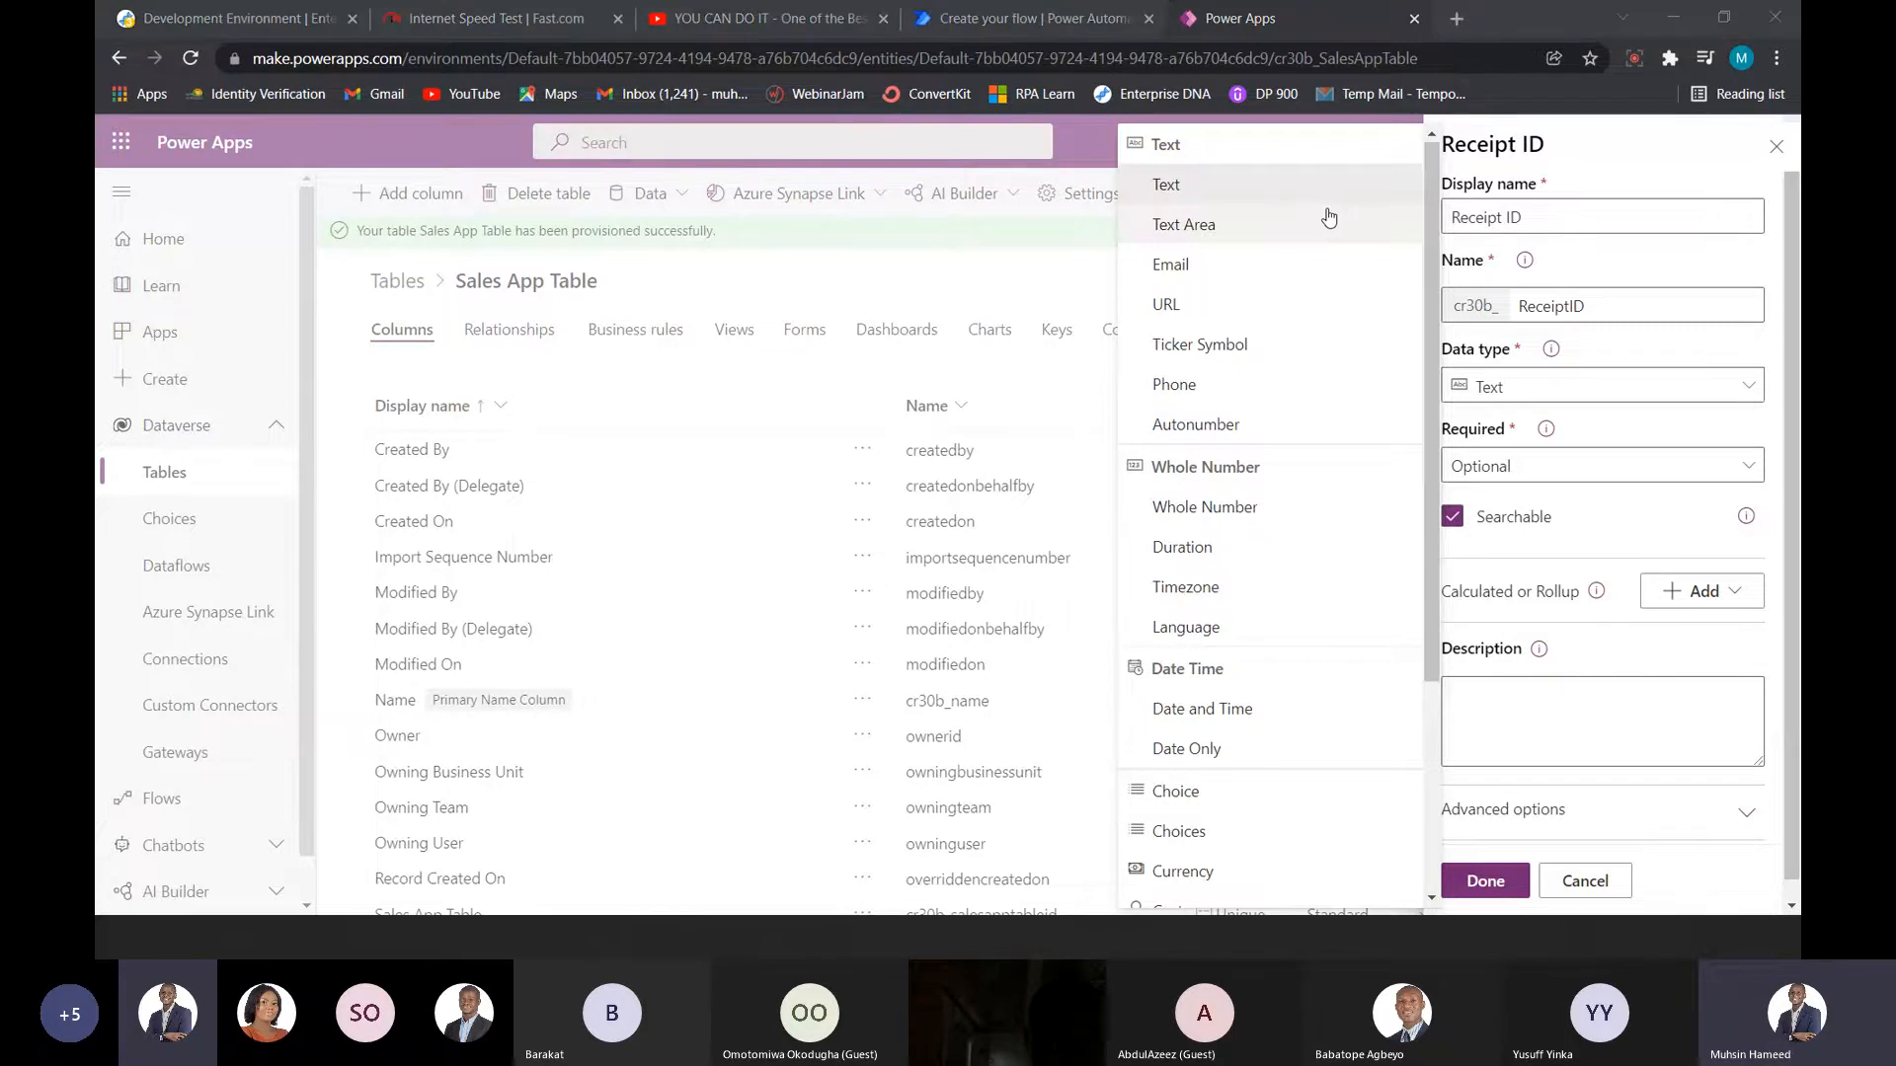
- Switch to Excel and change the second record's product to Car and the third record's product to Bicycle
{"action": "key", "text": "alt+Tab"}
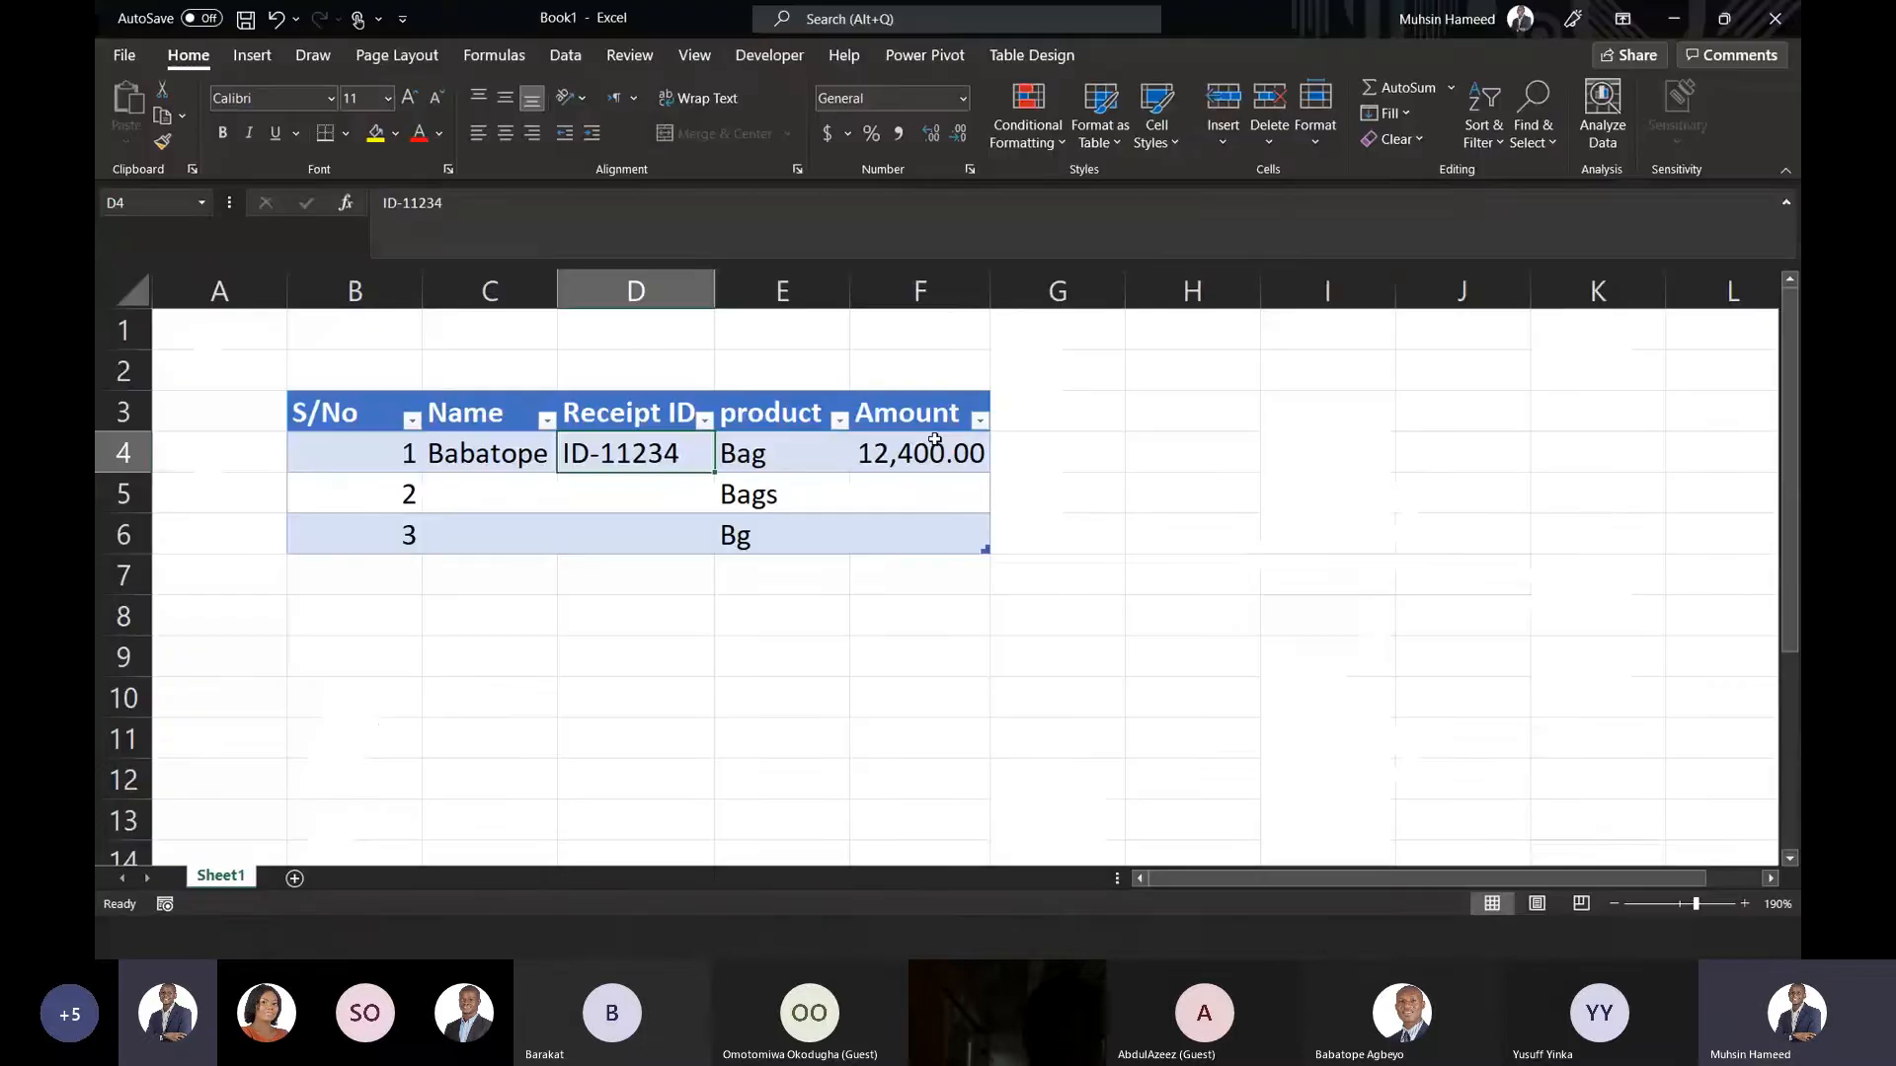
{"action": "left_click", "coordinate": [796, 448]}
{"action": "left_click_drag", "start_coordinate": [796, 449], "coordinate": [757, 544]}
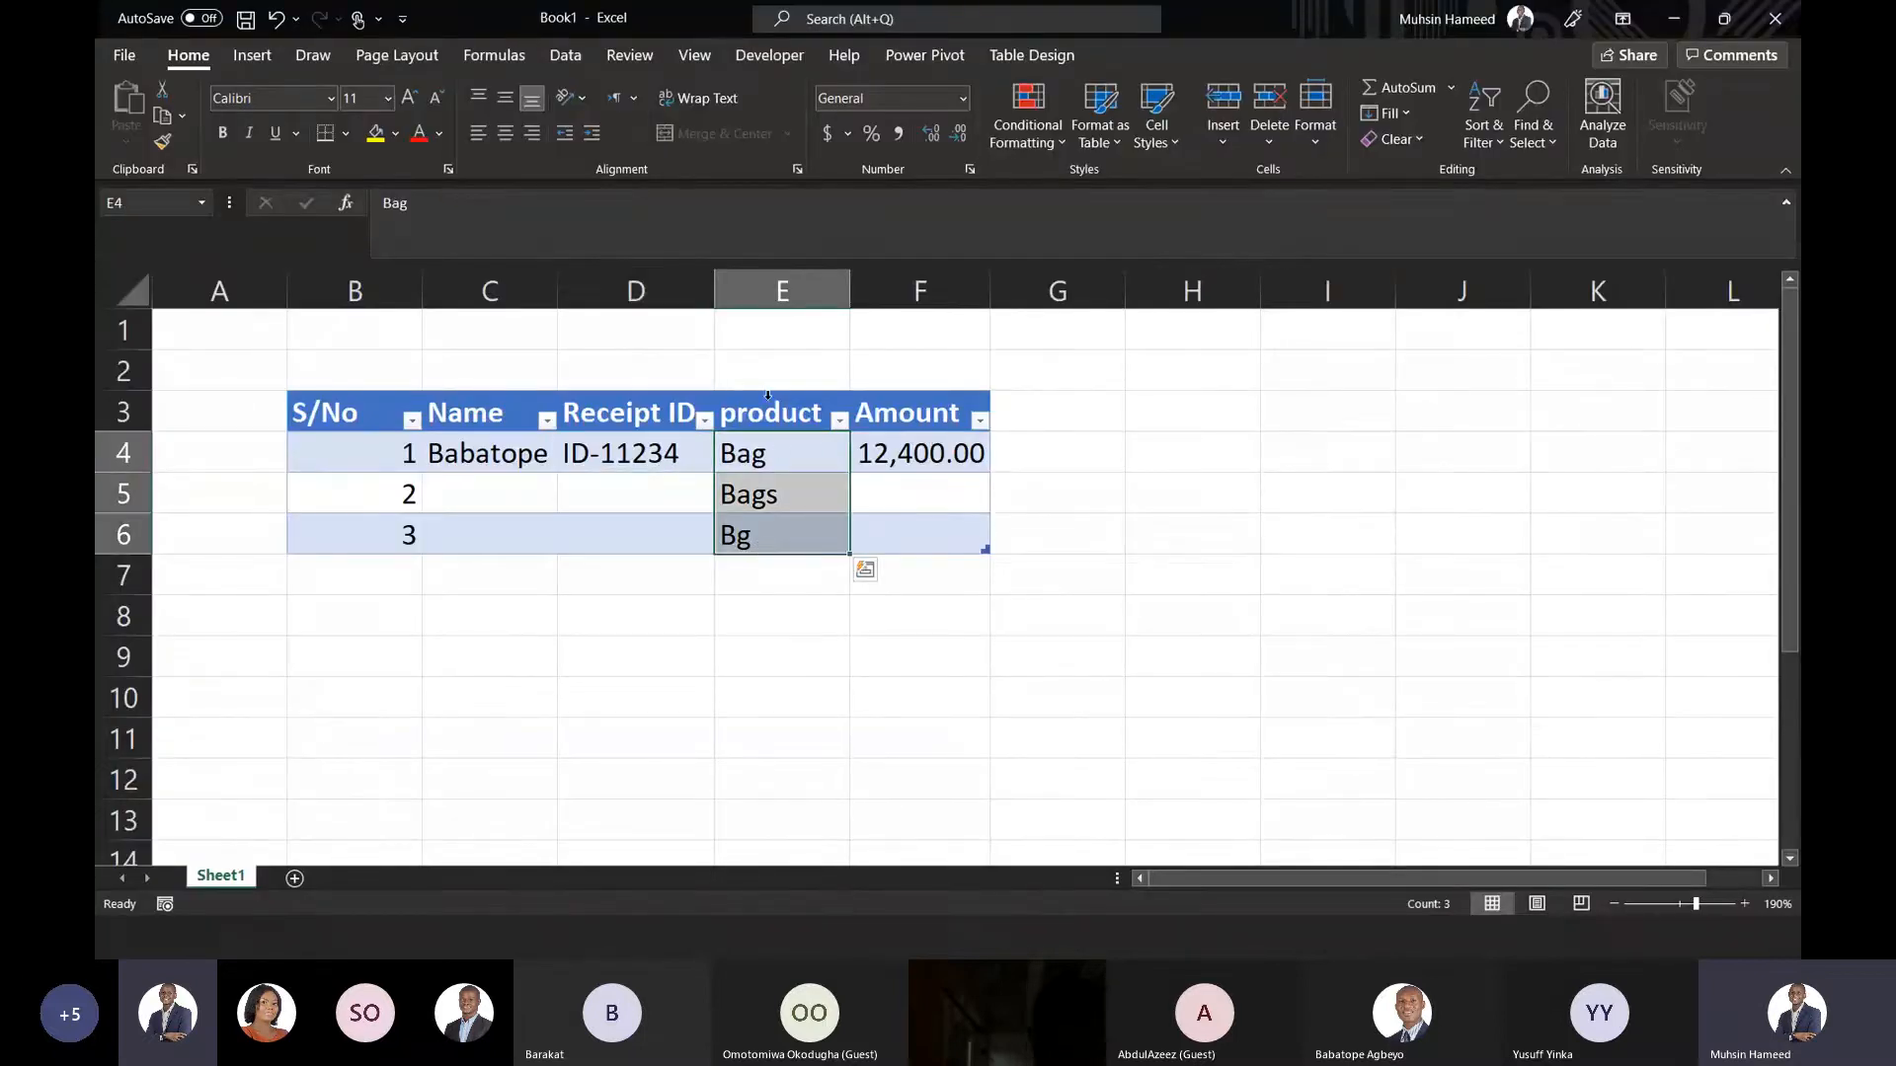
{"action": "left_click", "coordinate": [770, 496]}
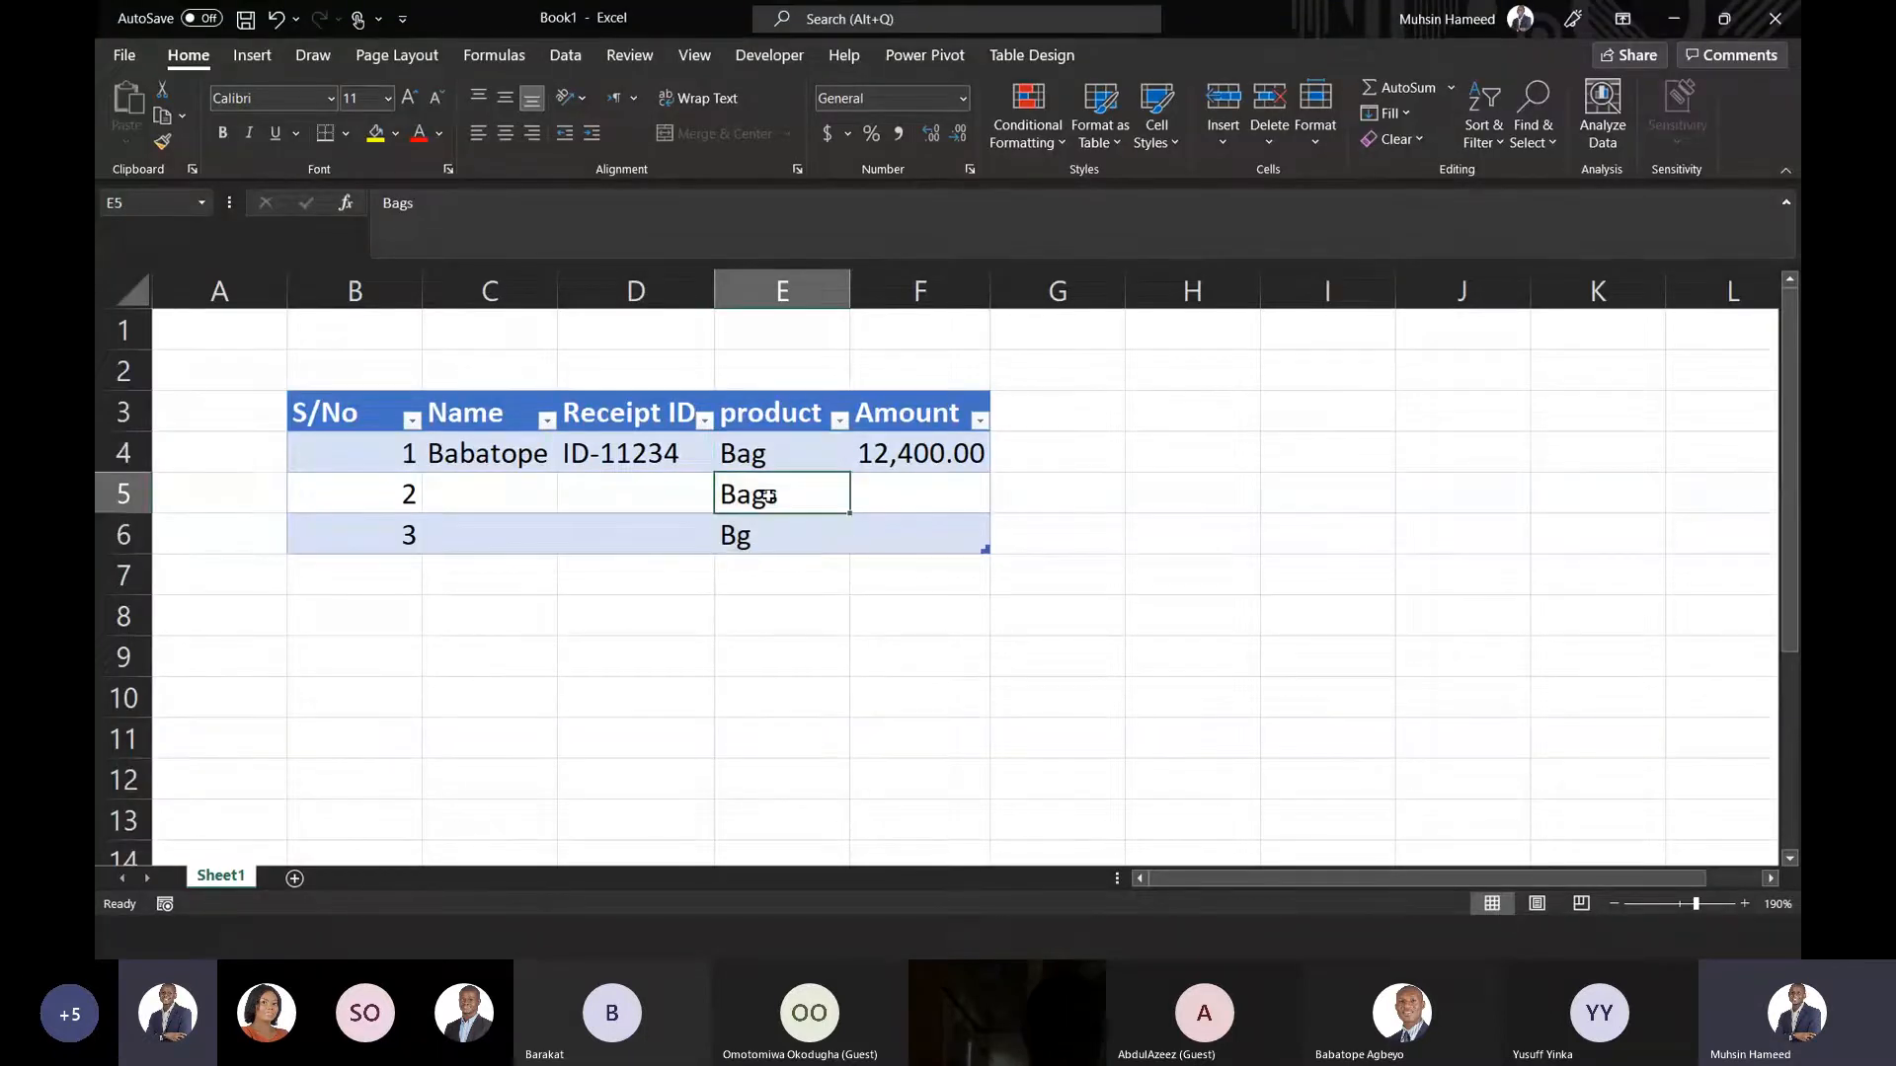
{"action": "type", "text": "Car"}
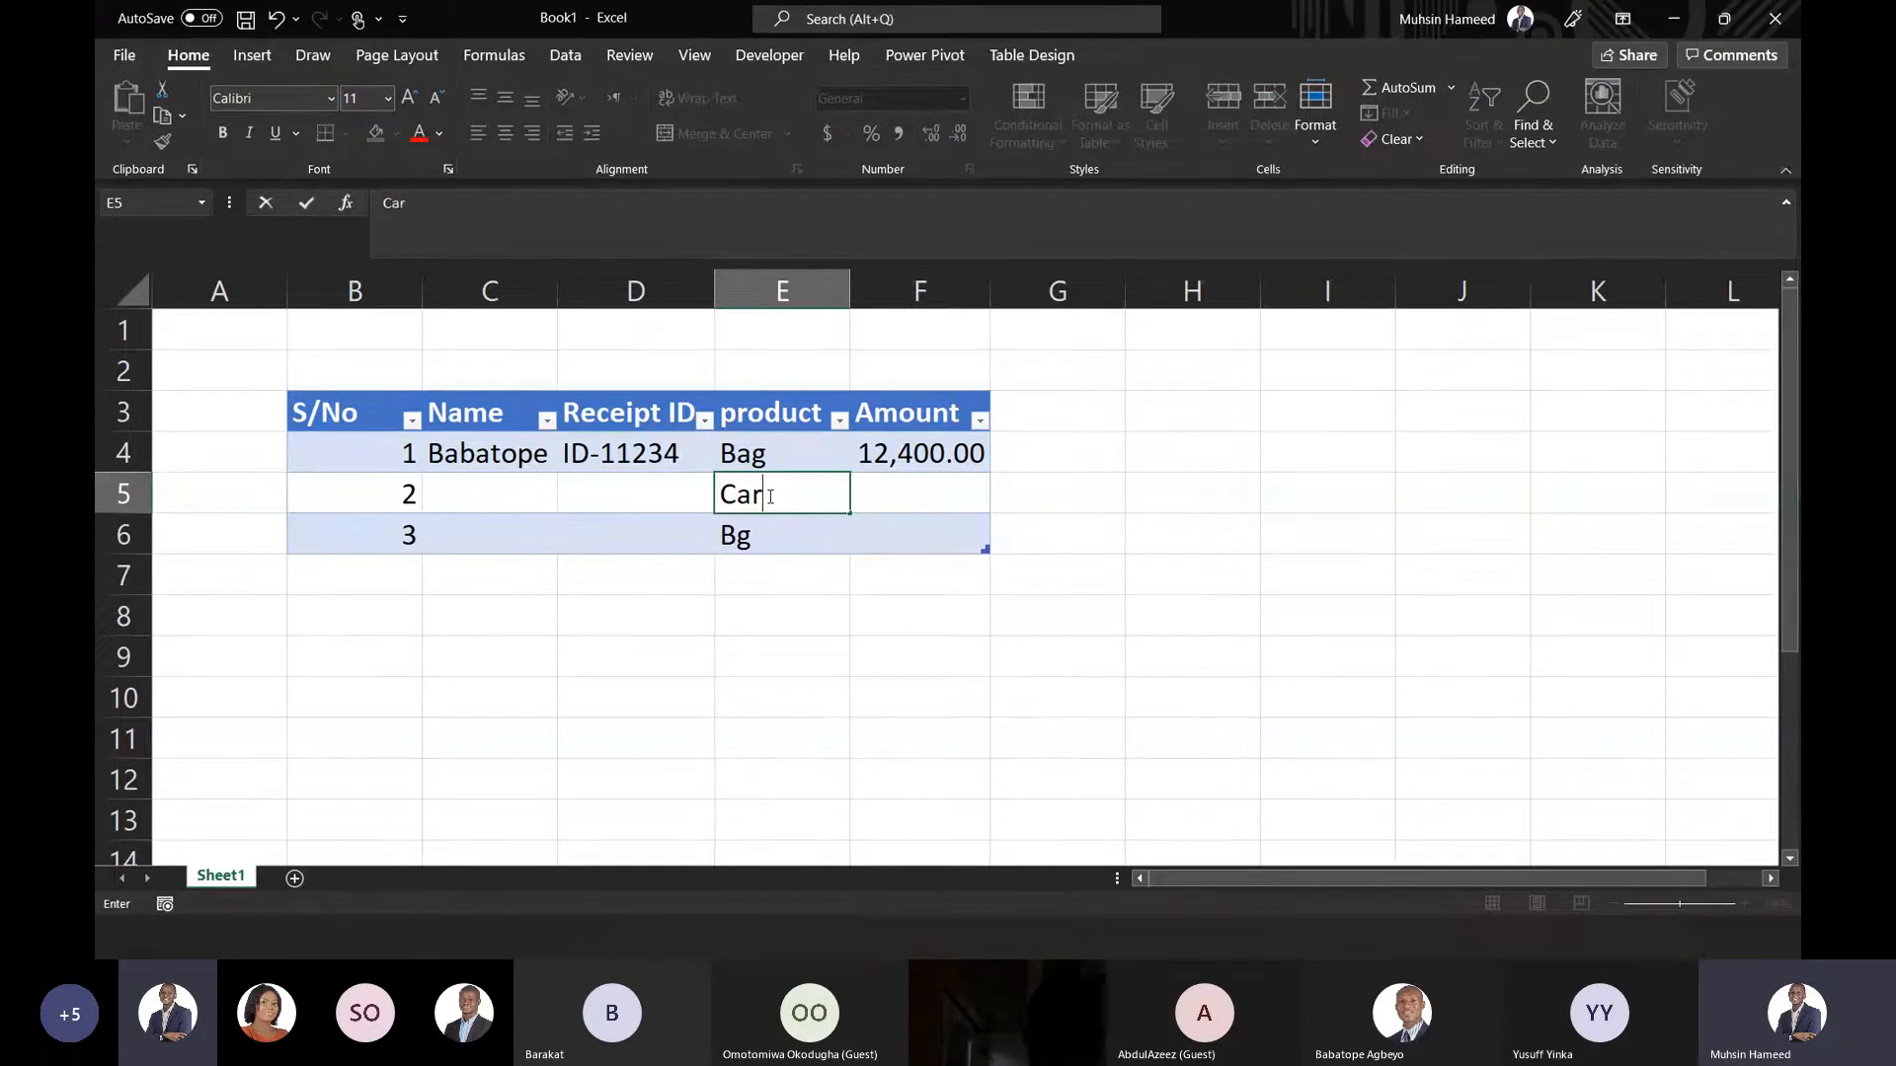
{"action": "key", "text": "Return"}
{"action": "type", "text": "Bicyc"}
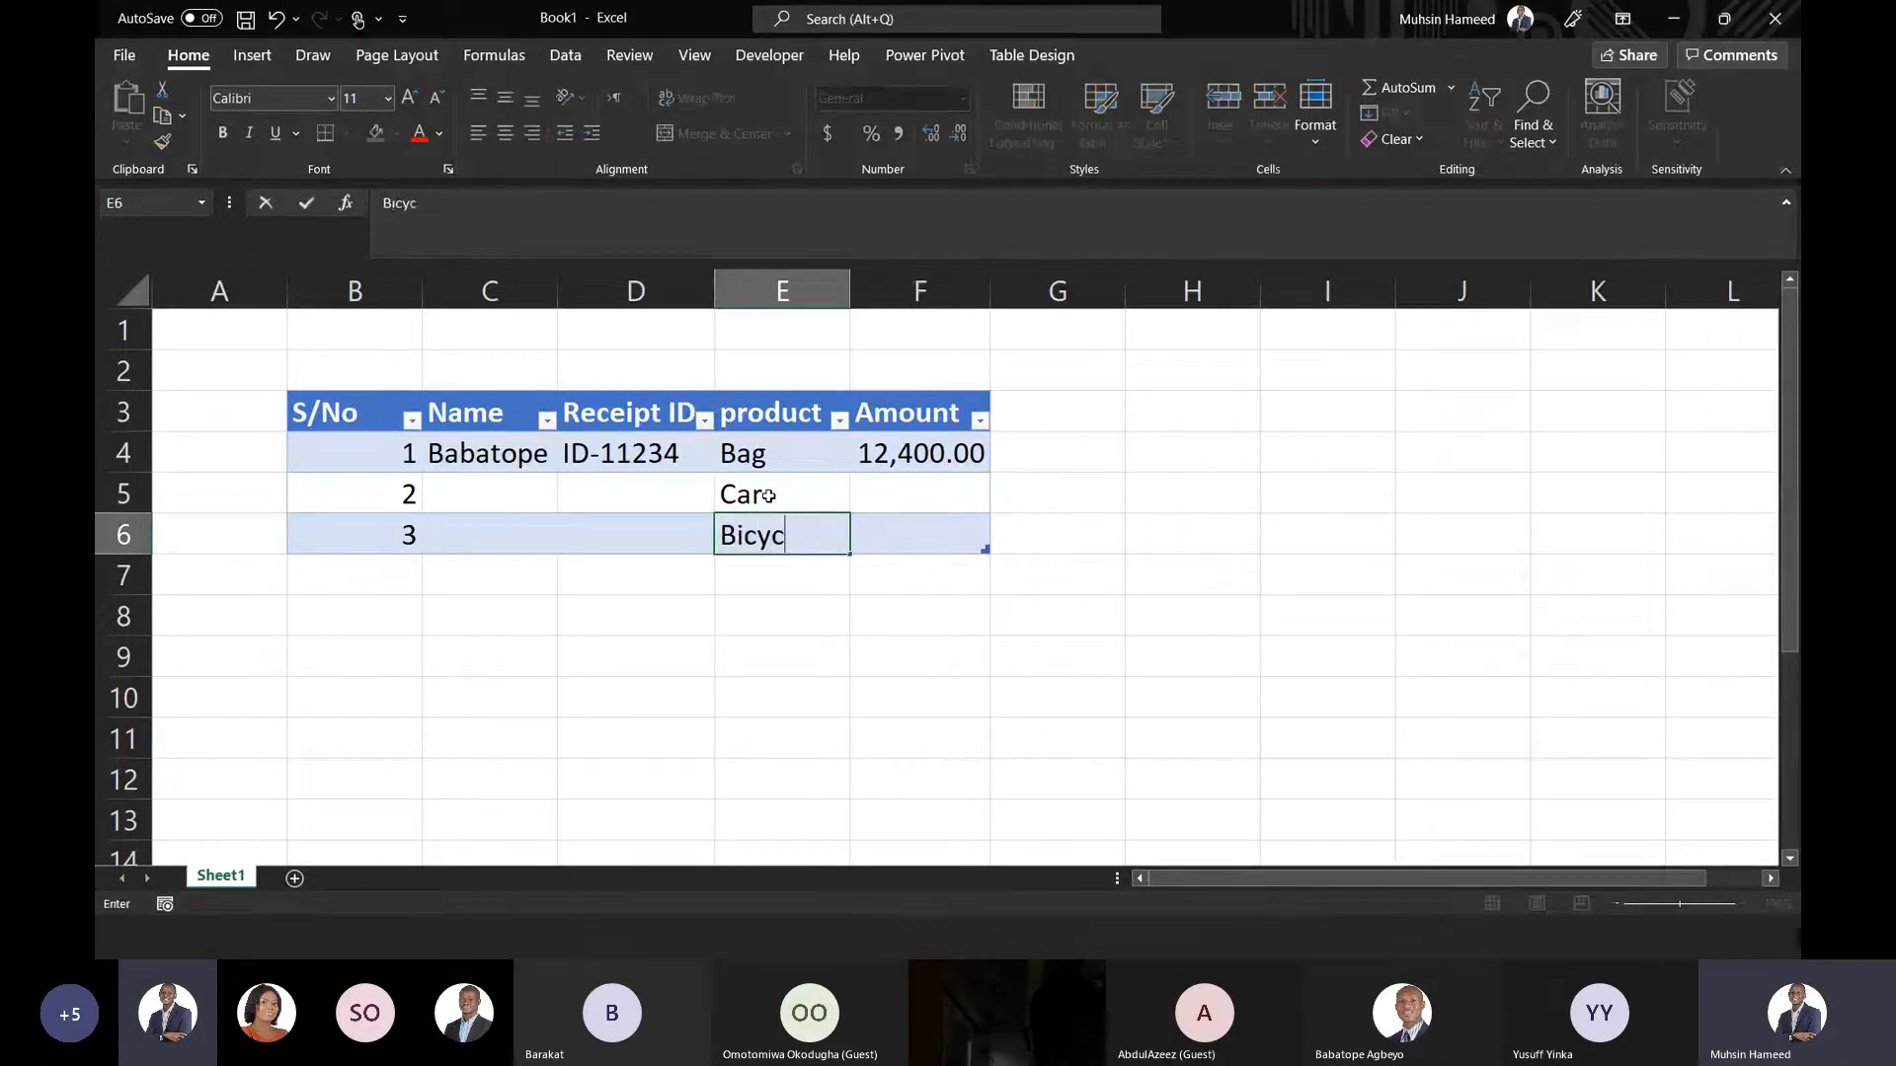
{"action": "type", "text": "le"}
{"action": "key", "text": "Return"}
- Highlight the three entries in the product column to examine what kind of data they hold
{"action": "key", "text": "Up"}
{"action": "key", "text": "Up"}
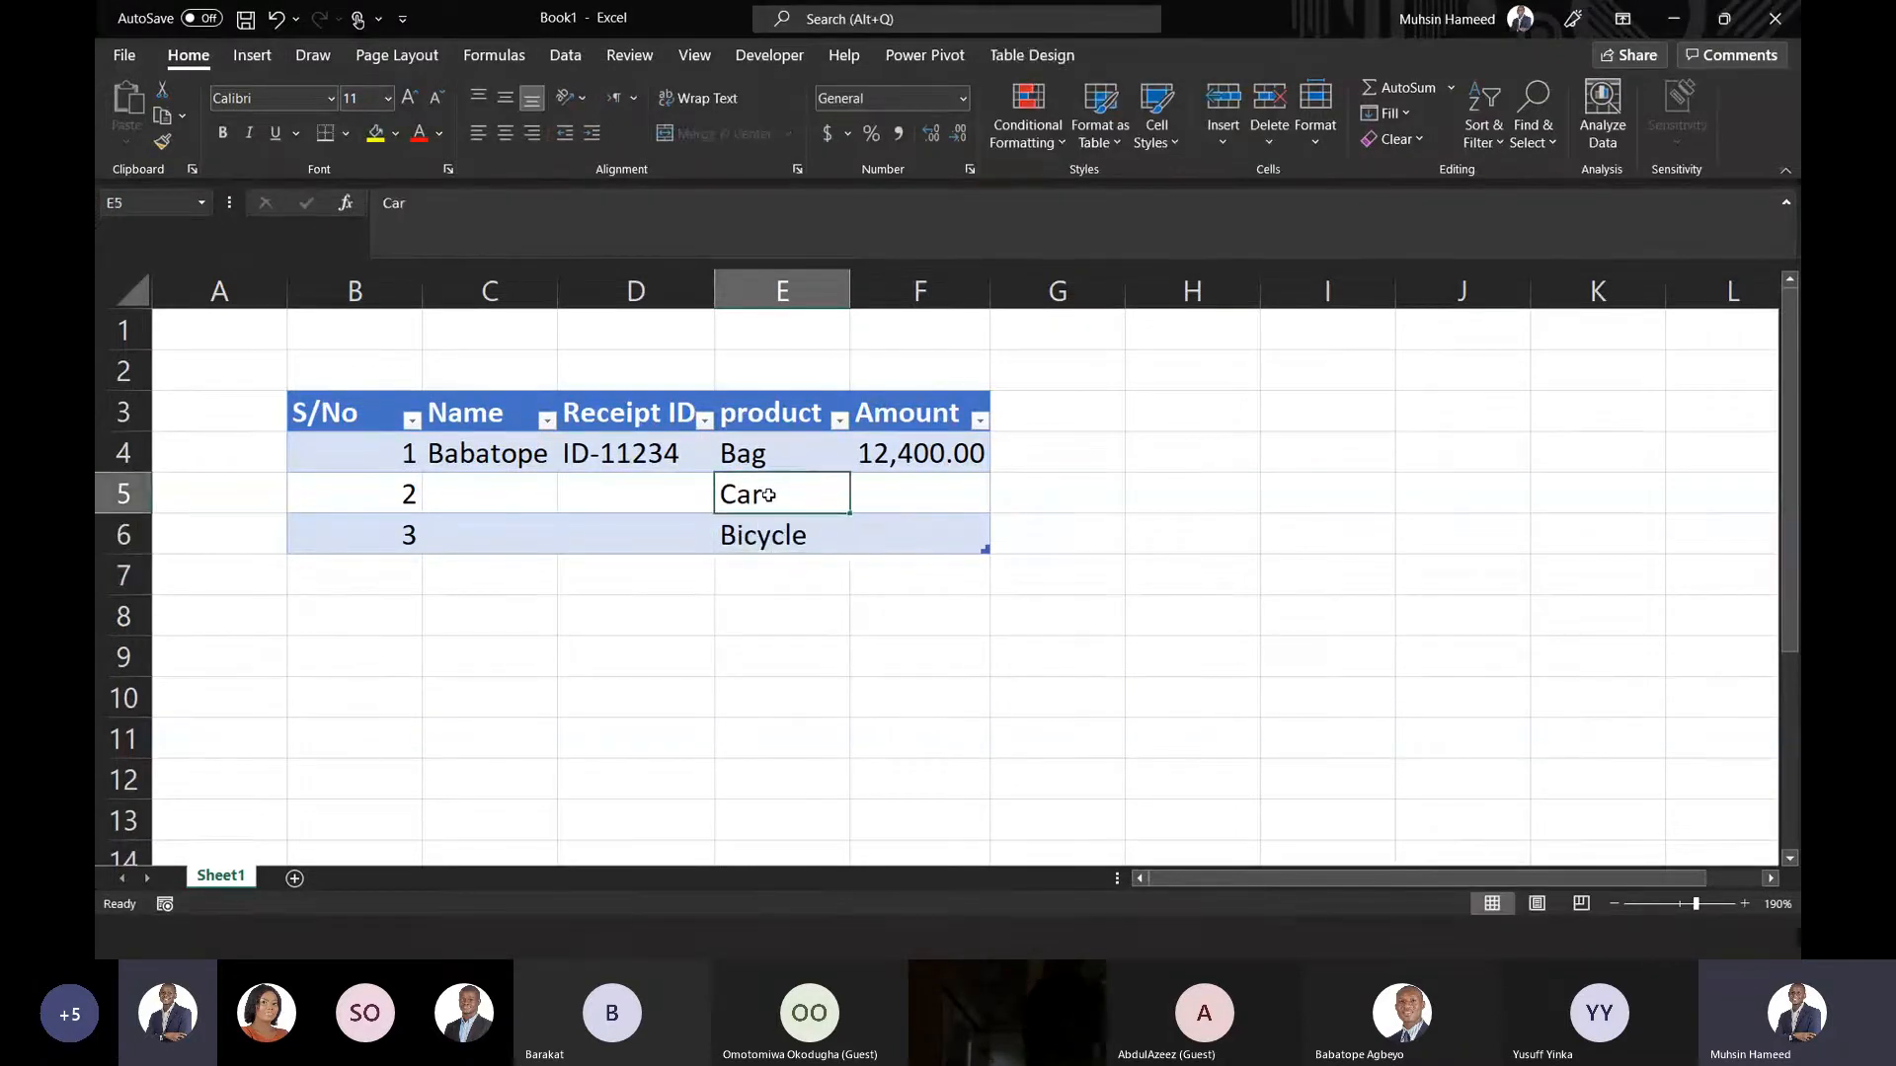
{"action": "key", "text": "Up"}
{"action": "key", "text": "shift+Down"}
{"action": "key", "text": "shift+Down"}
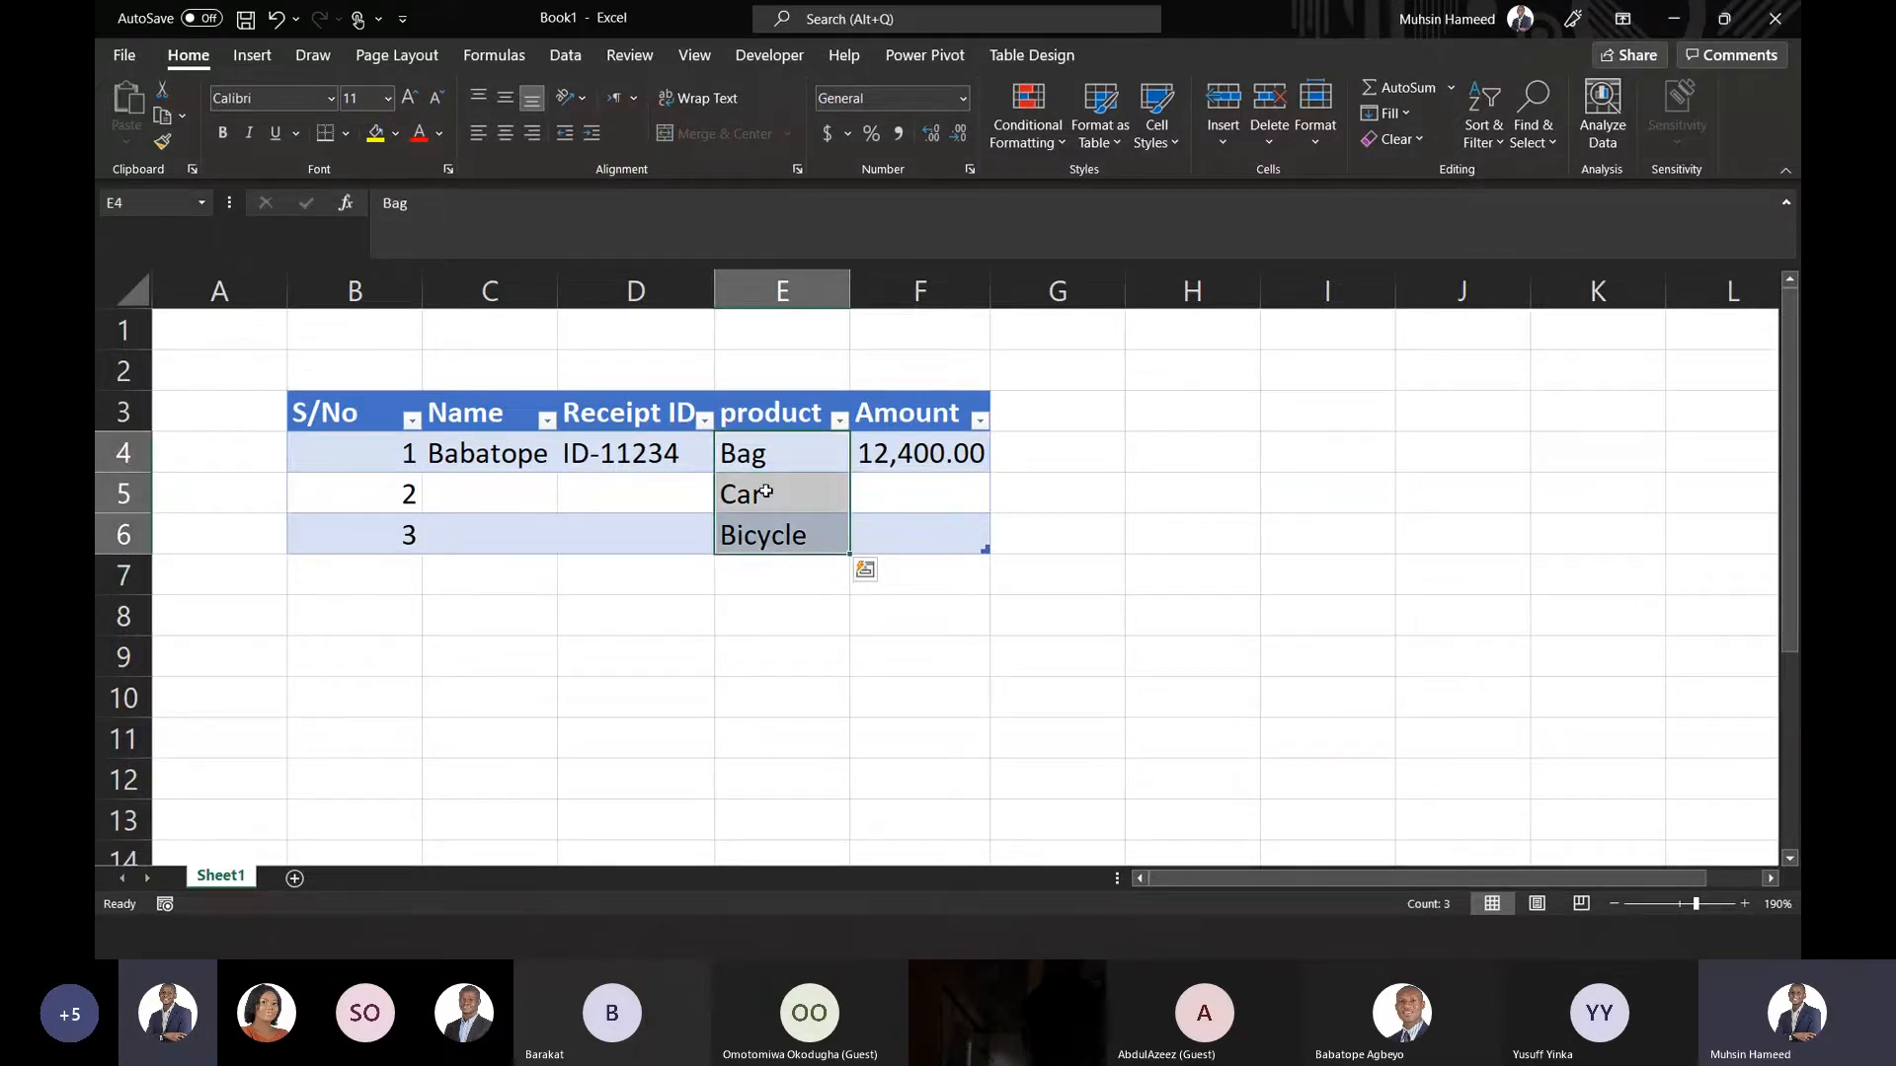
{"action": "left_click", "coordinate": [766, 491]}
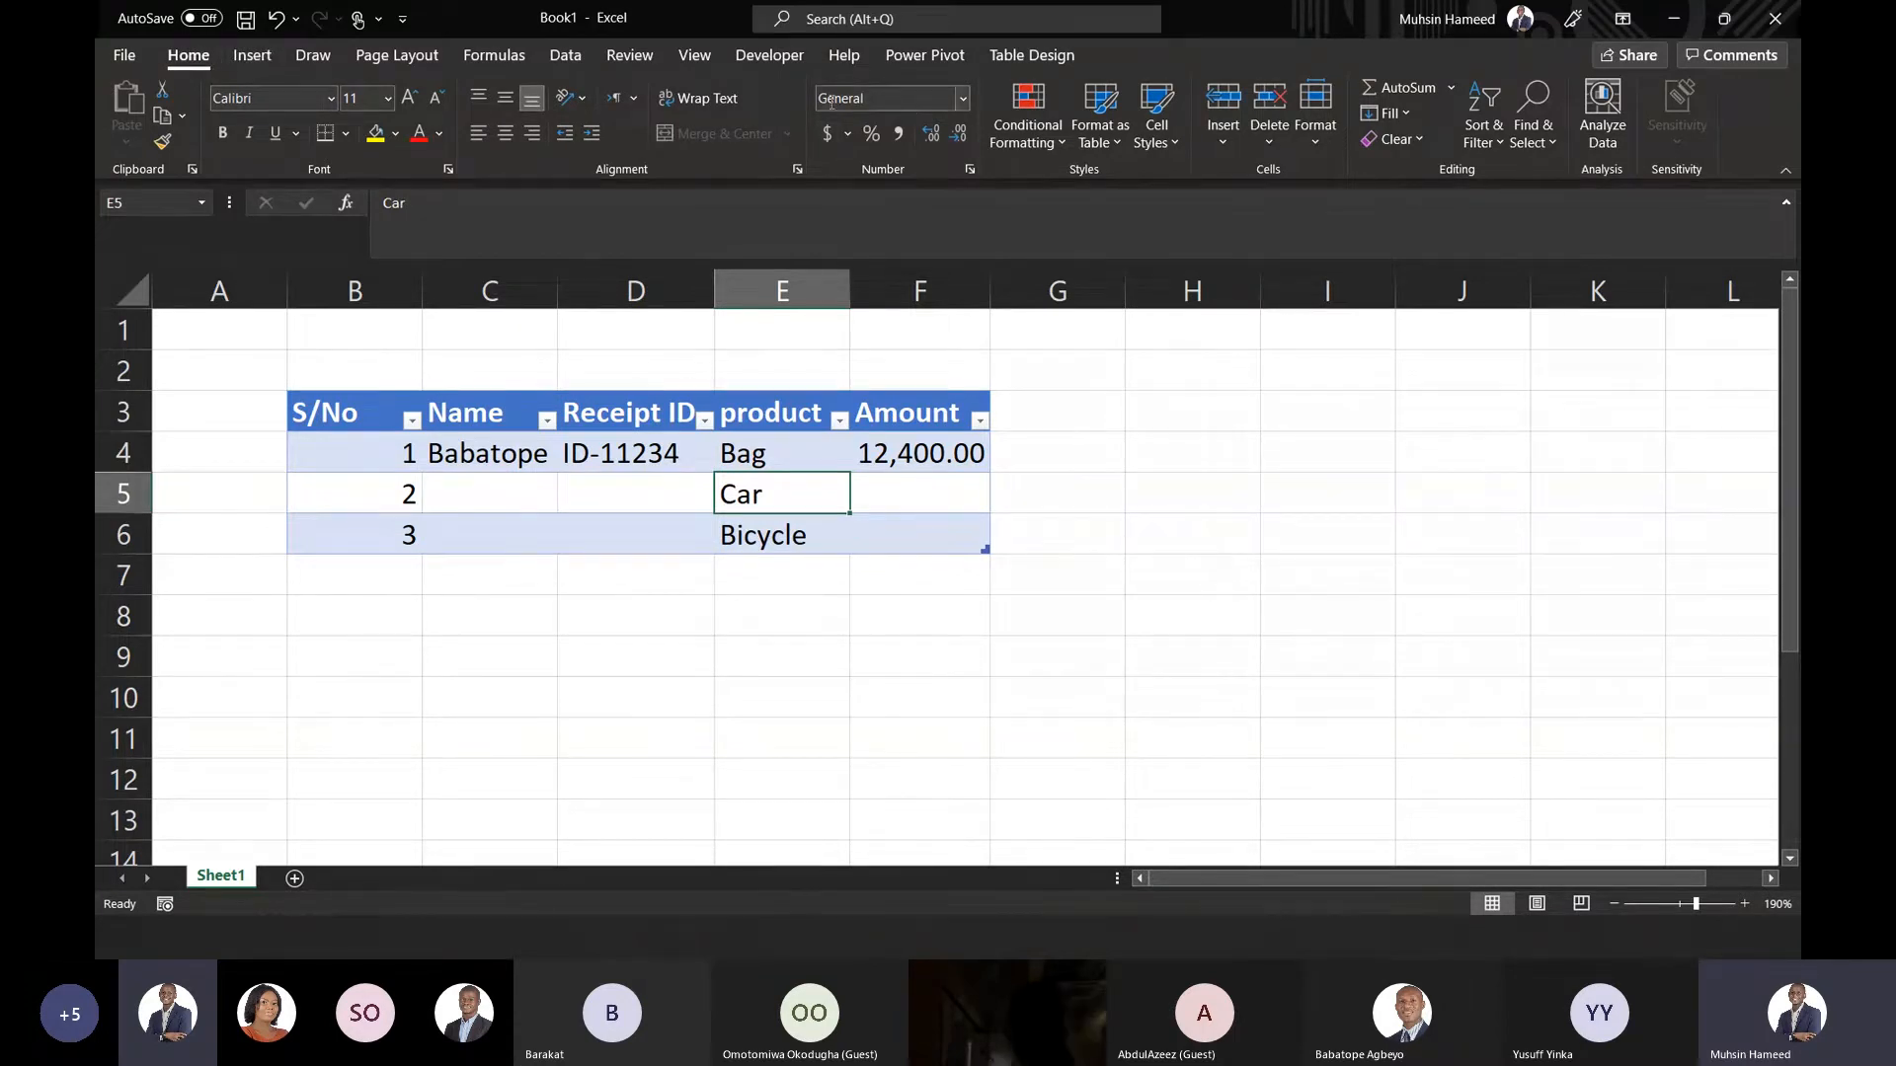
{"action": "left_click", "coordinate": [780, 442]}
{"action": "left_click_drag", "start_coordinate": [780, 441], "coordinate": [811, 536]}
{"action": "left_click", "coordinate": [776, 442]}
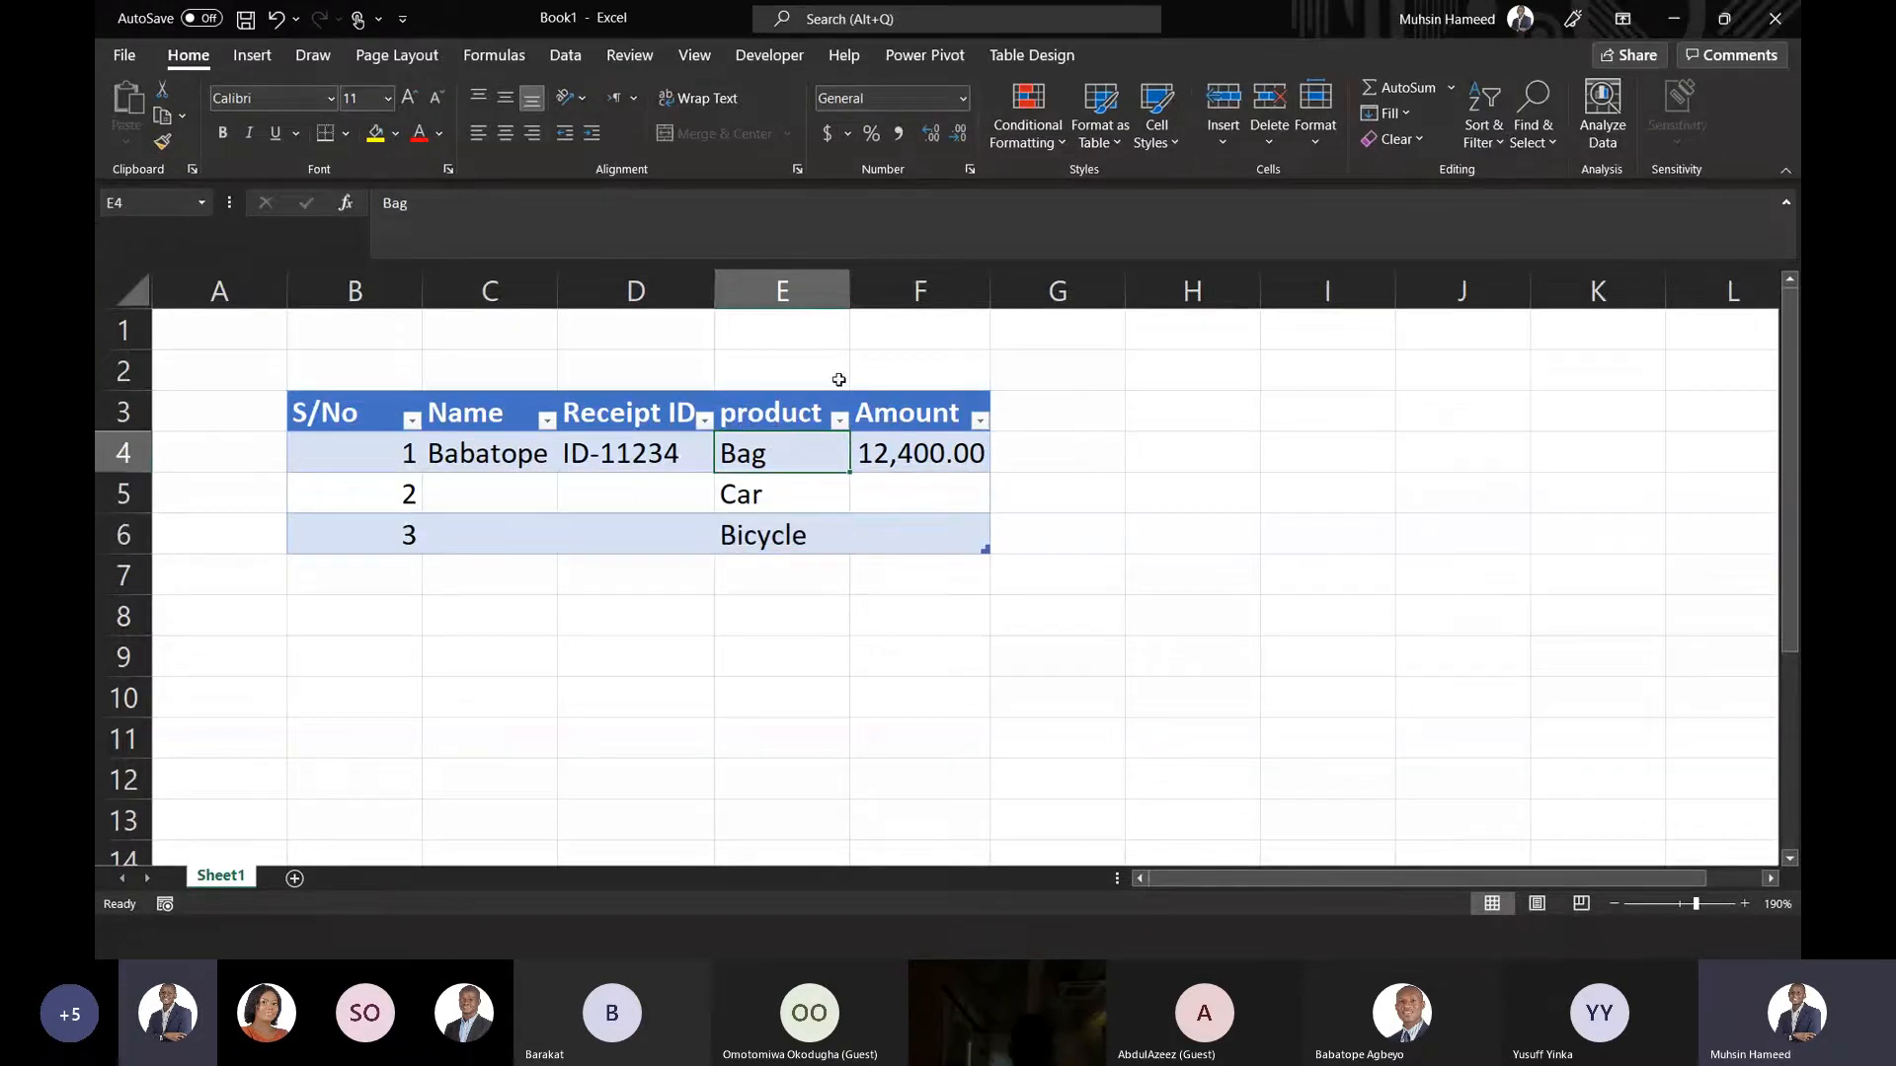
{"action": "left_click_drag", "start_coordinate": [777, 439], "coordinate": [810, 533]}
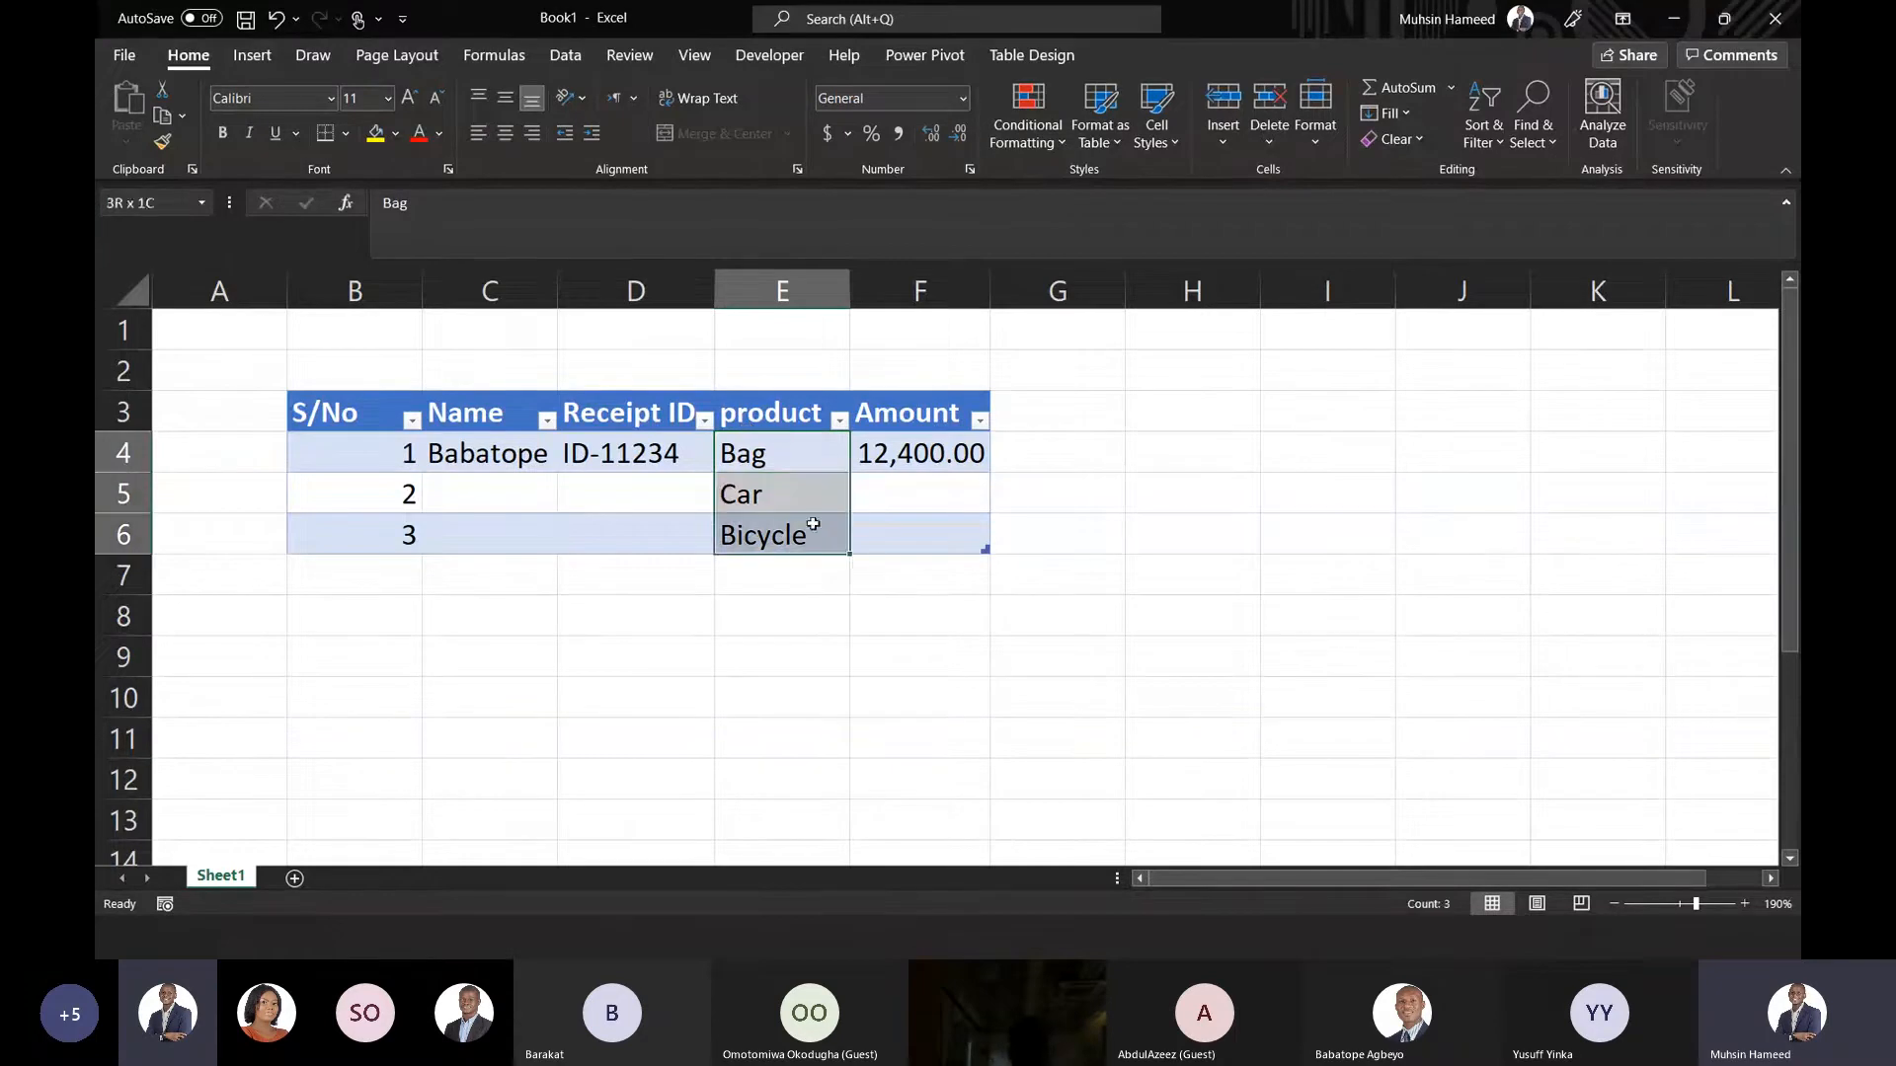
- Apply the Text number format to the first record's product cell
{"action": "left_click", "coordinate": [773, 451]}
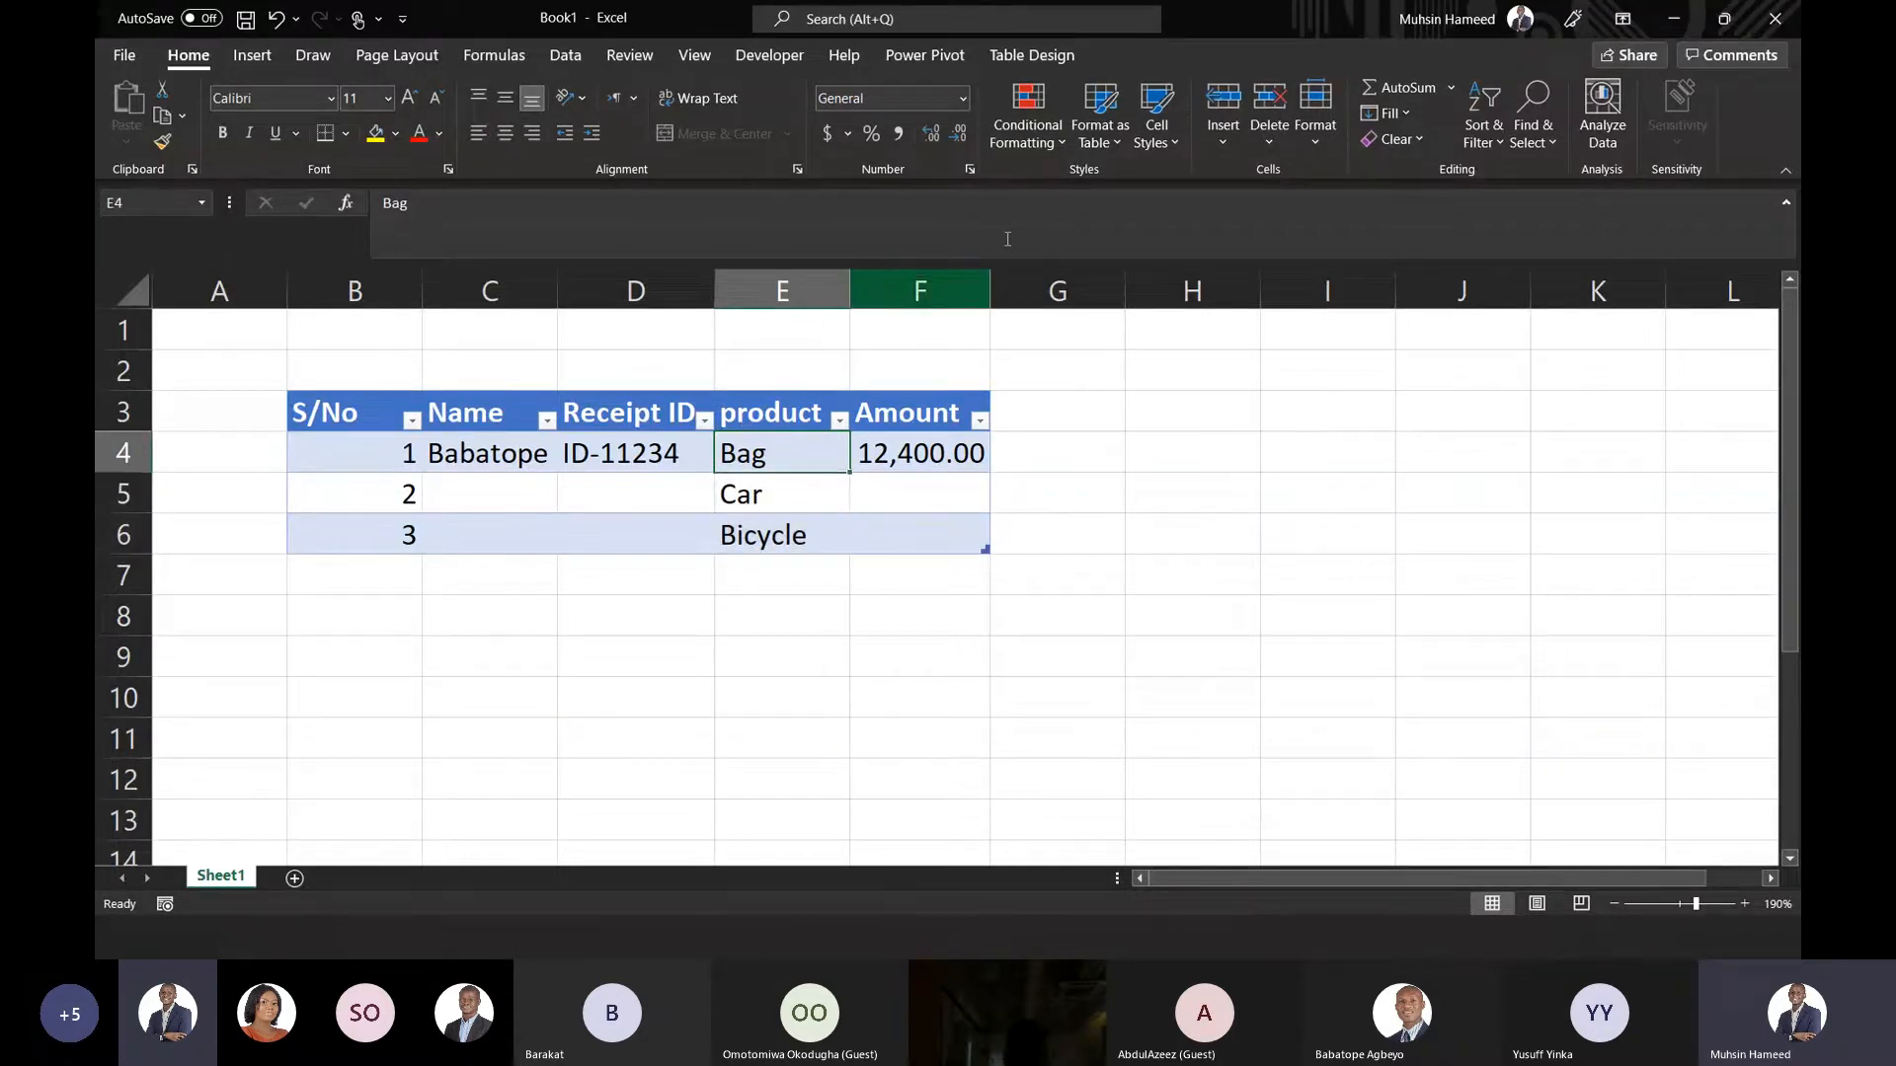
{"action": "left_click", "coordinate": [963, 98]}
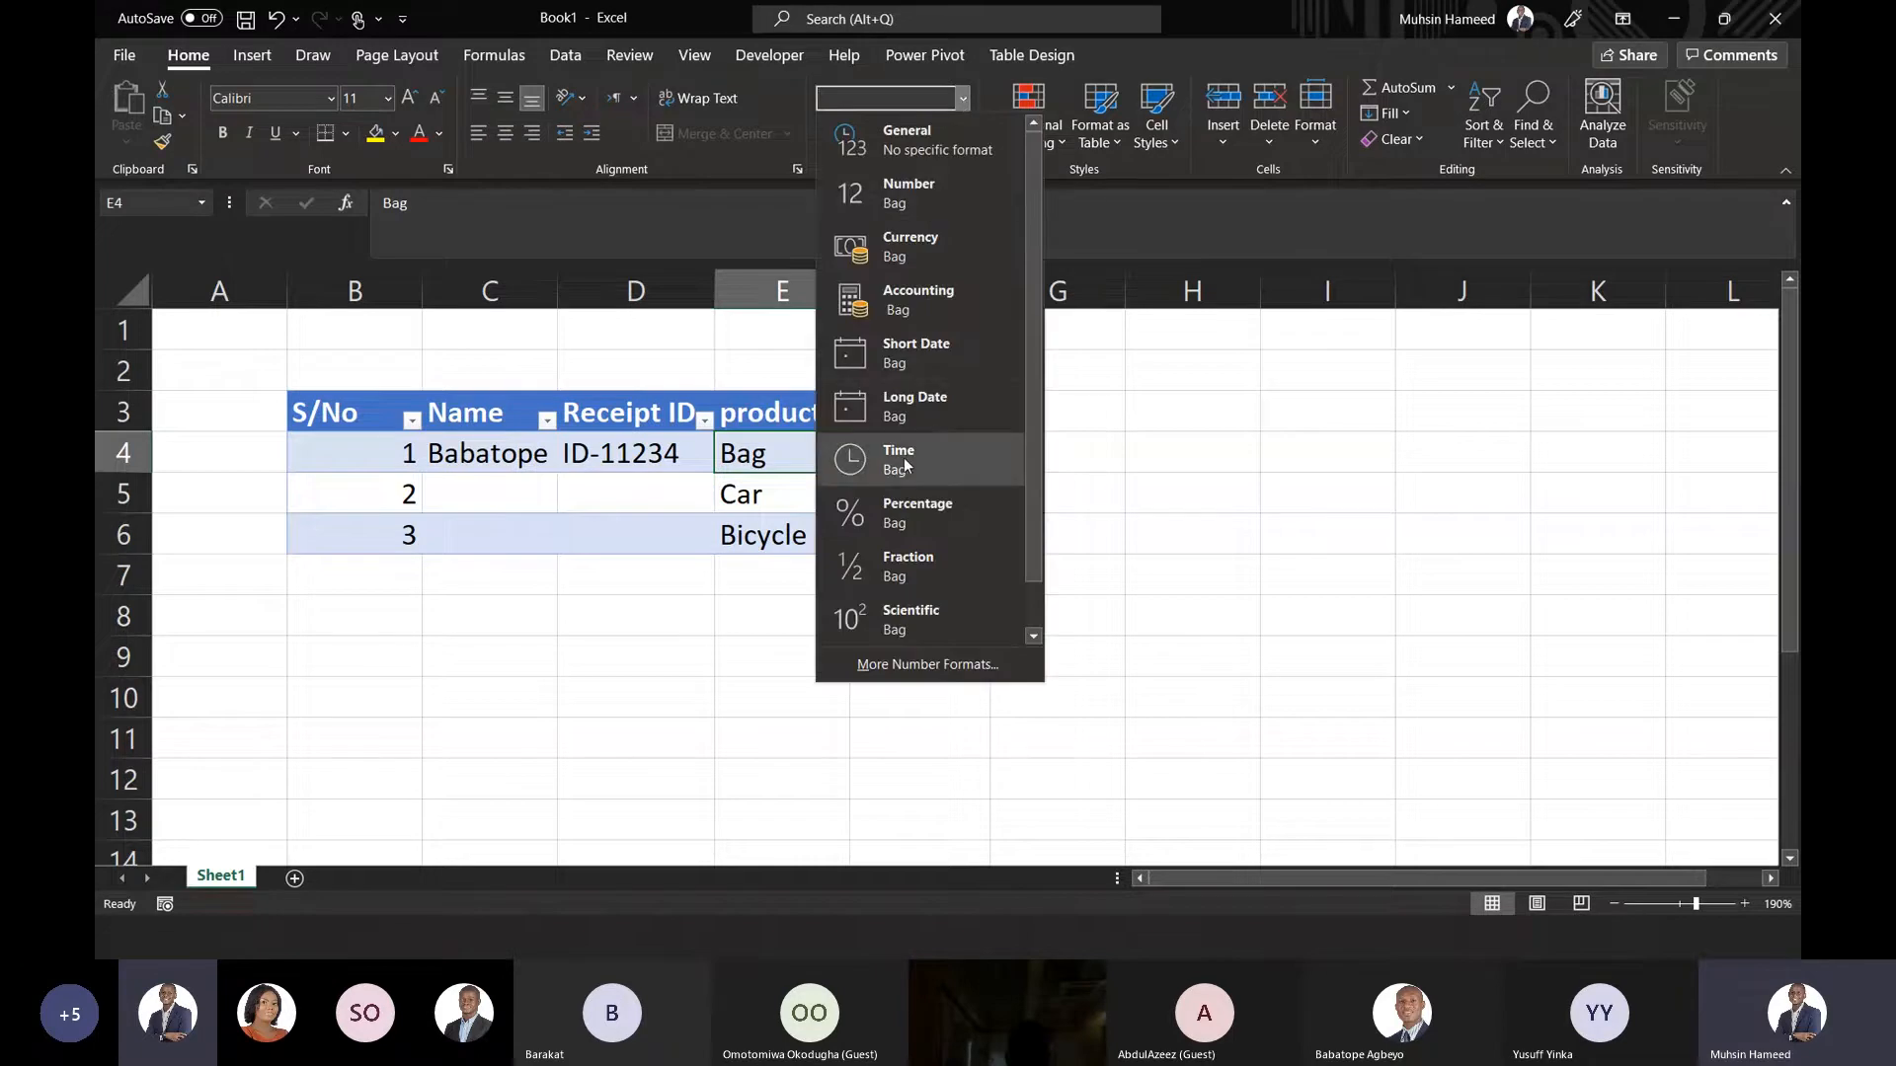
{"action": "scroll", "coordinate": [918, 247], "scroll_direction": "down", "scroll_amount": 1}
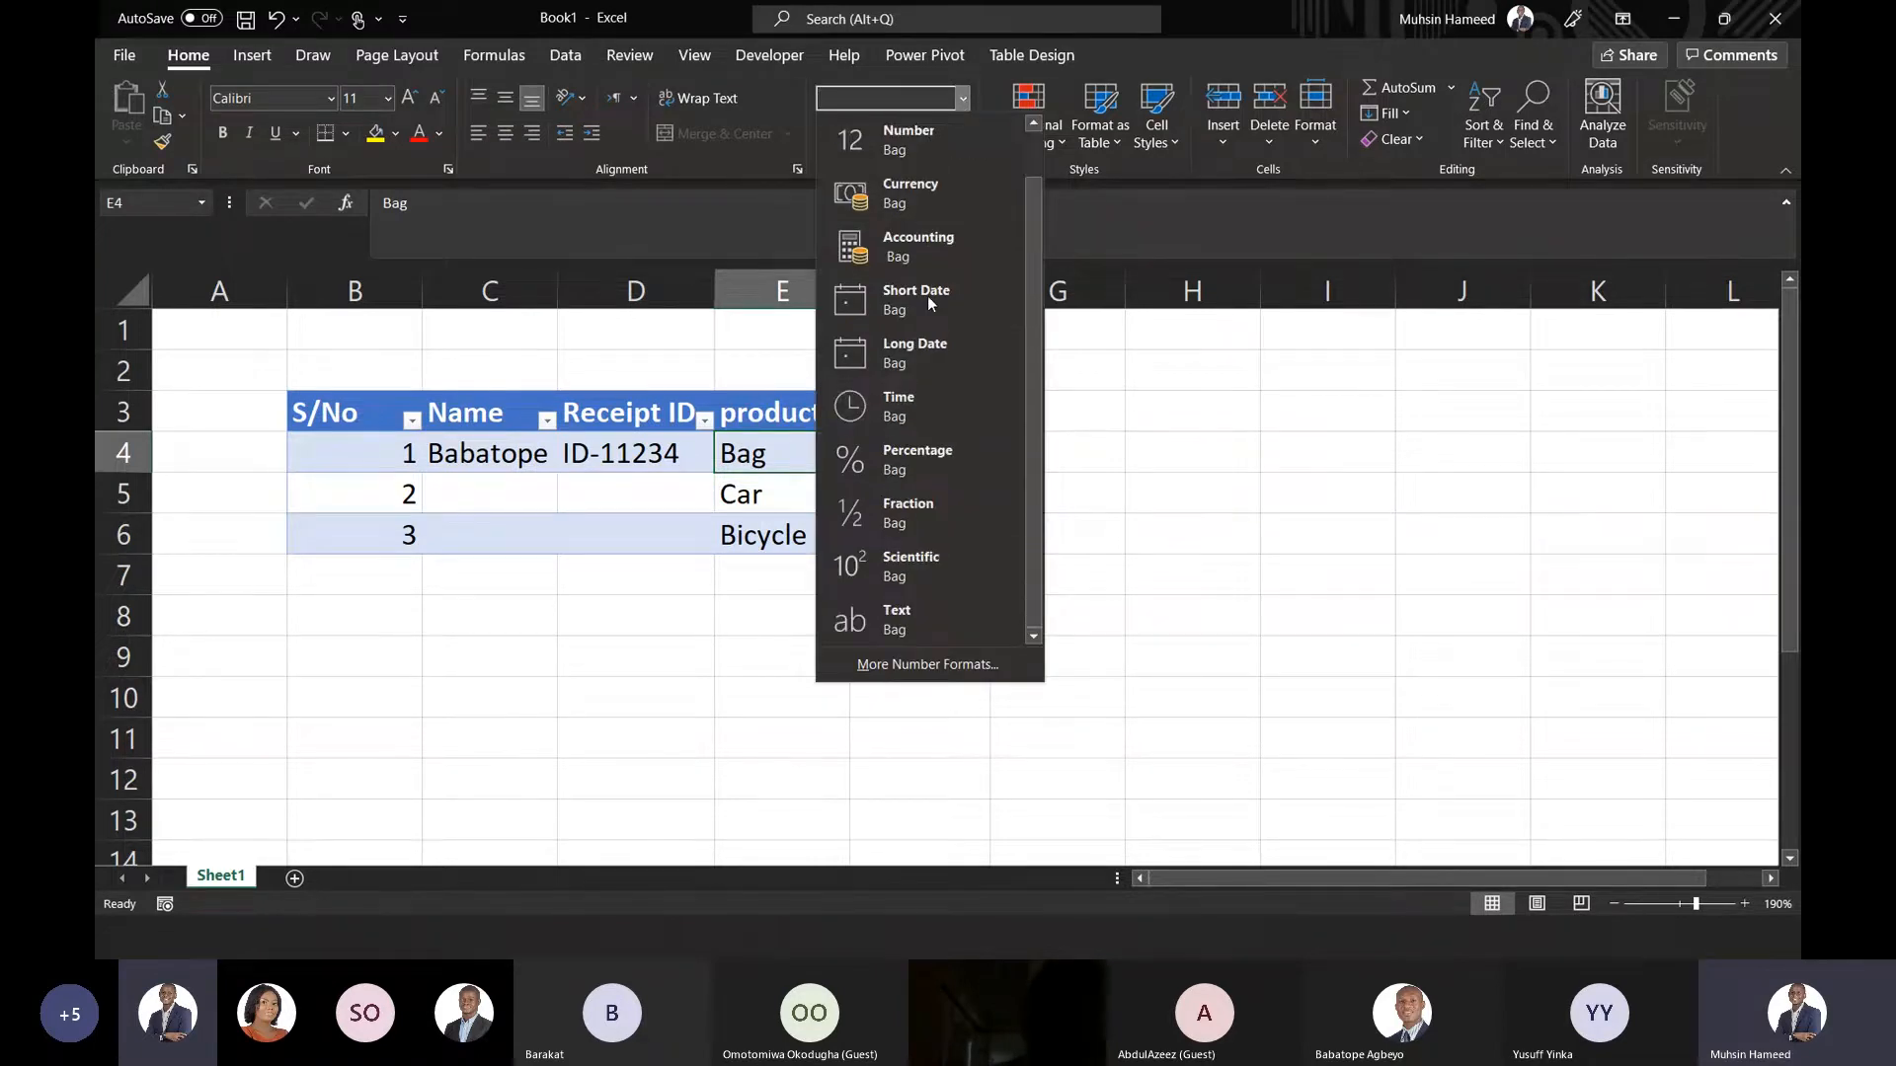
{"action": "left_click", "coordinate": [856, 626]}
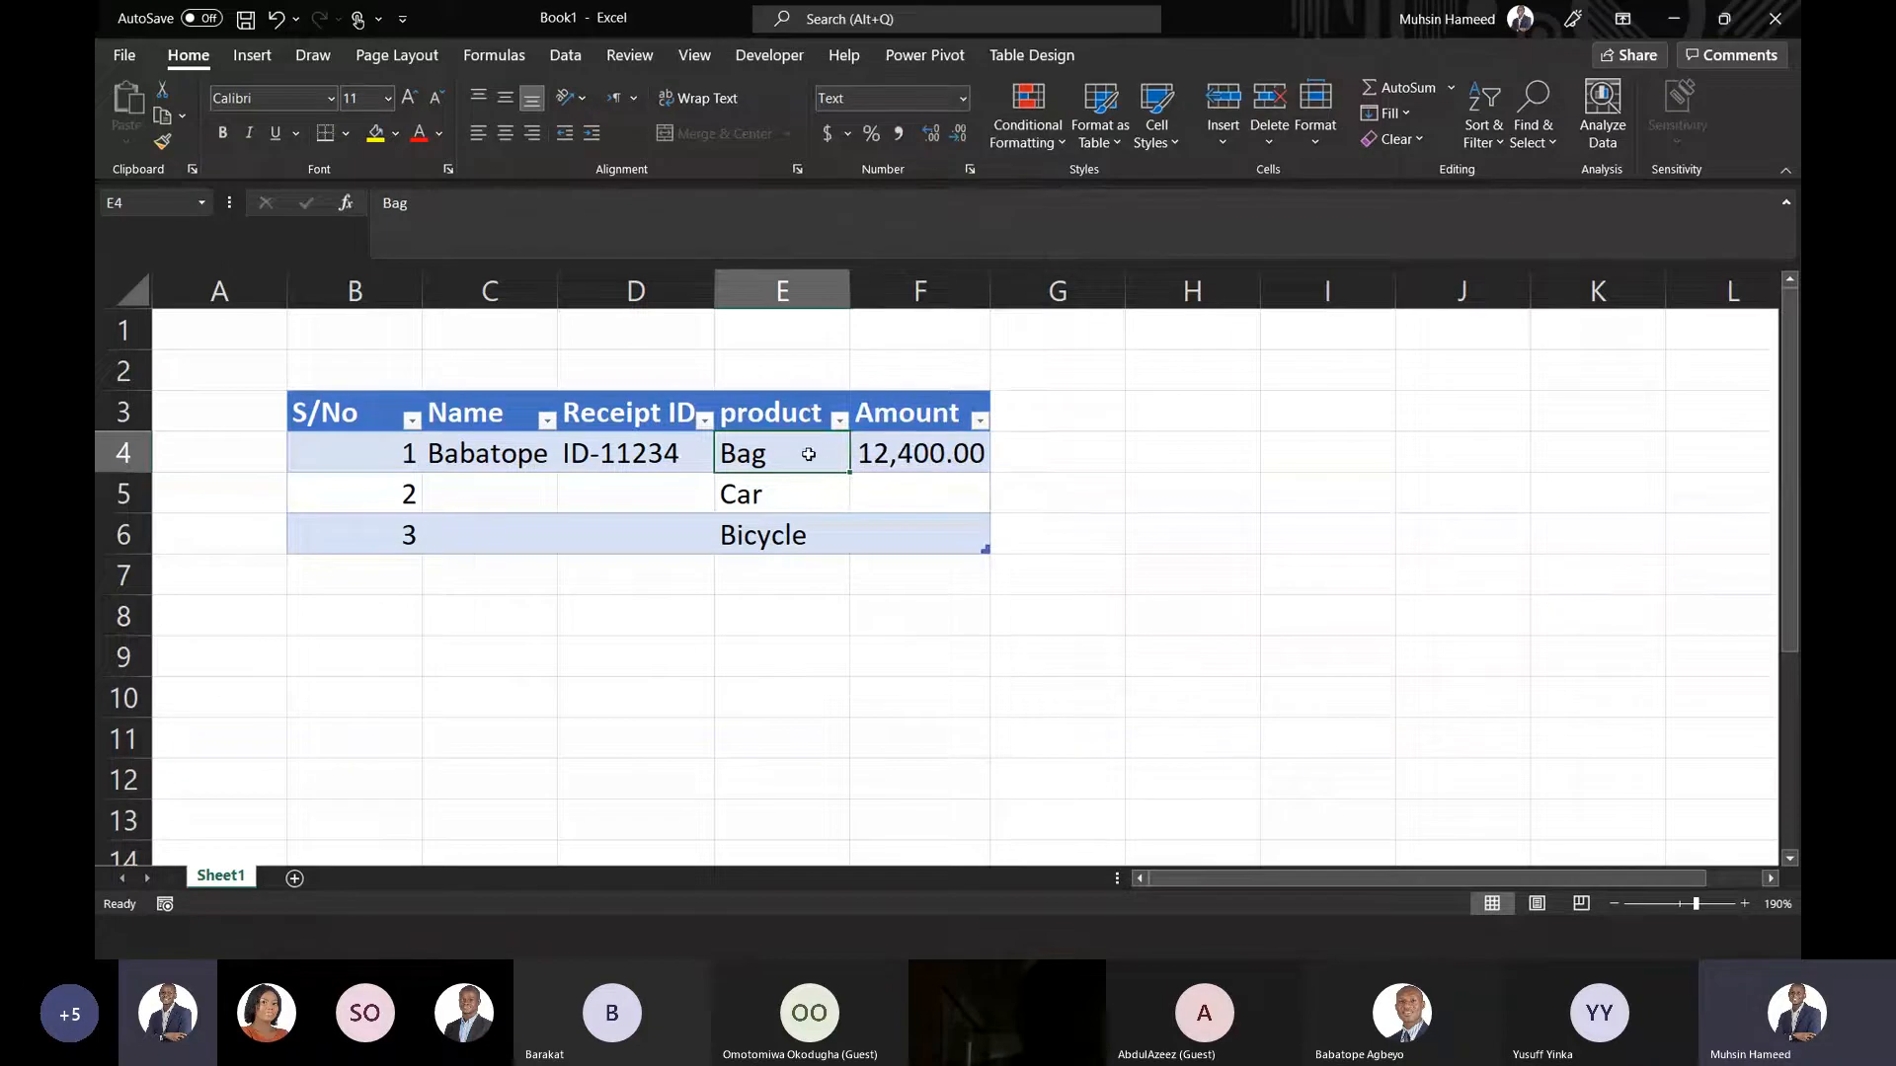
- Compare the first record's Amount and Name cells in Excel with the Receipt ID column's data type choices in Power Apps
{"action": "left_click", "coordinate": [936, 454]}
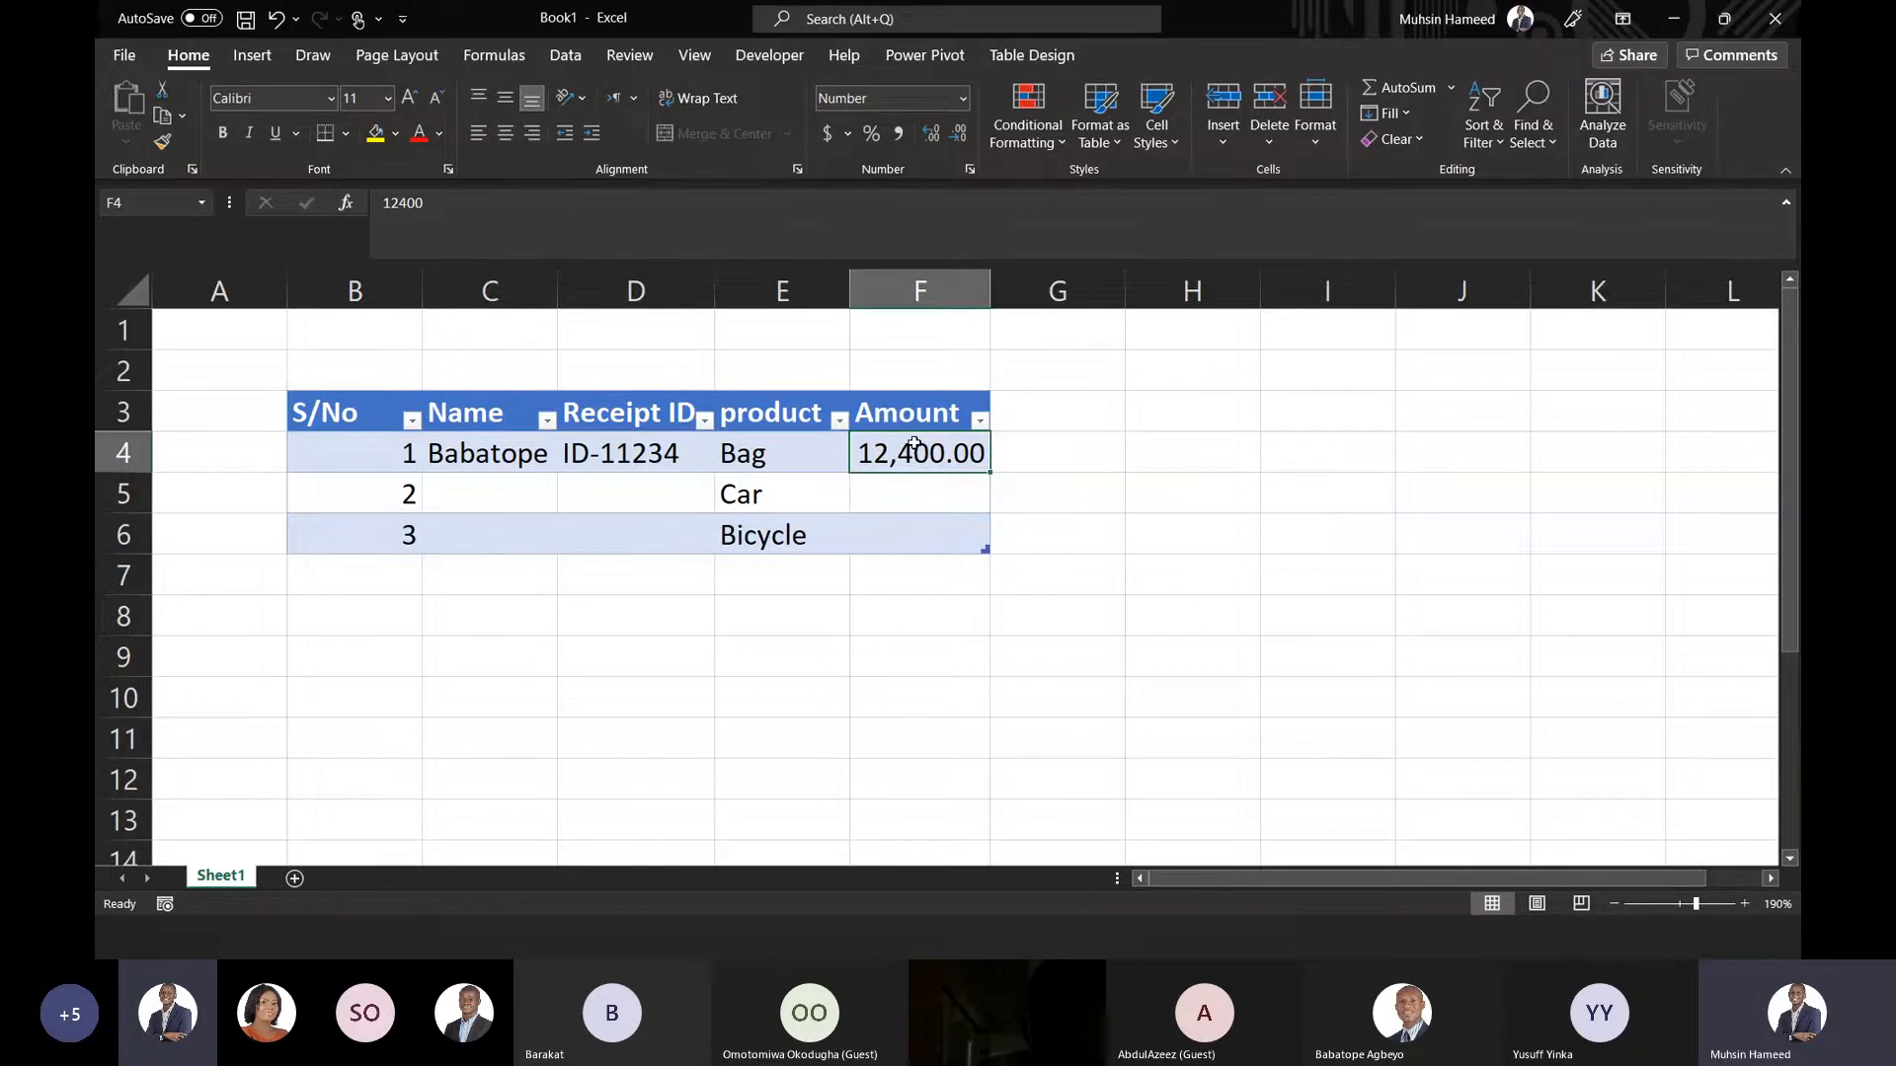
{"action": "key", "text": "alt+Tab"}
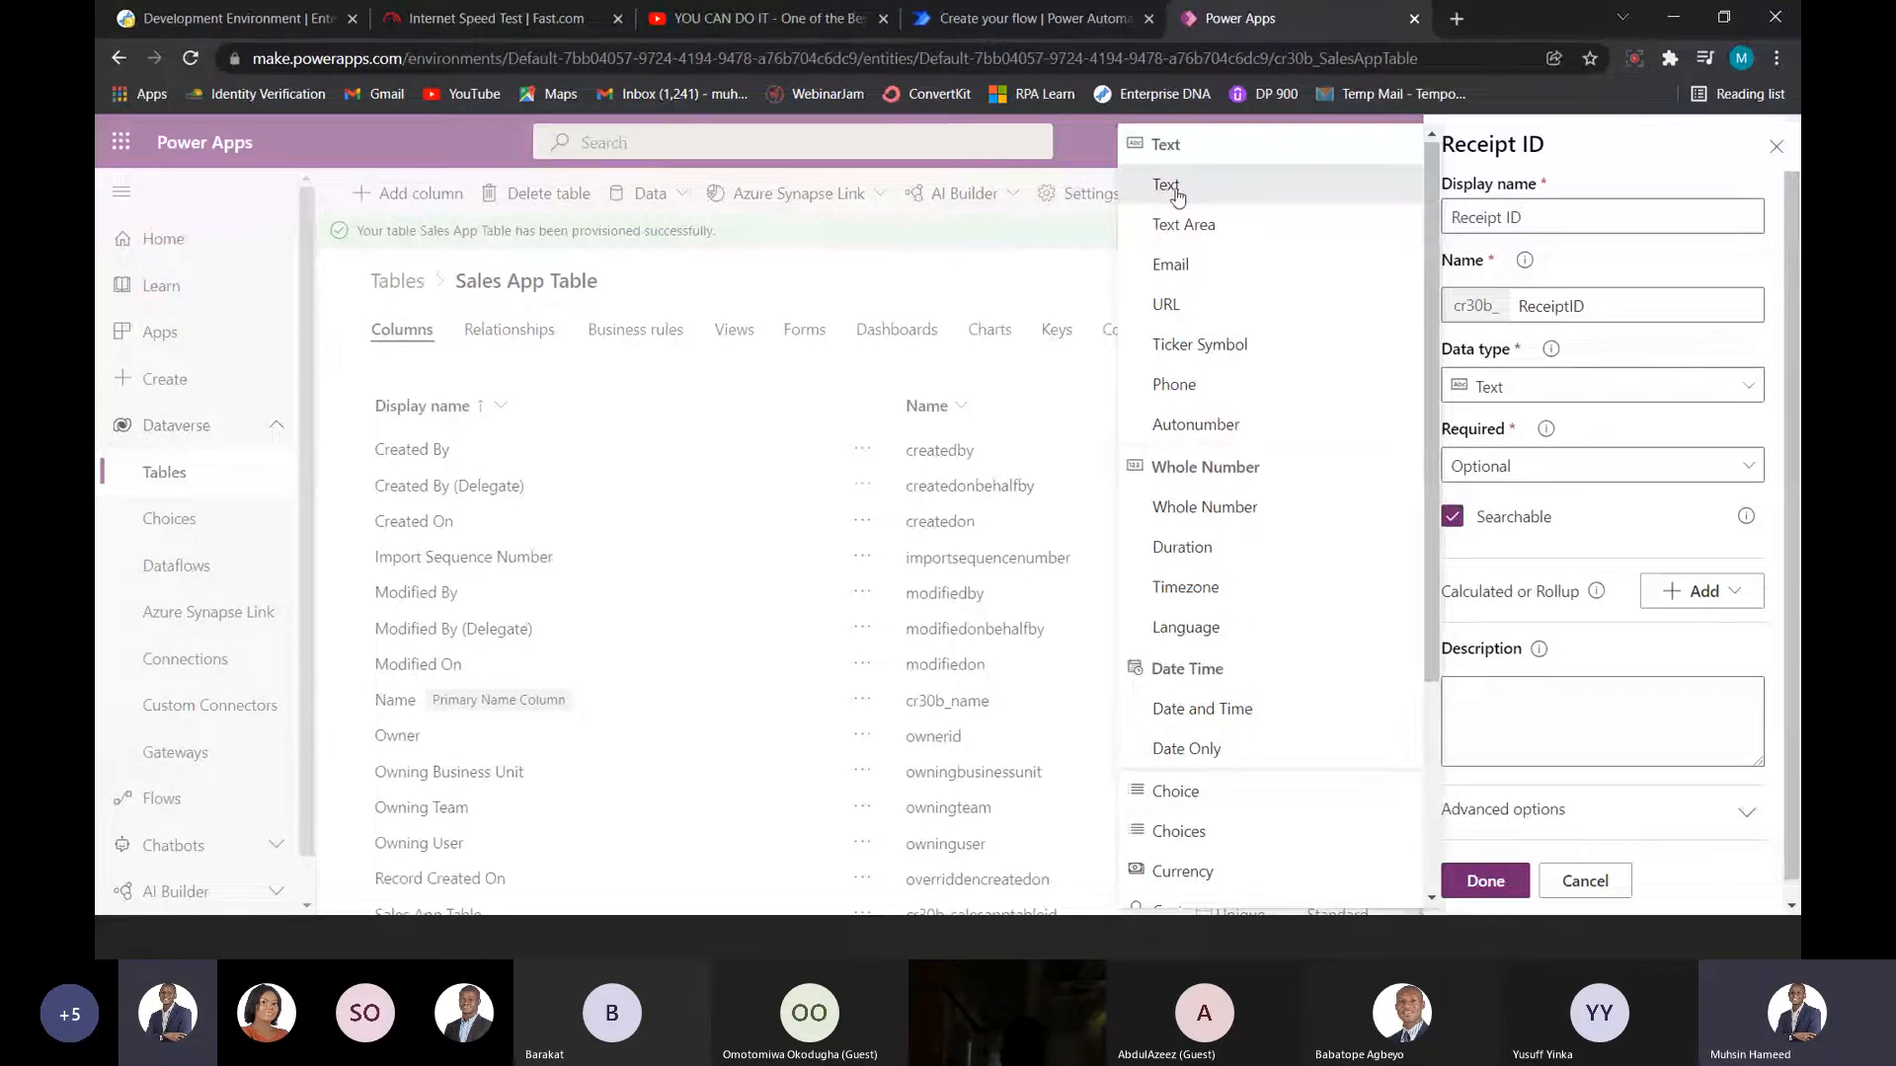
{"action": "key", "text": "alt+Tab"}
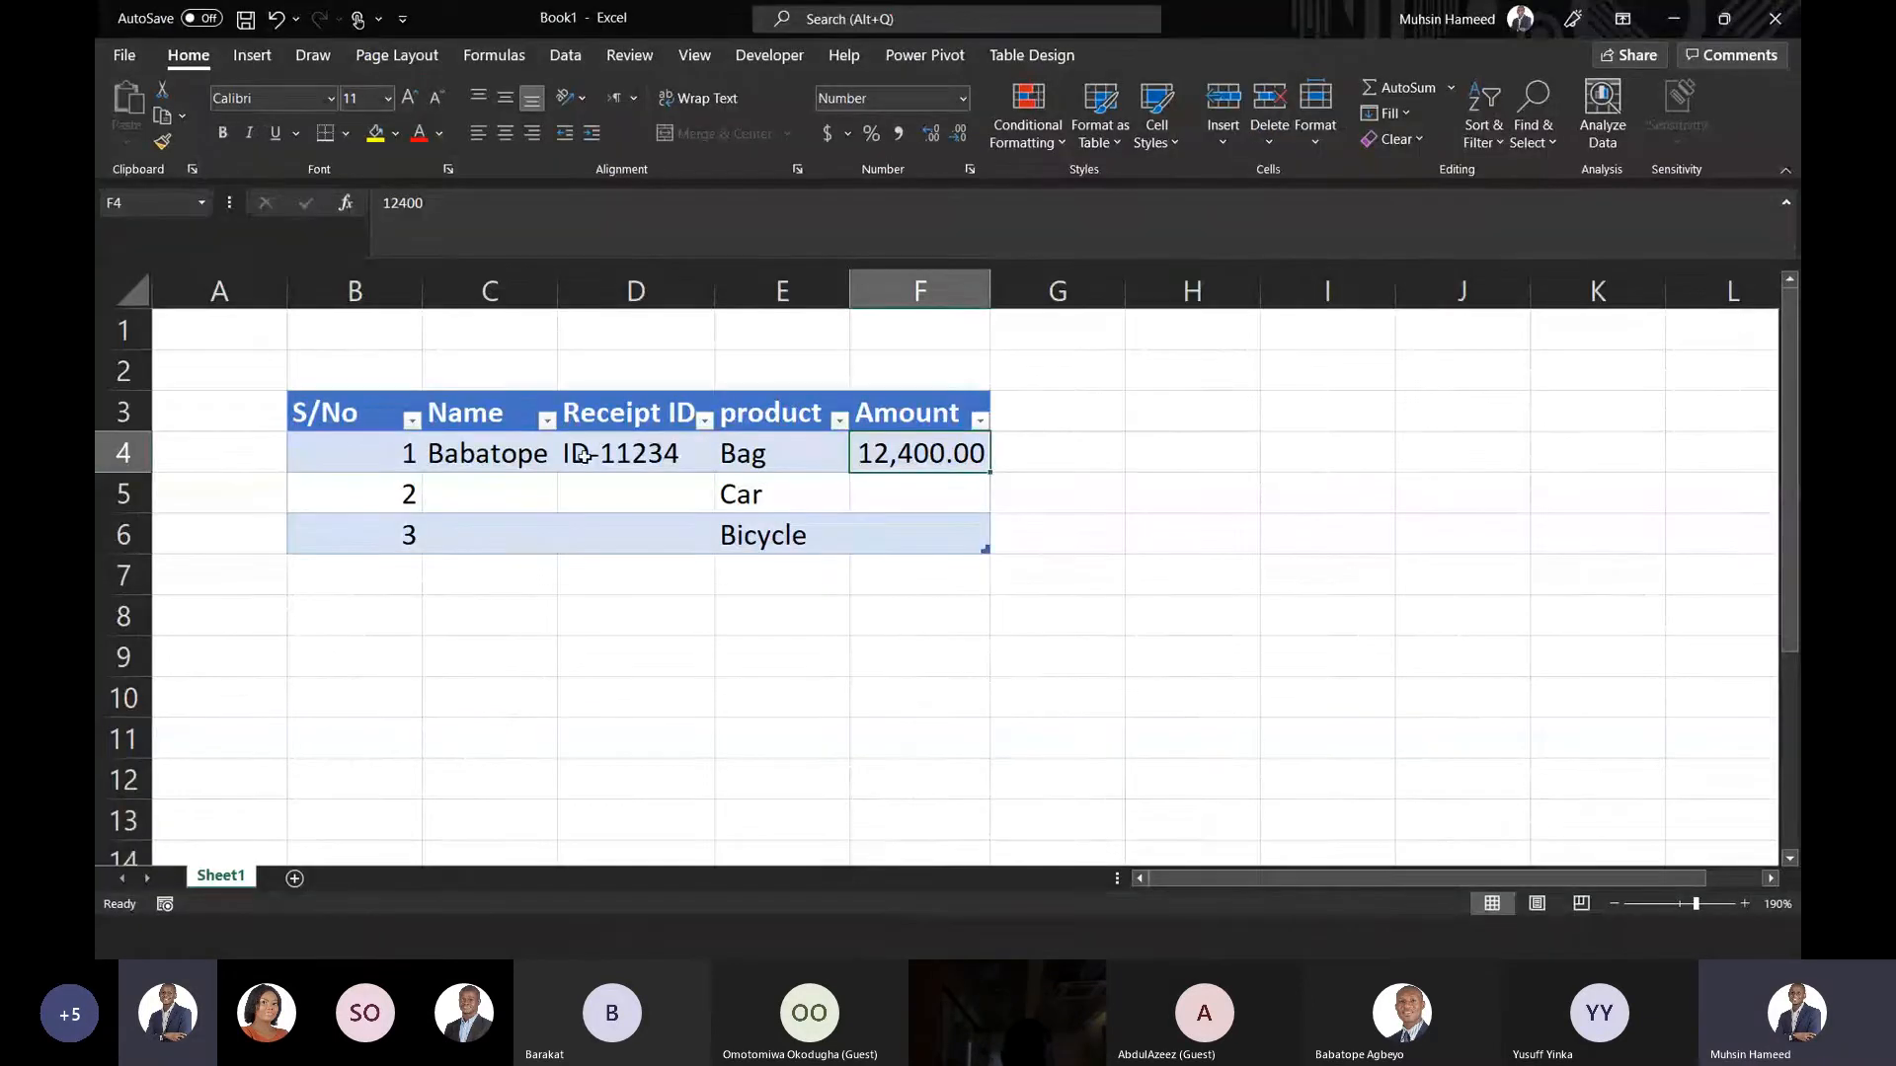
{"action": "left_click", "coordinate": [526, 457]}
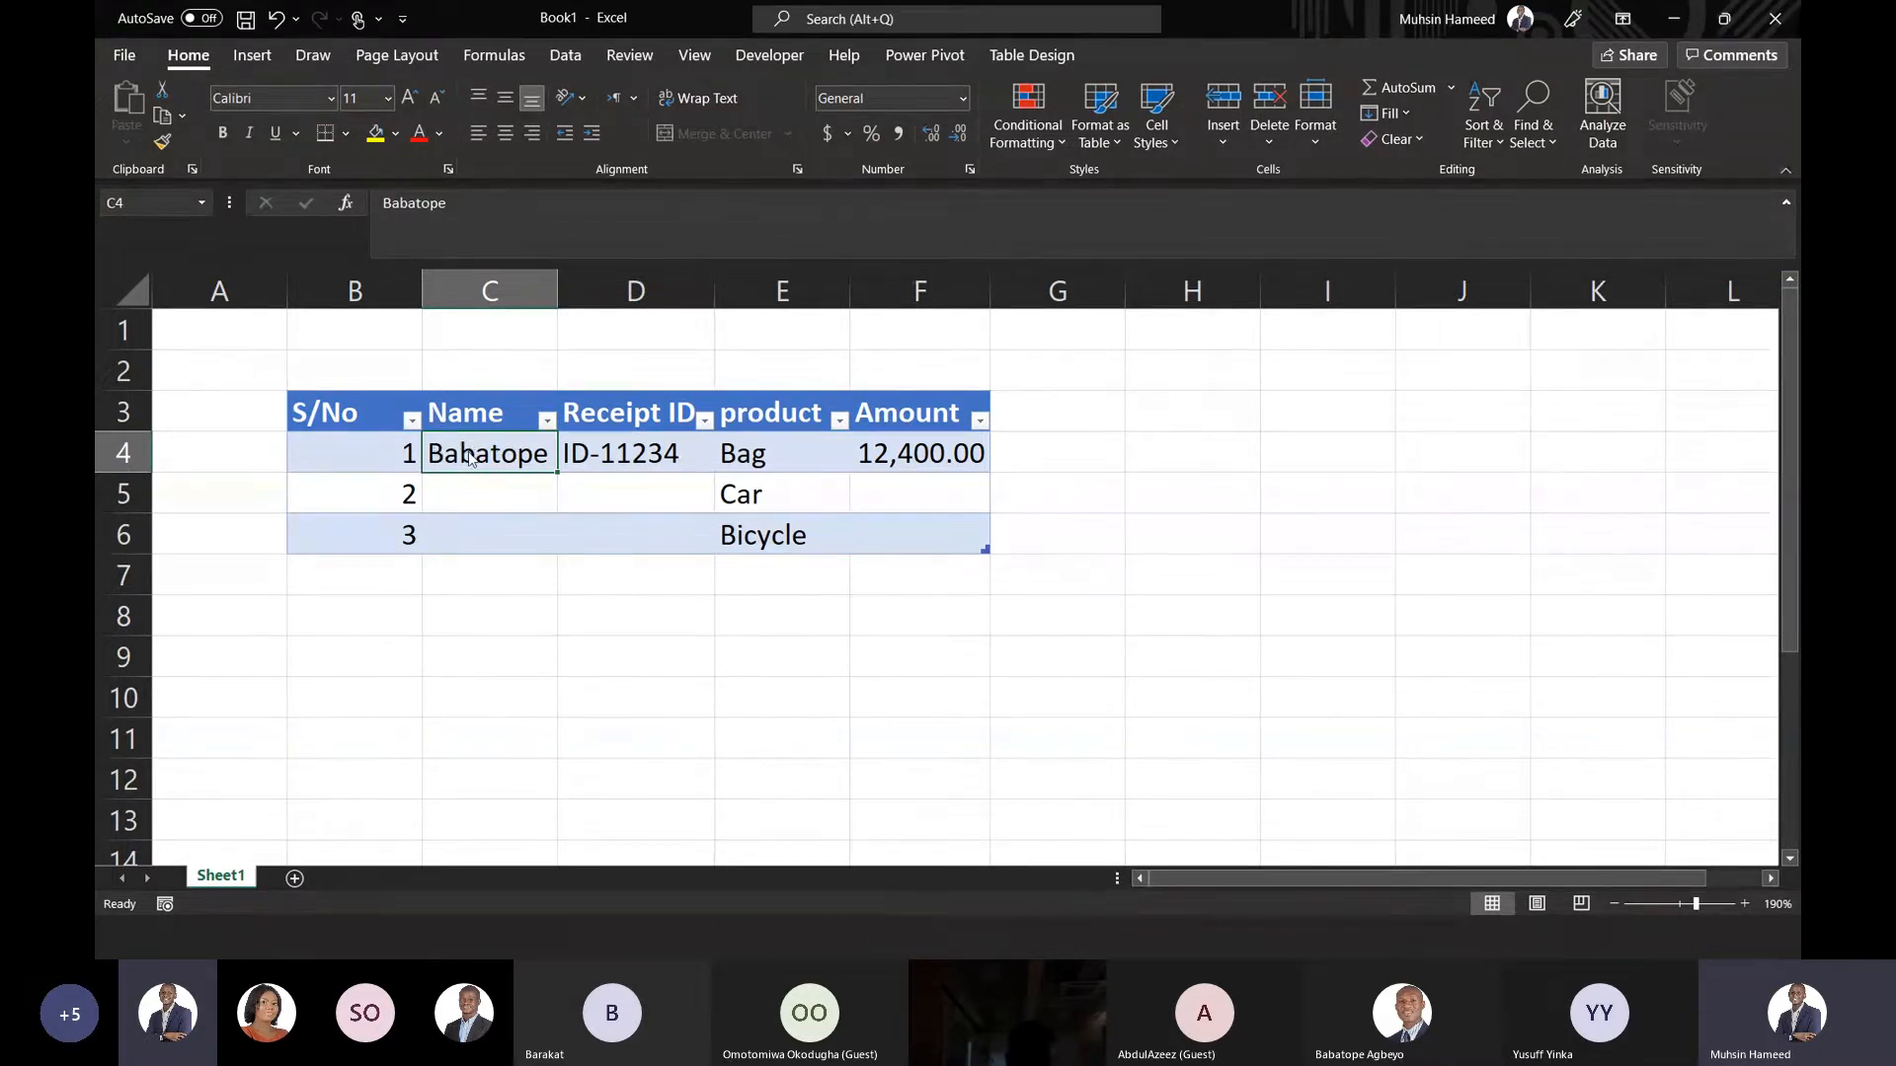
- Switch to Power Apps and set the Receipt ID column's data type to Autonumber
{"action": "key", "text": "alt+Tab"}
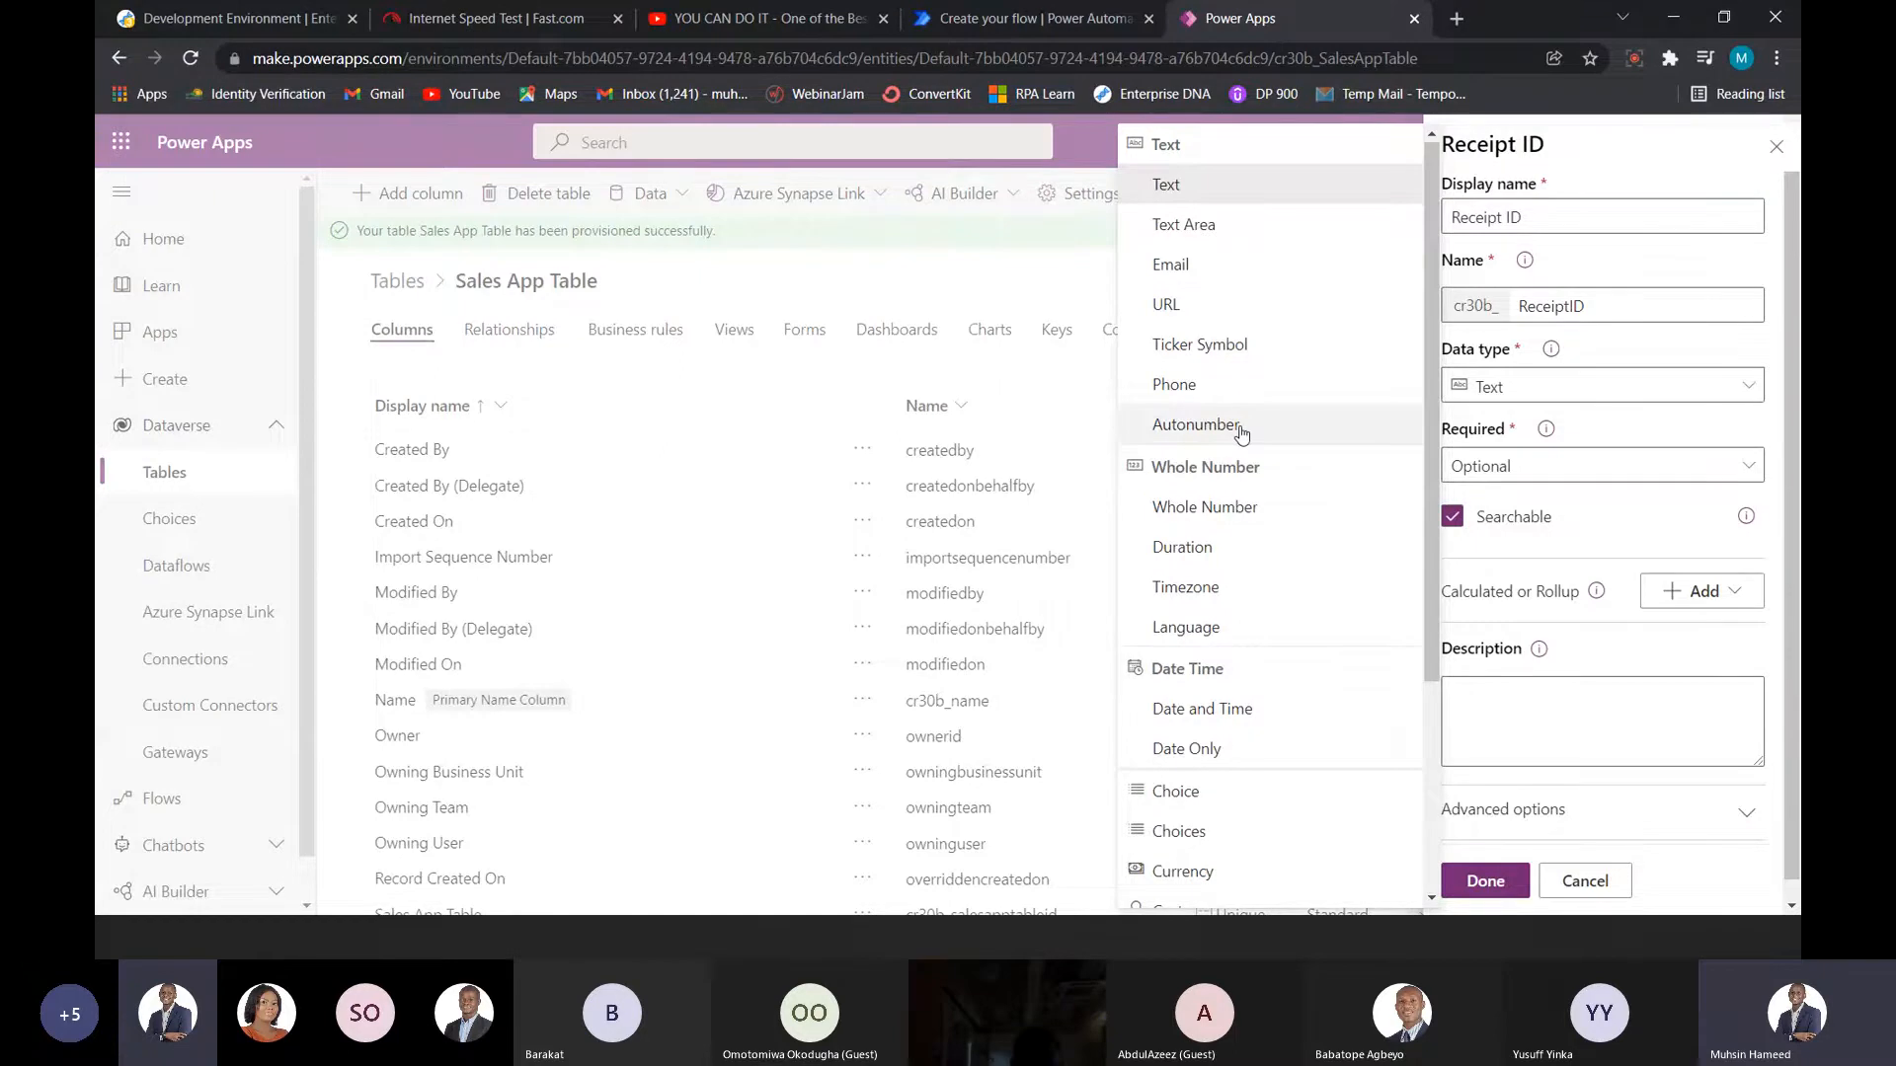
{"action": "scroll", "coordinate": [1253, 641], "scroll_direction": "down", "scroll_amount": 3}
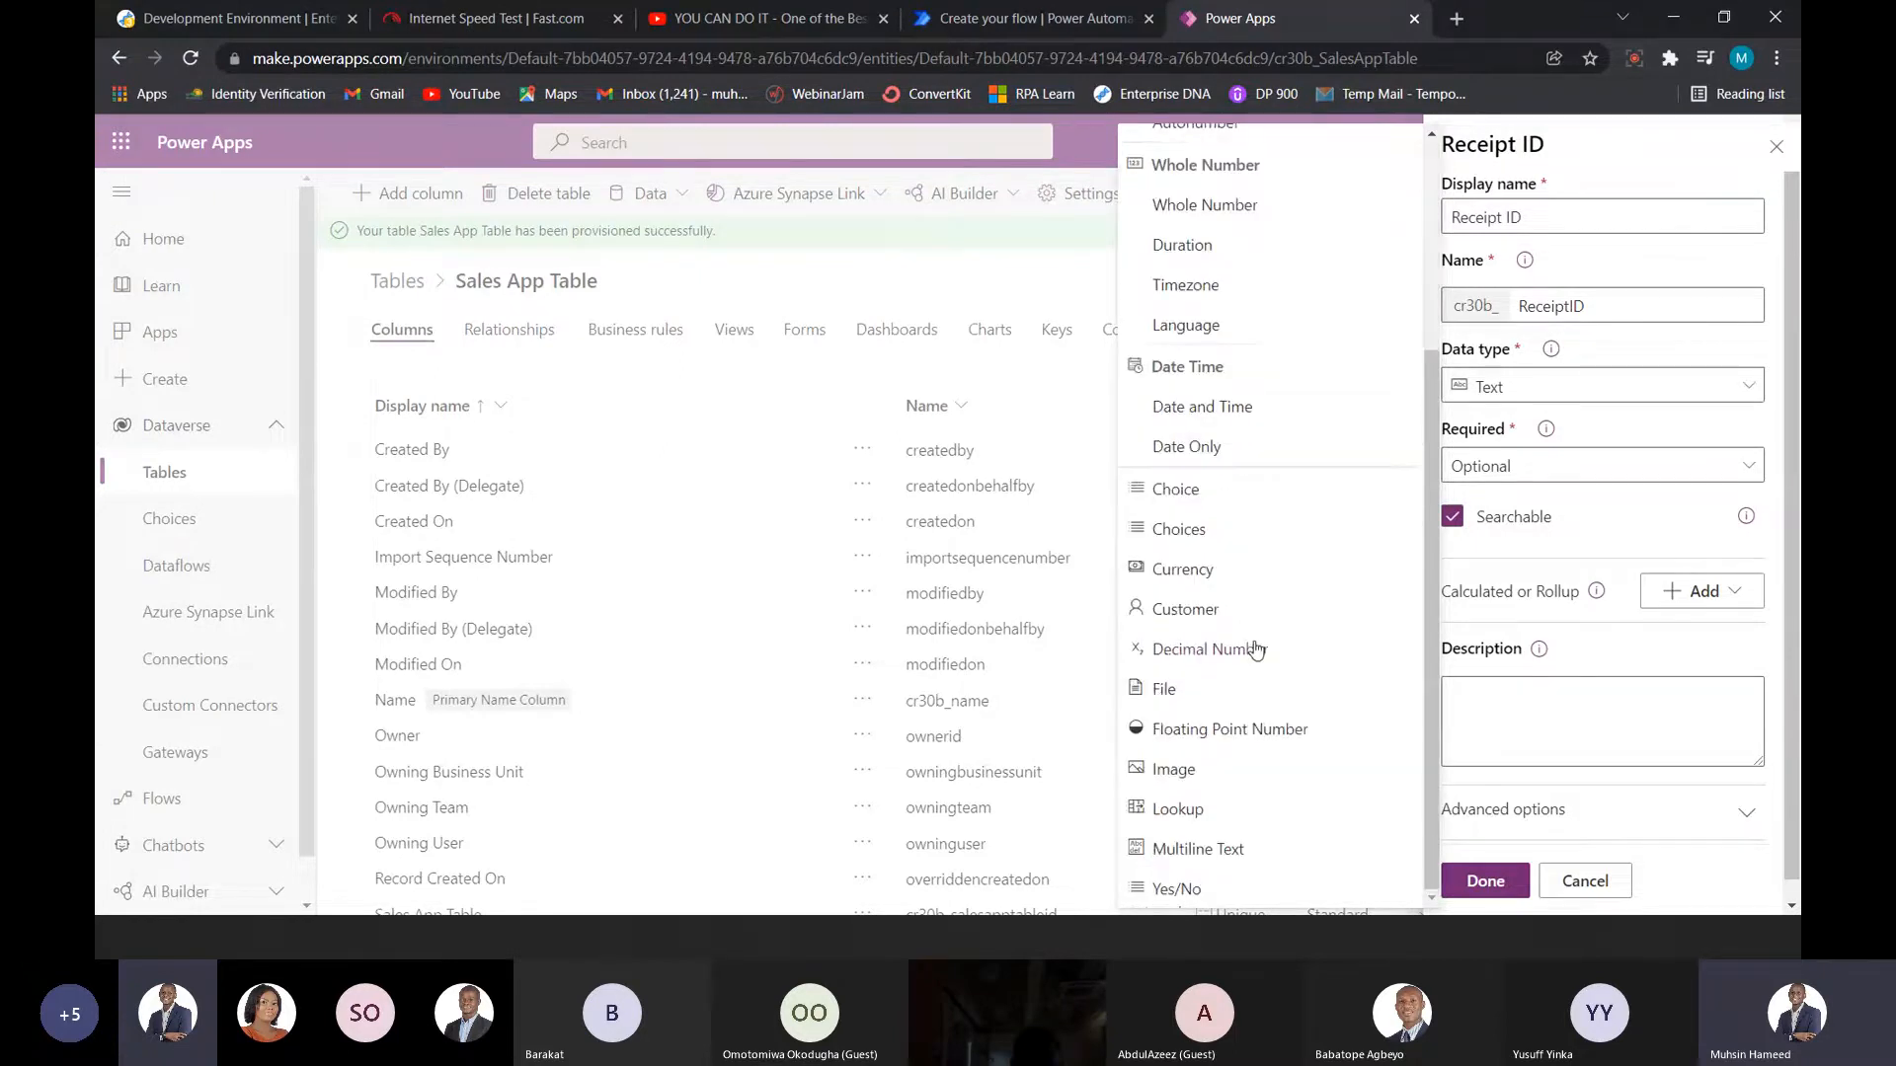
{"action": "scroll", "coordinate": [1253, 637], "scroll_direction": "up", "scroll_amount": 3}
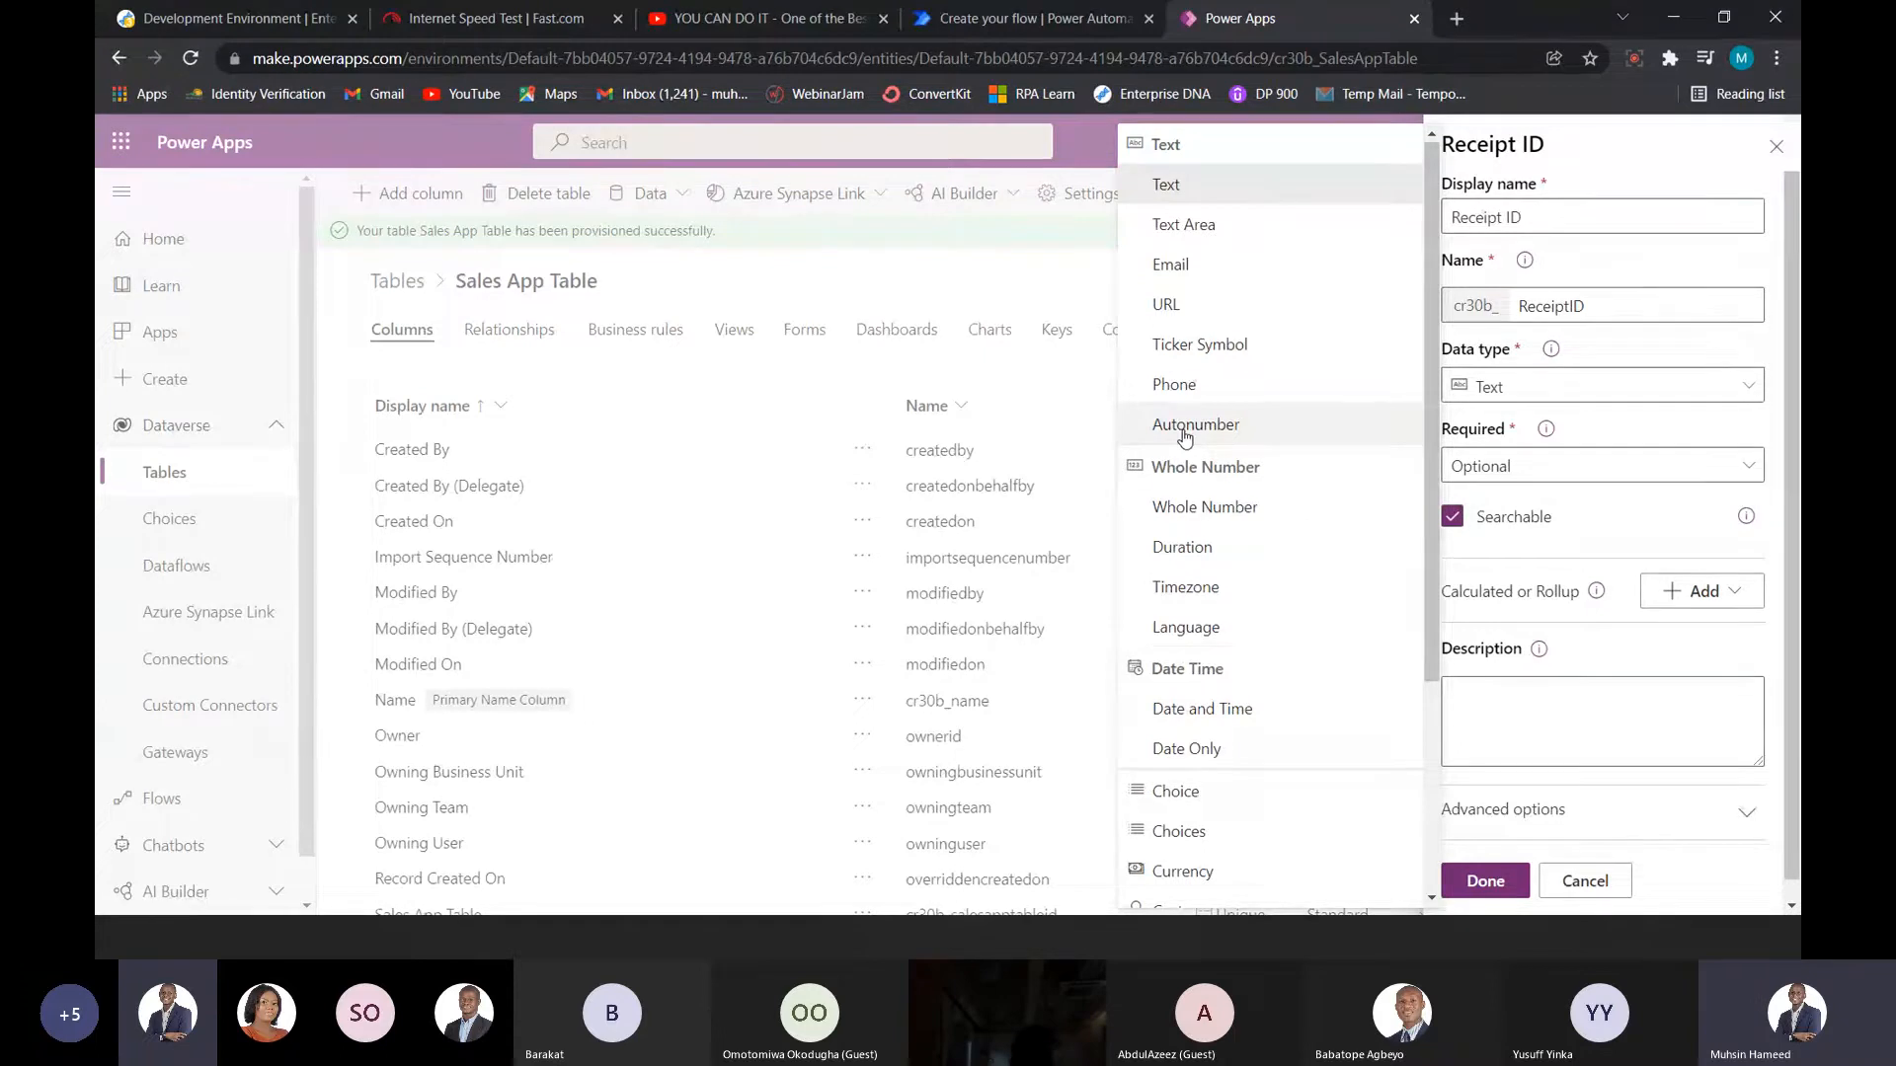
{"action": "left_click", "coordinate": [1184, 437]}
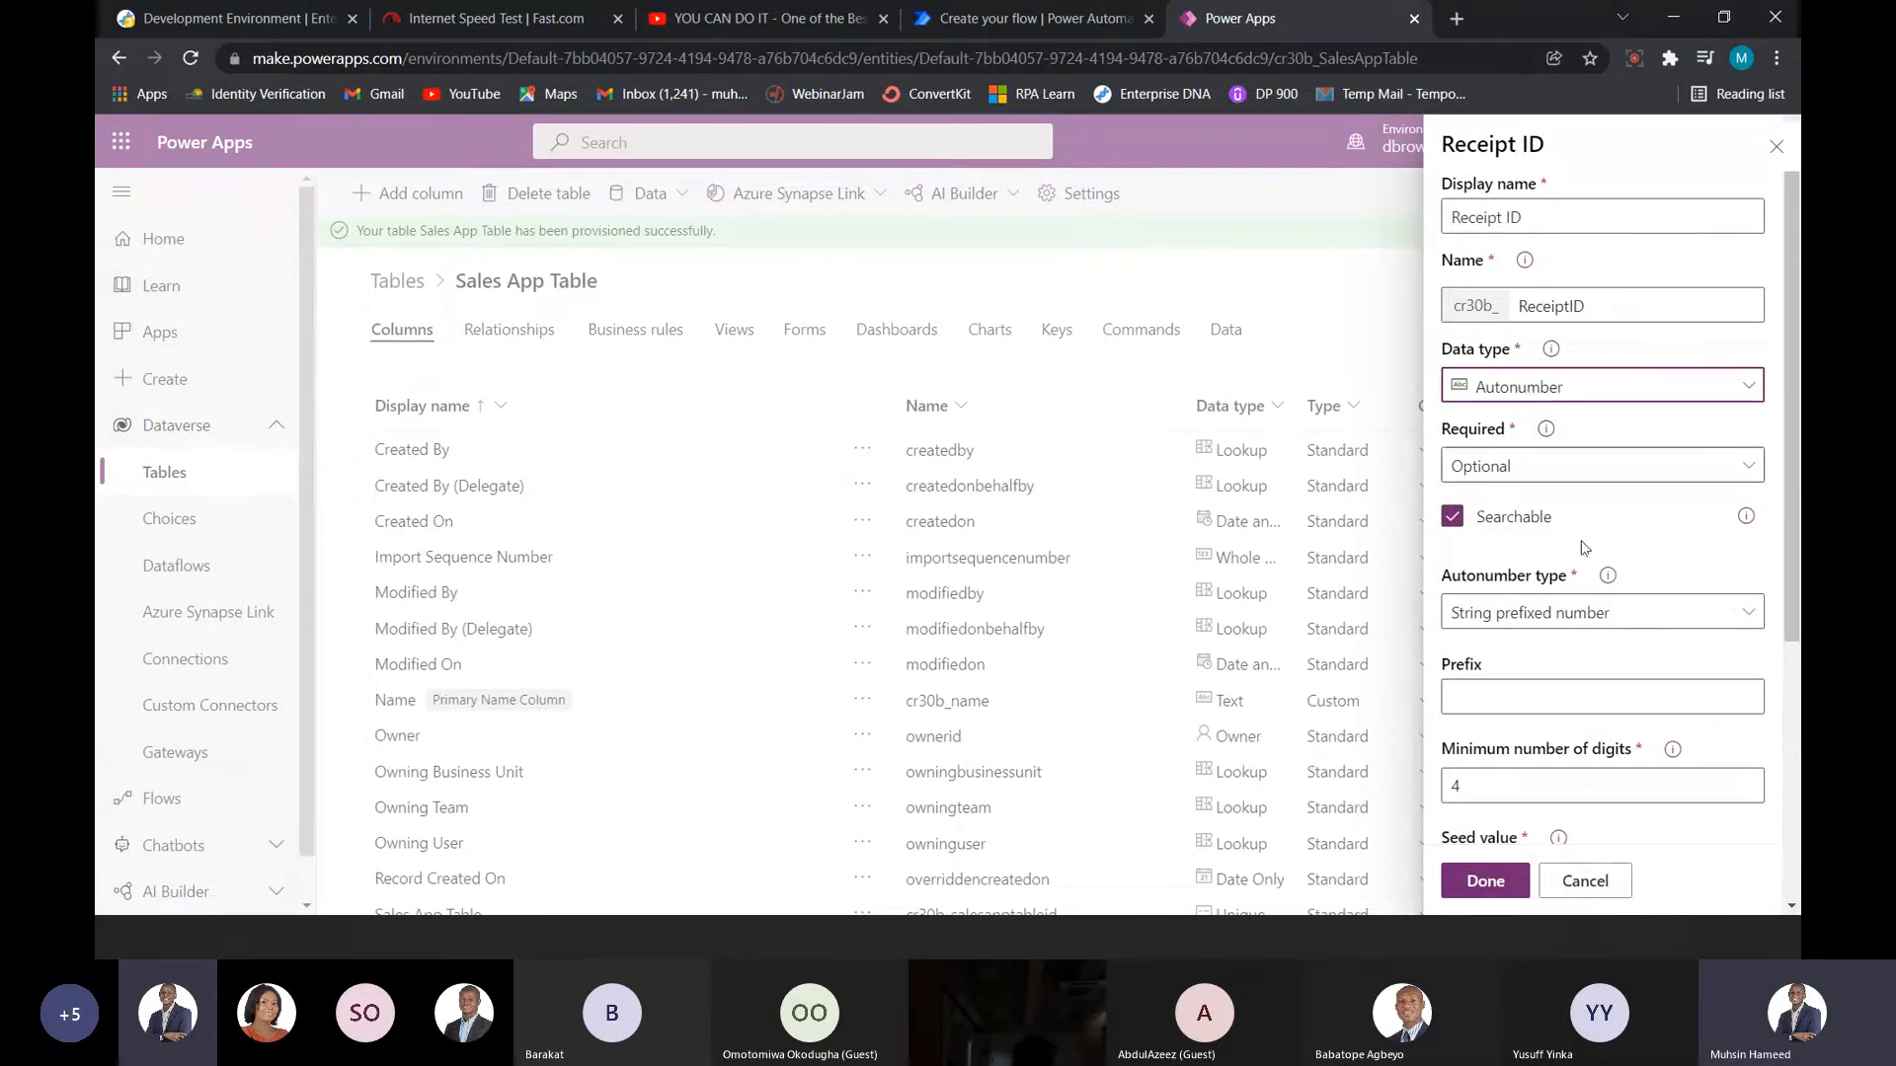
- Review the available Required settings for the Receipt ID column without changing the selection
{"action": "double_click", "coordinate": [1511, 432]}
{"action": "left_click", "coordinate": [1518, 440]}
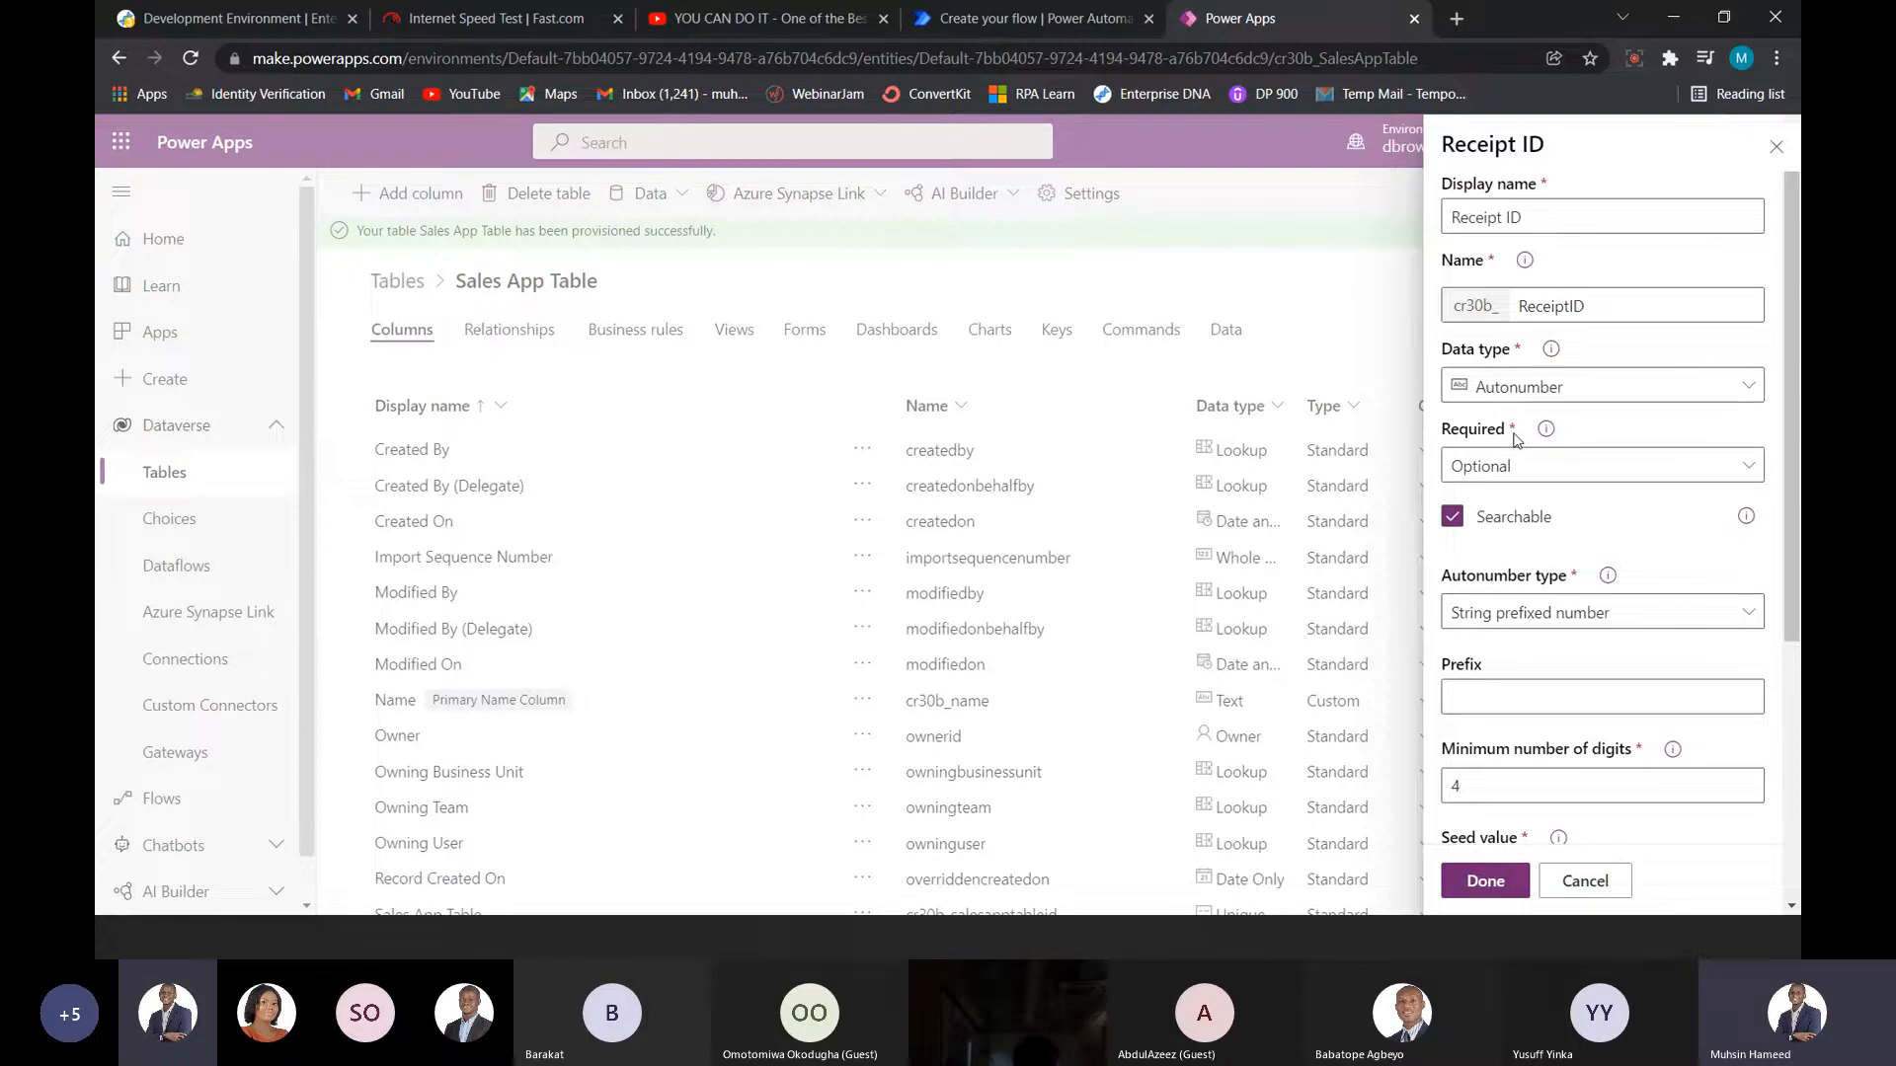
{"action": "left_click", "coordinate": [1585, 465]}
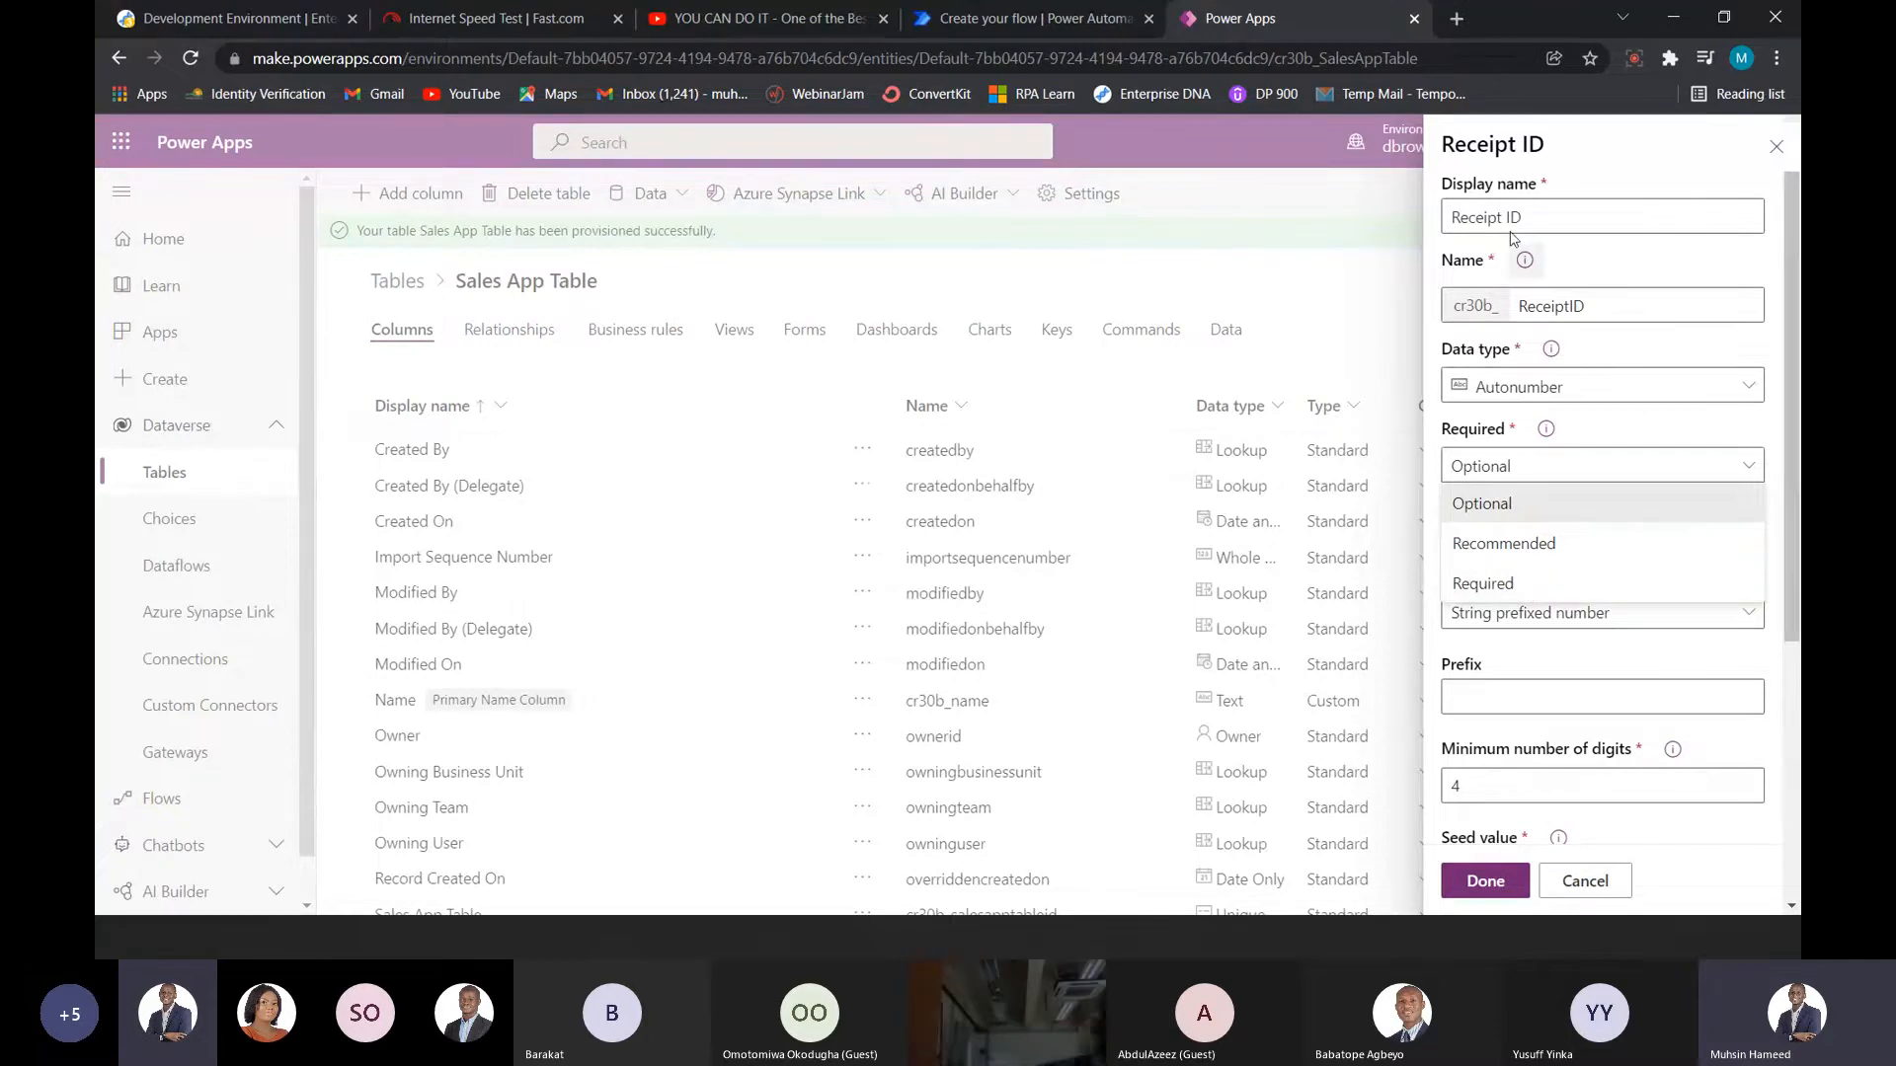
{"action": "left_click", "coordinate": [1637, 416]}
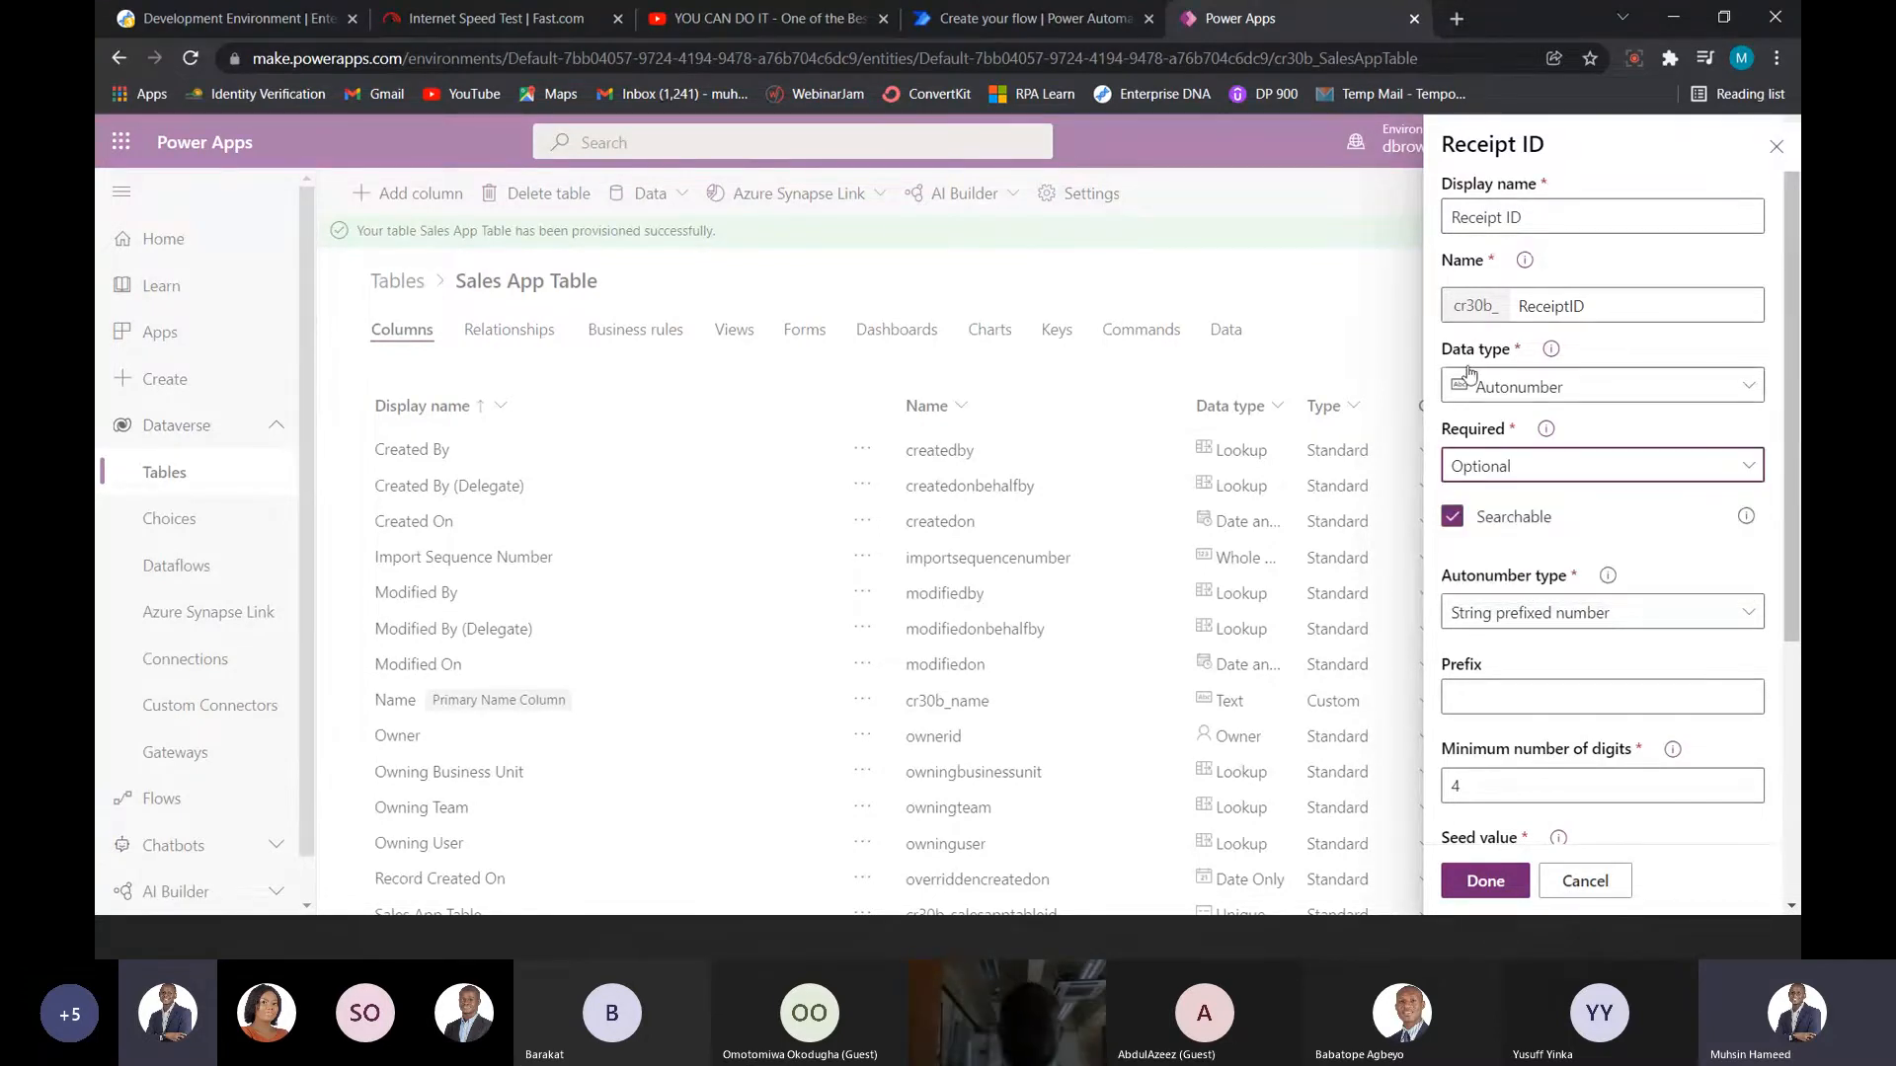
{"action": "left_click", "coordinate": [1532, 466]}
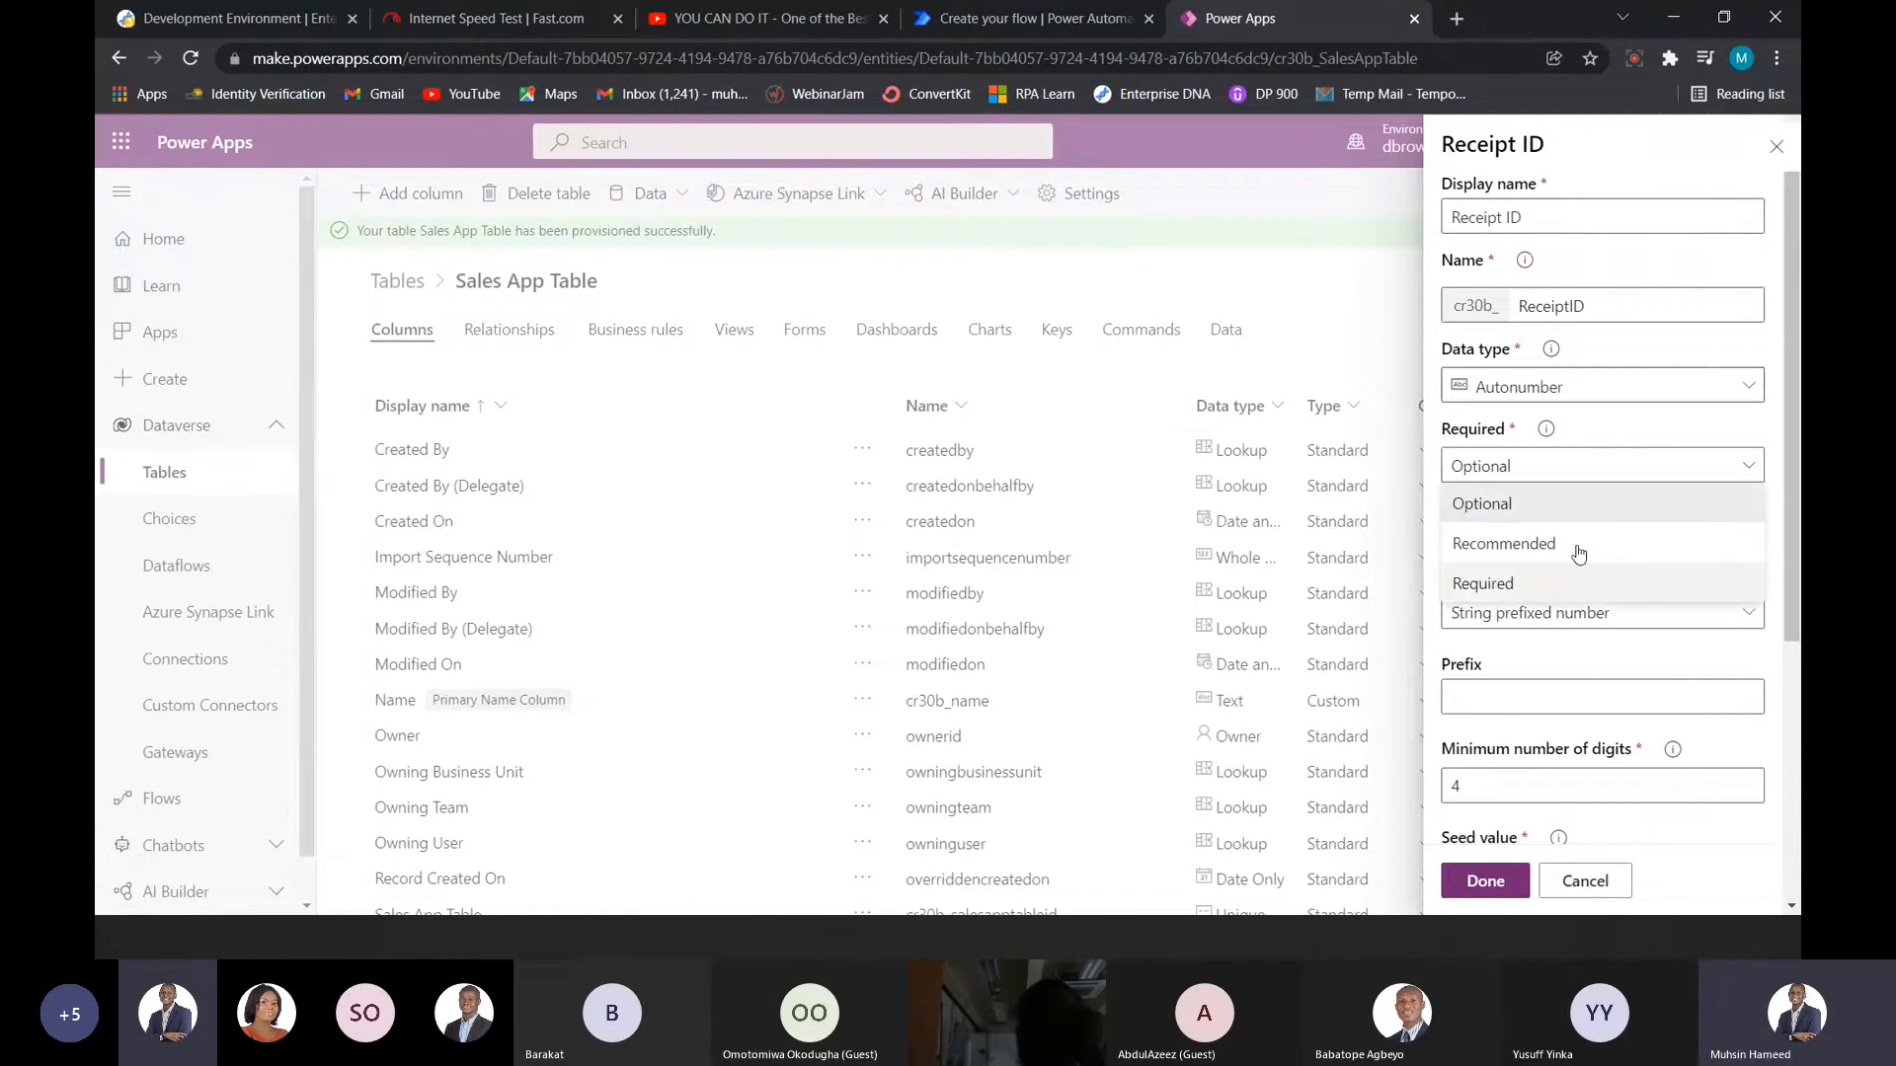
{"action": "left_click", "coordinate": [1604, 417]}
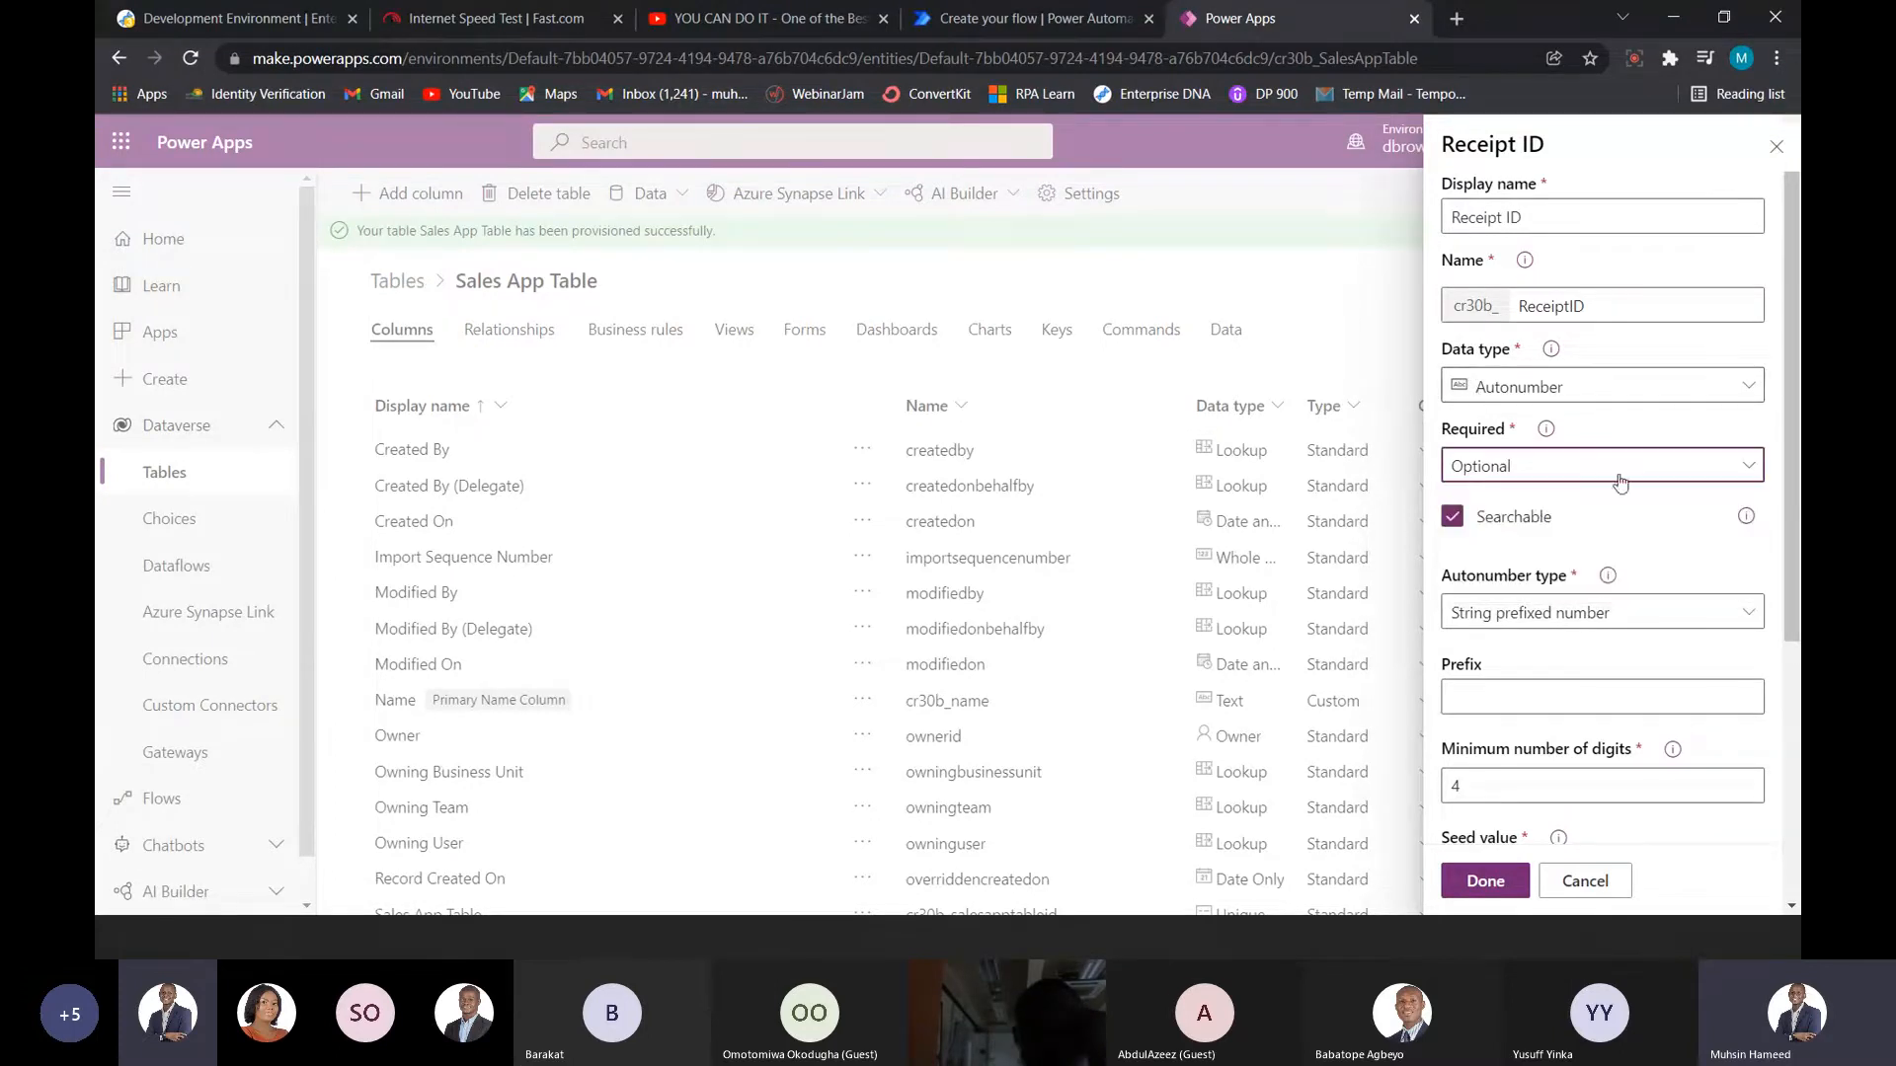
- Try the Custom autonumber type for the Receipt ID column and look over its format settings
{"action": "scroll", "coordinate": [1609, 484], "scroll_direction": "down", "scroll_amount": 2}
{"action": "scroll", "coordinate": [1609, 484], "scroll_direction": "down", "scroll_amount": 1}
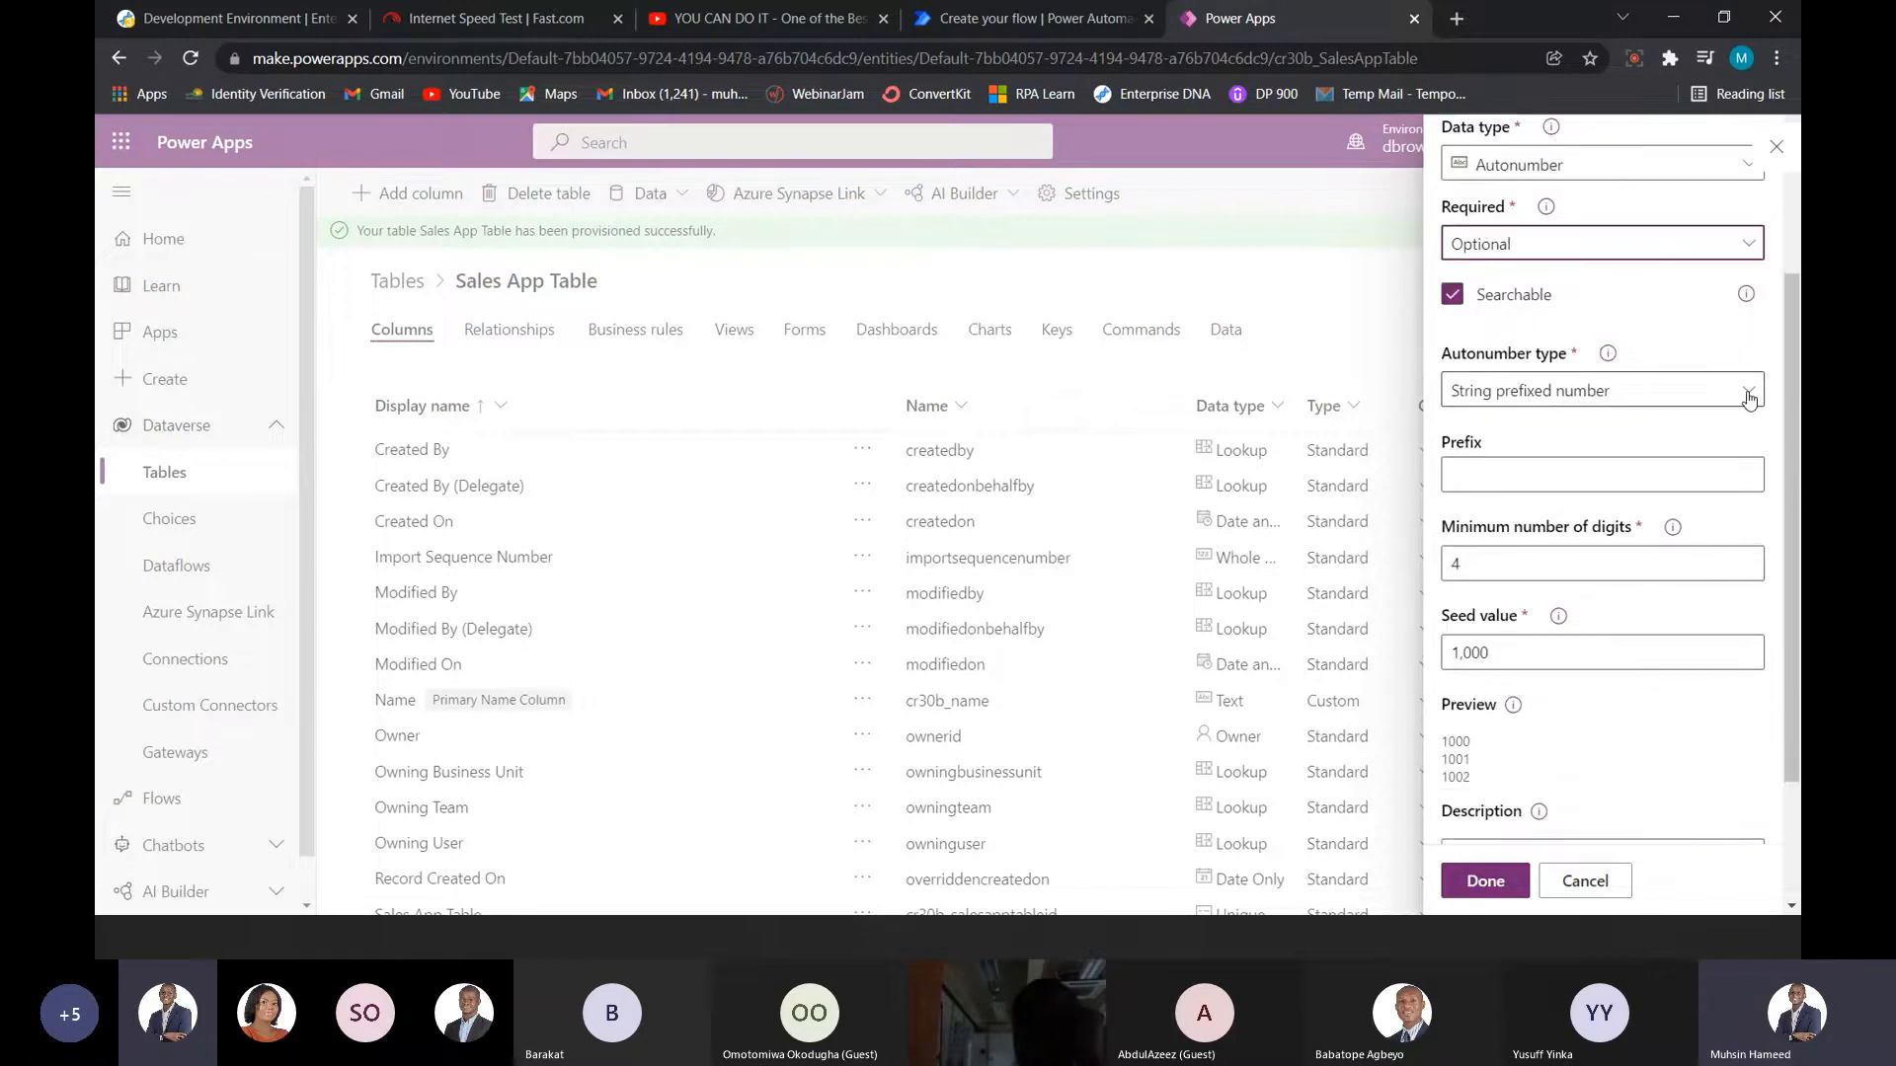
{"action": "left_click", "coordinate": [1594, 393]}
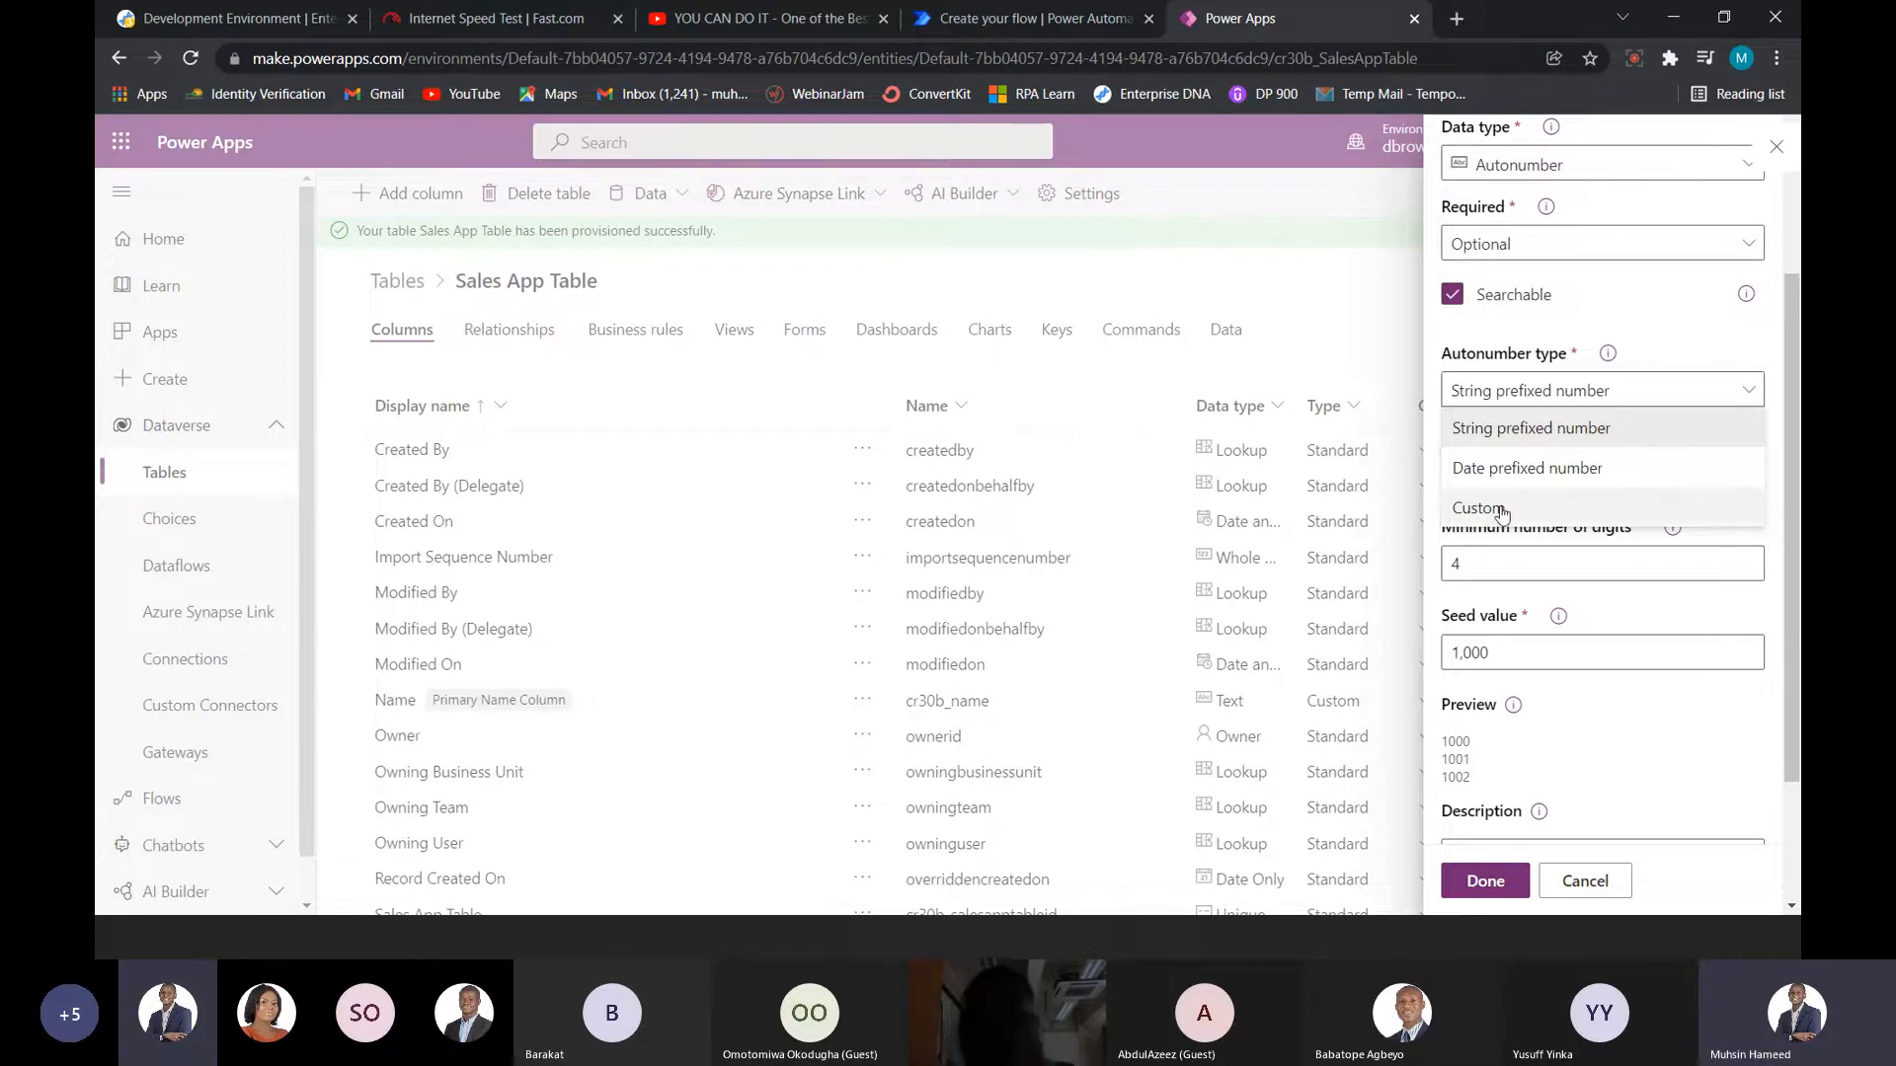
{"action": "left_click", "coordinate": [1668, 507]}
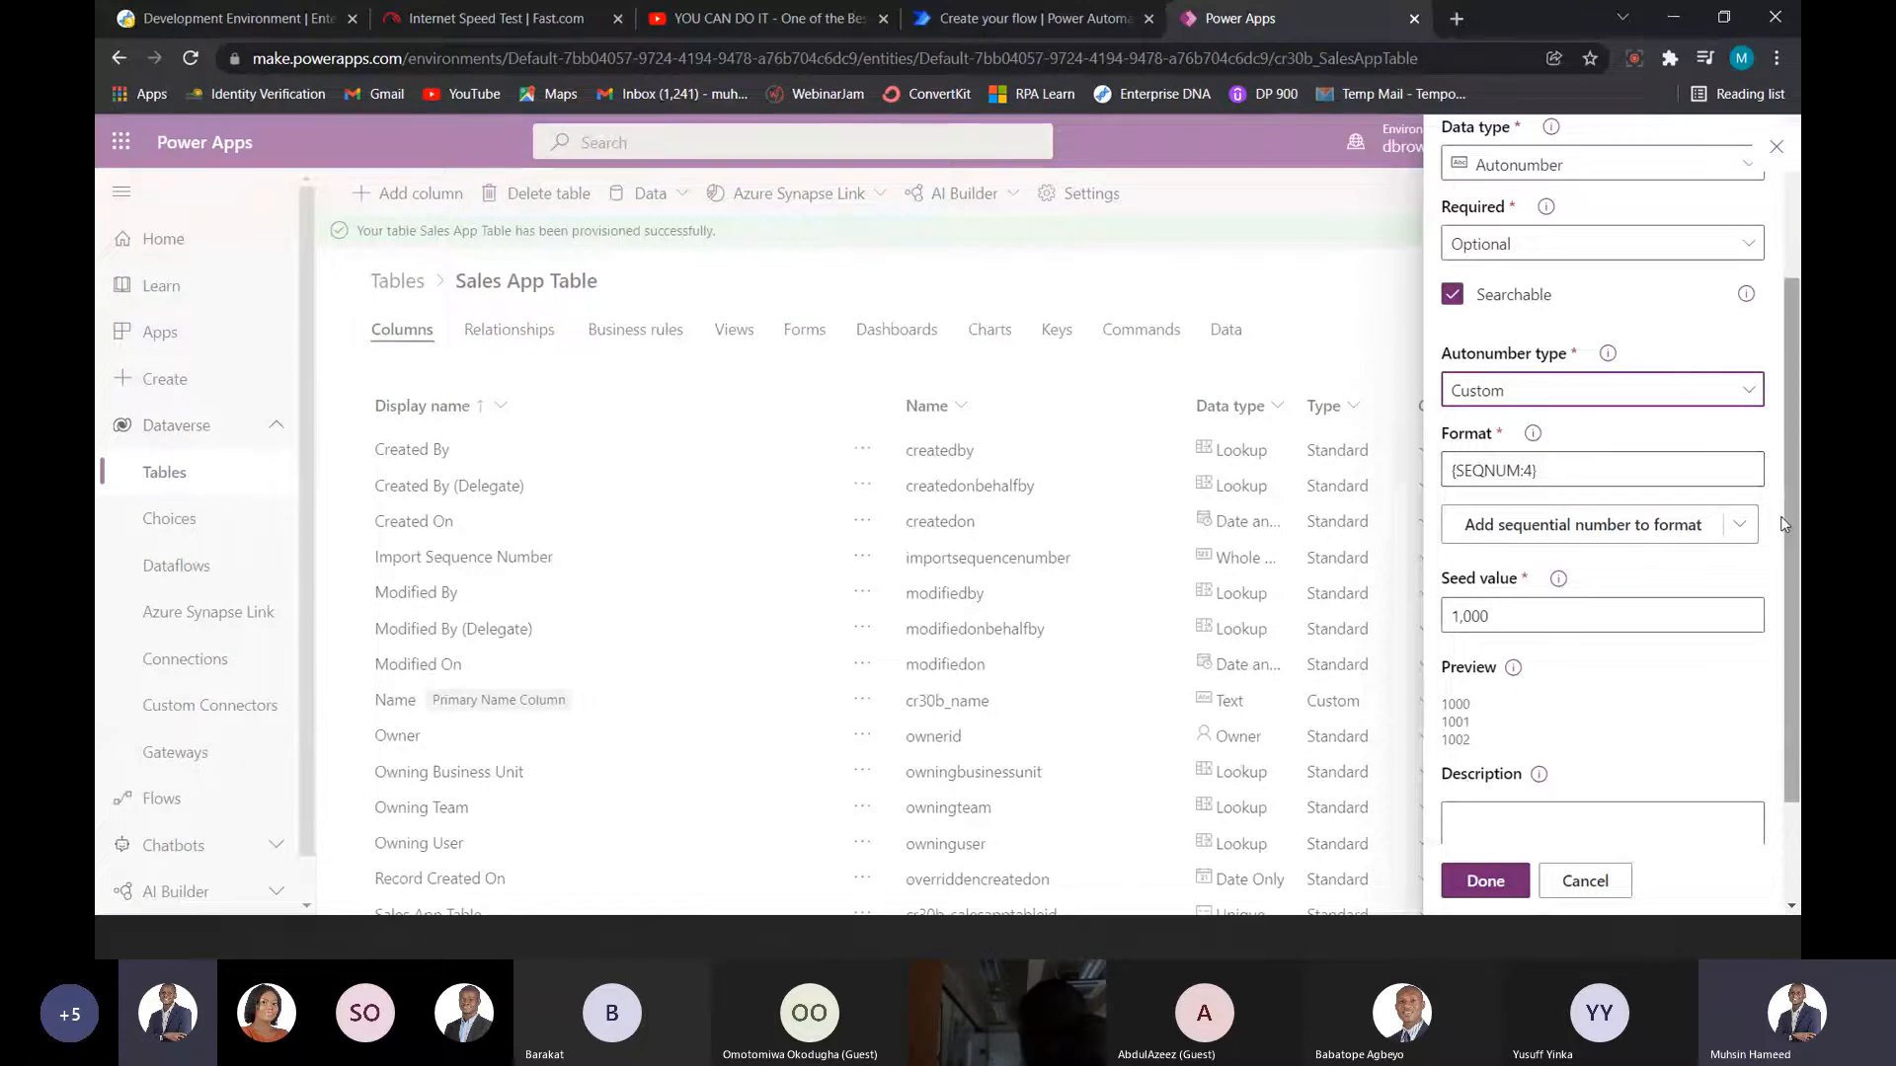
{"action": "scroll", "coordinate": [1785, 524], "scroll_direction": "down", "scroll_amount": 2}
{"action": "scroll", "coordinate": [1686, 441], "scroll_direction": "up", "scroll_amount": 5}
- Set the Receipt ID column's autonumber type to String prefixed number with the prefix ID
{"action": "left_click", "coordinate": [1607, 580]}
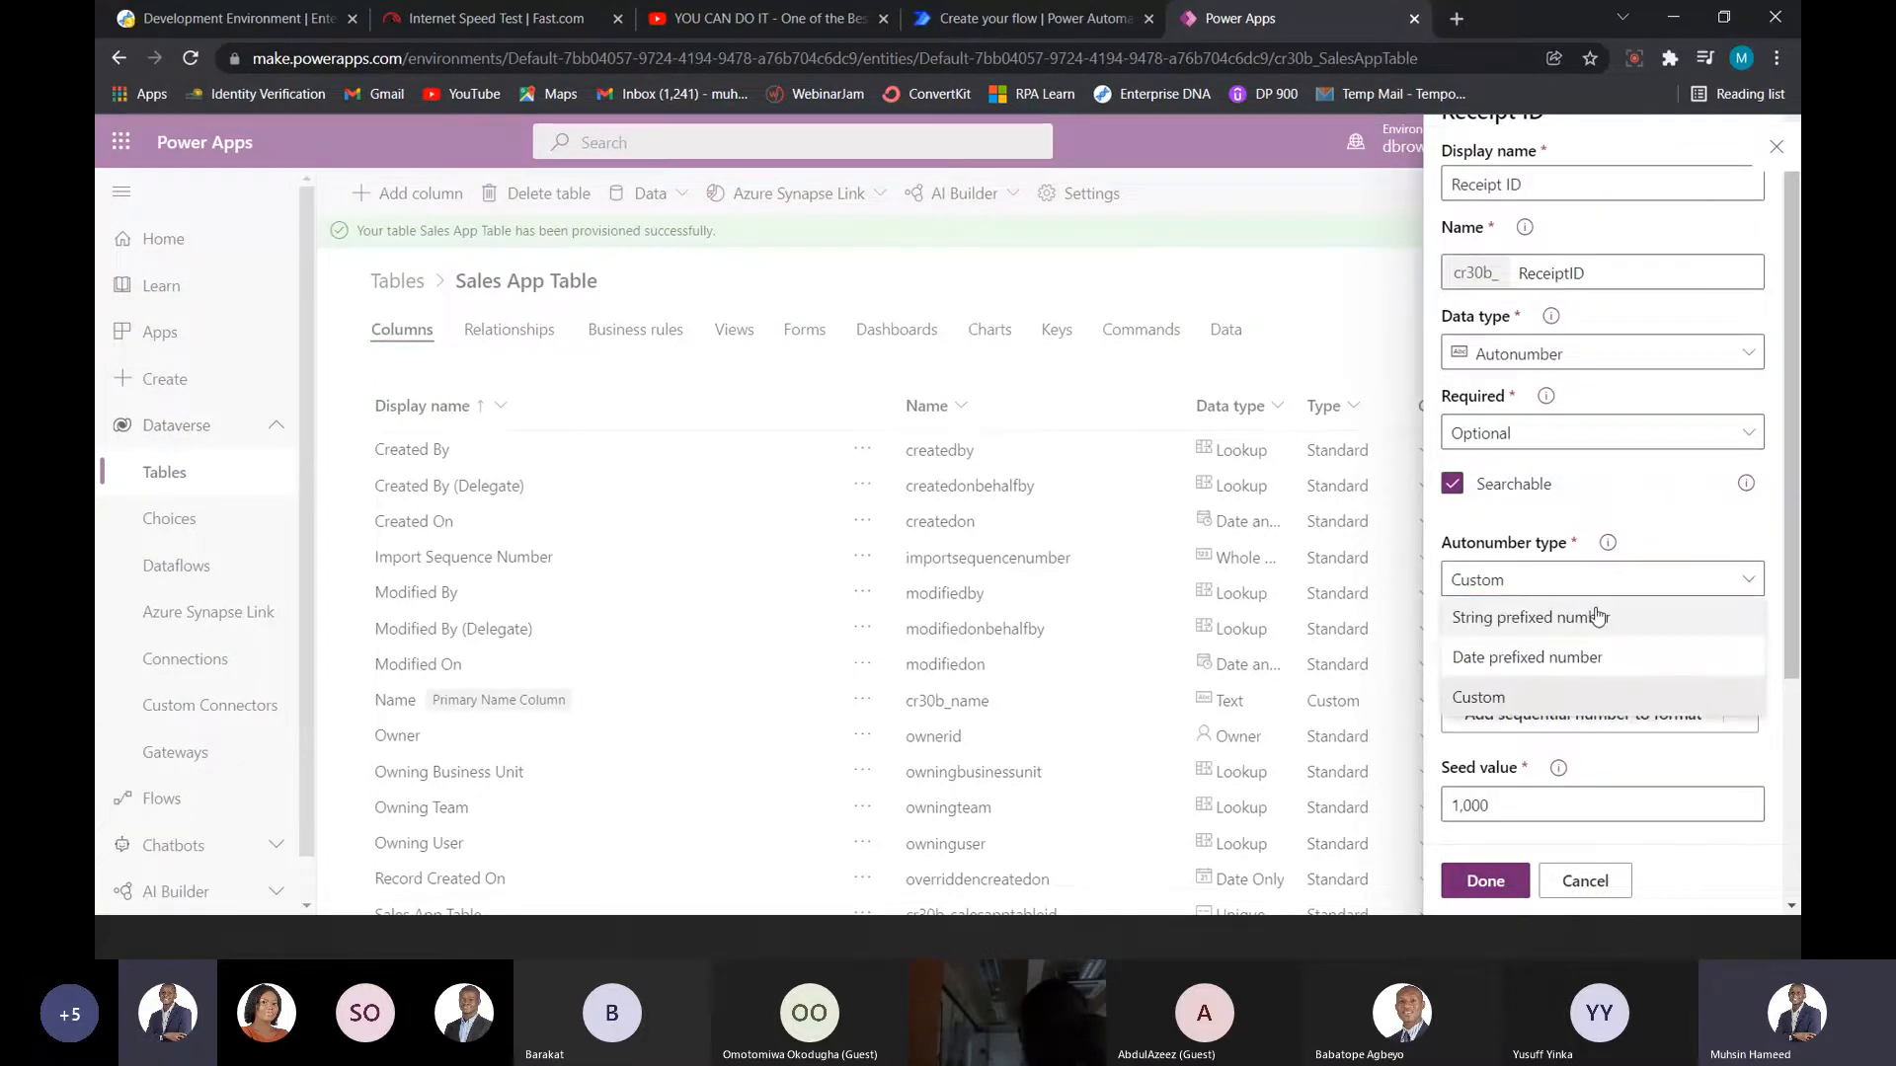
{"action": "left_click", "coordinate": [1597, 616]}
{"action": "scroll", "coordinate": [1580, 474], "scroll_direction": "down", "scroll_amount": 1}
{"action": "left_click", "coordinate": [1574, 333]}
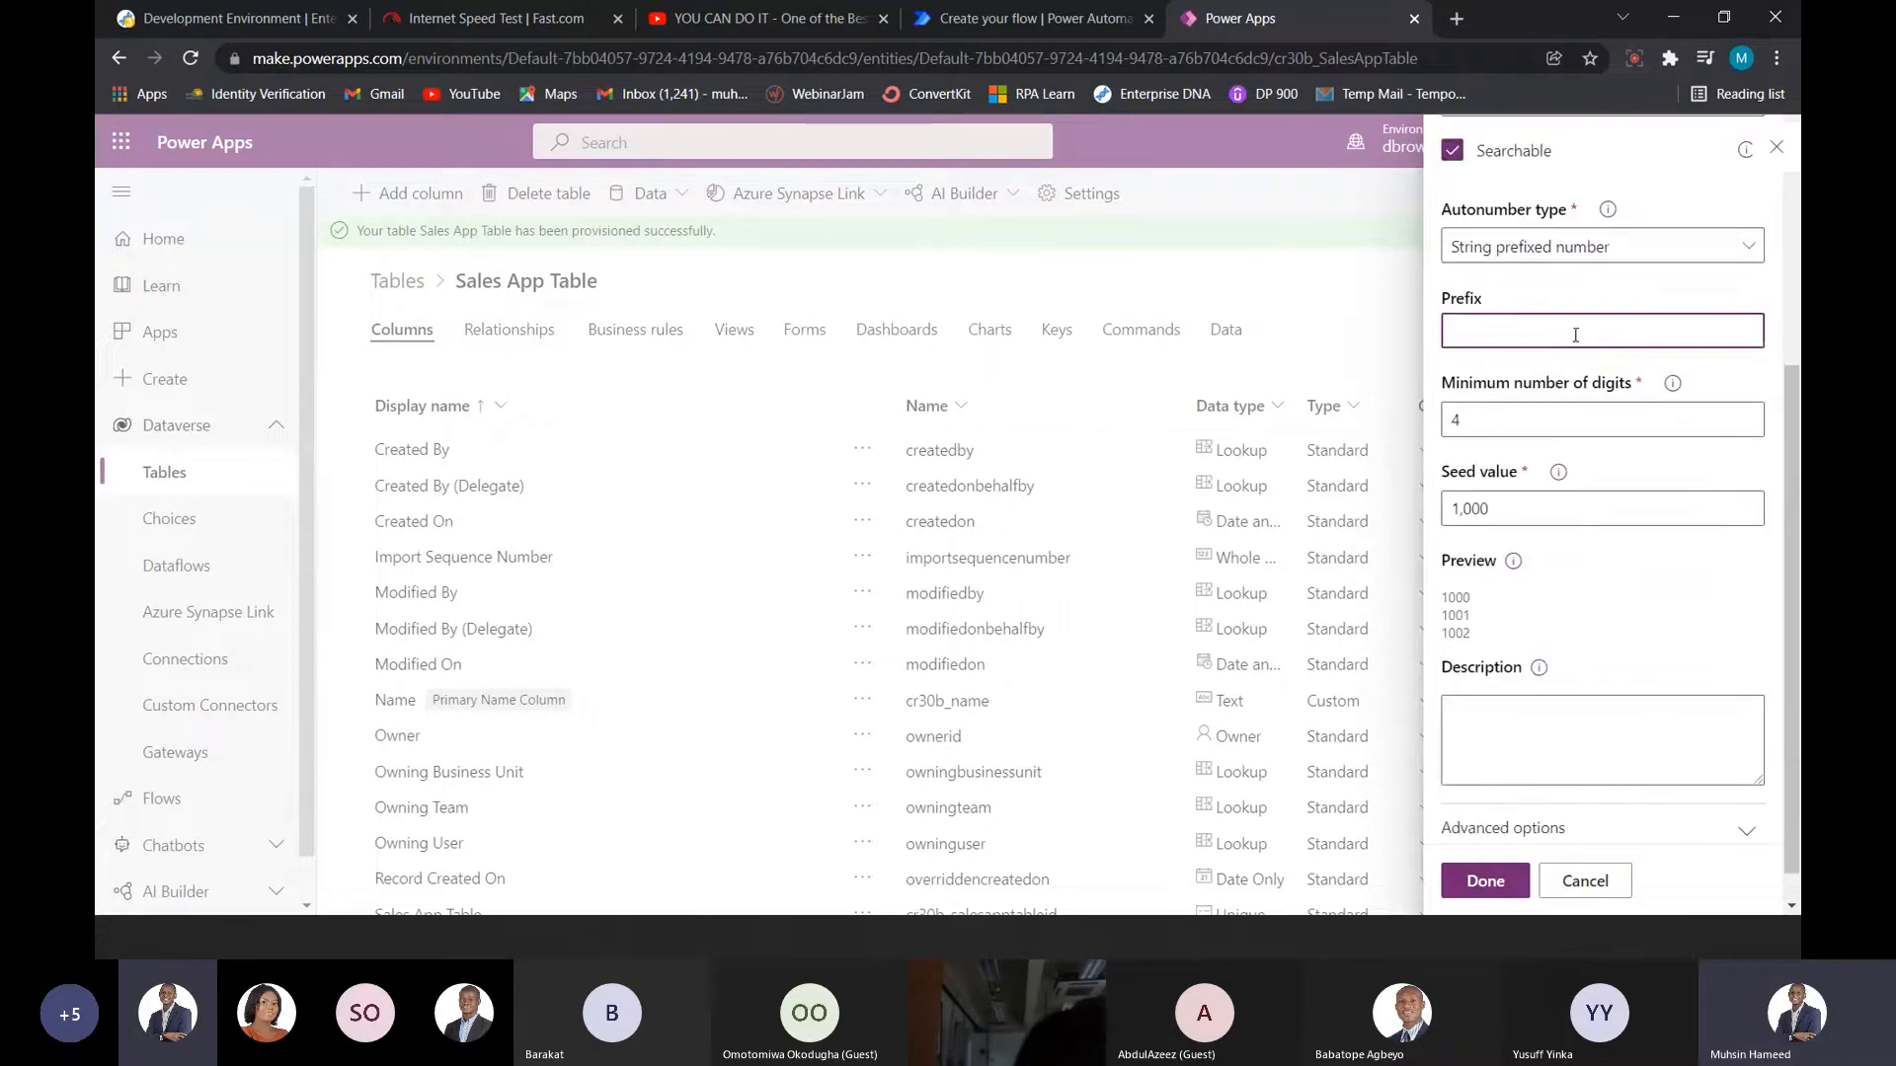
{"action": "type", "text": "ID"}
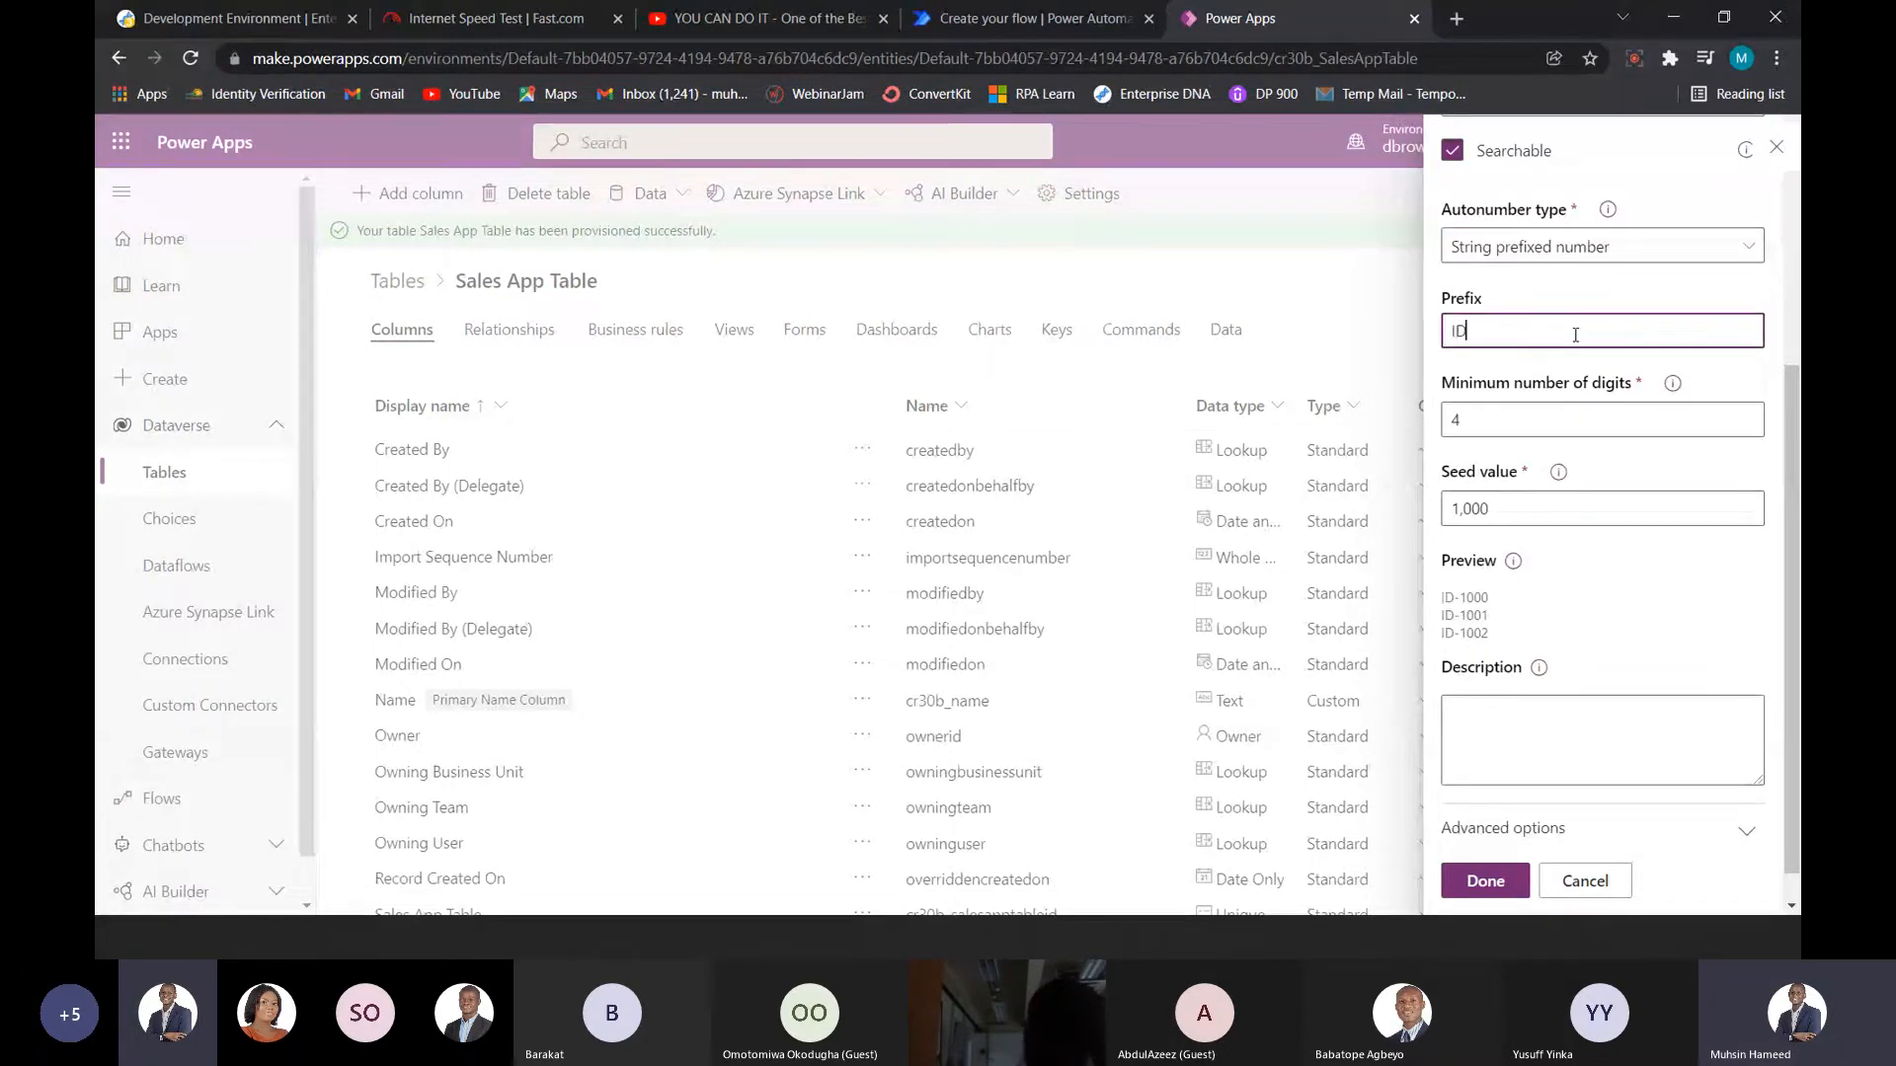
{"action": "scroll", "coordinate": [1477, 474], "scroll_direction": "down", "scroll_amount": 1}
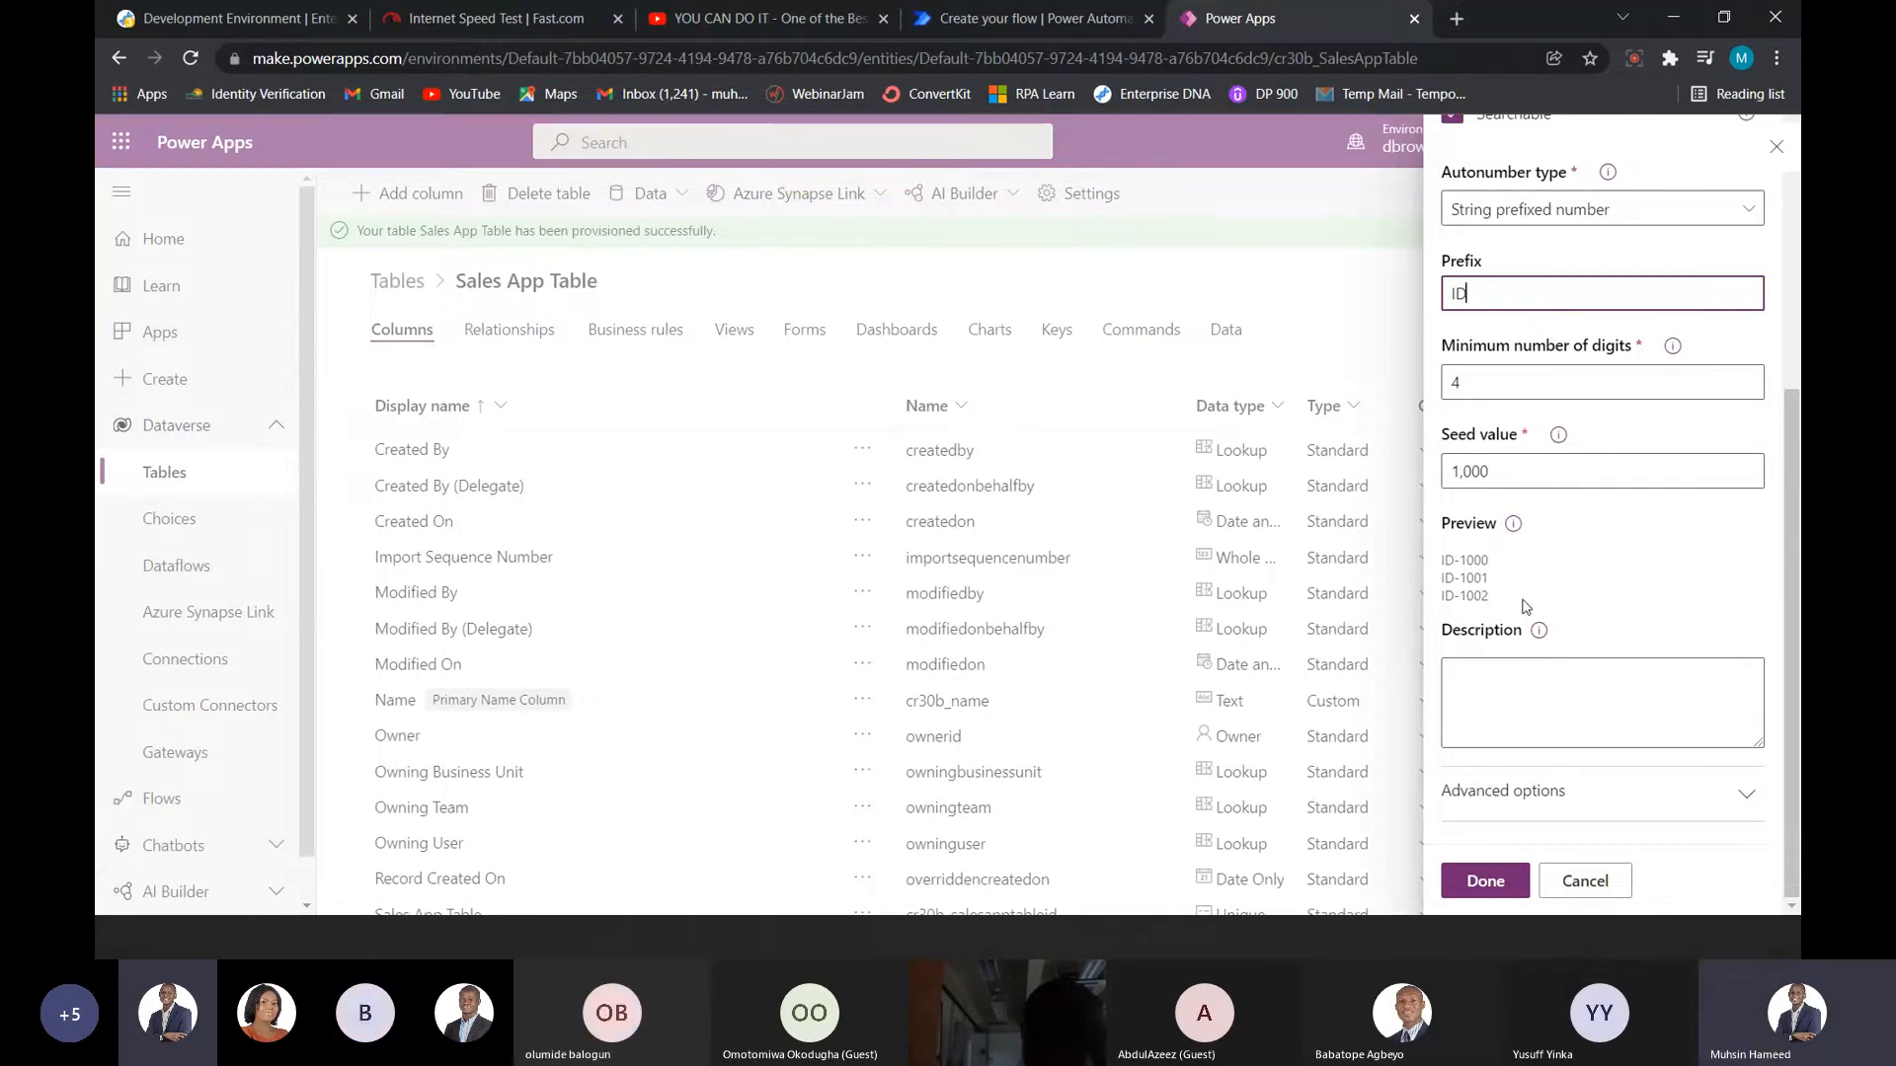
- Try a seed value of 2000 for the Receipt ID numbering and set it back to 1000
{"action": "left_click", "coordinate": [1517, 463]}
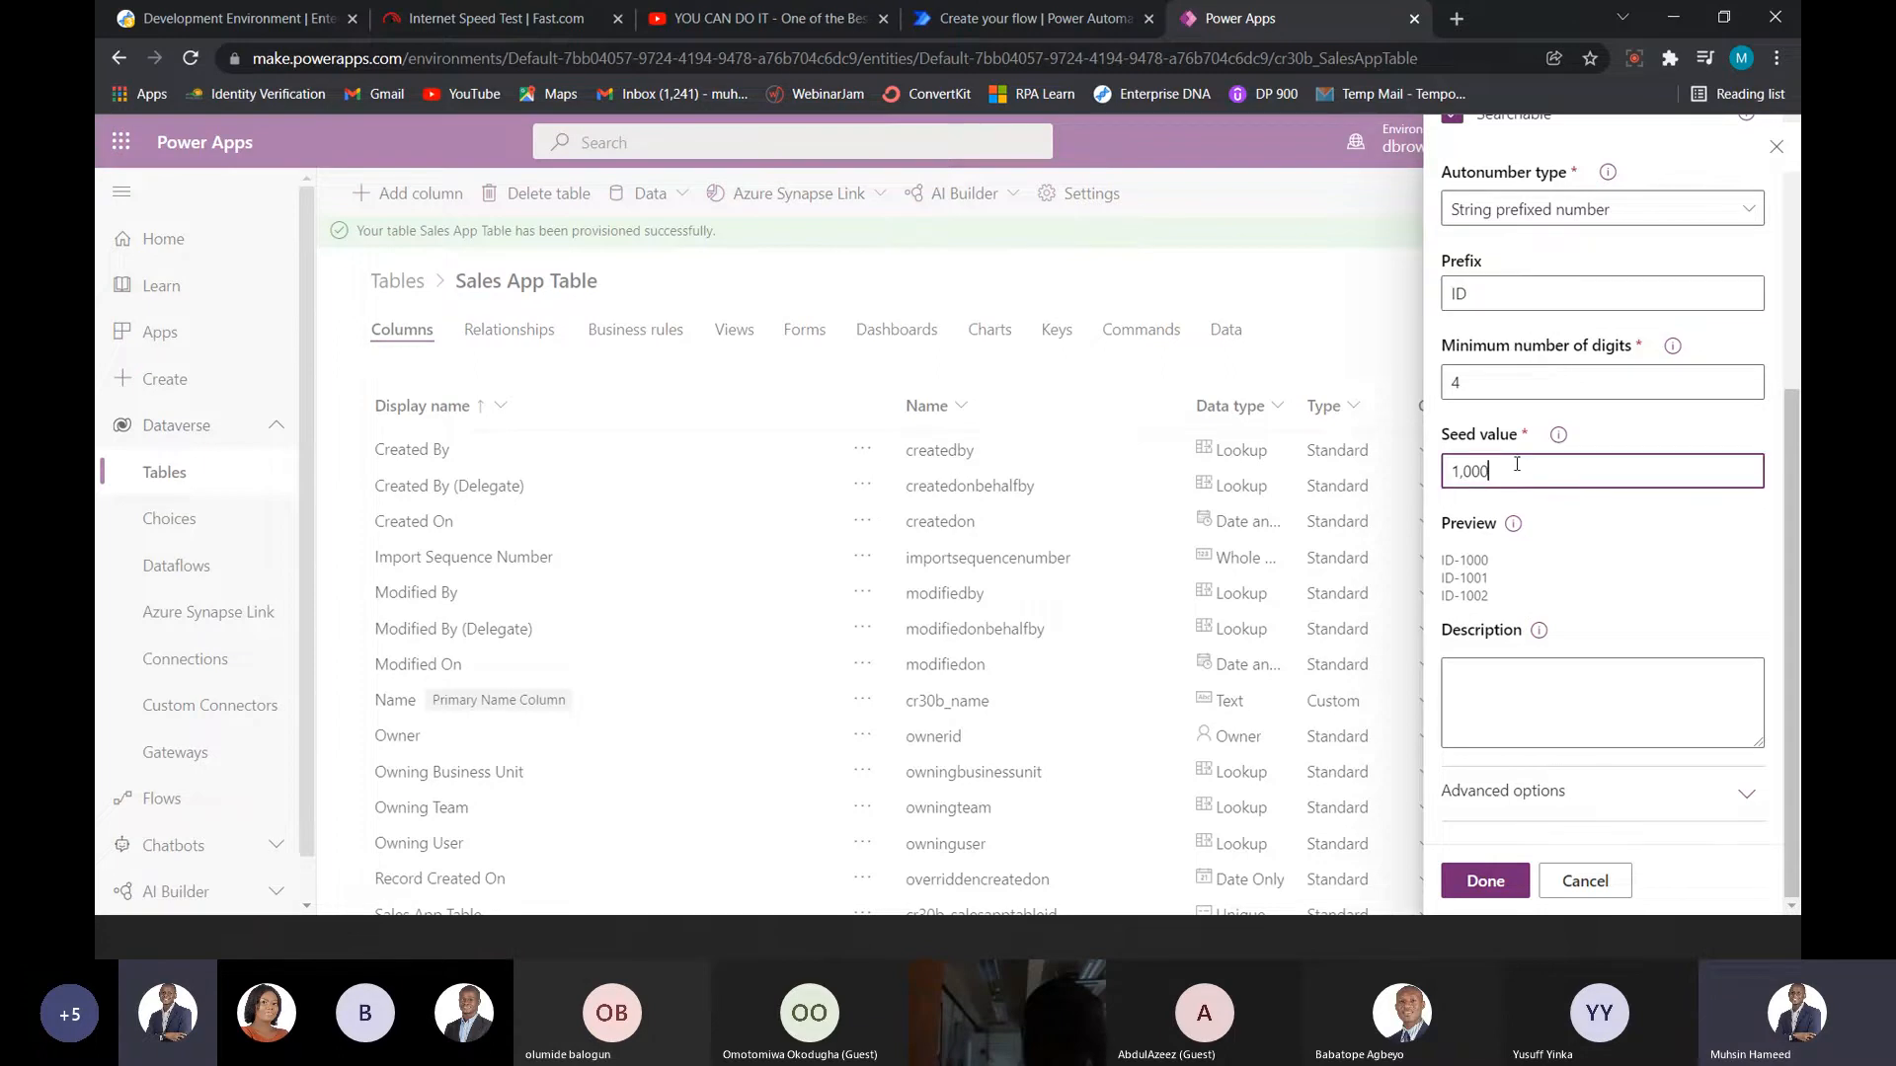
{"action": "key", "text": "BackSpace"}
{"action": "key", "text": "BackSpace"}
{"action": "key", "text": "BackSpace"}
{"action": "key", "text": "BackSpace"}
{"action": "type", "text": "2000"}
{"action": "key", "text": "BackSpace"}
{"action": "key", "text": "BackSpace"}
{"action": "key", "text": "BackSpace"}
{"action": "key", "text": "BackSpace"}
{"action": "type", "text": "1000"}
- Finish the Receipt ID column definition and check its entry in the table's column list
{"action": "left_click", "coordinate": [1485, 881]}
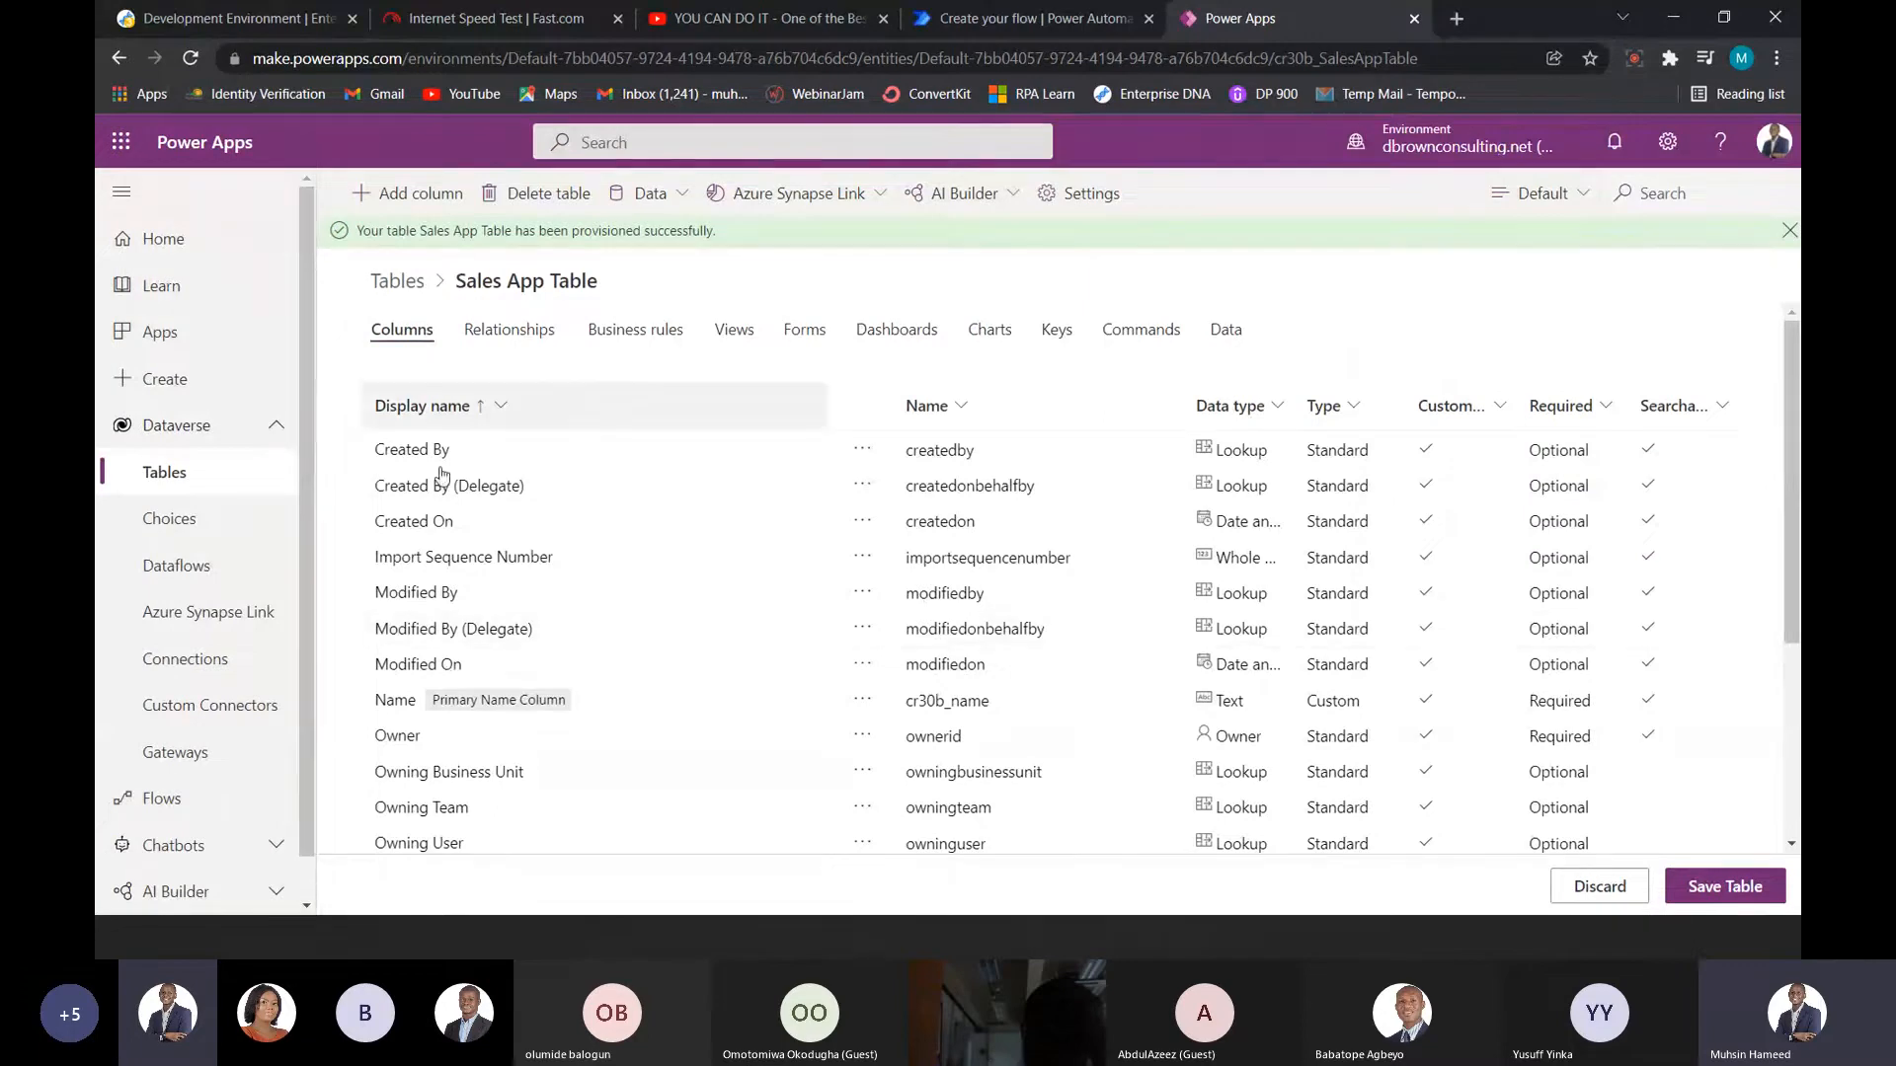
{"action": "scroll", "coordinate": [464, 533], "scroll_direction": "down", "scroll_amount": 3}
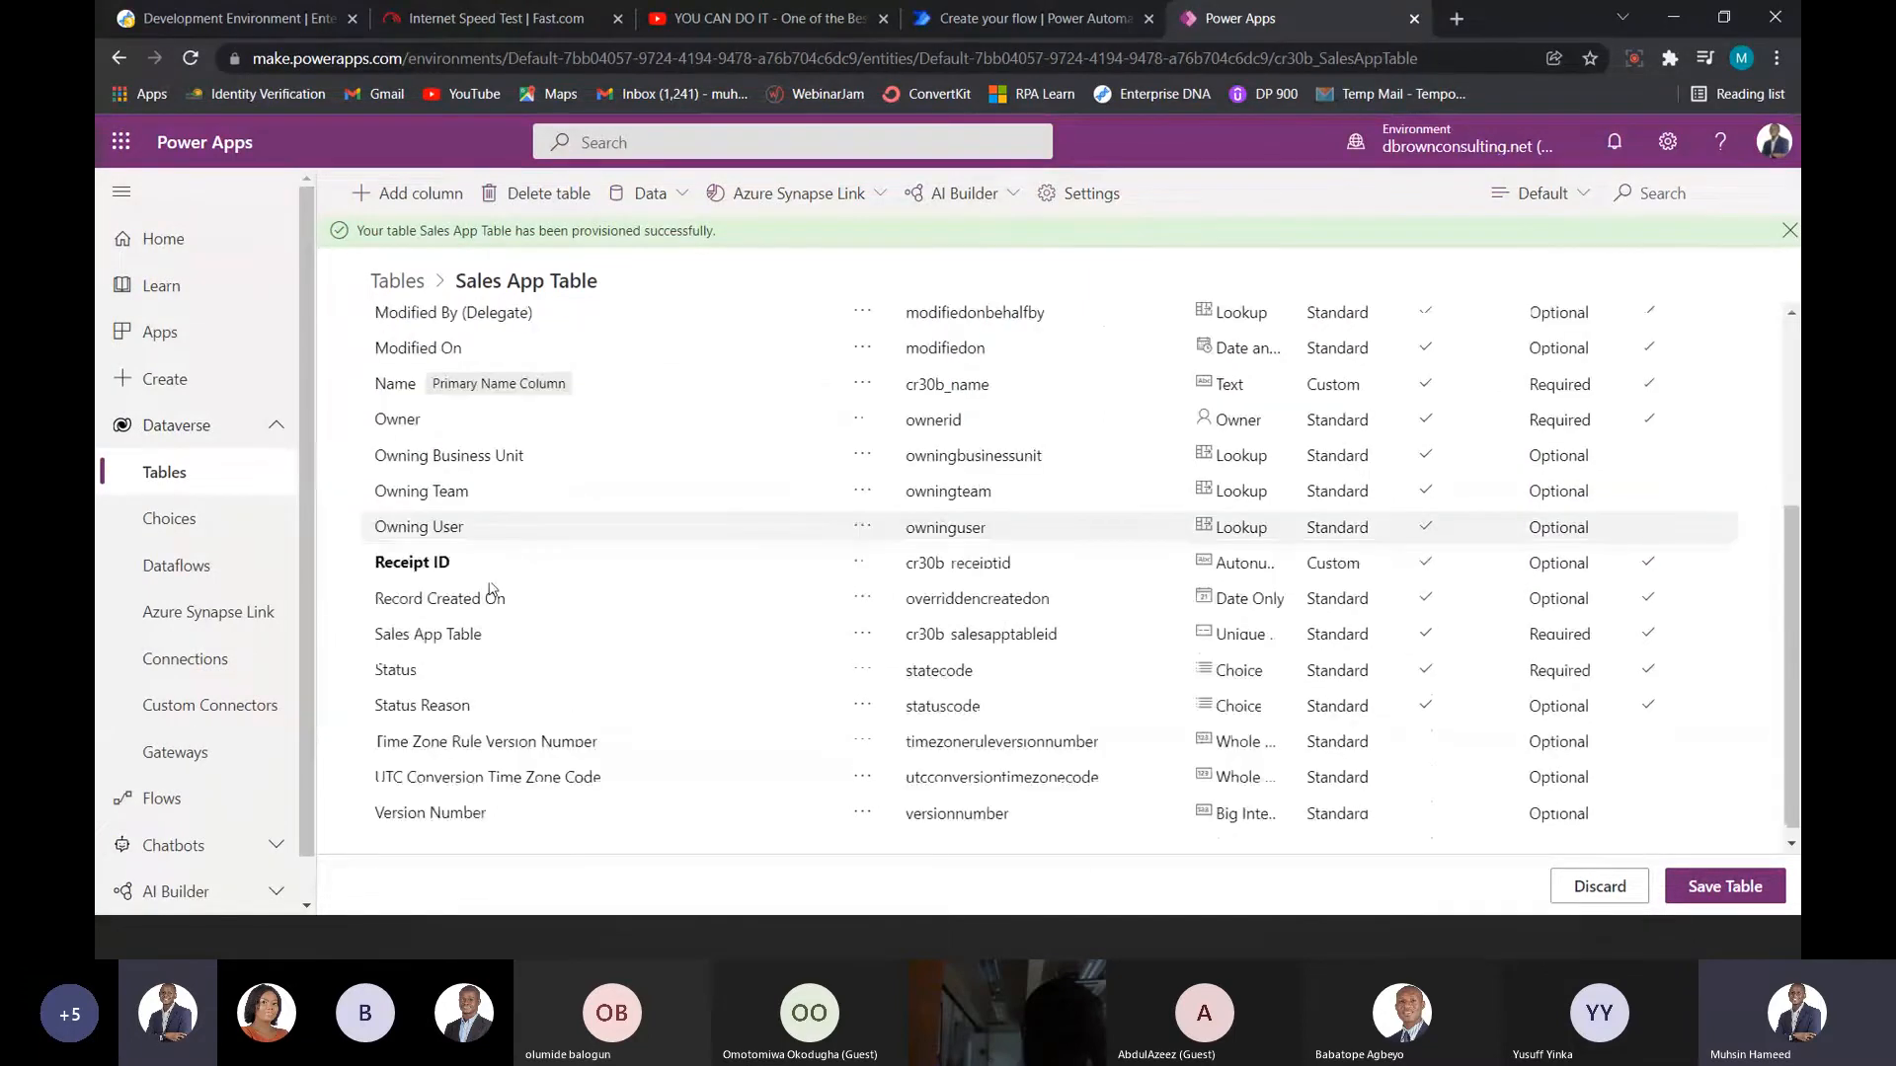
{"action": "scroll", "coordinate": [736, 567], "scroll_direction": "up", "scroll_amount": 4}
{"action": "left_click", "coordinate": [419, 194]}
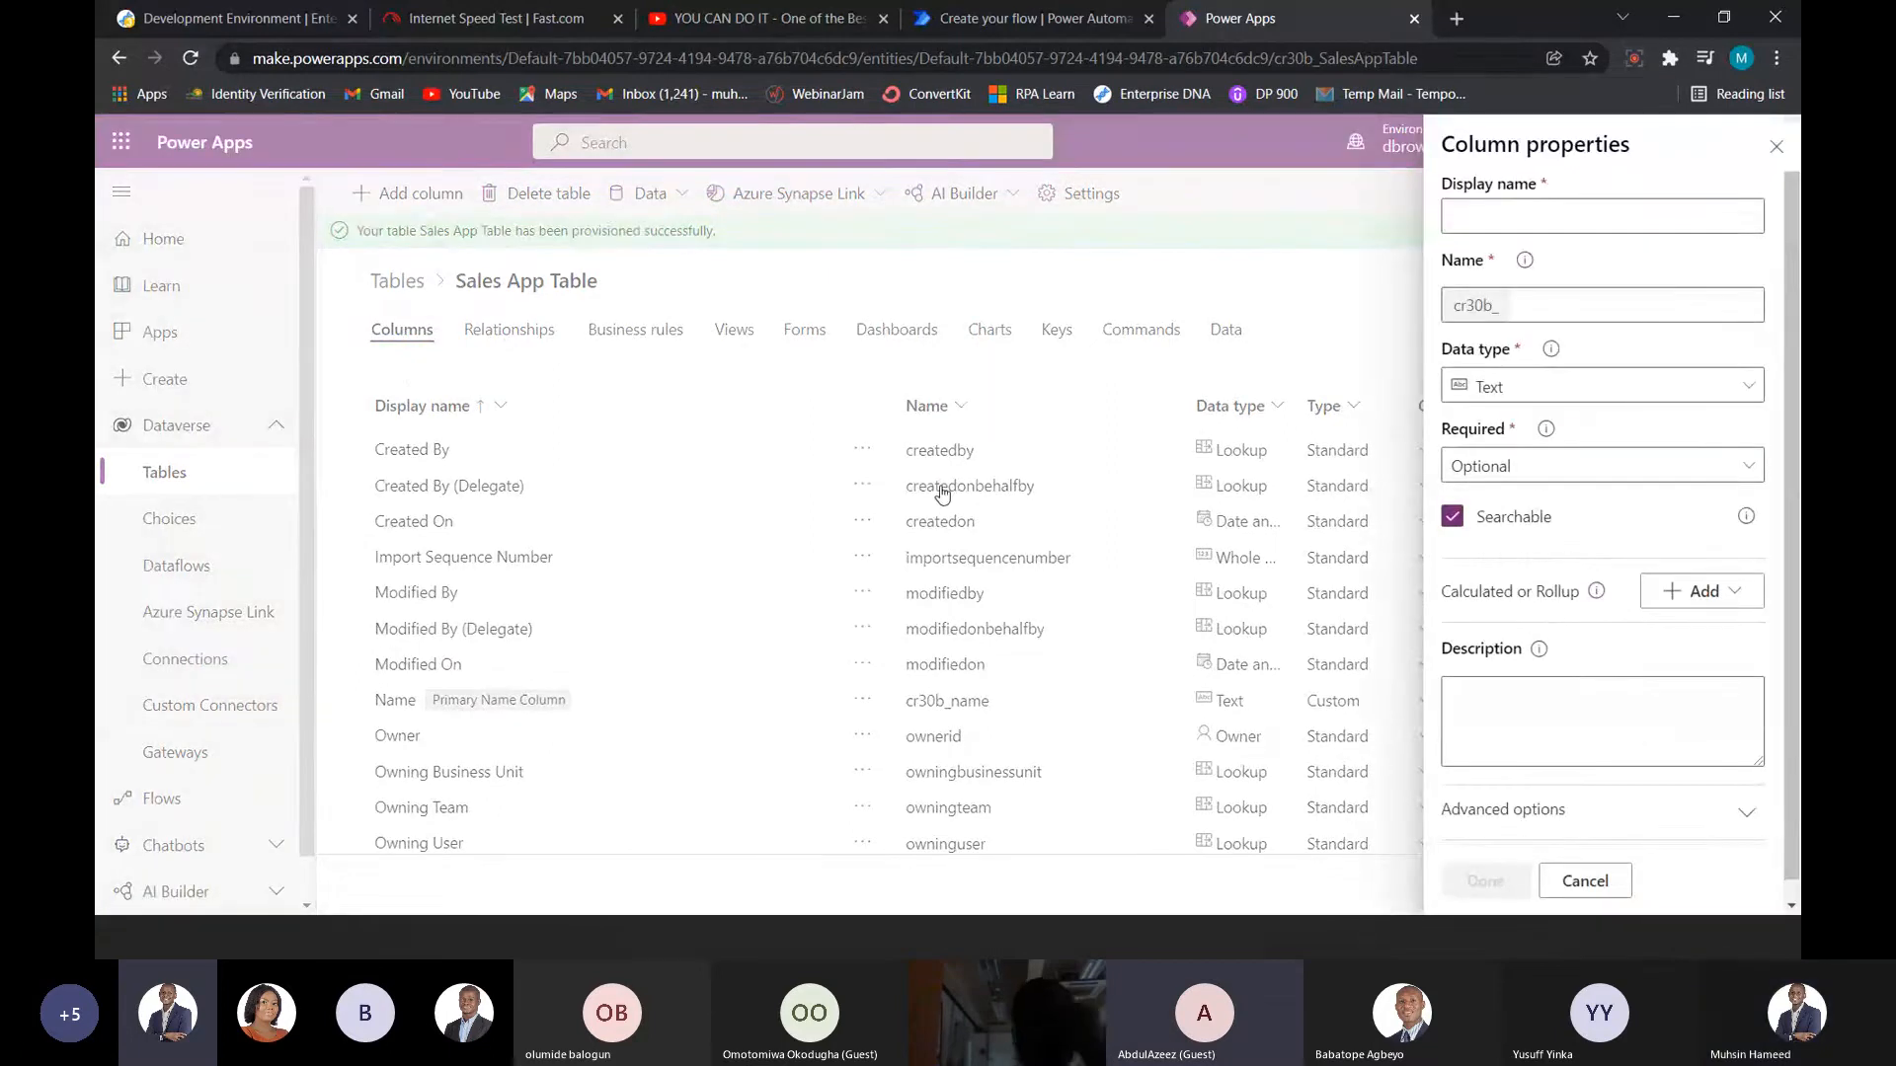
{"action": "key", "text": "alt+Tab"}
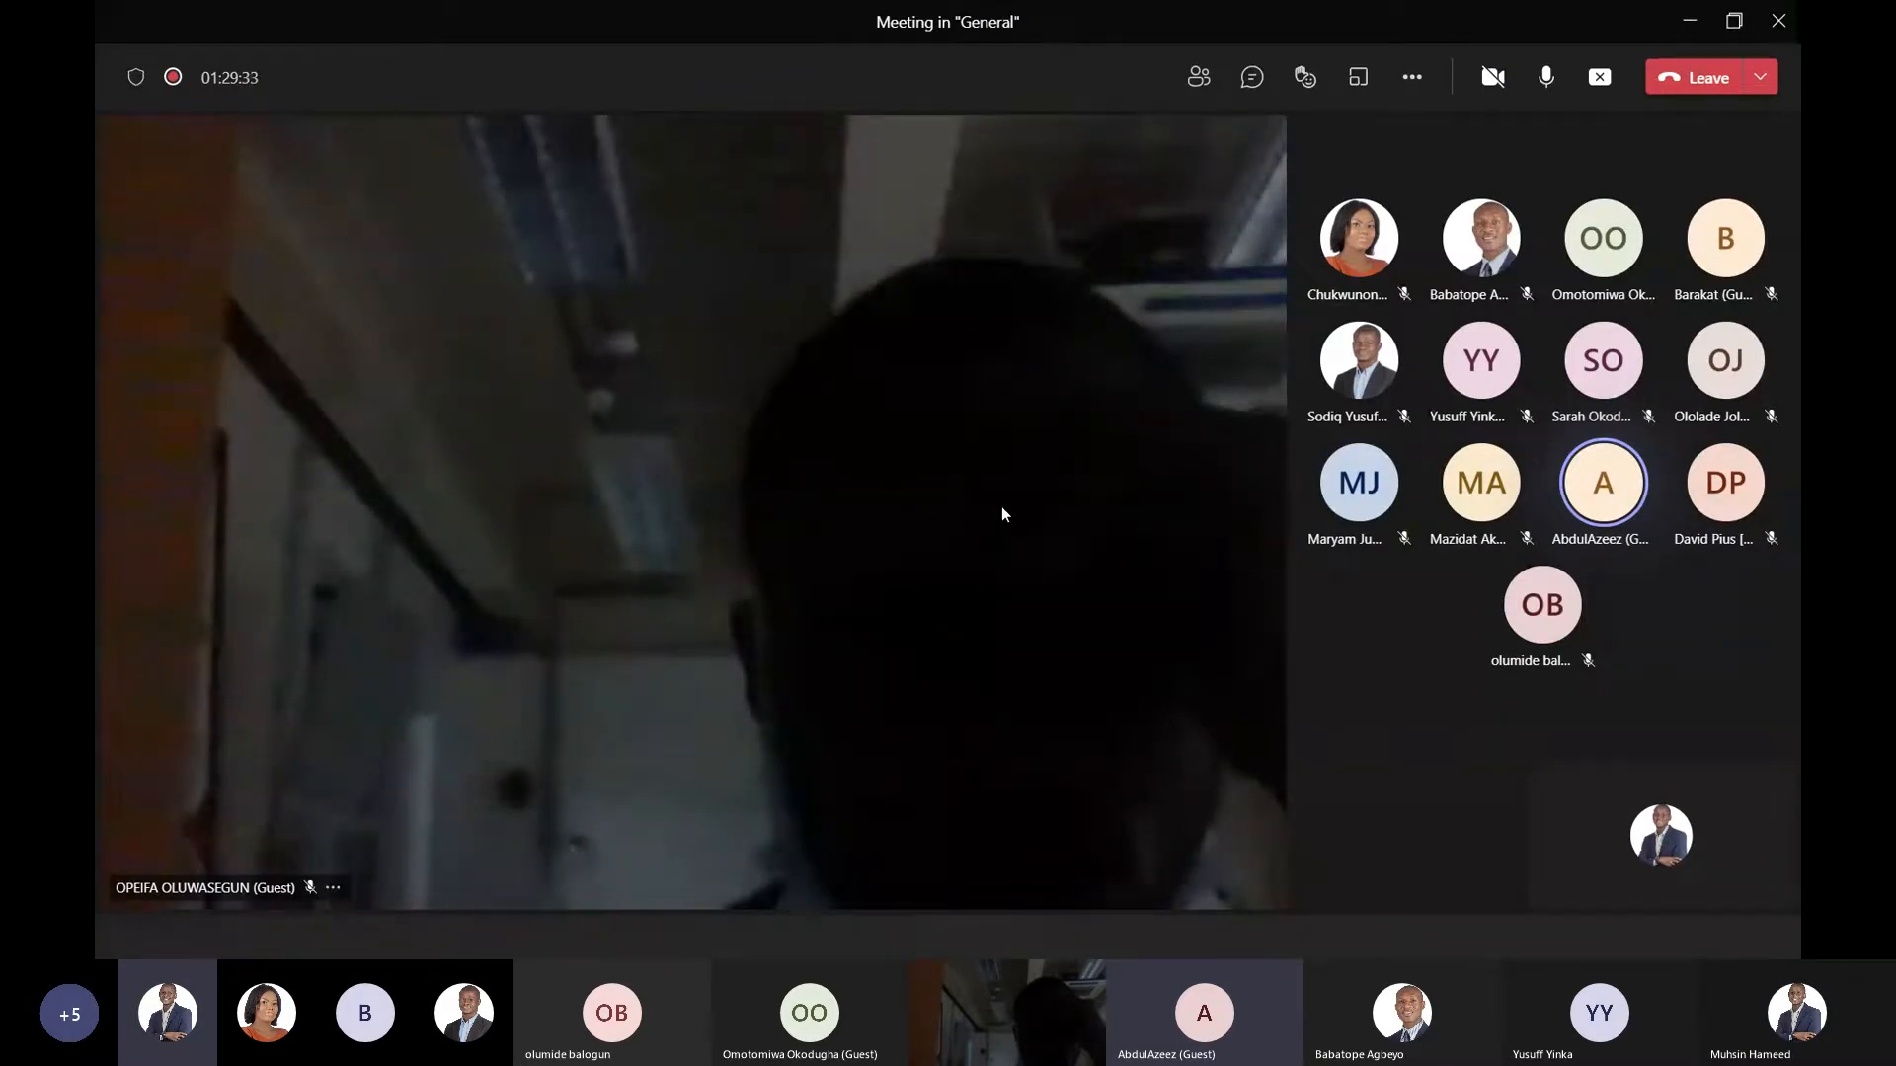
{"action": "key", "text": "alt+Tab"}
{"action": "left_click", "coordinate": [1402, 304]}
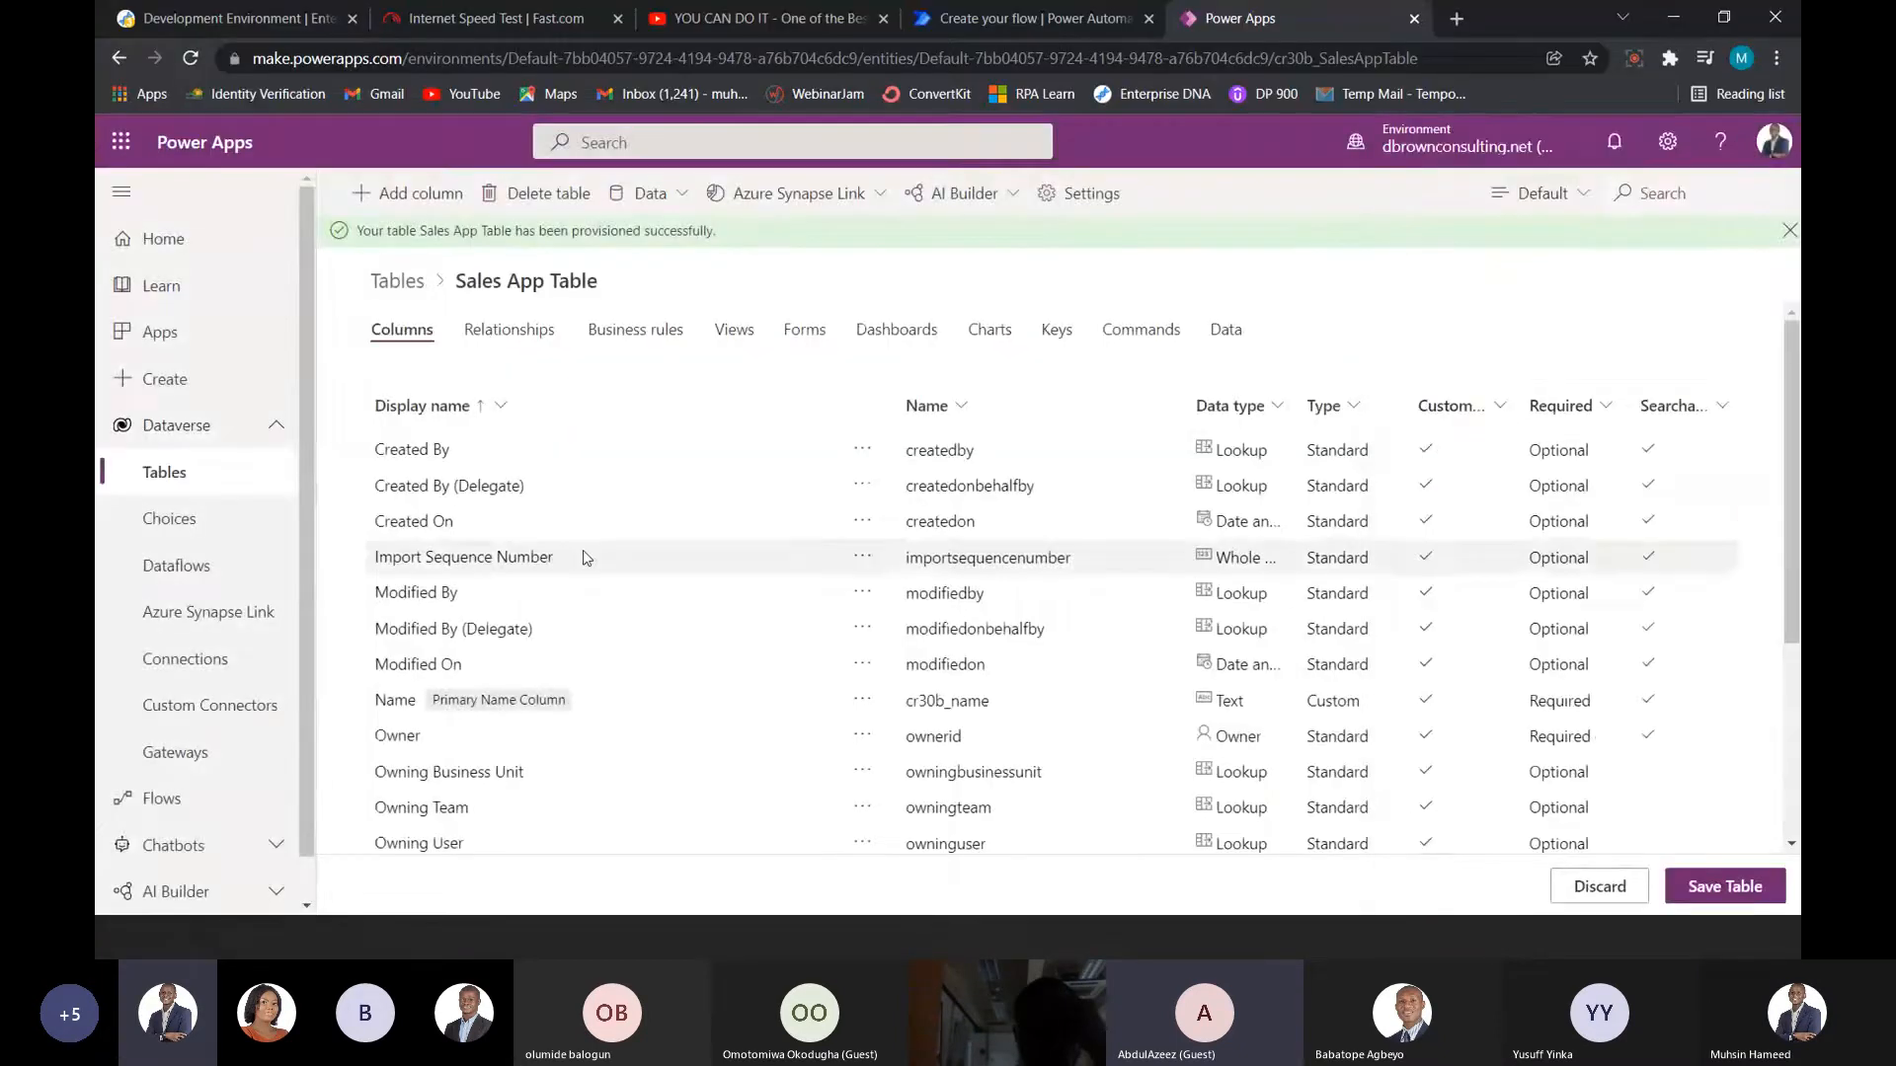
- Reopen the Receipt ID column's properties from the table's column list
{"action": "scroll", "coordinate": [586, 558], "scroll_direction": "down", "scroll_amount": 3}
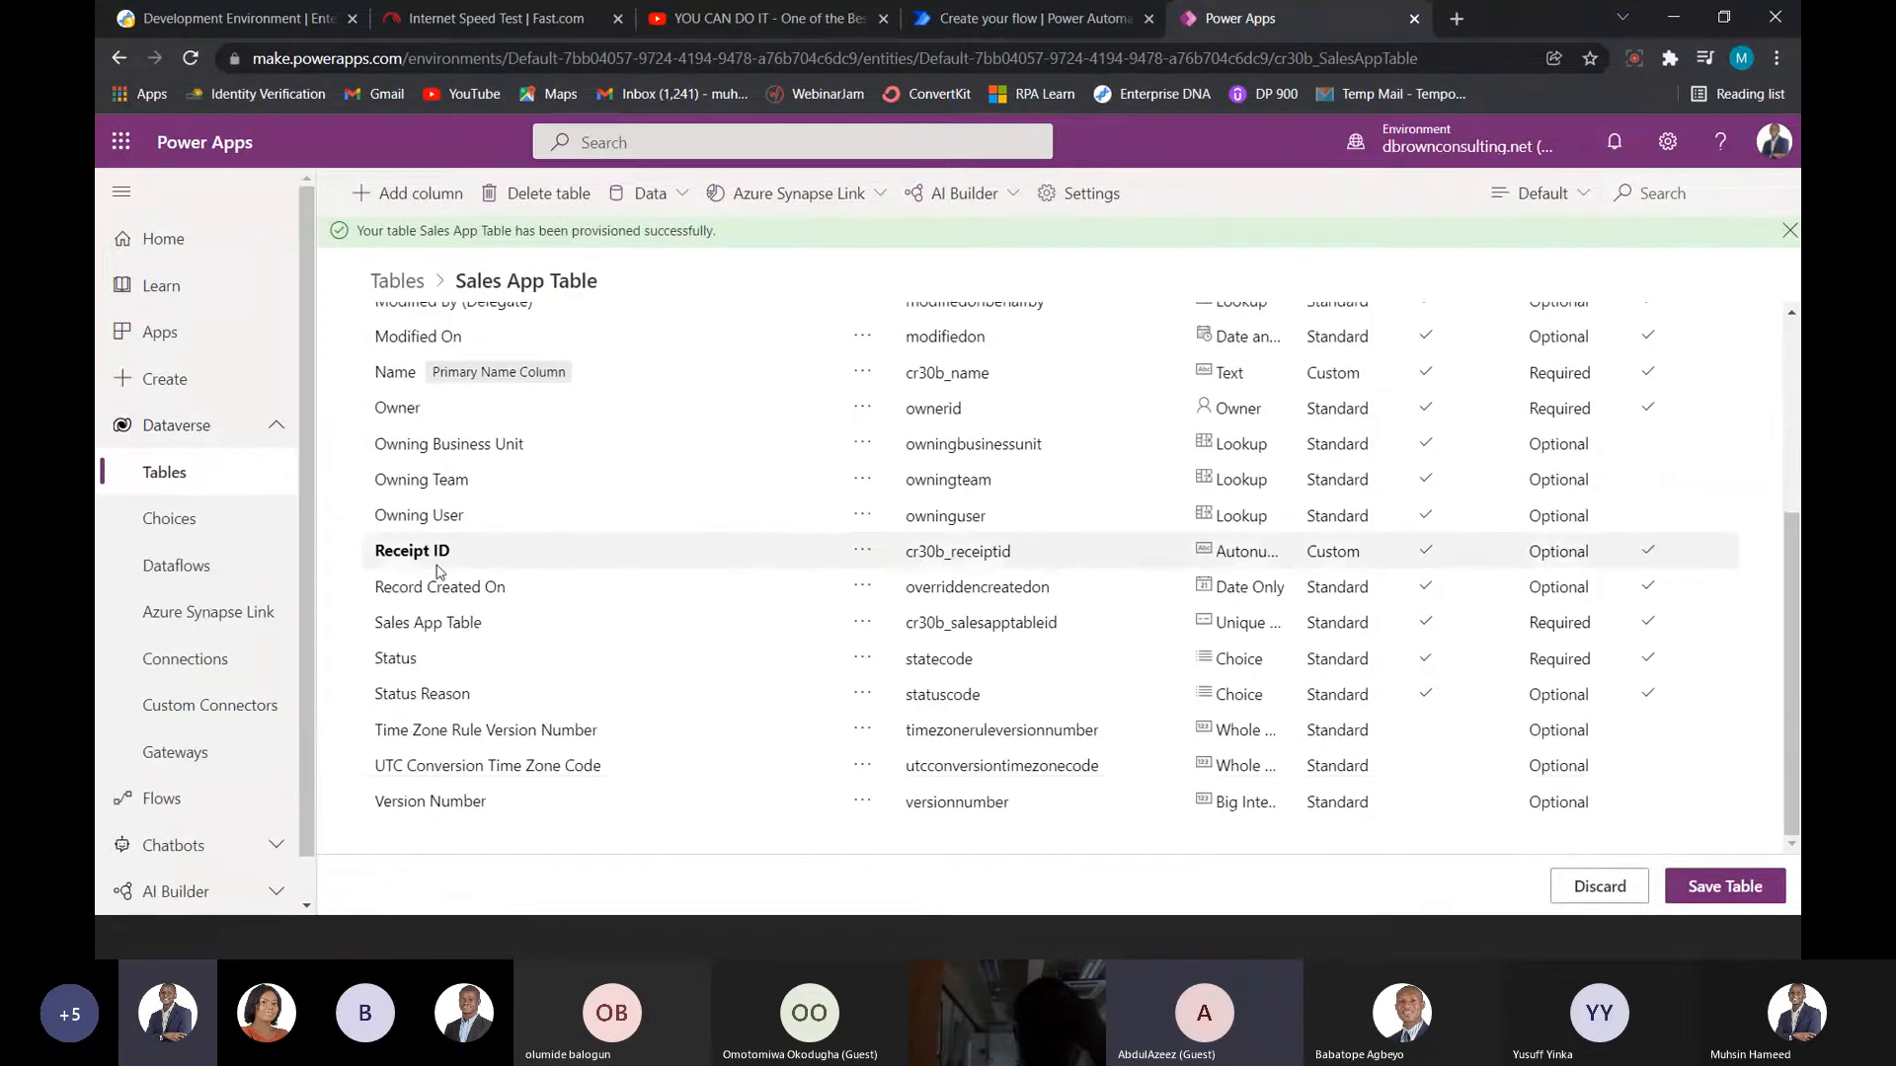
{"action": "left_click", "coordinate": [439, 570]}
{"action": "scroll", "coordinate": [1631, 538], "scroll_direction": "down", "scroll_amount": 3}
- Try a minimum of 3 digits for the Receipt ID numbering and set it back to 4
{"action": "left_click", "coordinate": [1544, 567]}
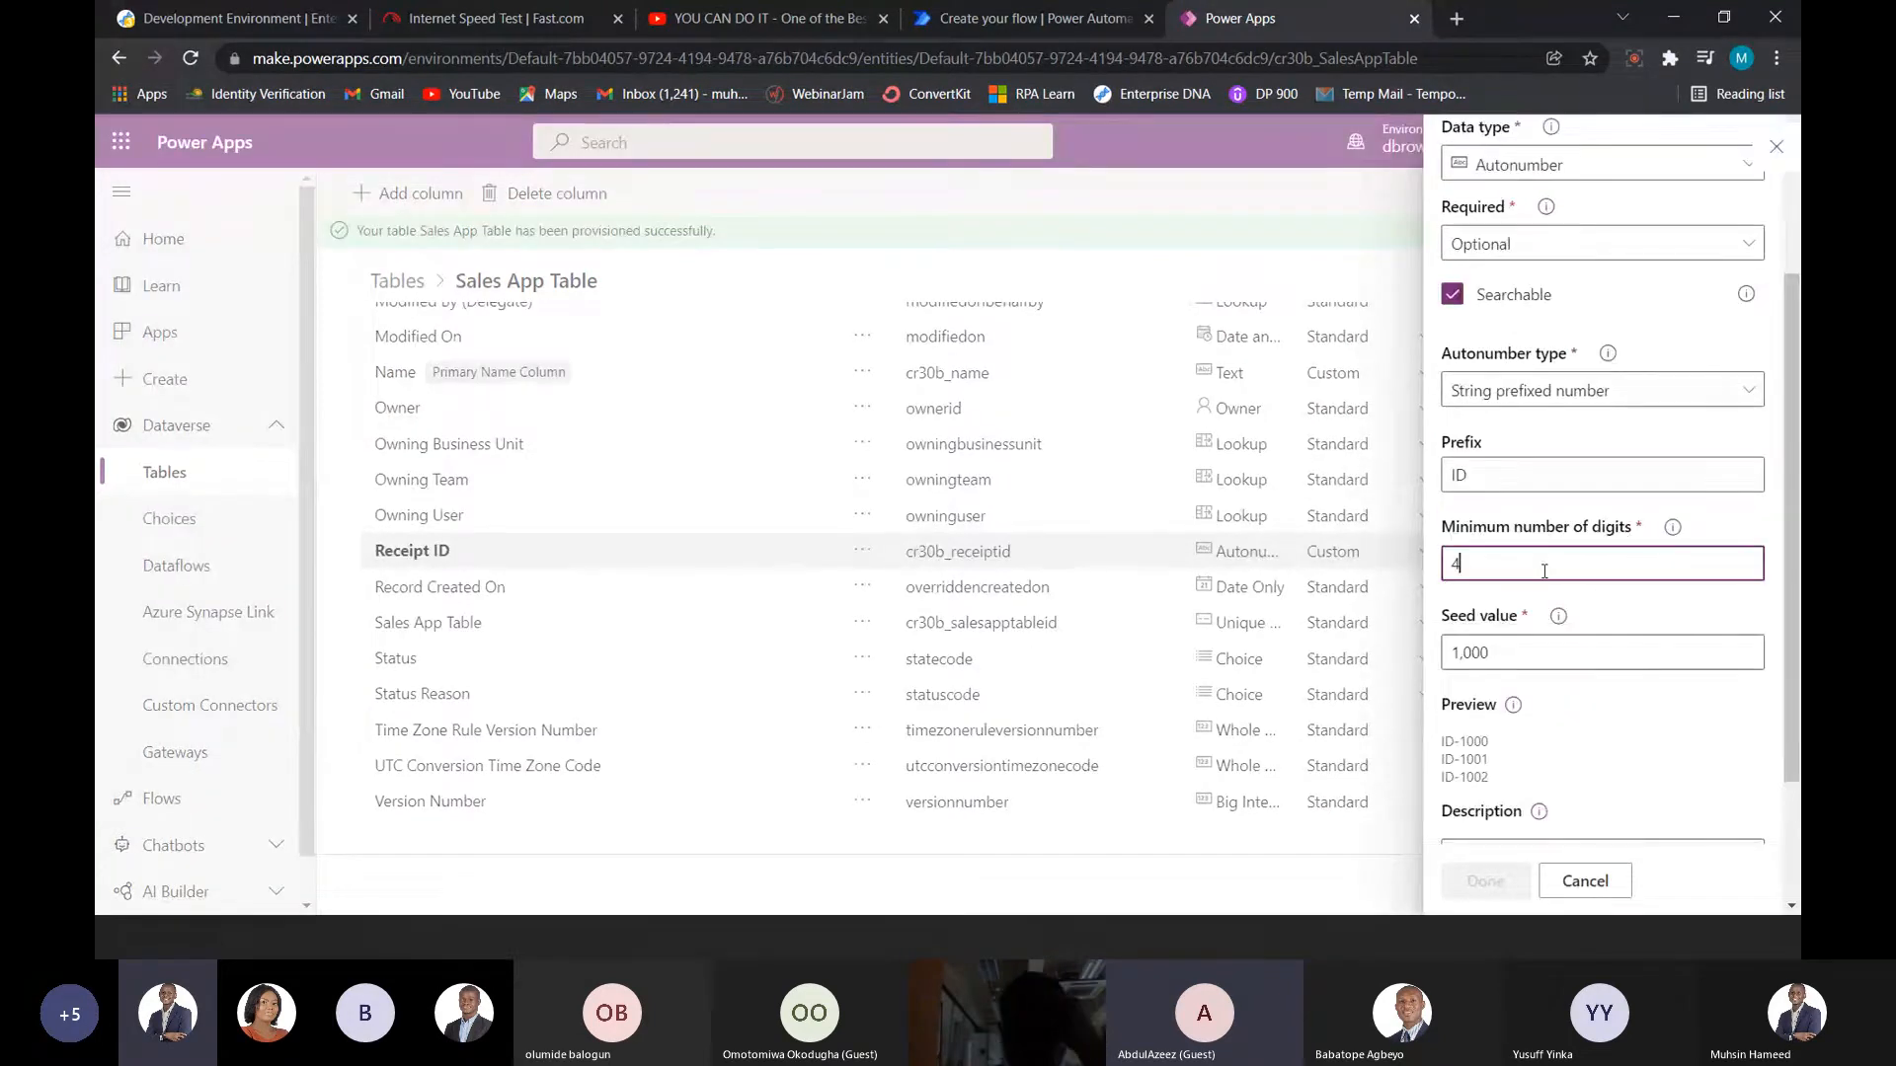
{"action": "left_click_drag", "start_coordinate": [1544, 566], "coordinate": [1335, 580]}
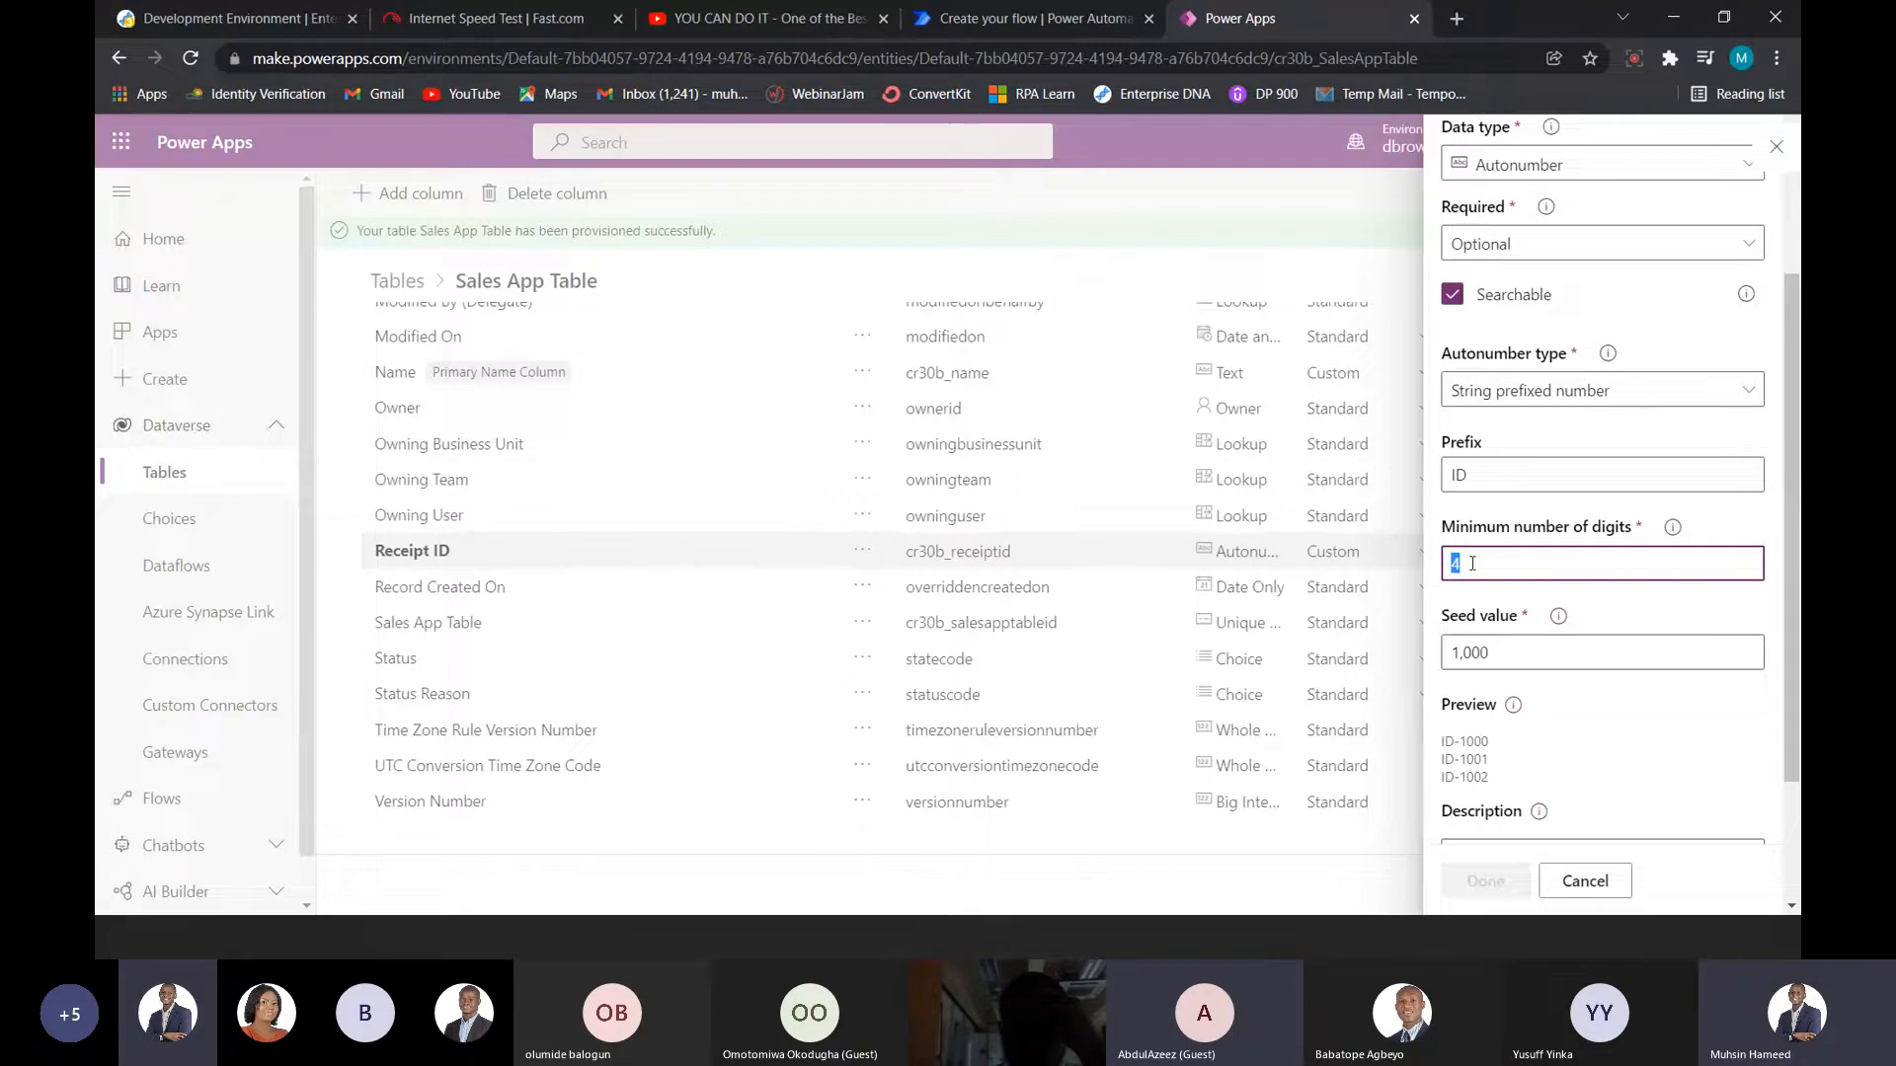
{"action": "type", "text": "3"}
{"action": "left_click_drag", "start_coordinate": [1497, 564], "coordinate": [1346, 588]}
{"action": "type", "text": "4"}
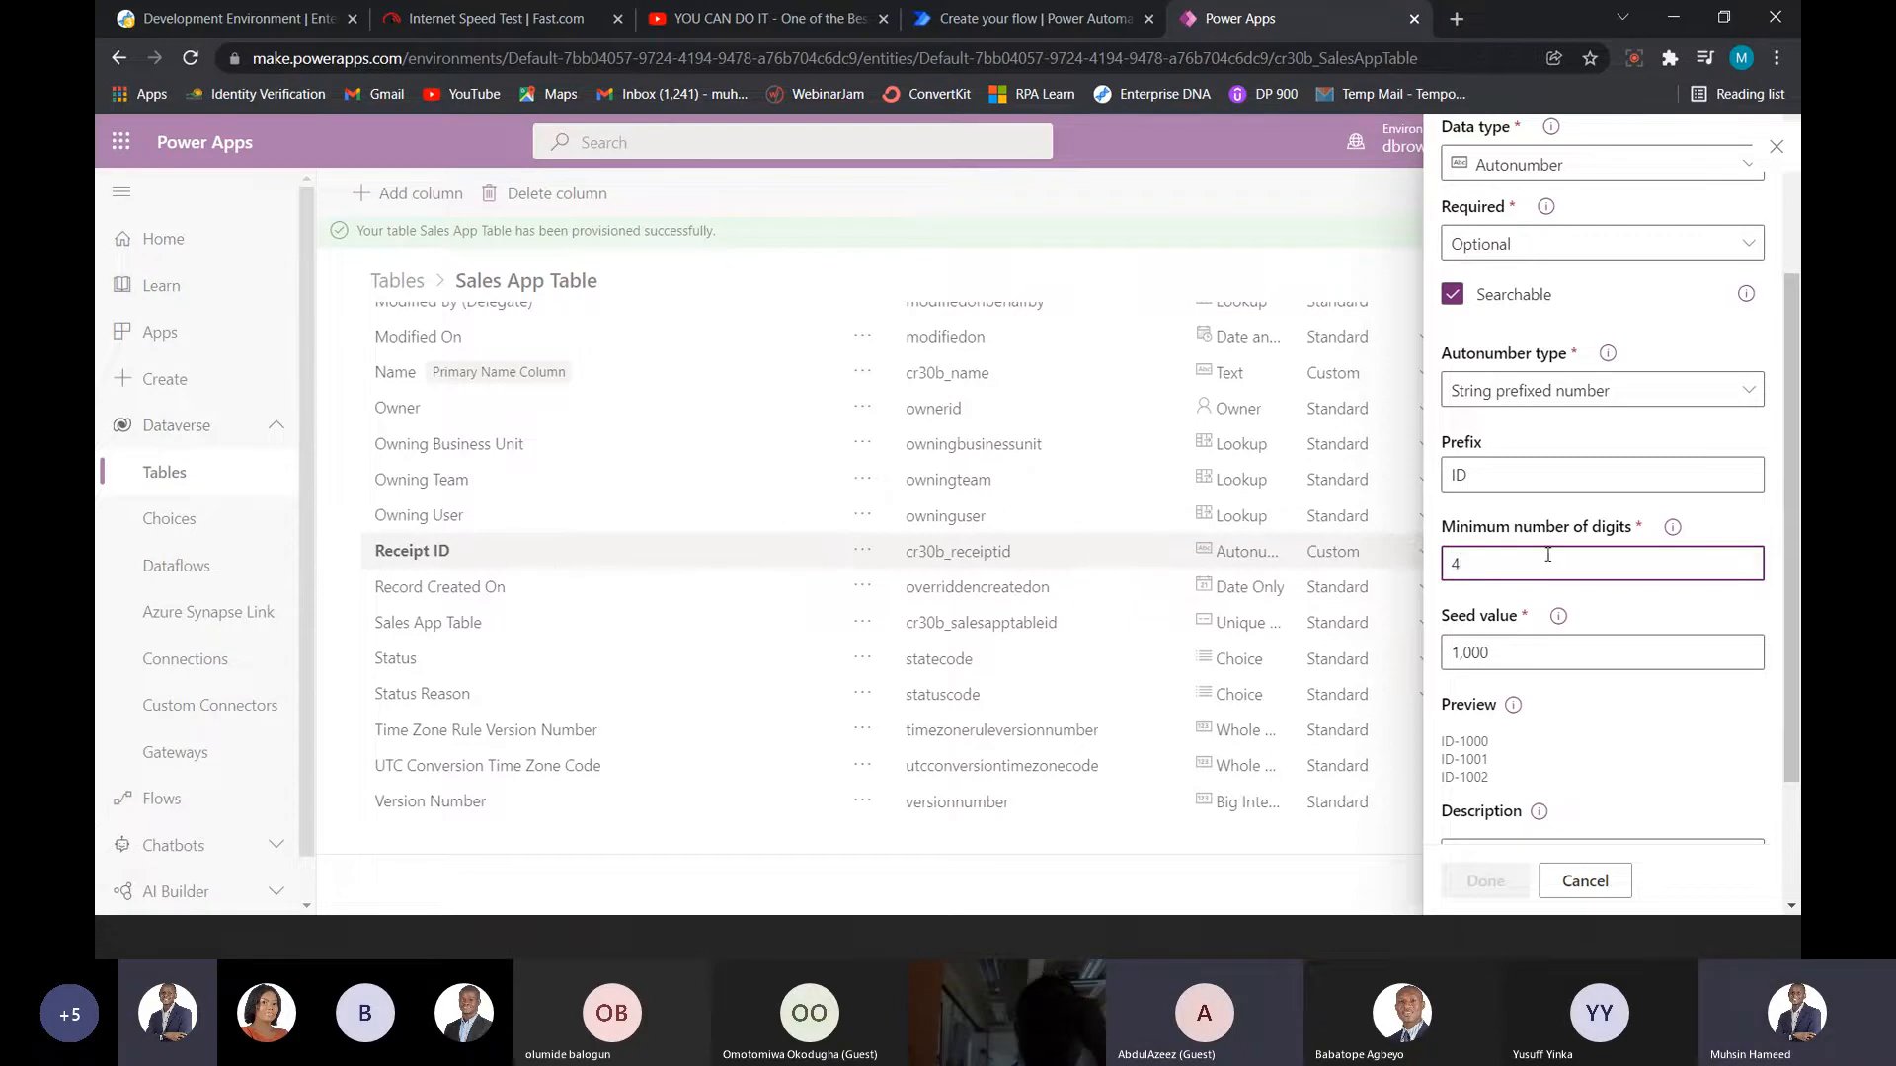
{"action": "left_click", "coordinate": [1434, 509]}
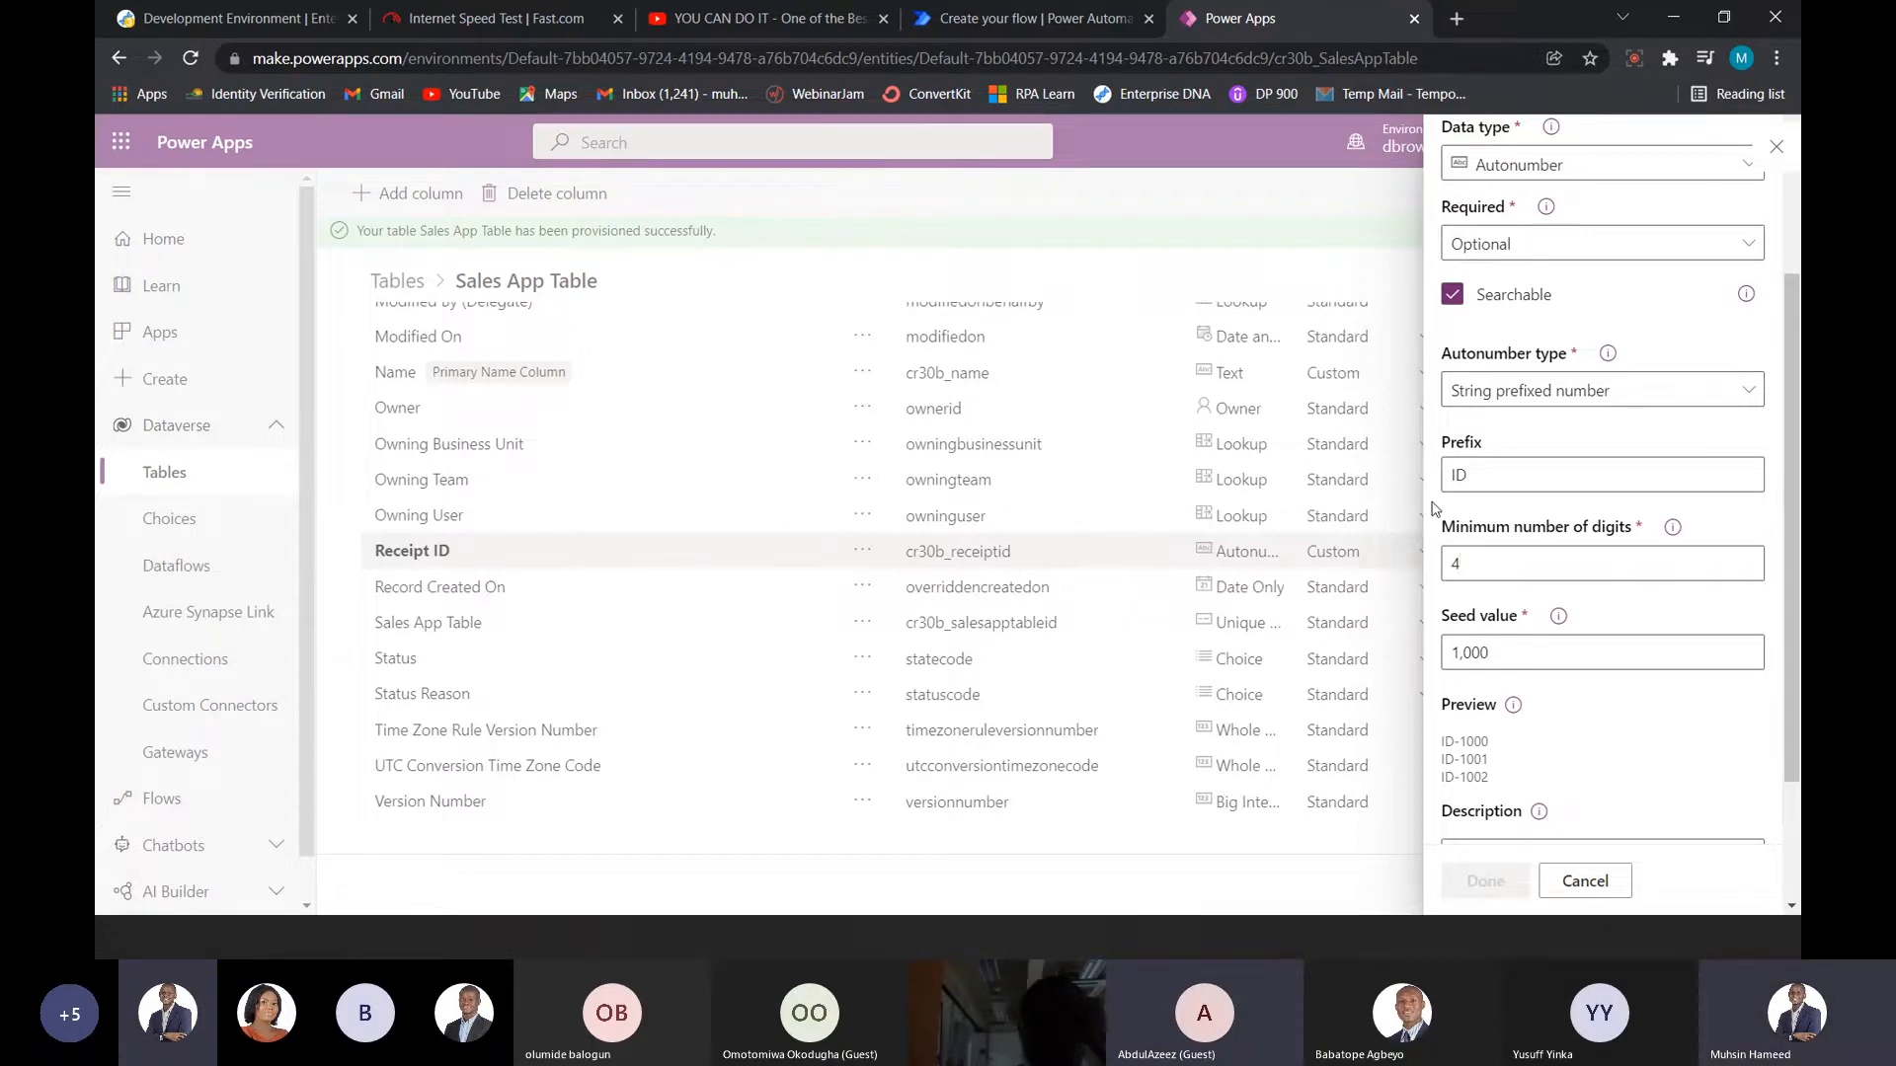
- Reselect String prefixed number as the Receipt ID autonumber type and enter the prefix ID again
{"action": "scroll", "coordinate": [1435, 508], "scroll_direction": "up", "scroll_amount": 4}
{"action": "scroll", "coordinate": [1434, 508], "scroll_direction": "down", "scroll_amount": 4}
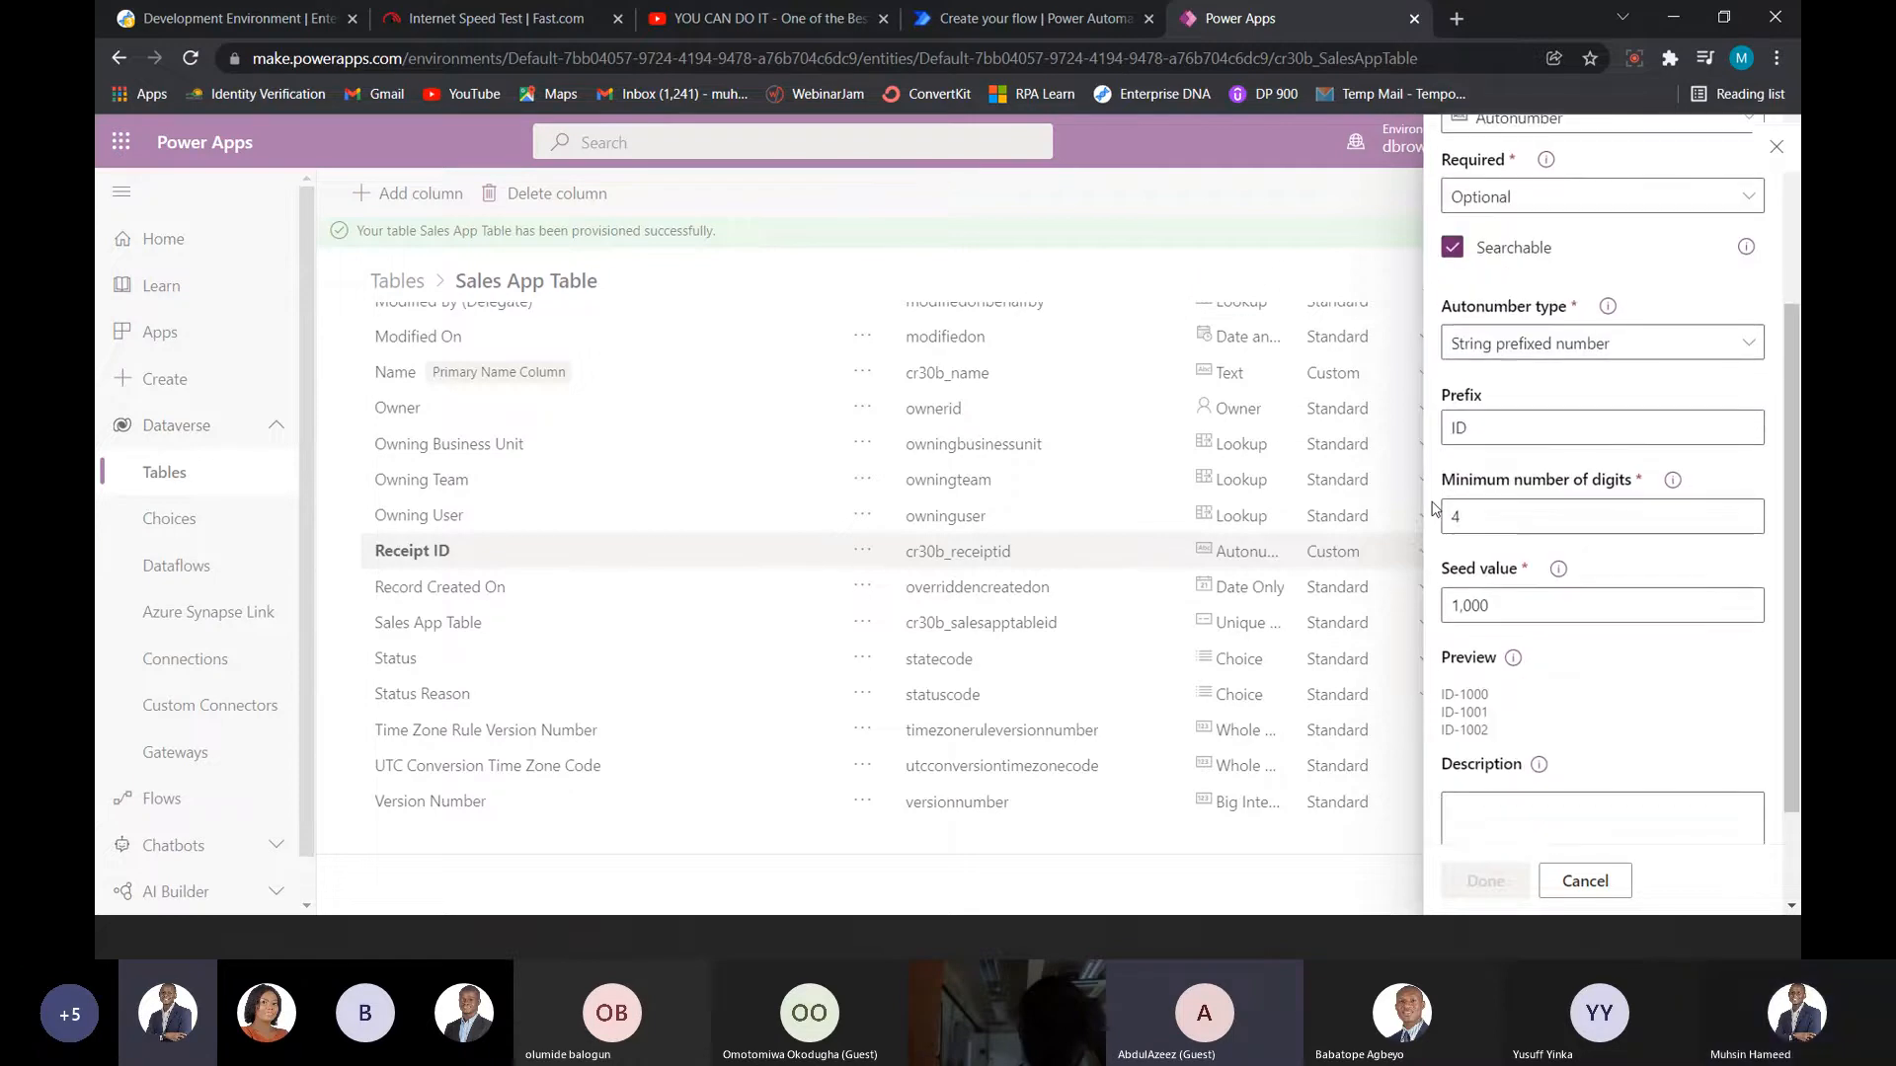
{"action": "scroll", "coordinate": [1434, 509], "scroll_direction": "down", "scroll_amount": 1}
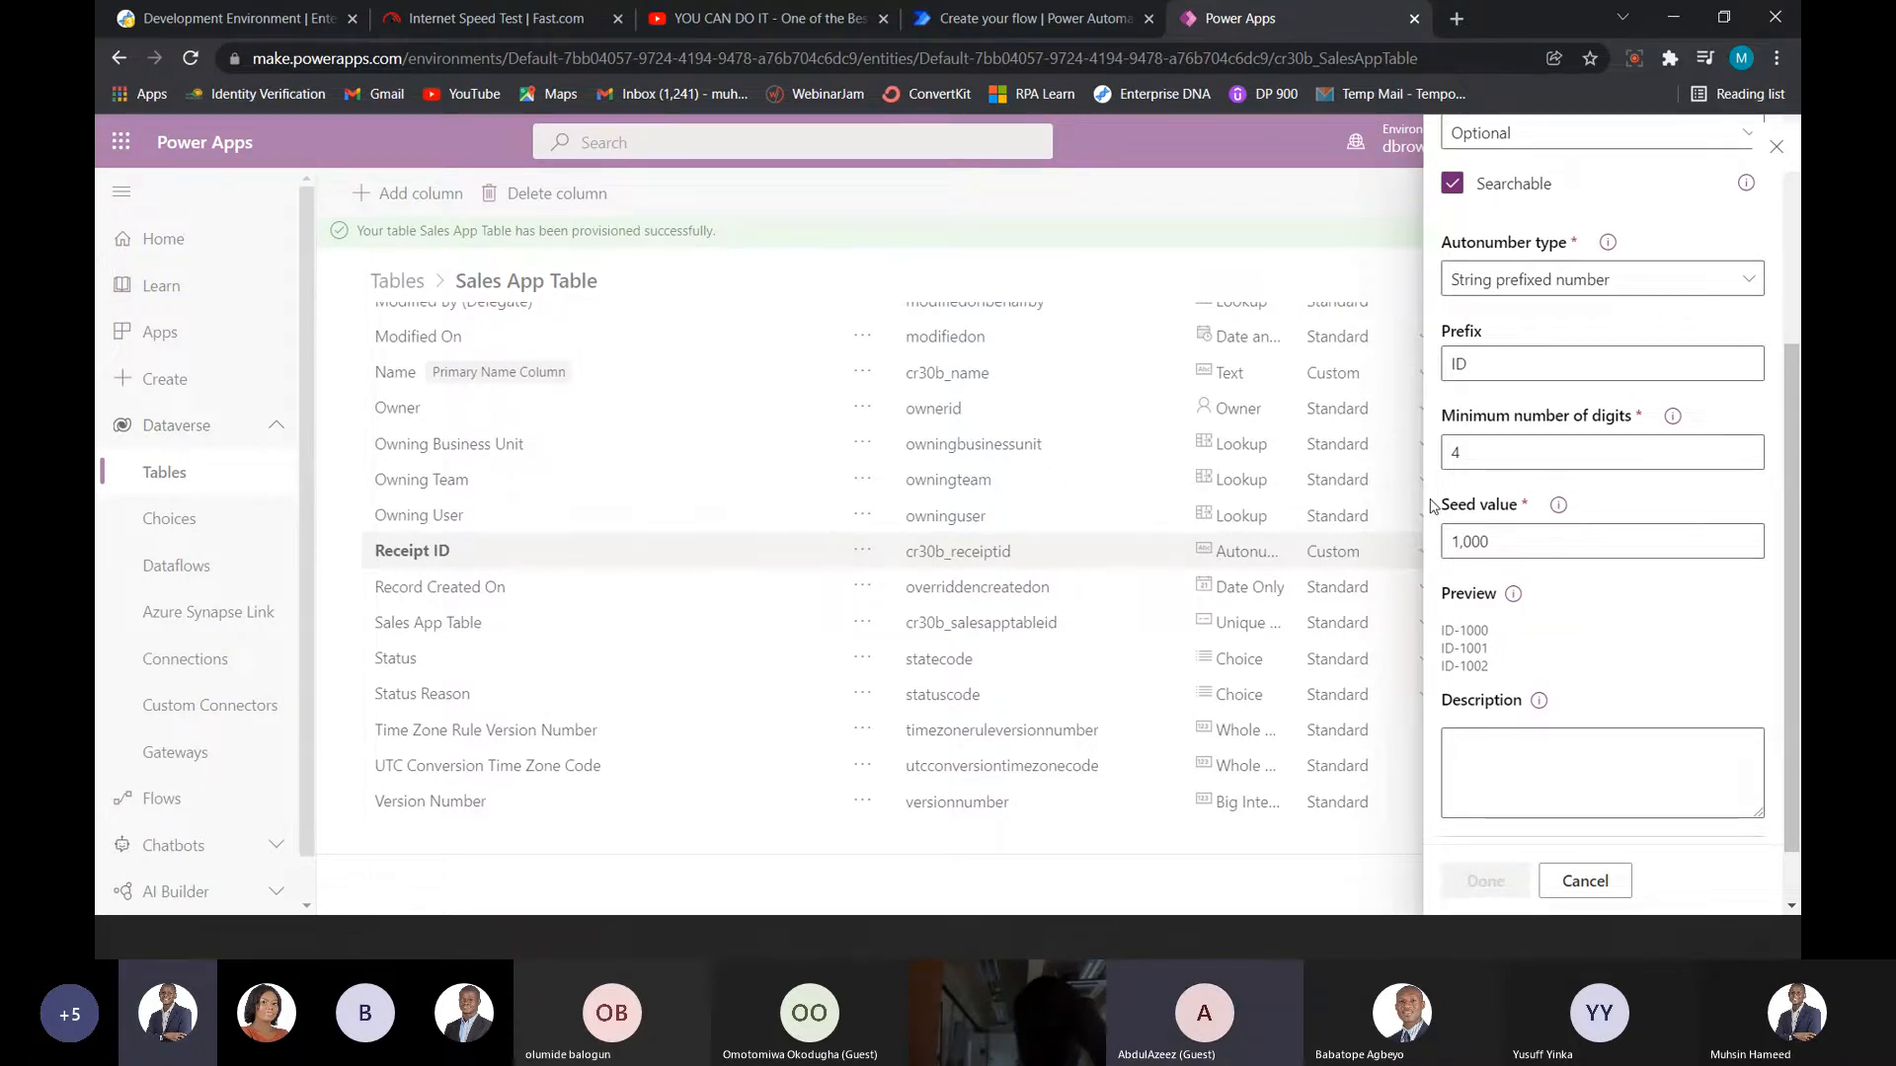
{"action": "scroll", "coordinate": [1432, 505], "scroll_direction": "up", "scroll_amount": 1}
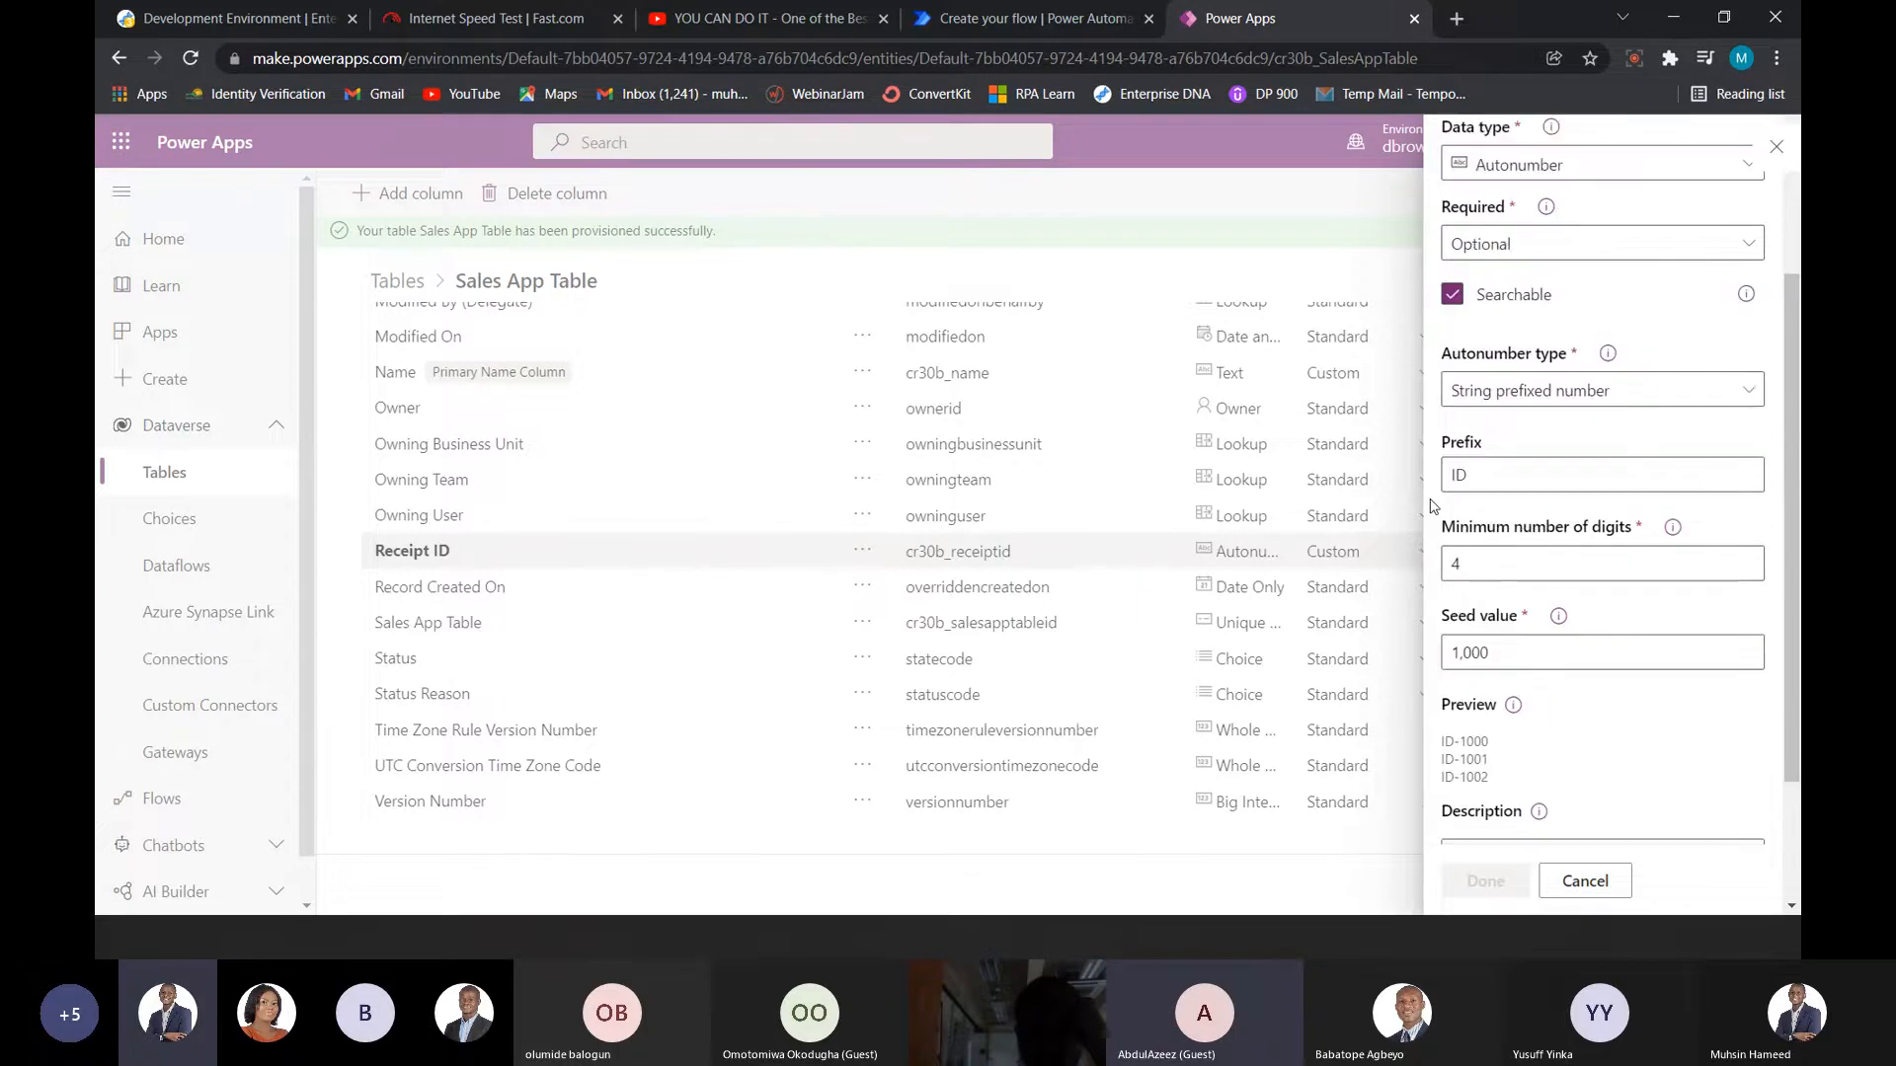
{"action": "left_click", "coordinate": [1579, 392]}
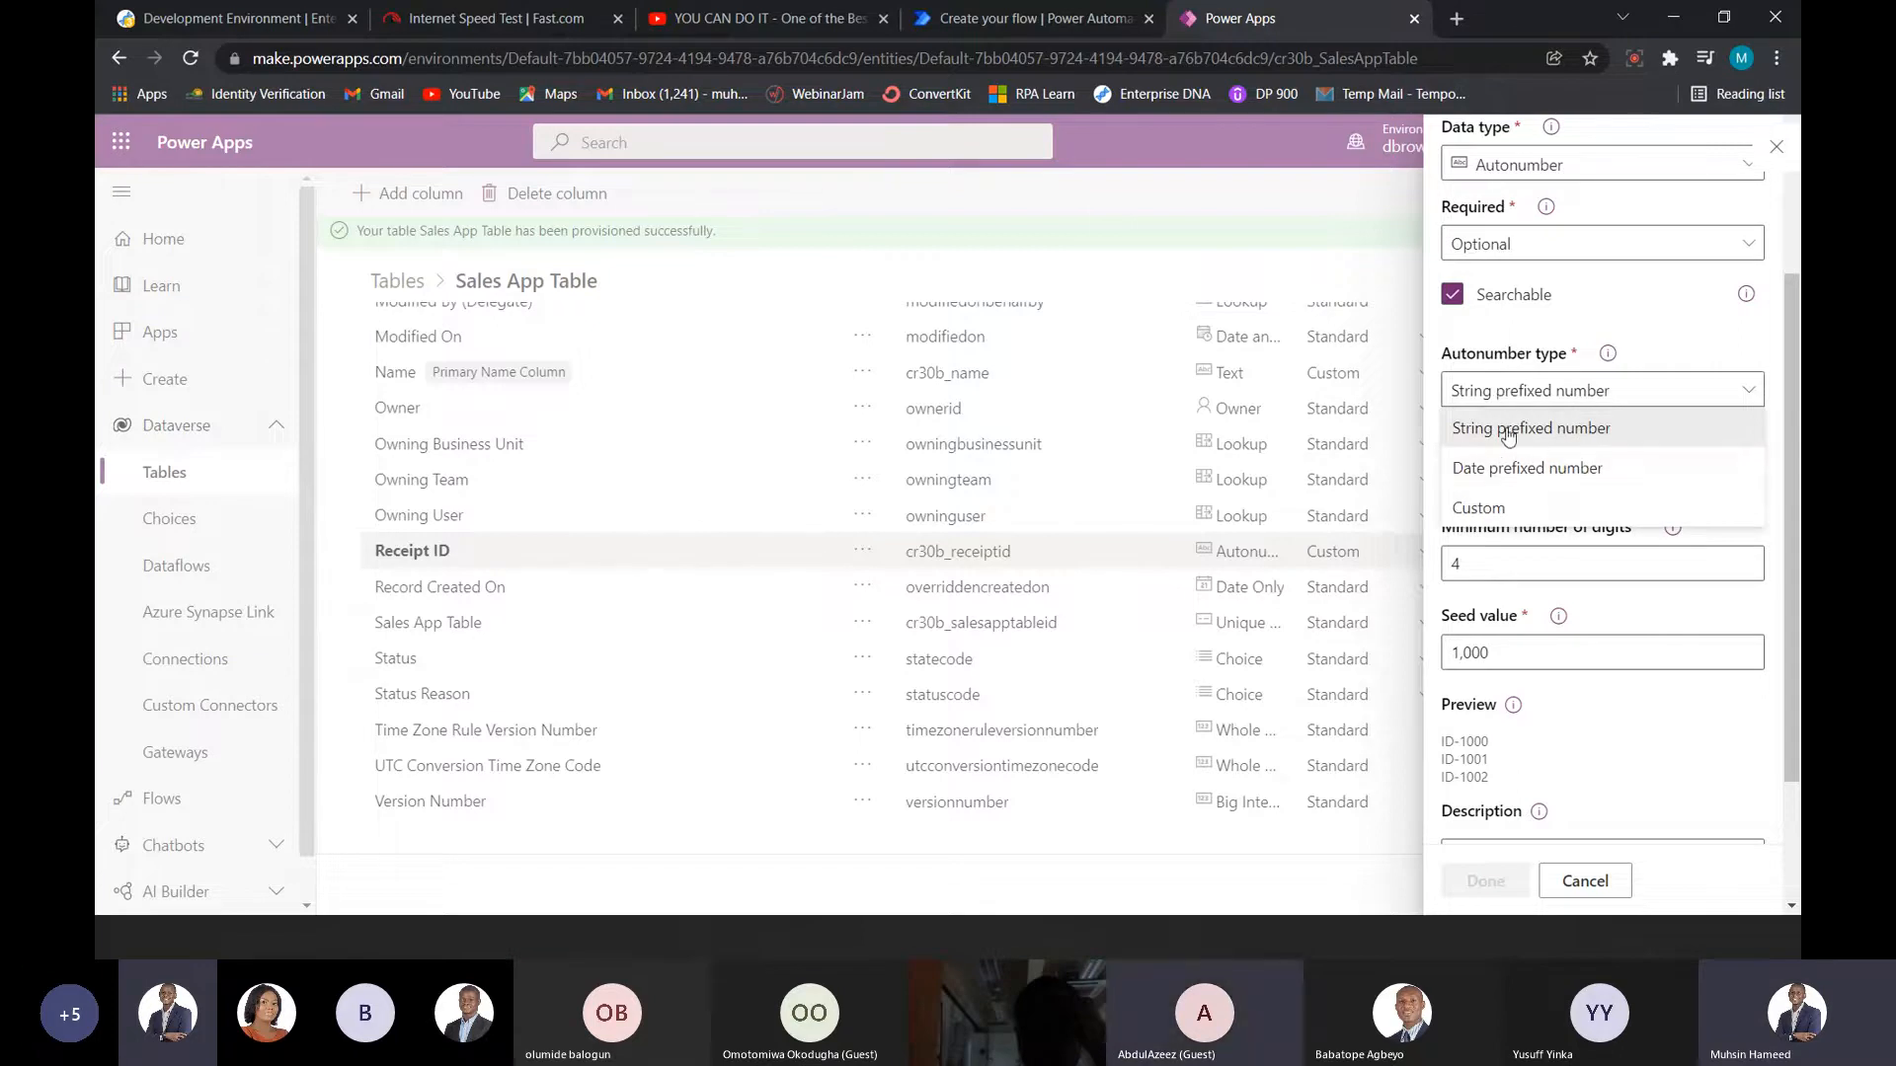
{"action": "left_click", "coordinate": [1585, 432]}
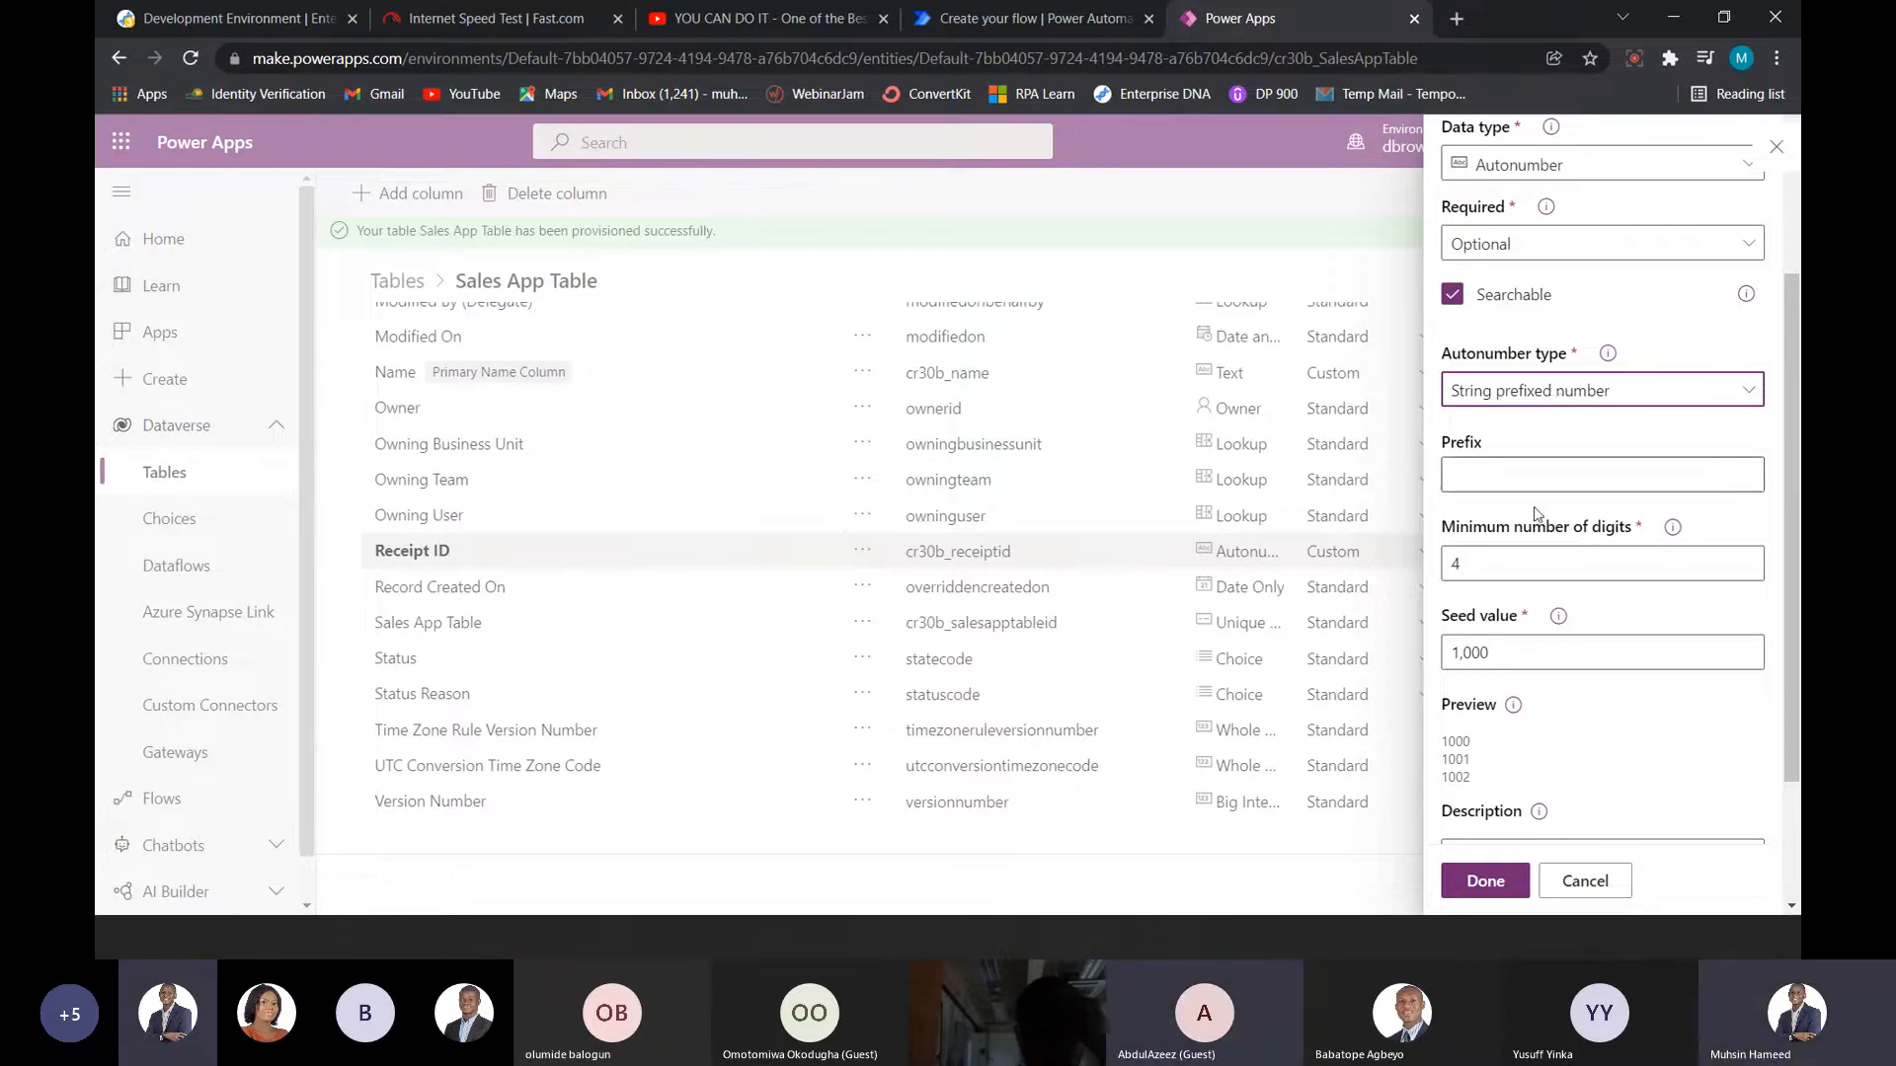
{"action": "left_click", "coordinate": [1535, 475]}
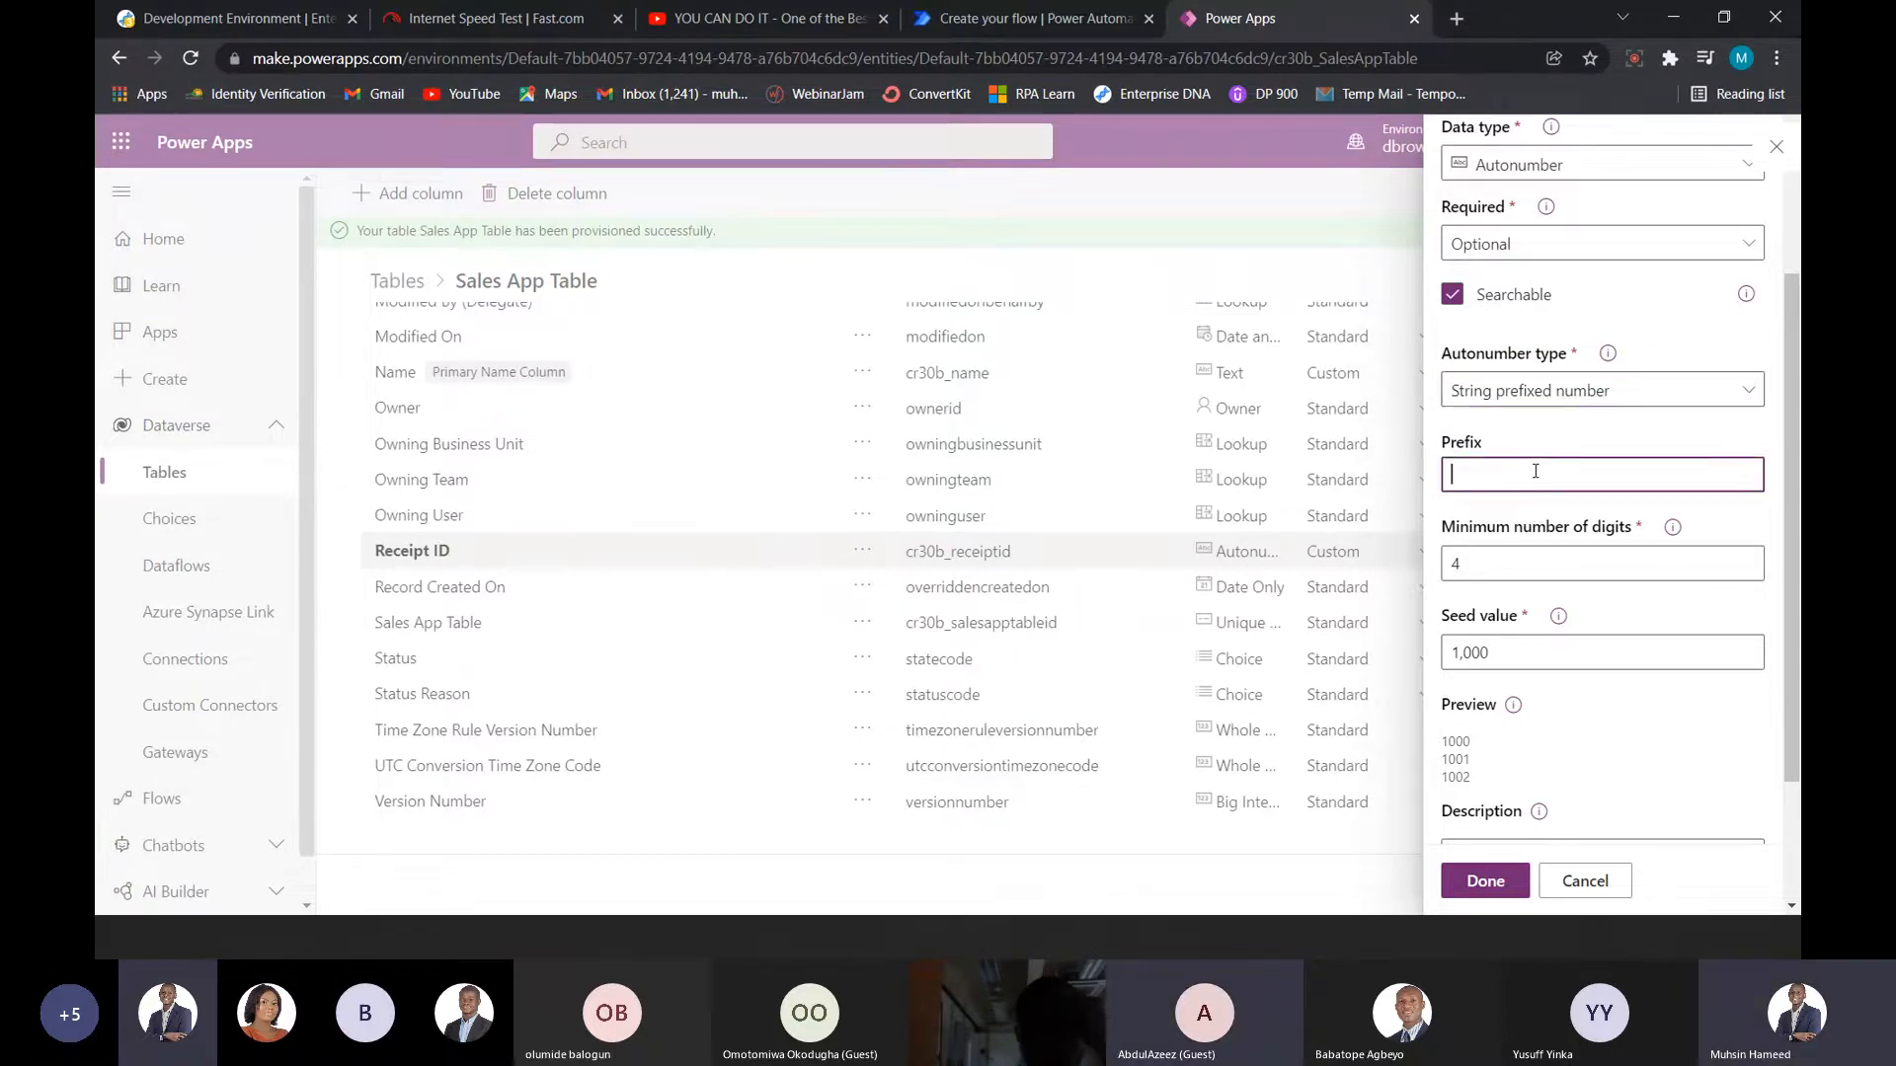
{"action": "type", "text": "ID"}
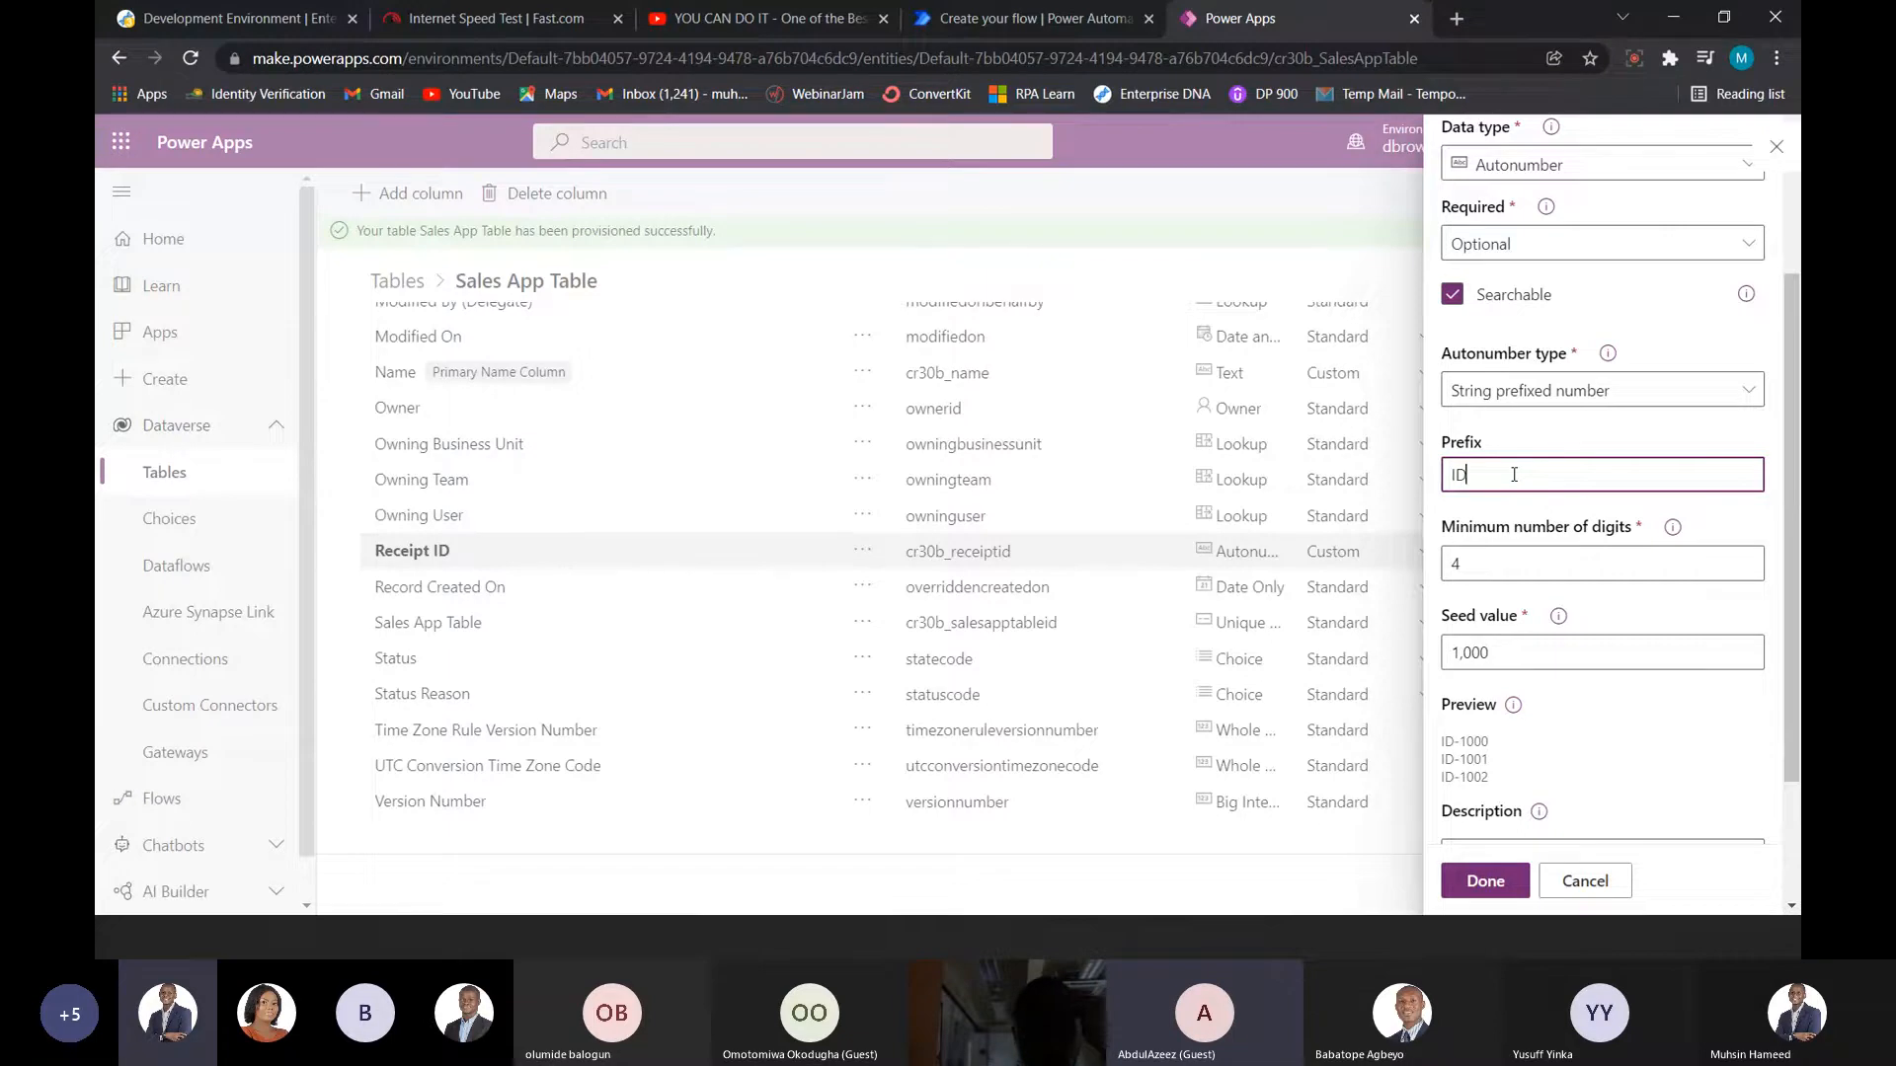
{"action": "left_click", "coordinate": [1527, 443]}
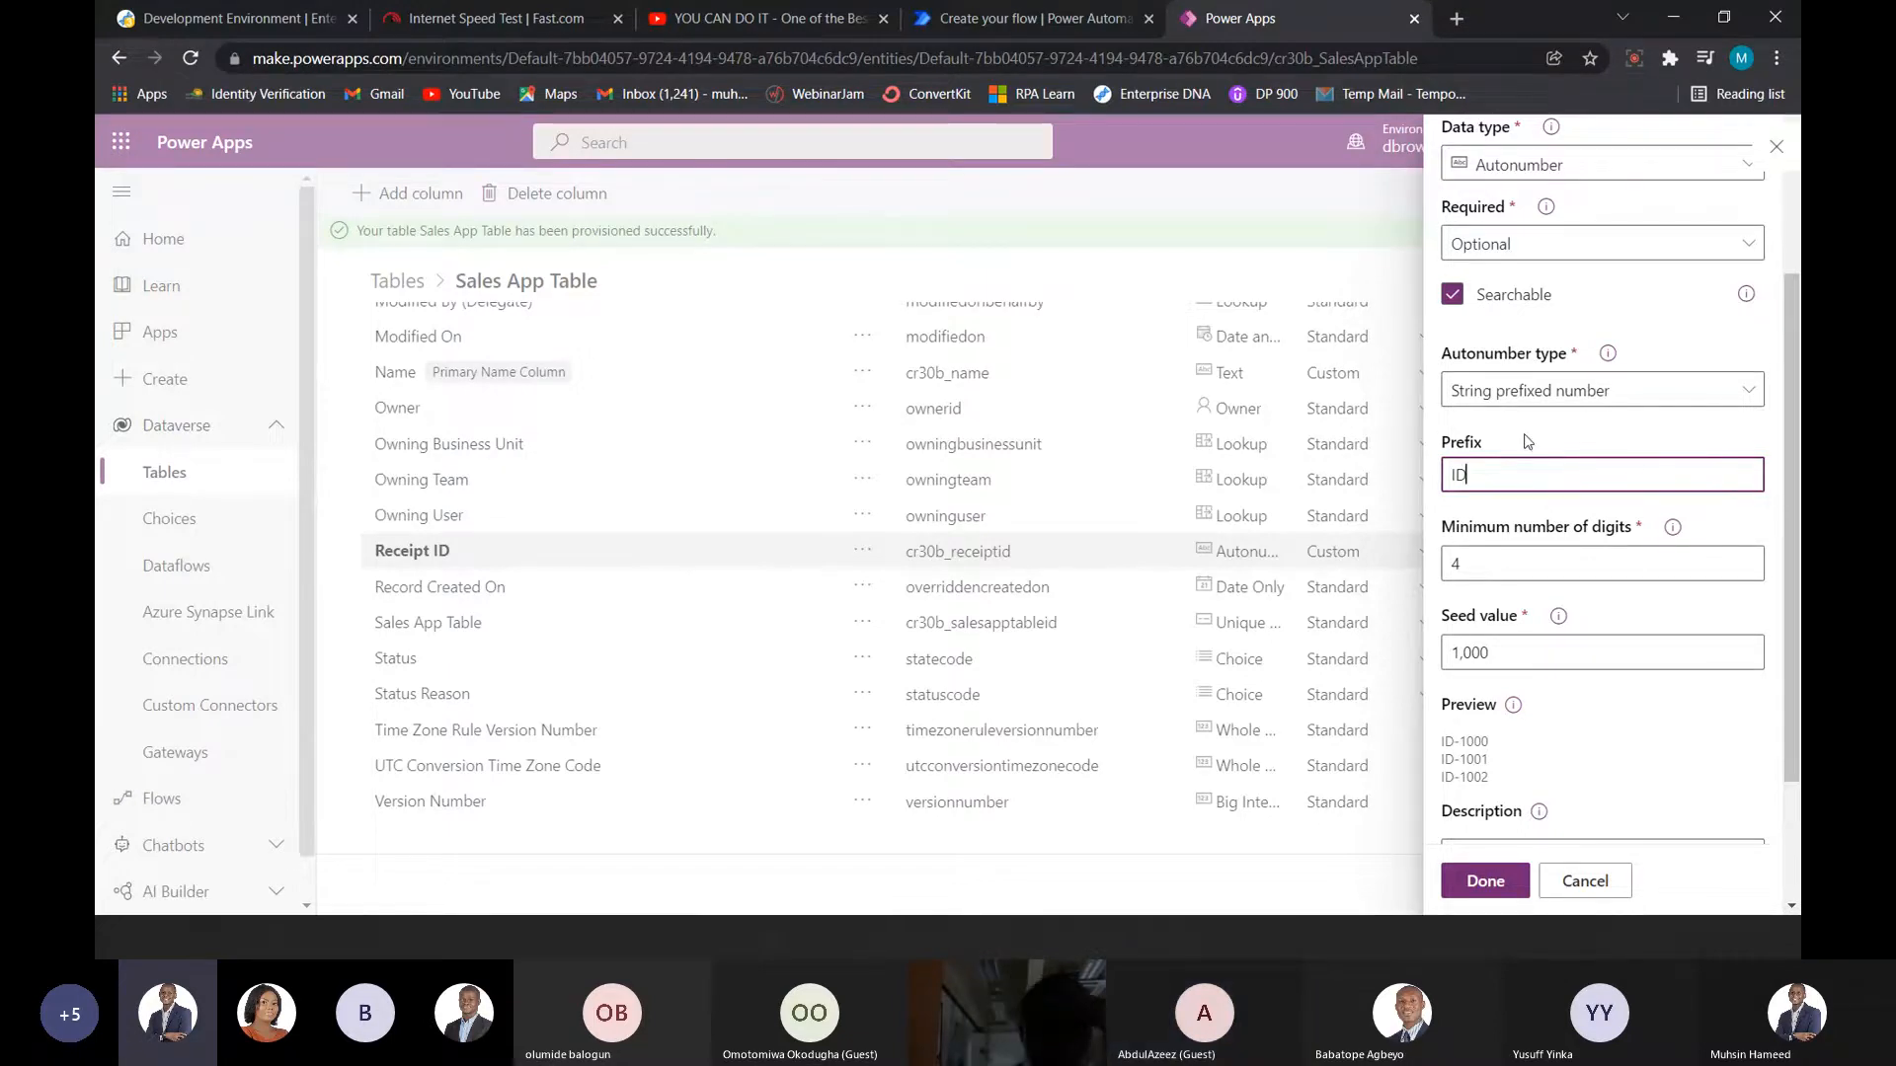
- Check the Receipt ID column's prefix and numbering preview, and finish editing the column
{"action": "double_click", "coordinate": [1456, 478]}
{"action": "scroll", "coordinate": [1681, 715], "scroll_direction": "down", "scroll_amount": 2}
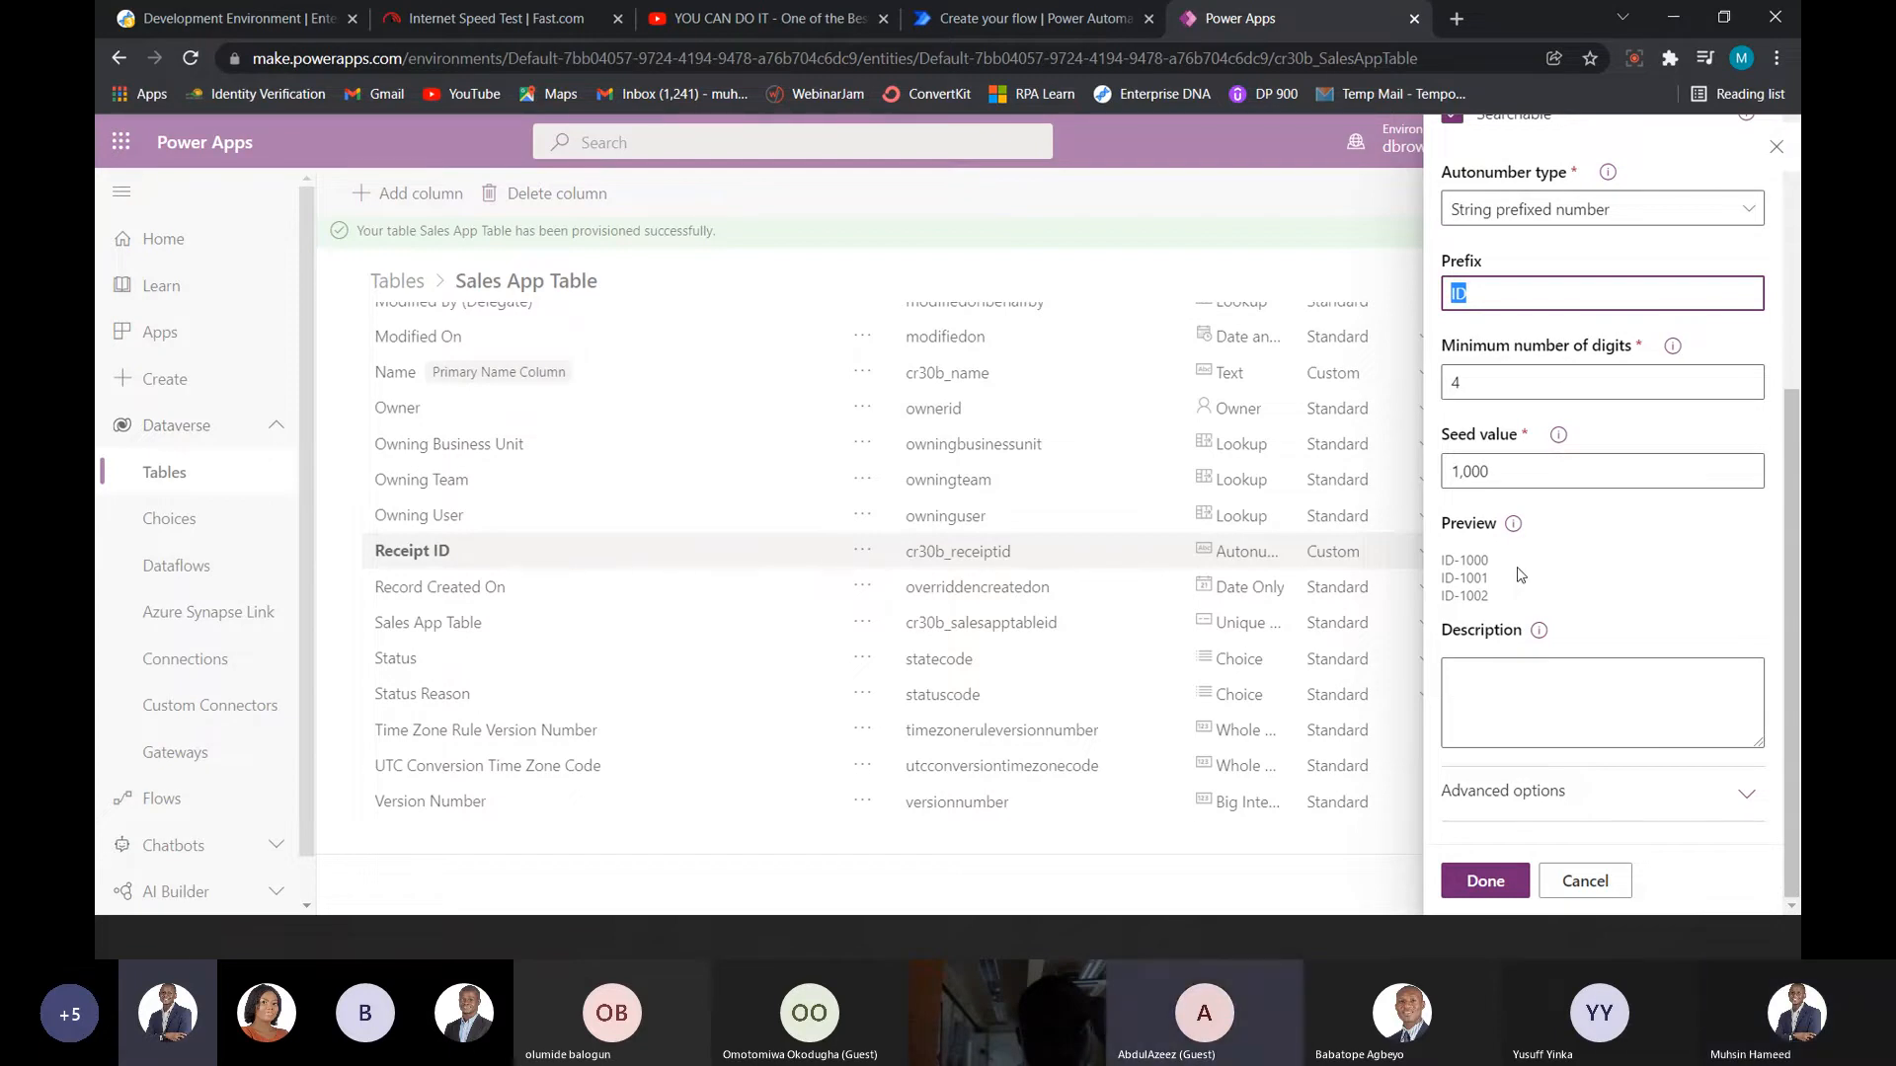
{"action": "scroll", "coordinate": [1520, 574], "scroll_direction": "up", "scroll_amount": 1}
{"action": "scroll", "coordinate": [1520, 575], "scroll_direction": "down", "scroll_amount": 1}
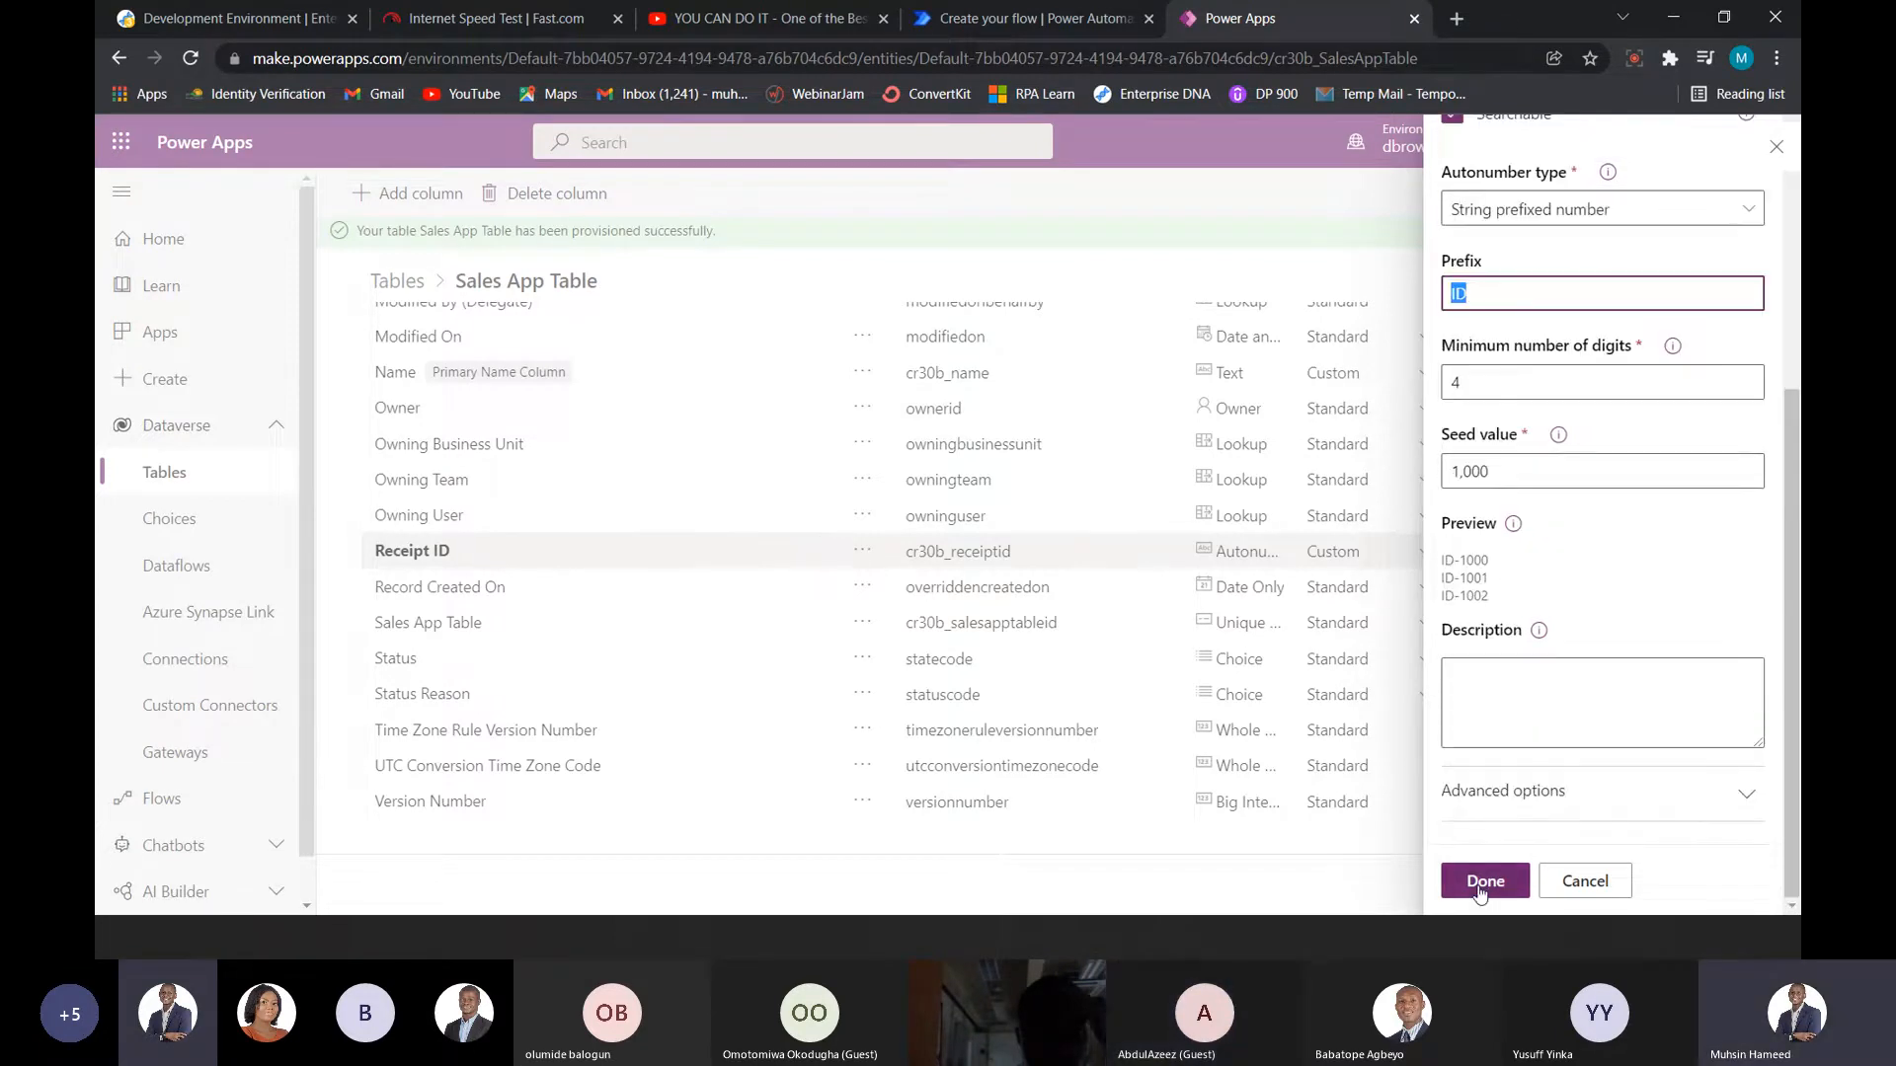
{"action": "left_click", "coordinate": [1483, 882]}
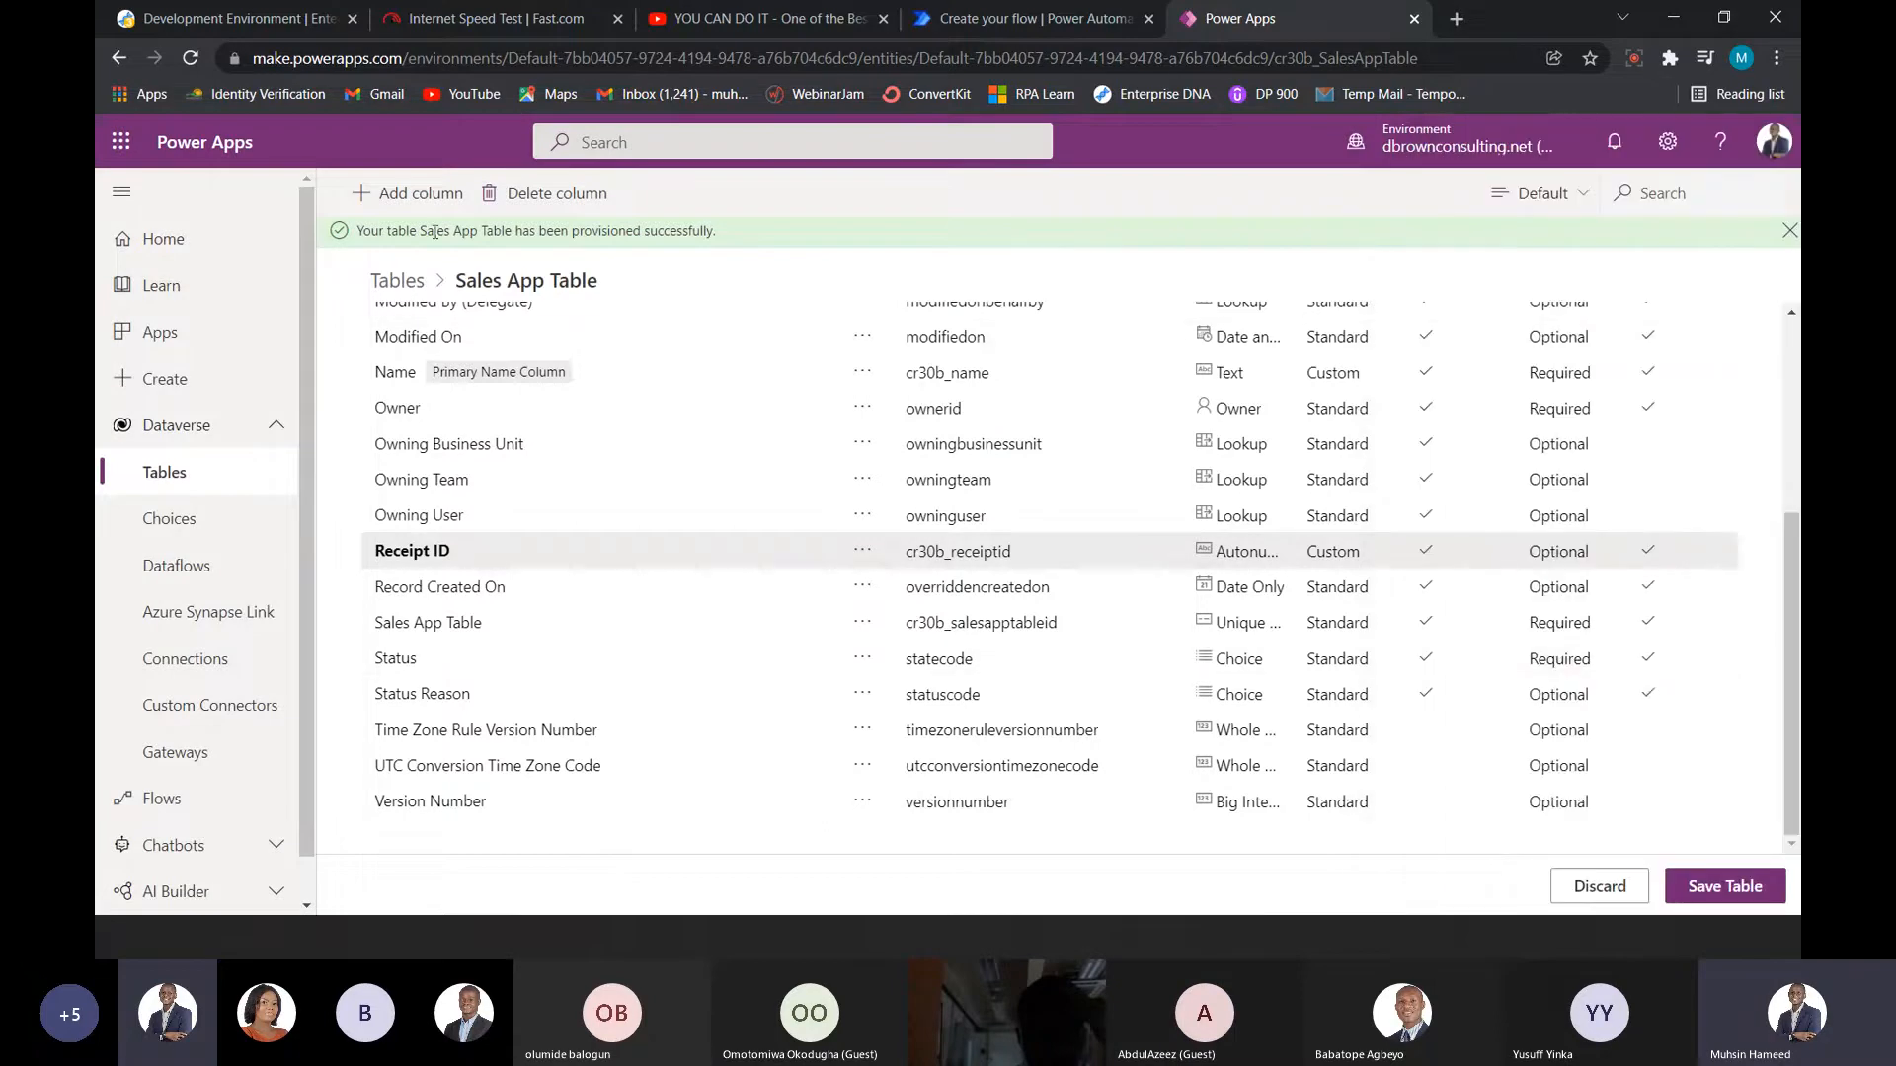
- Start a new column, check the product header in the Book1 Excel workbook, and return to Power Apps to name the column Products
{"action": "left_click", "coordinate": [413, 194]}
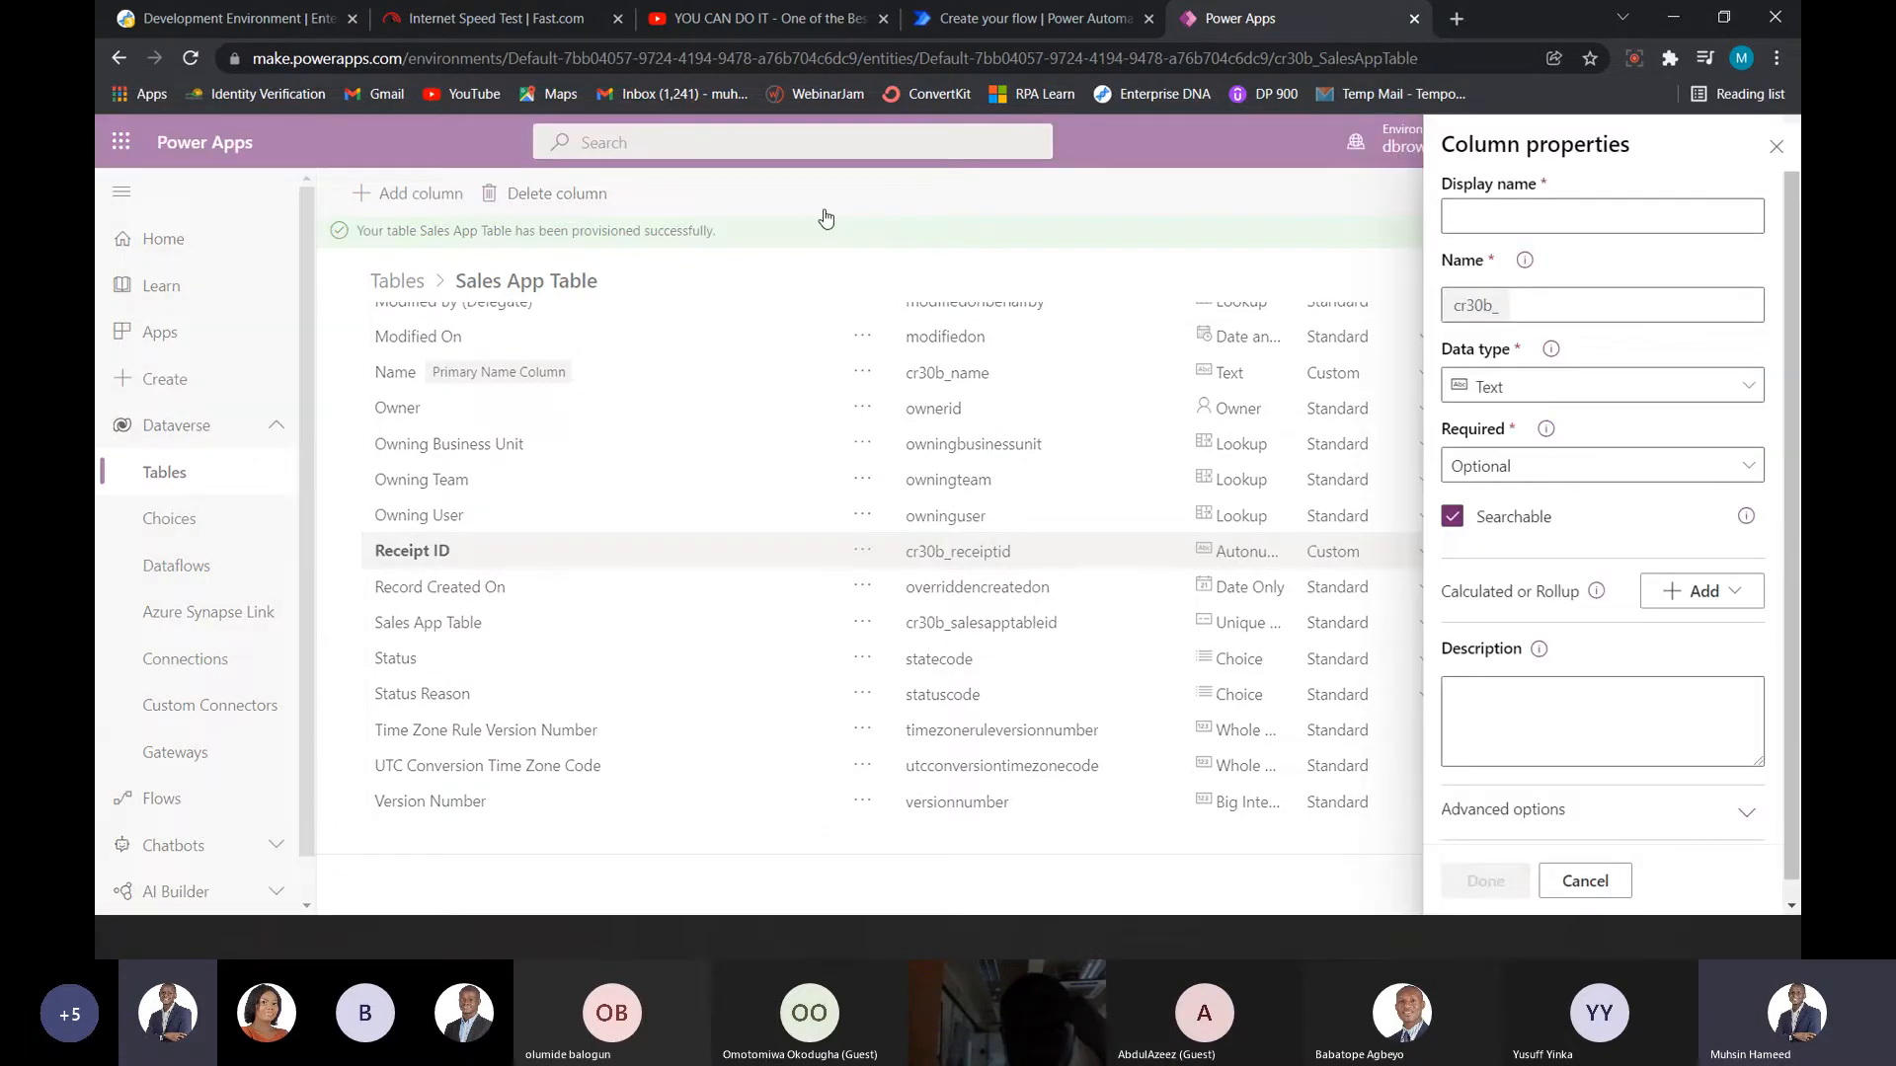
{"action": "key", "text": "alt+Tab"}
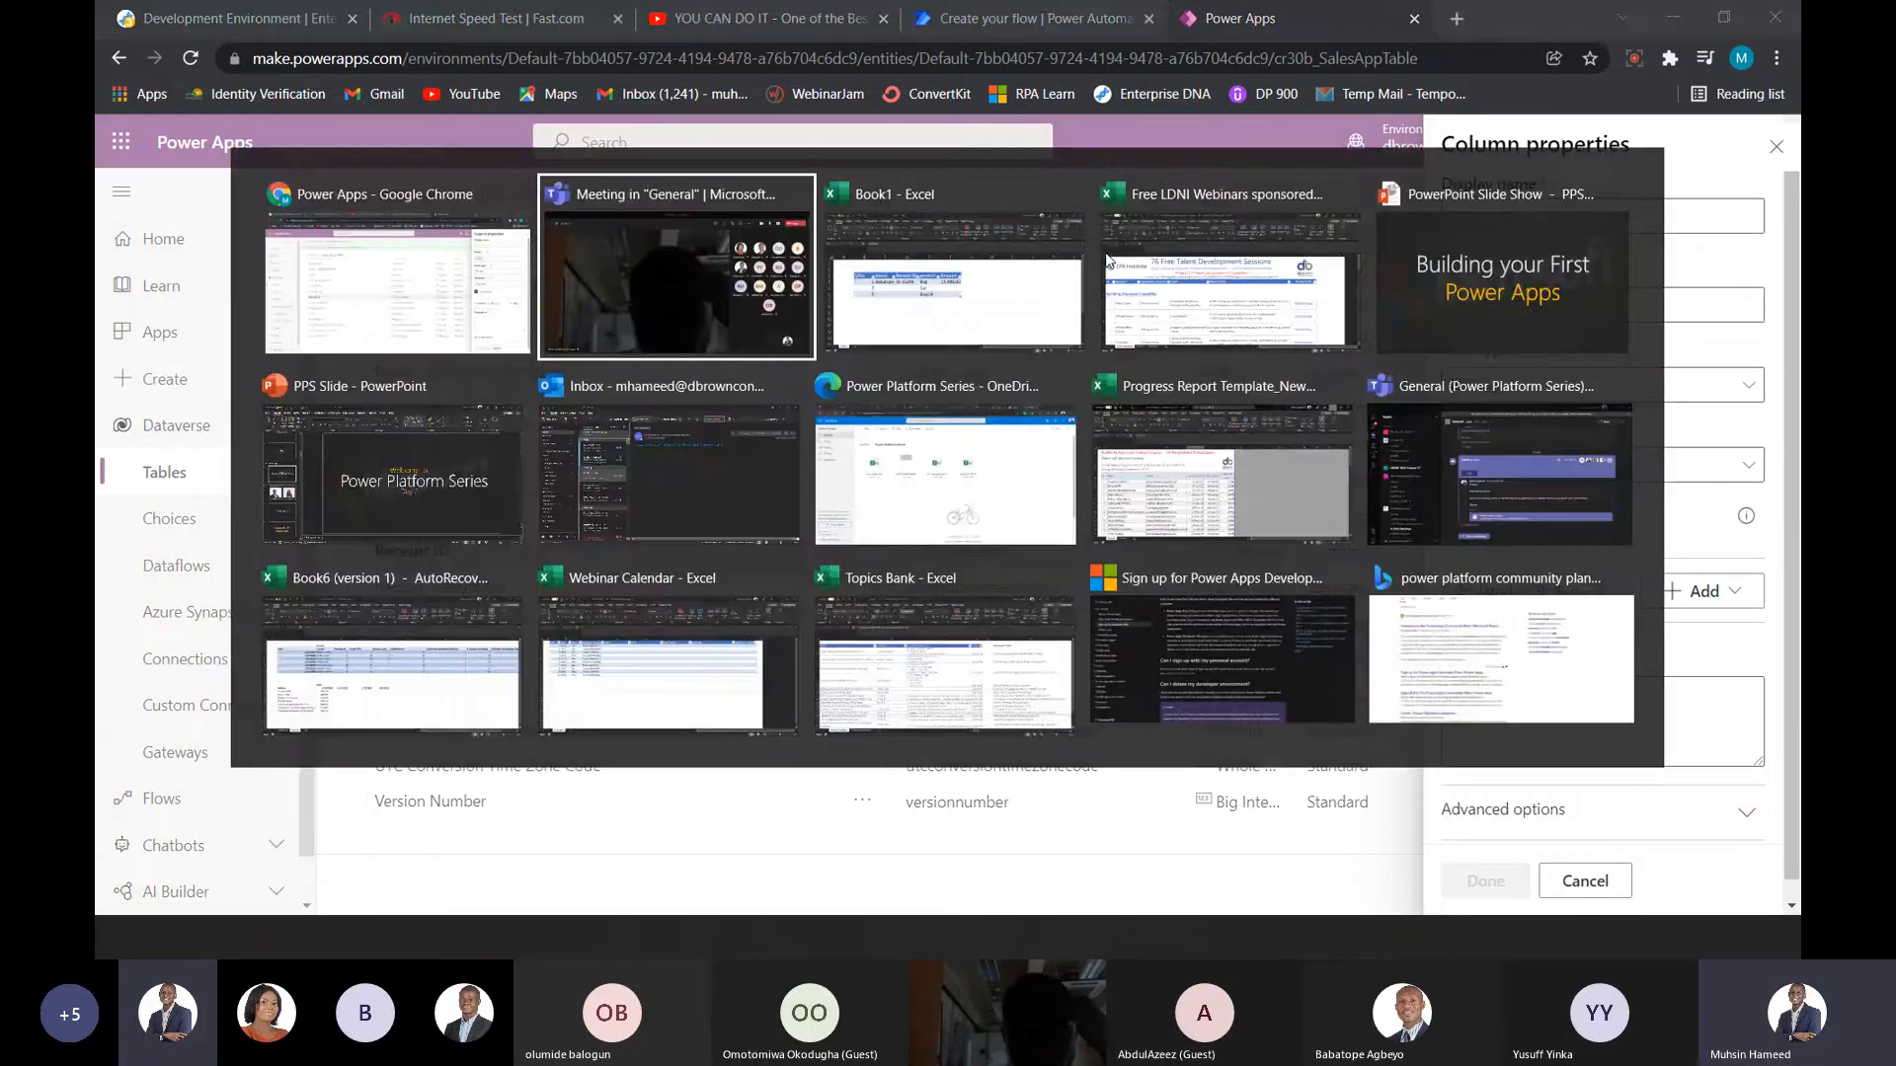
{"action": "key", "text": "alt+Tab"}
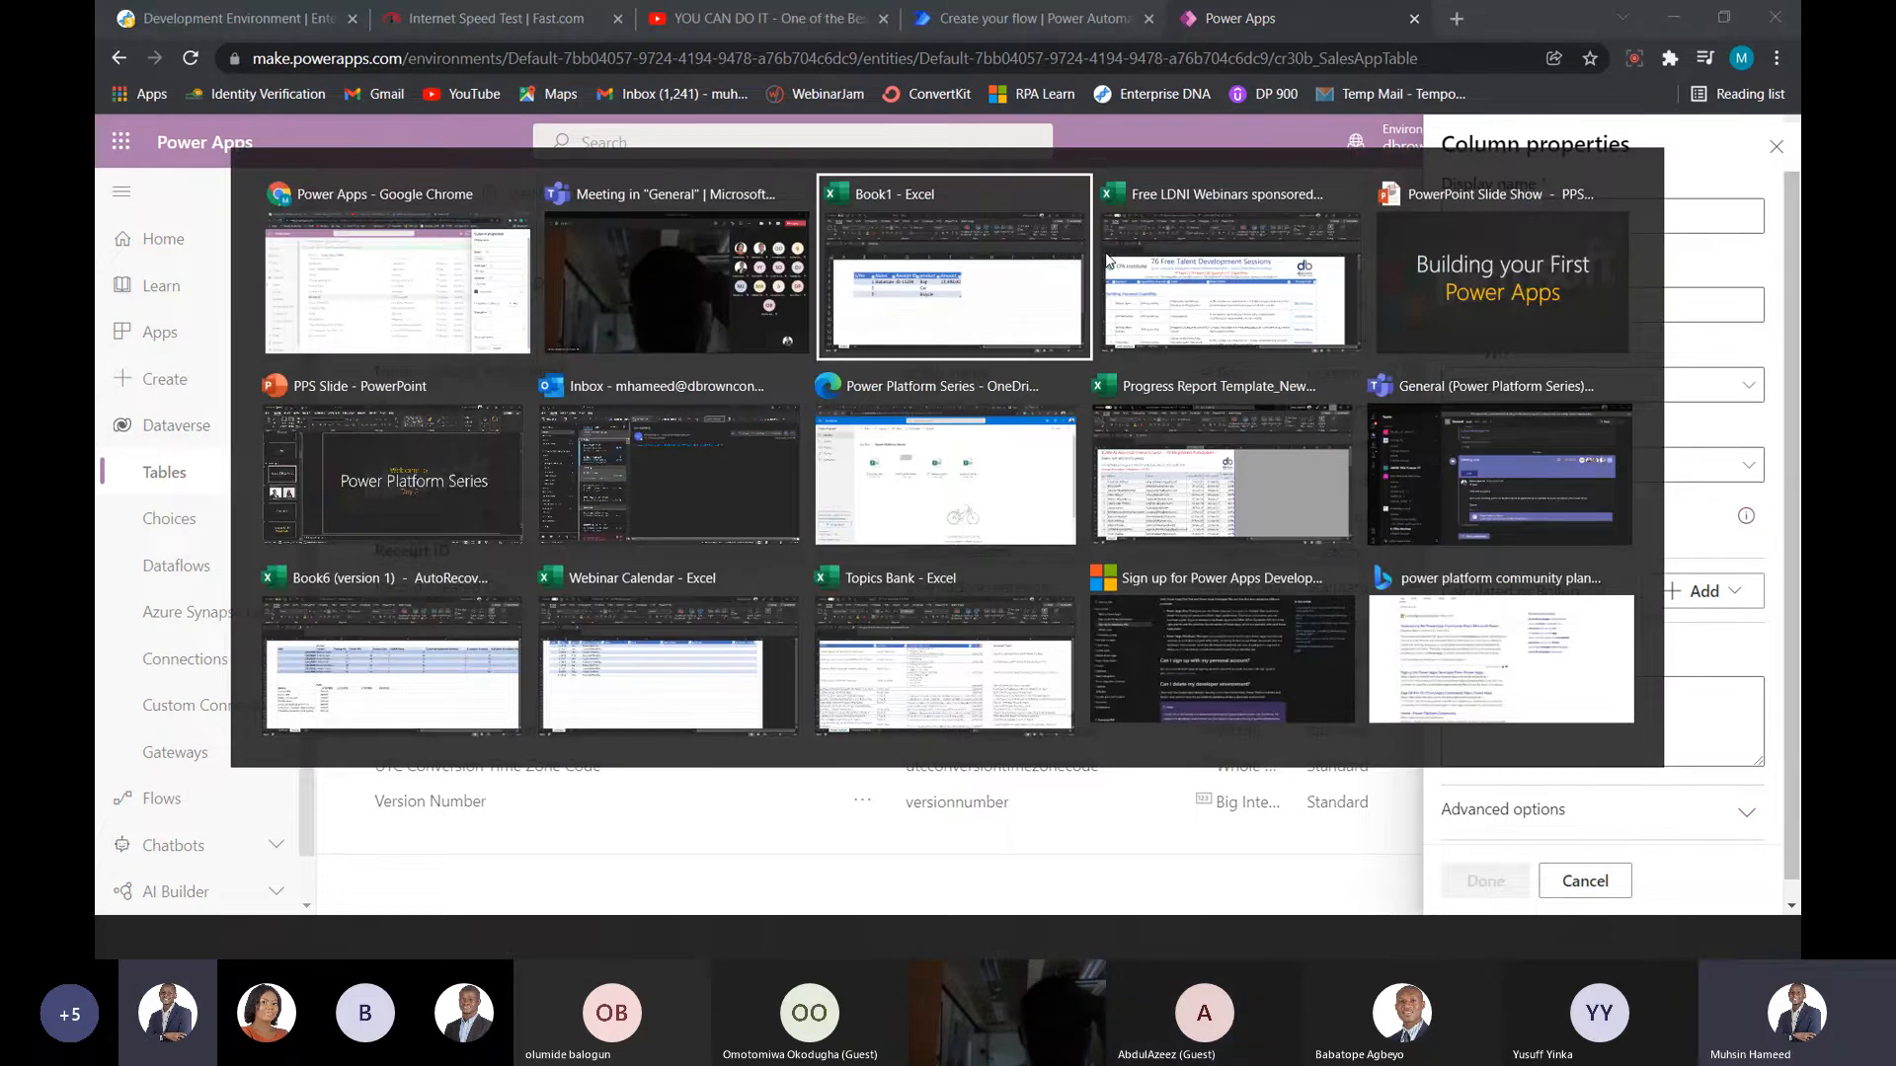
{"action": "left_click", "coordinate": [782, 372]}
{"action": "left_click", "coordinate": [782, 446]}
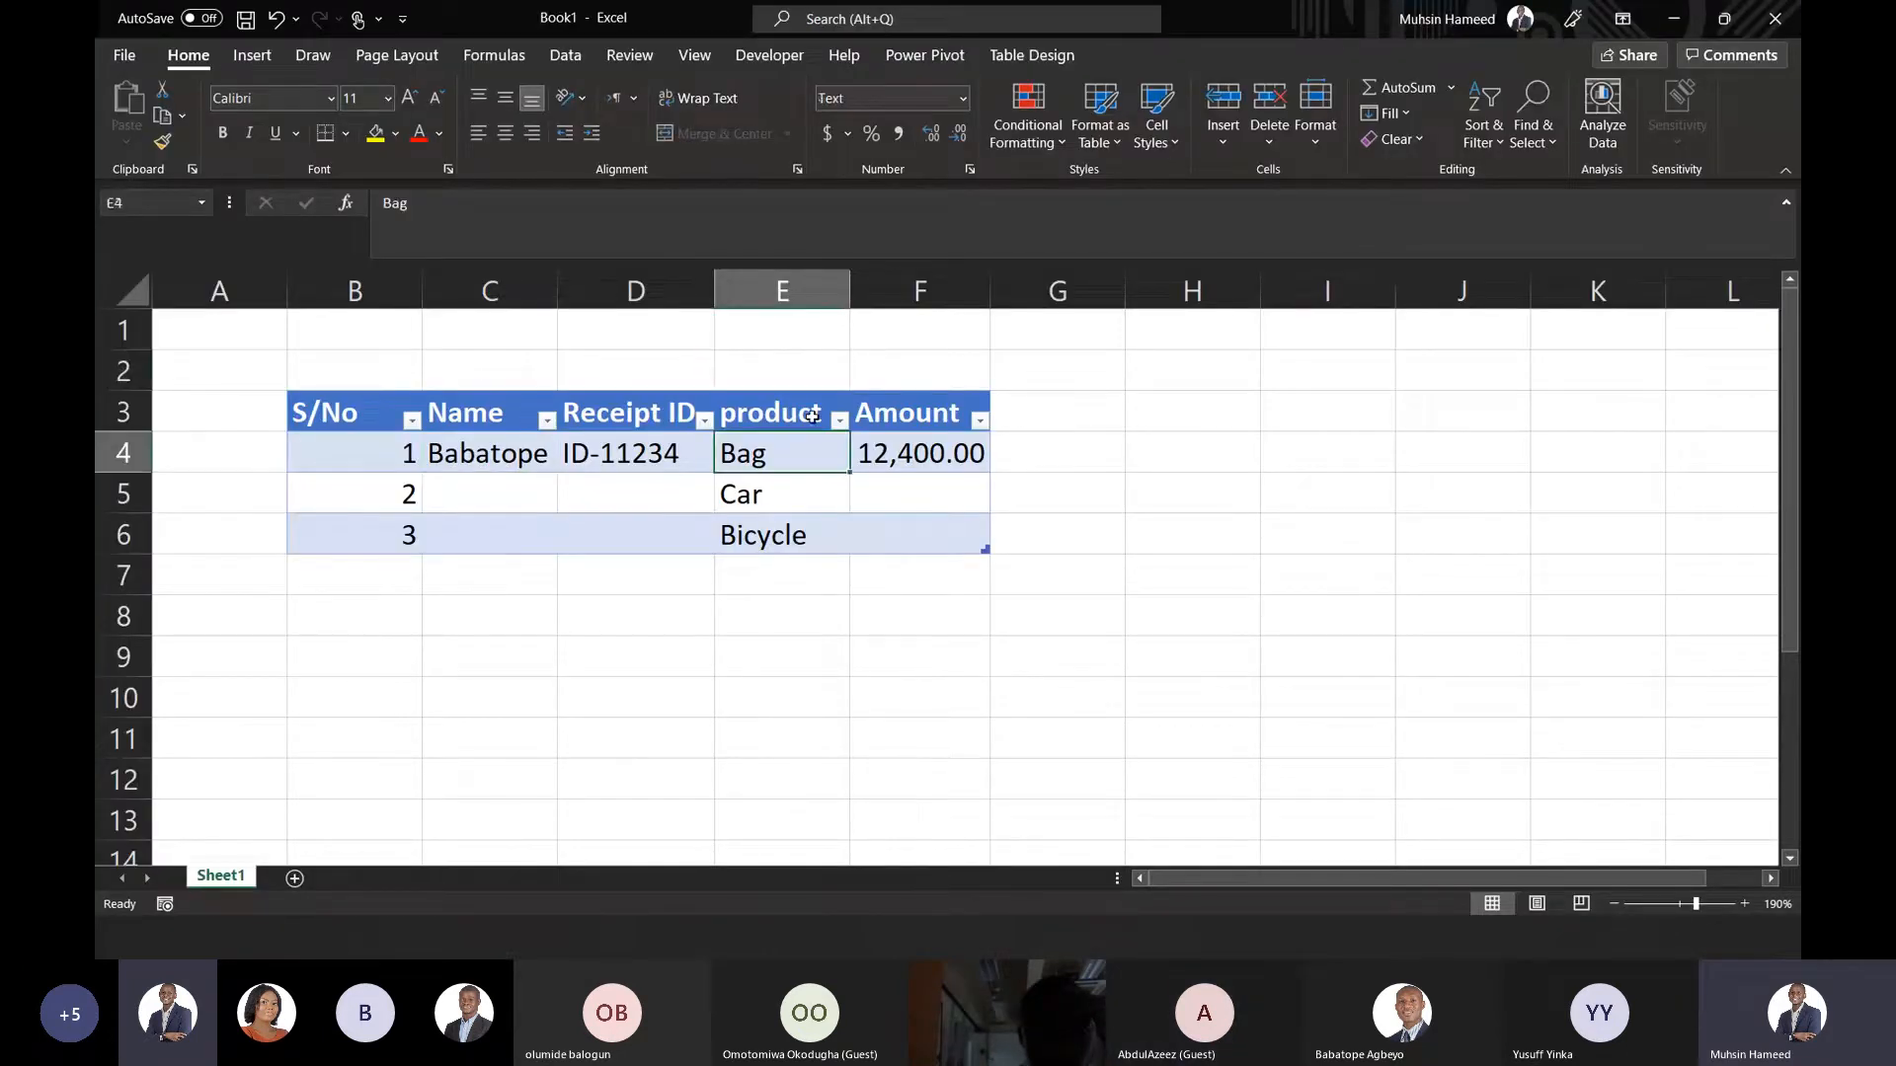
{"action": "key", "text": "alt+Tab"}
{"action": "type", "text": "Prod"}
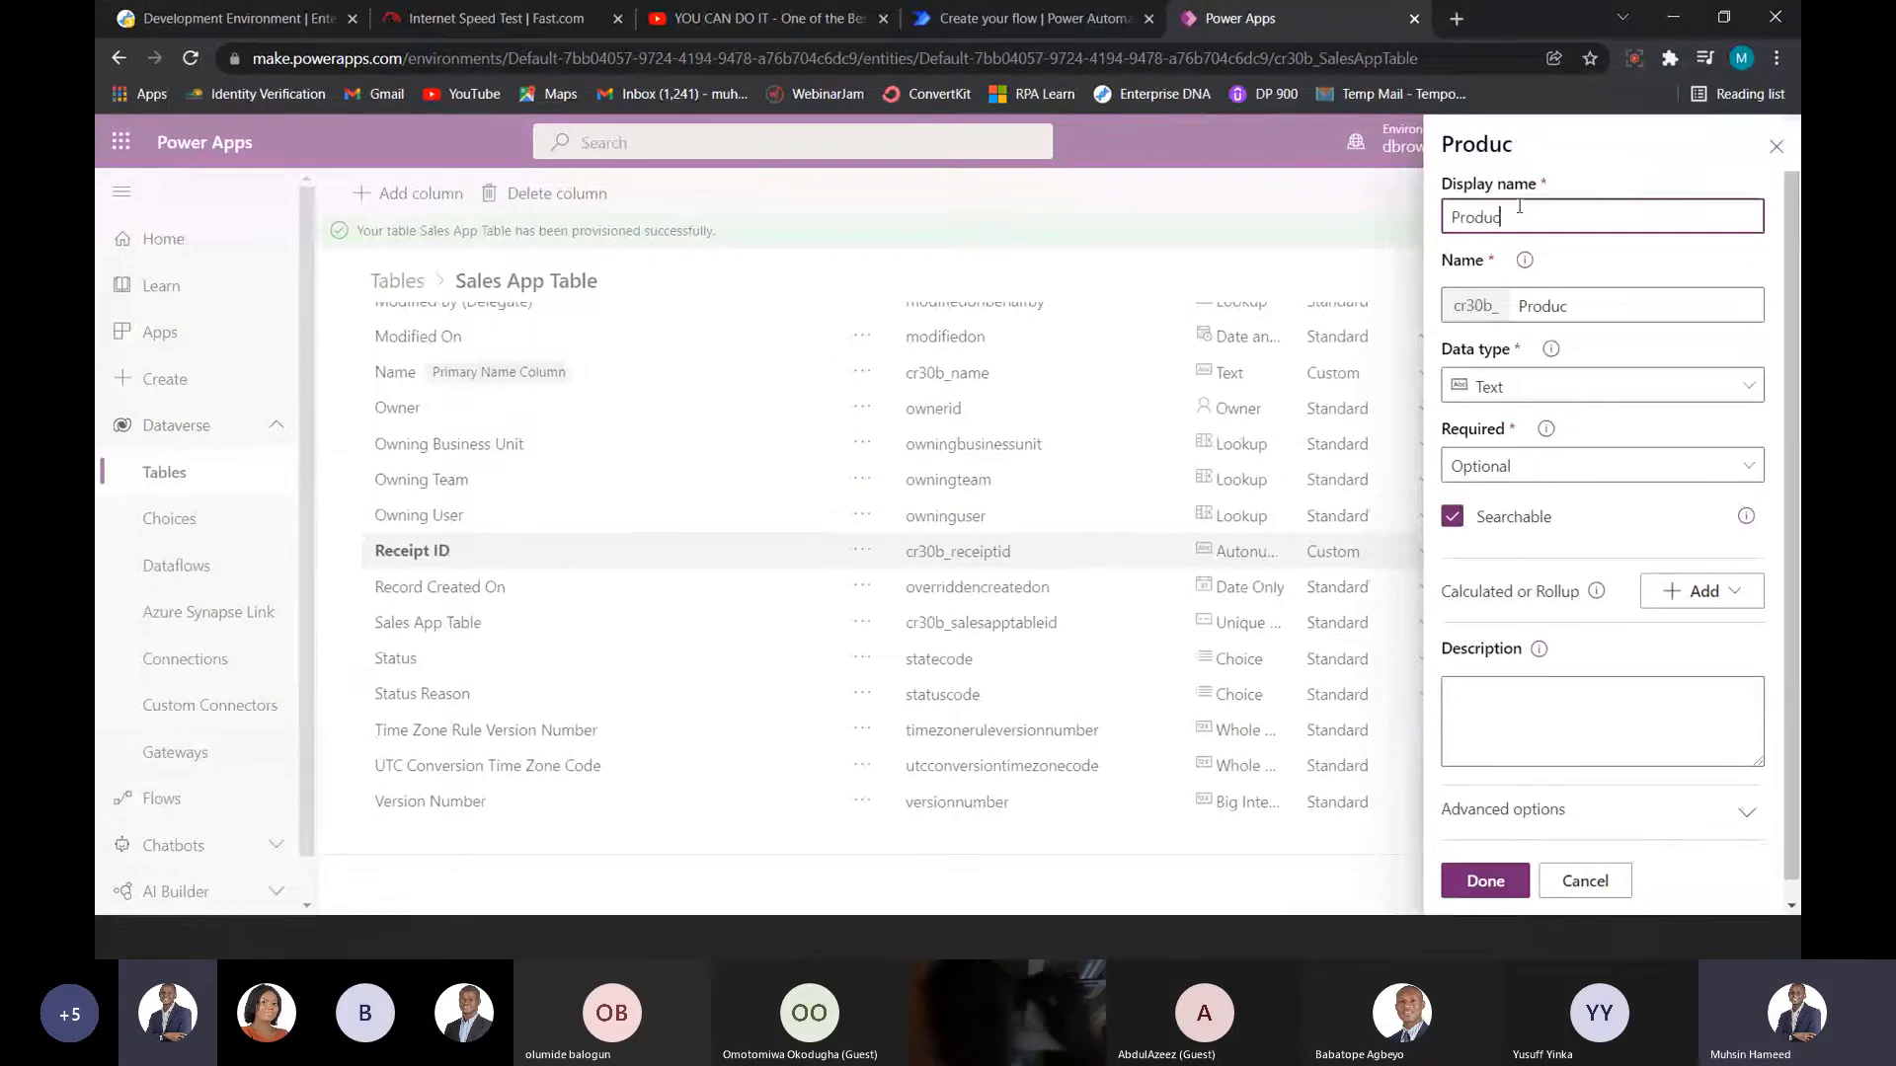
{"action": "type", "text": "ucts"}
- Set the data type of the Products column to Choice
{"action": "scroll", "coordinate": [1527, 346], "scroll_direction": "down", "scroll_amount": 1}
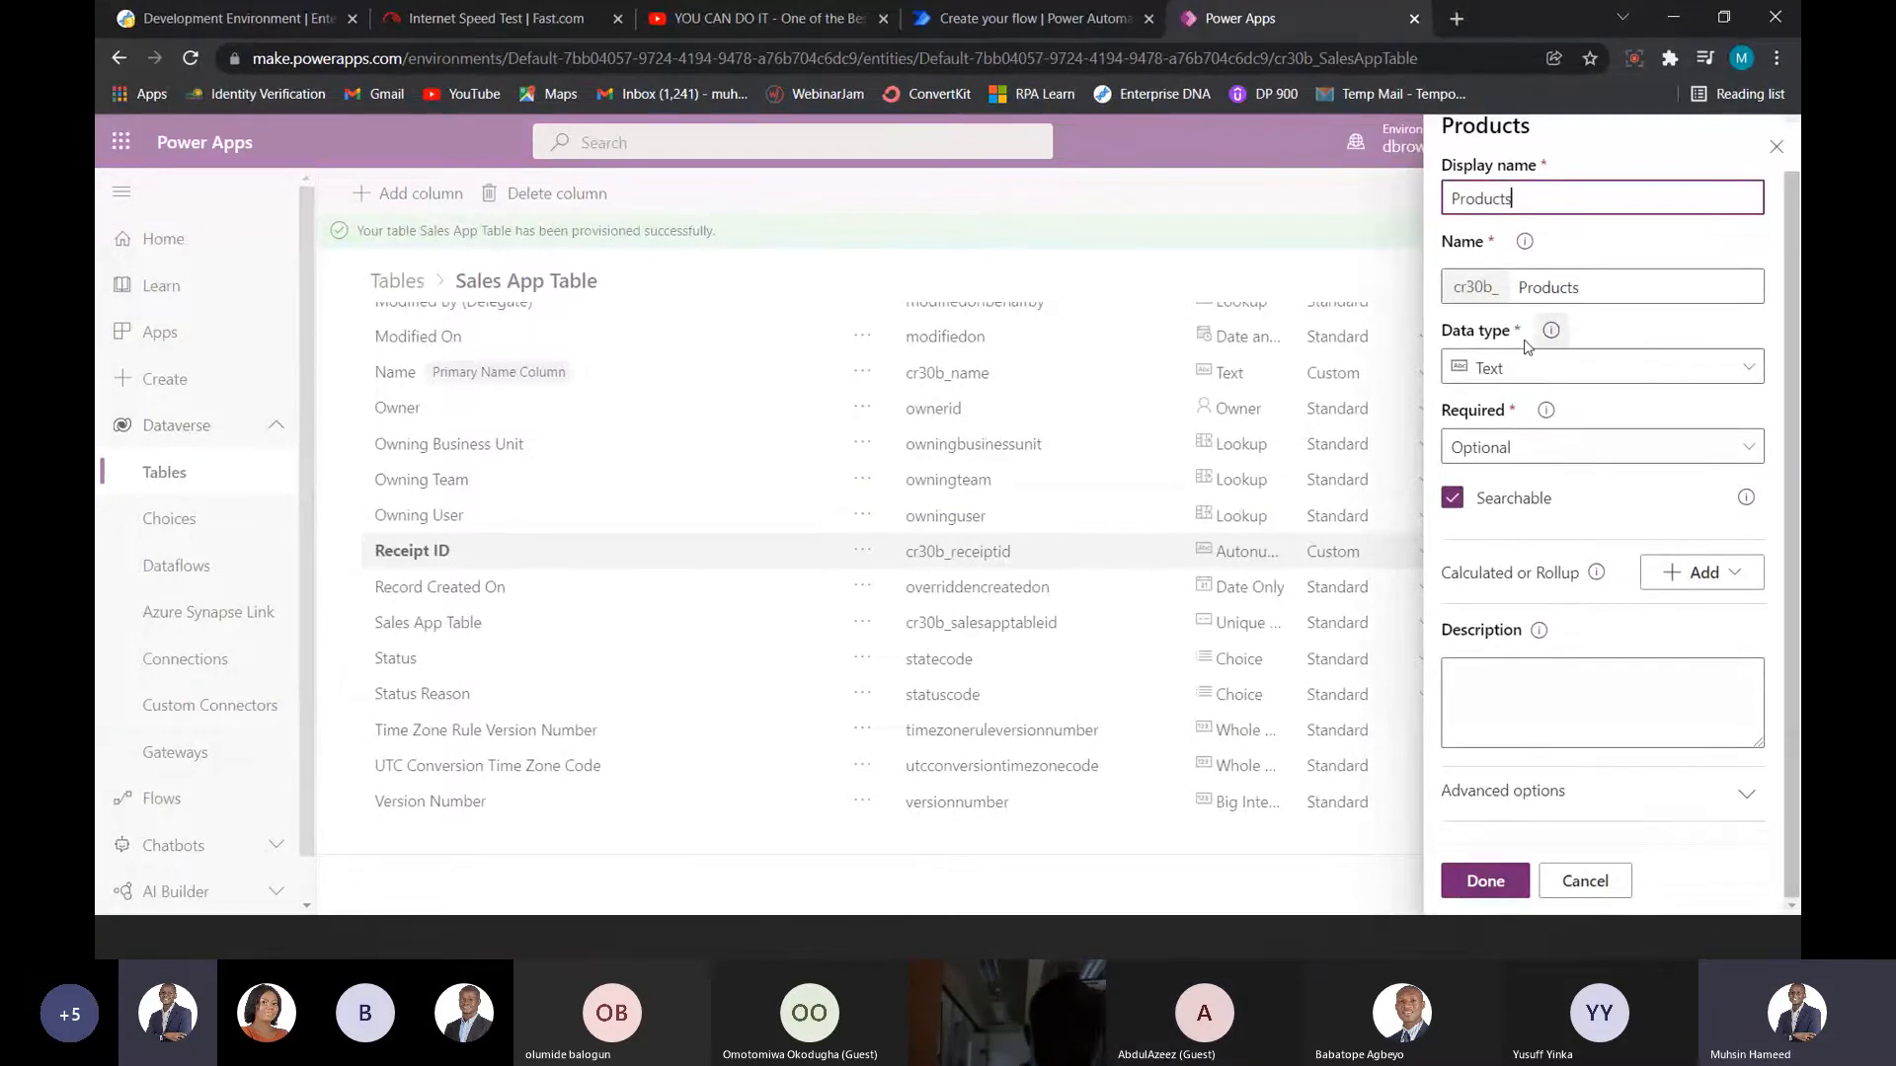
{"action": "left_click", "coordinate": [1735, 367]}
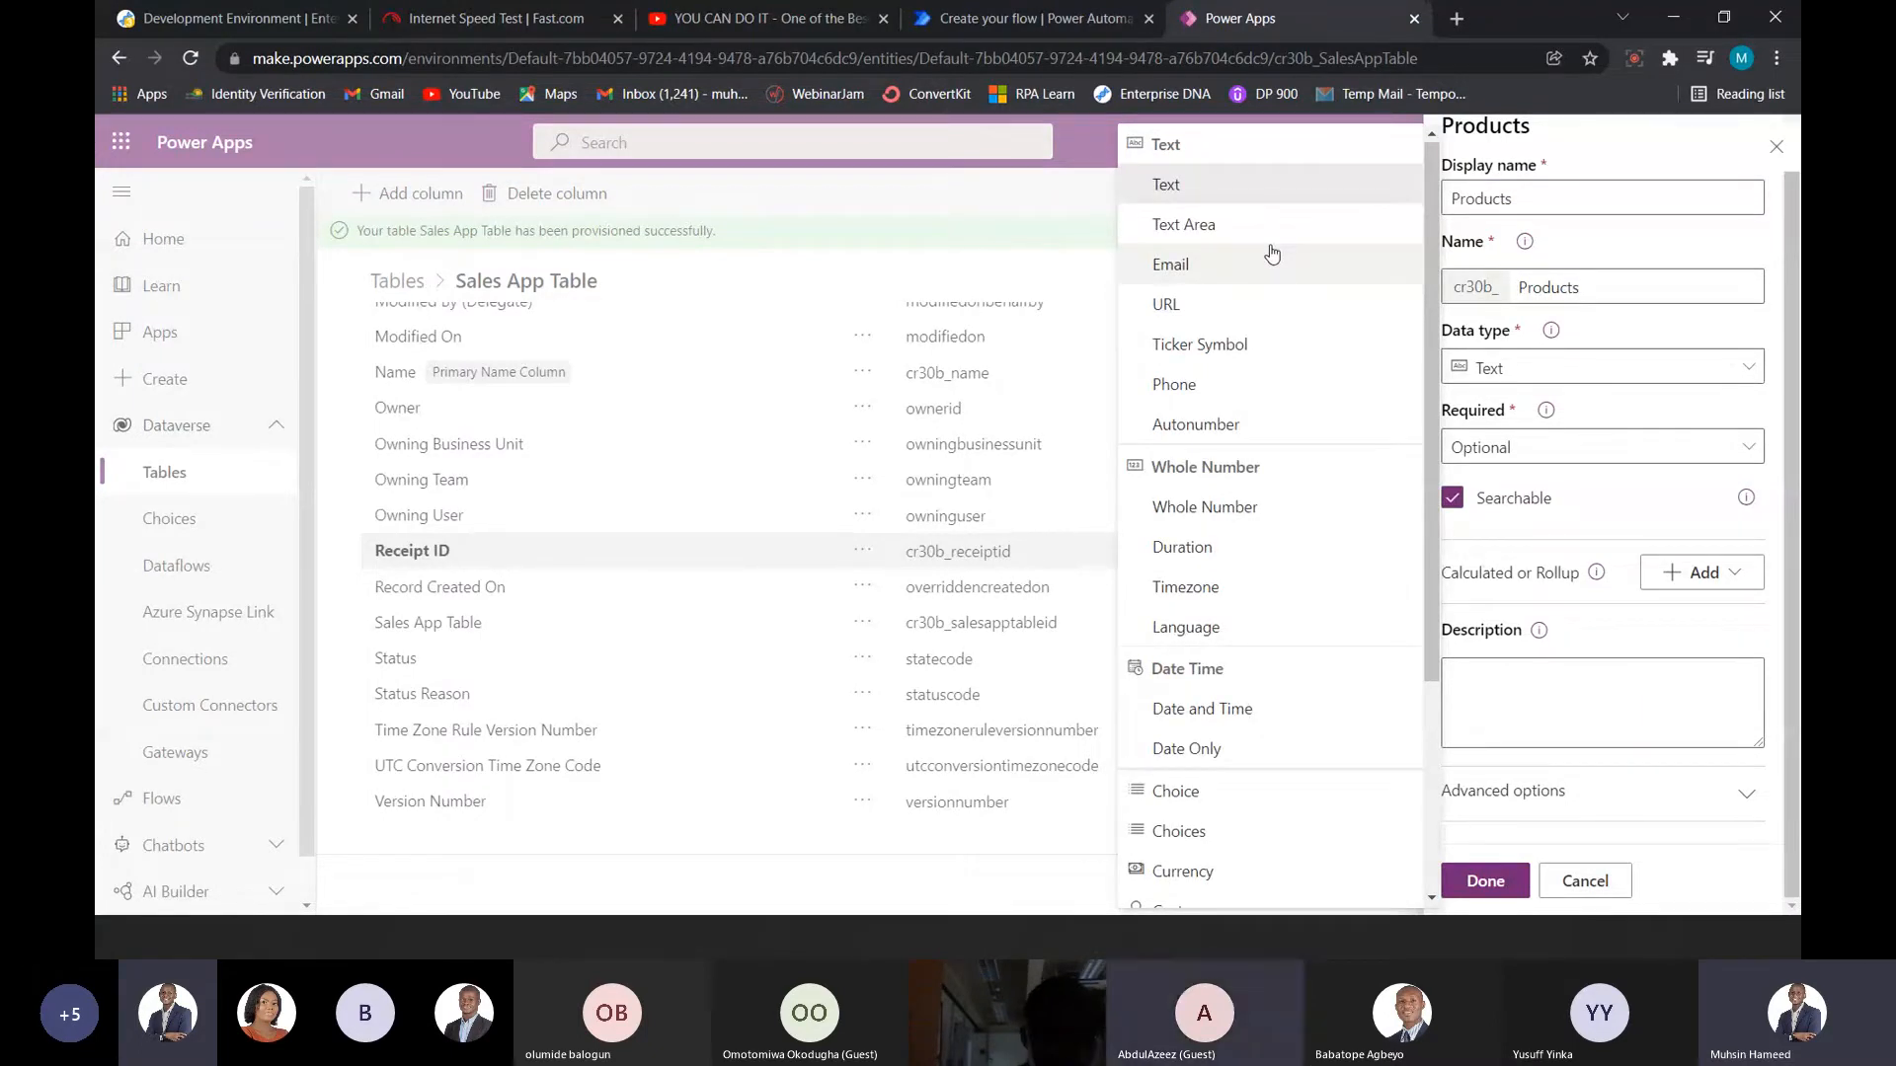
{"action": "scroll", "coordinate": [1272, 255], "scroll_direction": "down", "scroll_amount": 3}
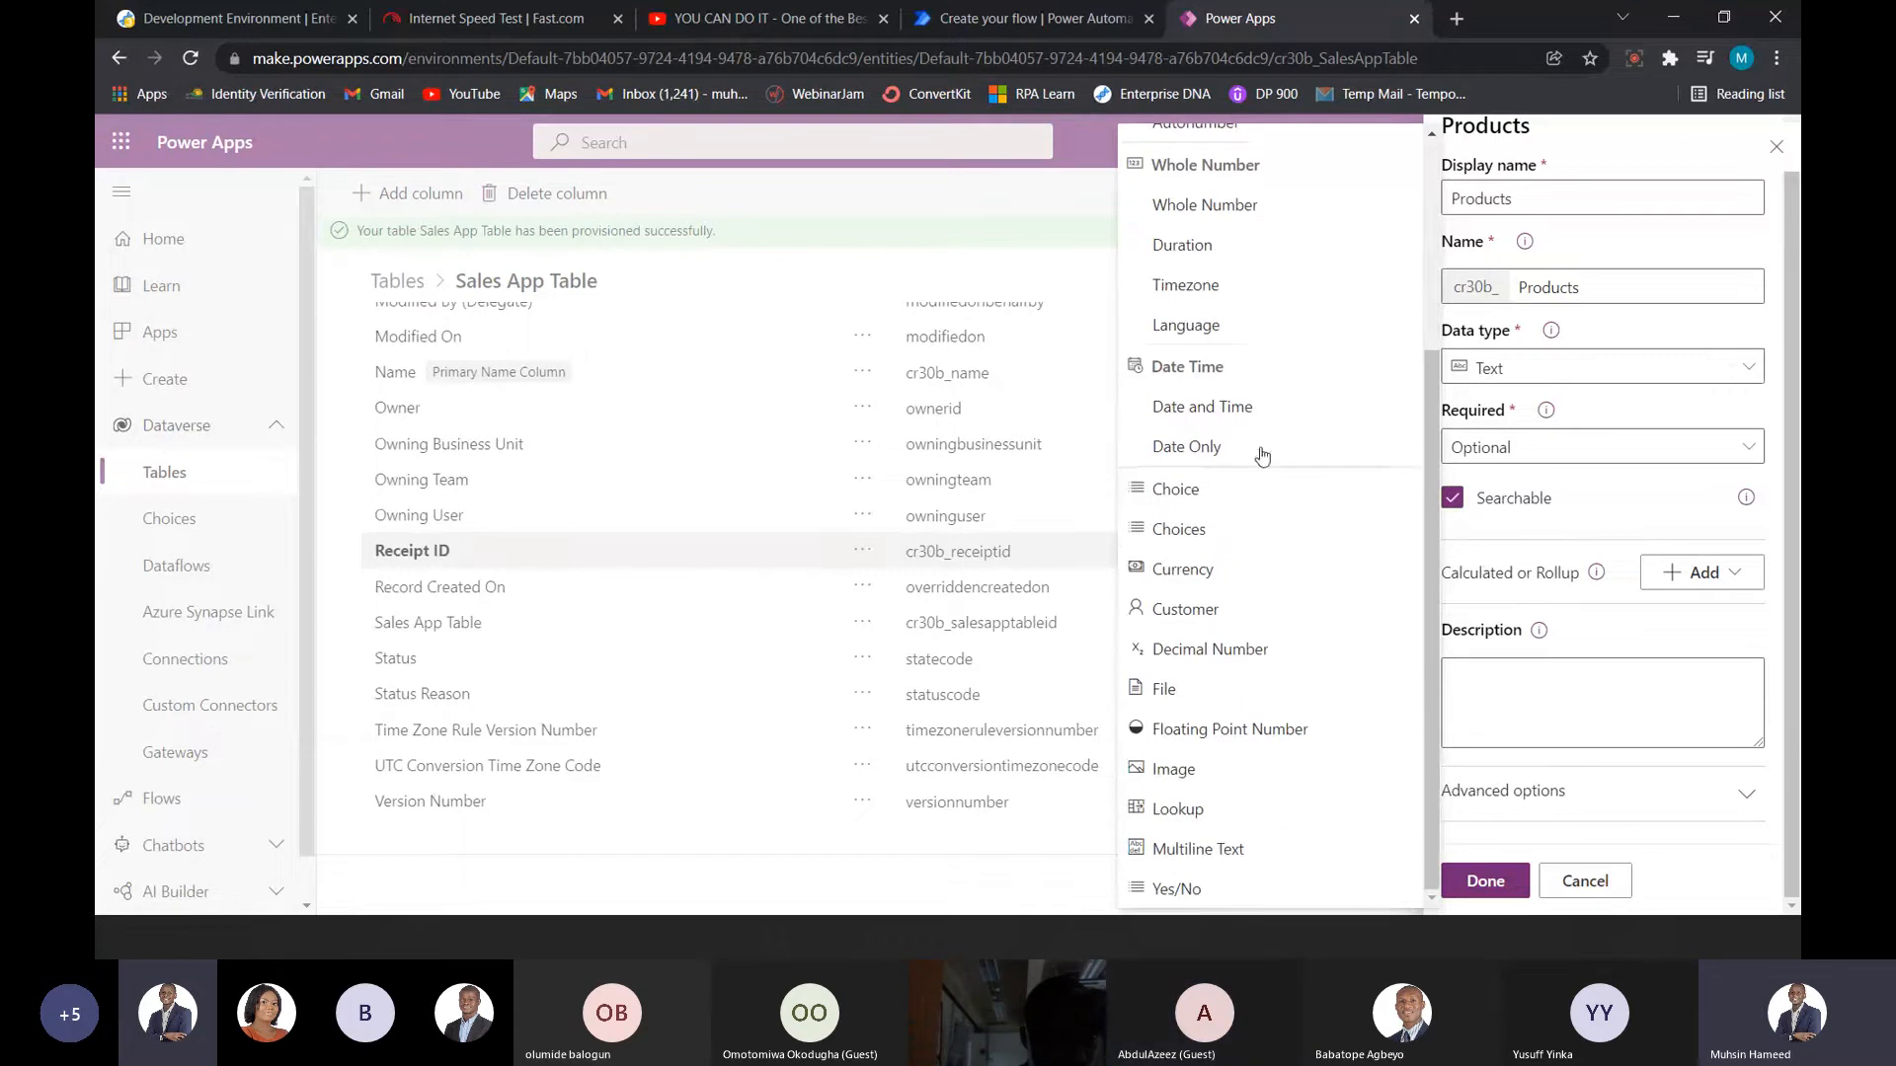
{"action": "left_click", "coordinate": [1204, 491]}
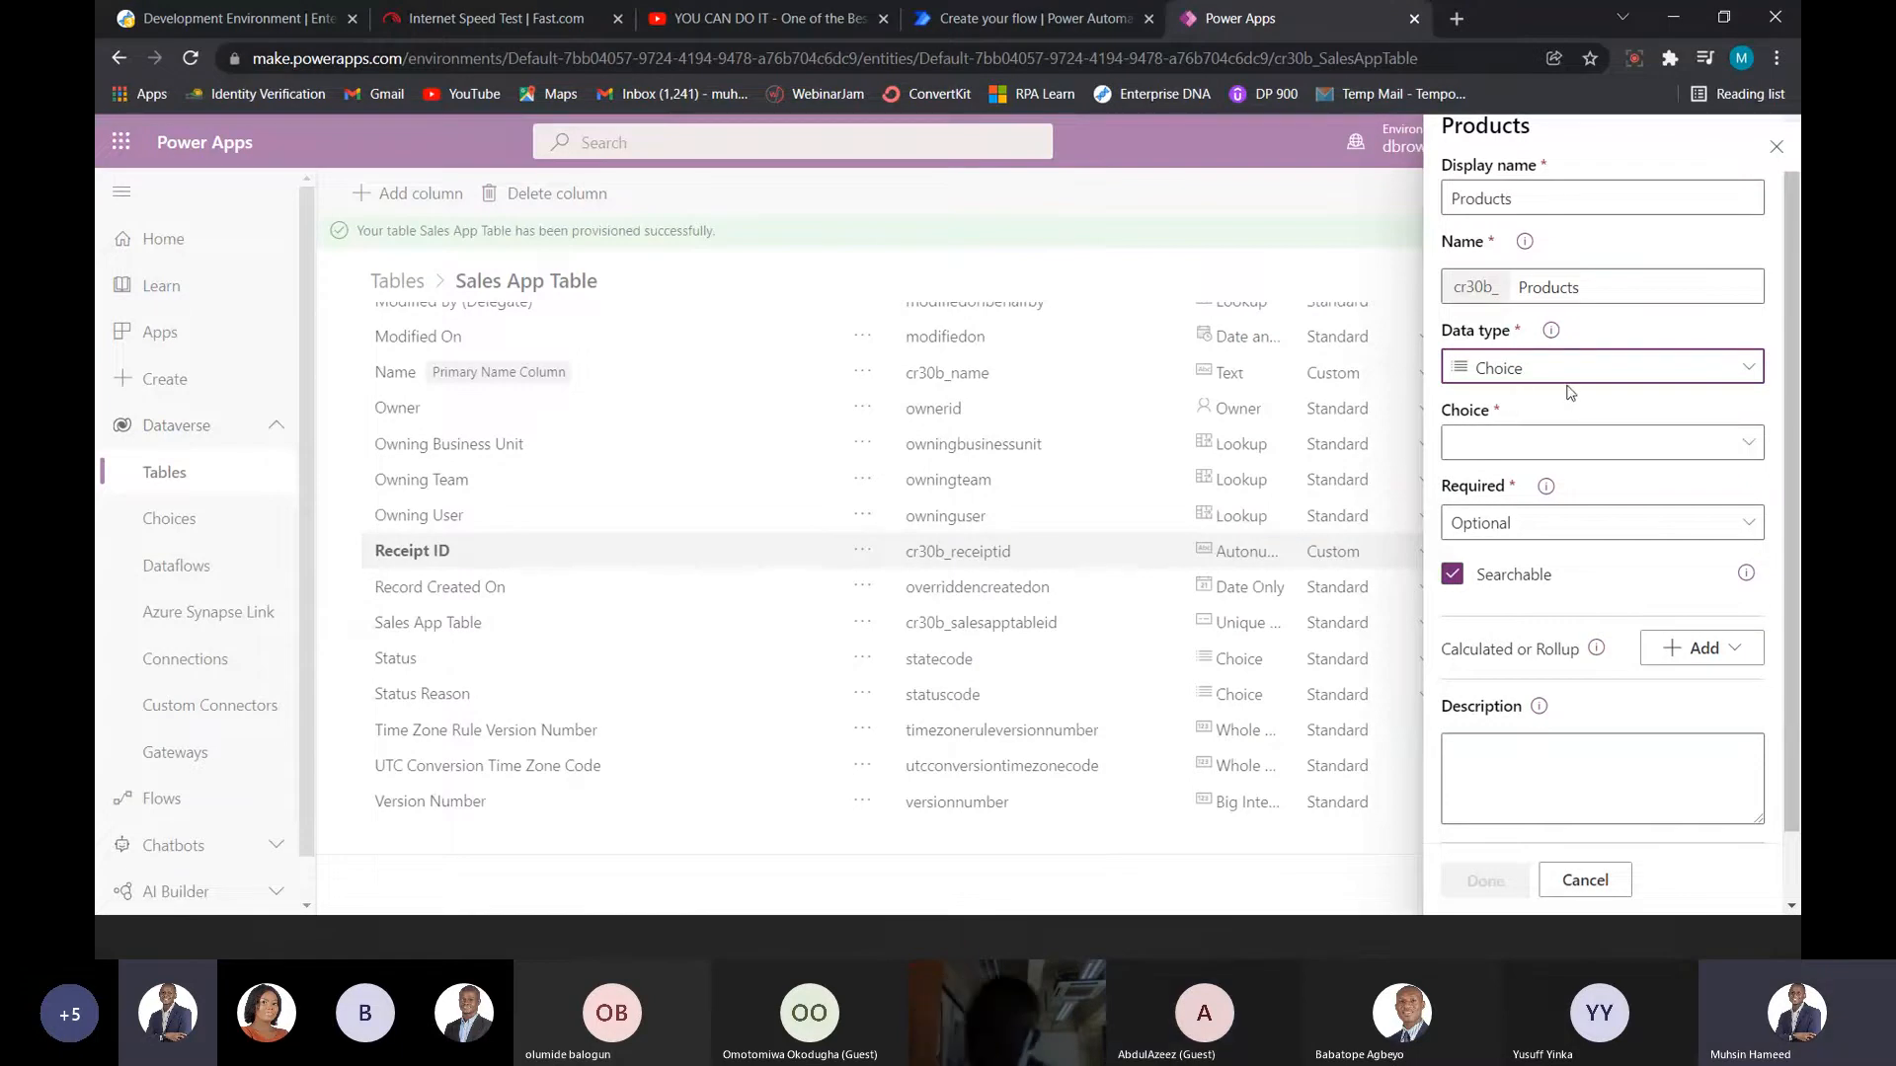
- Browse the existing choices available for the Products column
{"action": "scroll", "coordinate": [1658, 380], "scroll_direction": "down", "scroll_amount": 1}
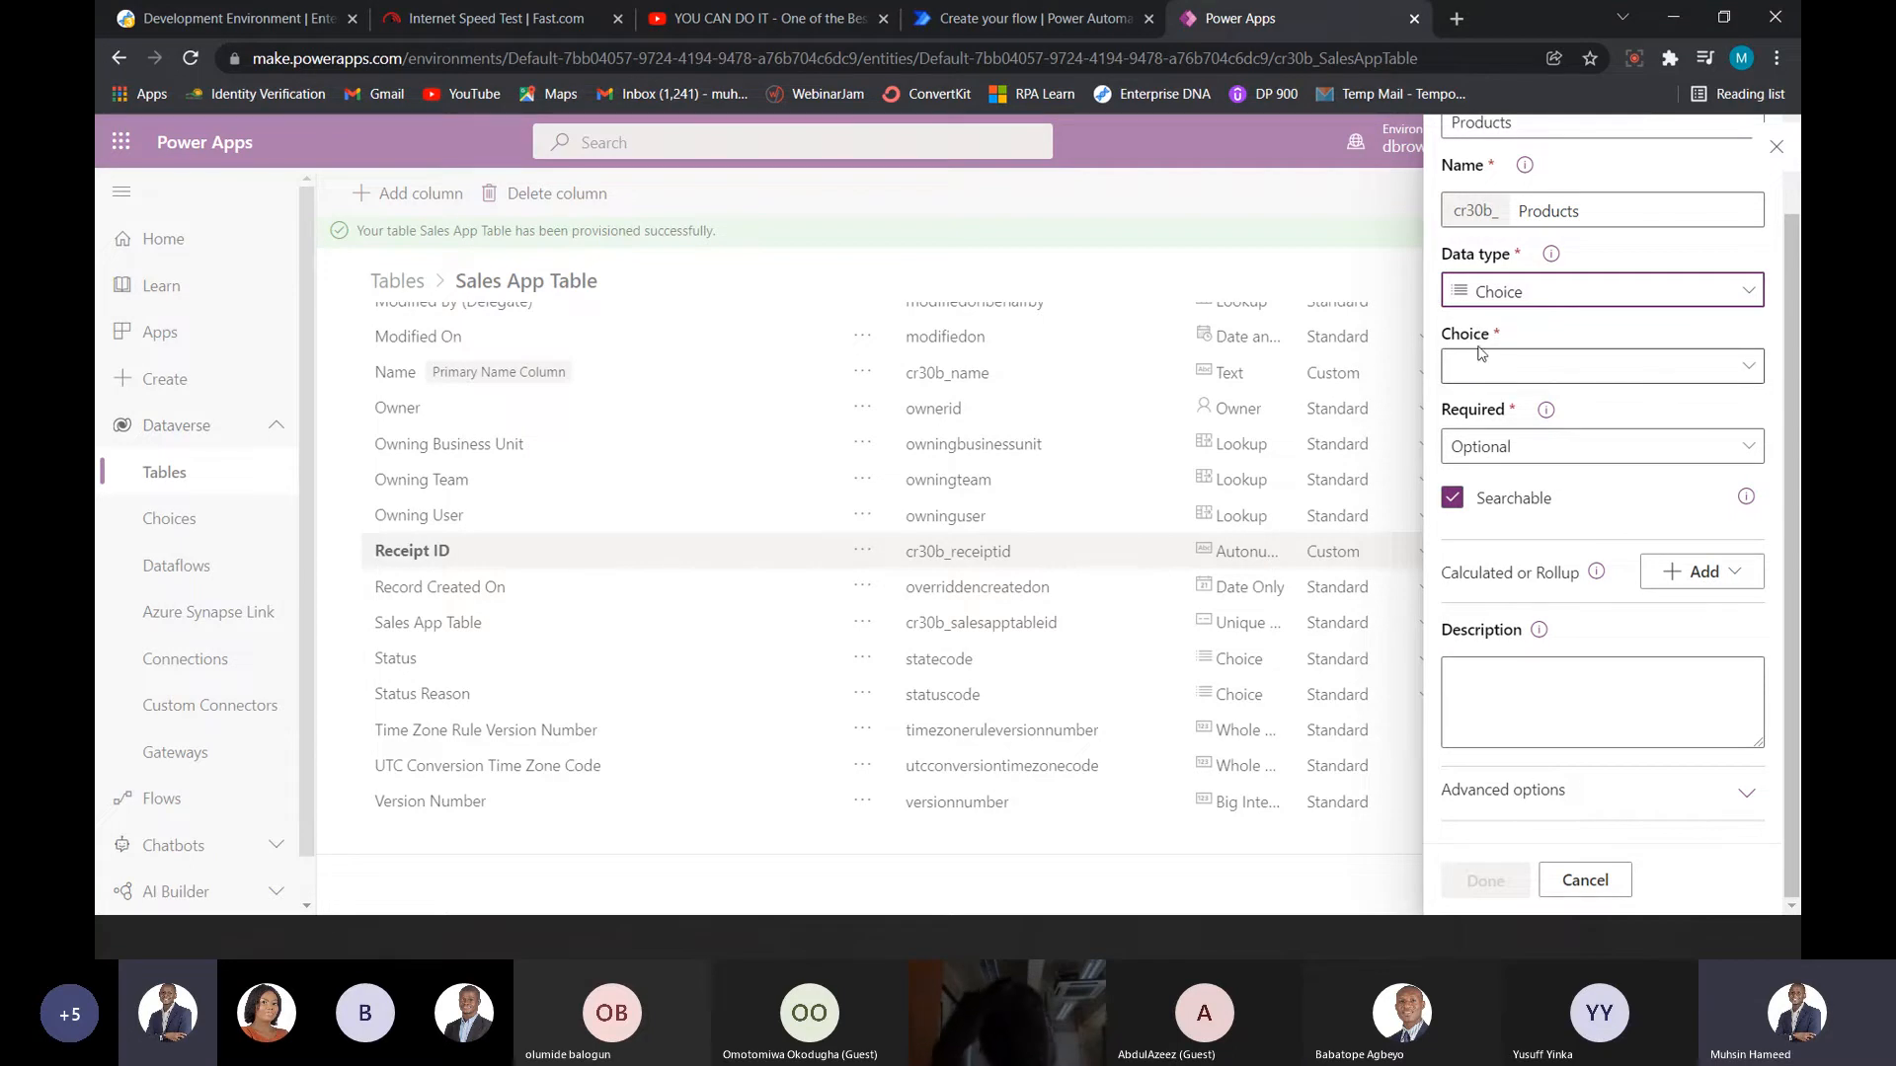
{"action": "left_click", "coordinate": [1750, 368]}
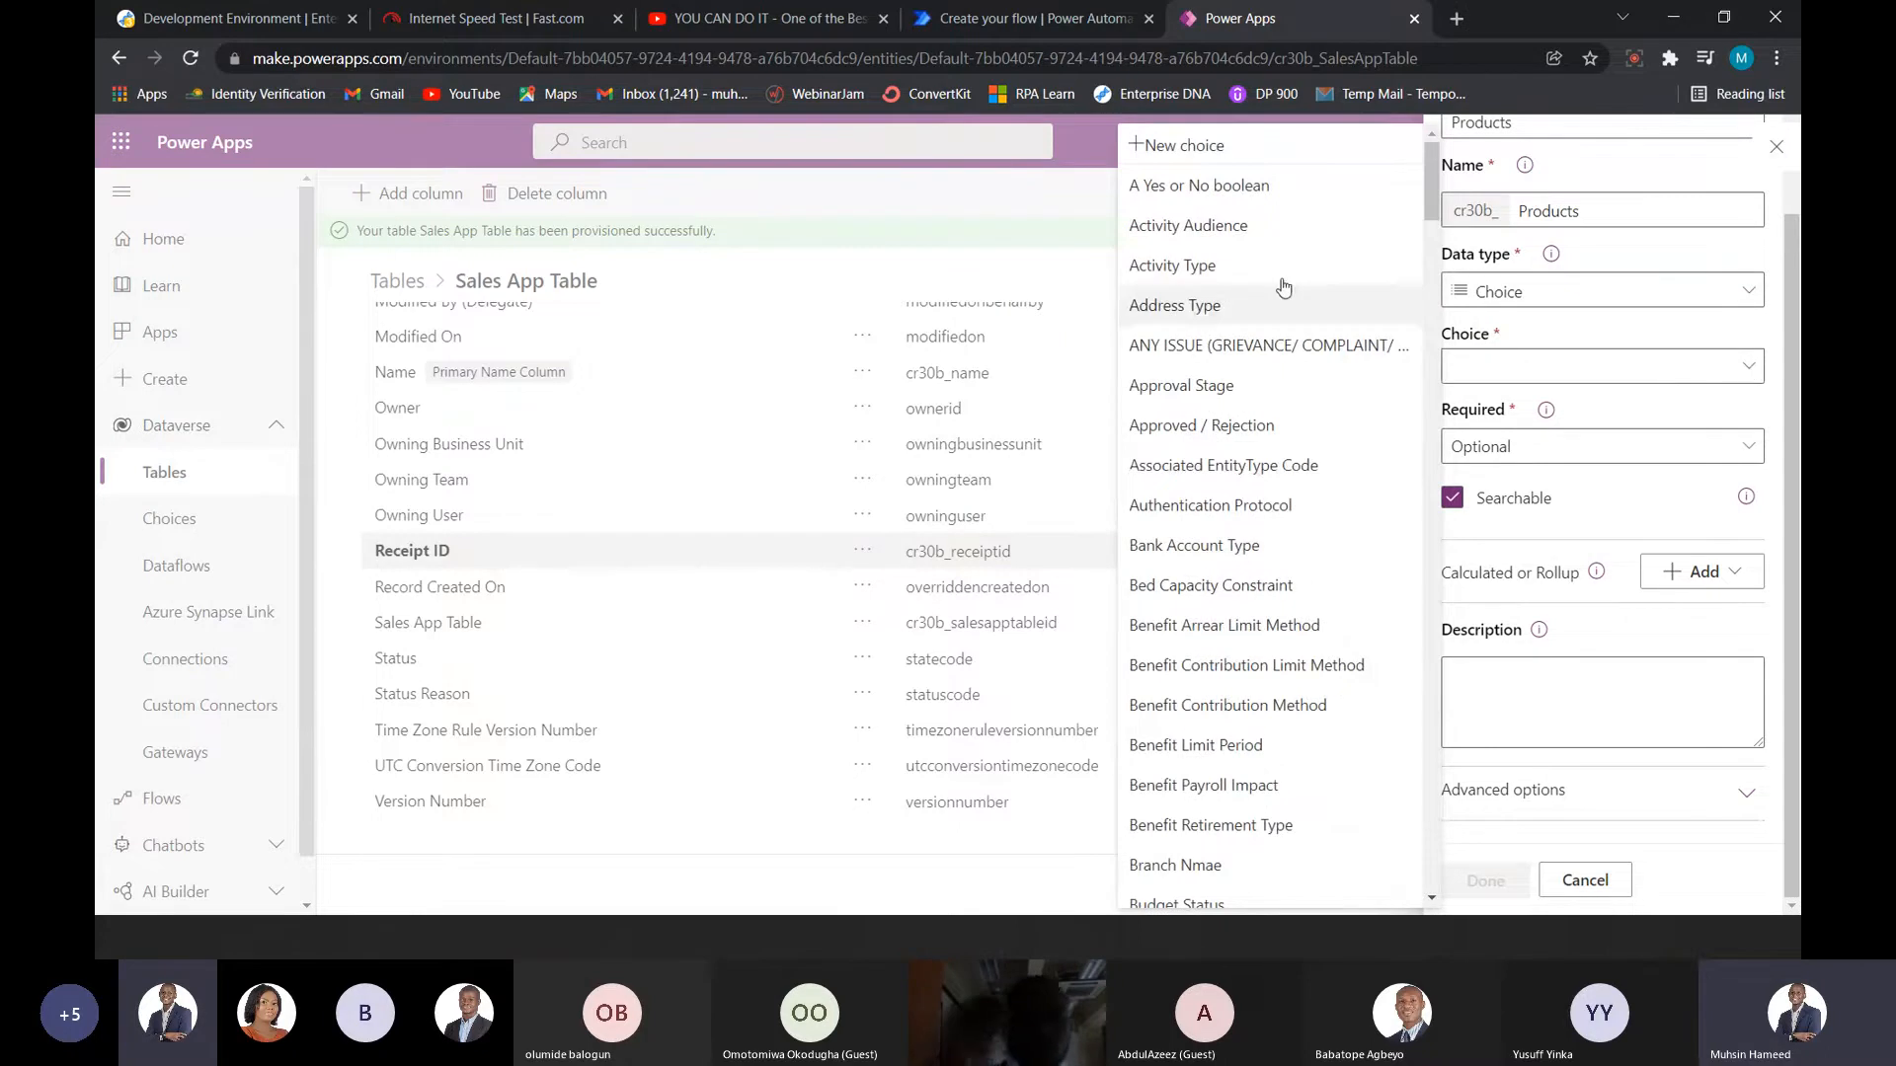
{"action": "scroll", "coordinate": [1273, 286], "scroll_direction": "down", "scroll_amount": 8}
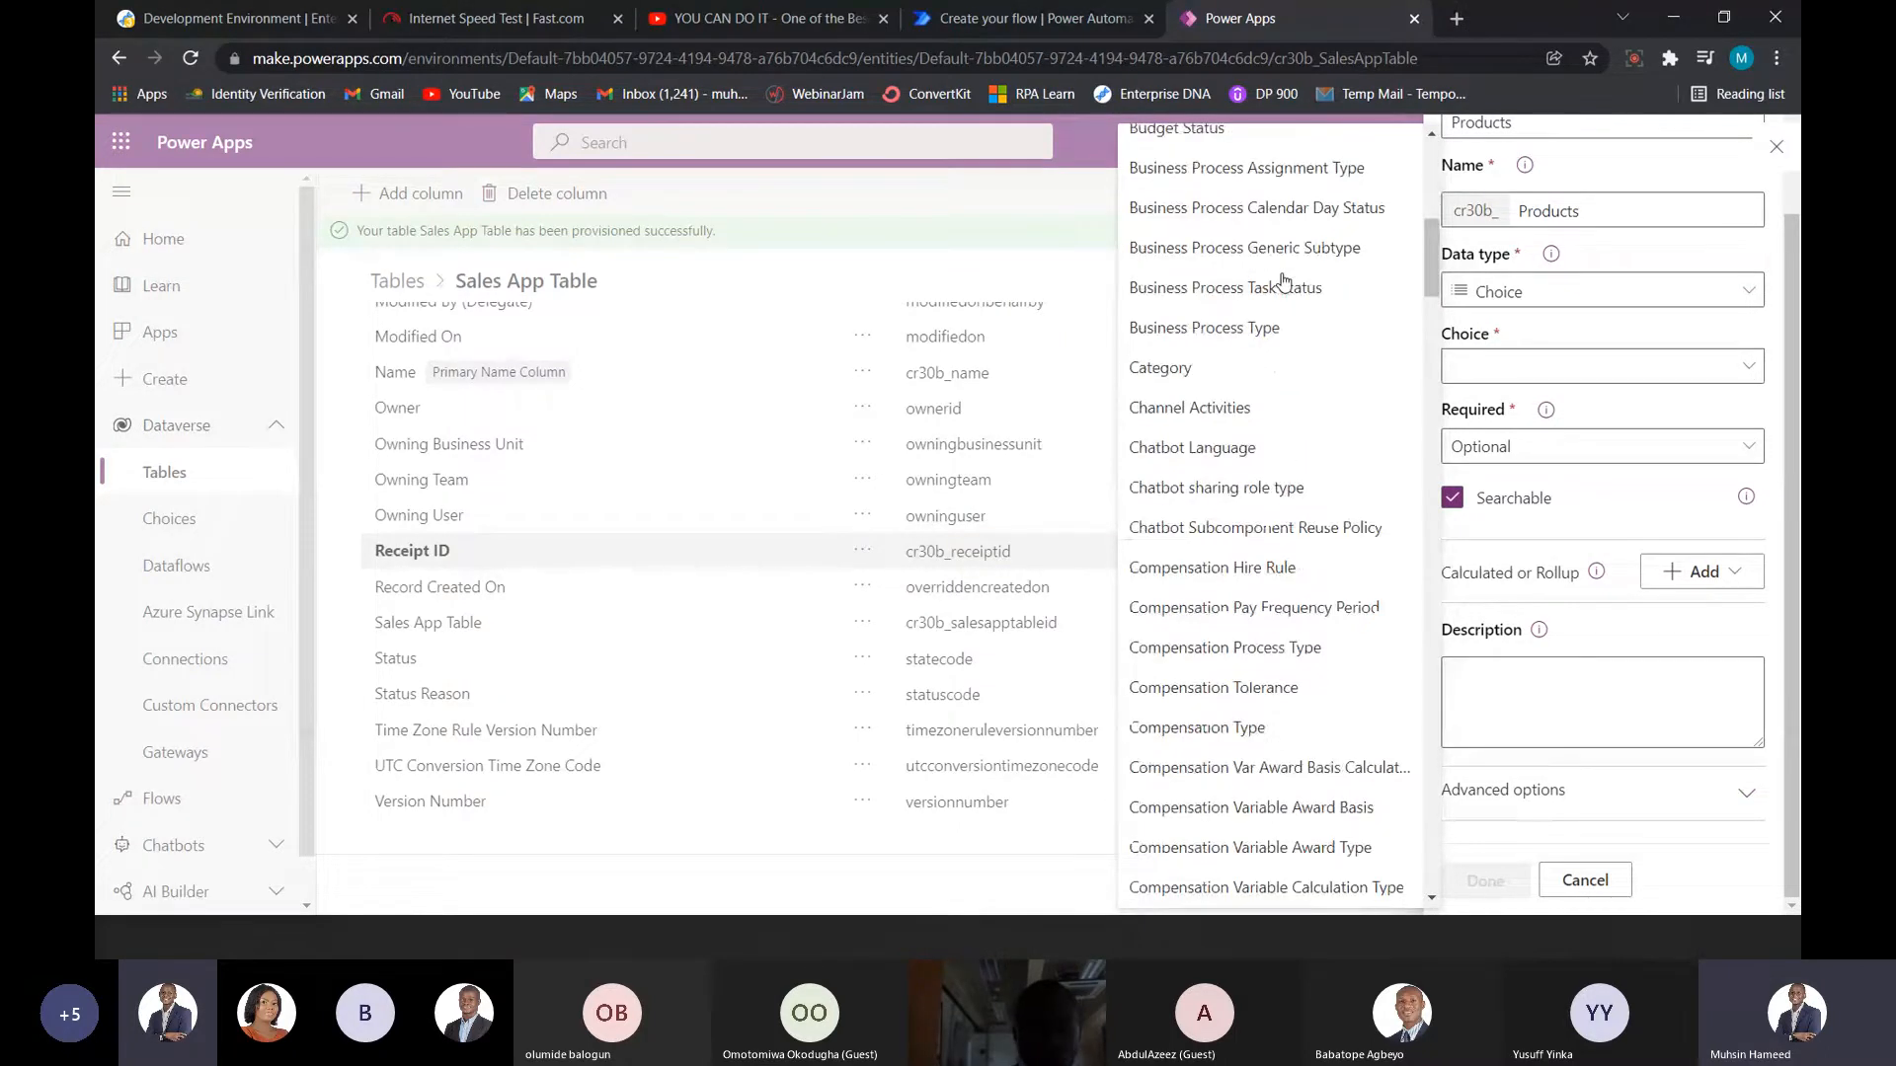
{"action": "scroll", "coordinate": [1284, 281], "scroll_direction": "down", "scroll_amount": 10}
{"action": "scroll", "coordinate": [1282, 283], "scroll_direction": "down", "scroll_amount": 8}
{"action": "scroll", "coordinate": [1283, 283], "scroll_direction": "up", "scroll_amount": 20}
{"action": "scroll", "coordinate": [1283, 282], "scroll_direction": "up", "scroll_amount": 6}
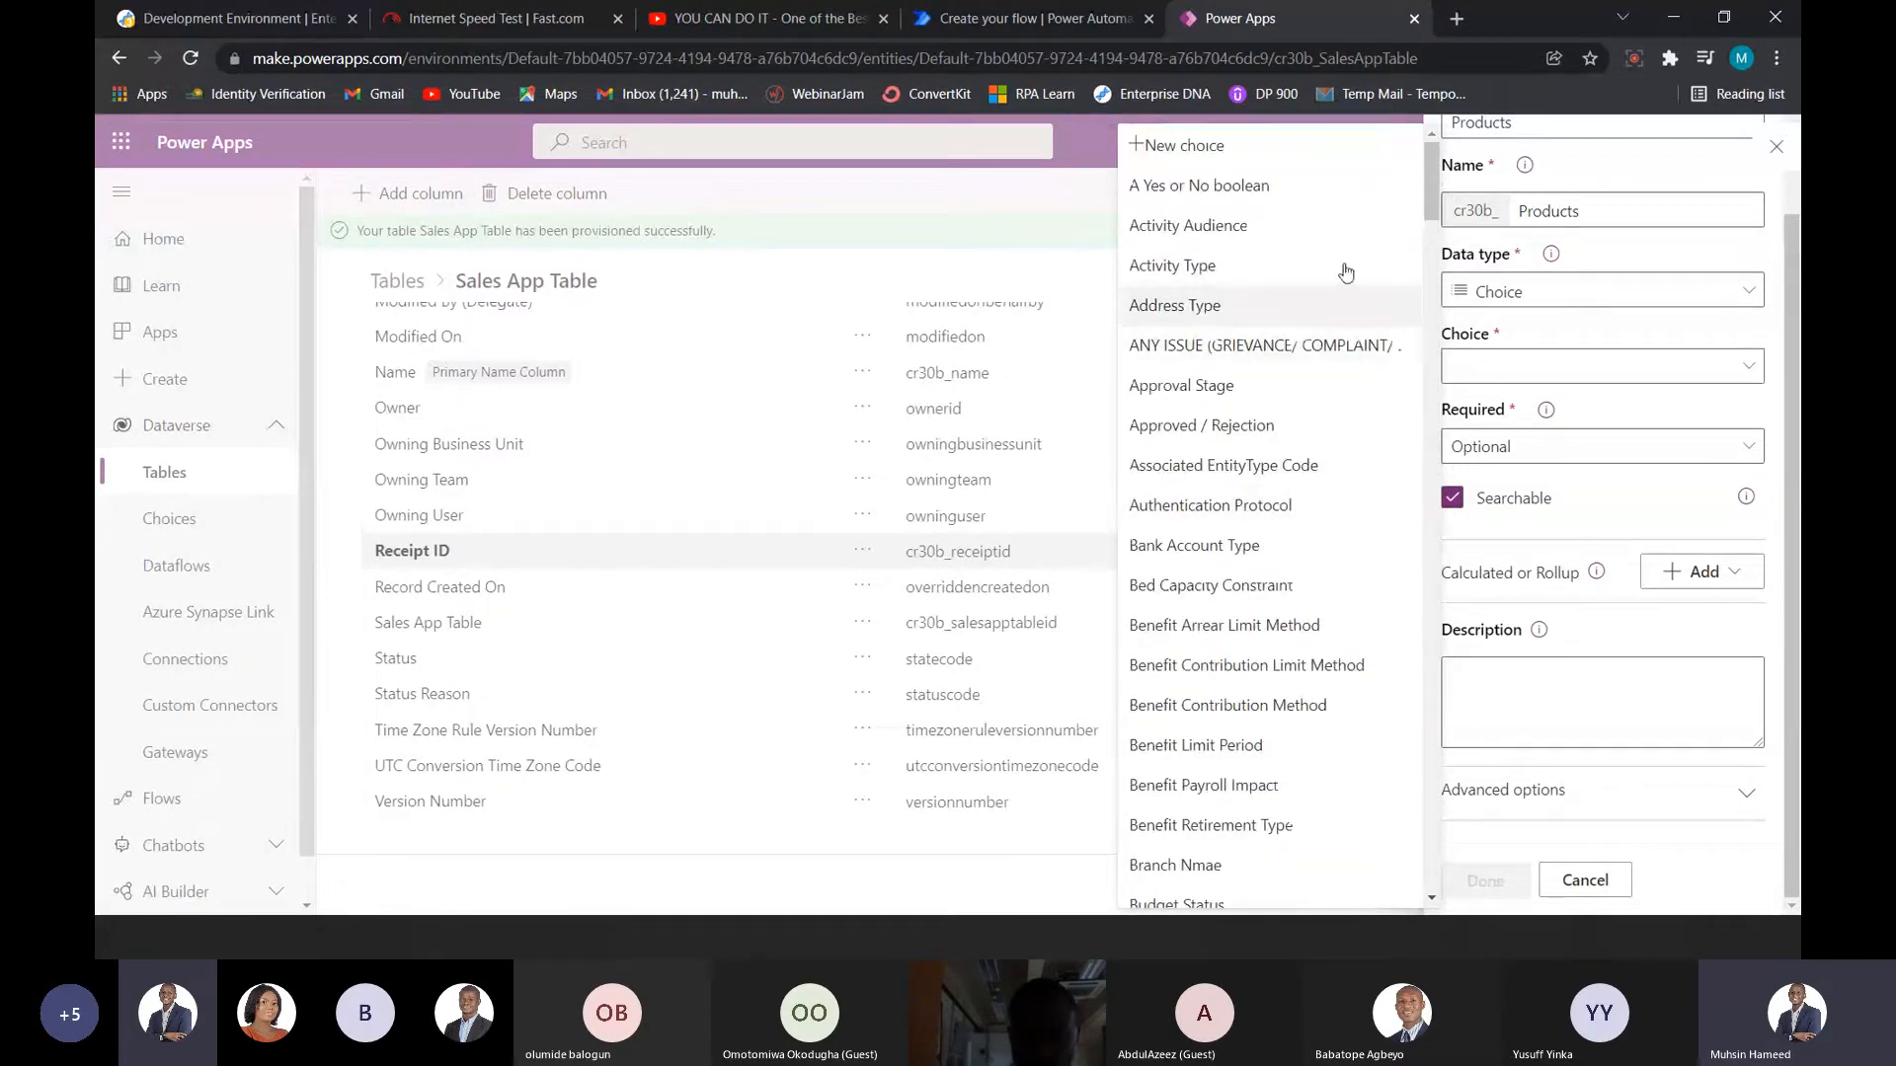
- Create a new choice for the Products column with the display name ProductsList
{"action": "left_click", "coordinate": [1198, 148]}
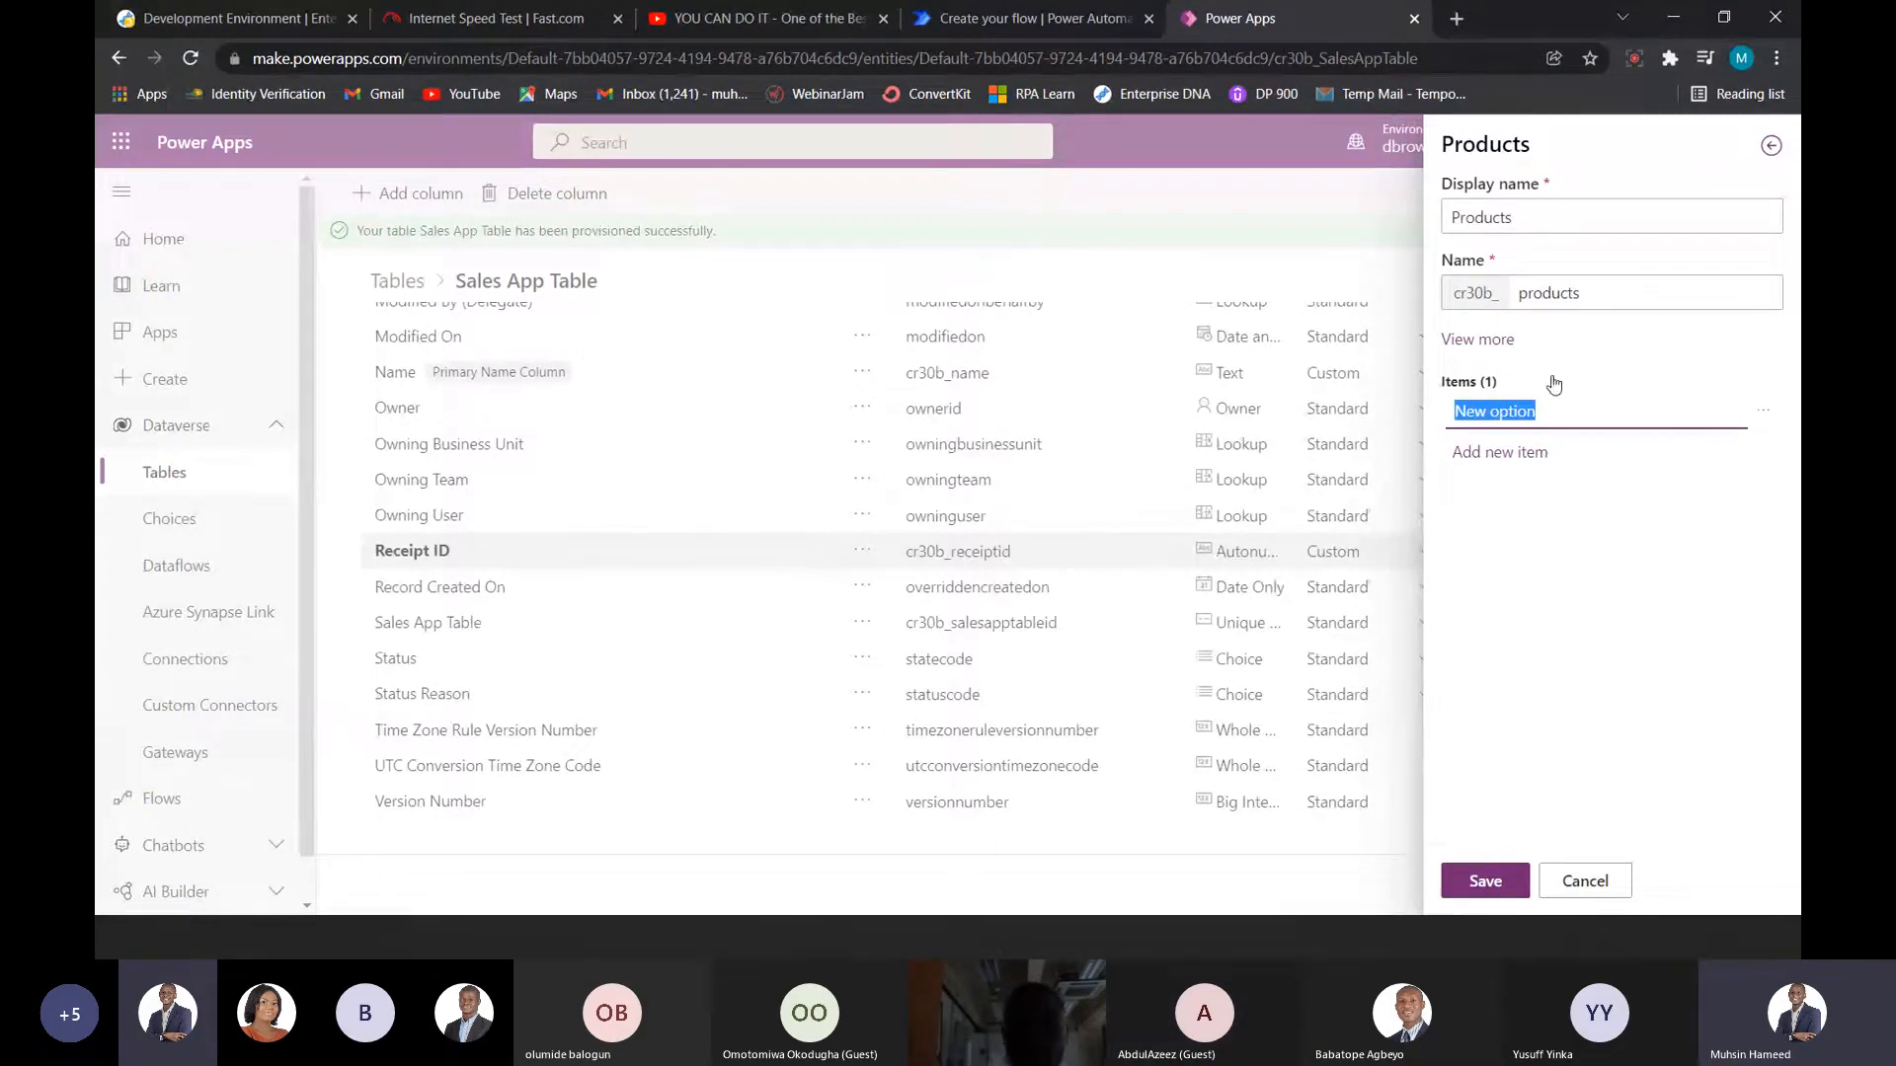
{"action": "left_click", "coordinate": [1553, 217]}
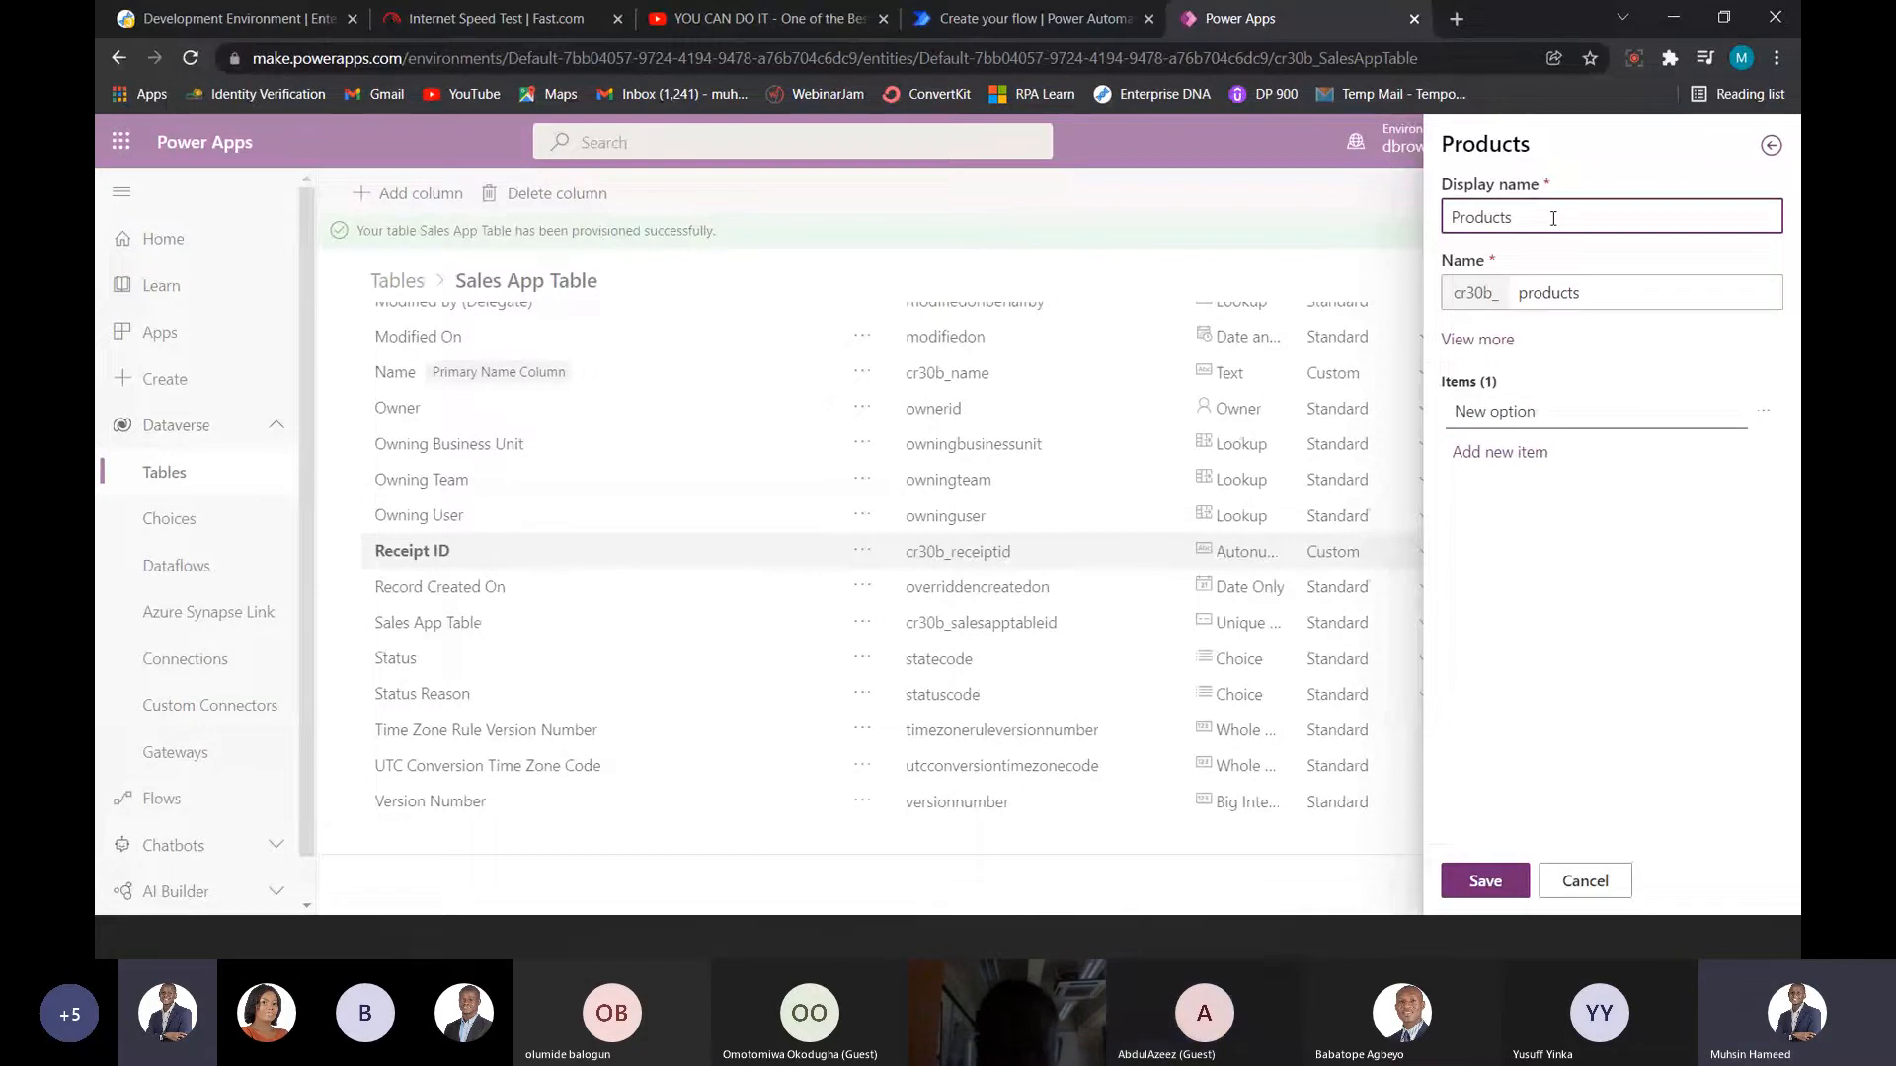
{"action": "type", "text": "List"}
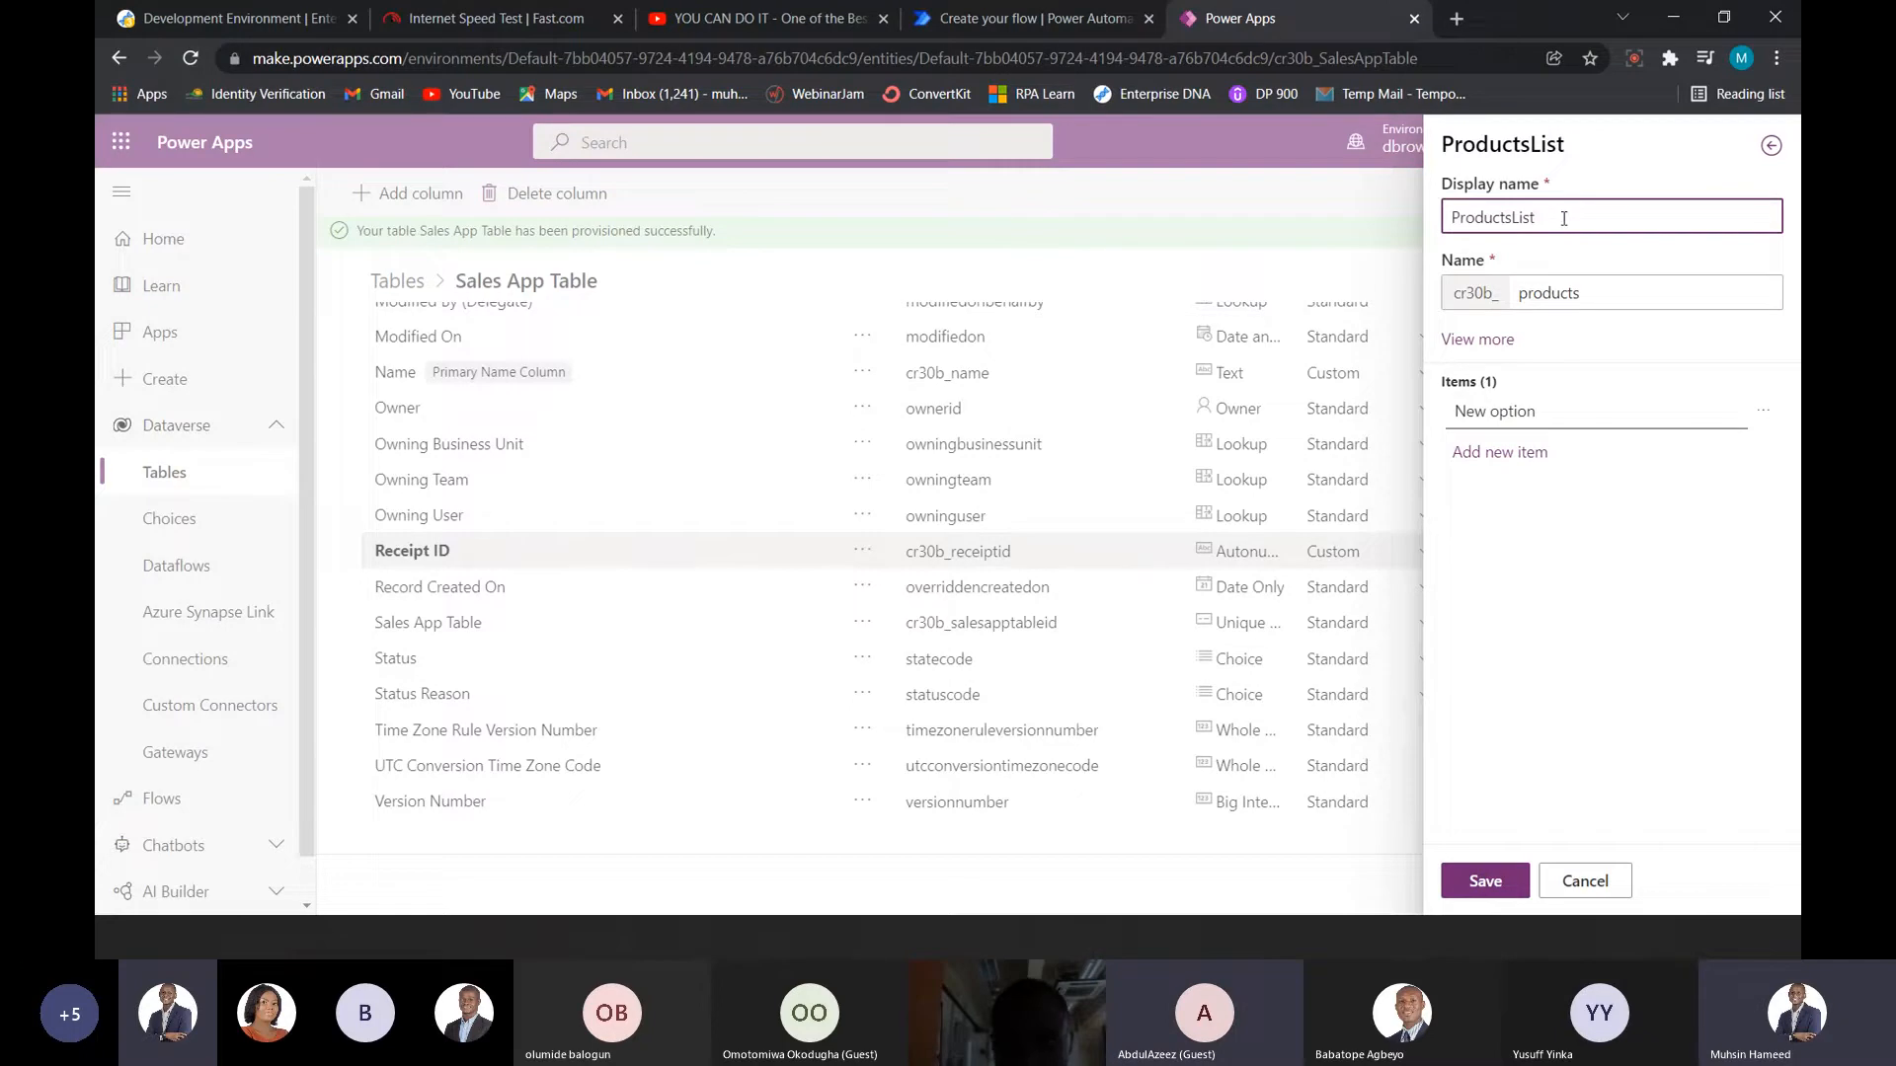
{"action": "left_click_drag", "start_coordinate": [1563, 218], "coordinate": [1470, 230]}
{"action": "left_click", "coordinate": [1521, 244]}
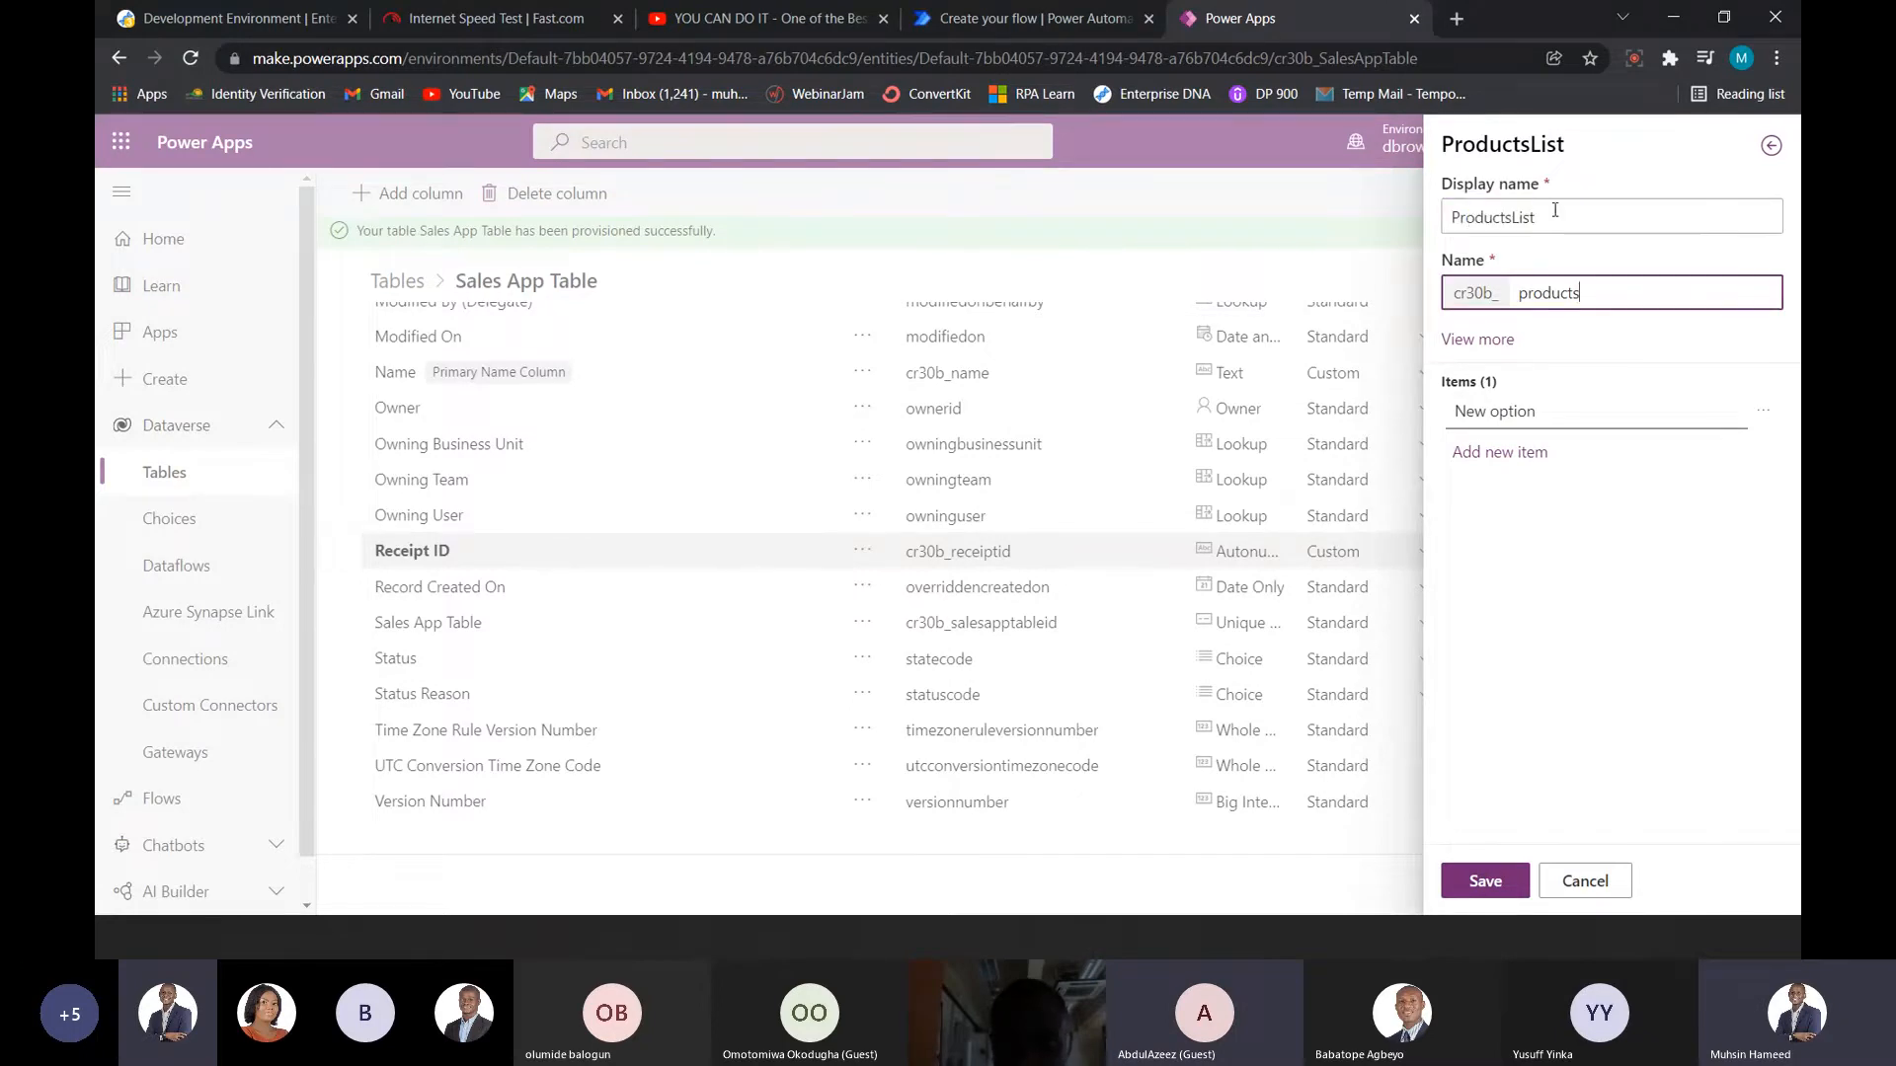
{"action": "left_click", "coordinate": [1556, 219]}
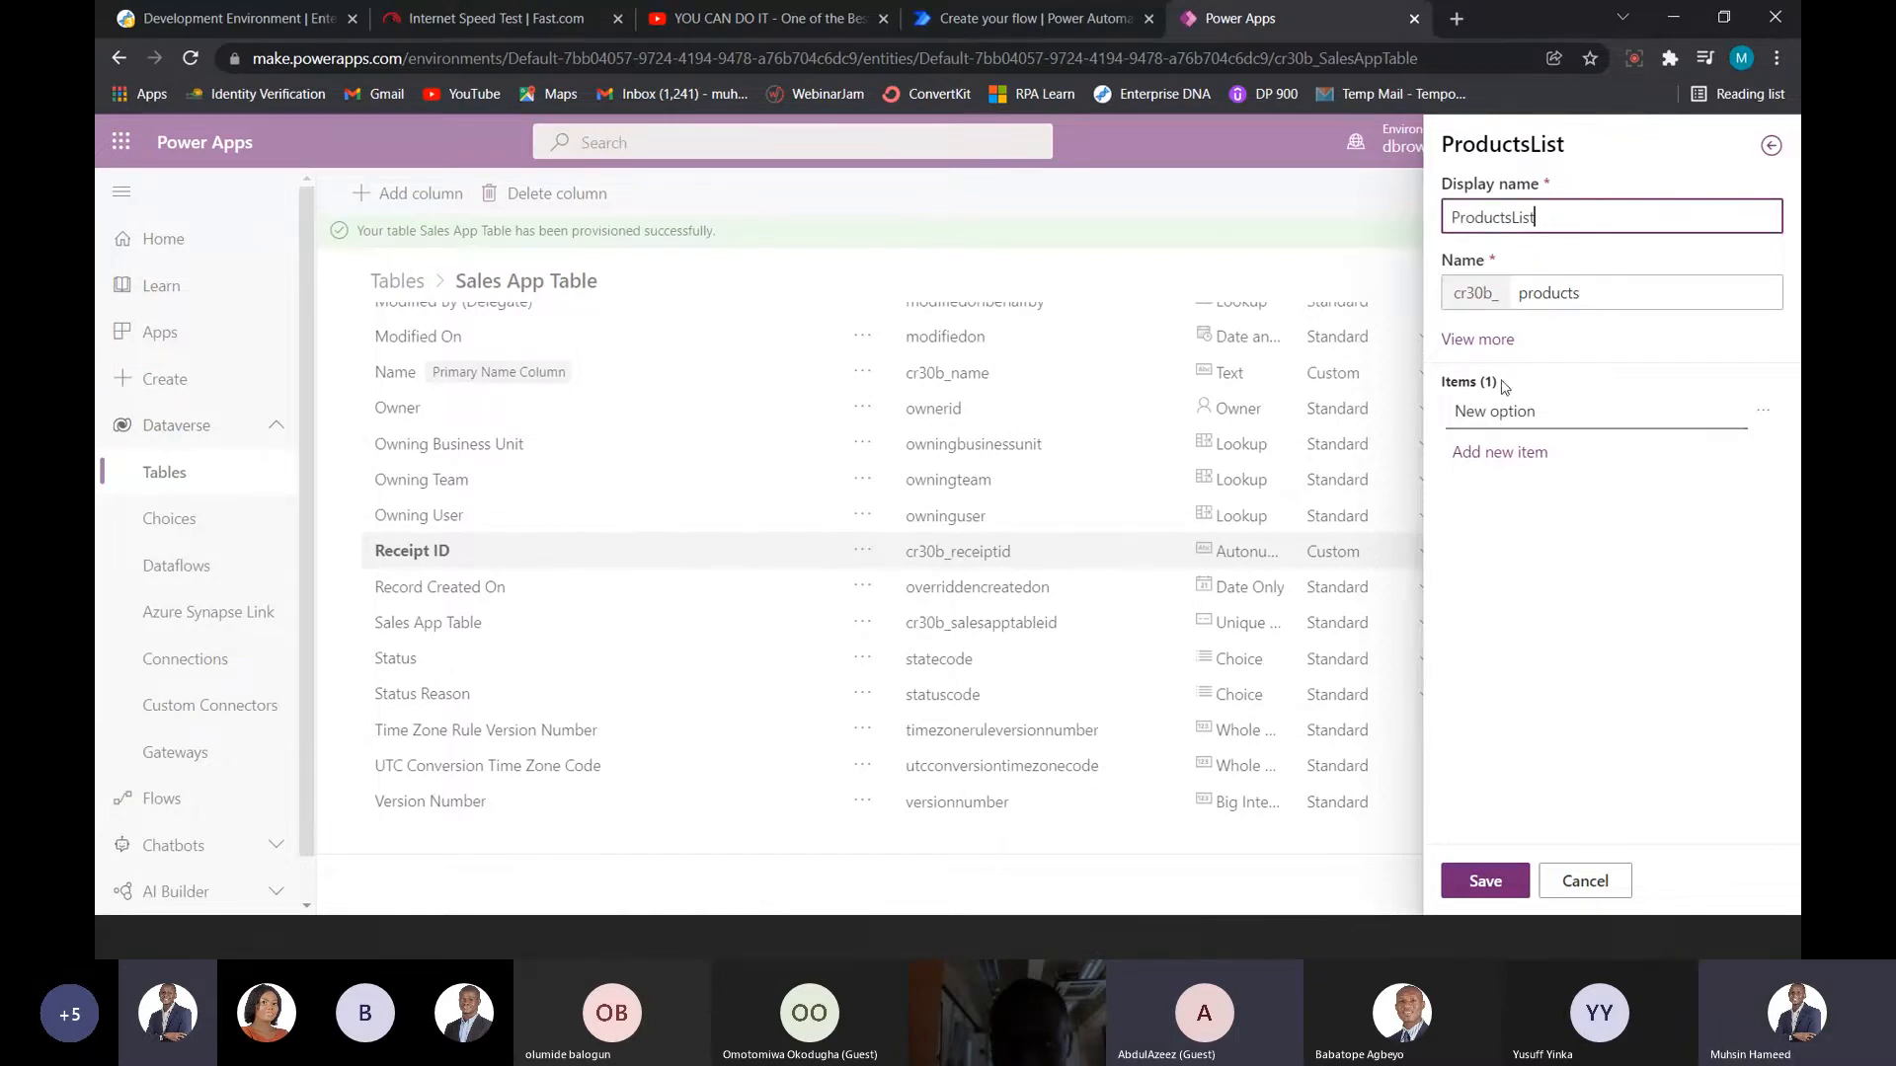
- Enter Bags and Car as the first two items of the ProductsList choice
{"action": "left_click", "coordinate": [1567, 418]}
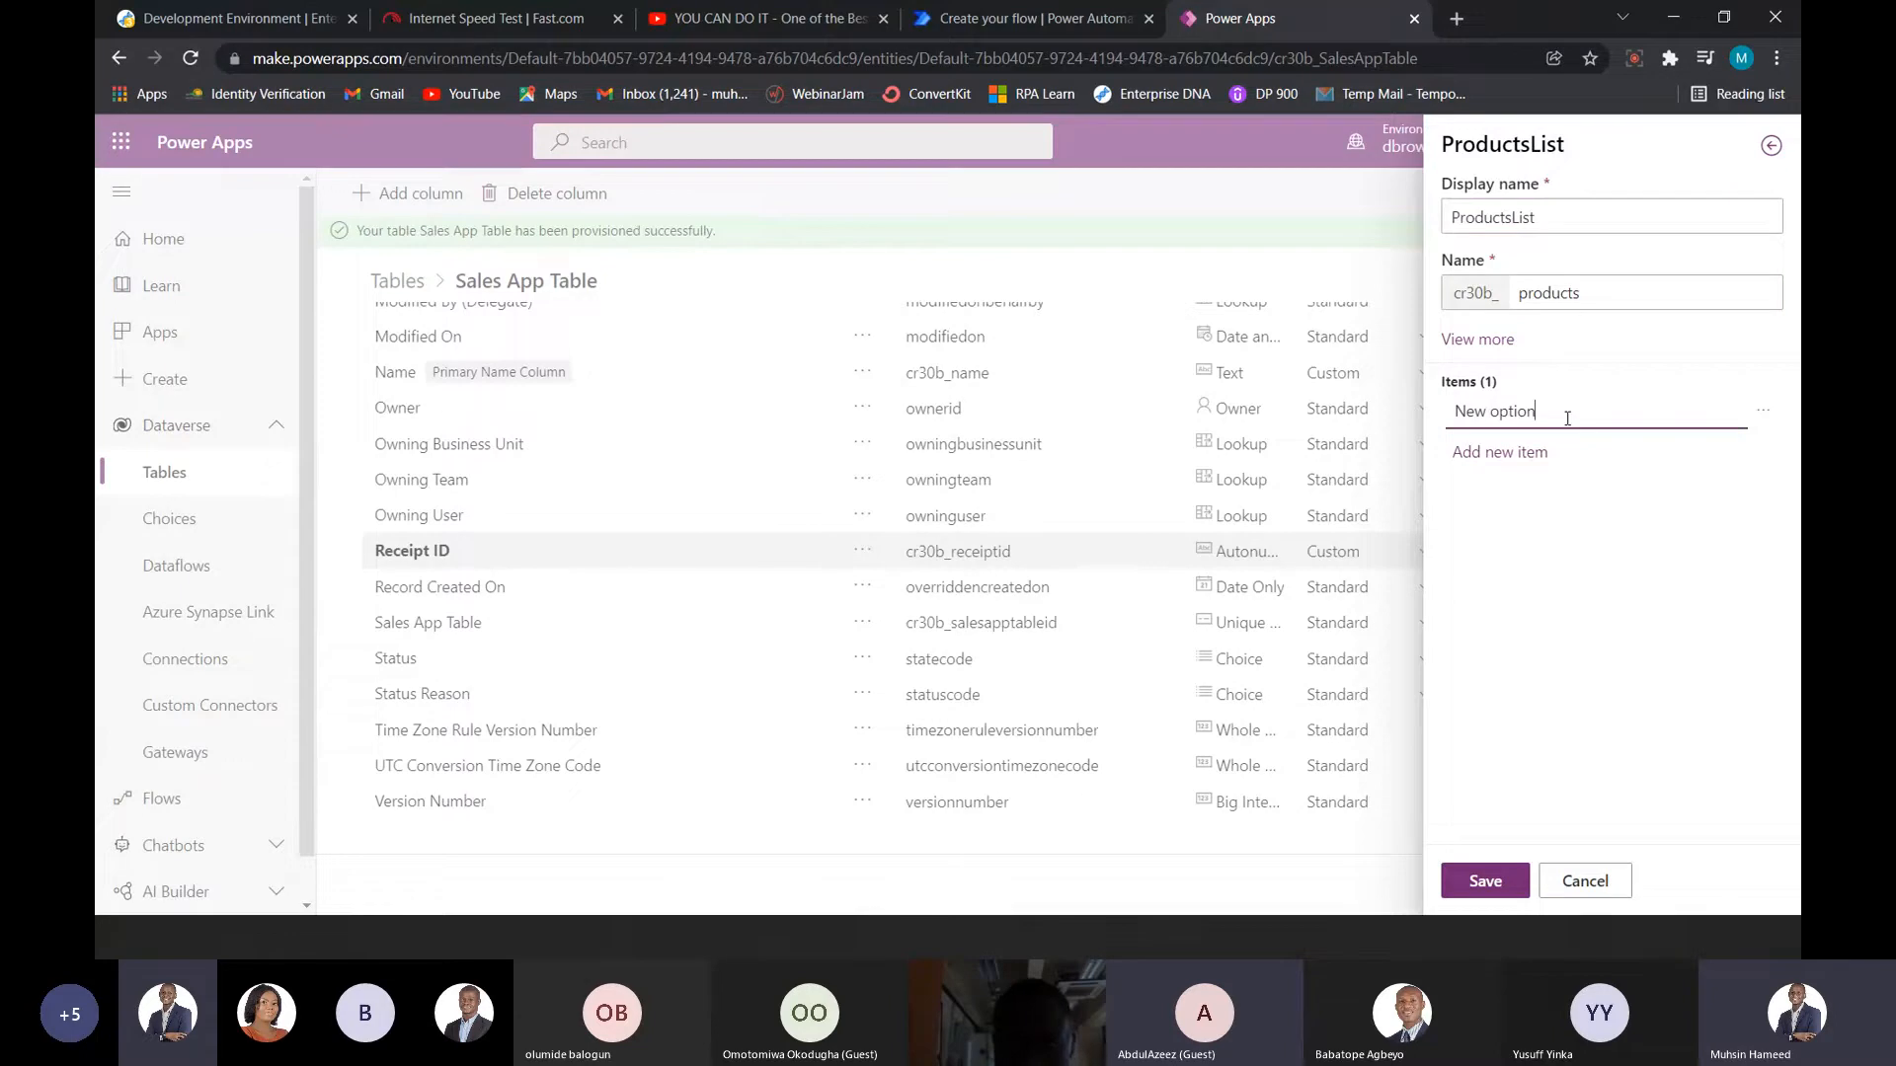
{"action": "left_click_drag", "start_coordinate": [1567, 417], "coordinate": [1458, 417]}
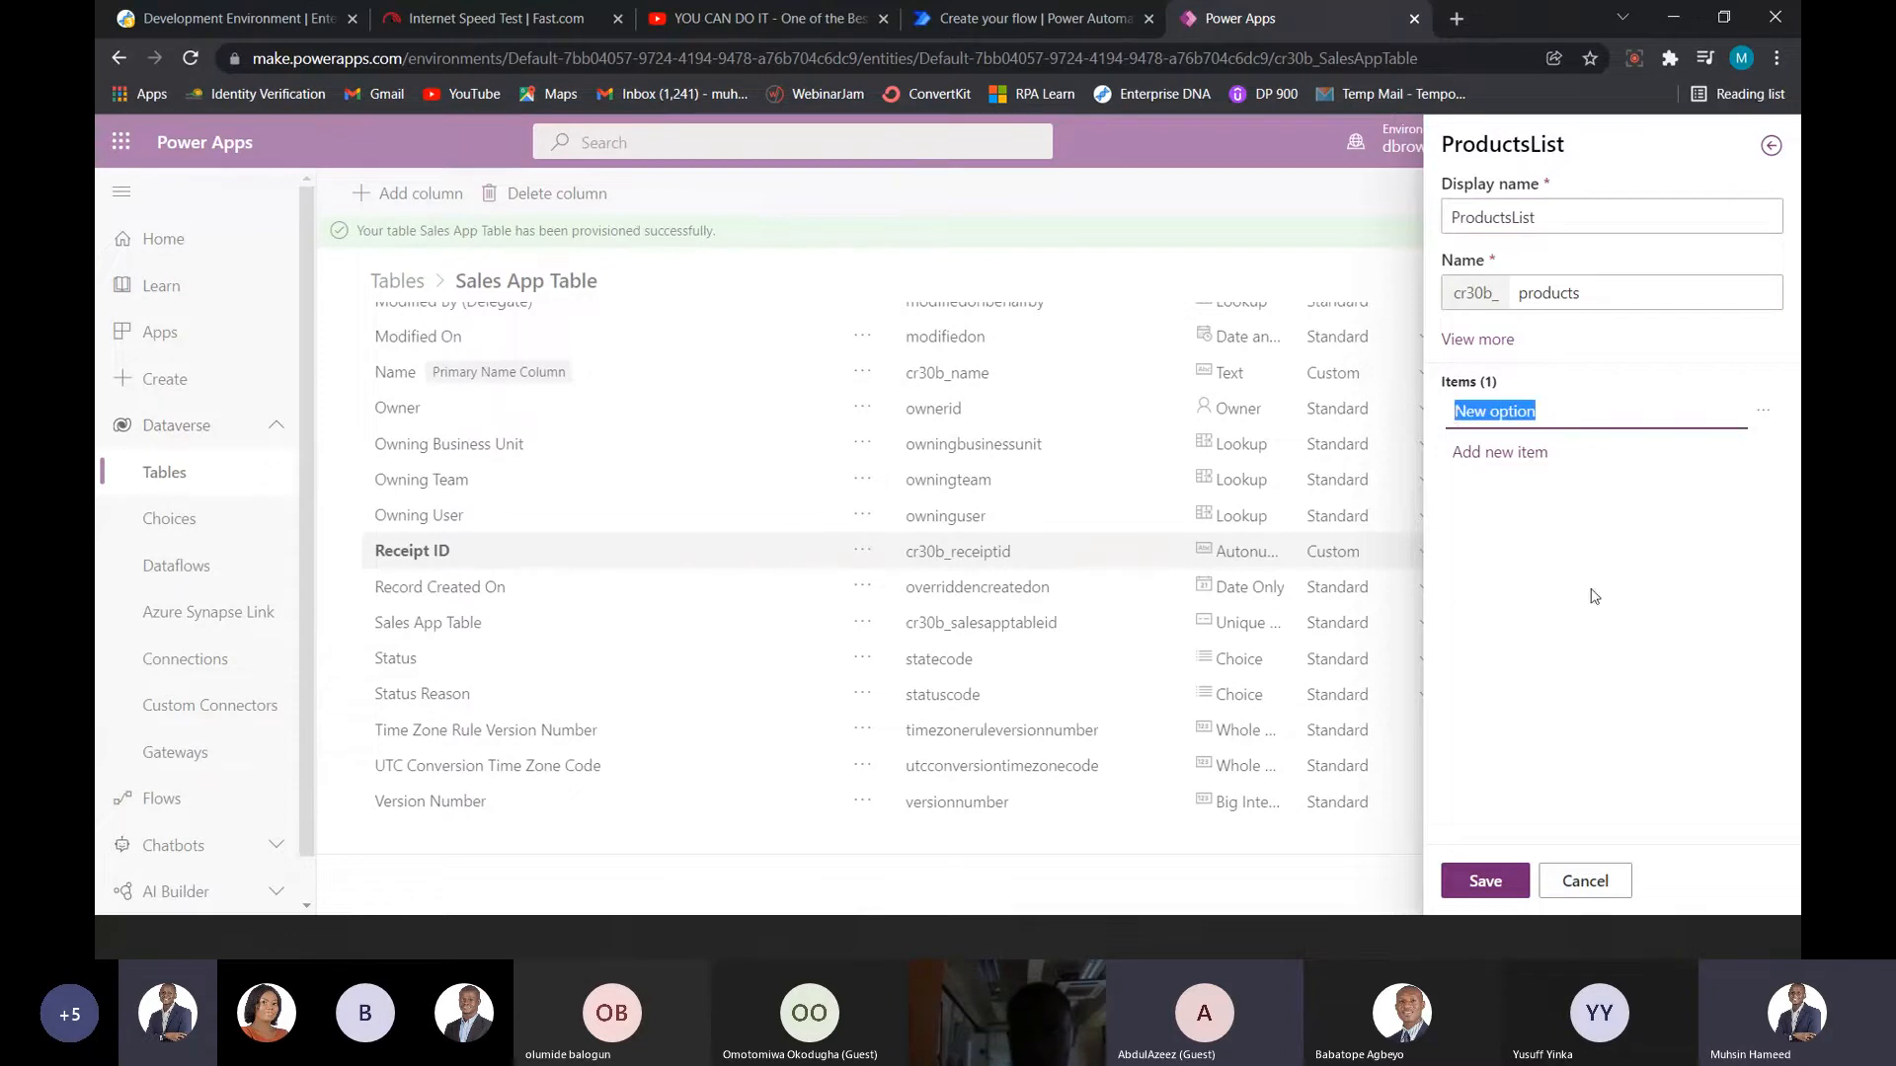
{"action": "type", "text": "Bags"}
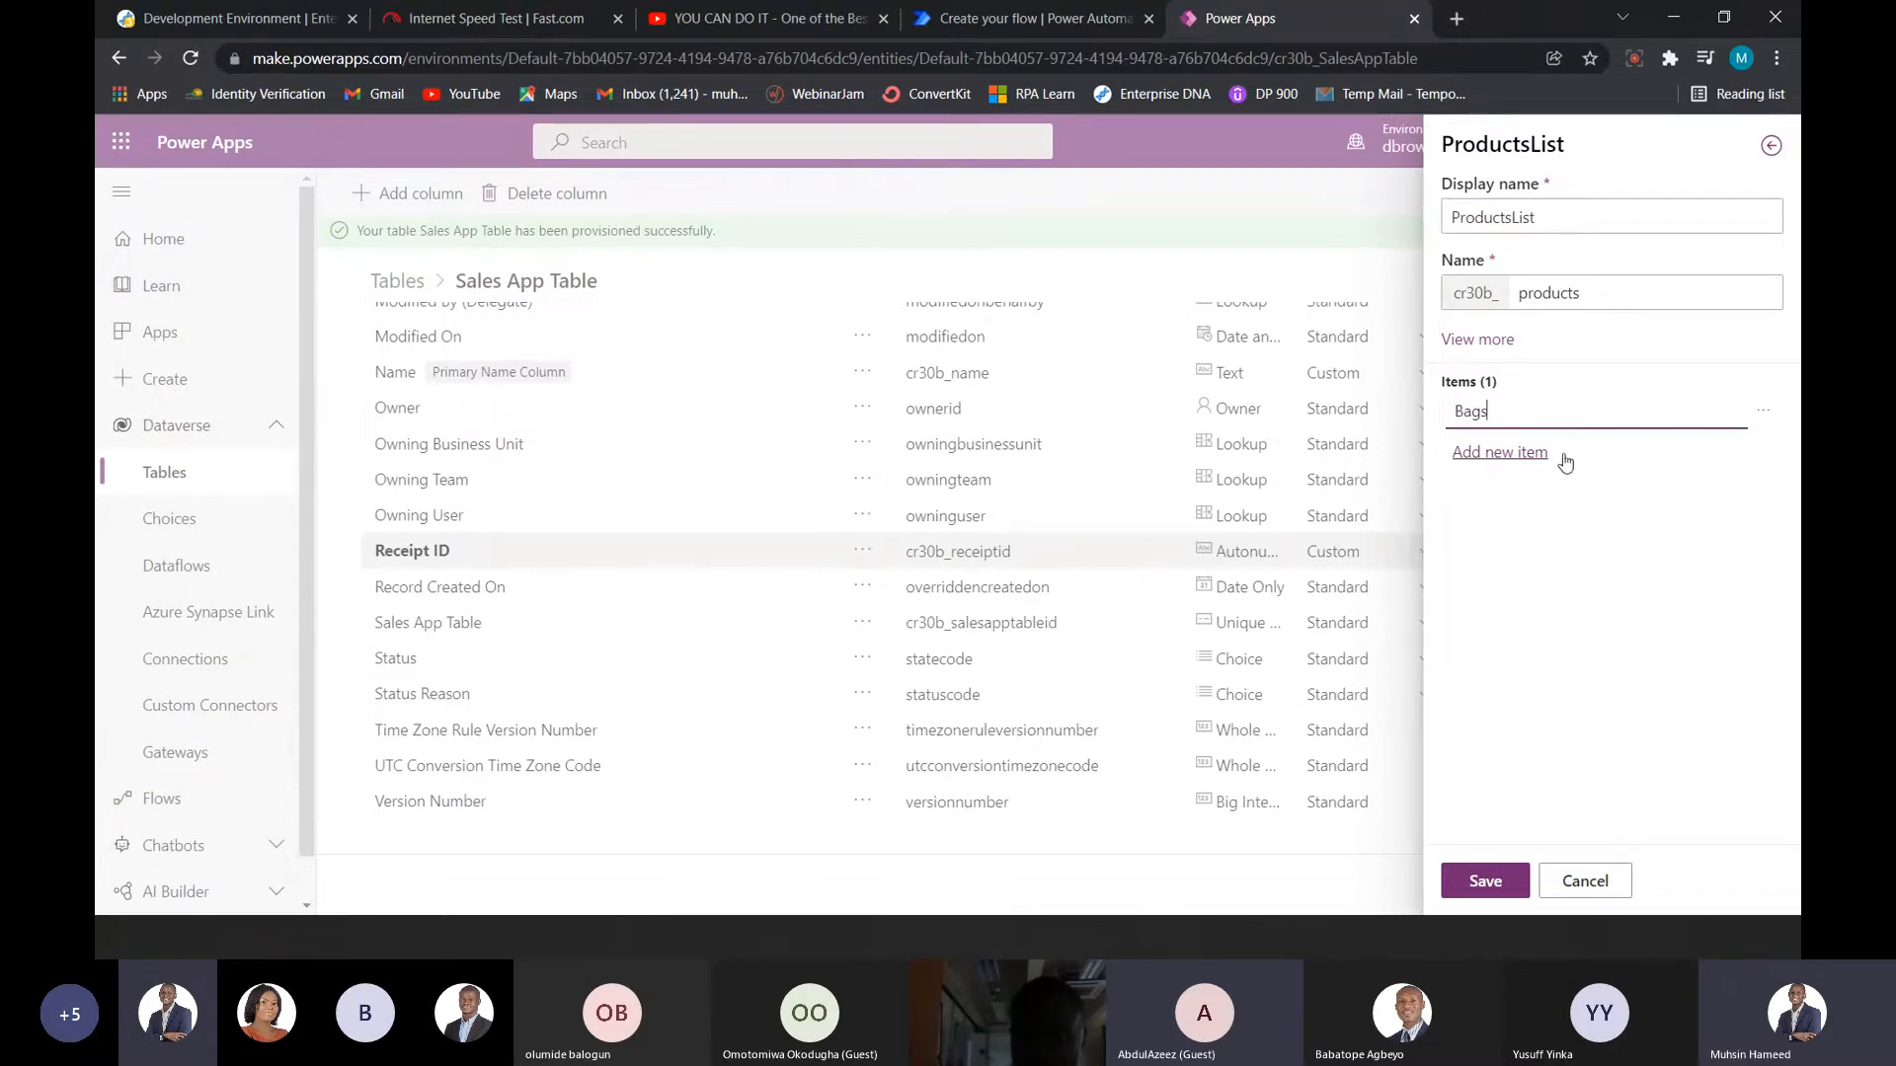
{"action": "left_click", "coordinate": [1516, 456]}
{"action": "left_click_drag", "start_coordinate": [1559, 459], "coordinate": [1443, 462]}
{"action": "type", "text": "Car"}
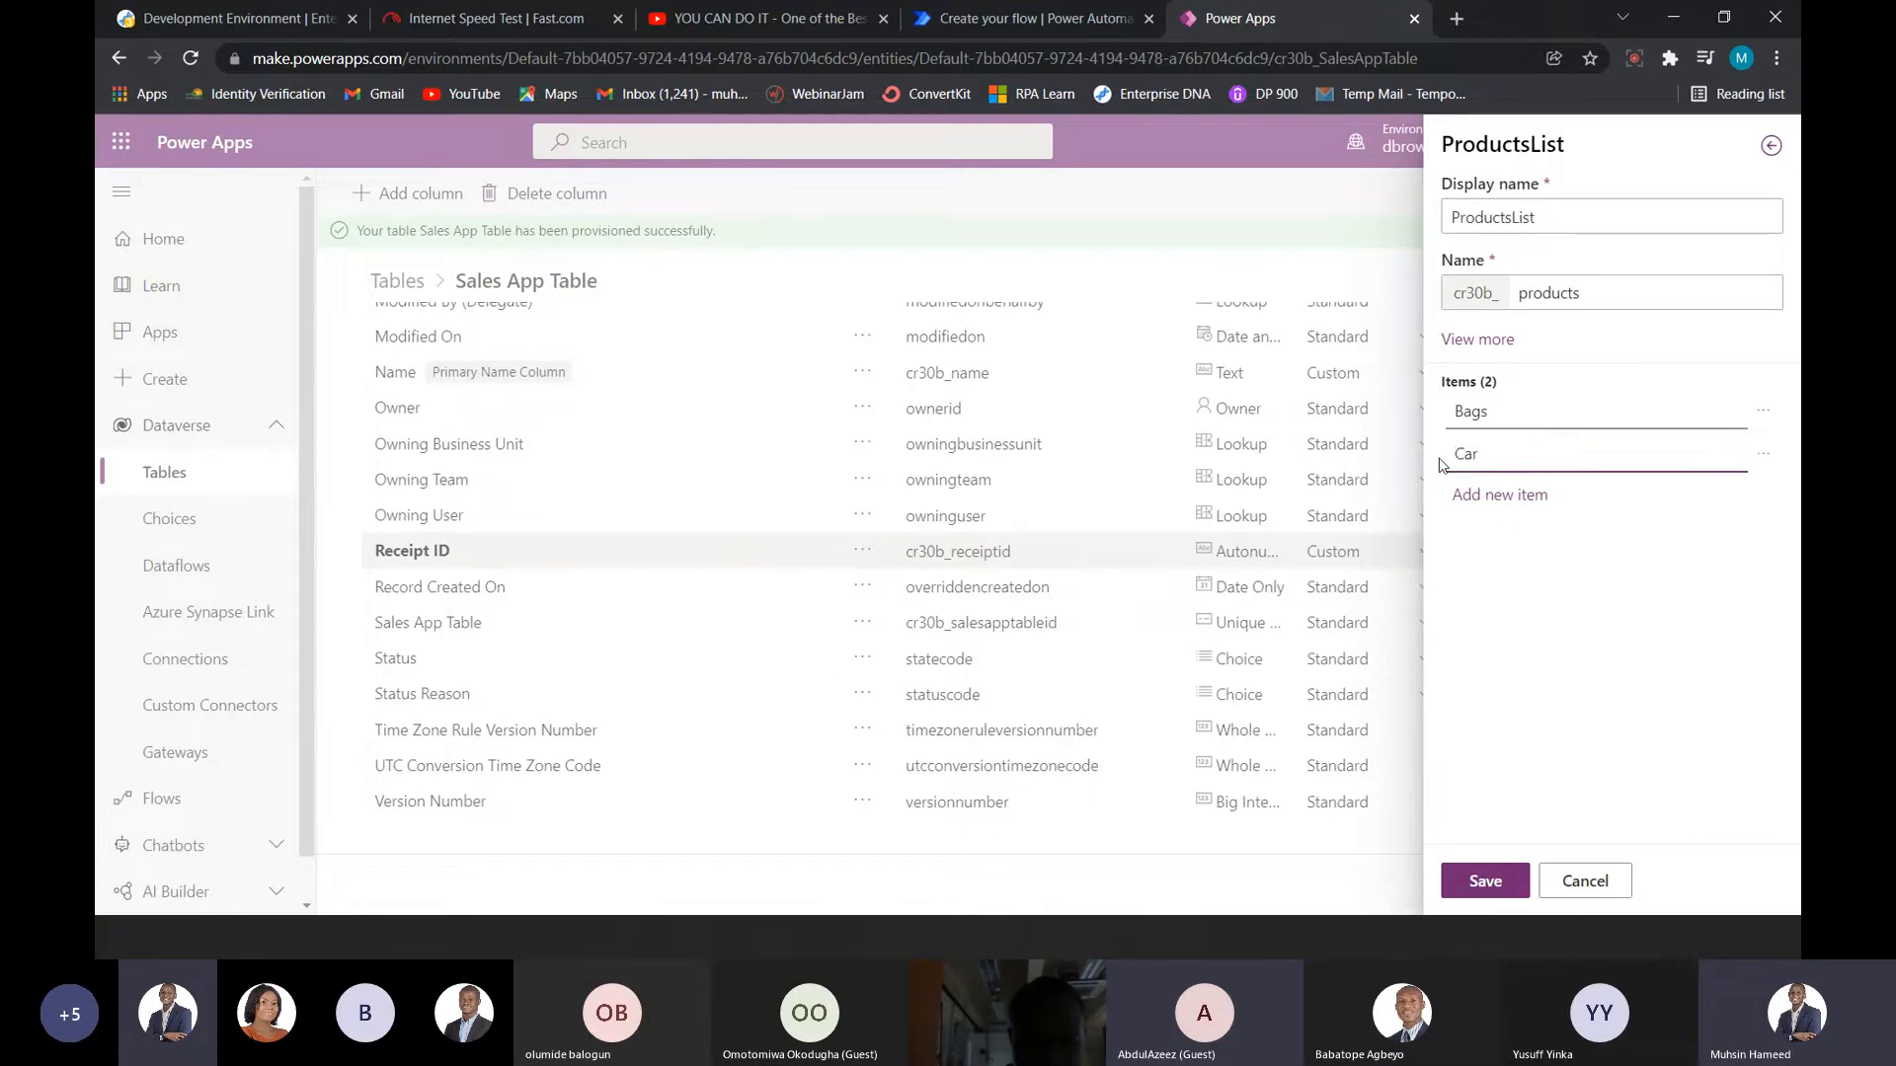
- Add Mobile Phone as the third item of the ProductsList choice and save the choice
{"action": "left_click", "coordinate": [1508, 496]}
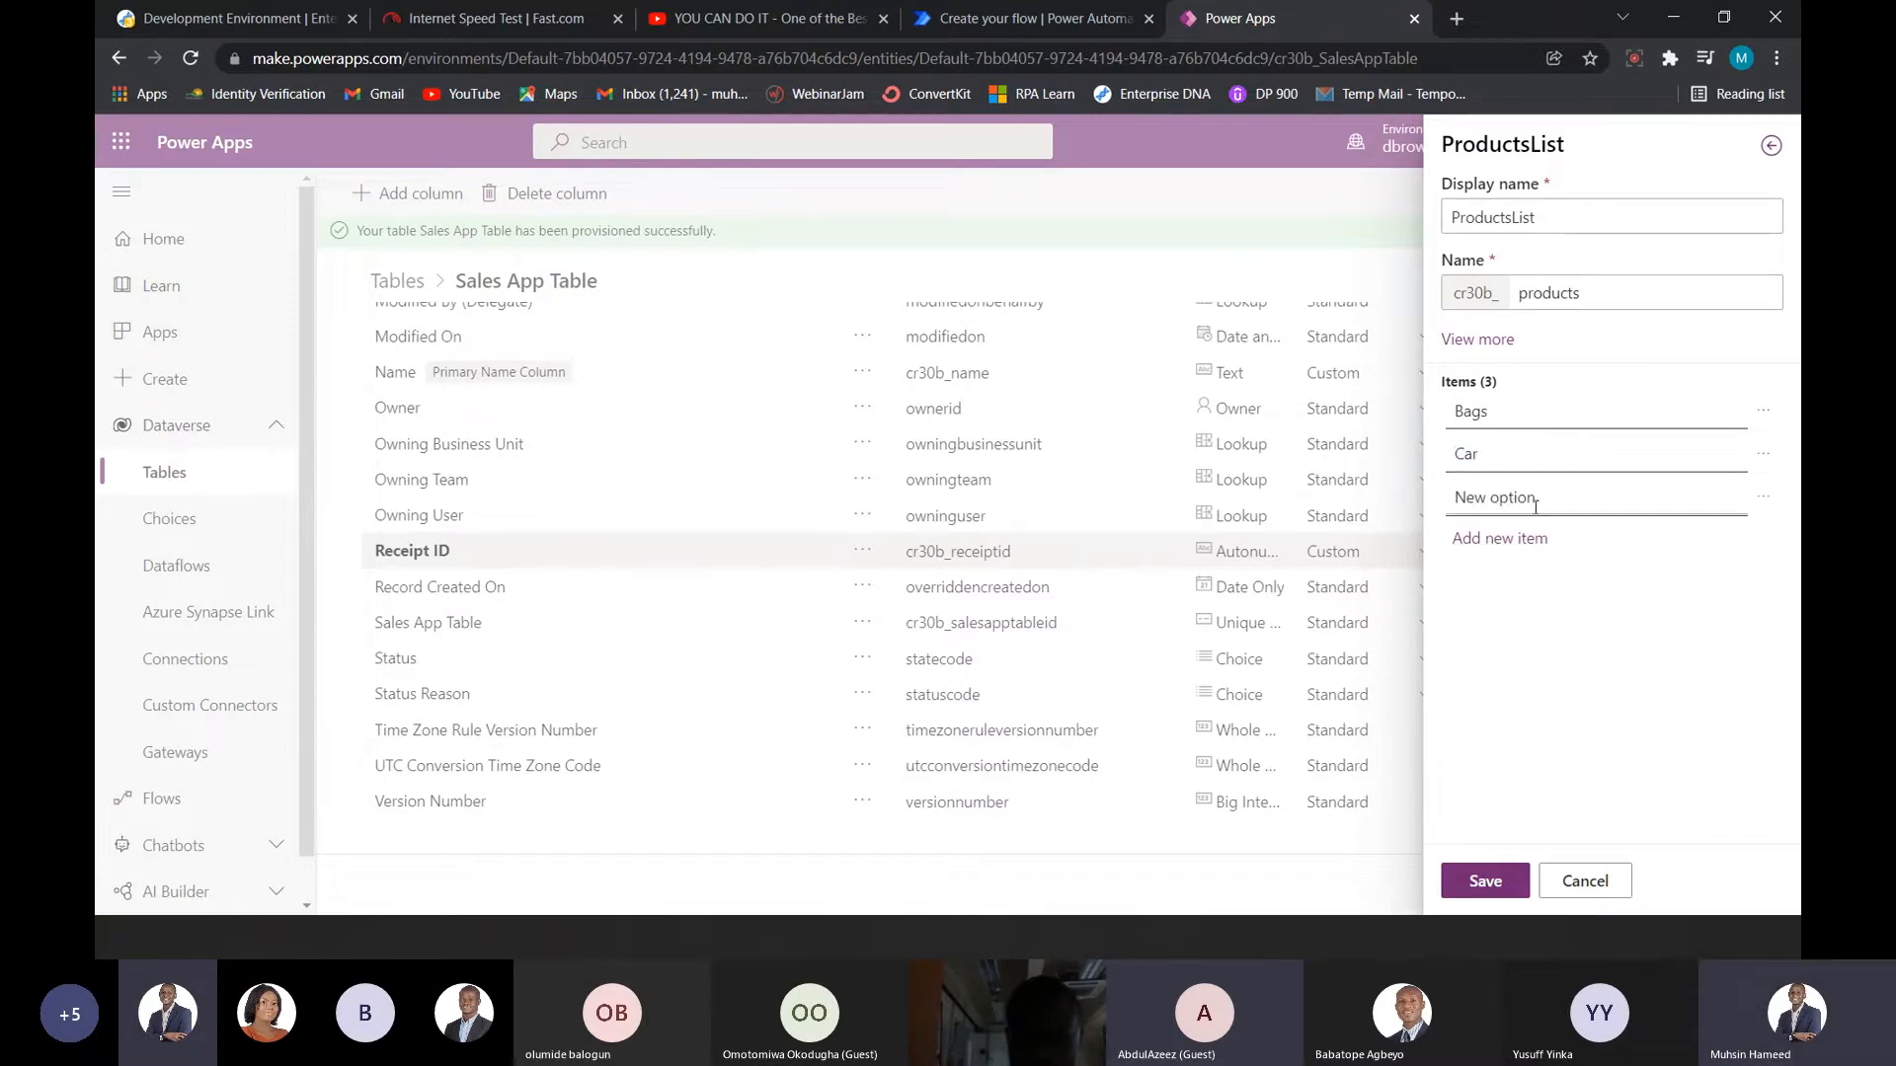
{"action": "left_click_drag", "start_coordinate": [1537, 502], "coordinate": [1442, 497]}
{"action": "type", "text": "NM"}
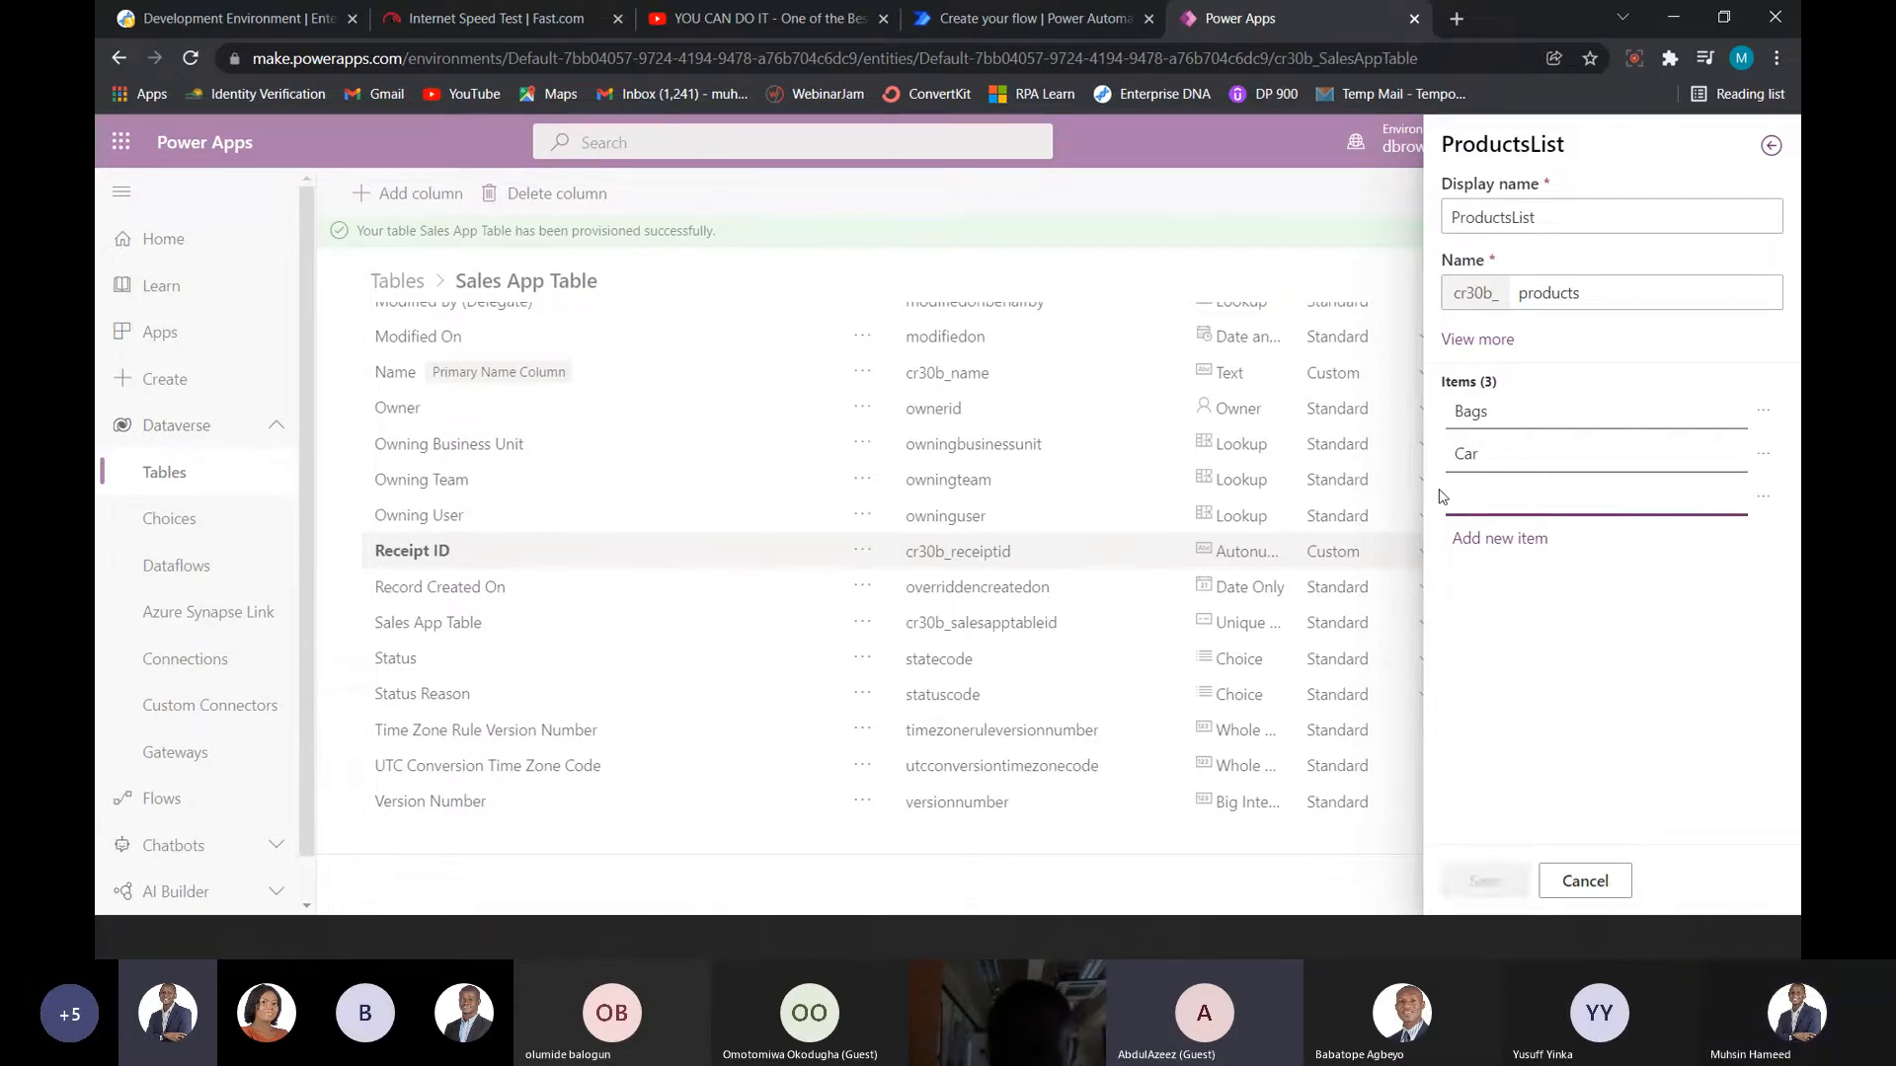
{"action": "key", "text": "BackSpace"}
{"action": "key", "text": "BackSpace"}
{"action": "type", "text": "Mobile"}
{"action": "key", "text": "BackSpace"}
{"action": "key", "text": "BackSpace"}
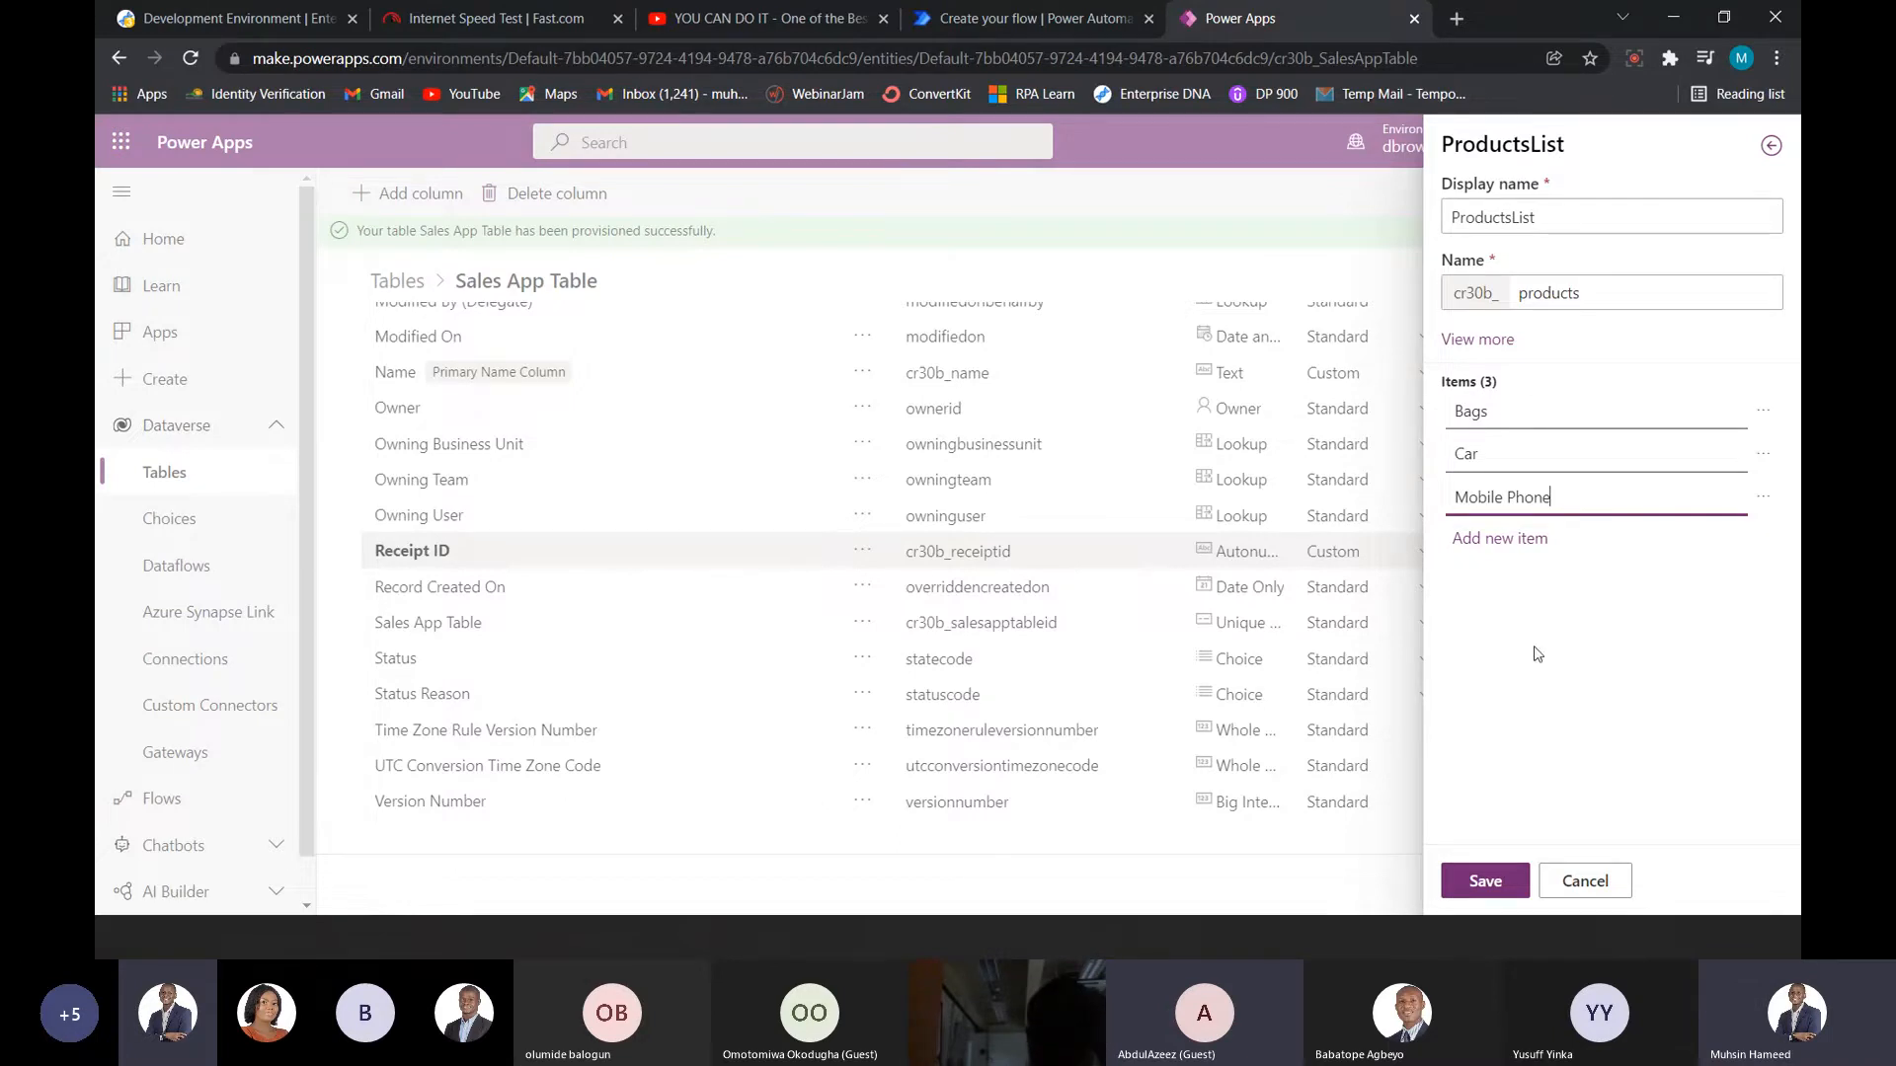
{"action": "left_click", "coordinate": [1485, 882]}
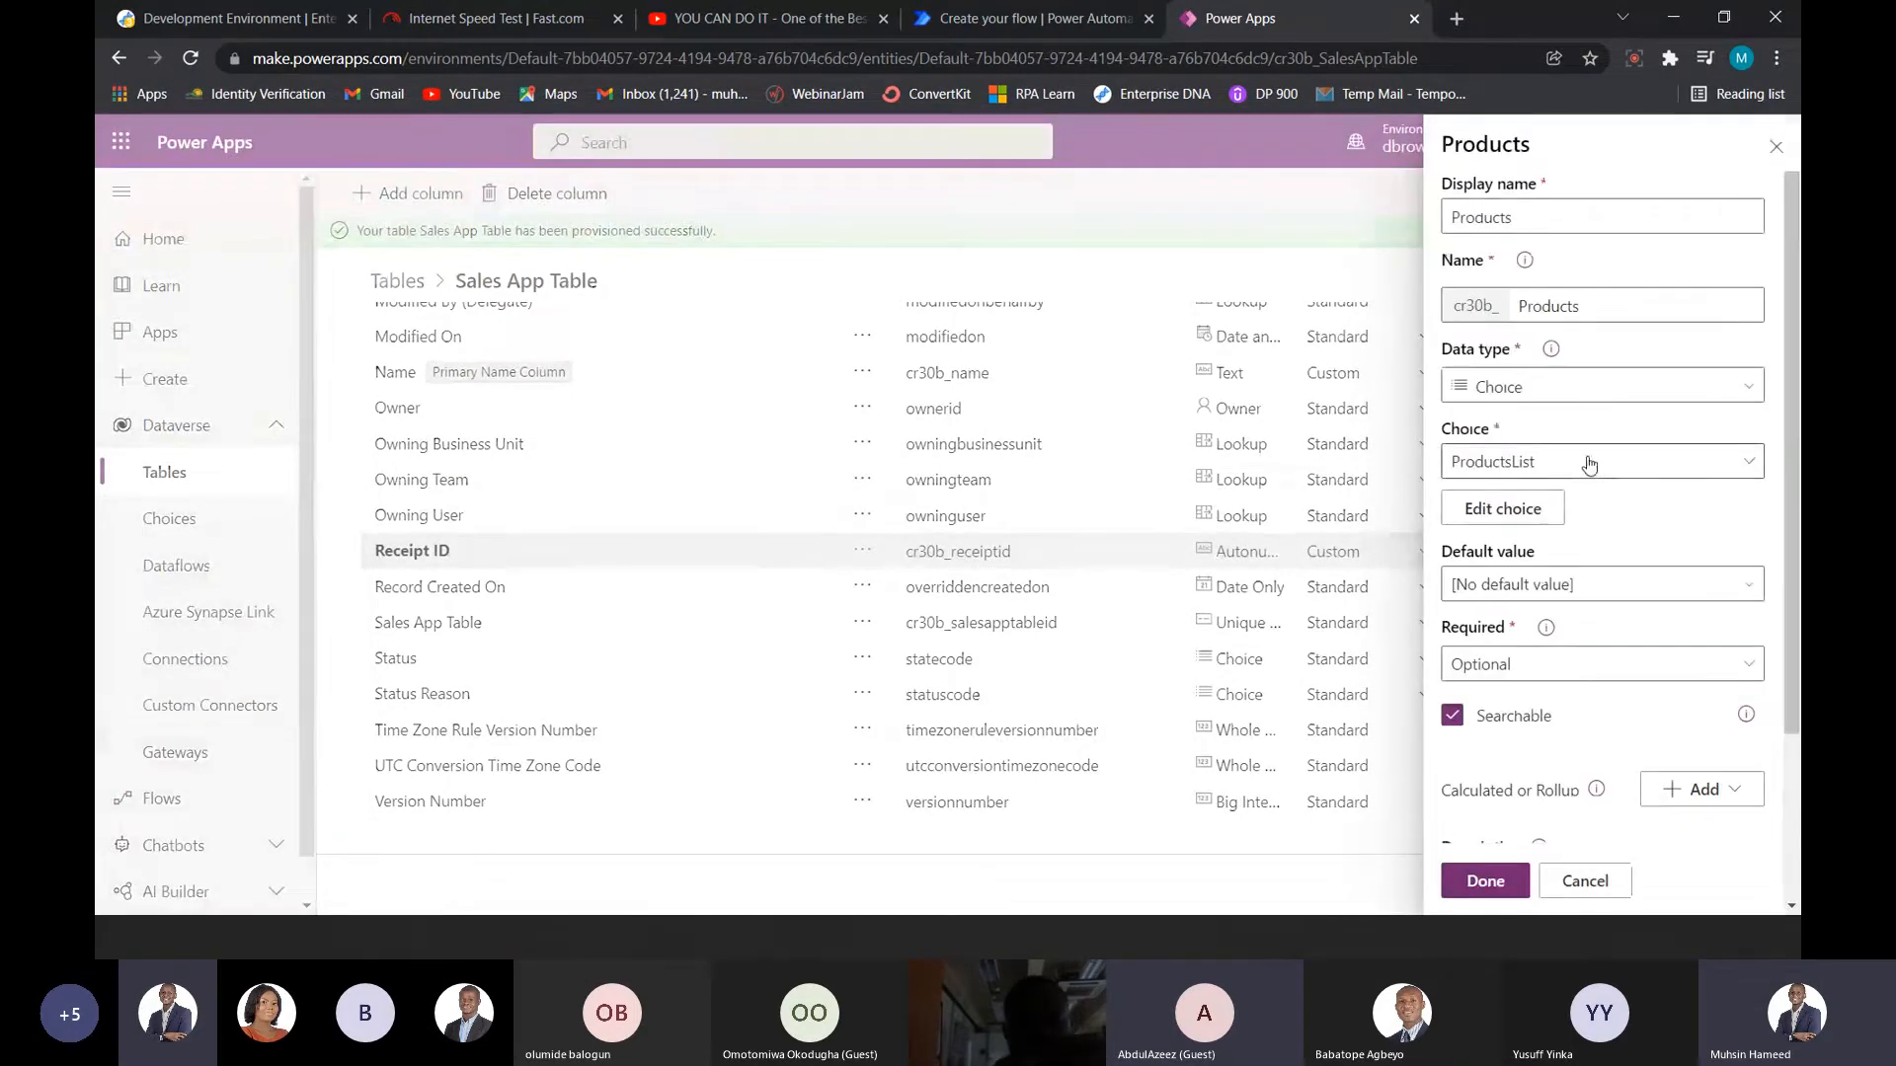
- Set the Products column's default value to Mobile Phone and make the column Required
{"action": "left_click", "coordinate": [1752, 593]}
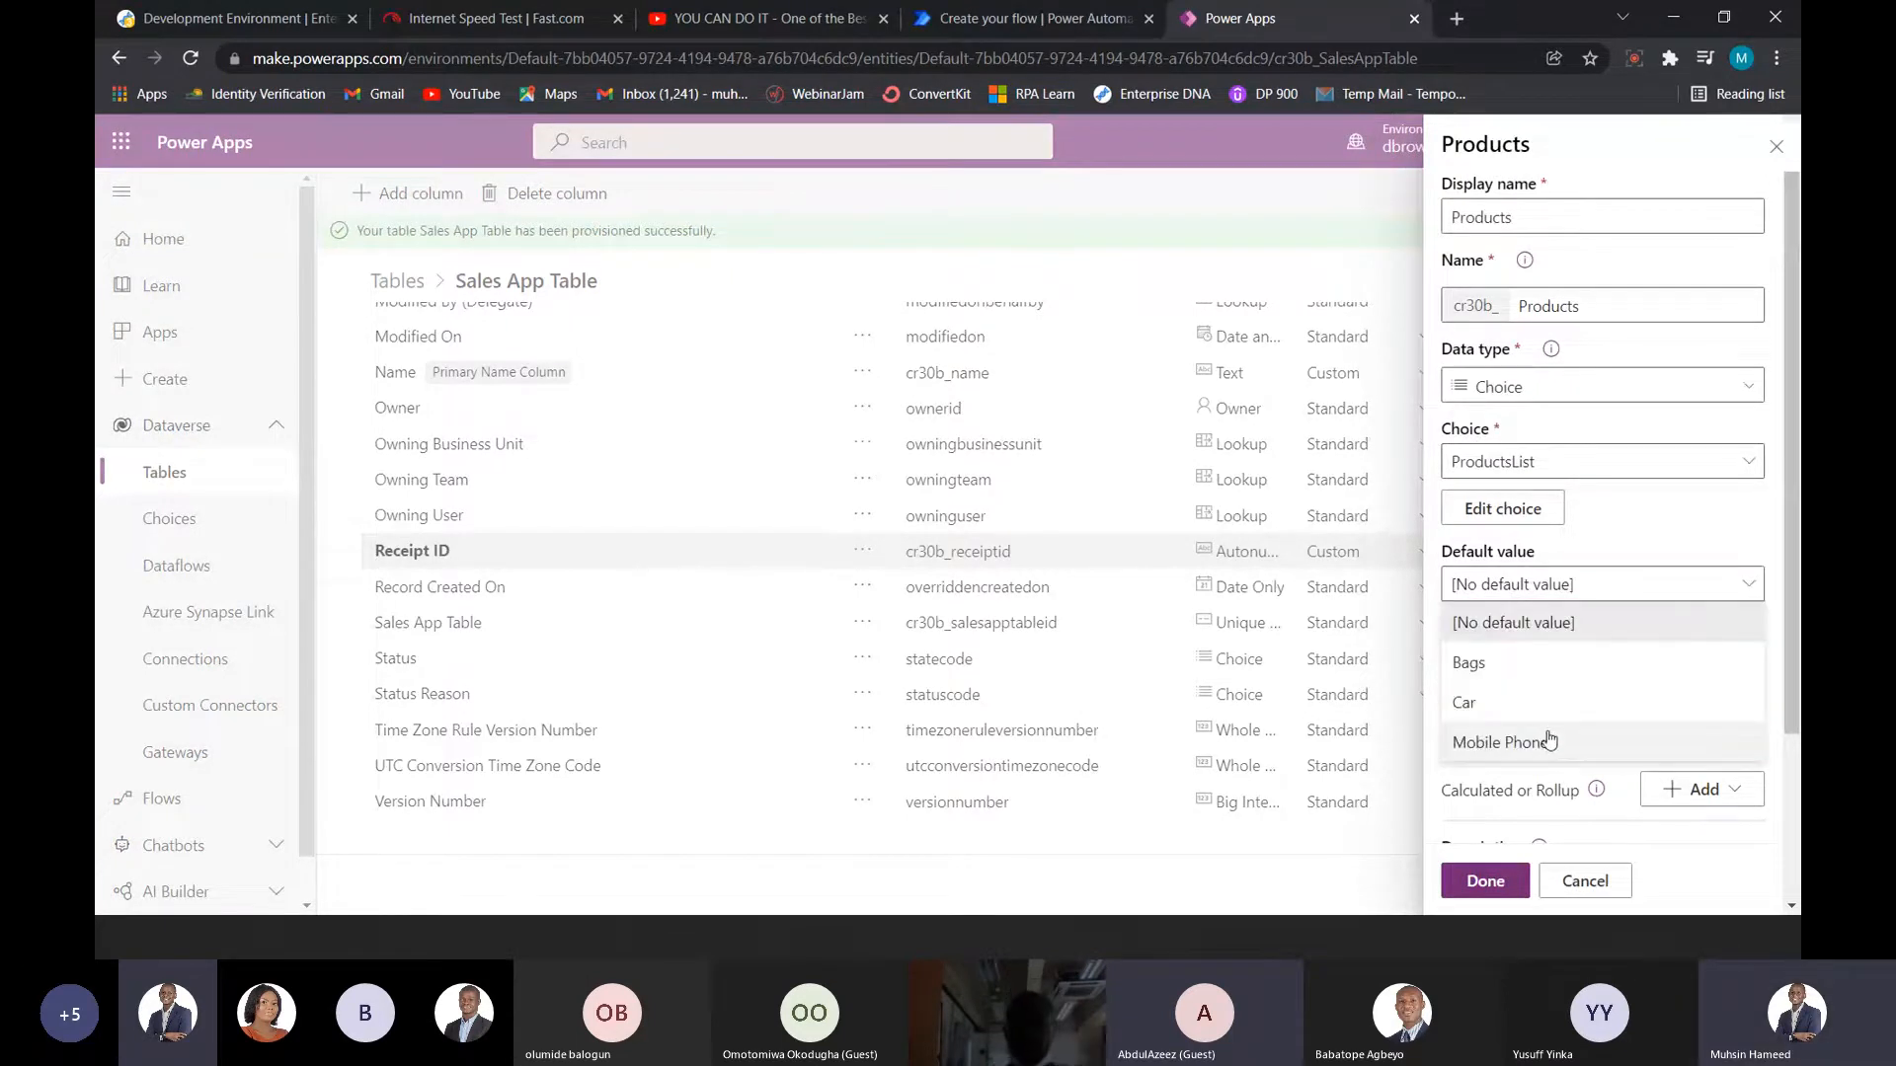
{"action": "left_click", "coordinate": [1548, 741]}
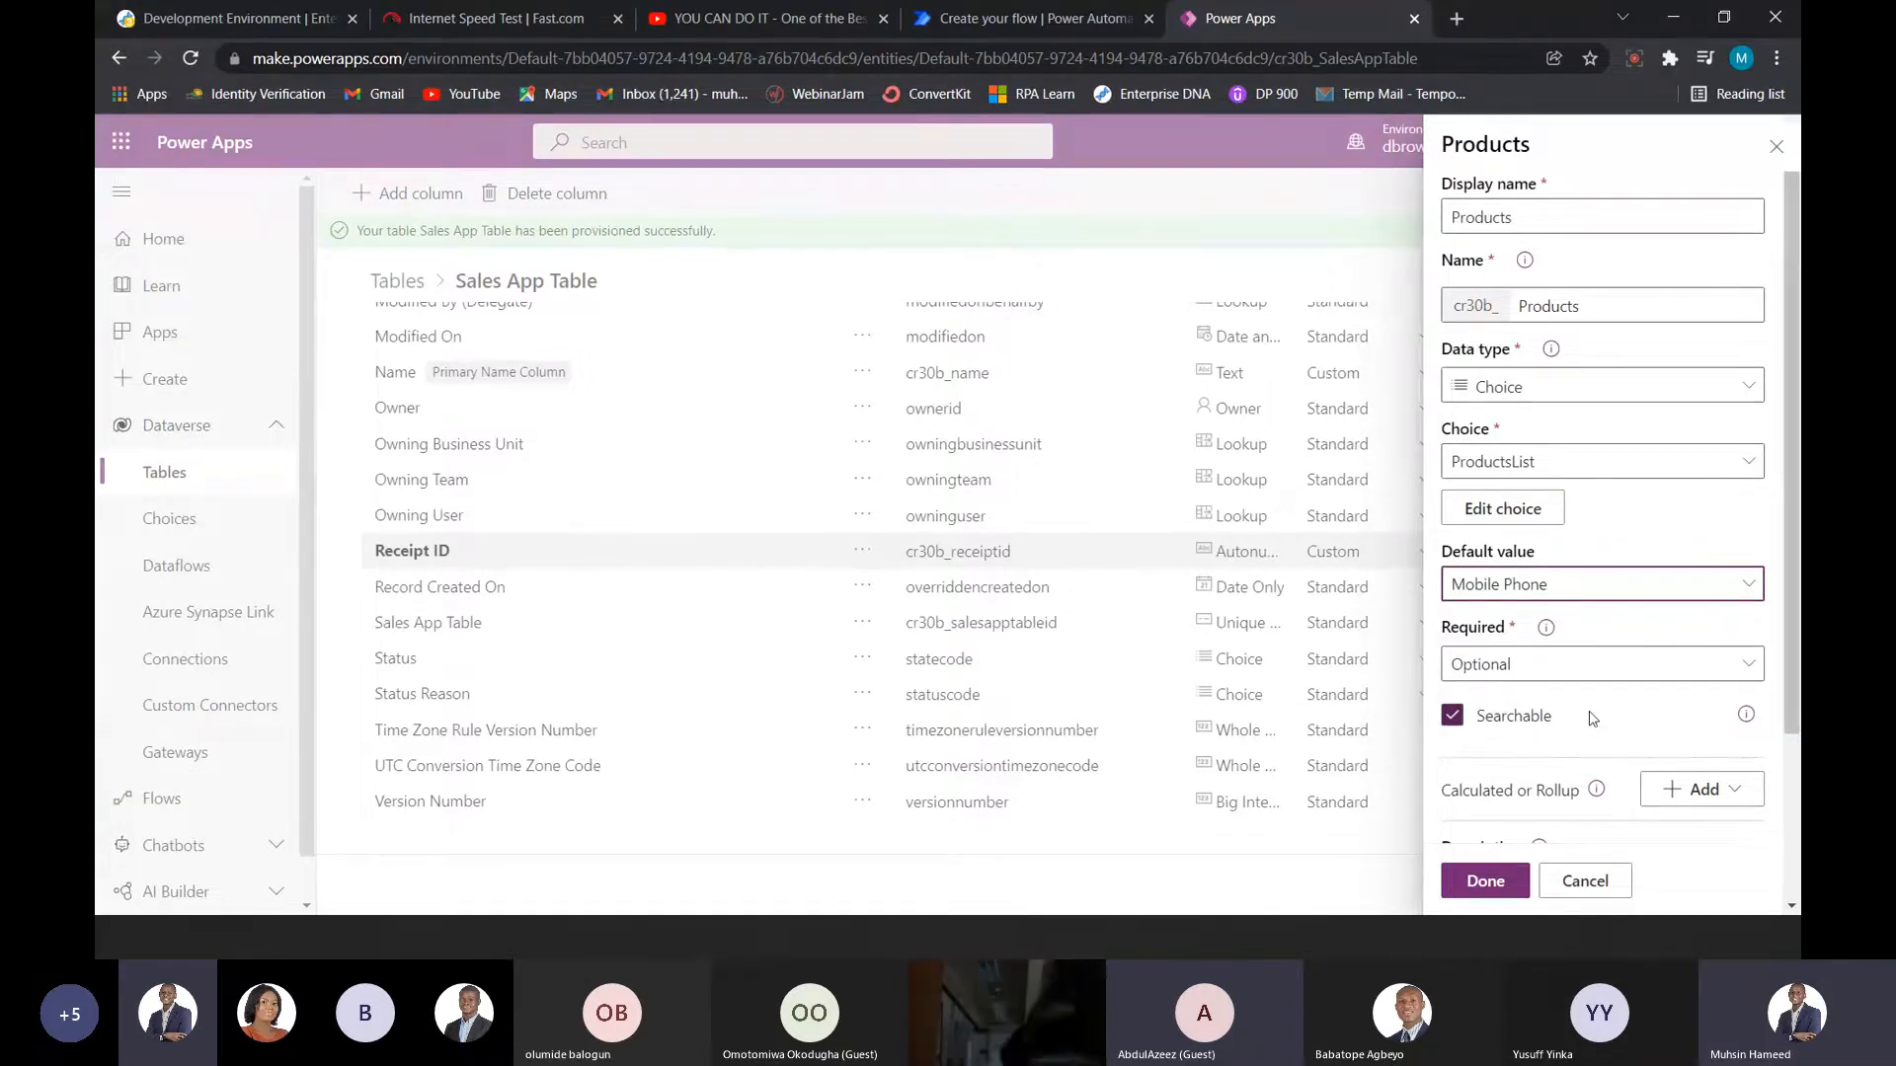
{"action": "scroll", "coordinate": [1592, 718], "scroll_direction": "down", "scroll_amount": 2}
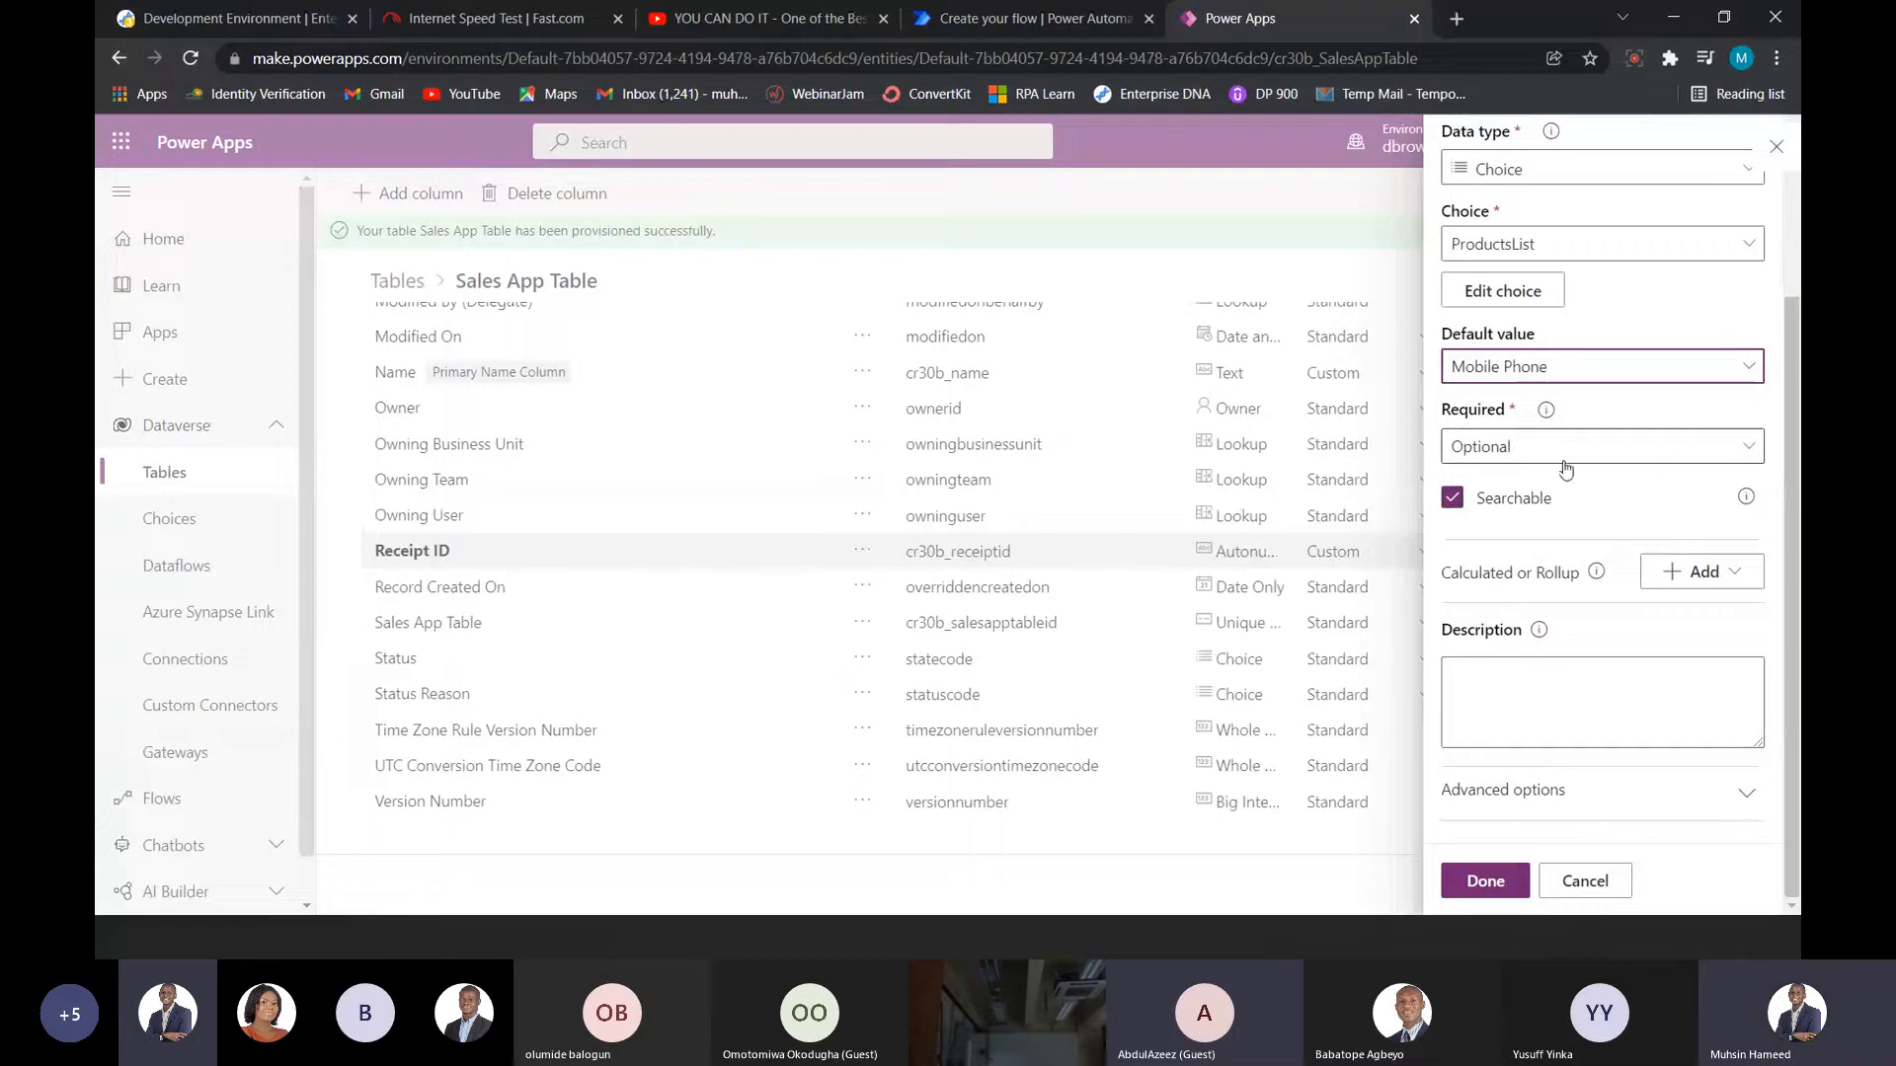
{"action": "left_click", "coordinate": [1745, 449]}
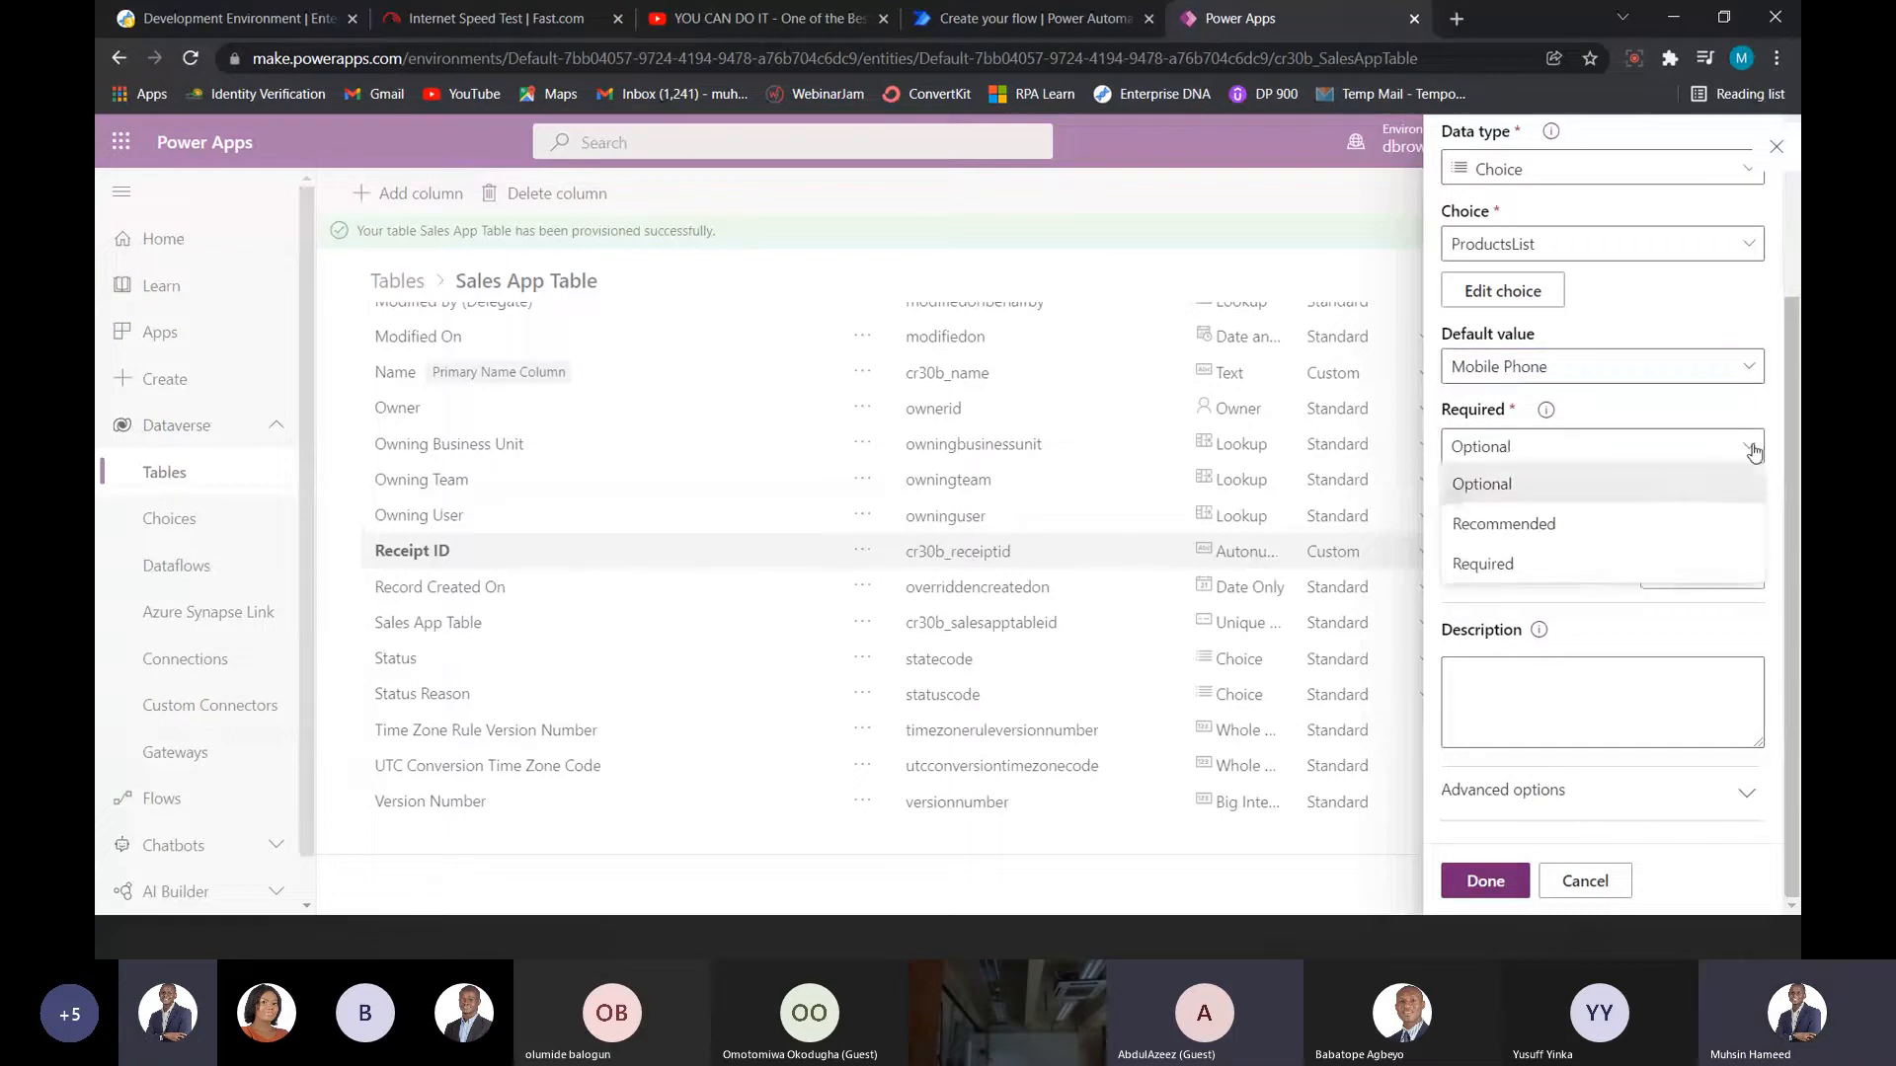
{"action": "left_click", "coordinate": [1582, 560]}
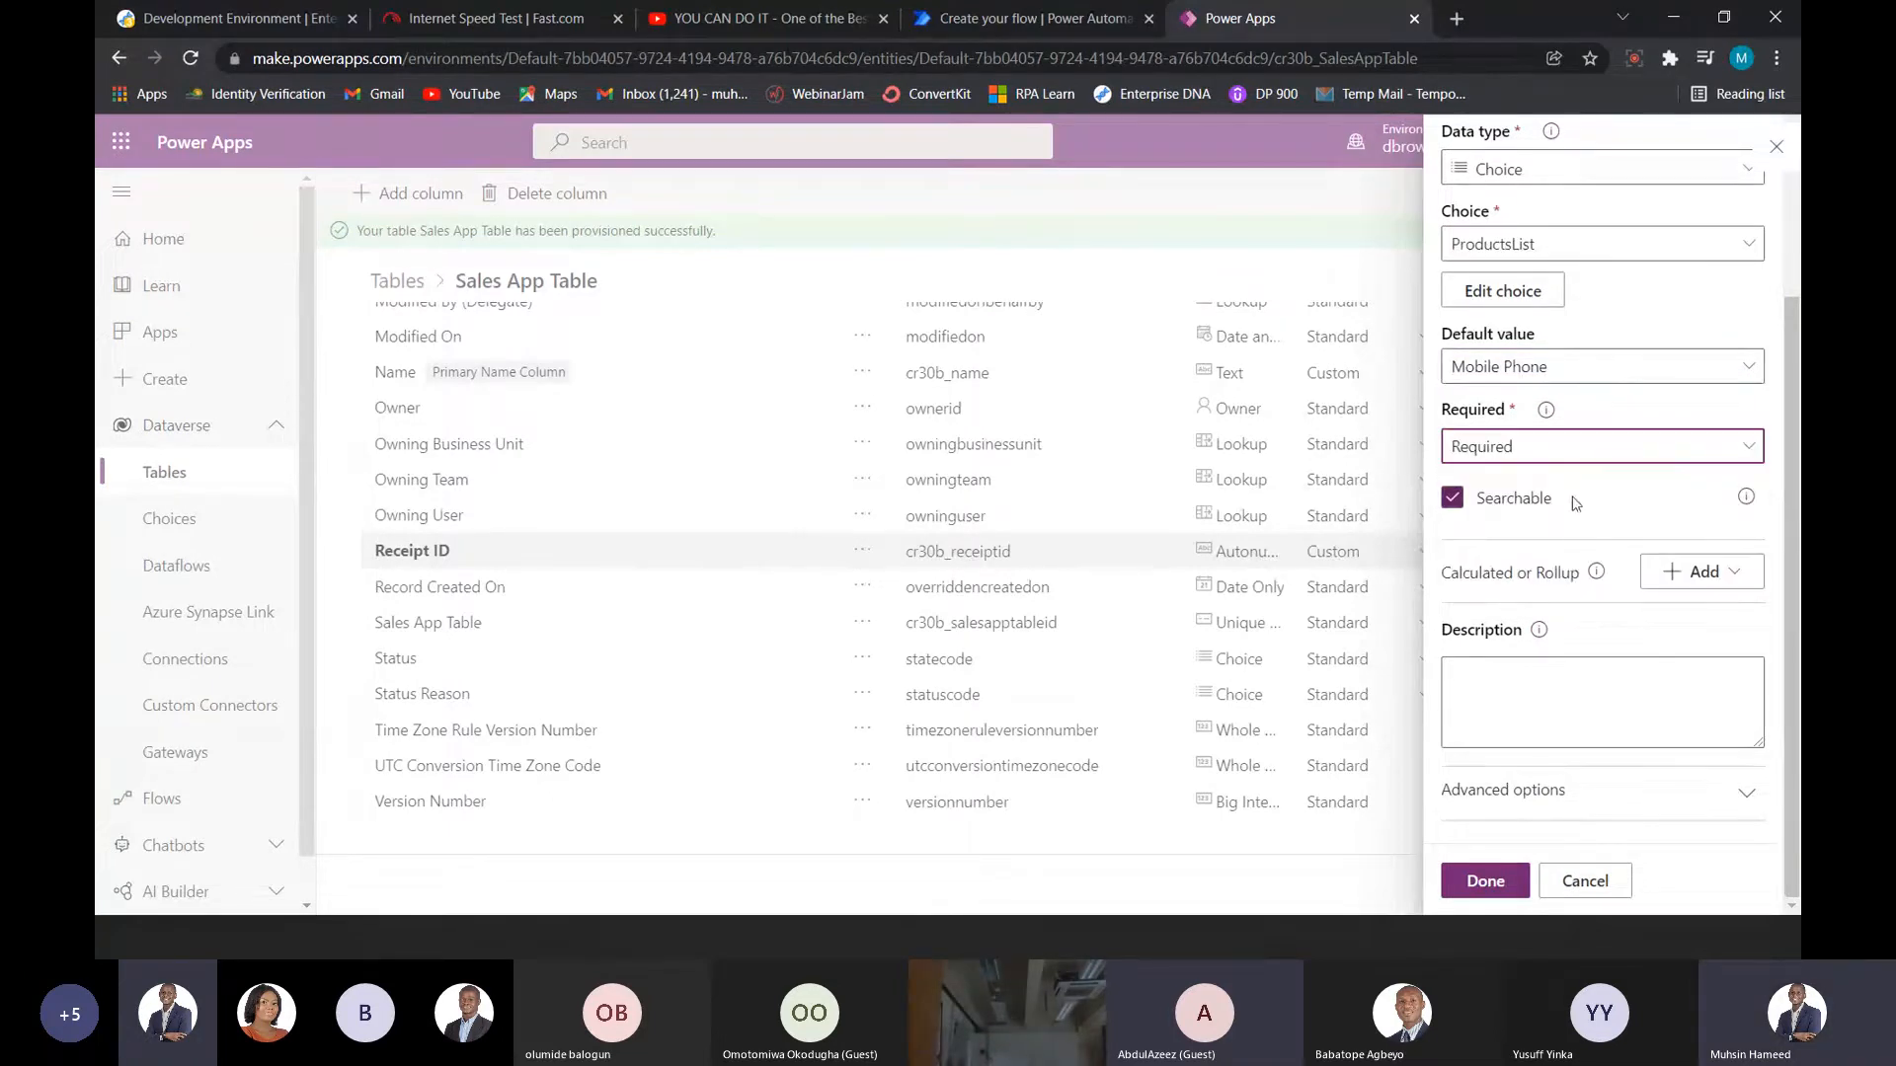
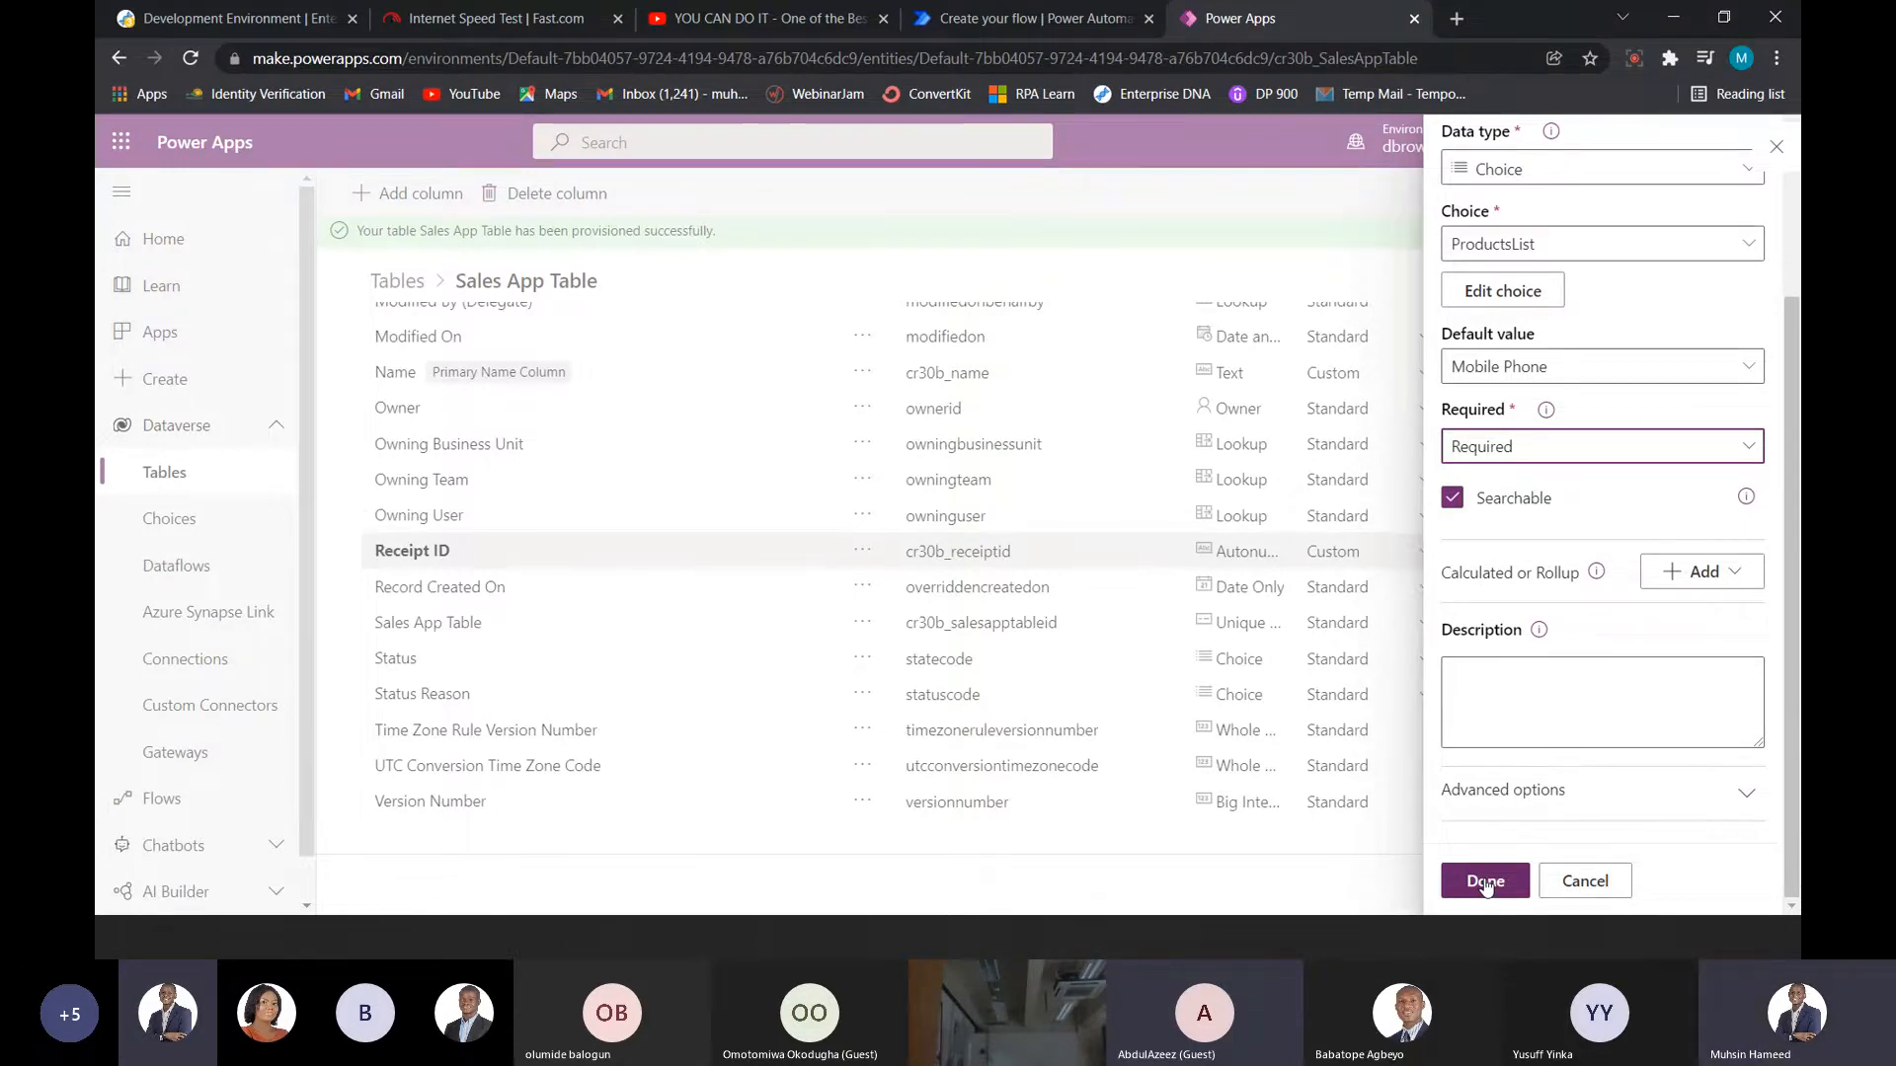
- Discard the unsaved Products column and close its properties
{"action": "key", "text": "alt+Tab"}
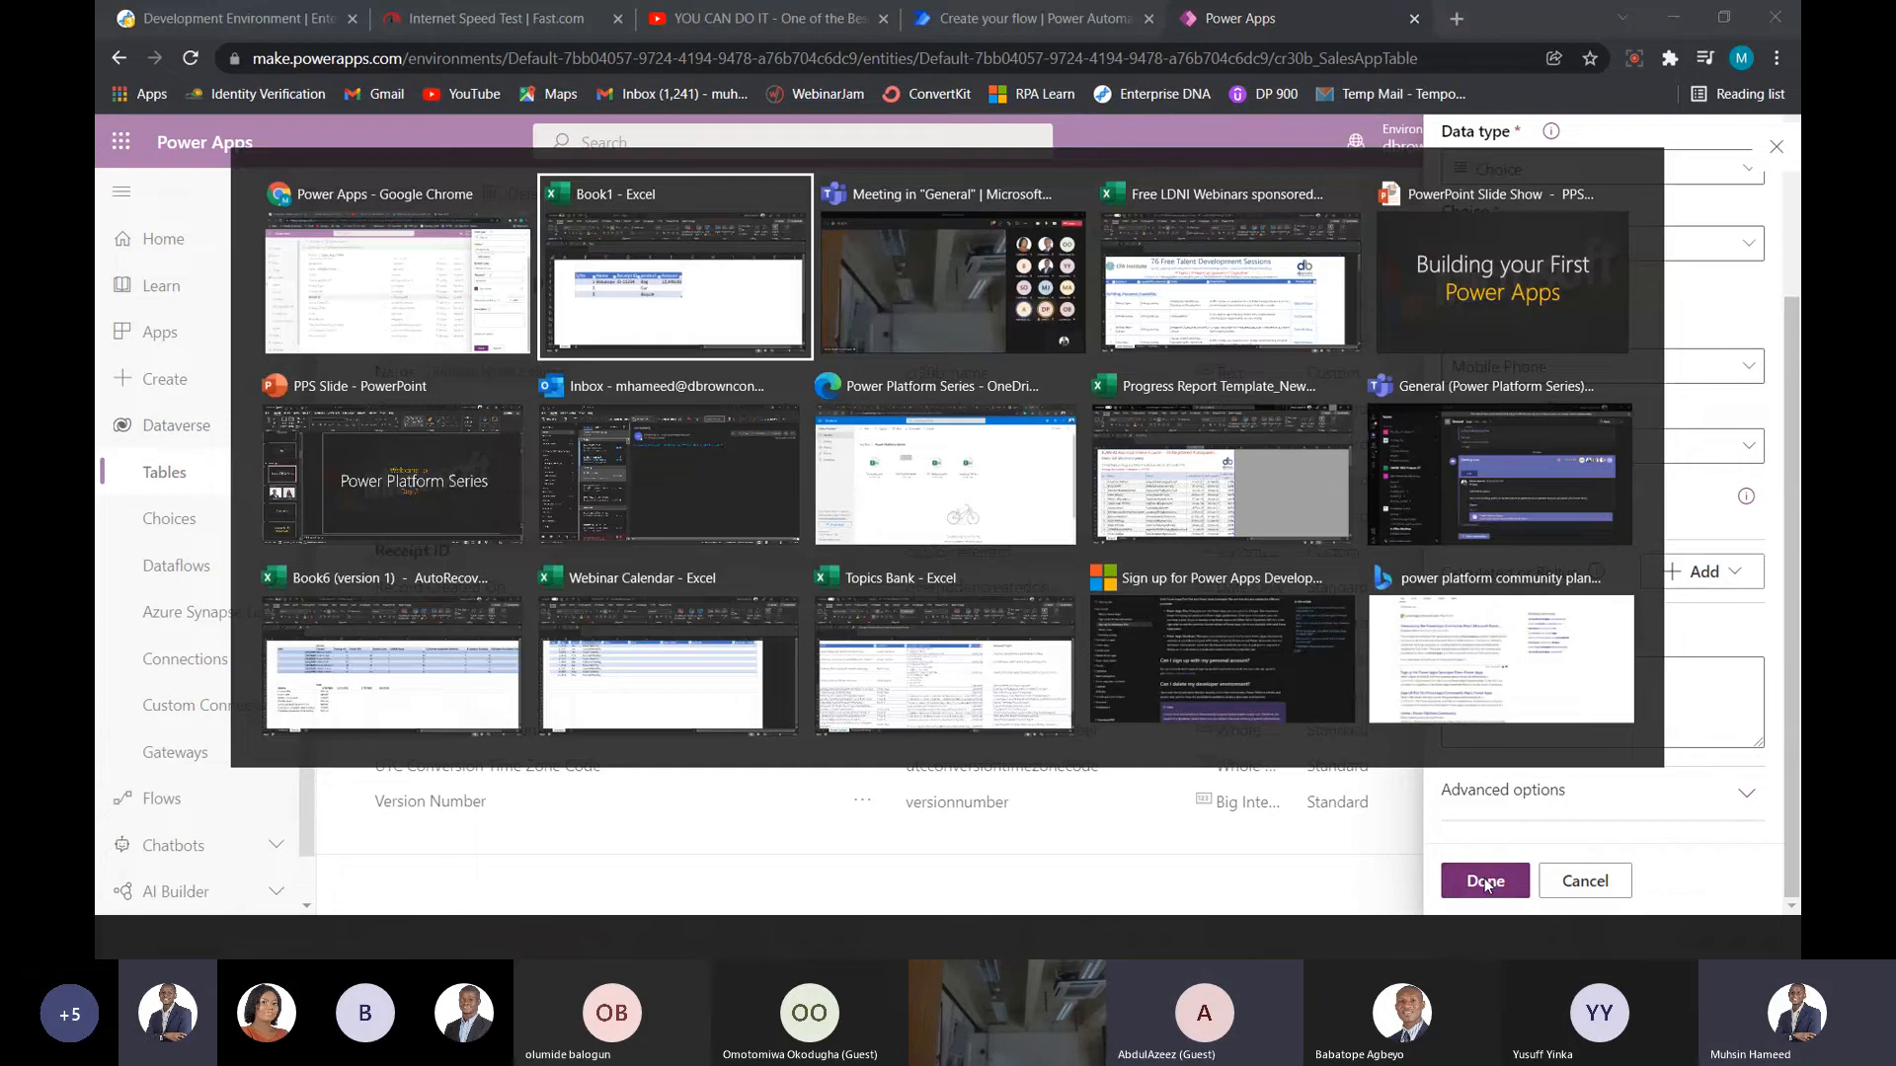
{"action": "key", "text": "alt+Tab"}
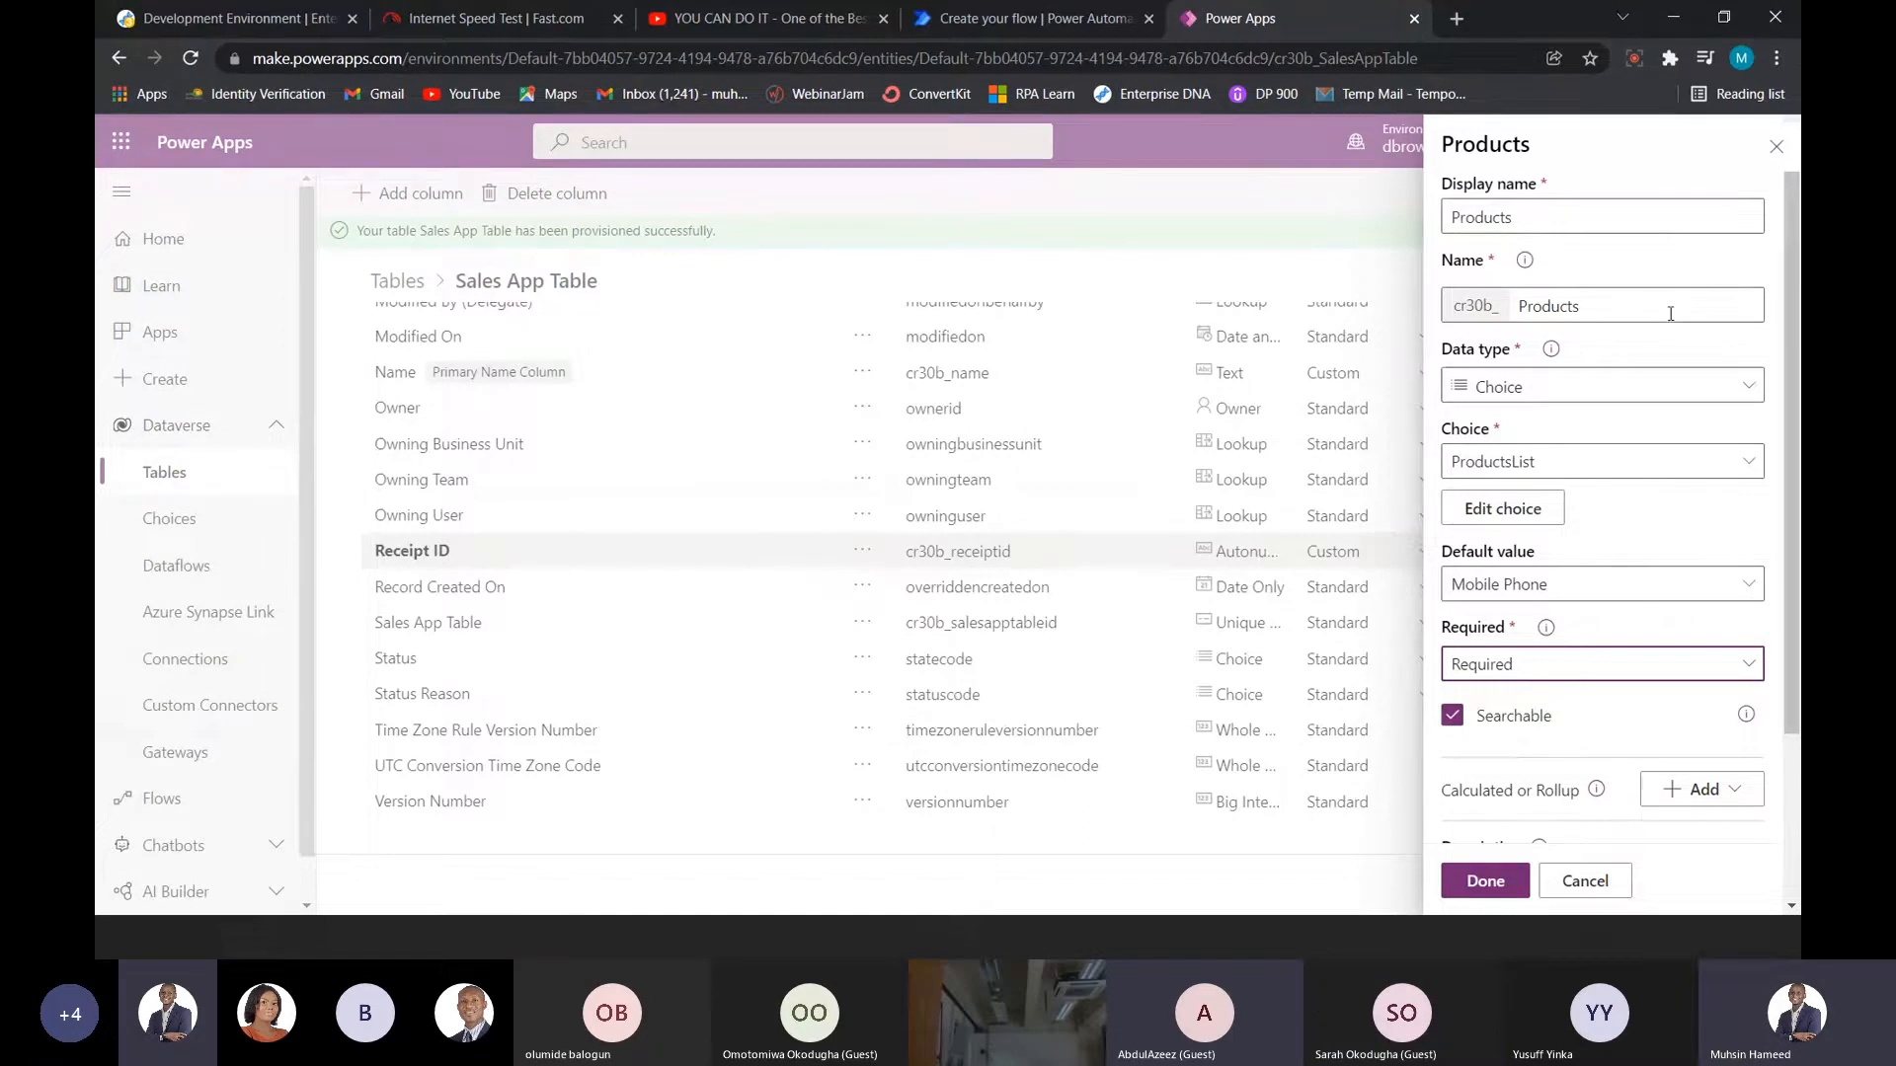
{"action": "left_click", "coordinate": [1776, 148]}
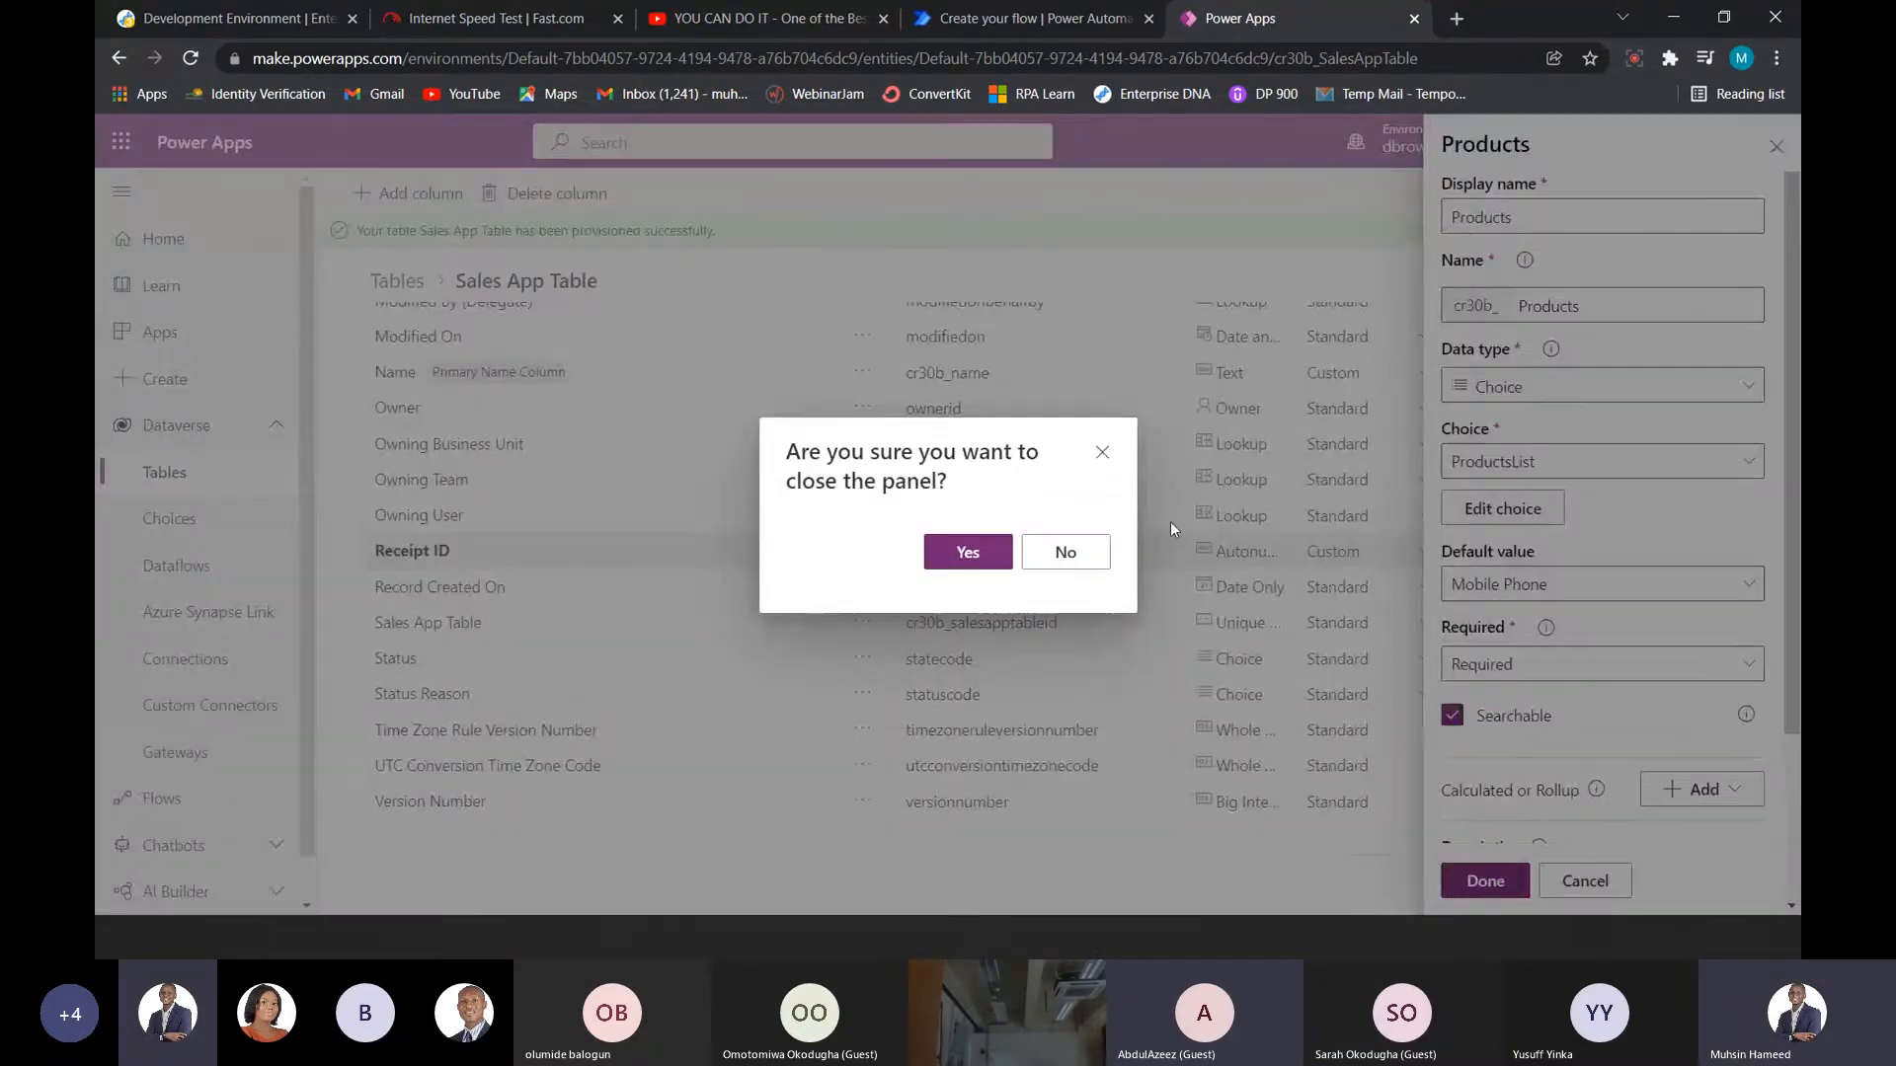
{"action": "left_click", "coordinate": [968, 553]}
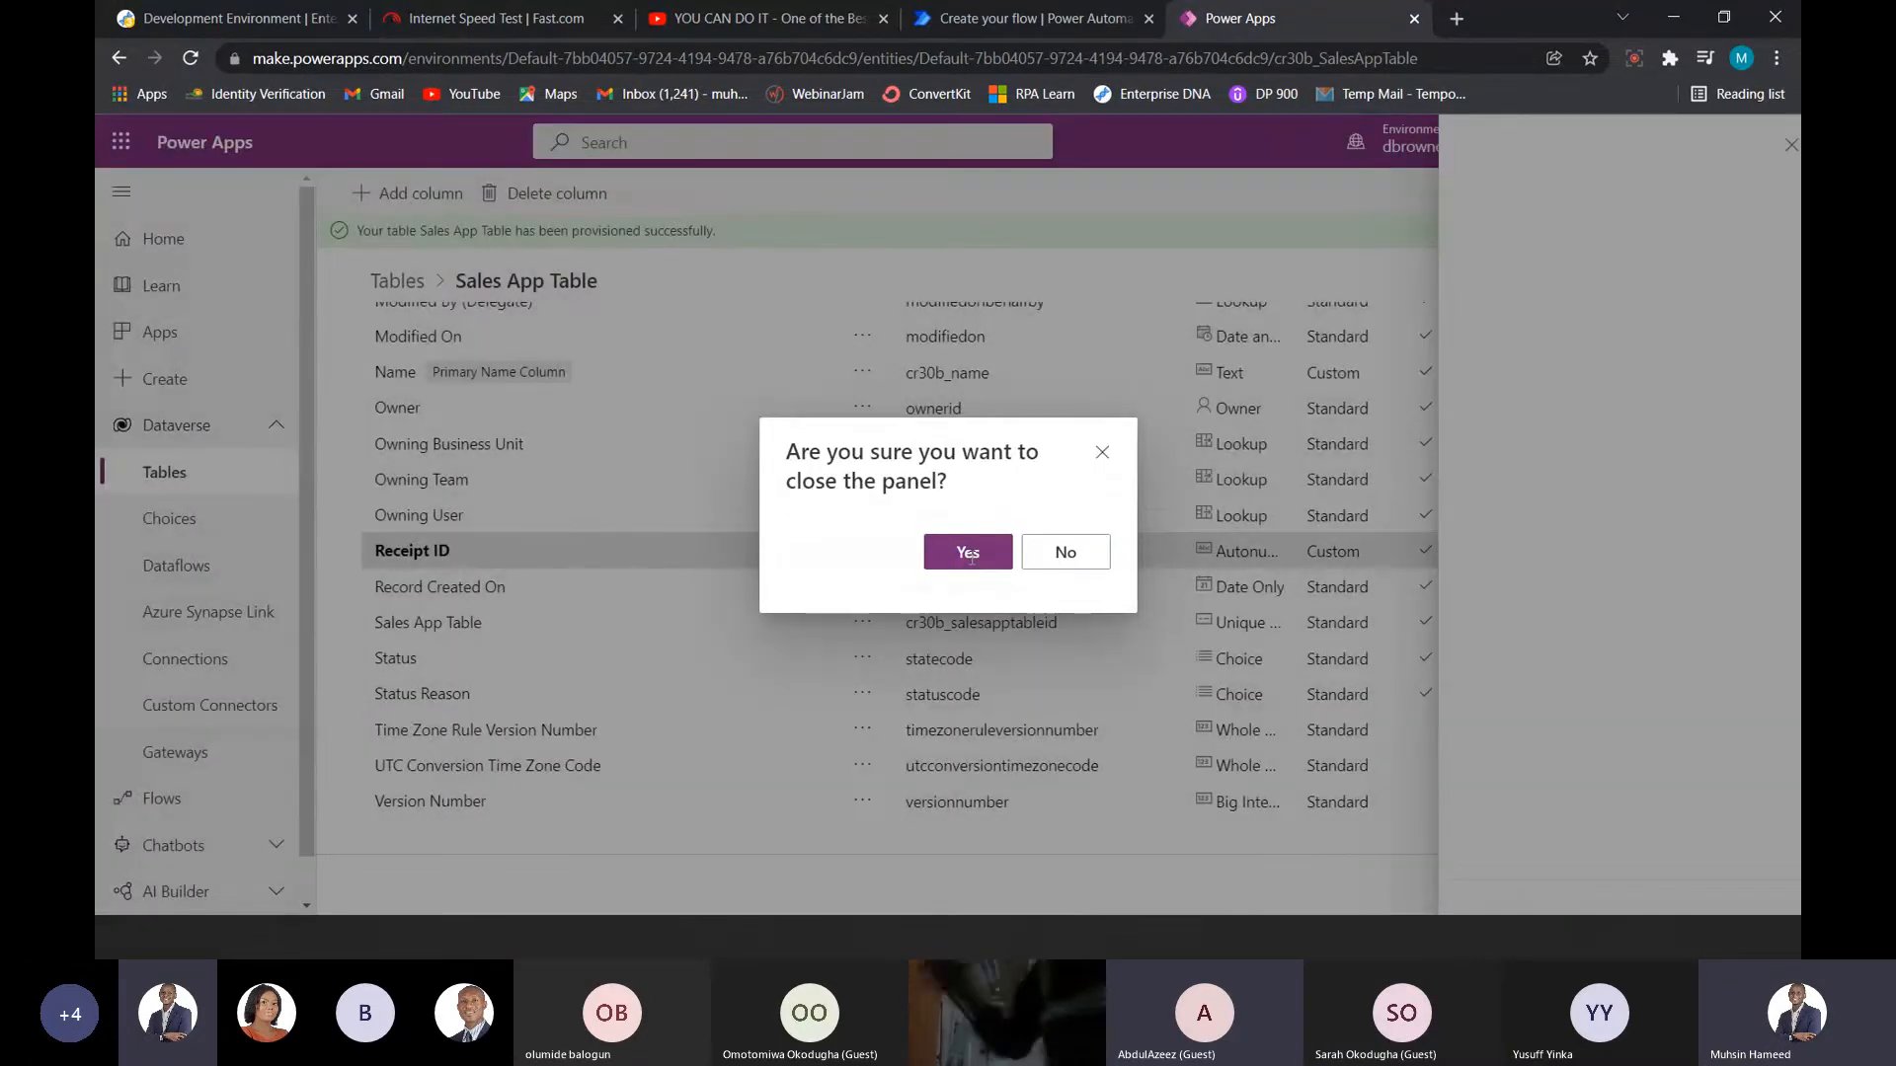
- Add a new column to the Sales App Table with the display name Products and the Choice data type
{"action": "left_click", "coordinate": [440, 195]}
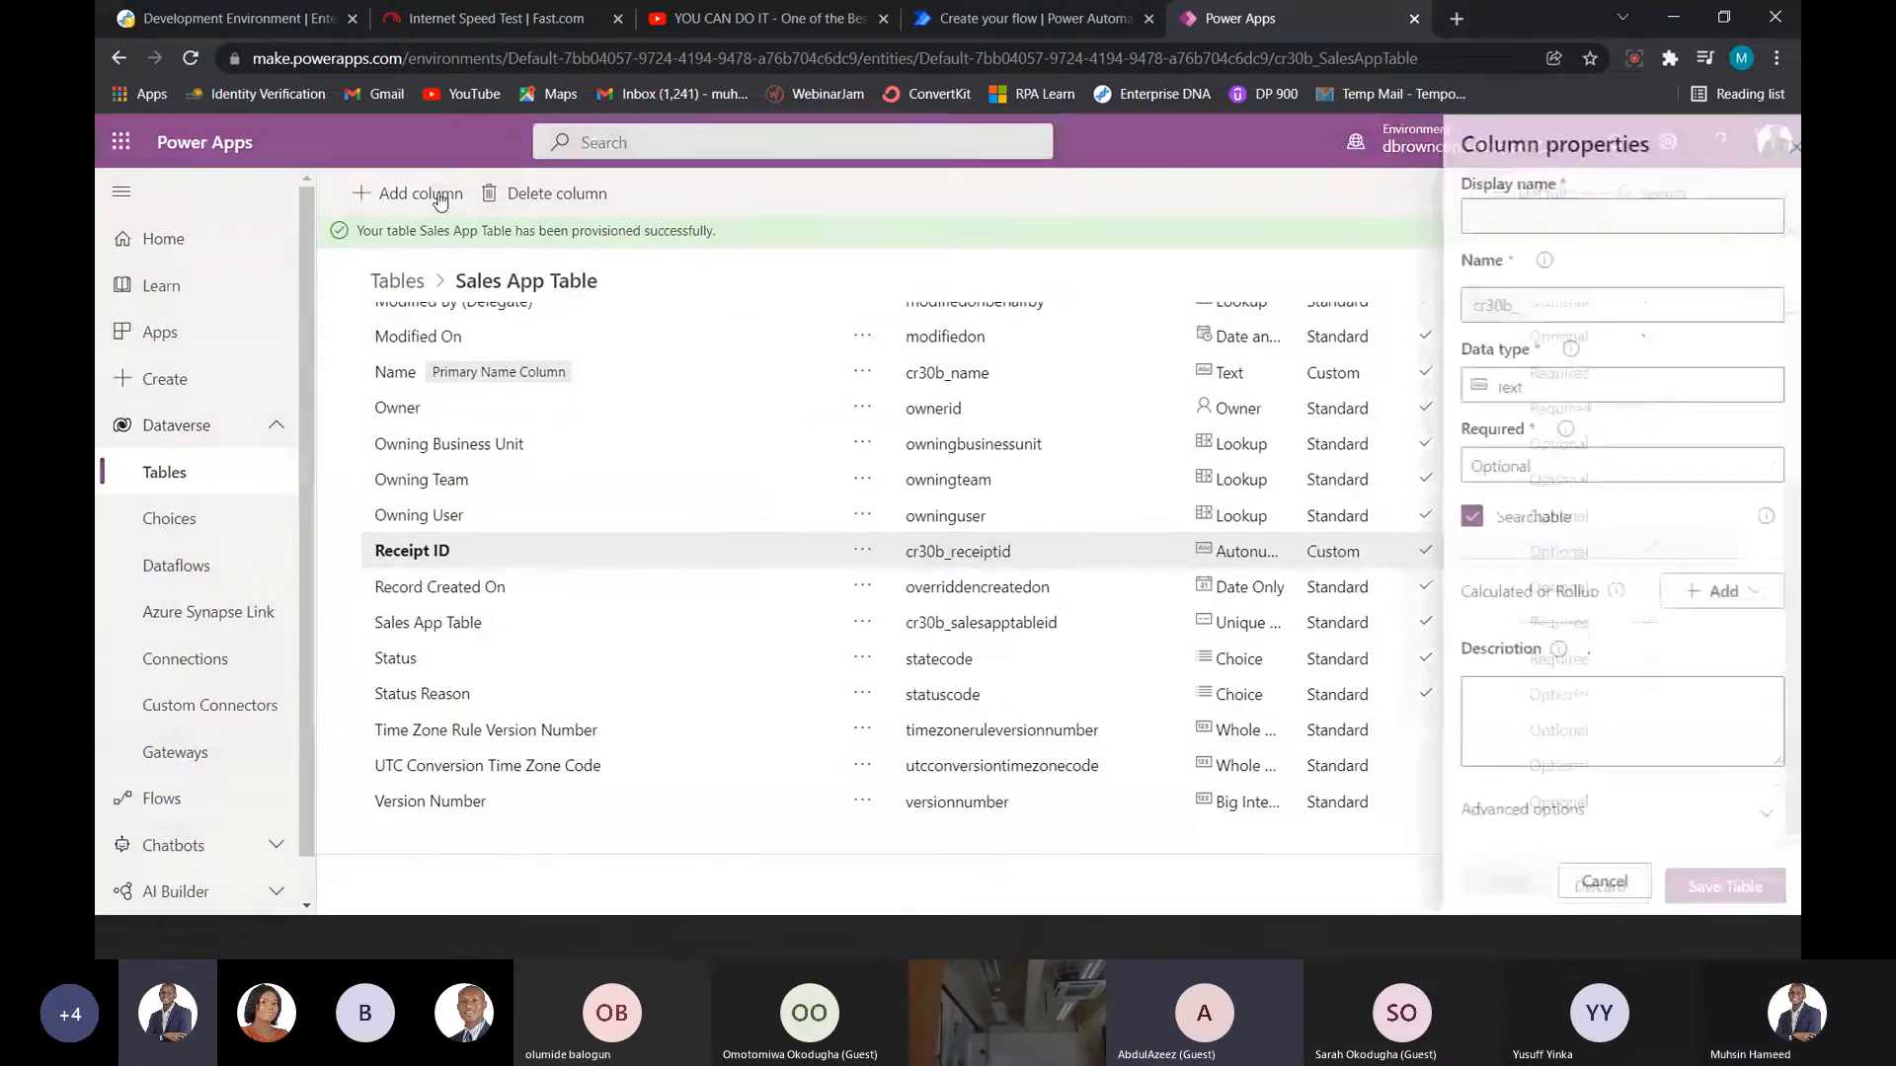
{"action": "left_click", "coordinate": [1496, 214]}
{"action": "type", "text": "Pro"}
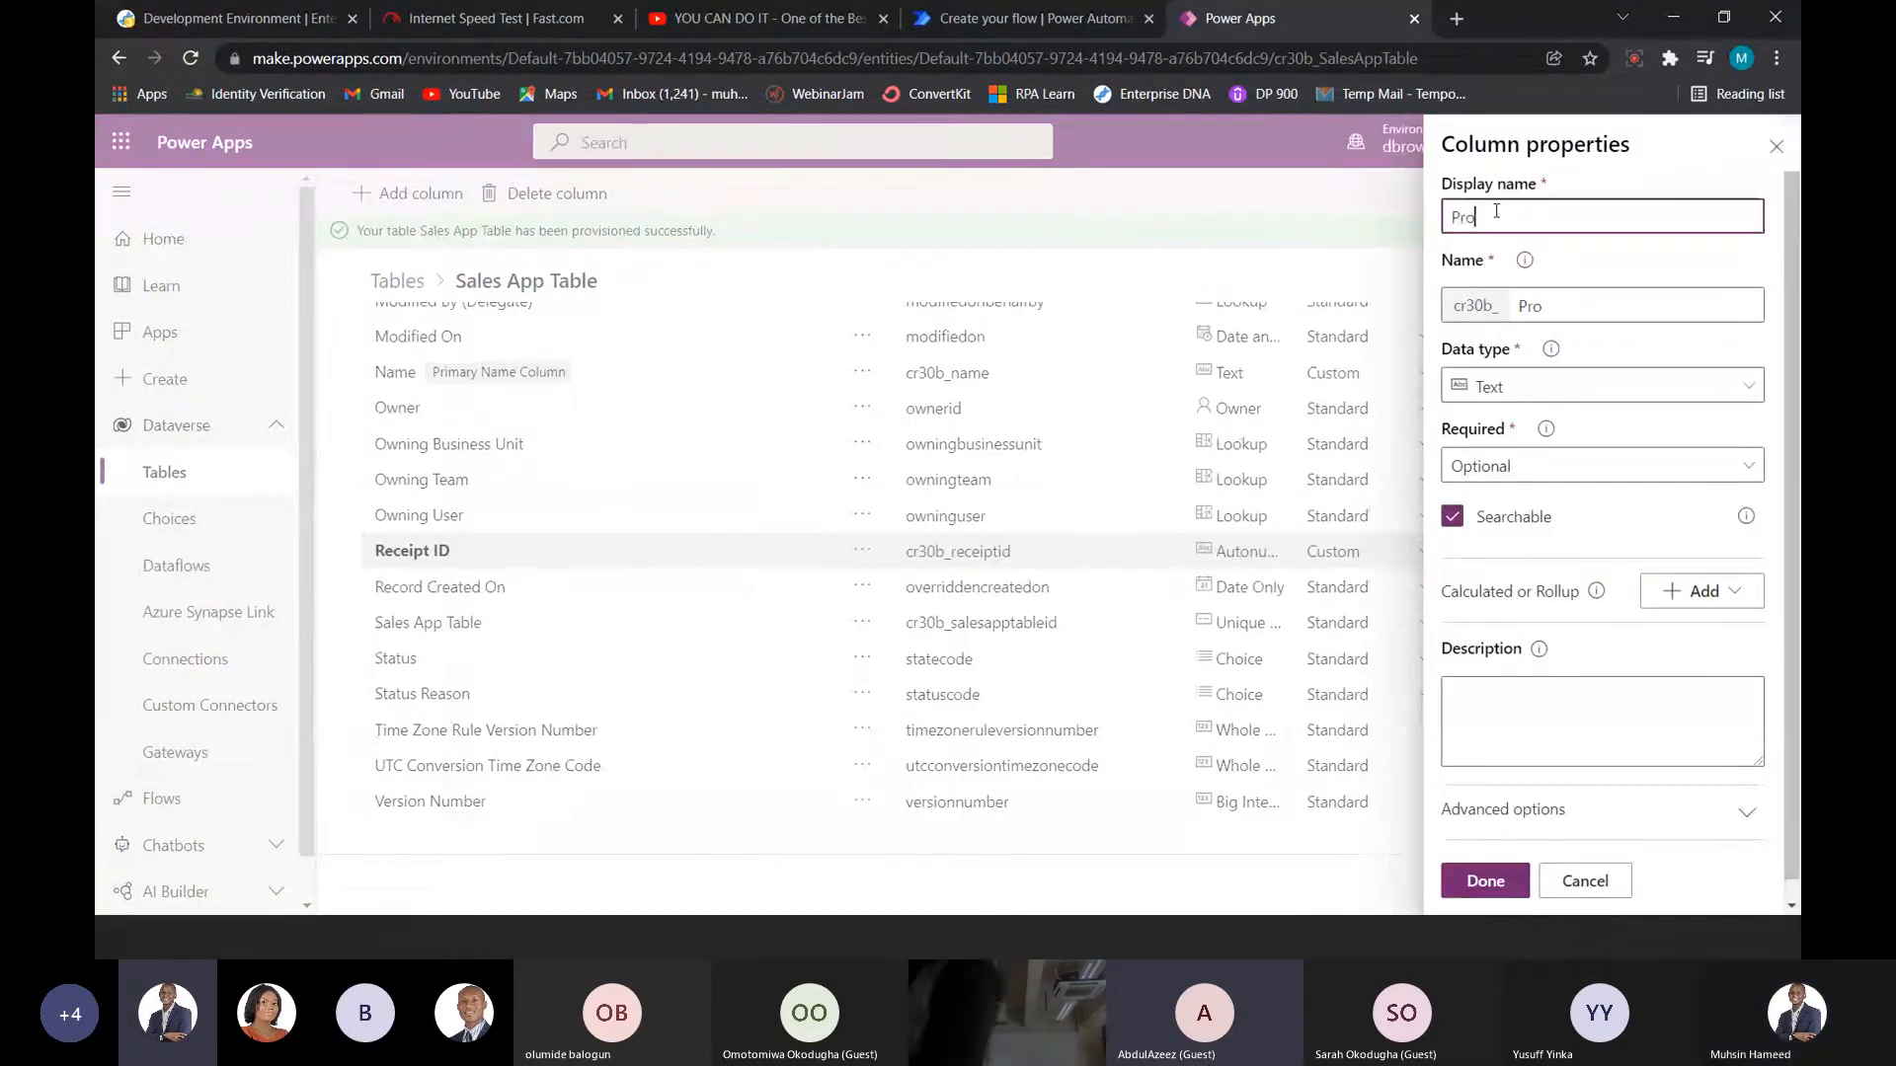
{"action": "type", "text": "ducts"}
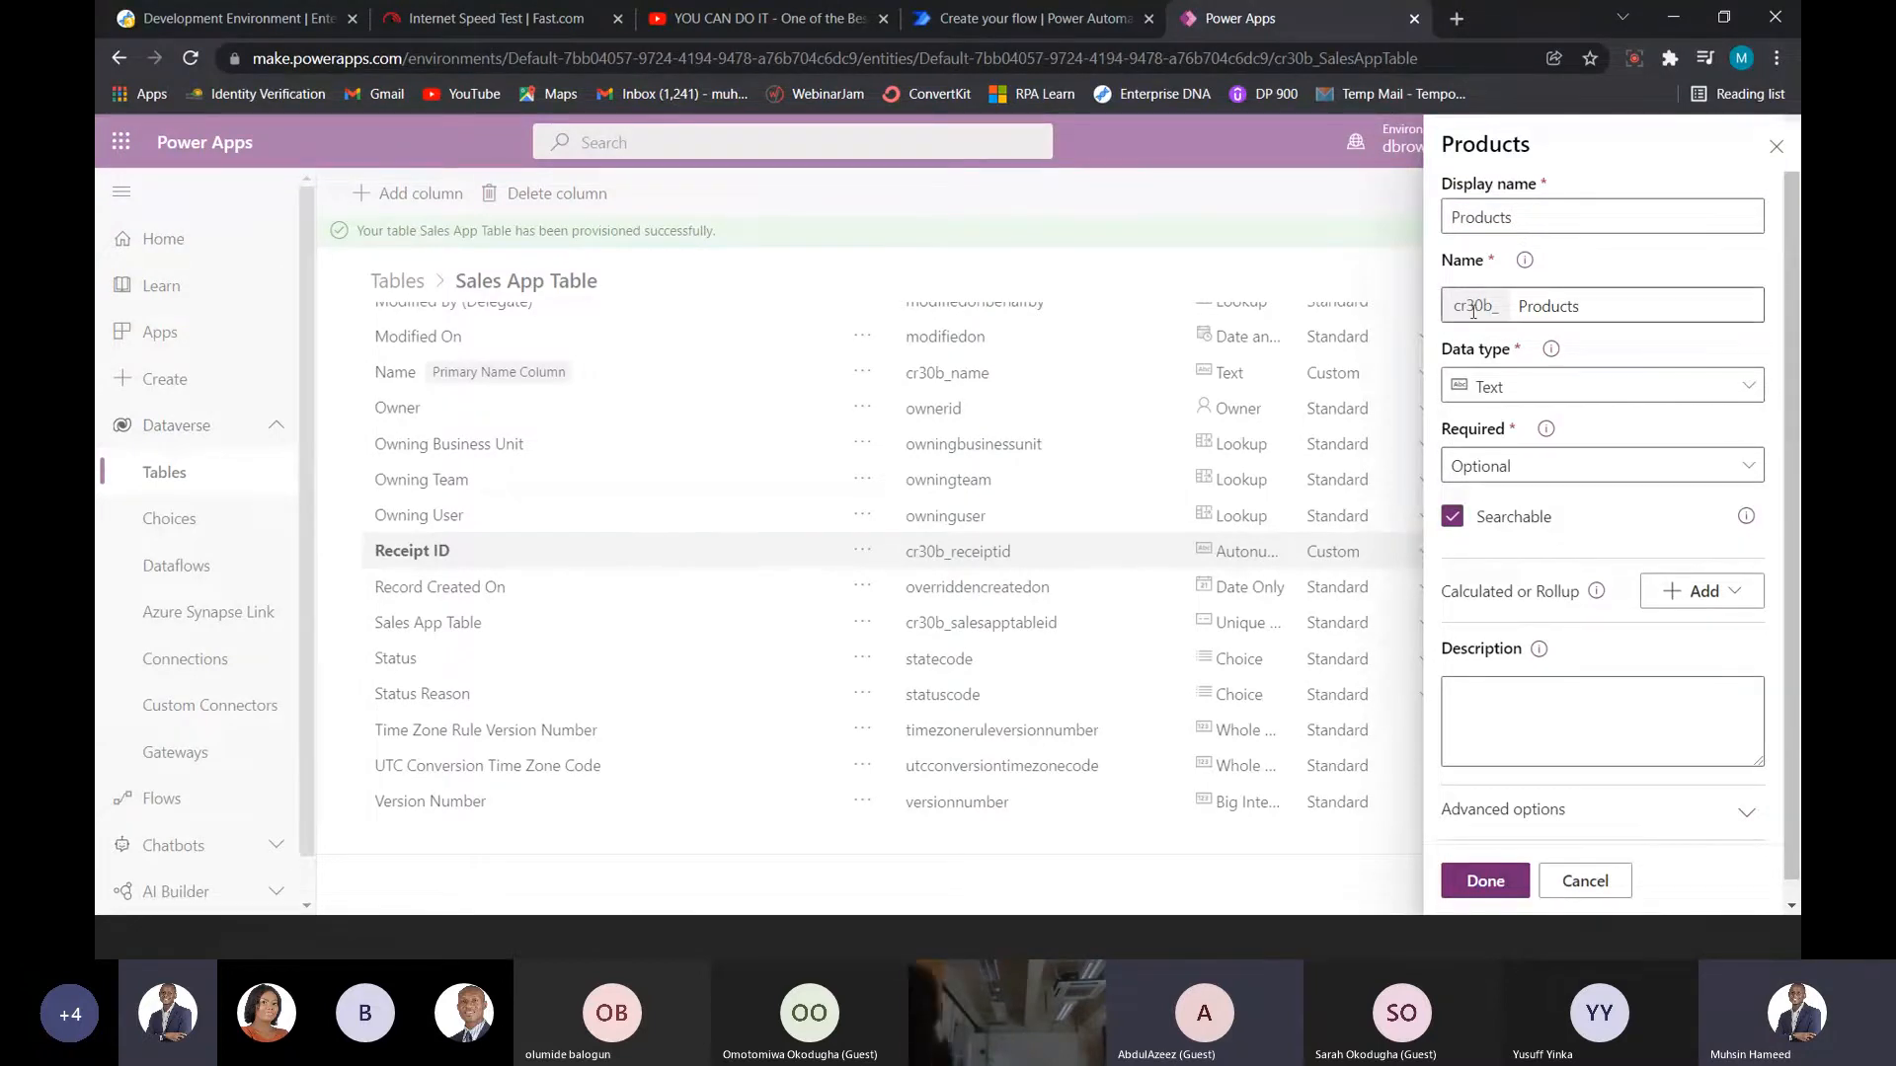
{"action": "left_click", "coordinate": [1751, 387]}
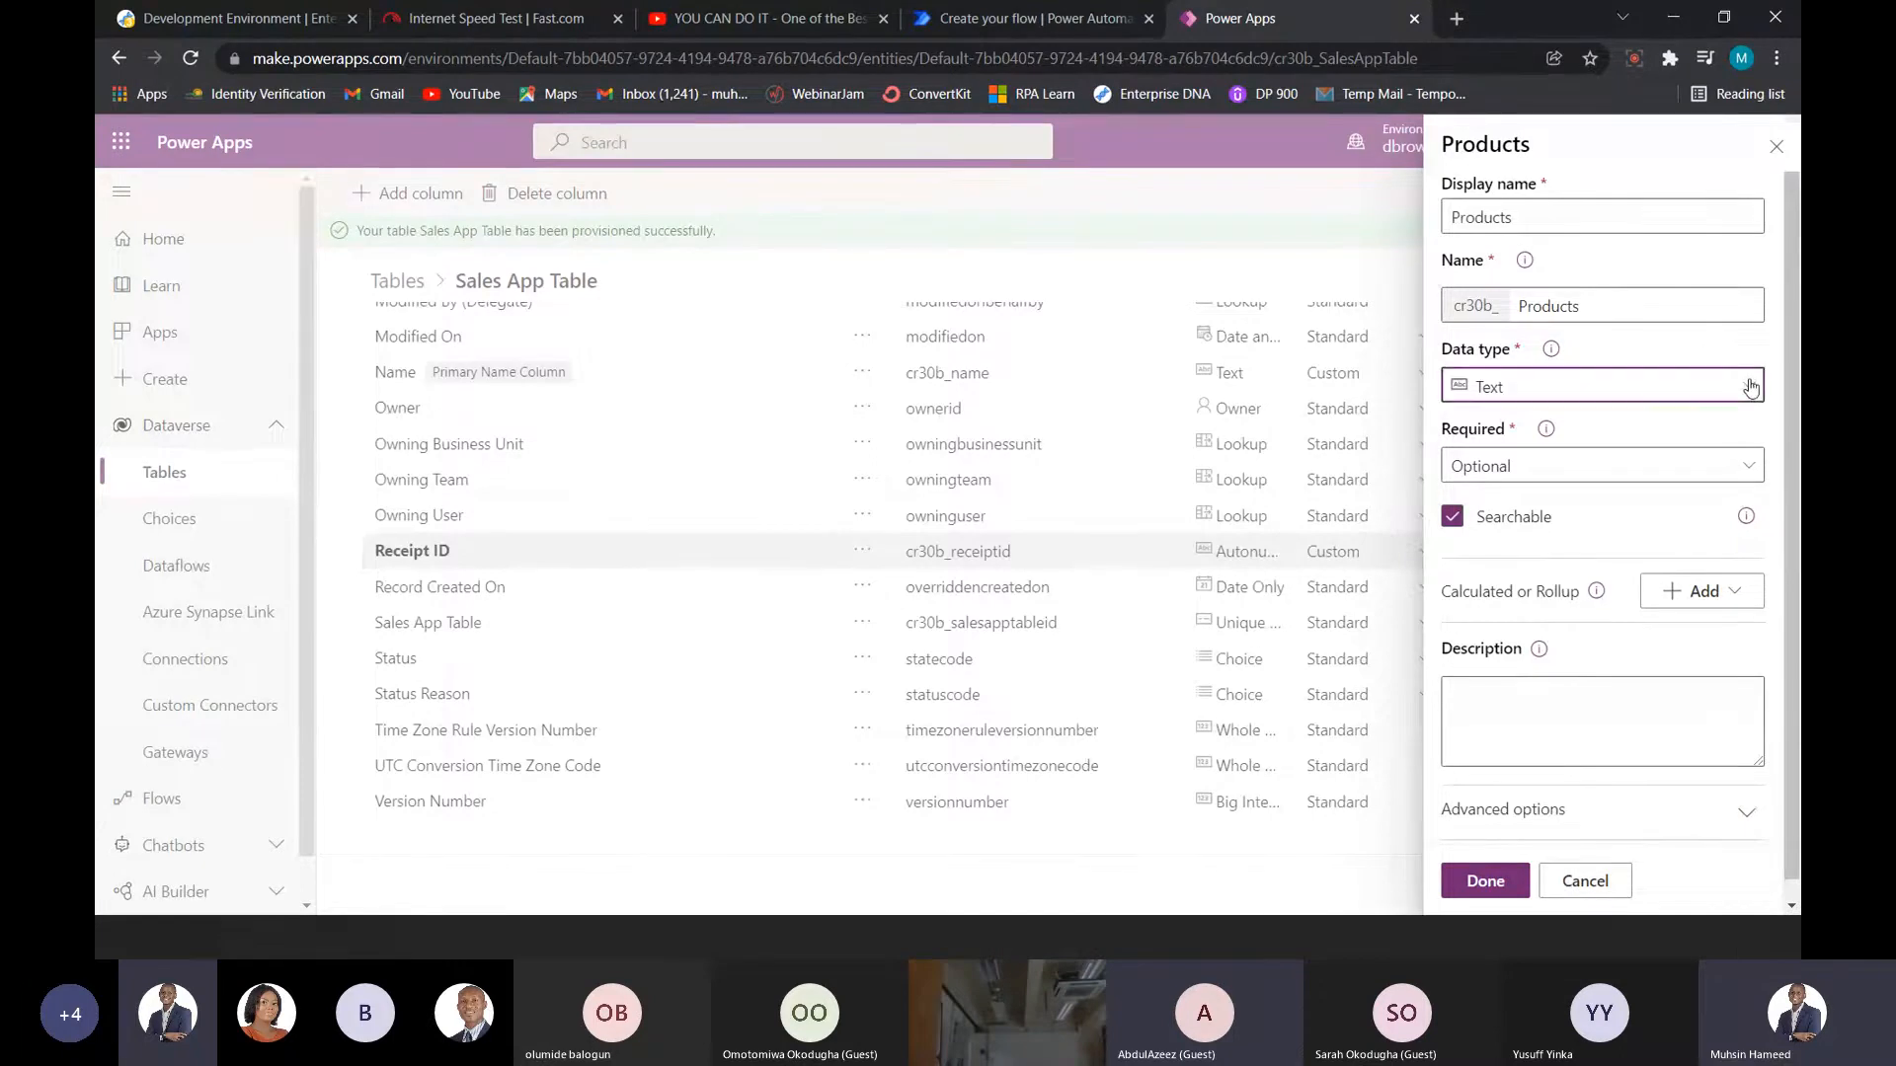
{"action": "left_click", "coordinate": [1195, 570]}
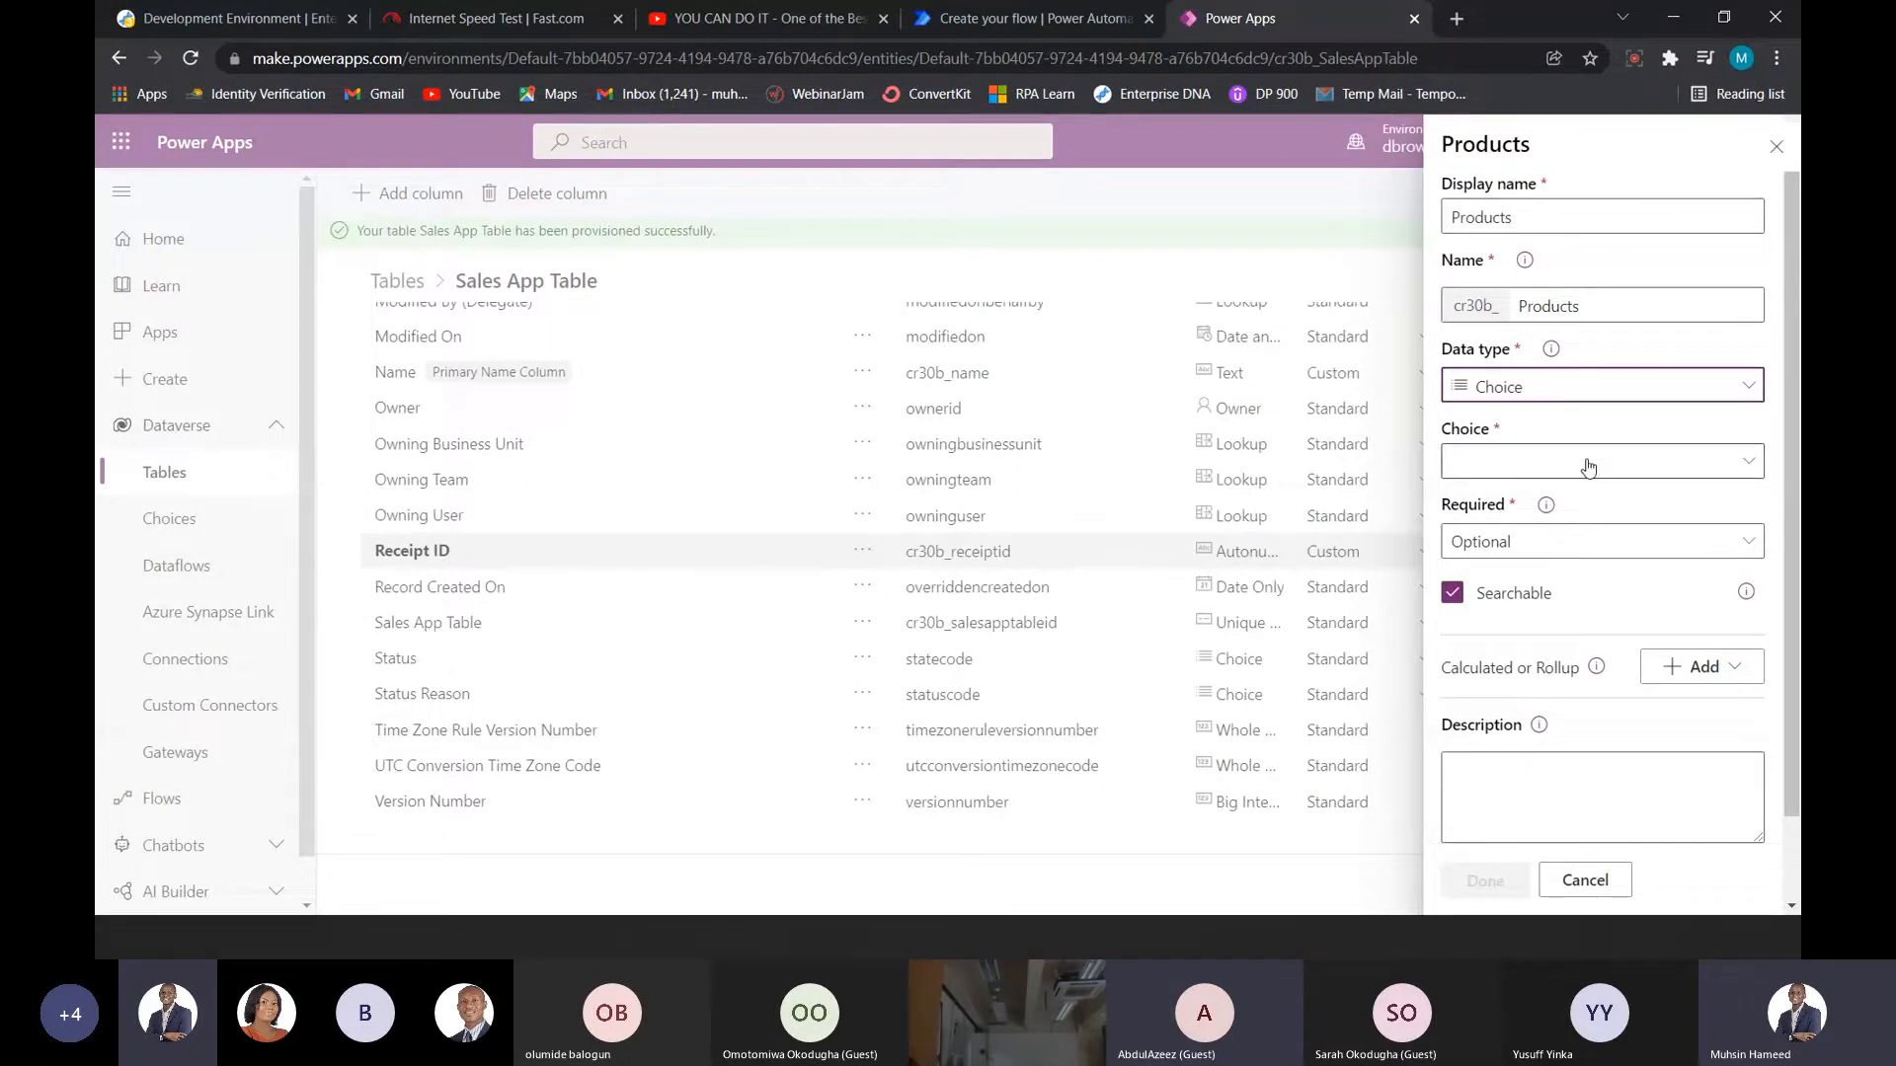
- Create a new choice for the Products column with the display name ProductList and the name productlist
{"action": "left_click", "coordinate": [1750, 469]}
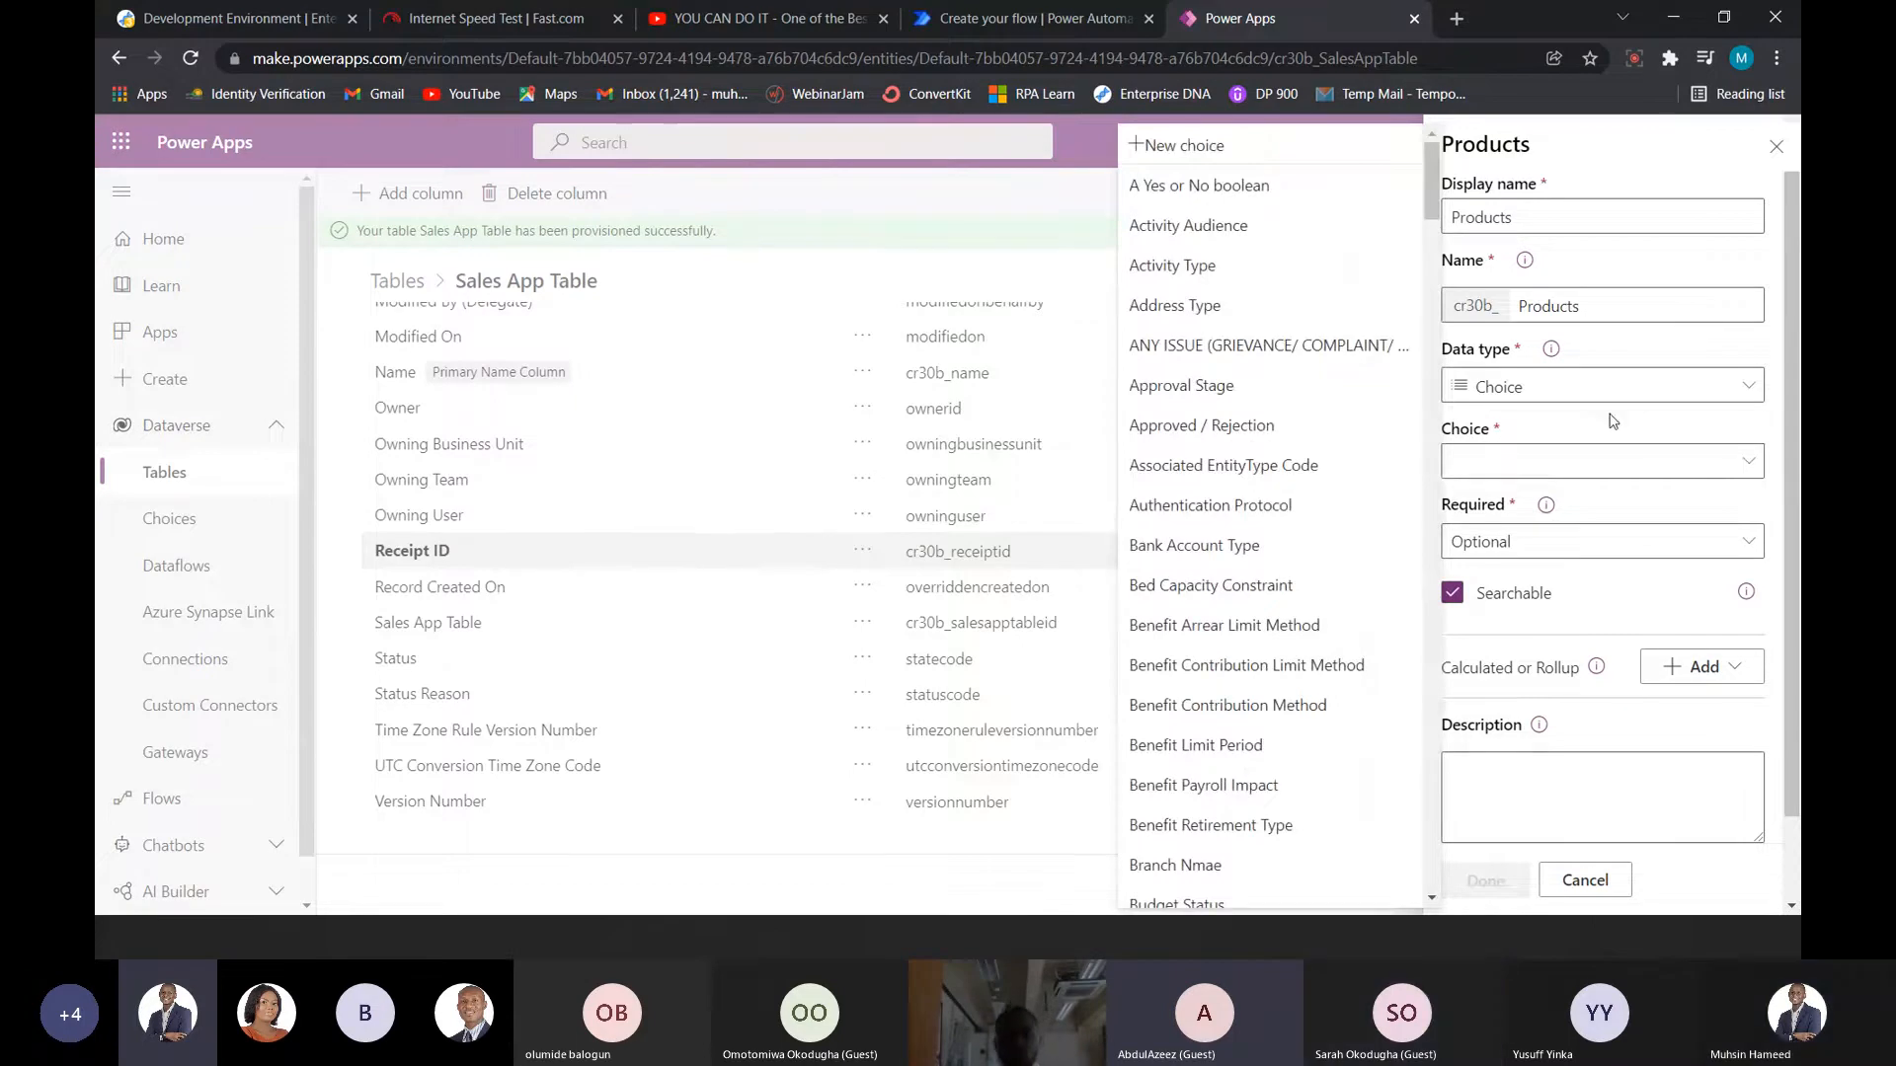
{"action": "left_click", "coordinate": [1165, 148]}
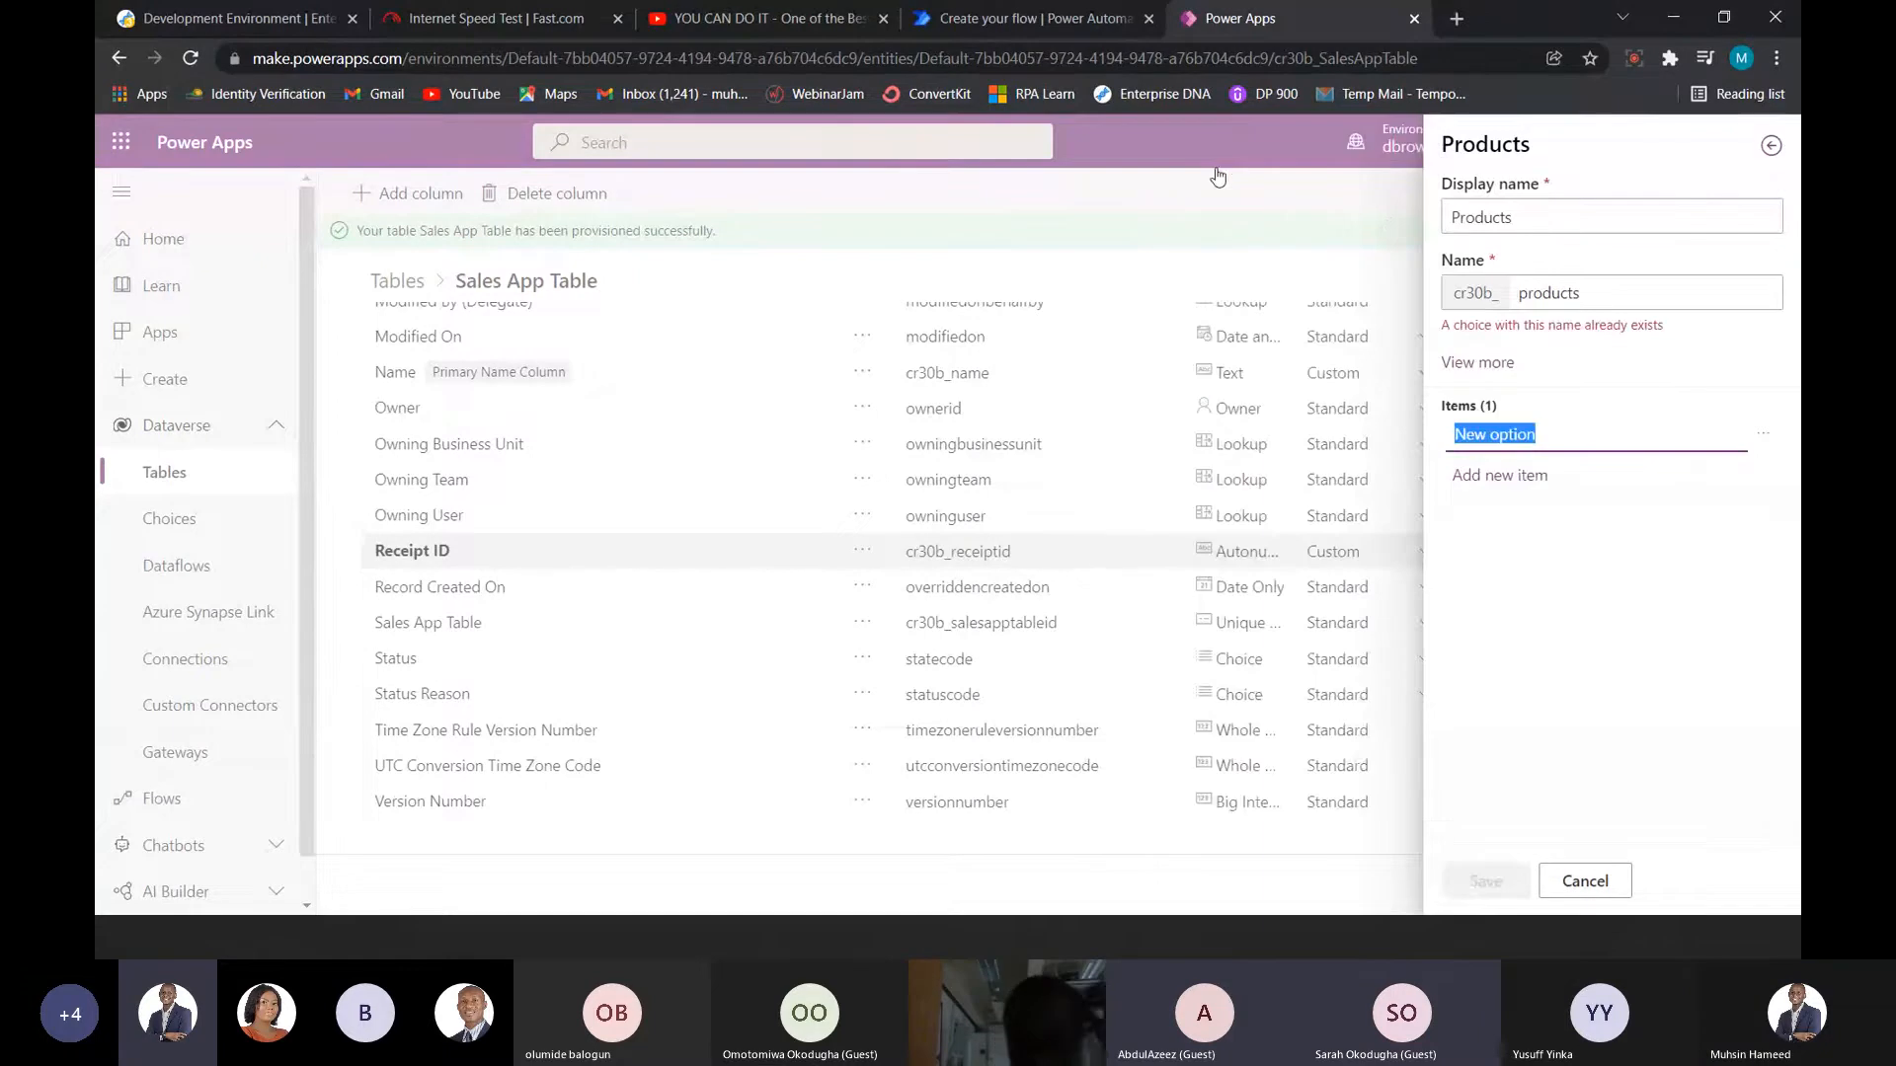
{"action": "left_click", "coordinate": [1553, 218]}
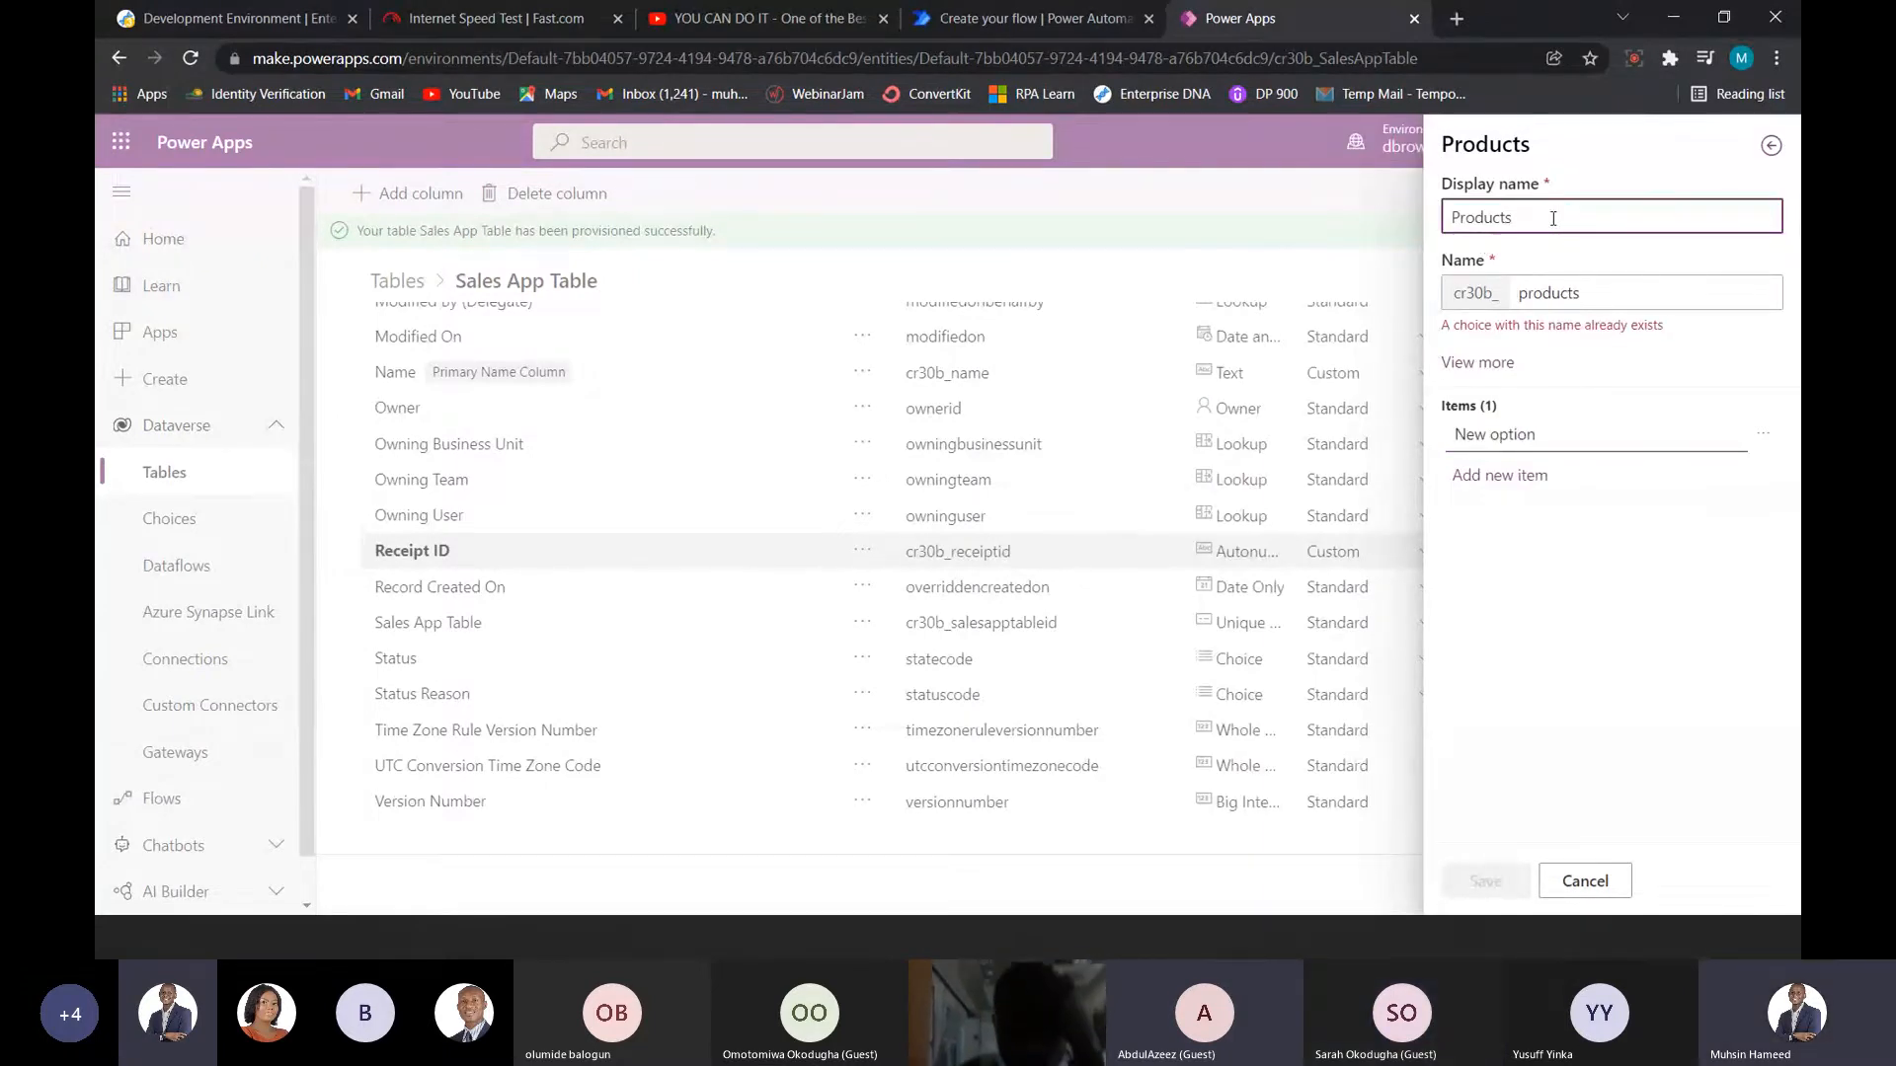
{"action": "key", "text": "BackSpace"}
{"action": "type", "text": "List"}
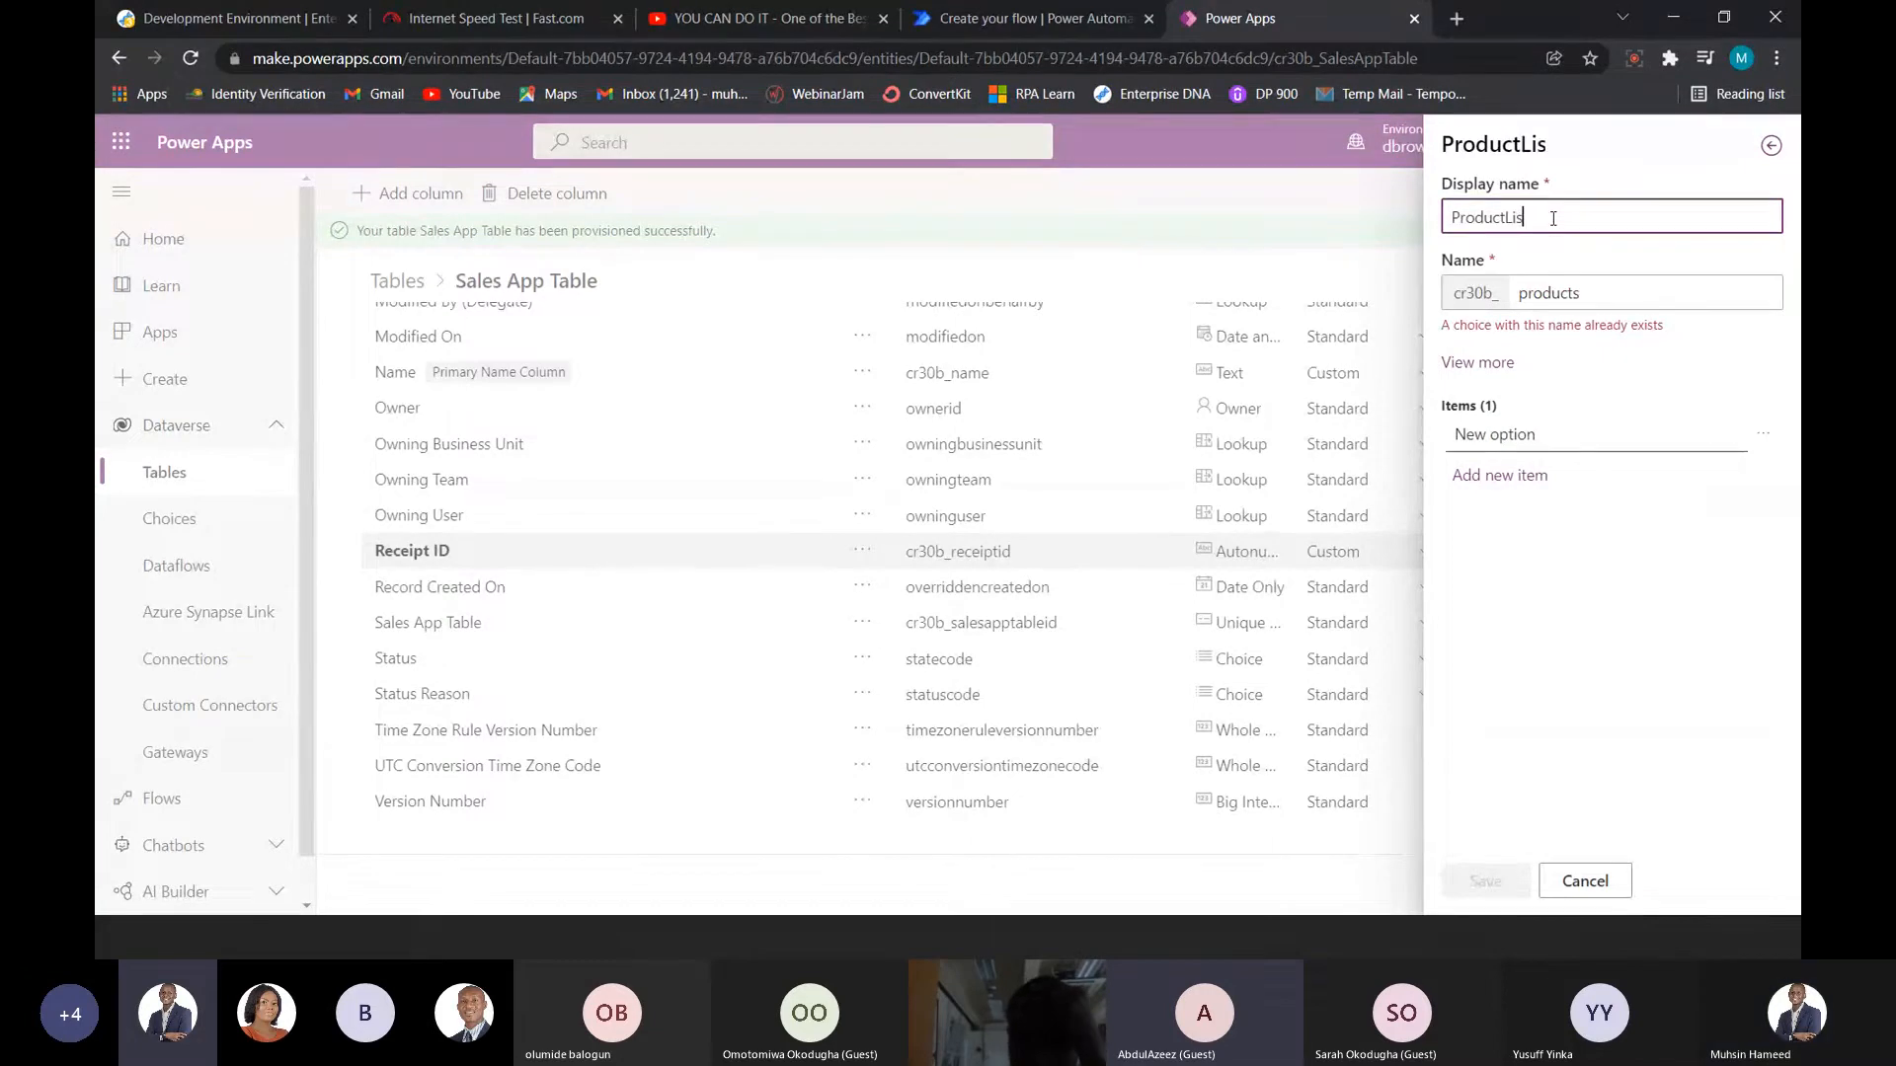
{"action": "left_click", "coordinate": [1600, 291]}
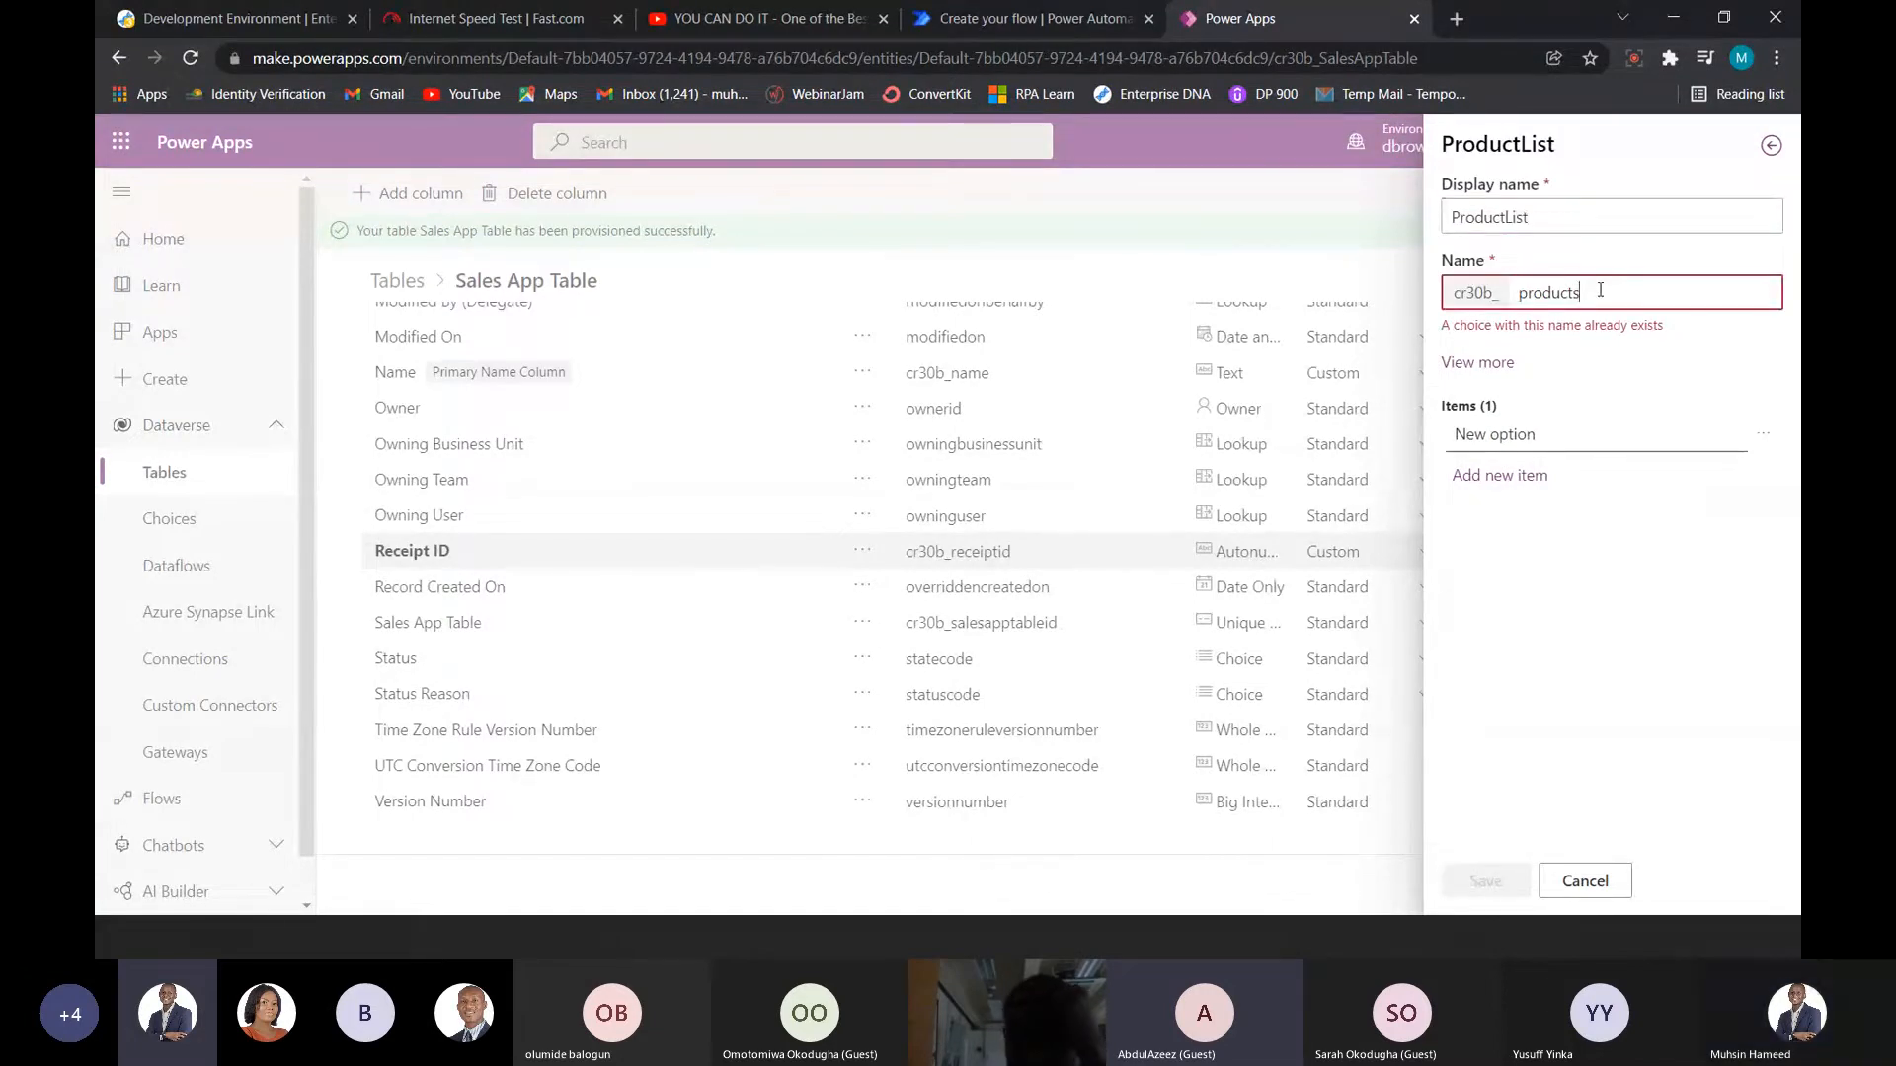
{"action": "key", "text": "BackSpace"}
{"action": "type", "text": "list"}
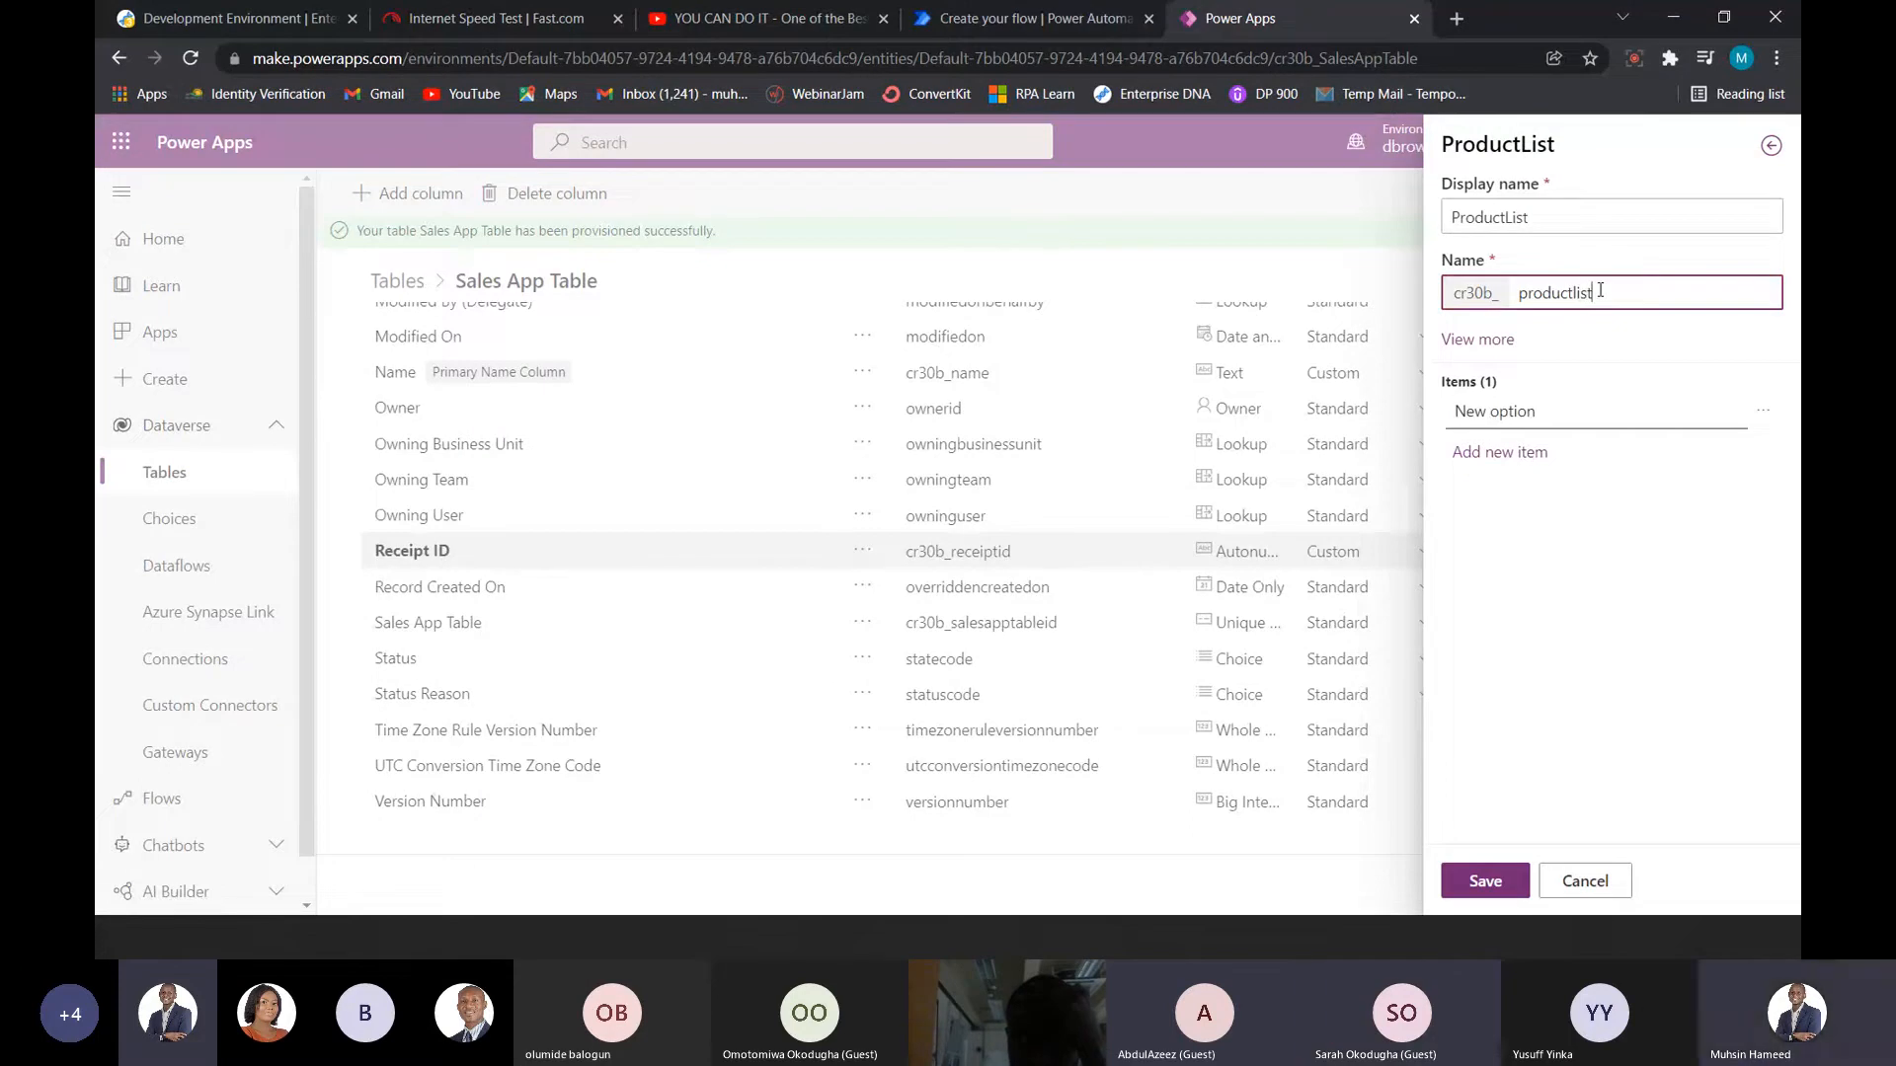
- Enter Car and Bag as the first two items of the ProductList choice
{"action": "left_click", "coordinate": [1557, 411]}
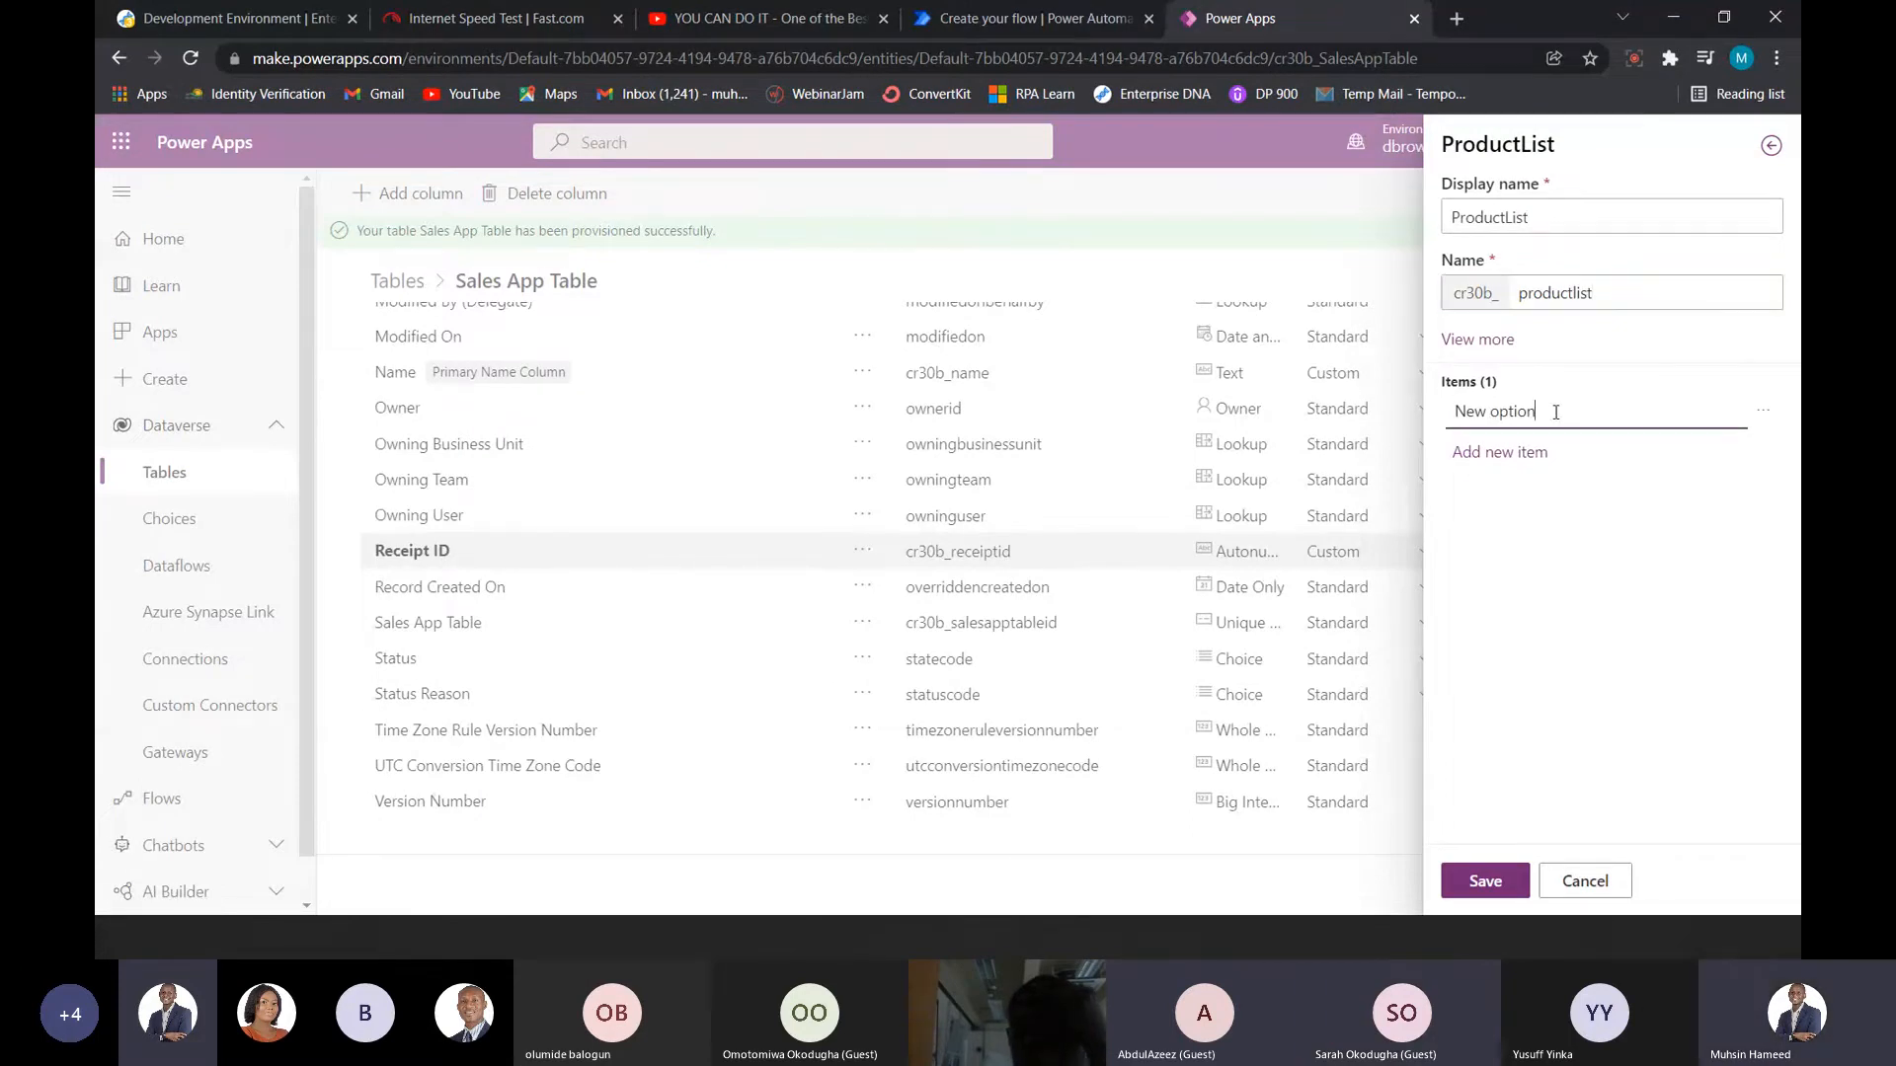
{"action": "left_click_drag", "start_coordinate": [1557, 411], "coordinate": [1449, 423]}
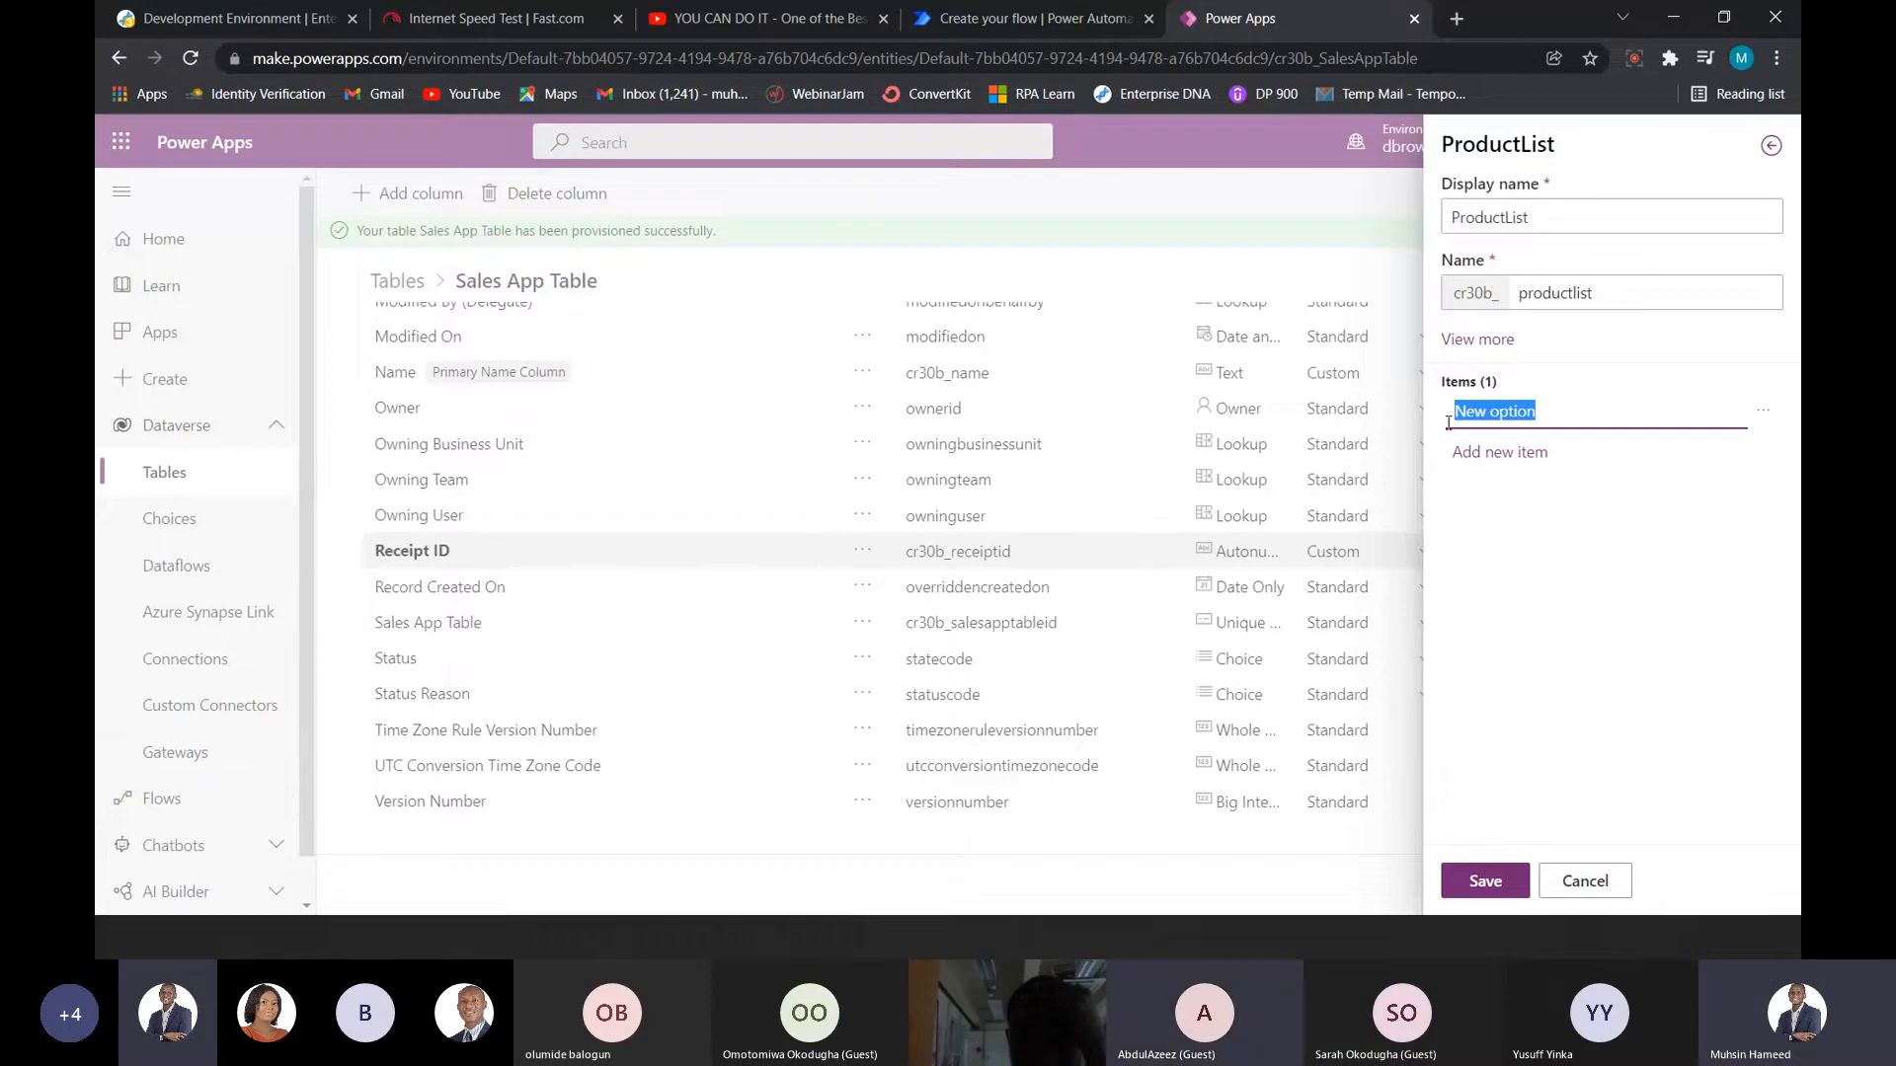
{"action": "type", "text": "Car"}
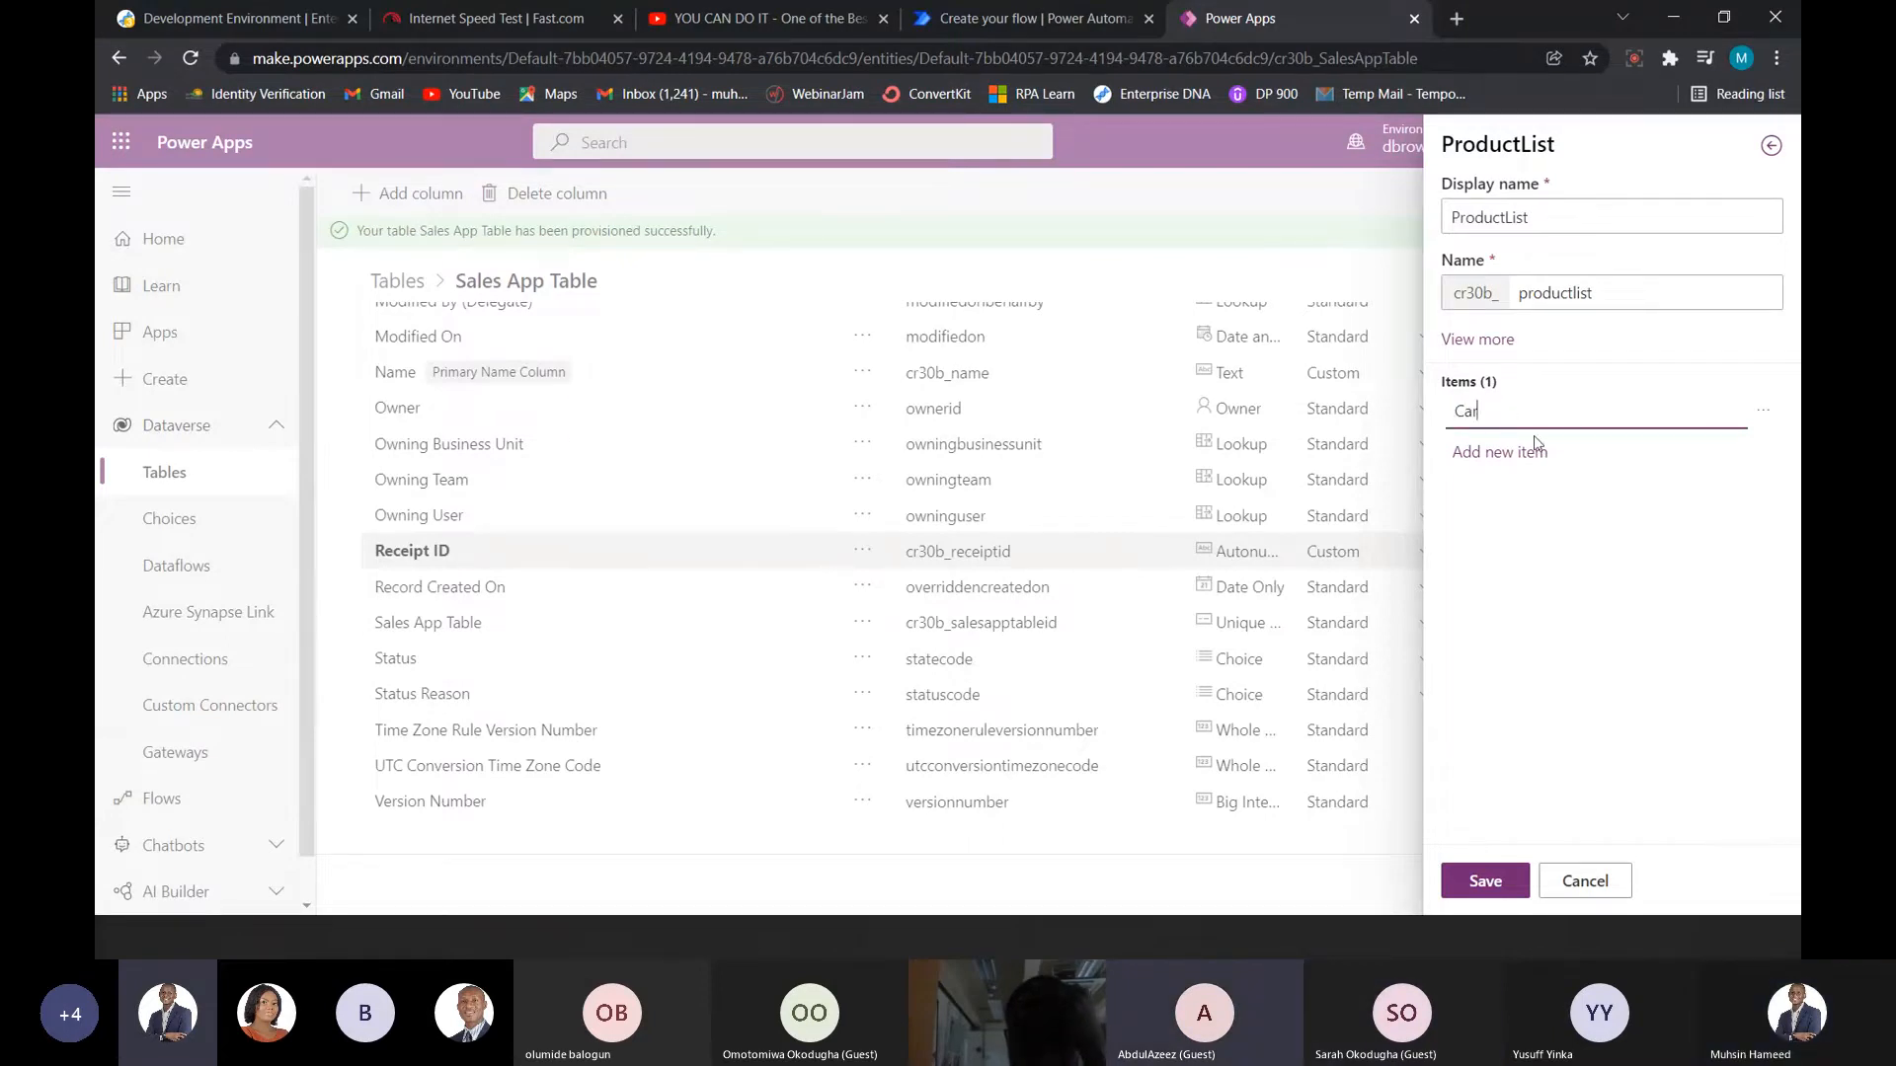
{"action": "left_click", "coordinate": [1521, 459]}
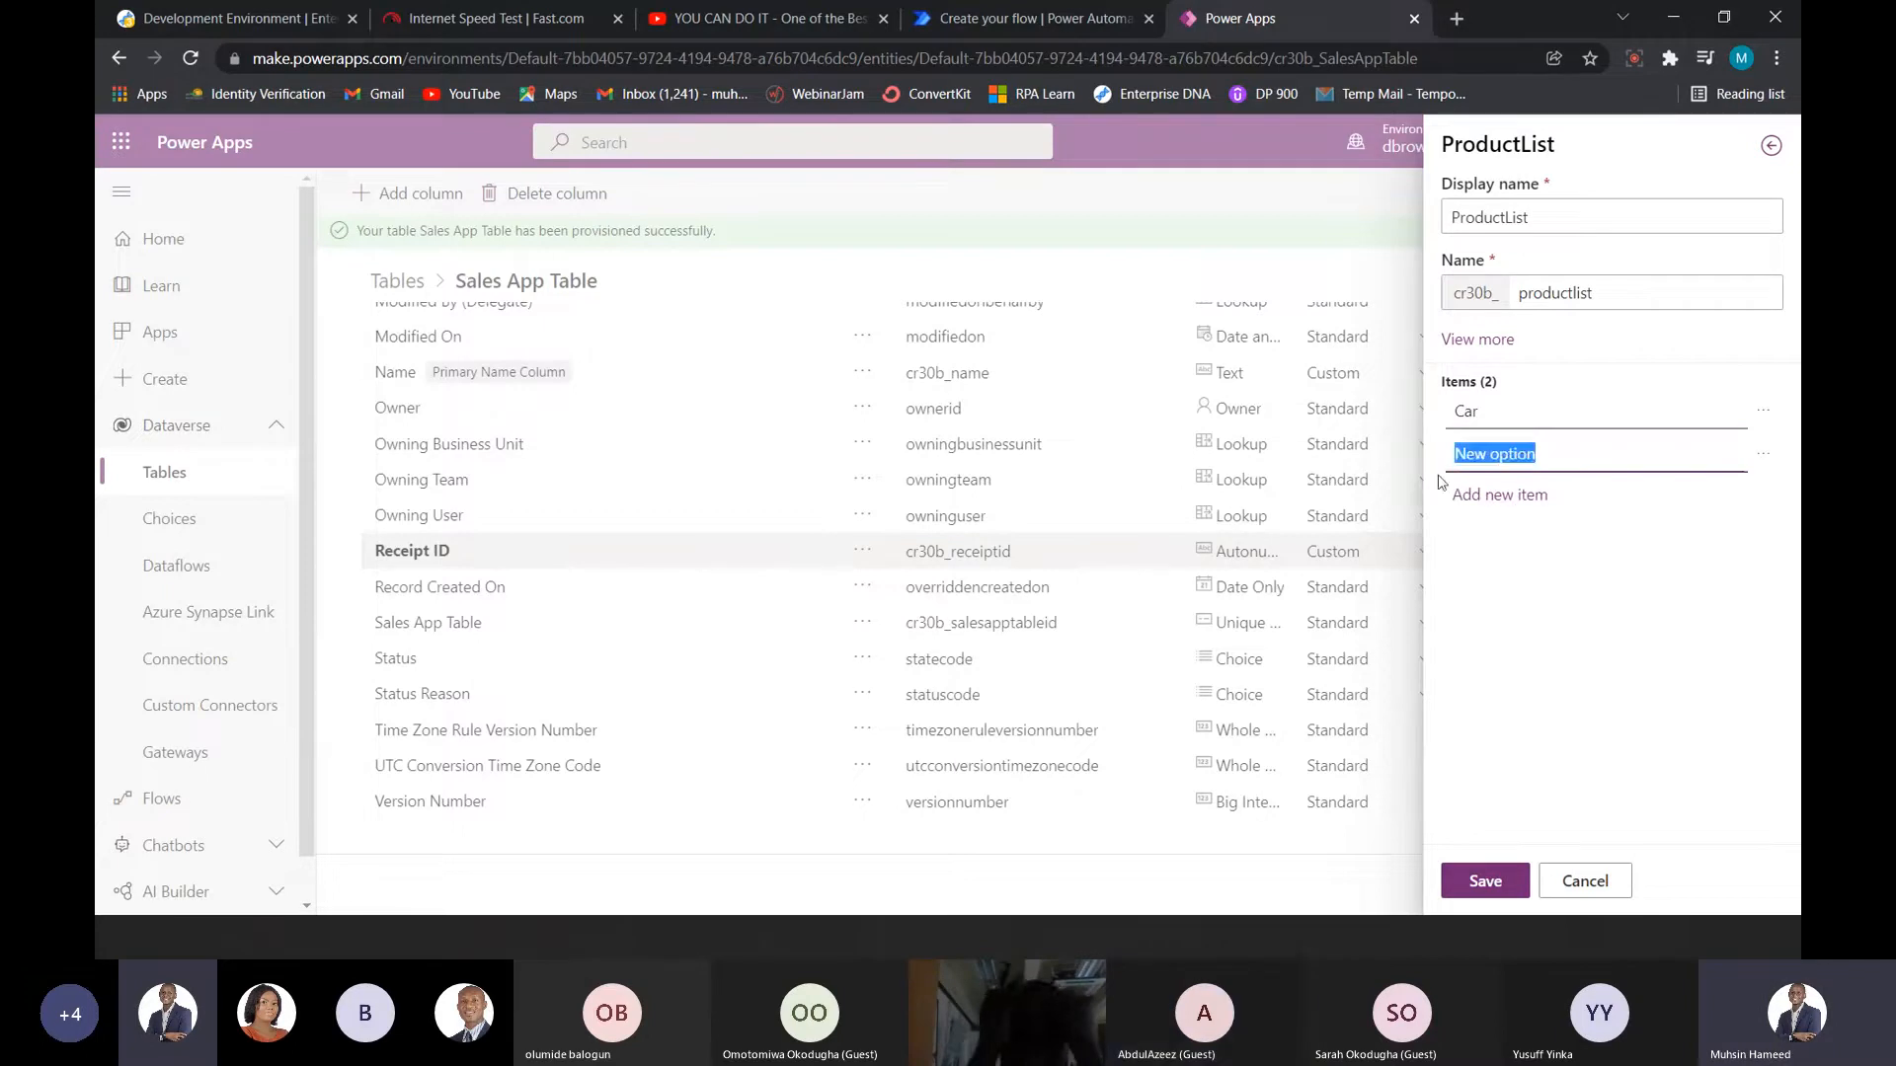
{"action": "type", "text": "Bag"}
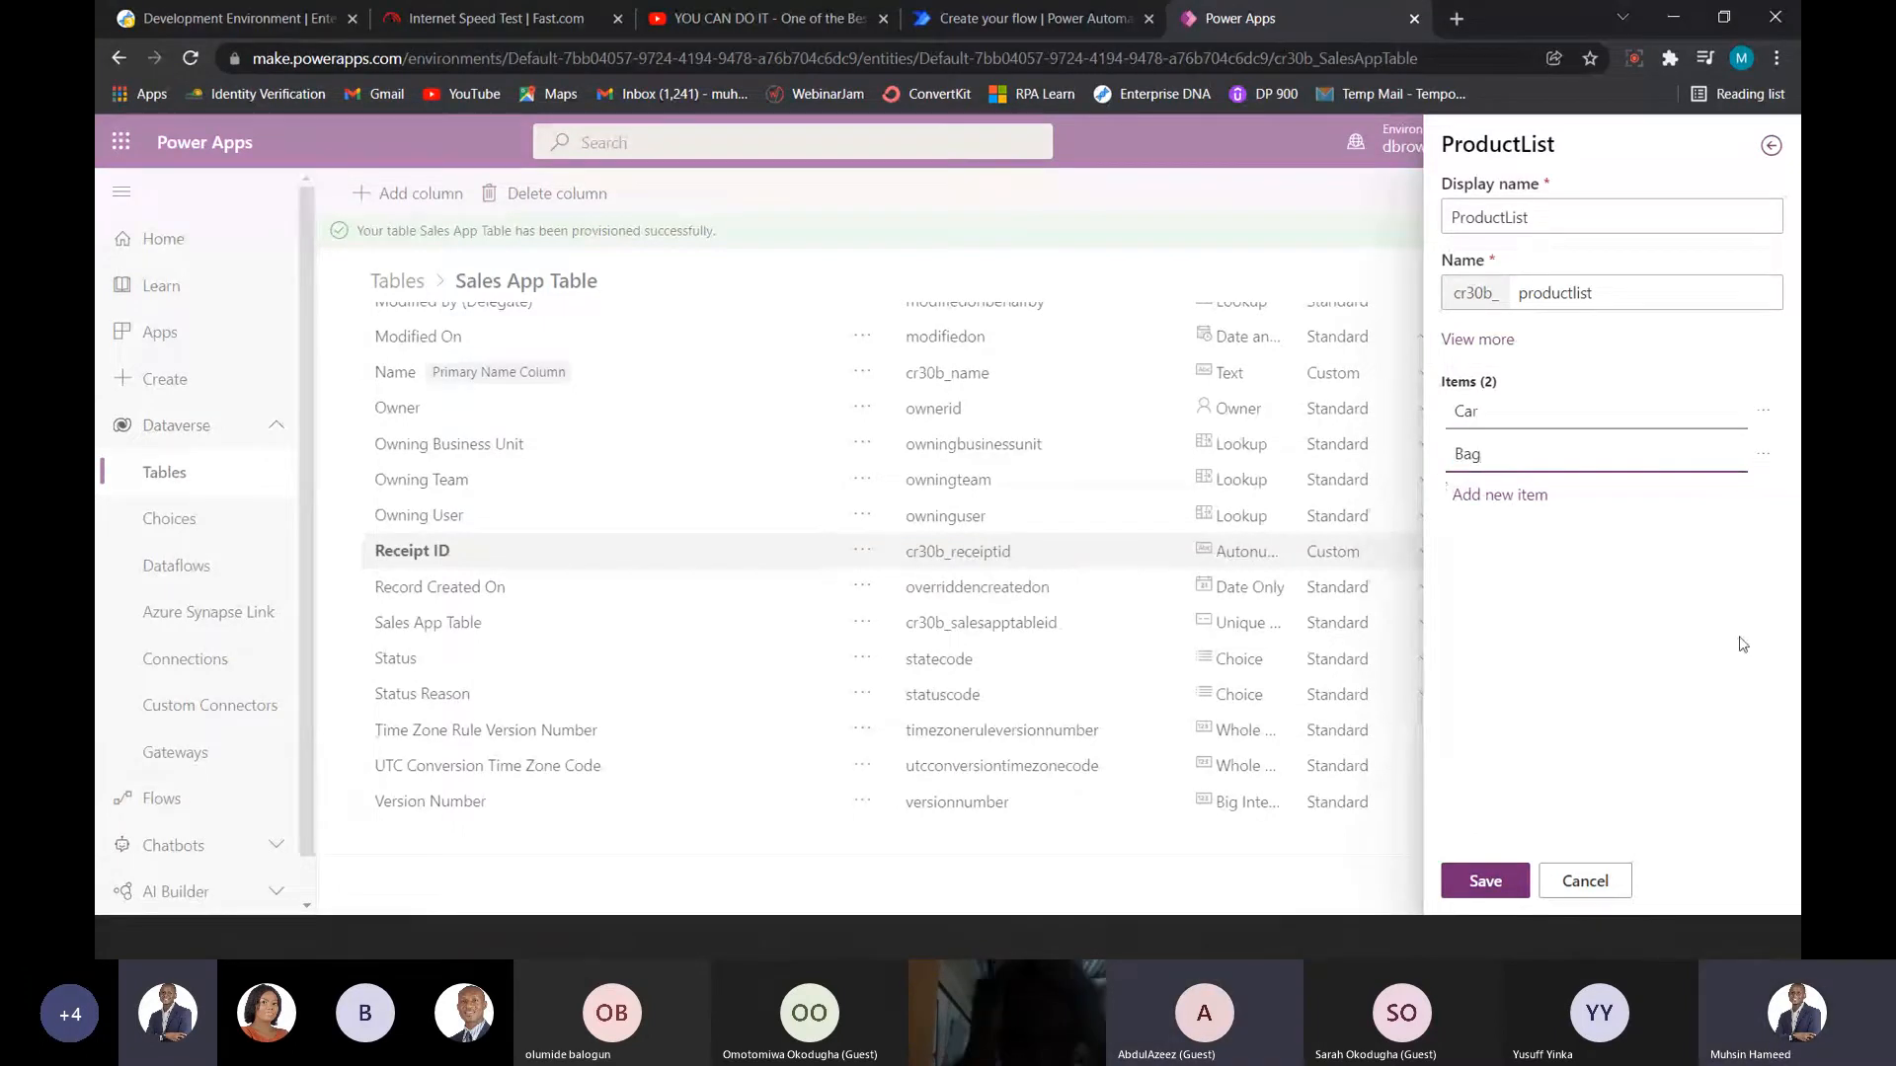
- Add Mobile Phone as the third item of the ProductList choice and save the choice
{"action": "left_click", "coordinate": [1460, 495]}
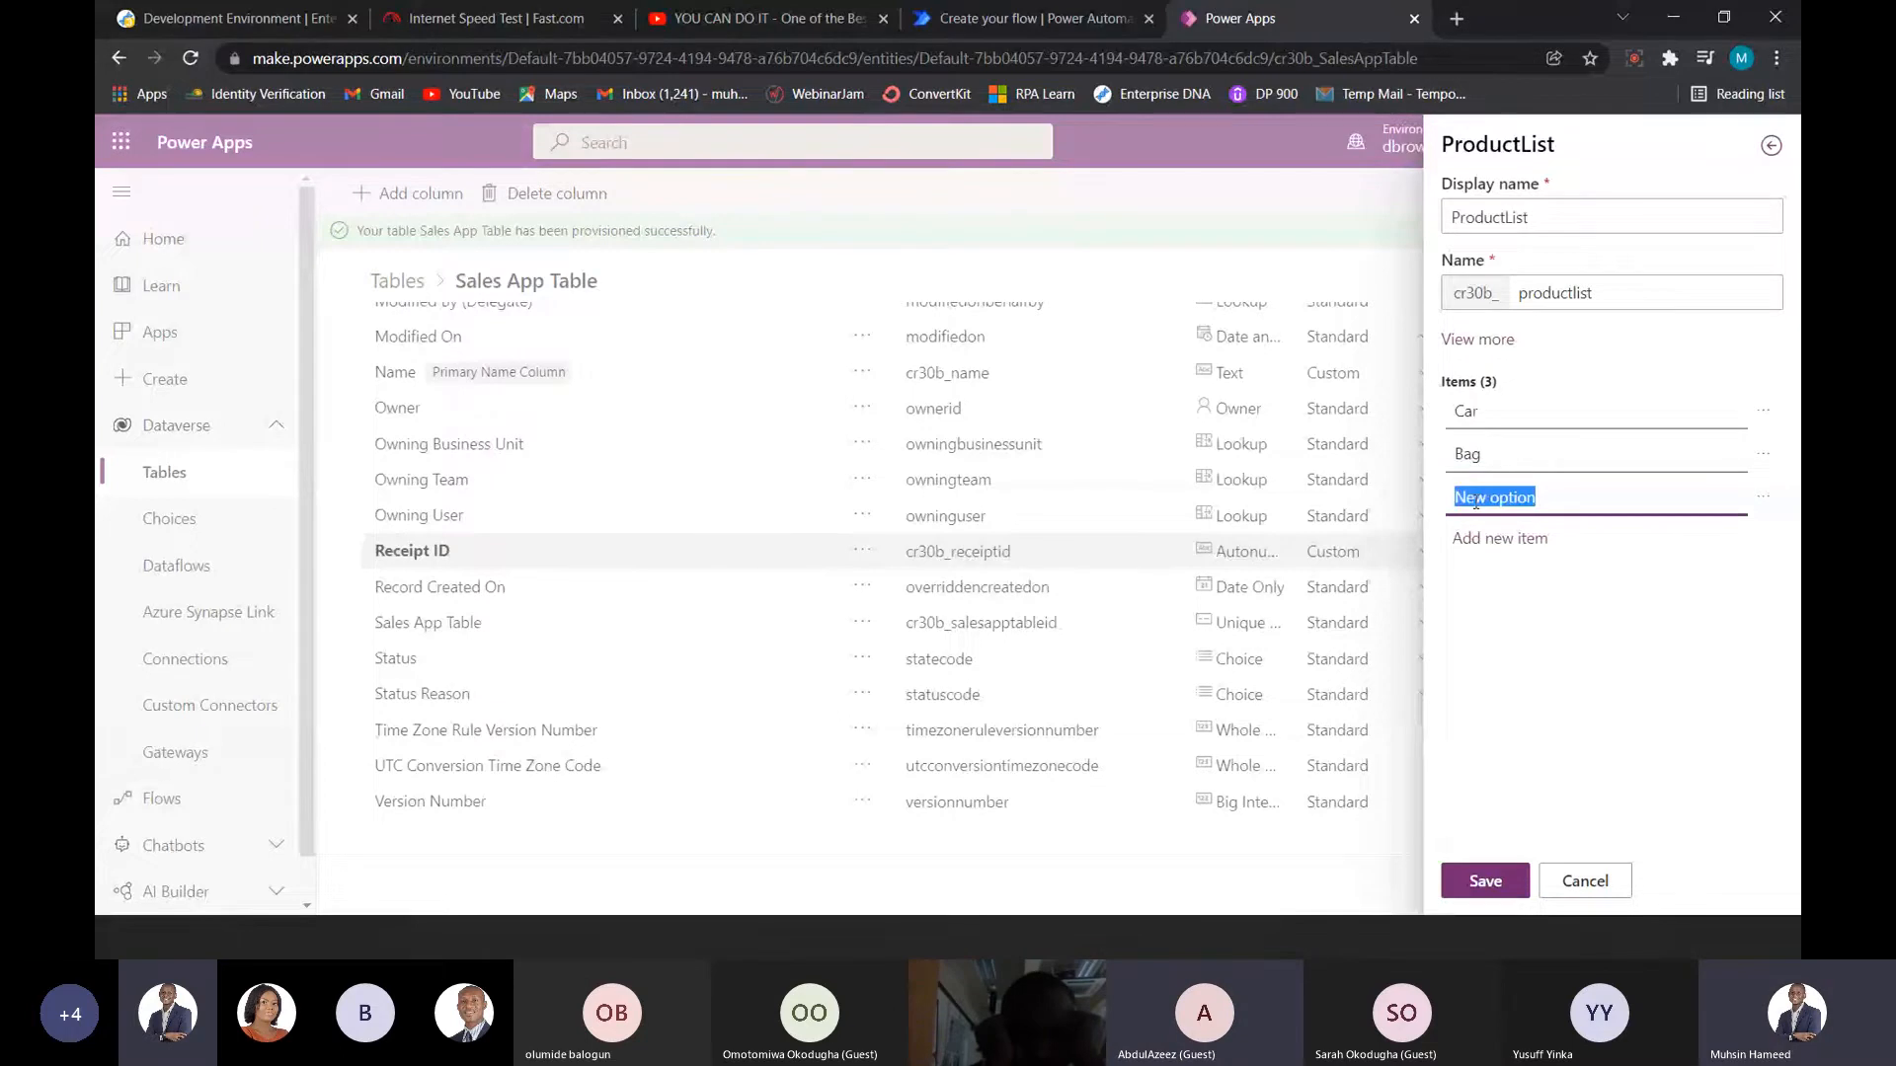
{"action": "type", "text": "Mobile Pho"}
{"action": "key", "text": "BackSpace"}
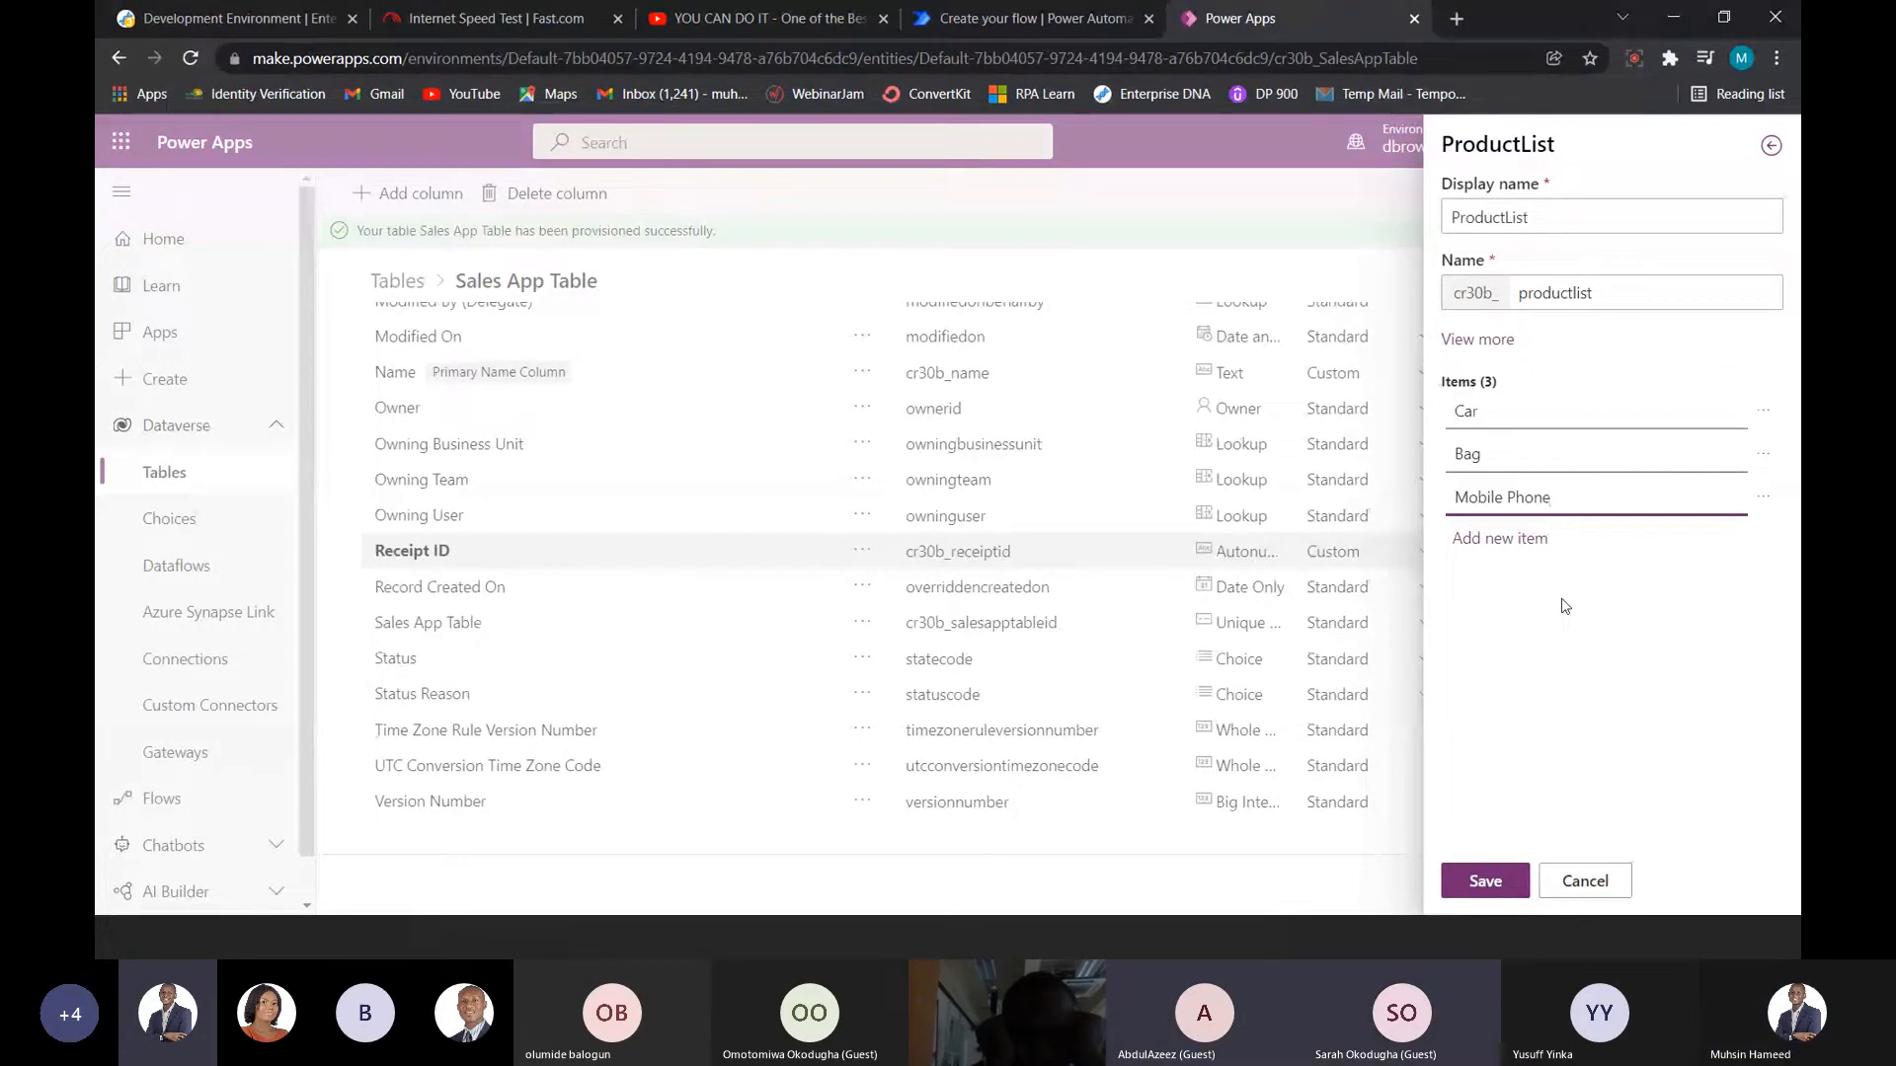
{"action": "key", "text": "alt"}
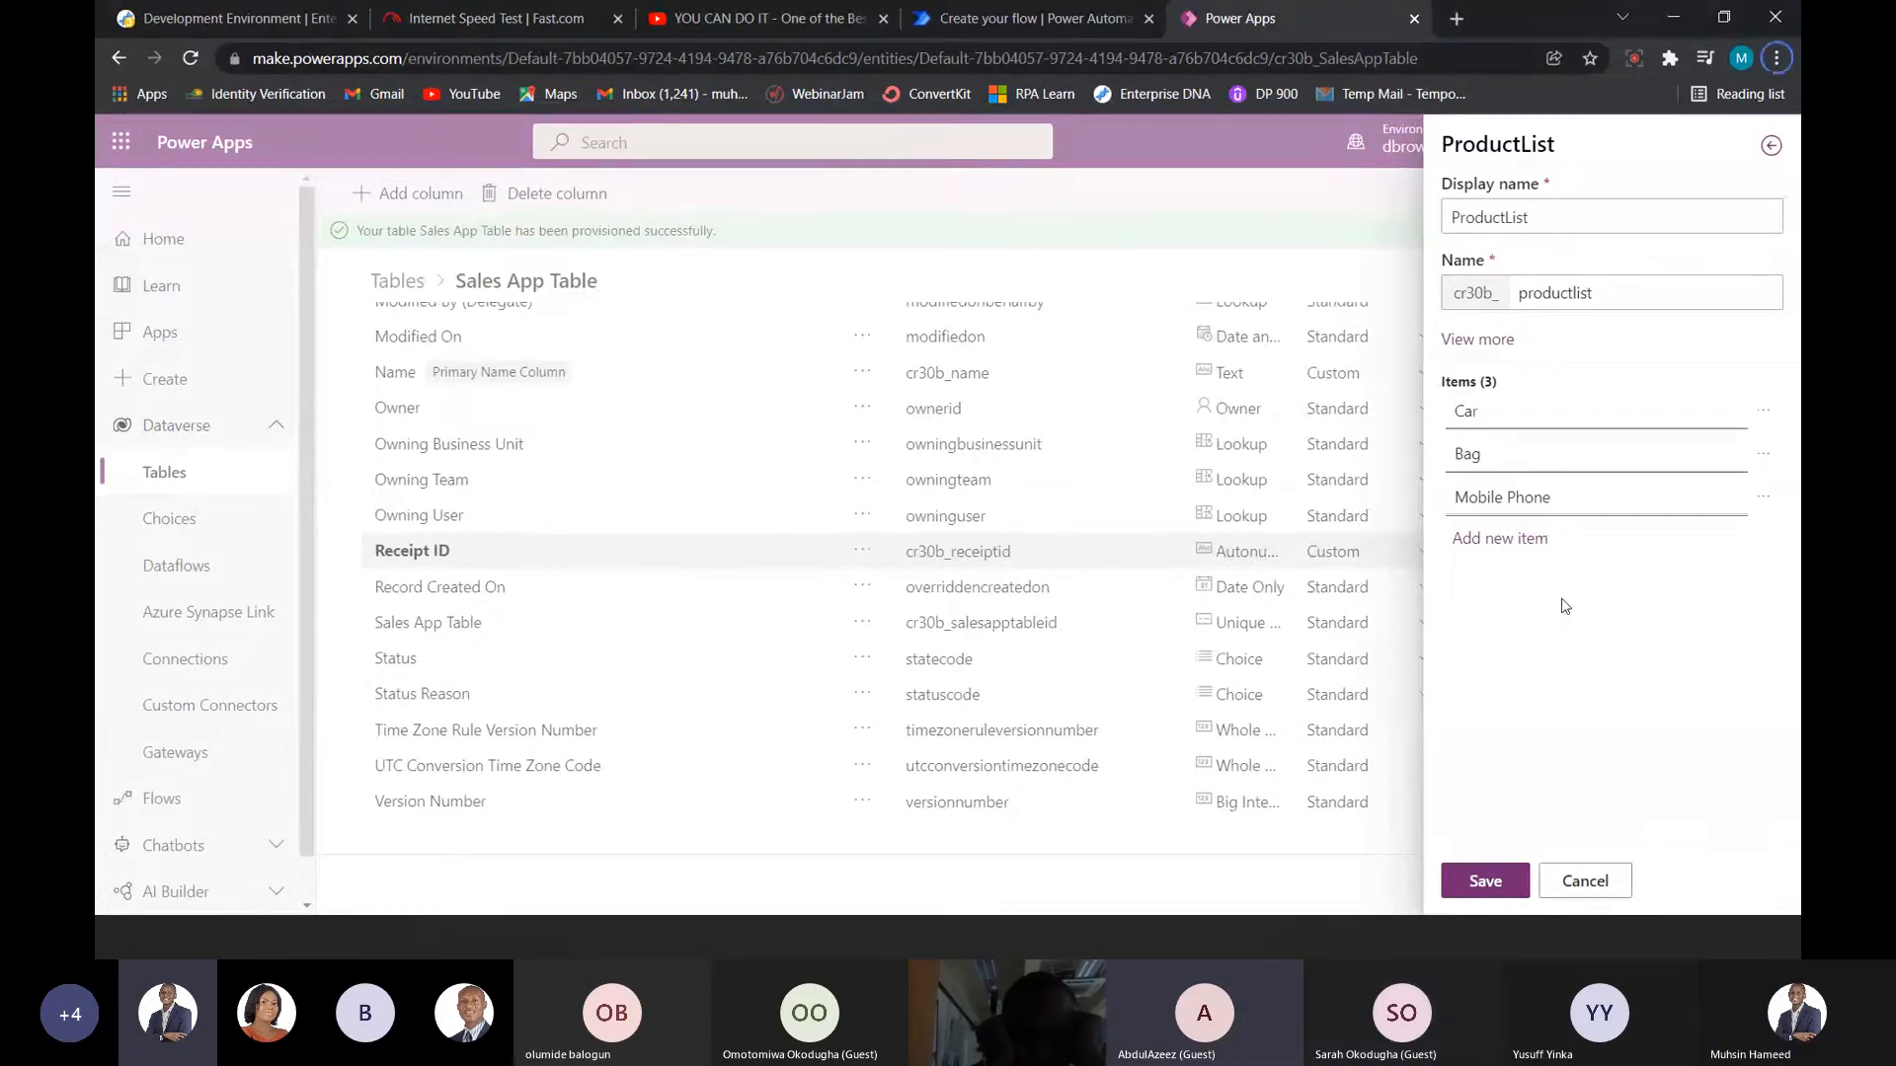
{"action": "left_click", "coordinate": [1565, 606]}
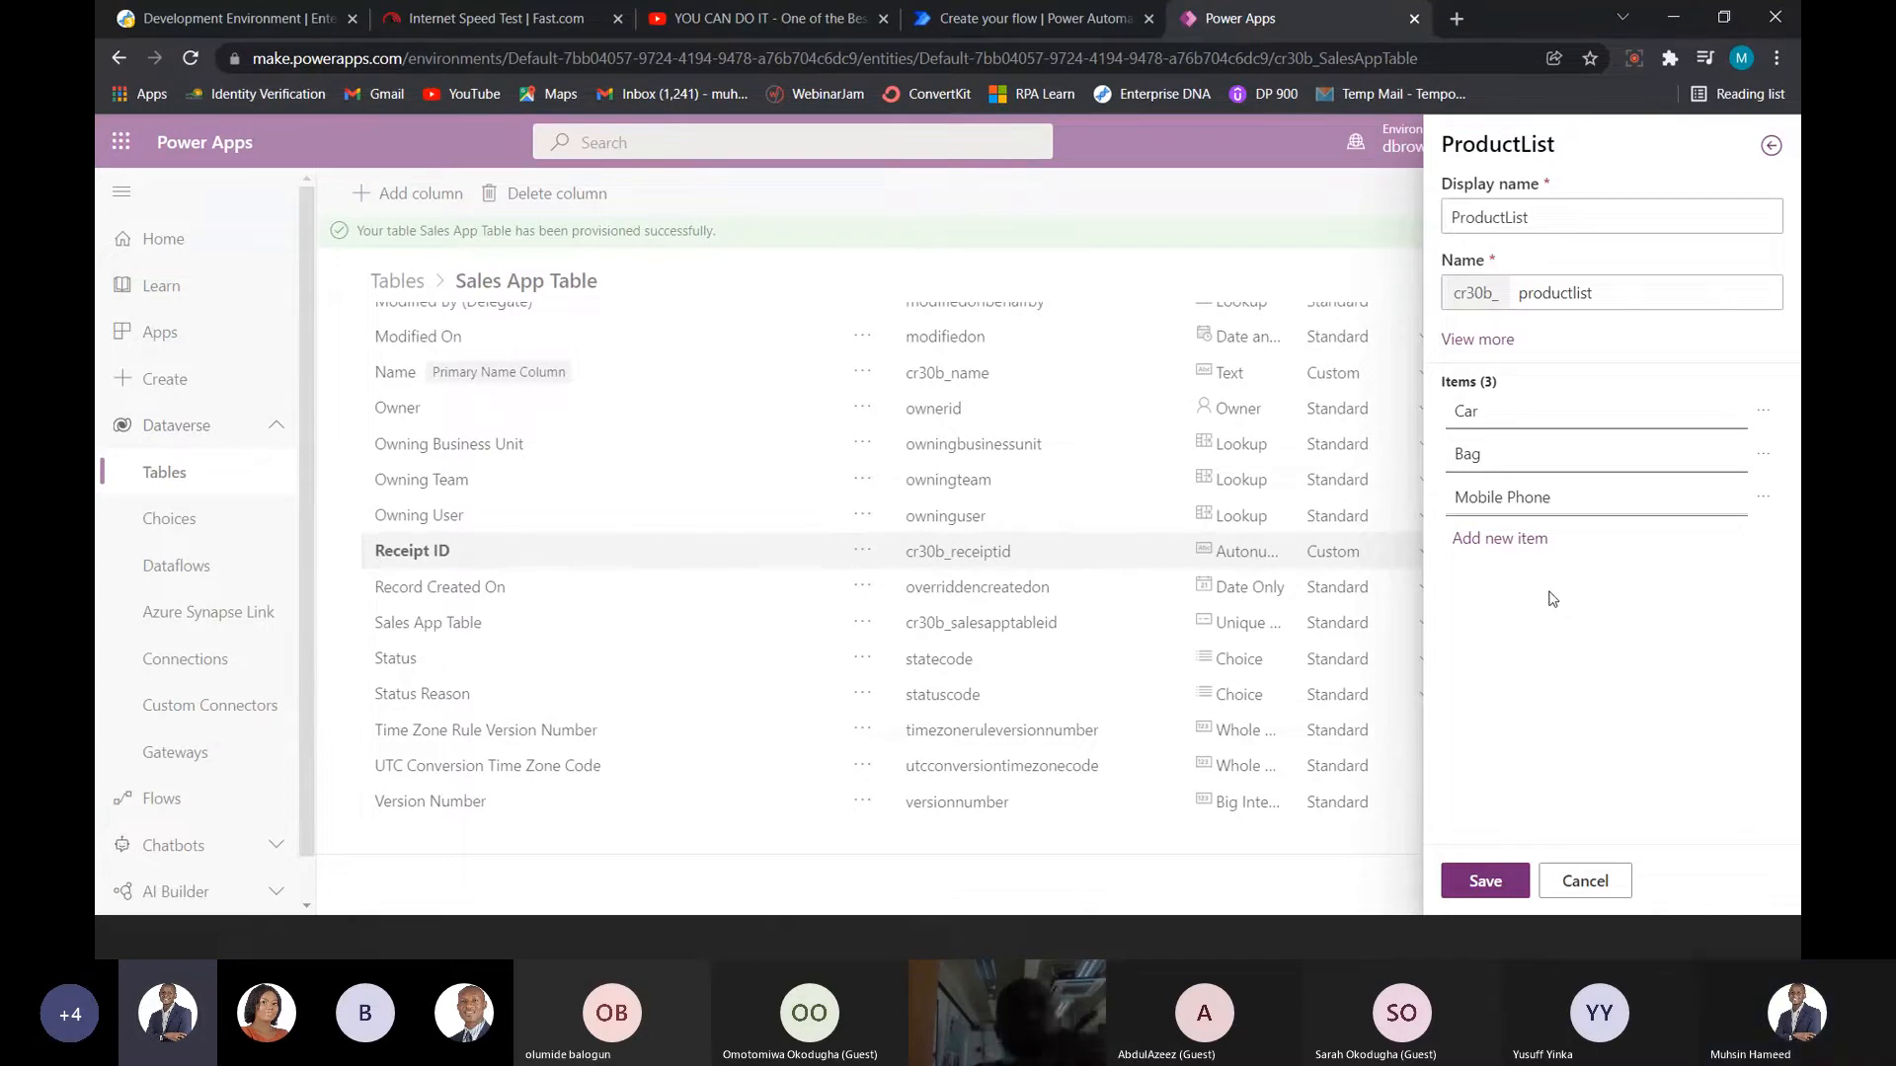
{"action": "left_click", "coordinate": [1489, 888]}
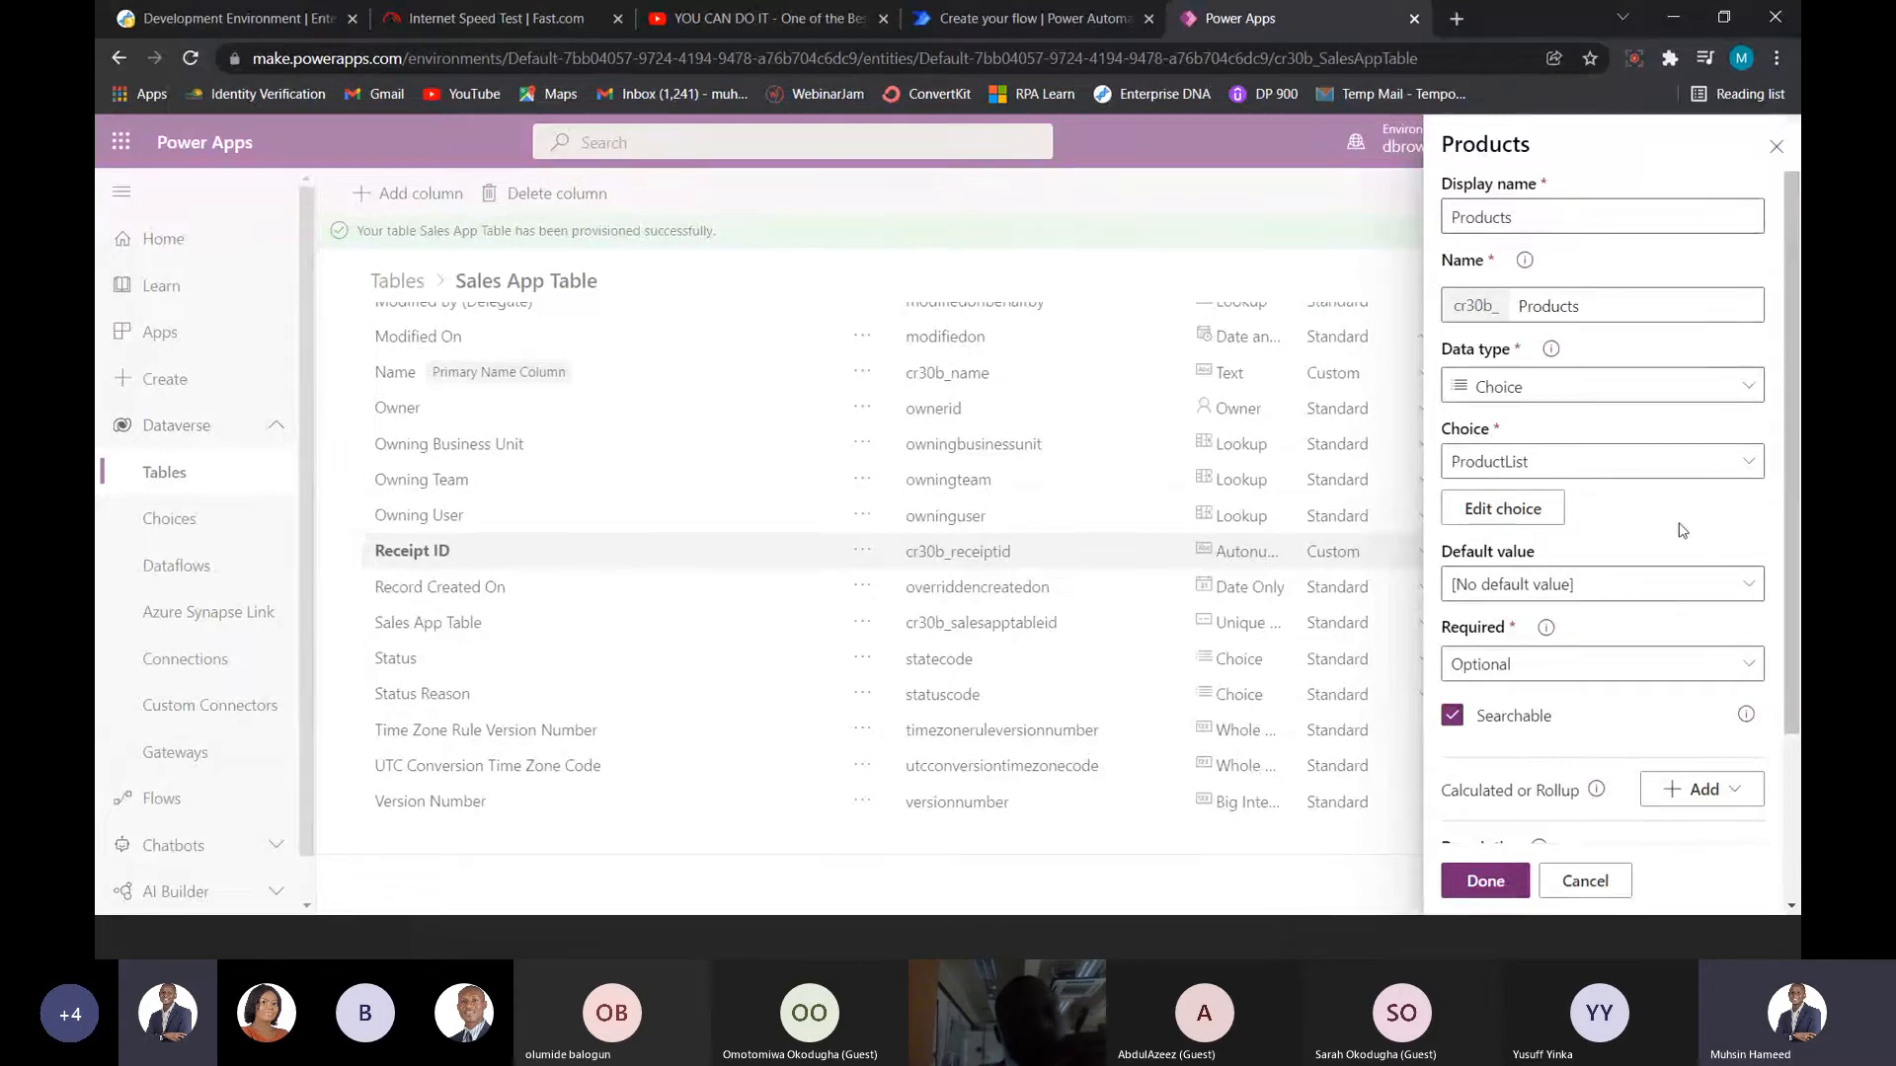
- Set the Products column's default value to Mobile Phone, make it Required, and finish adding the column
{"action": "left_click", "coordinate": [1722, 587]}
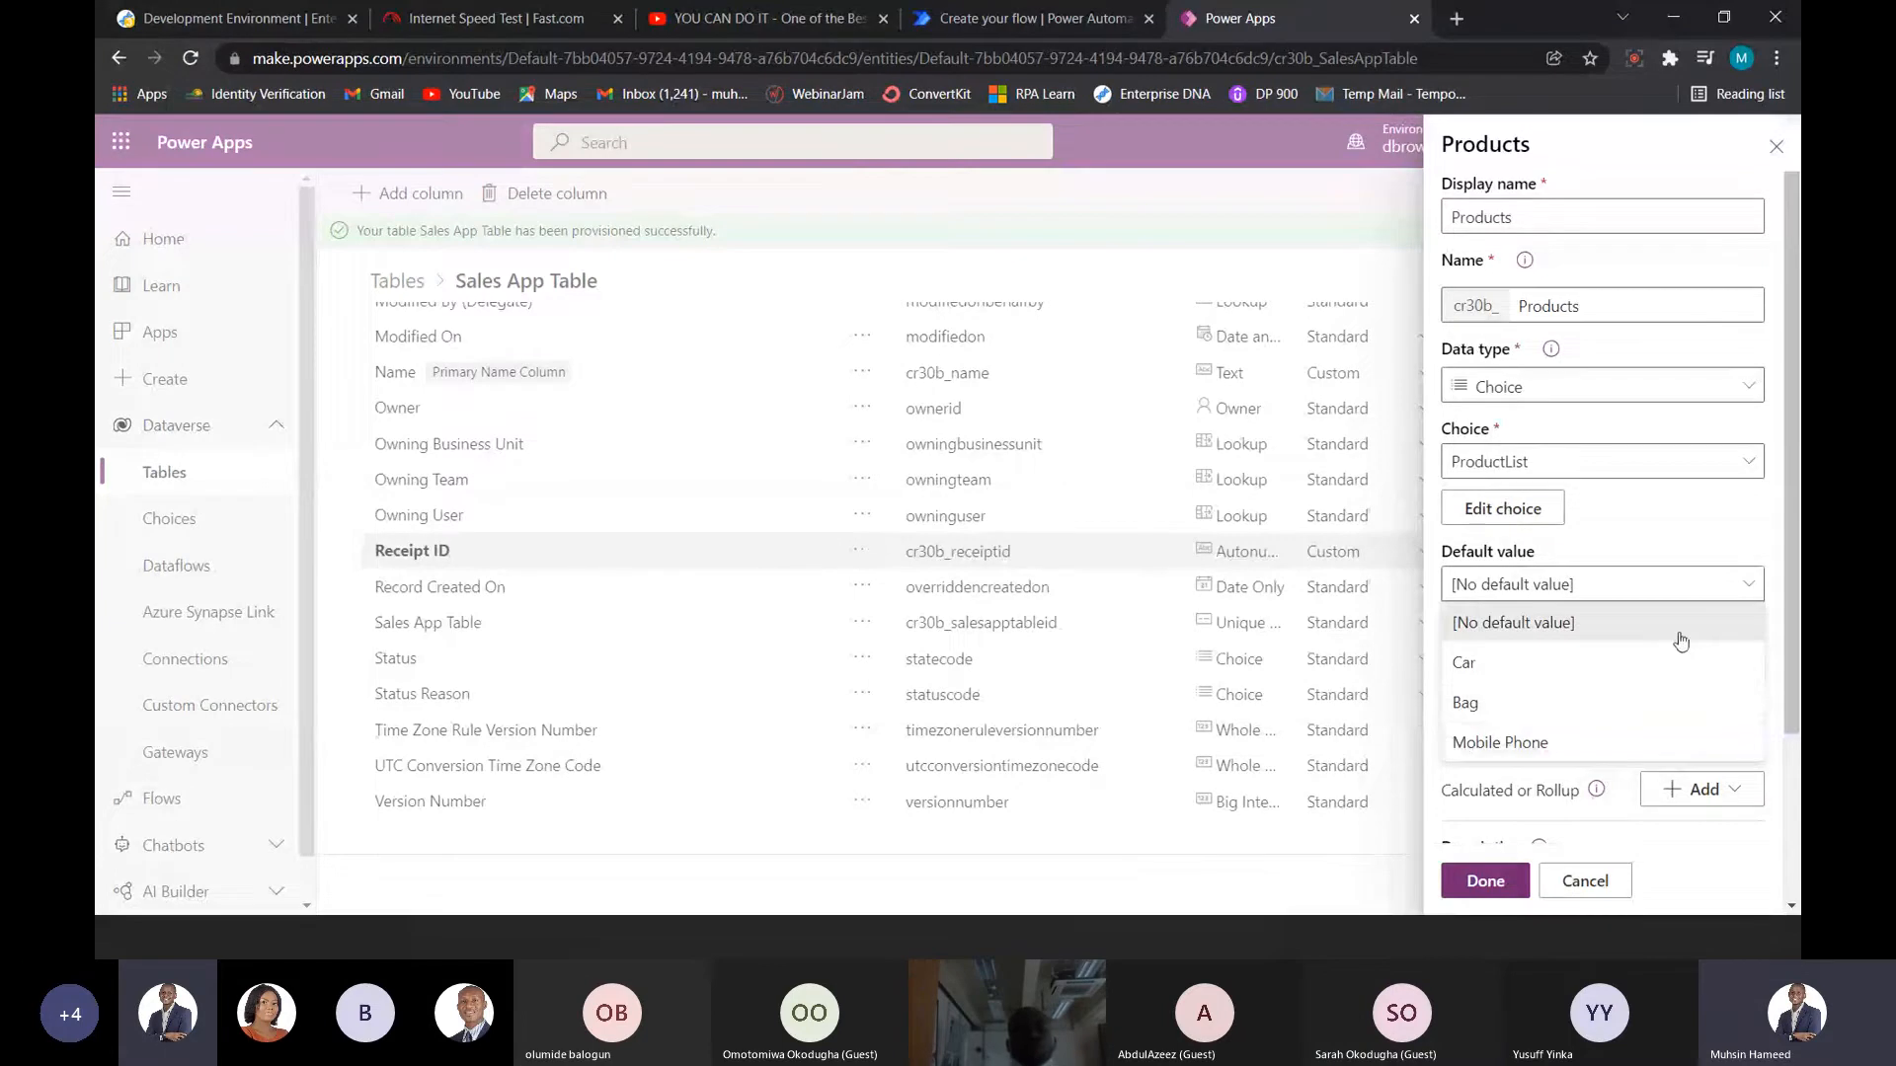
{"action": "left_click", "coordinate": [1547, 741]}
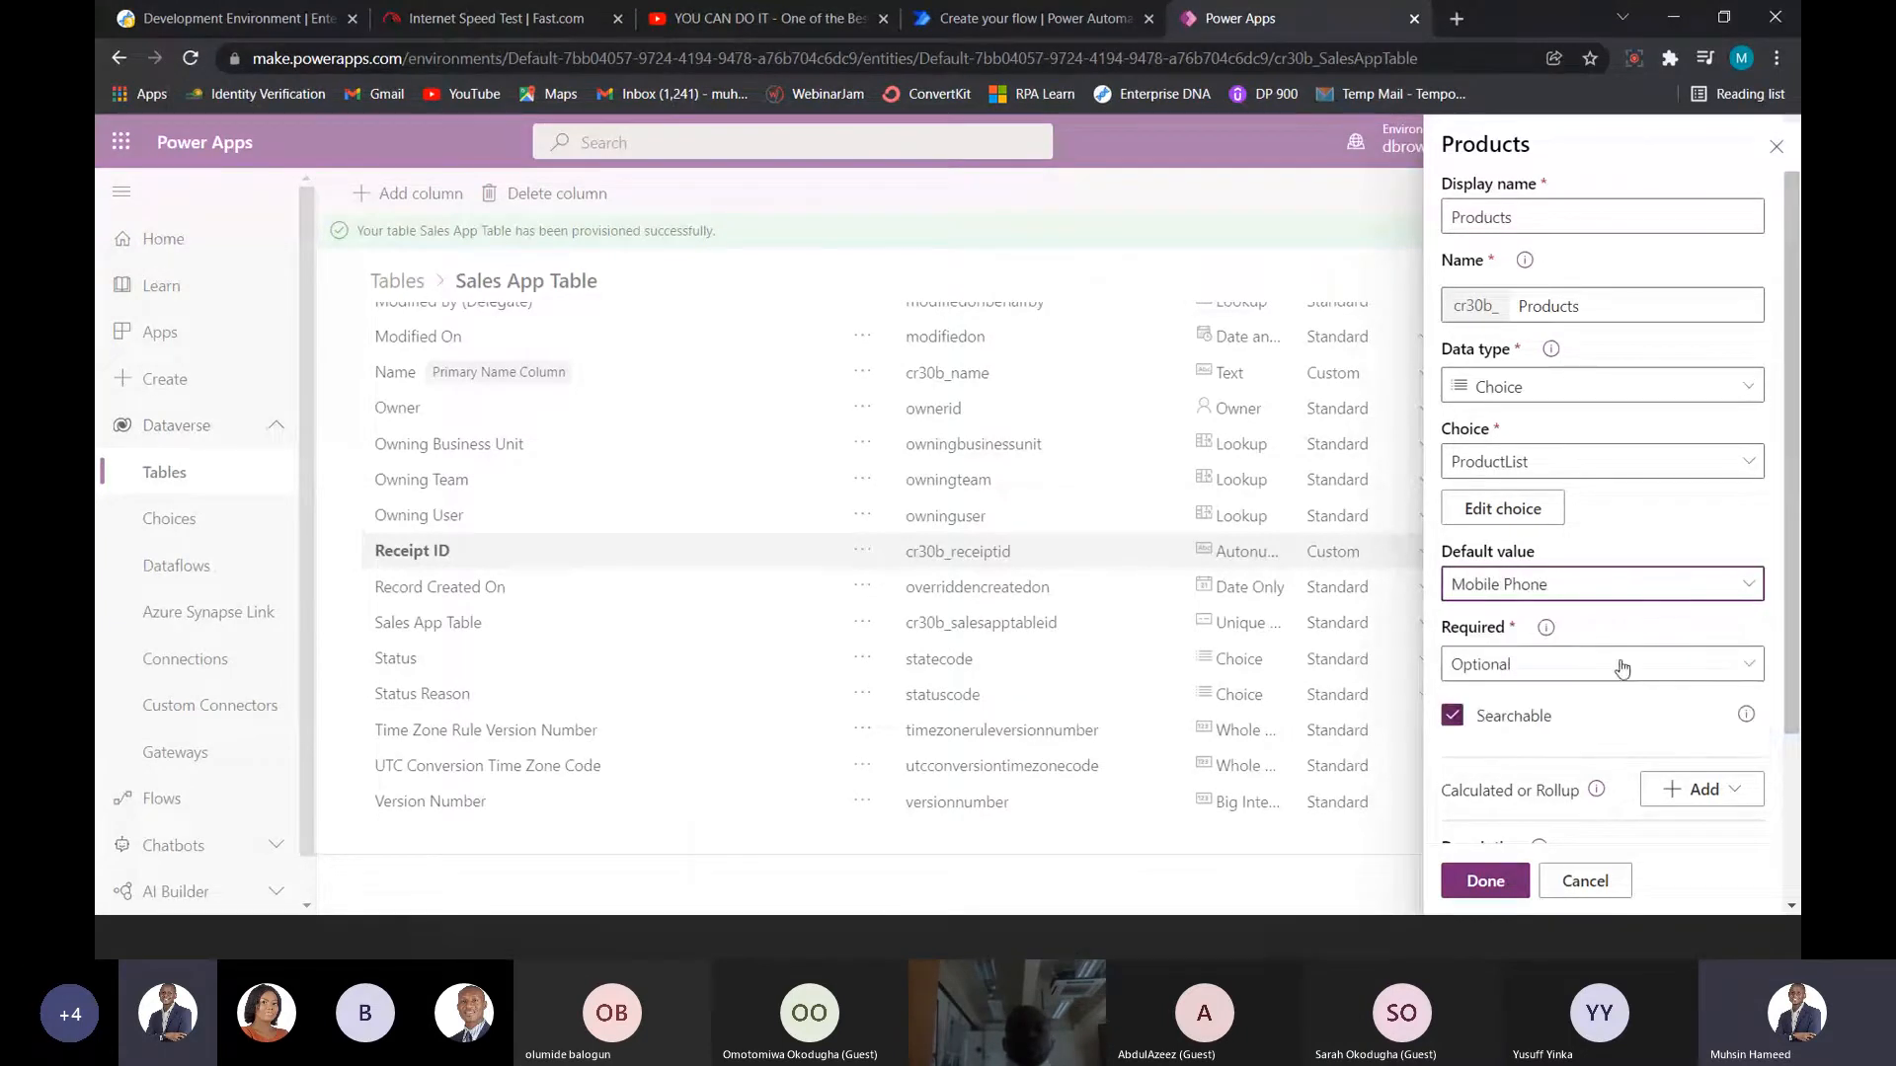
{"action": "scroll", "coordinate": [1643, 607], "scroll_direction": "down", "scroll_amount": 1}
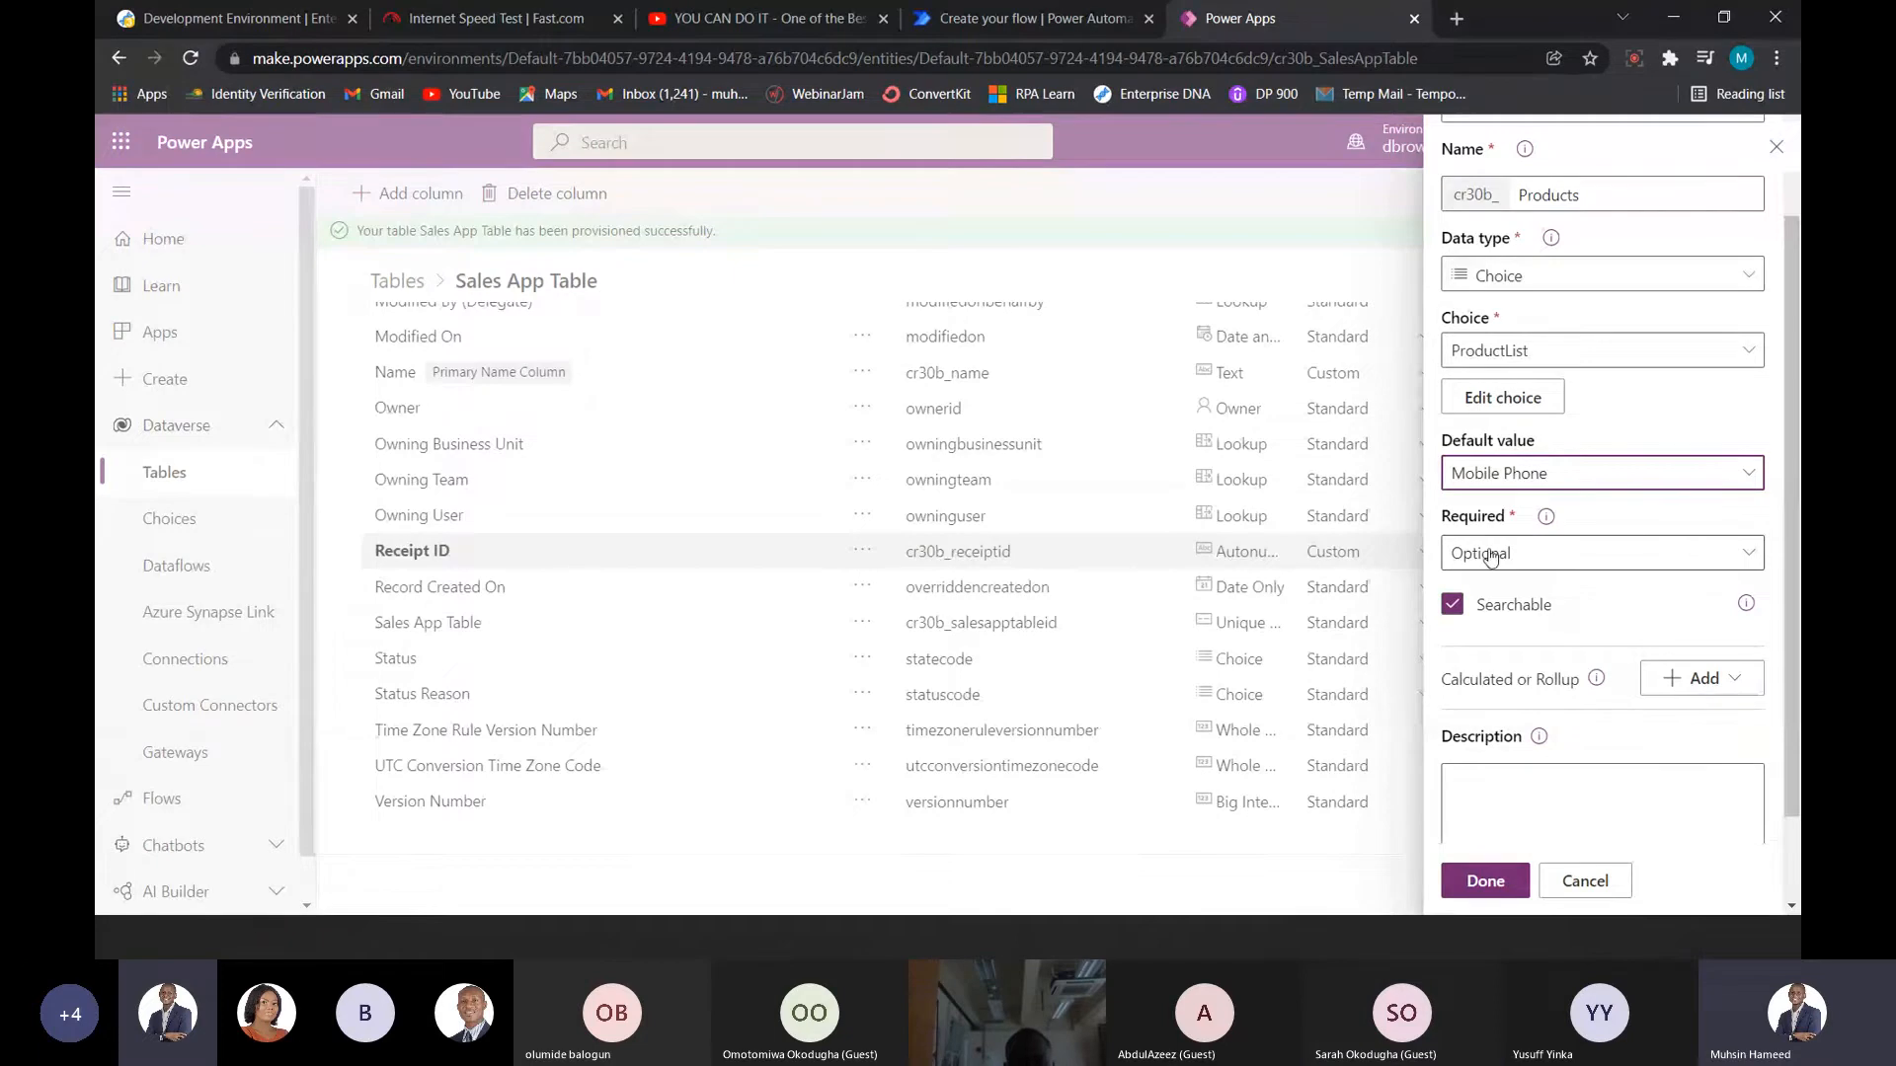
{"action": "left_click", "coordinate": [1745, 560]}
{"action": "left_click", "coordinate": [1502, 667]}
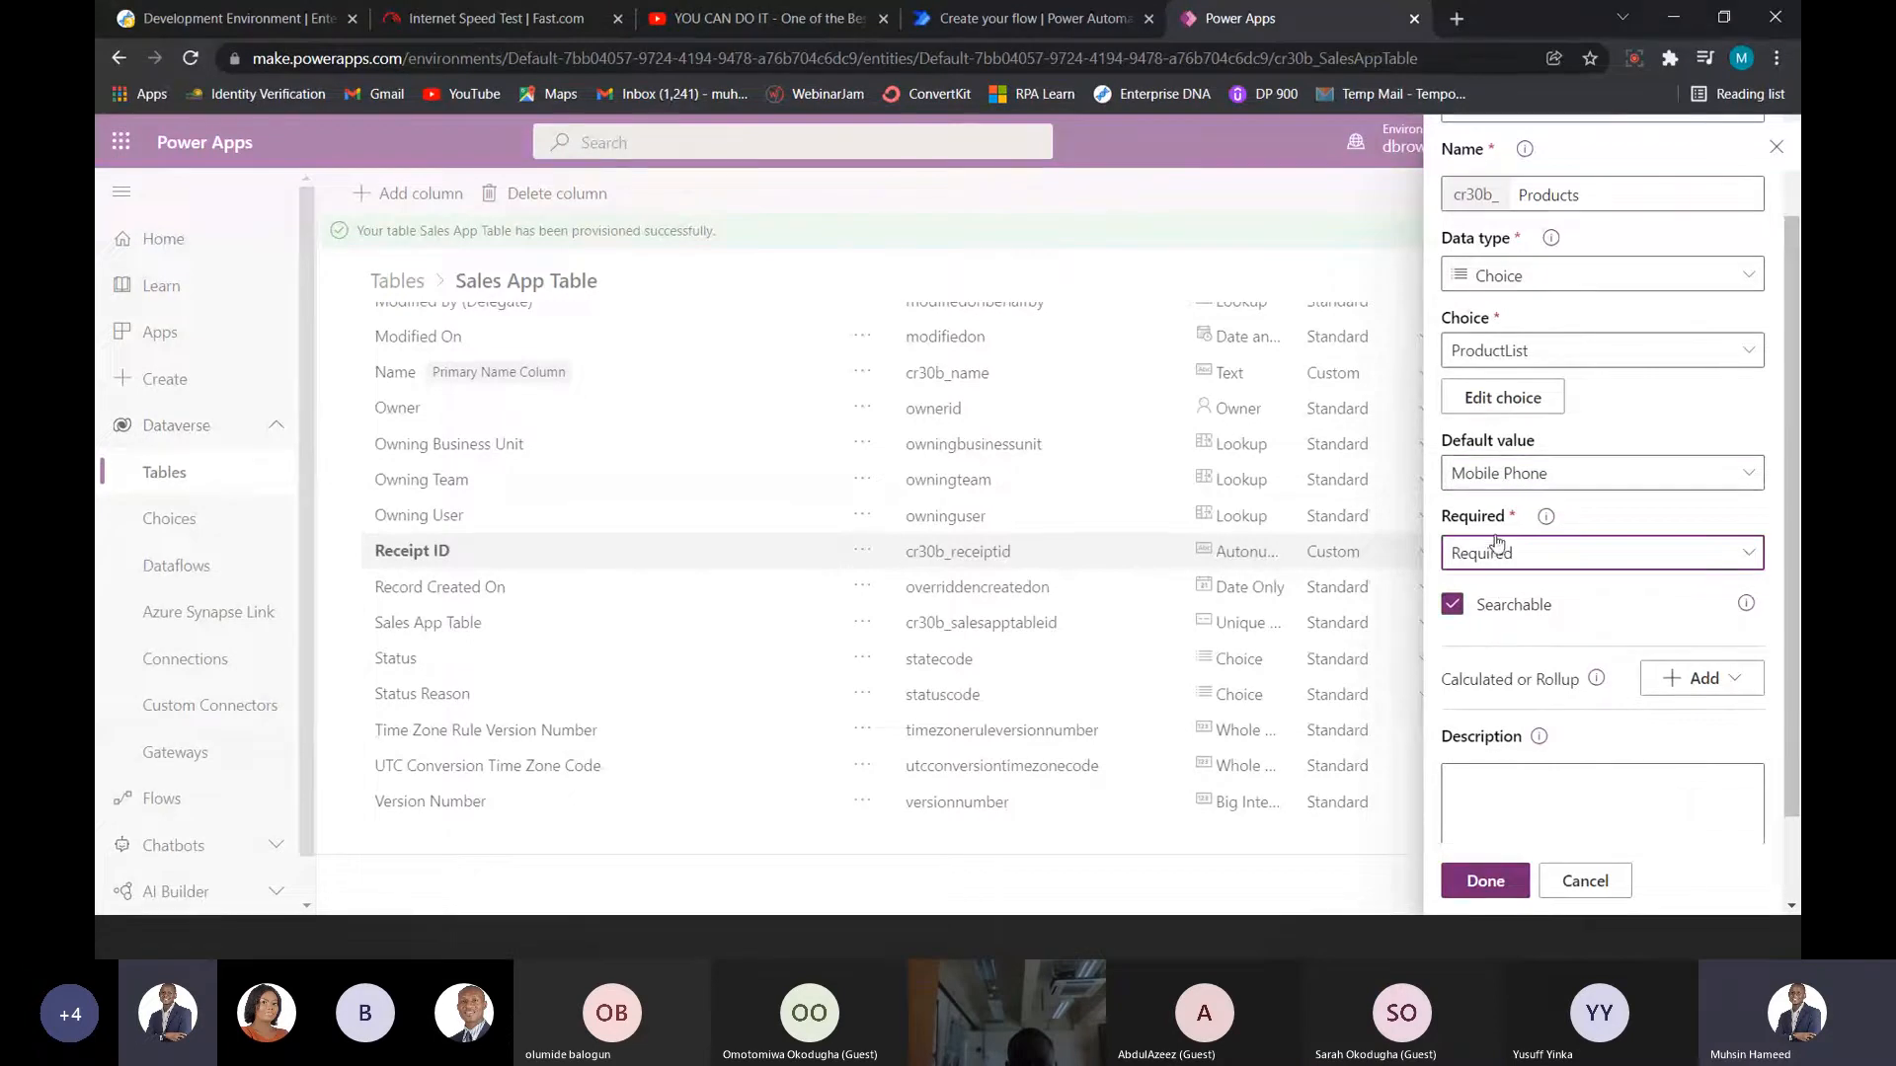
{"action": "scroll", "coordinate": [1622, 612], "scroll_direction": "down", "scroll_amount": 1}
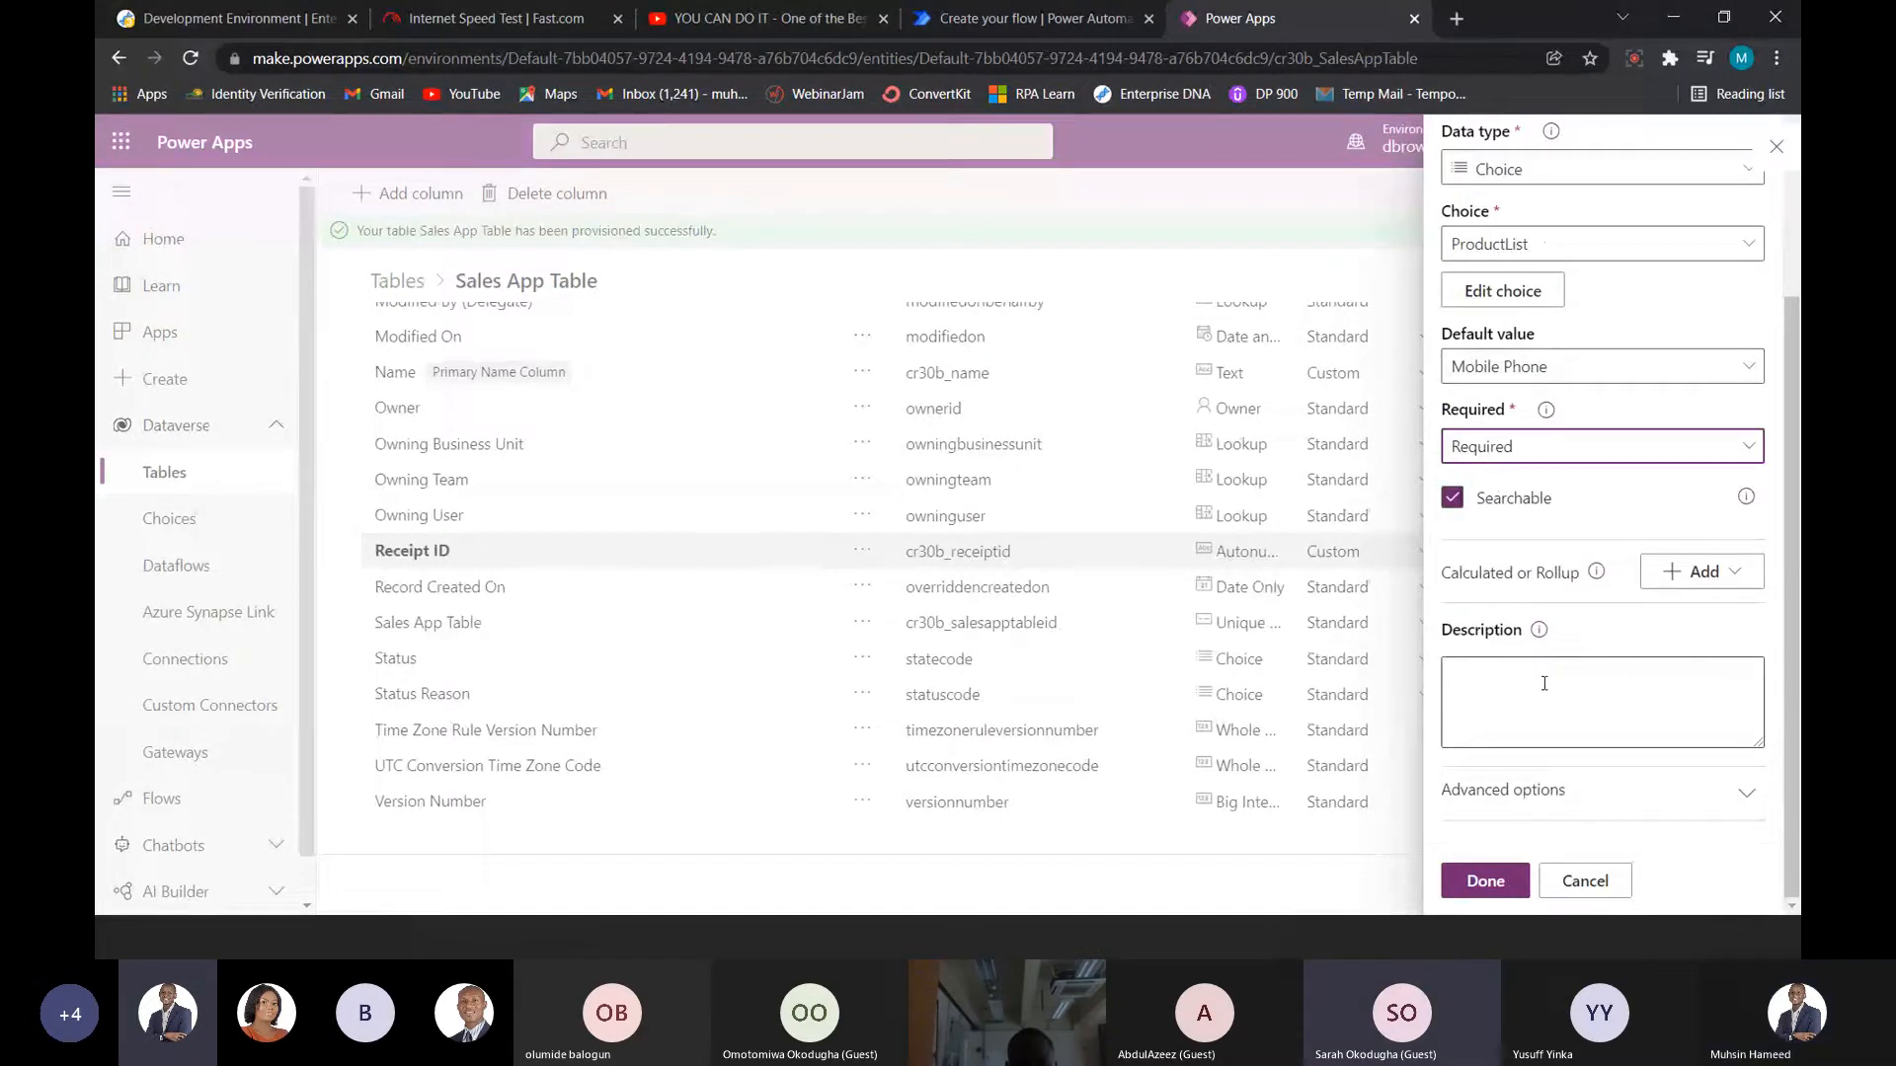
{"action": "left_click", "coordinate": [1483, 882]}
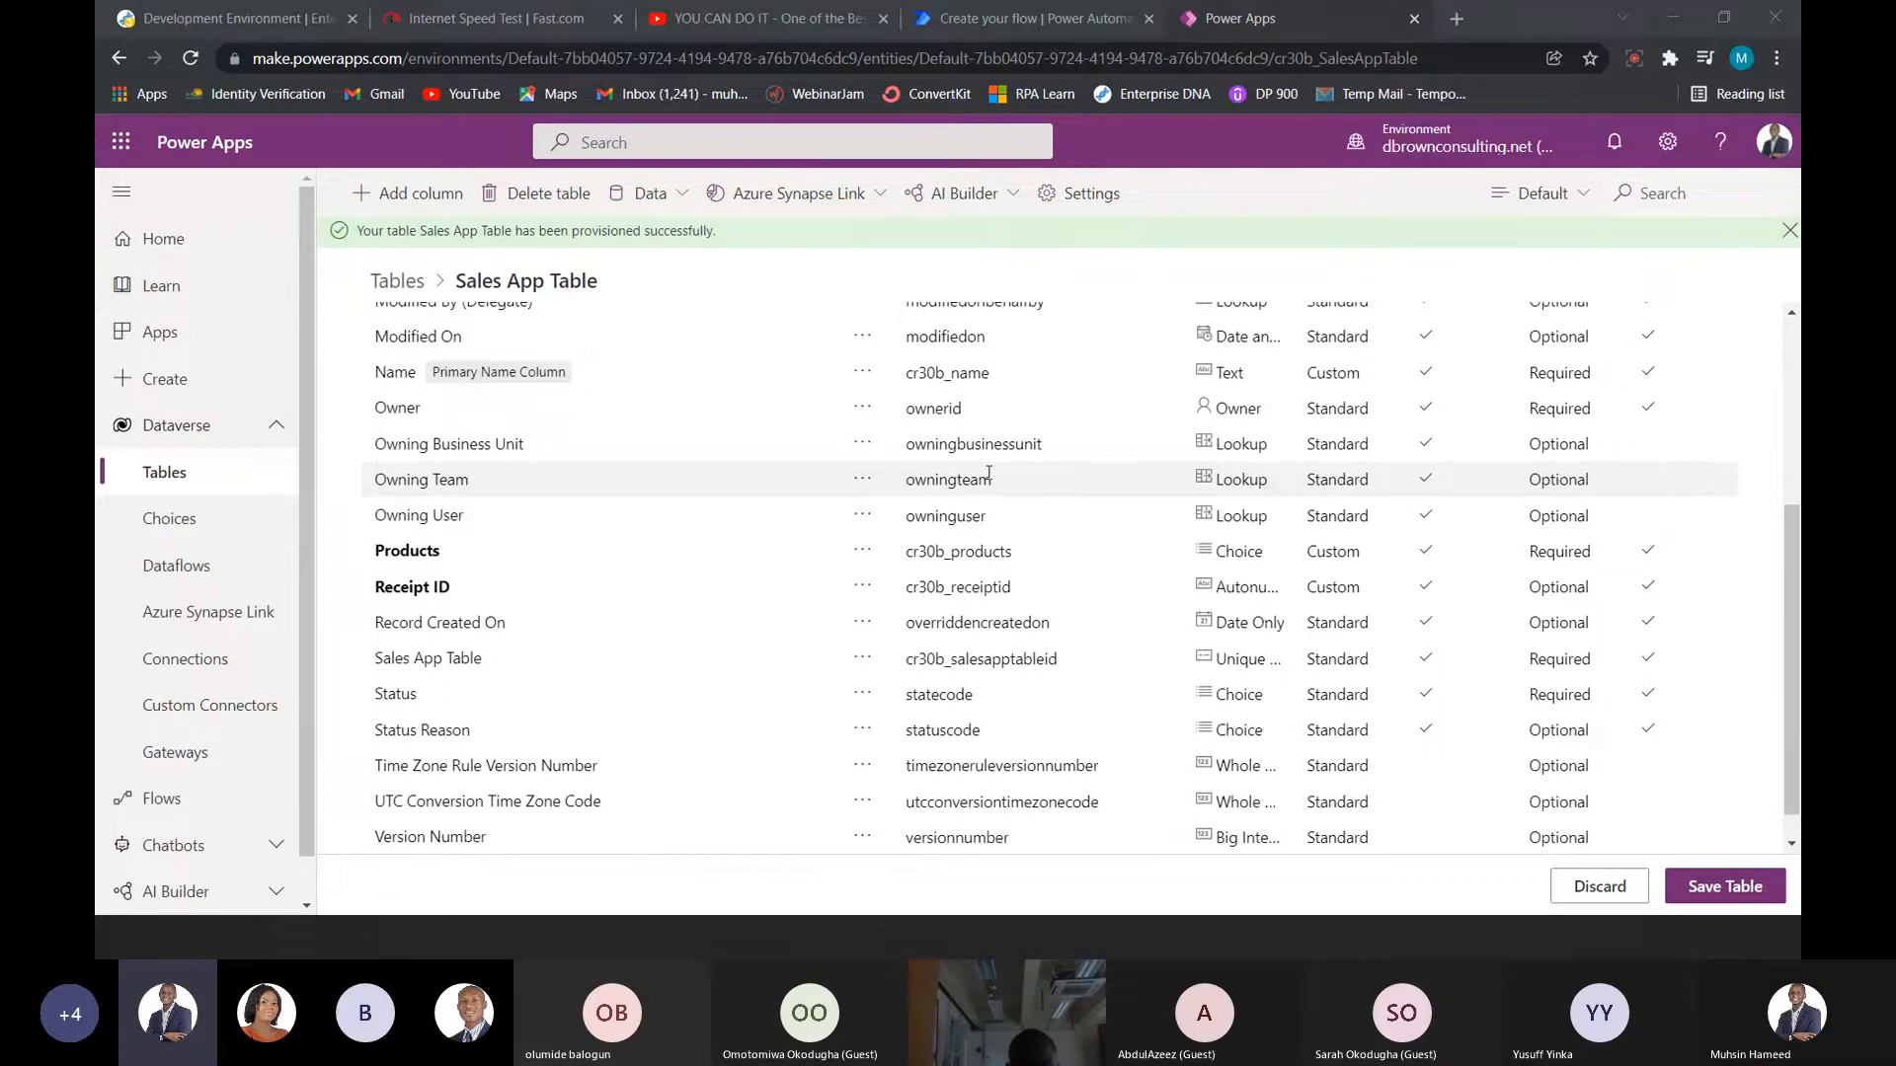
- Review the Receipt ID column's display name and its autonumber type, prefix, digit count and seed value settings
{"action": "key", "text": "alt+Tab"}
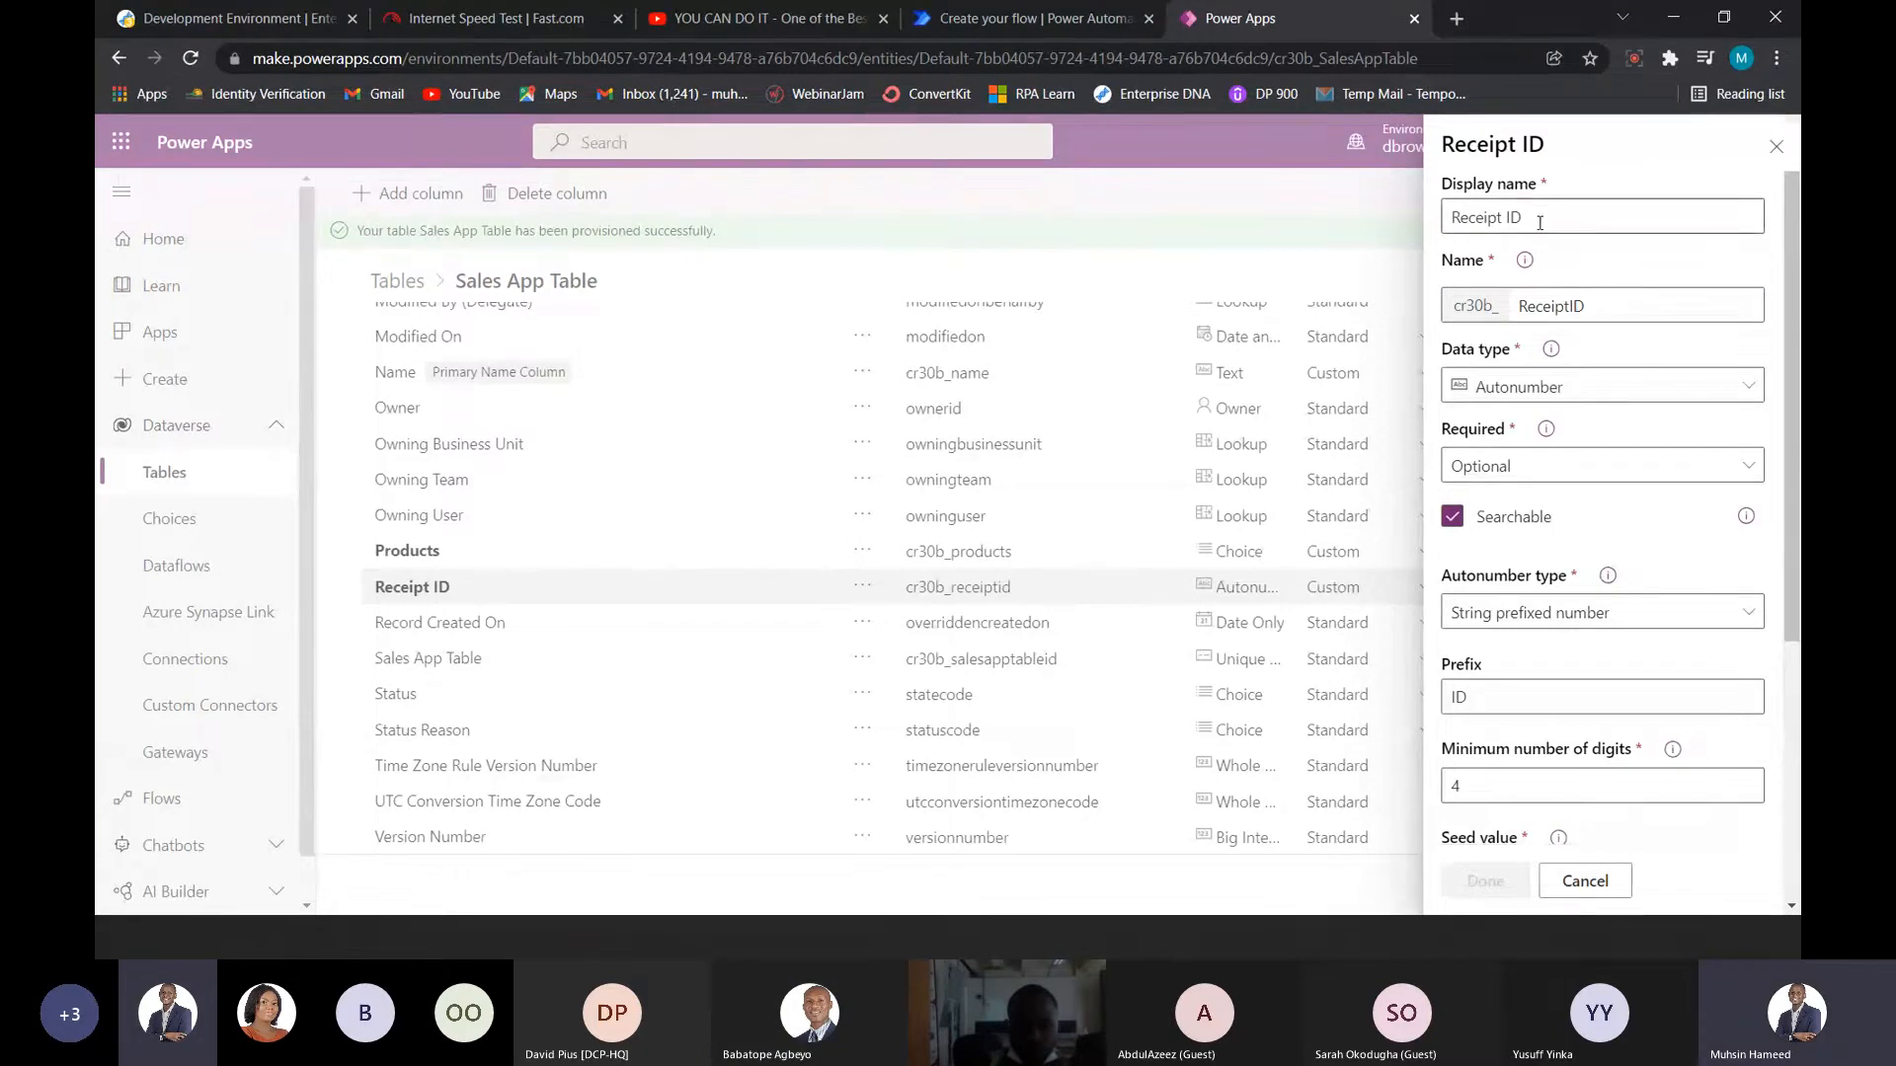
{"action": "left_click_drag", "start_coordinate": [1539, 222], "coordinate": [1431, 231]}
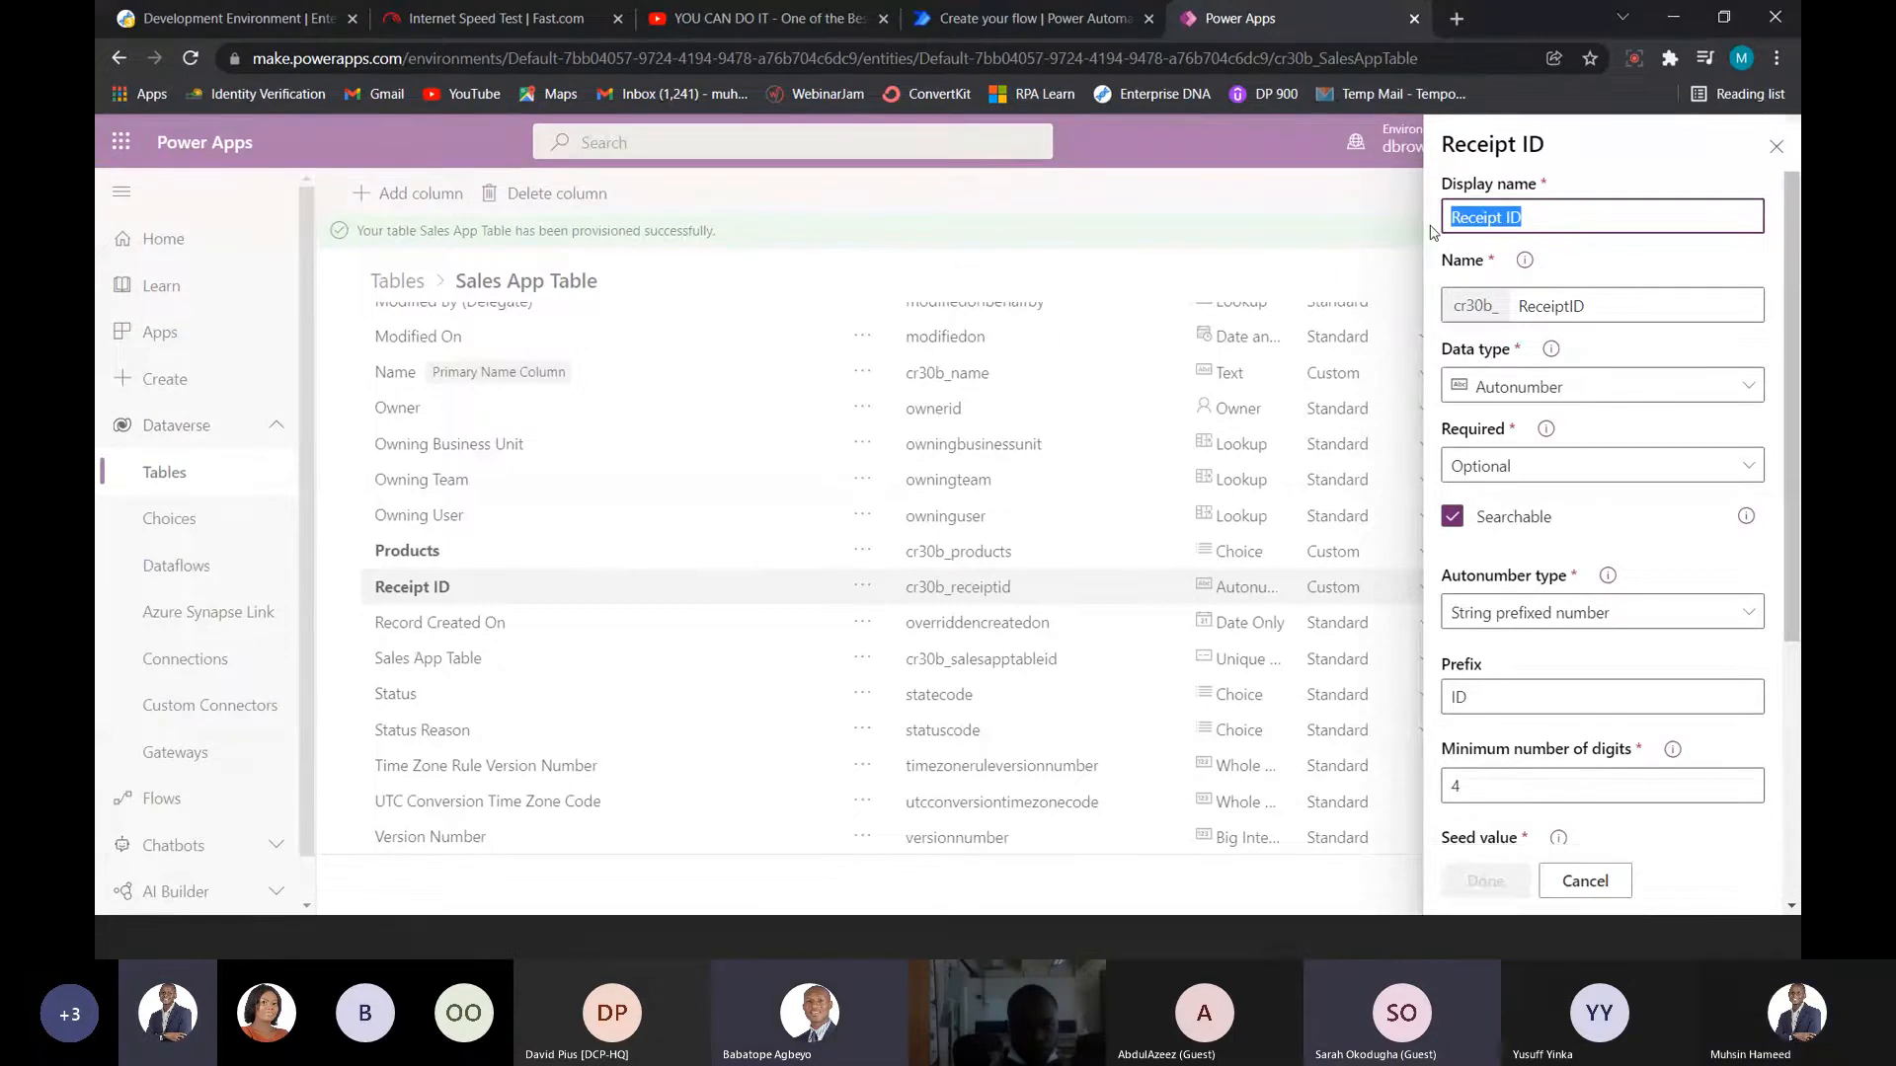
{"action": "left_click", "coordinate": [1432, 231]}
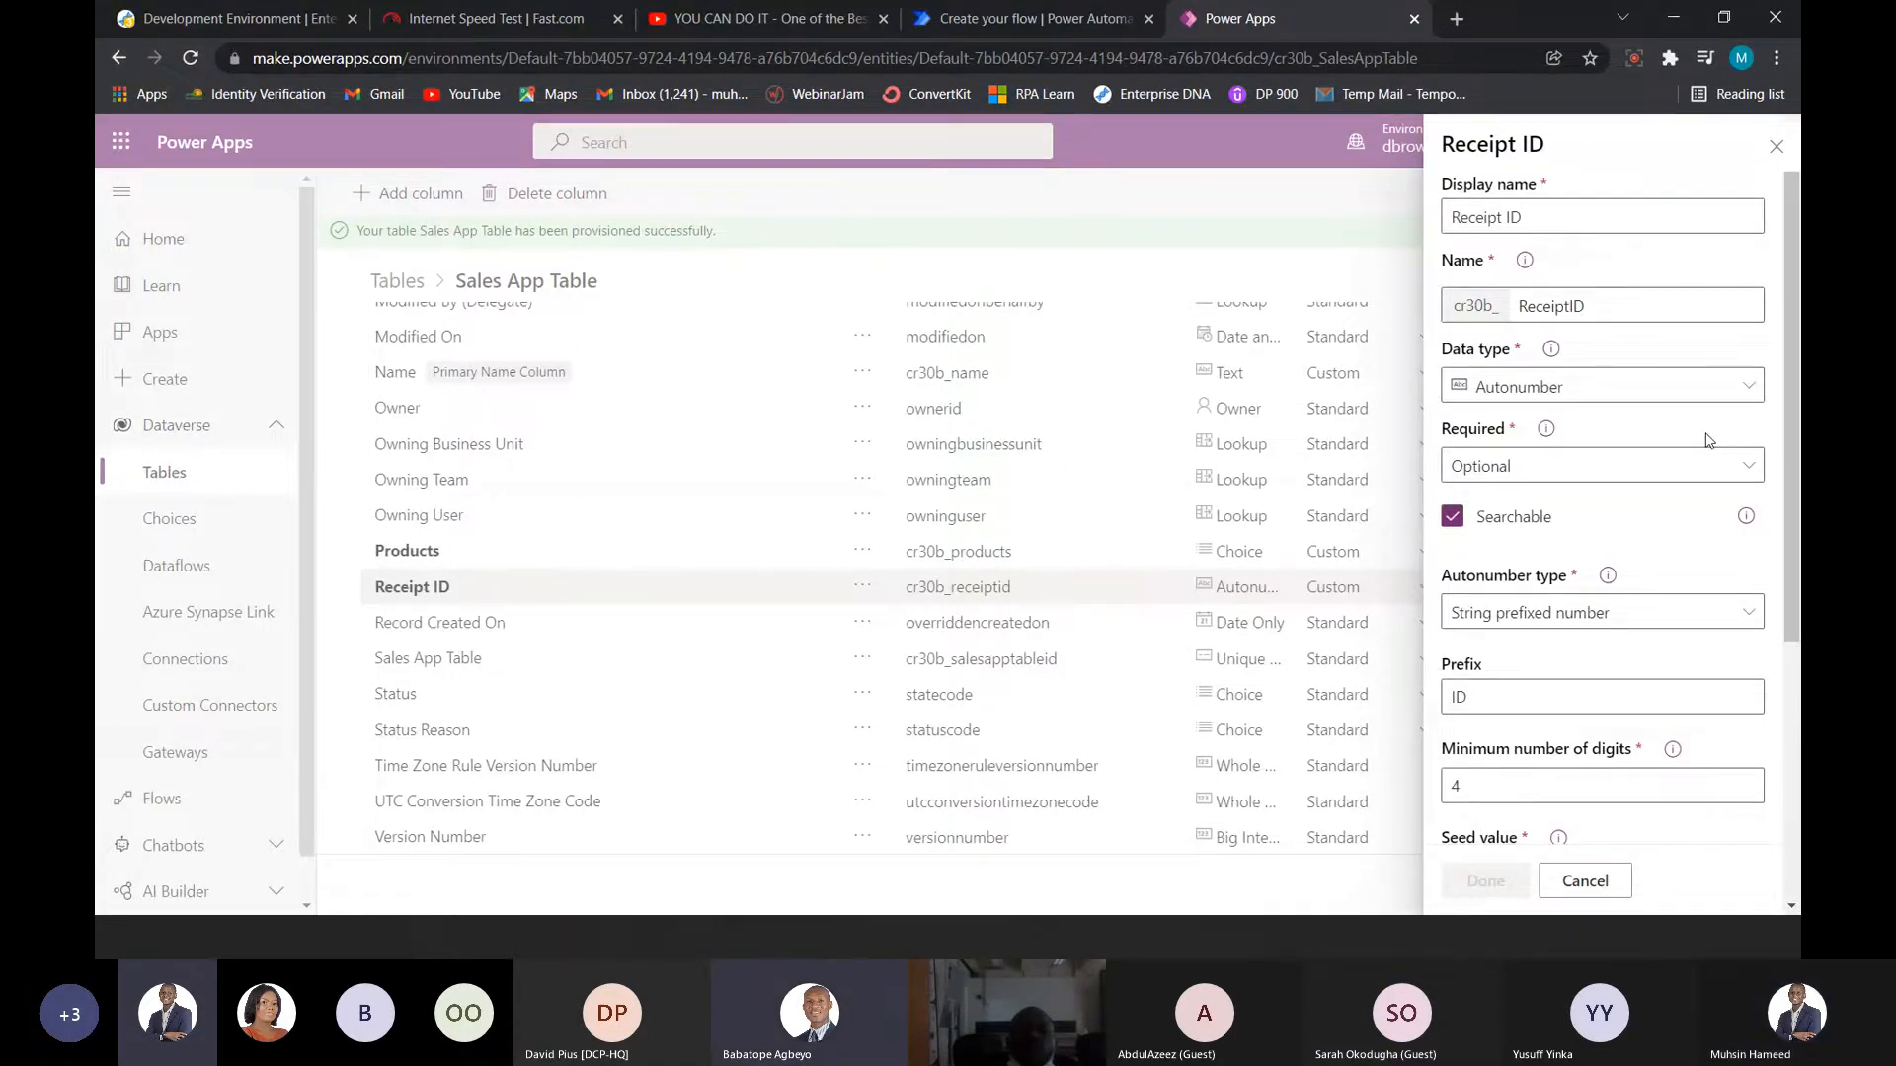
{"action": "scroll", "coordinate": [1709, 440], "scroll_direction": "down", "scroll_amount": 4}
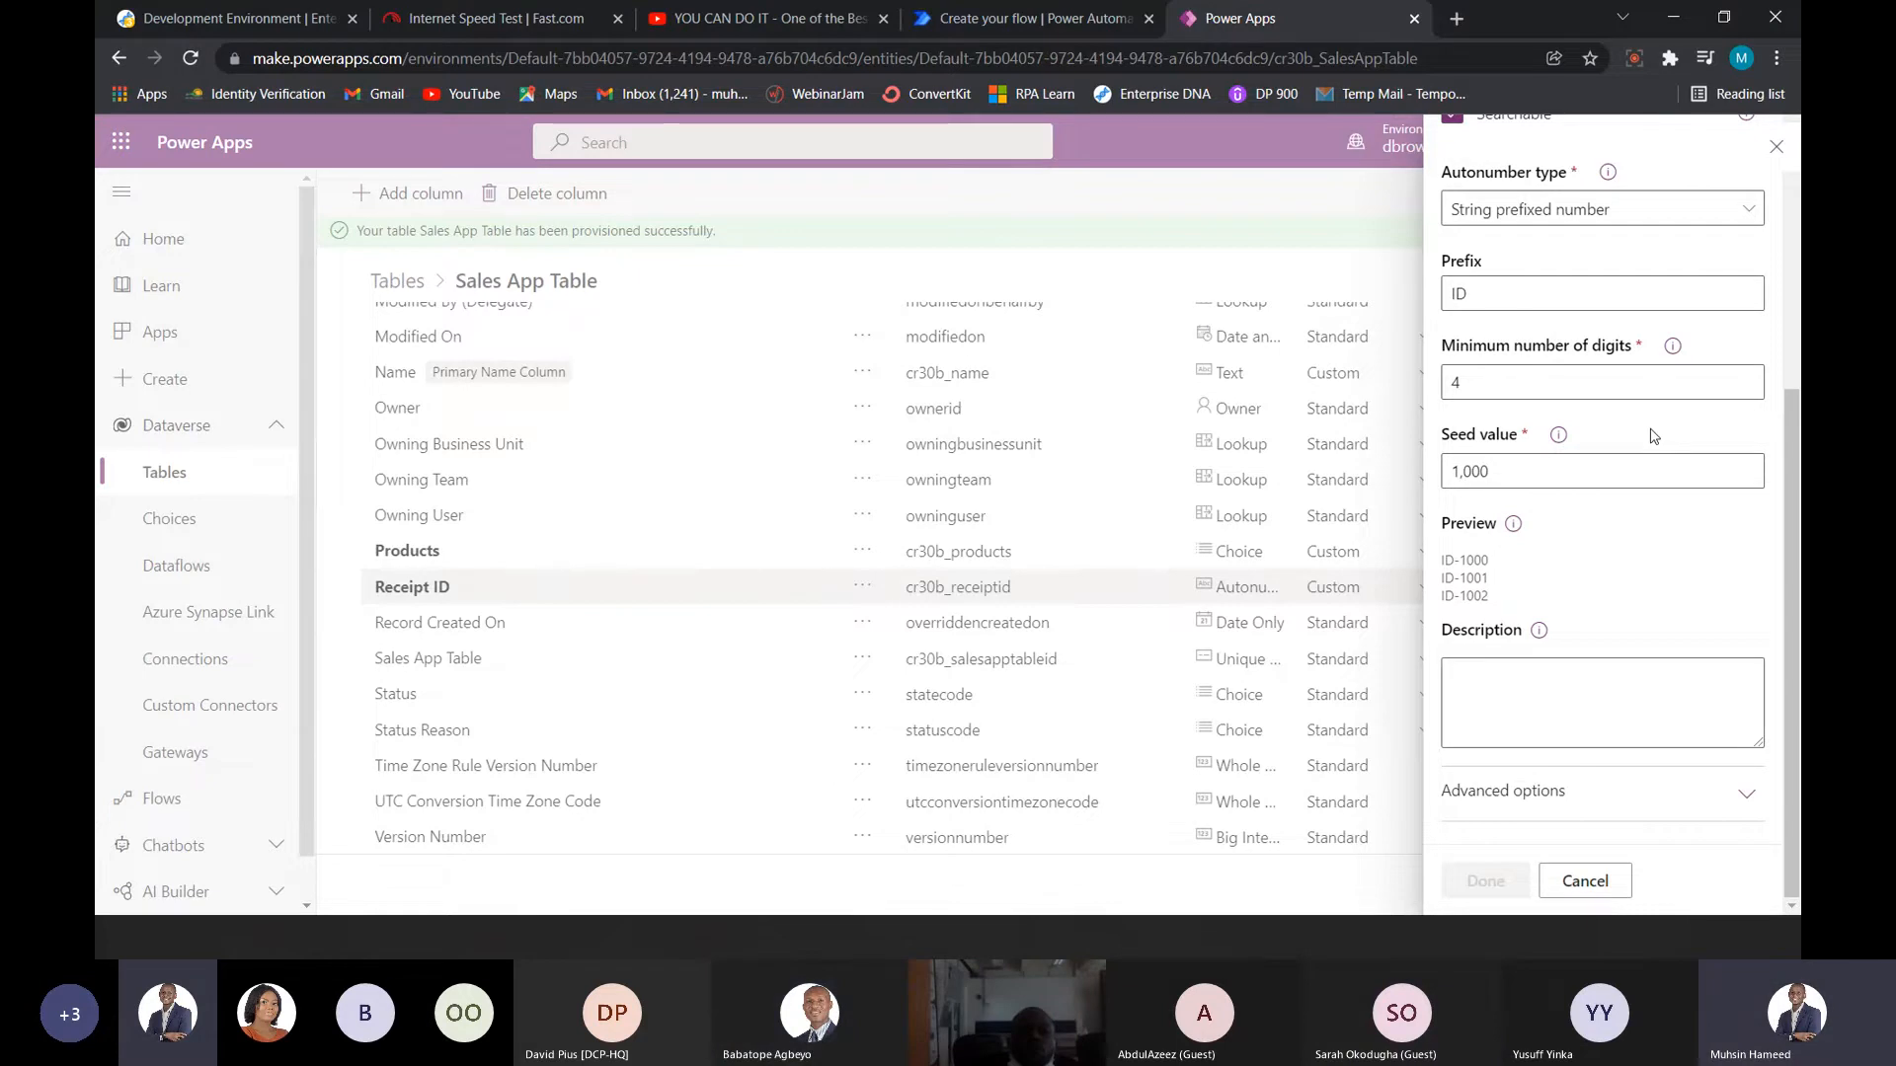
- Review the Receipt ID column's autonumber settings, name and data type, and close its properties
{"action": "scroll", "coordinate": [1650, 405], "scroll_direction": "up", "scroll_amount": 1}
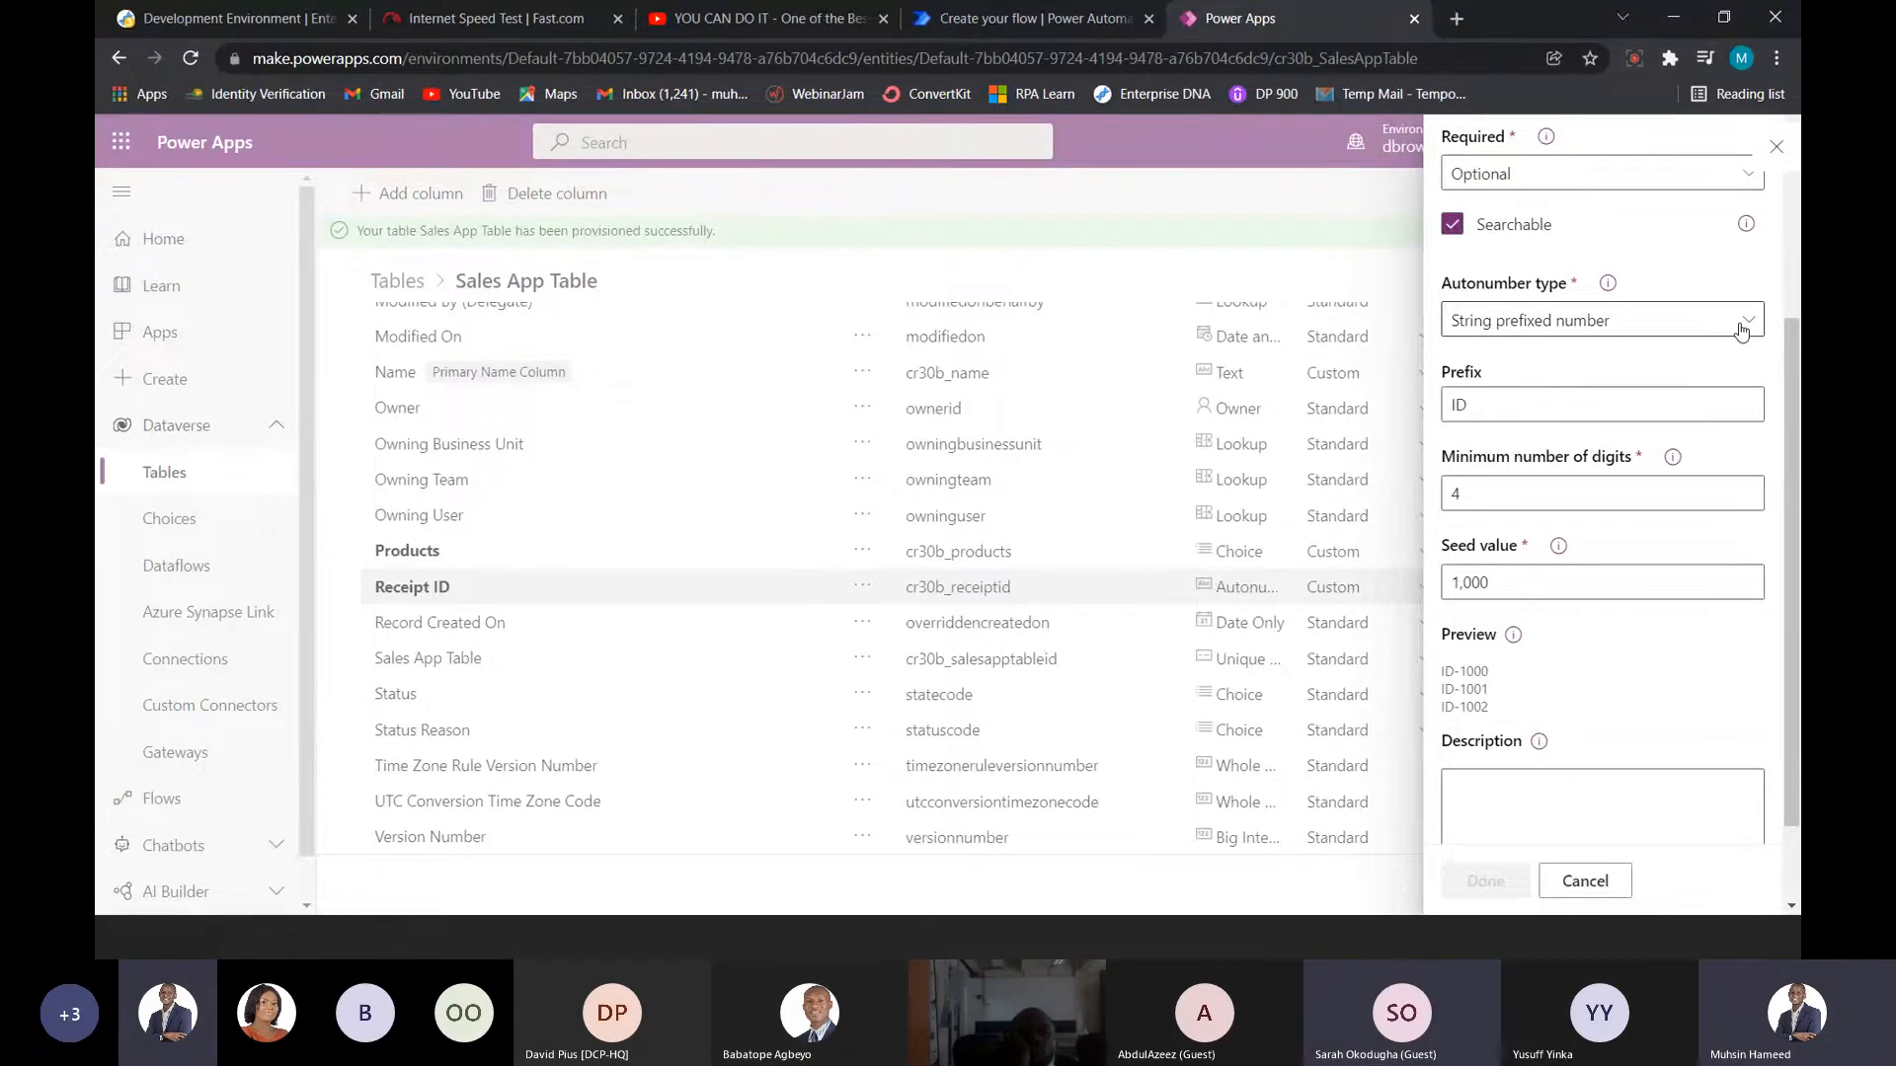
{"action": "scroll", "coordinate": [1688, 375], "scroll_direction": "up", "scroll_amount": 3}
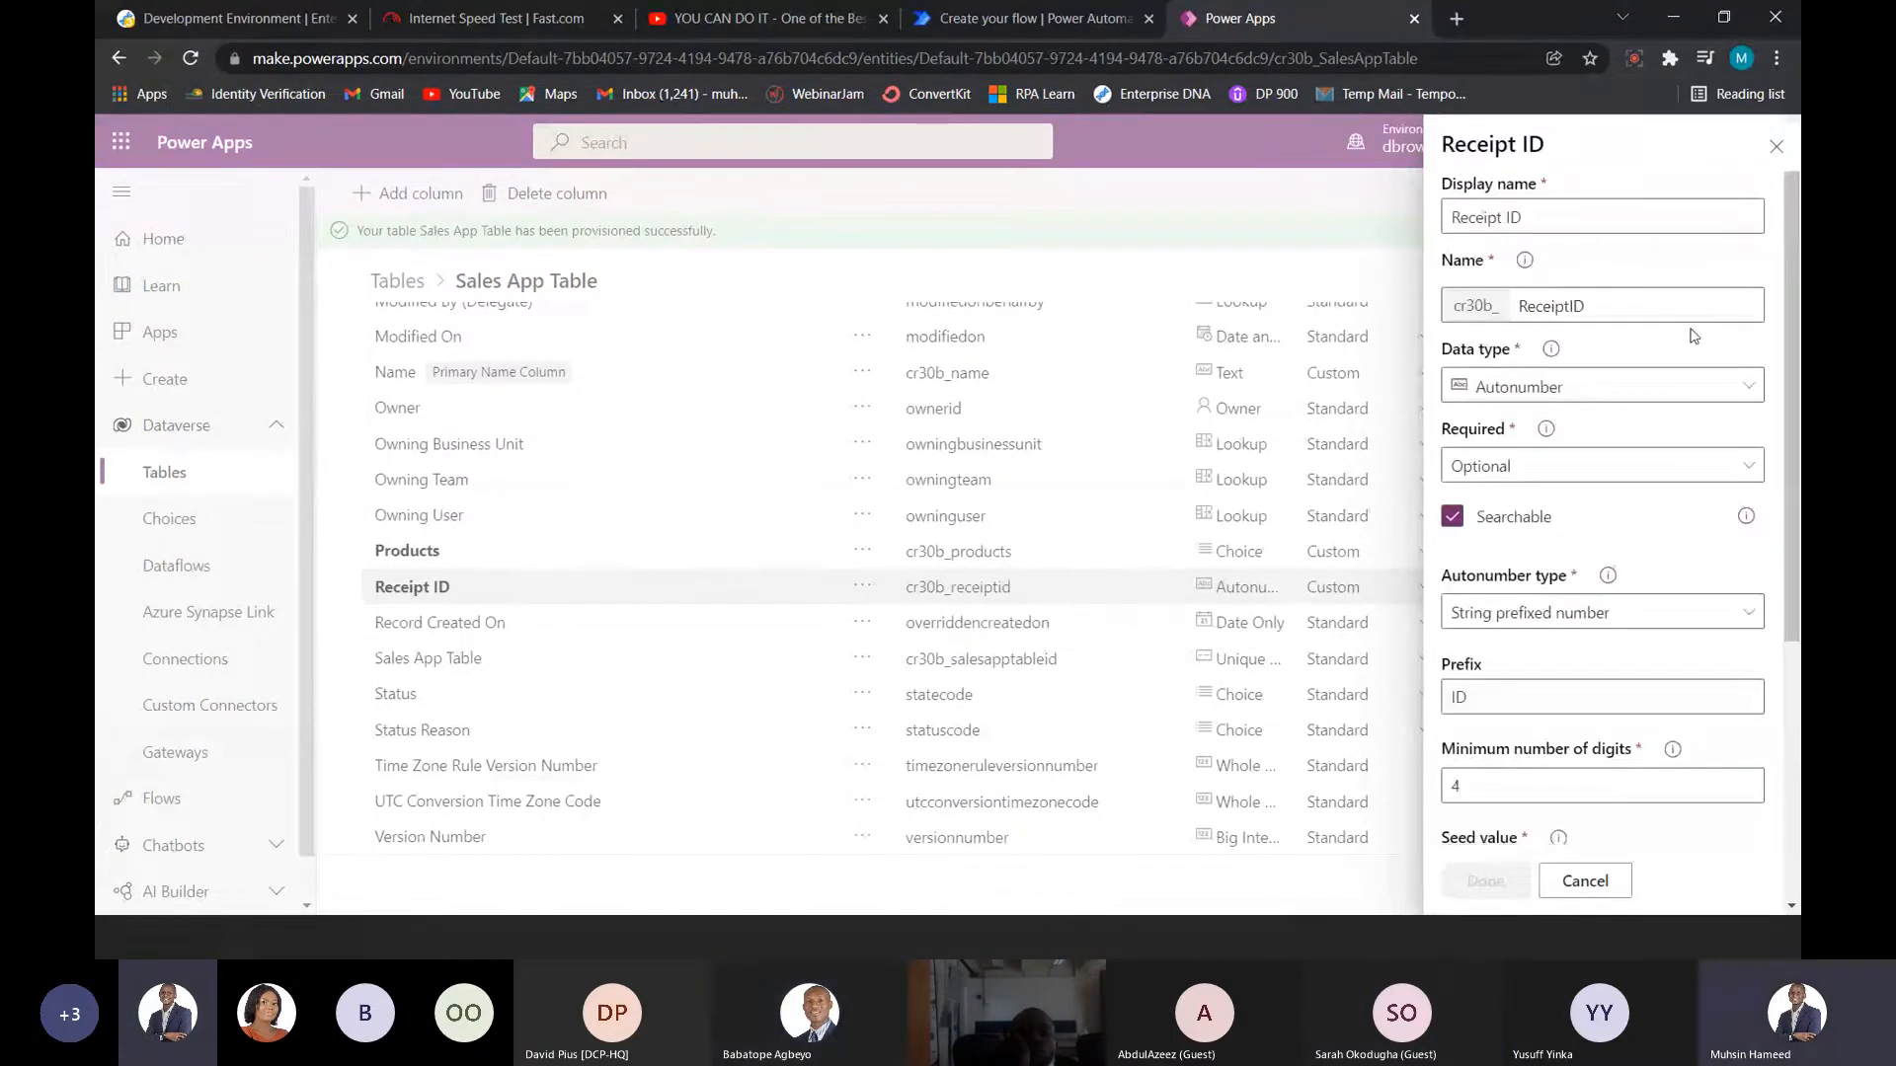
{"action": "left_click", "coordinate": [1775, 146]}
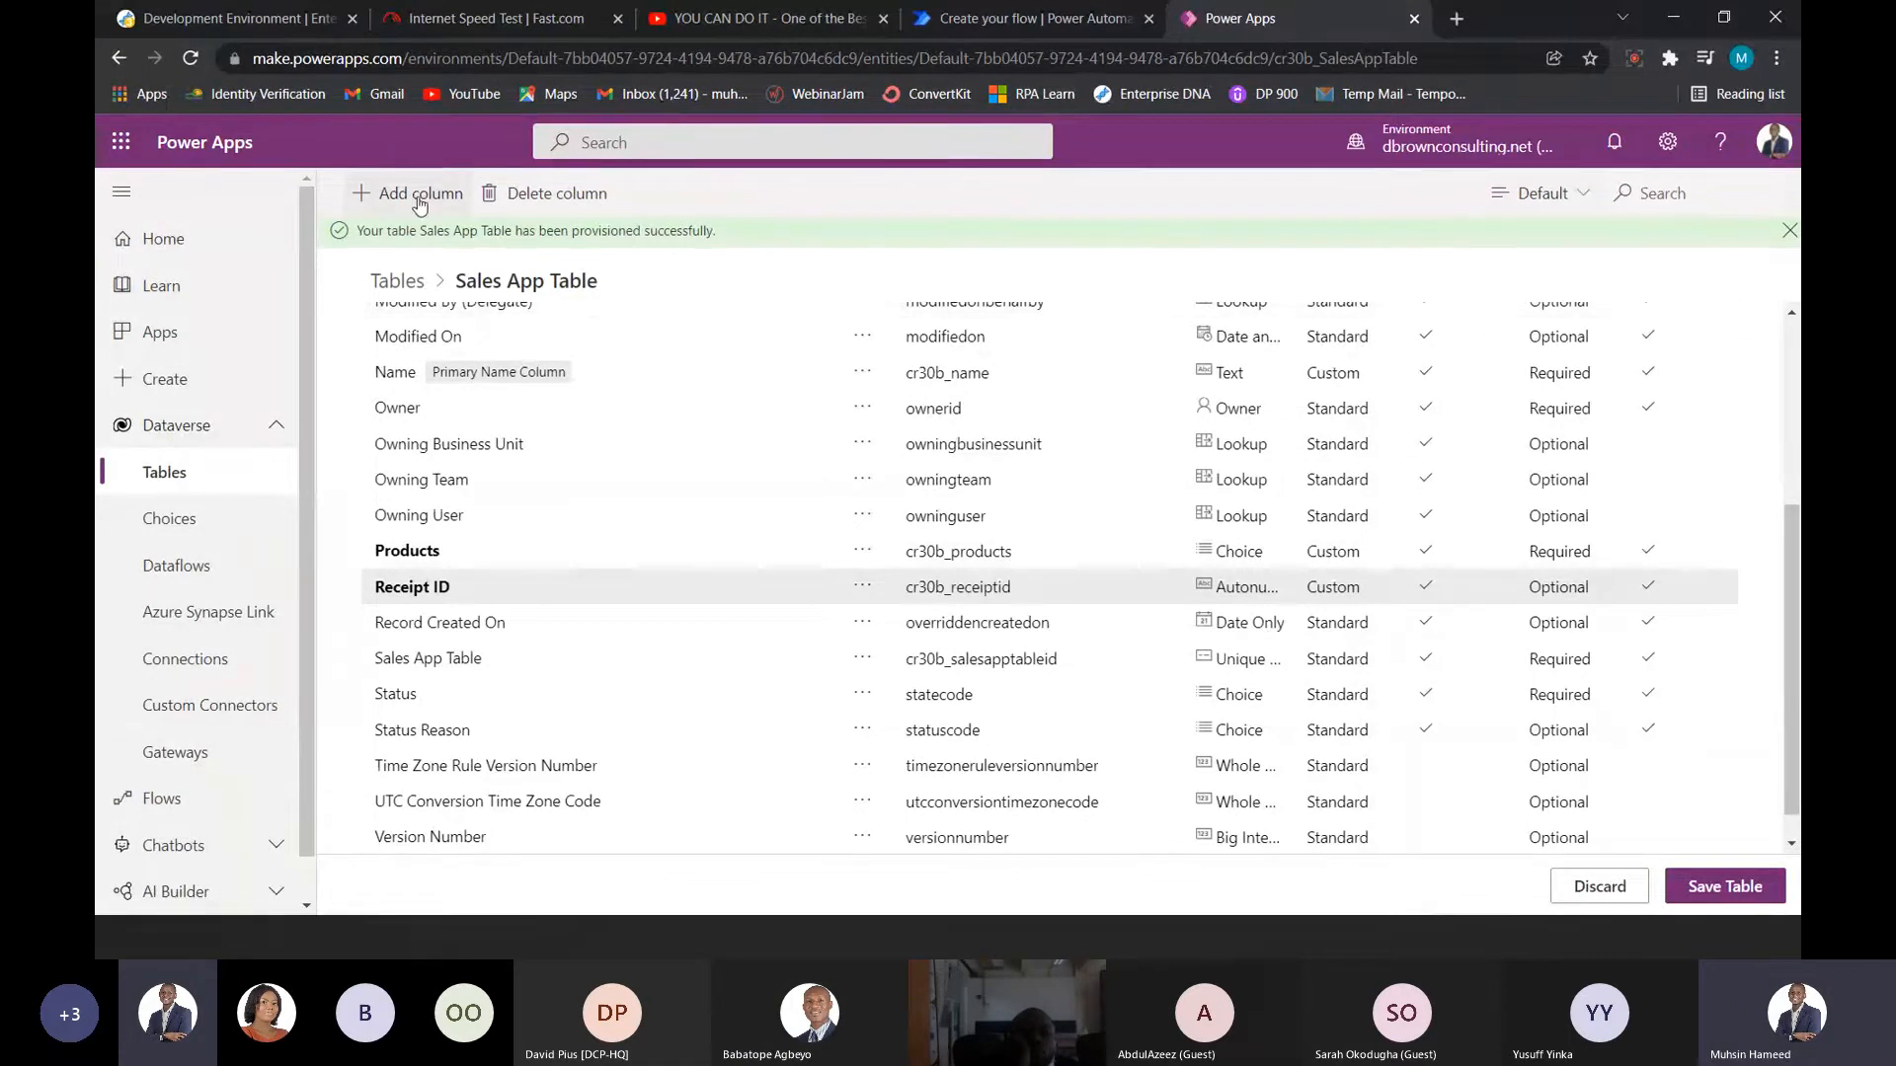
- Switch to the Teams meeting, dismiss its remaining-time notice, and return to Power Apps
{"action": "key", "text": "alt+Tab"}
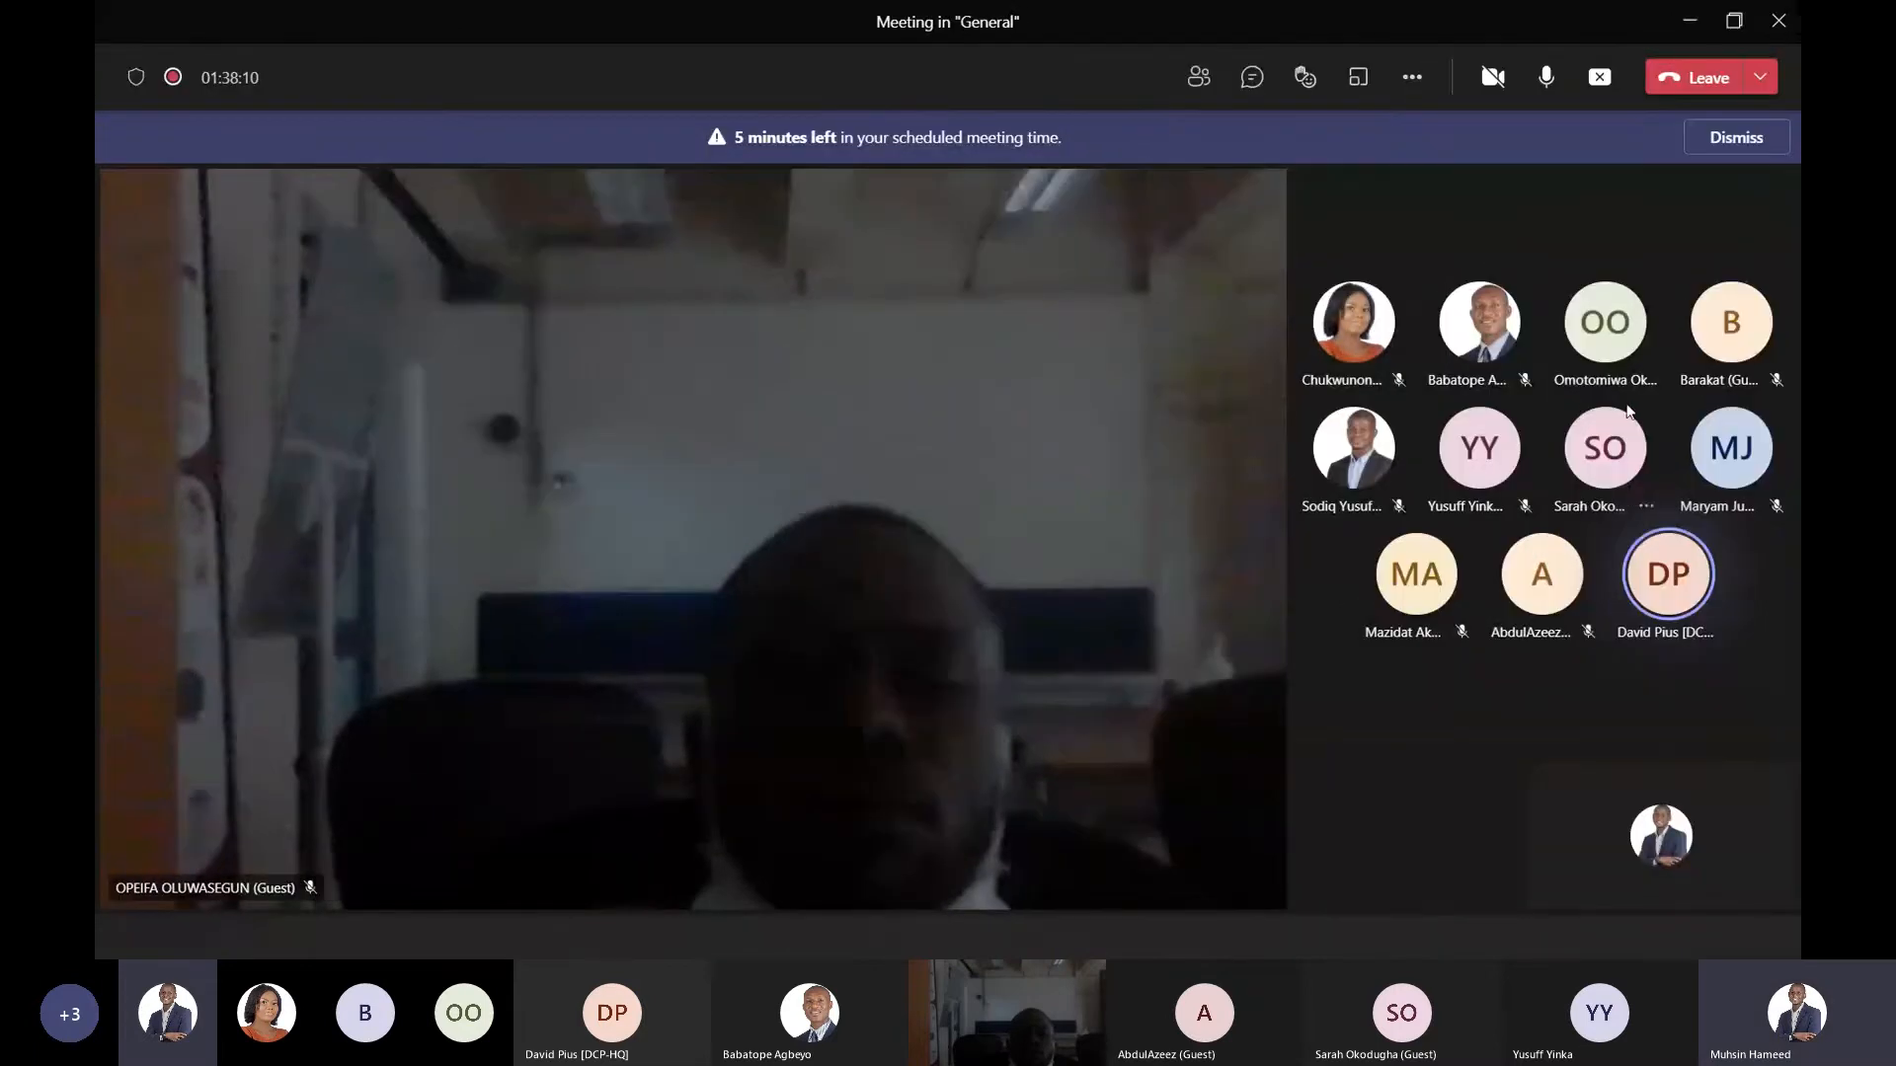
{"action": "left_click", "coordinate": [1735, 138]}
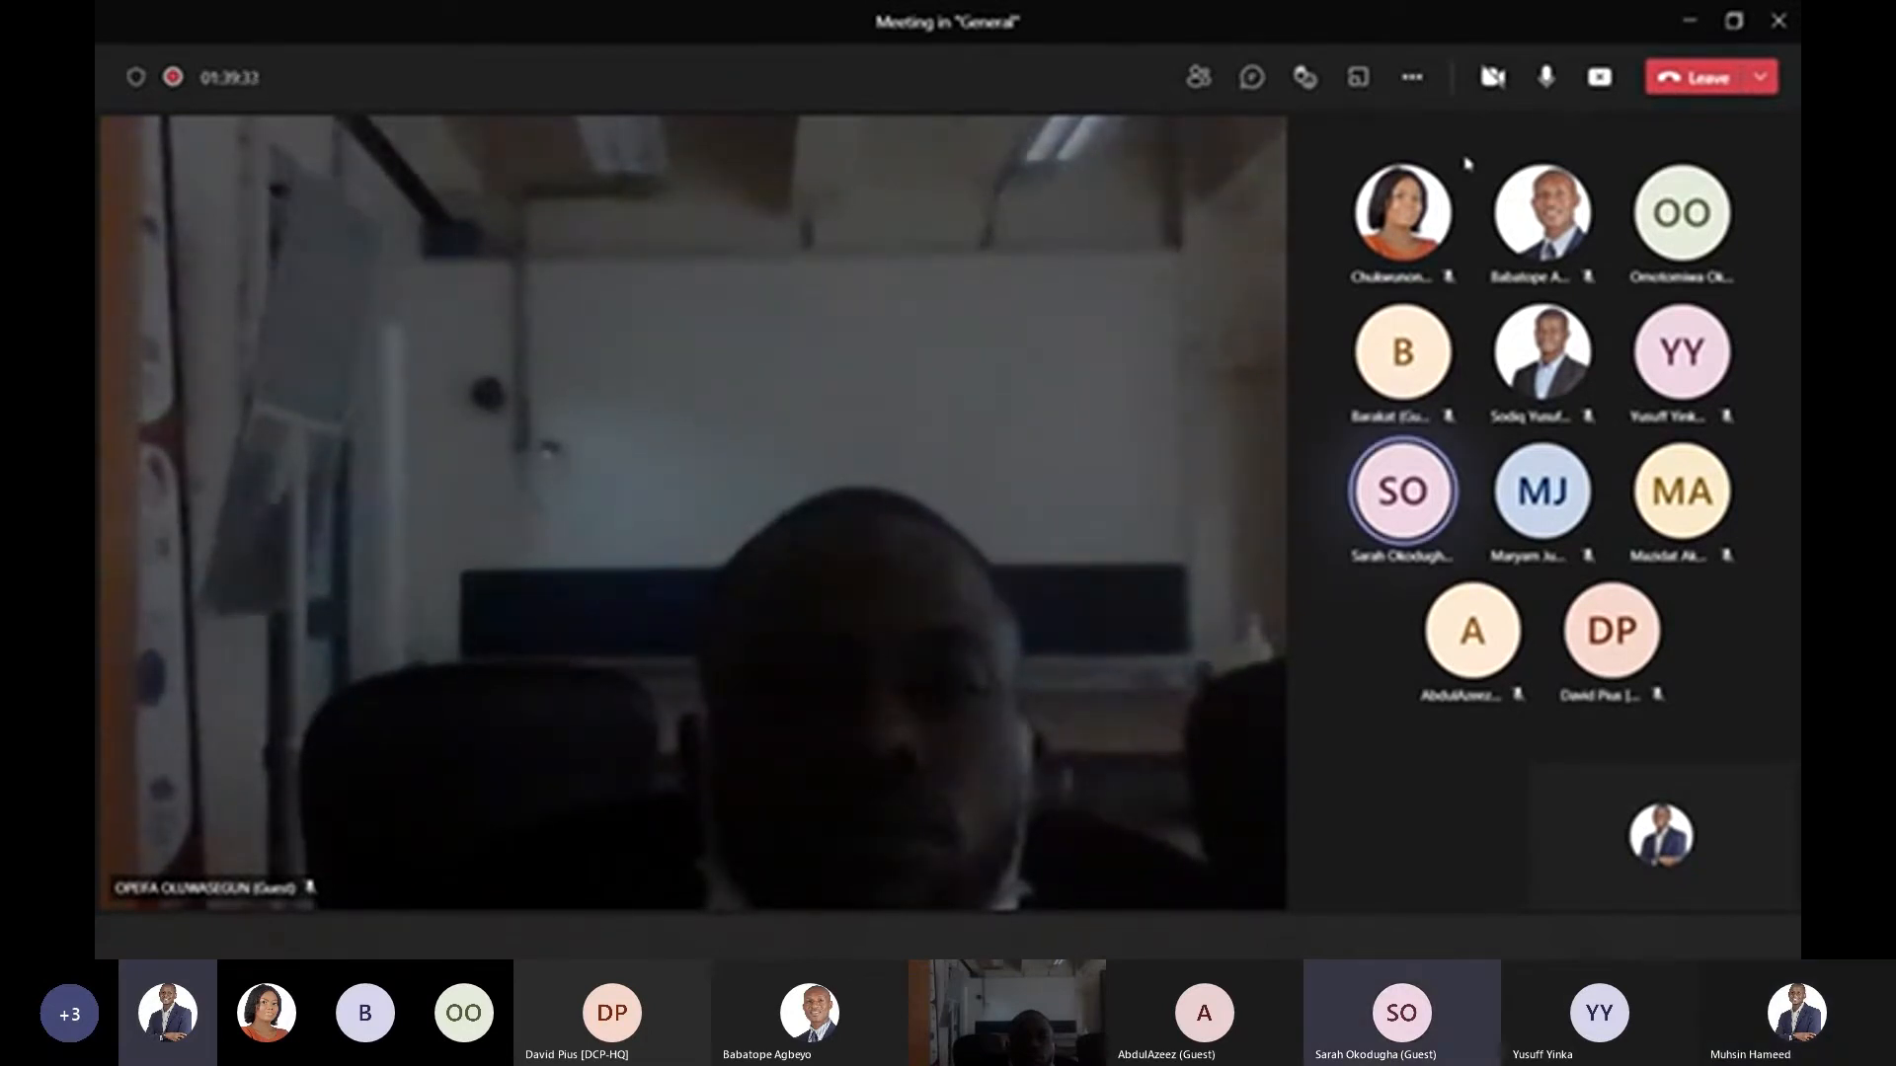
{"action": "key", "text": "alt+Tab"}
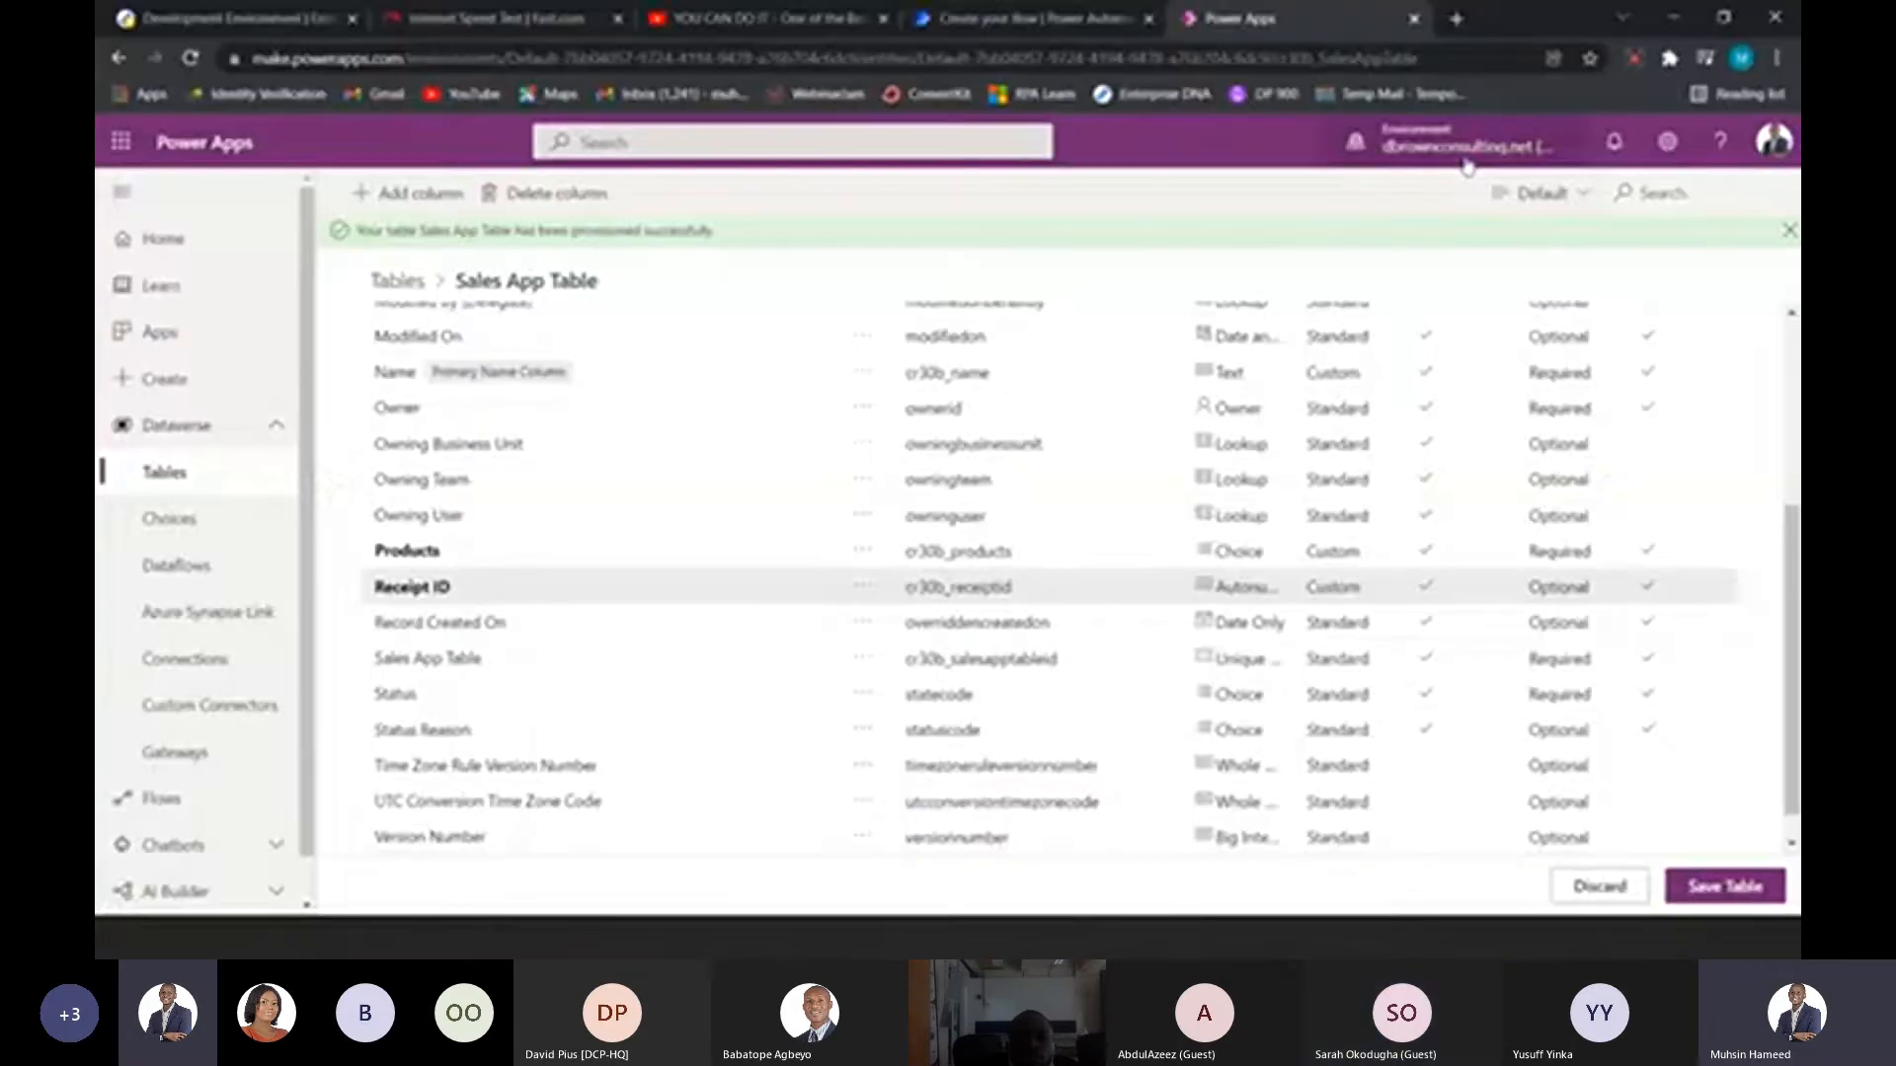
- Add a new column to Sales App Table with the display name Amount and open its data type choices
{"action": "left_click", "coordinate": [432, 206]}
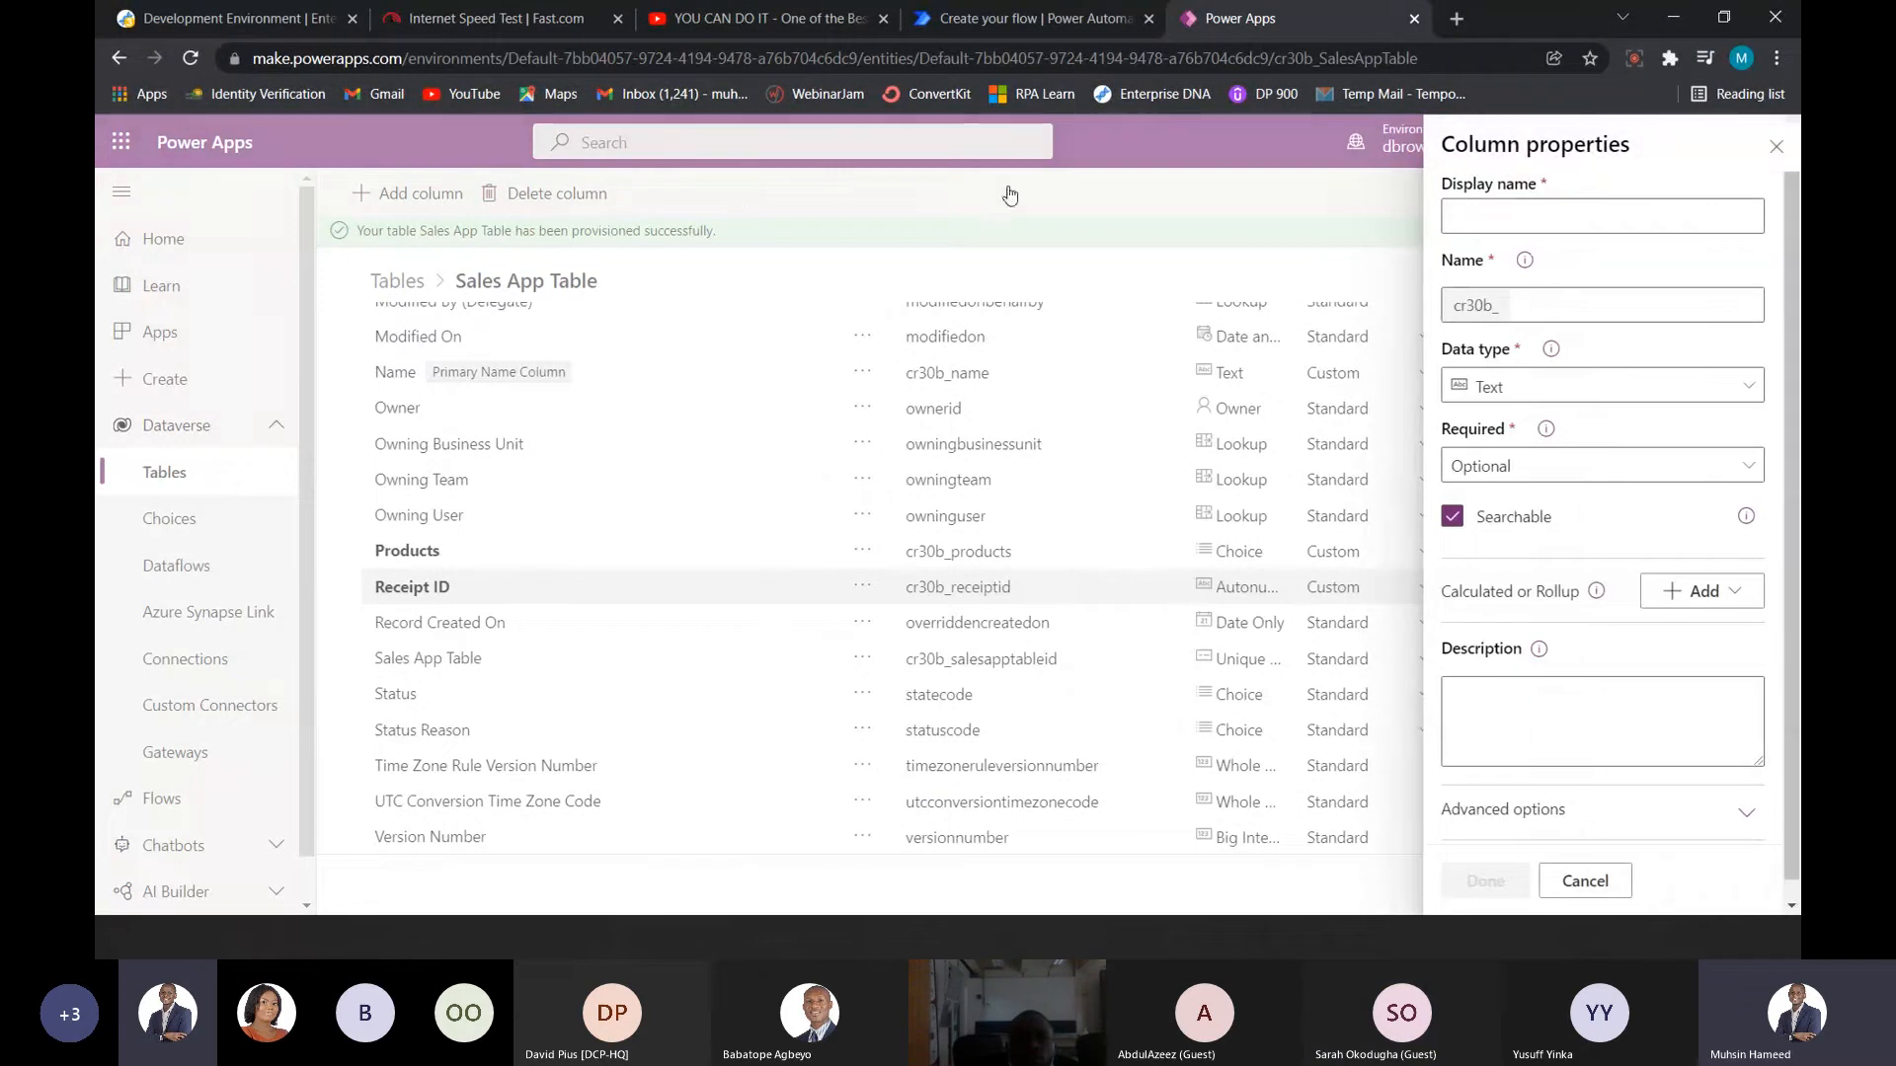
{"action": "left_click", "coordinate": [1491, 207]}
{"action": "type", "text": "Amount"}
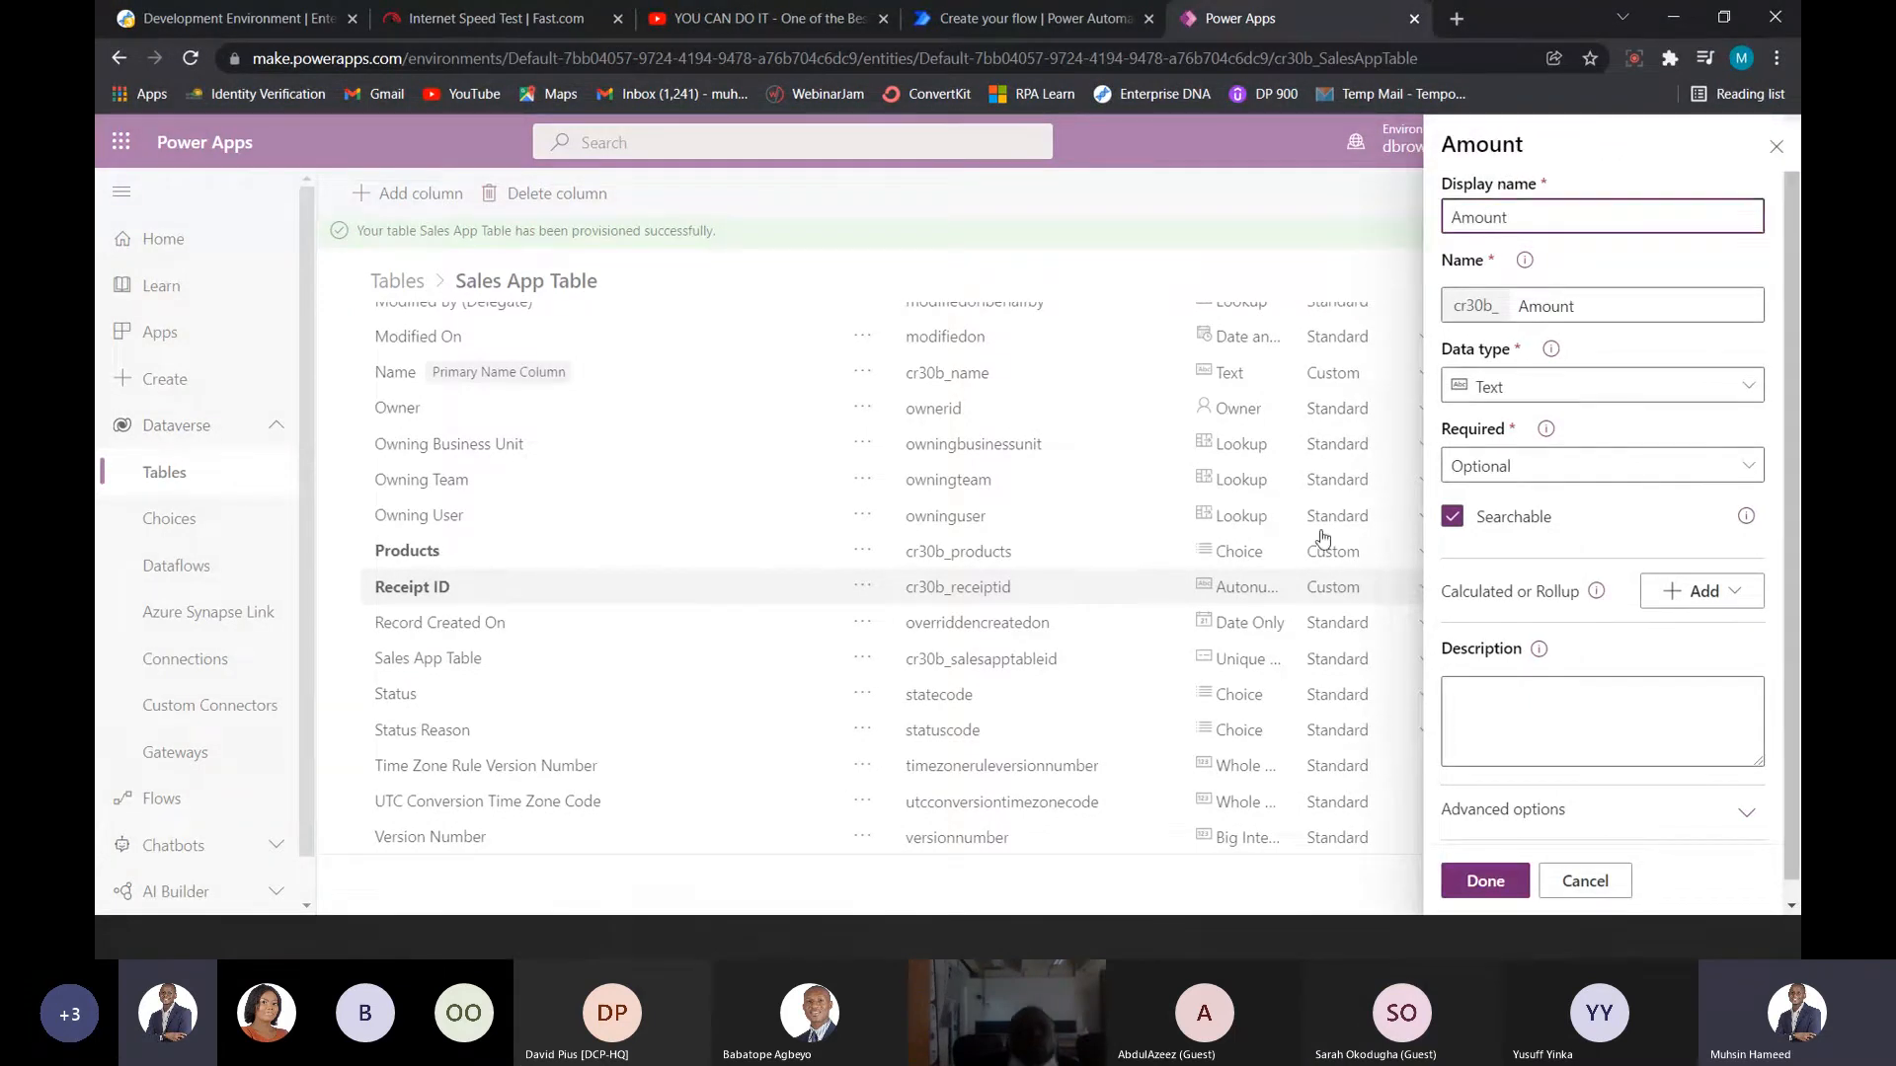
{"action": "left_click", "coordinate": [1748, 385]}
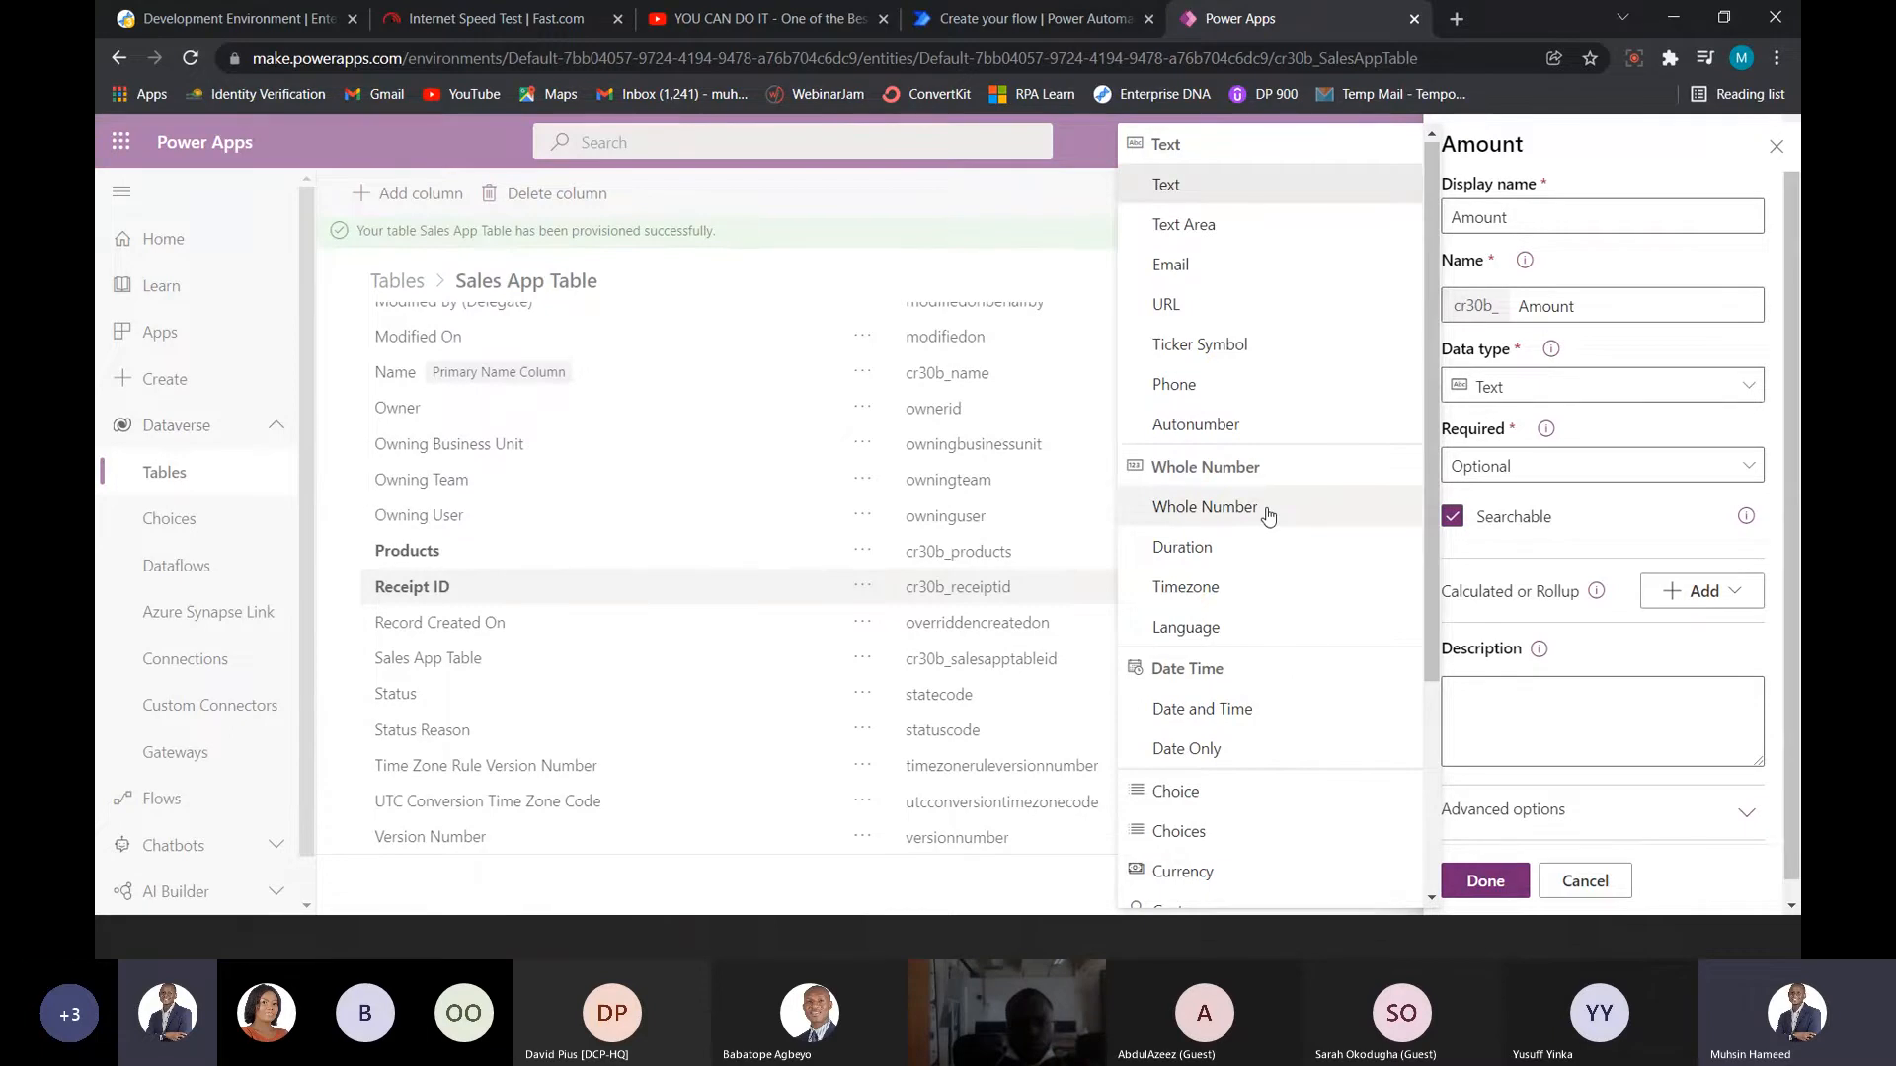
- Switch to Book1 in Excel and remove the decimal places from the Amount value in cell F4
{"action": "key", "text": "alt+Tab"}
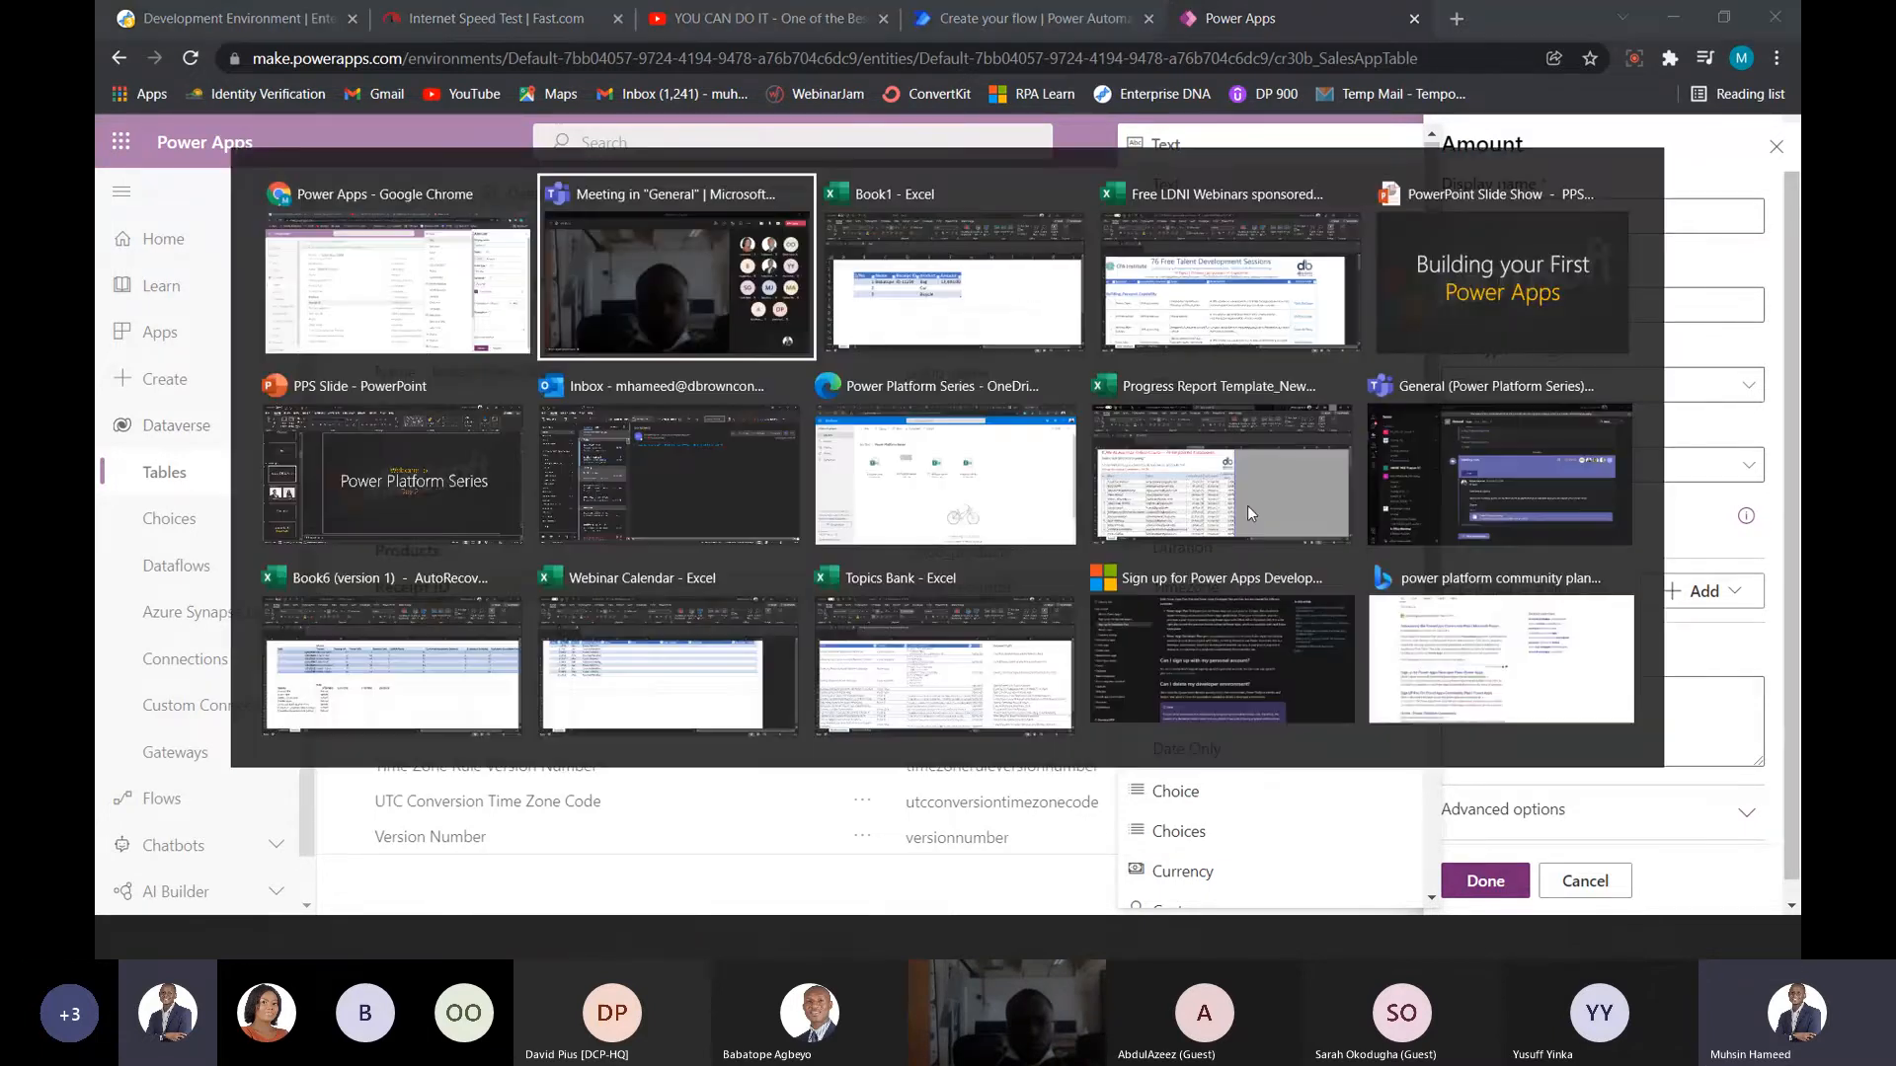
{"action": "key", "text": "alt+Tab"}
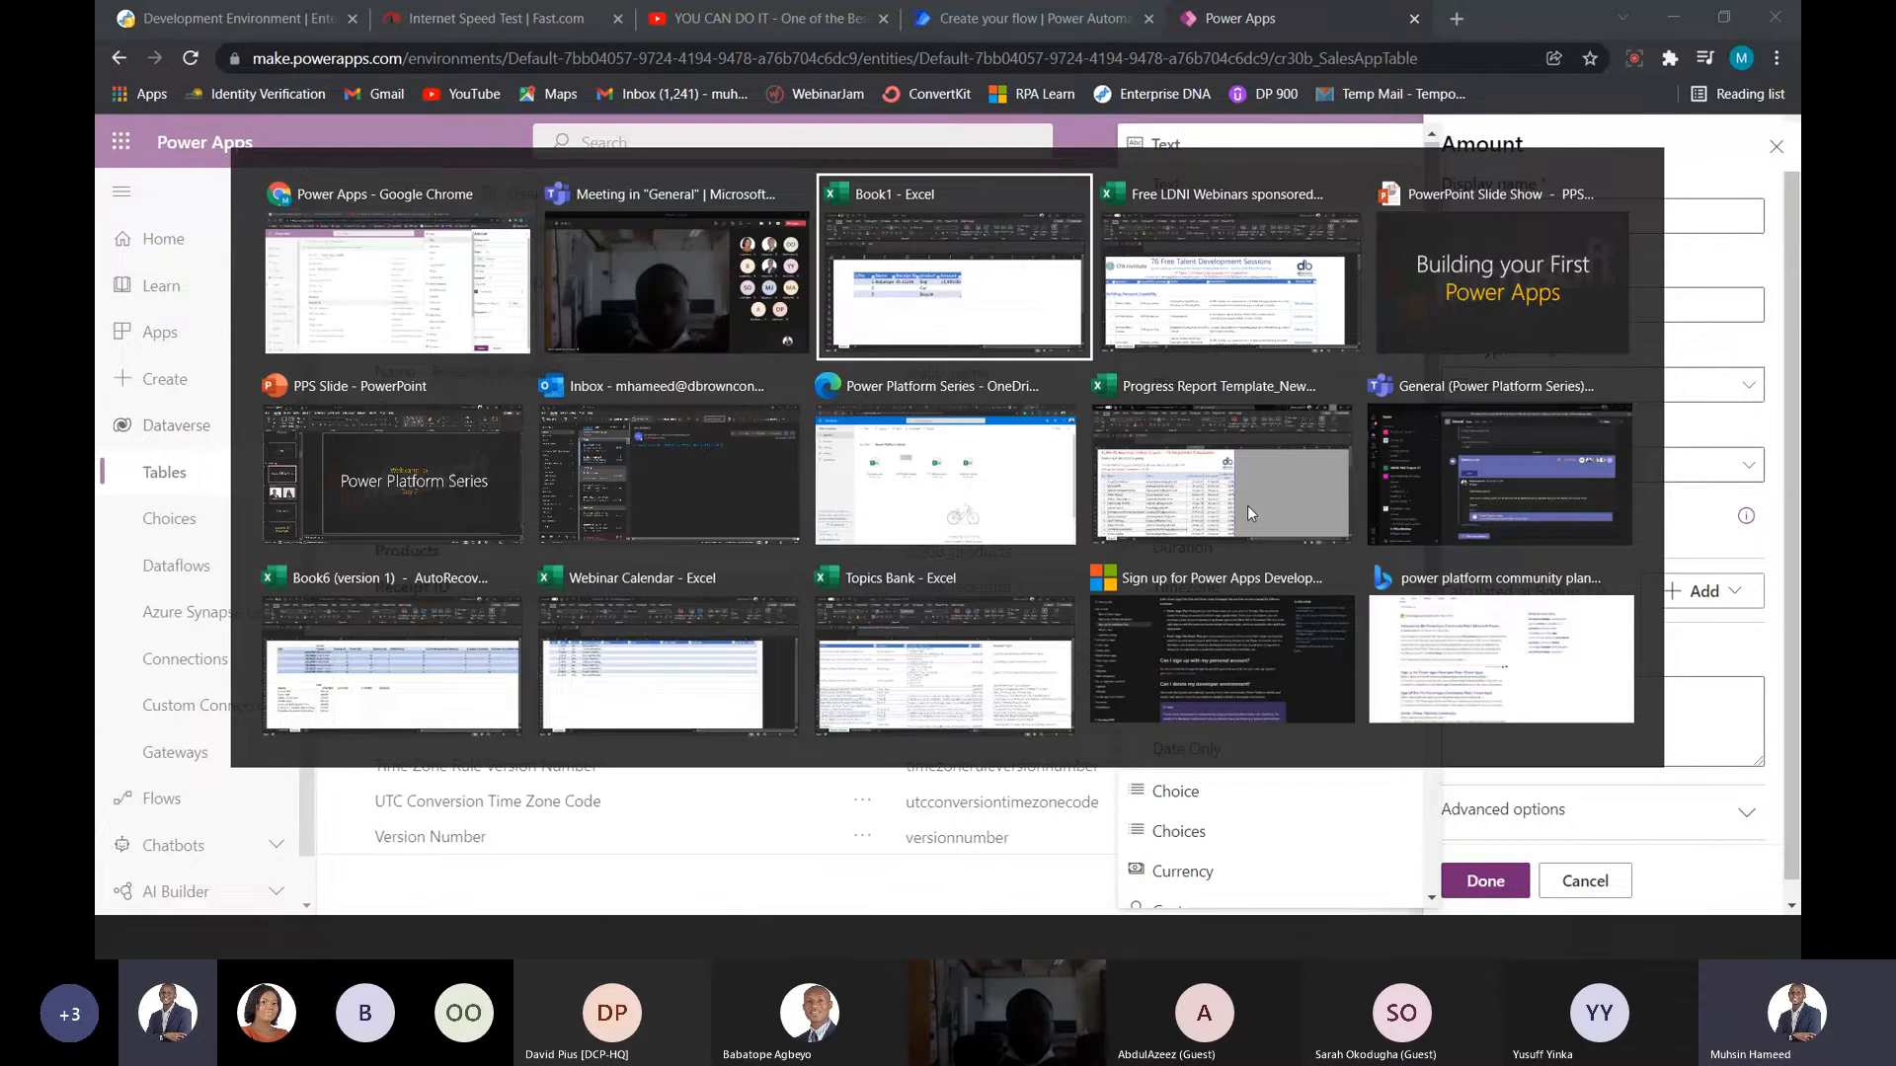
{"action": "left_click", "coordinate": [919, 452]}
{"action": "left_click", "coordinate": [958, 133]}
{"action": "left_click", "coordinate": [962, 138]}
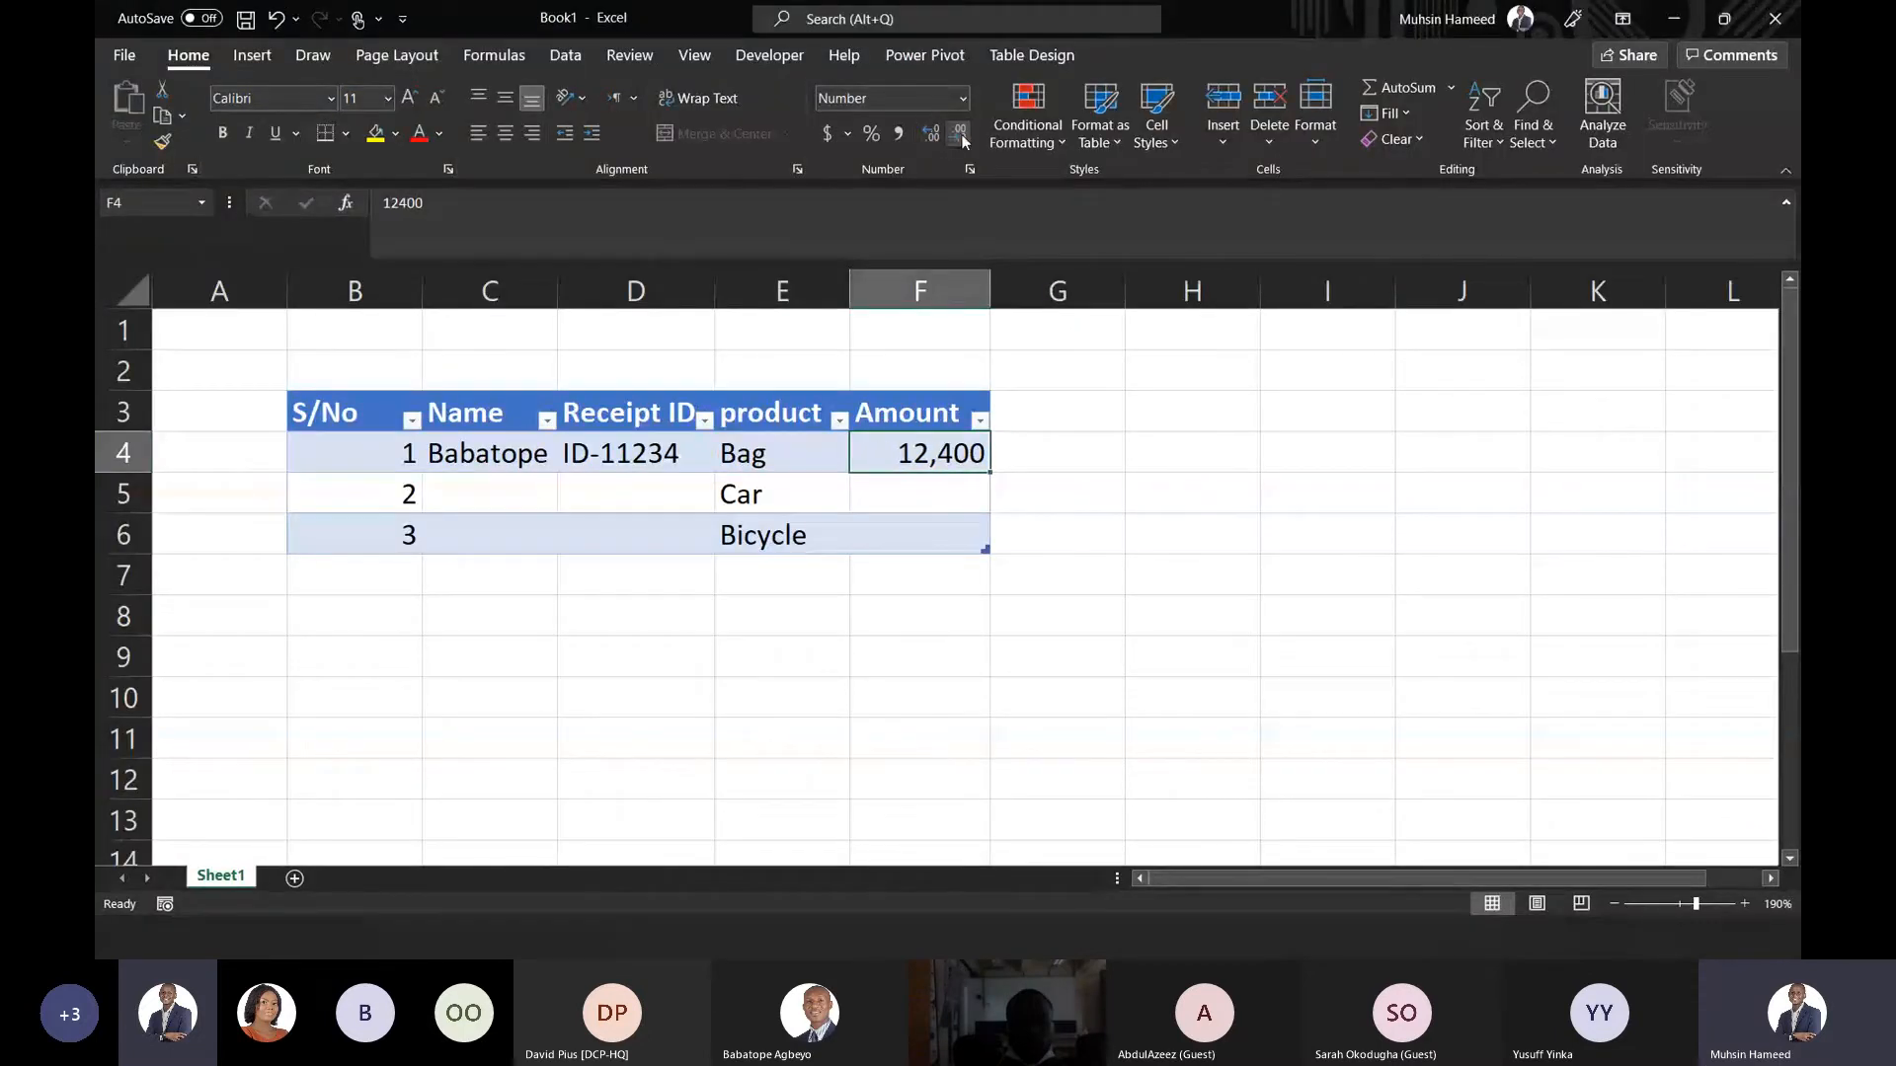
{"action": "left_click", "coordinate": [955, 500]}
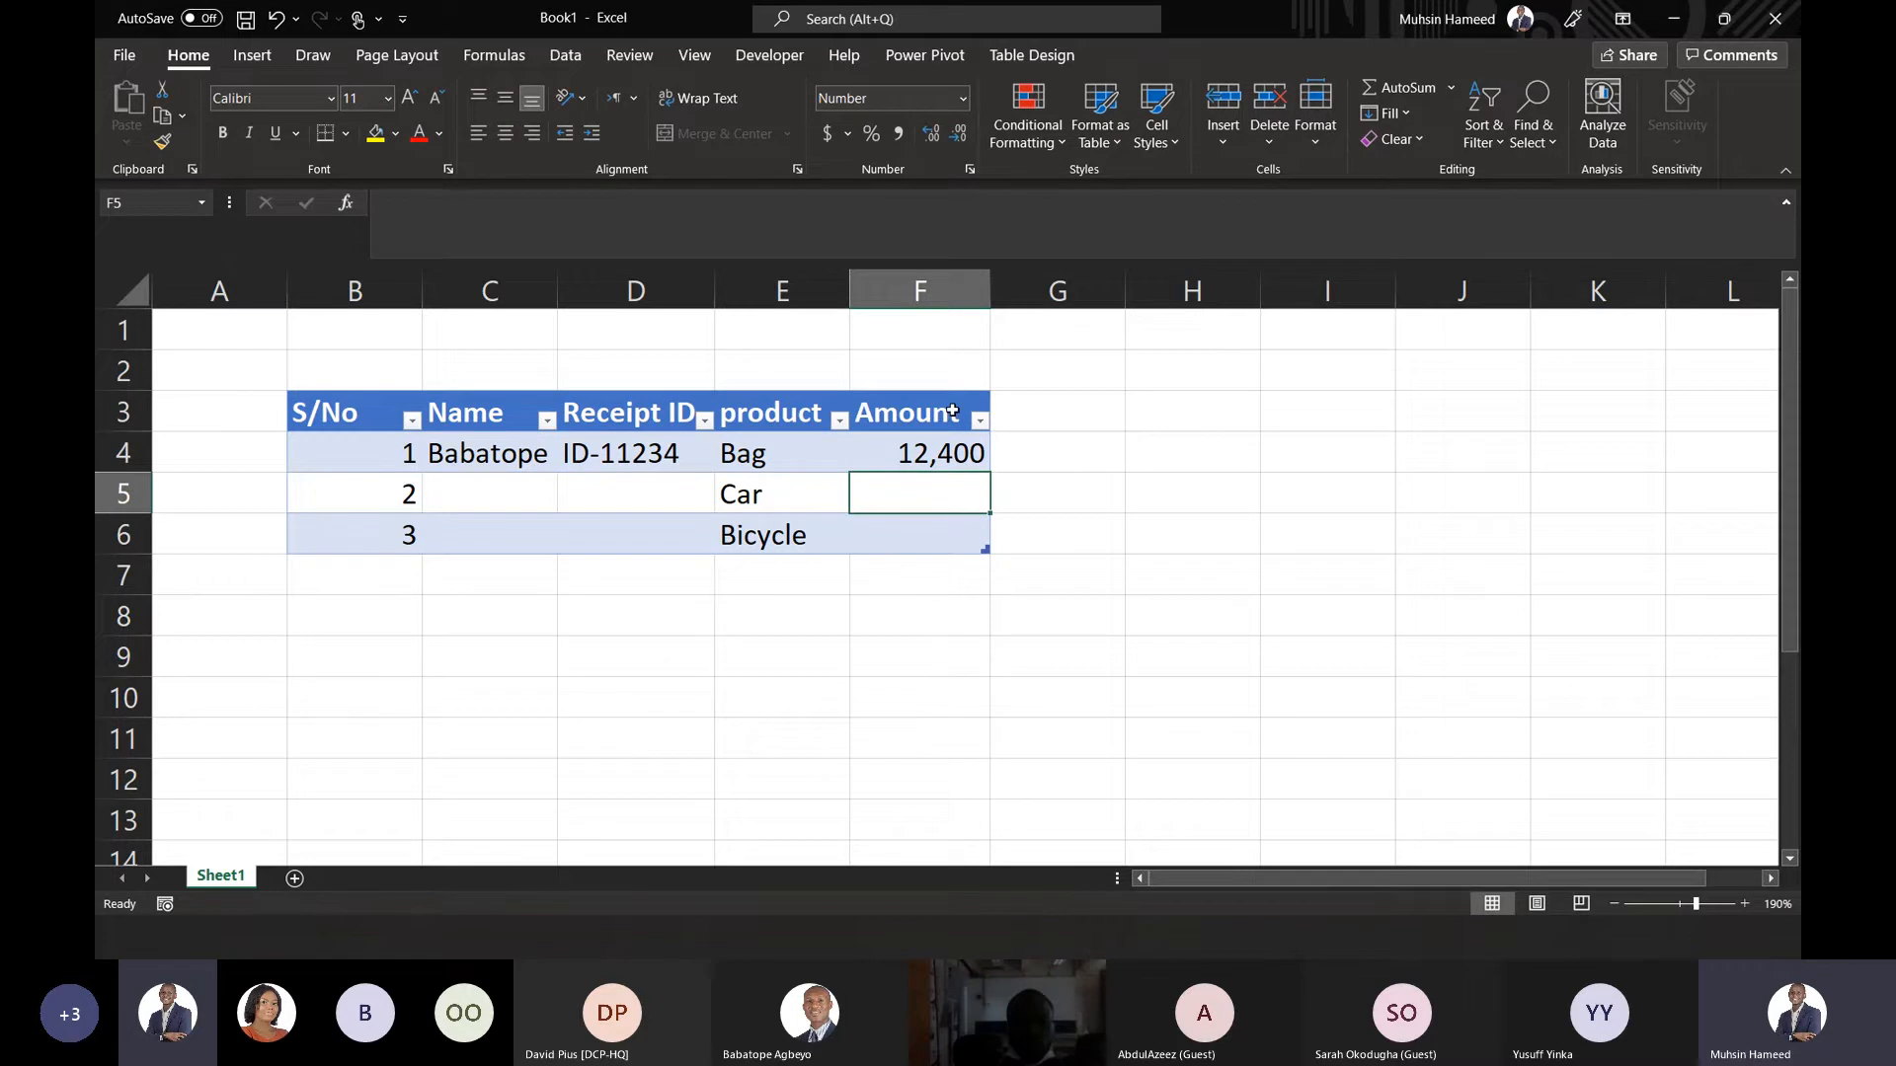
- Add a Unit Price column to the table at G3 and enter 12.40 in its first row
{"action": "left_click", "coordinate": [1032, 409]}
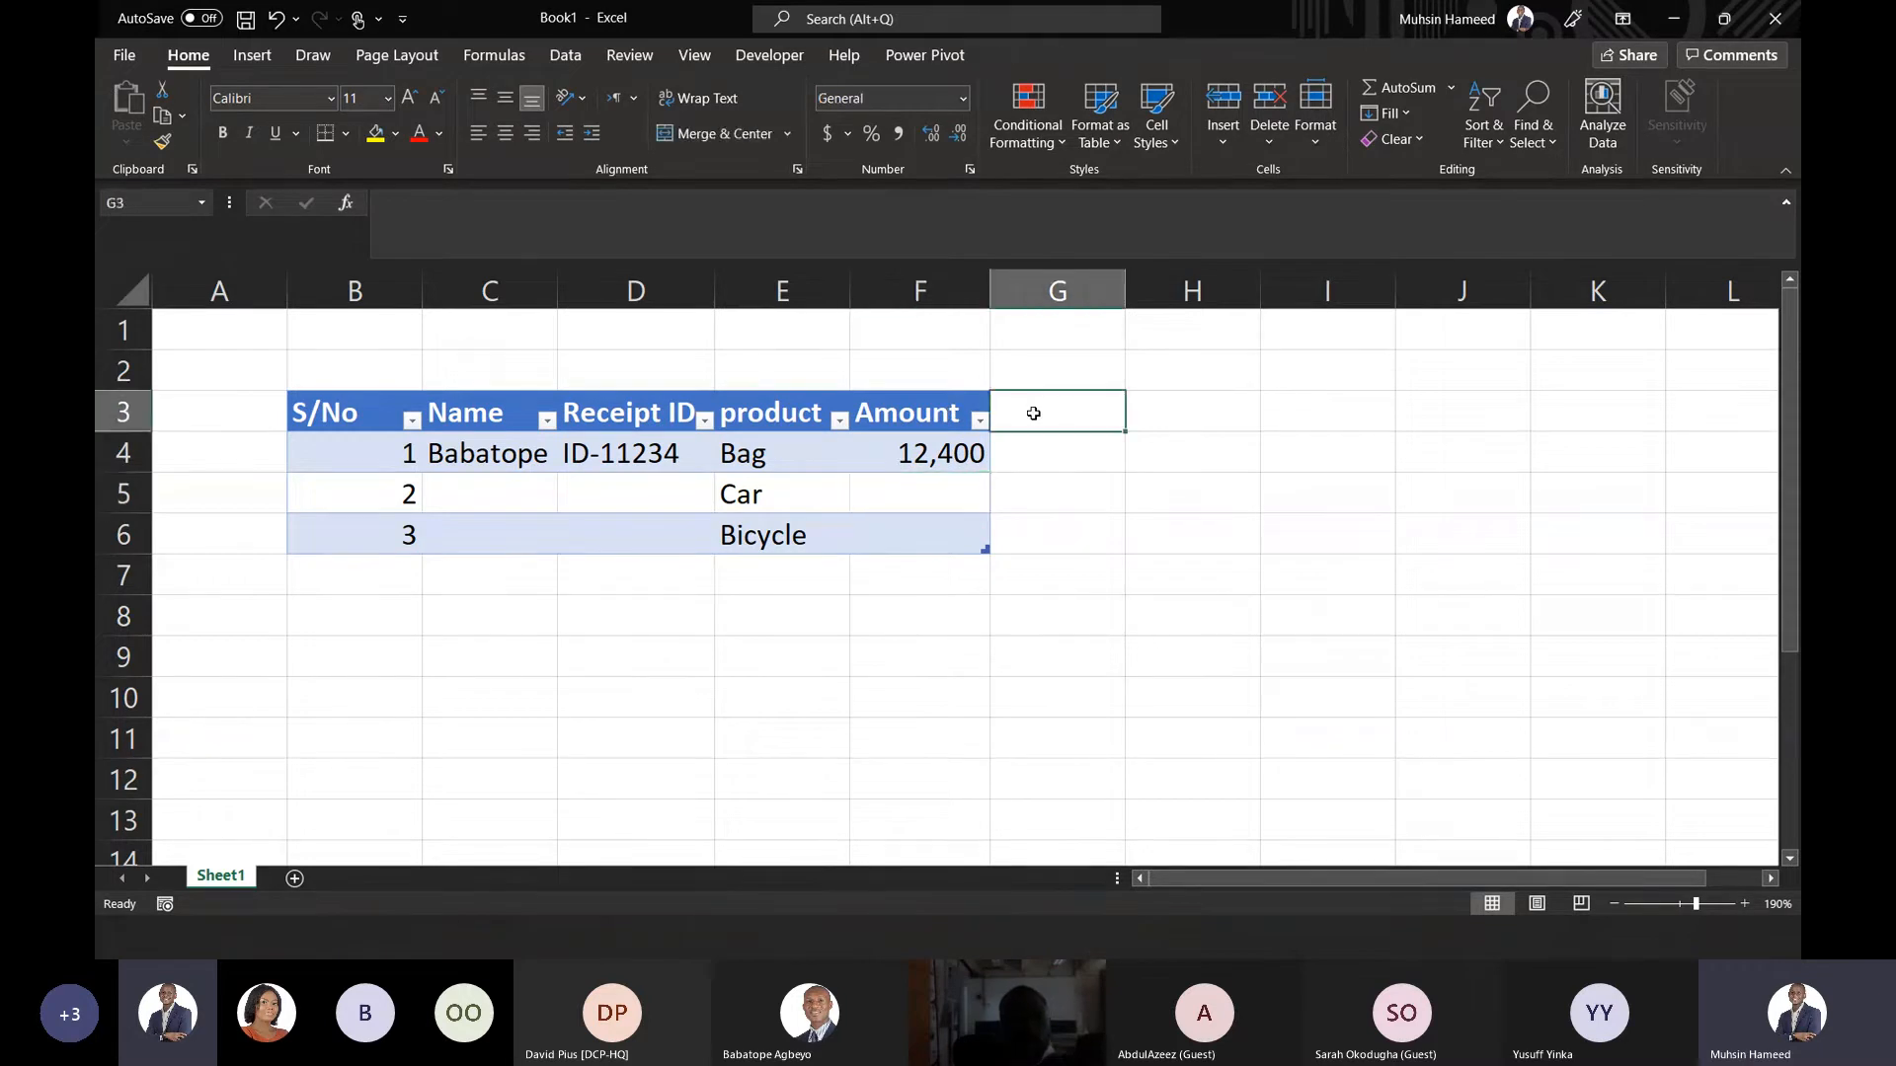
{"action": "type", "text": "Unit Pro"}
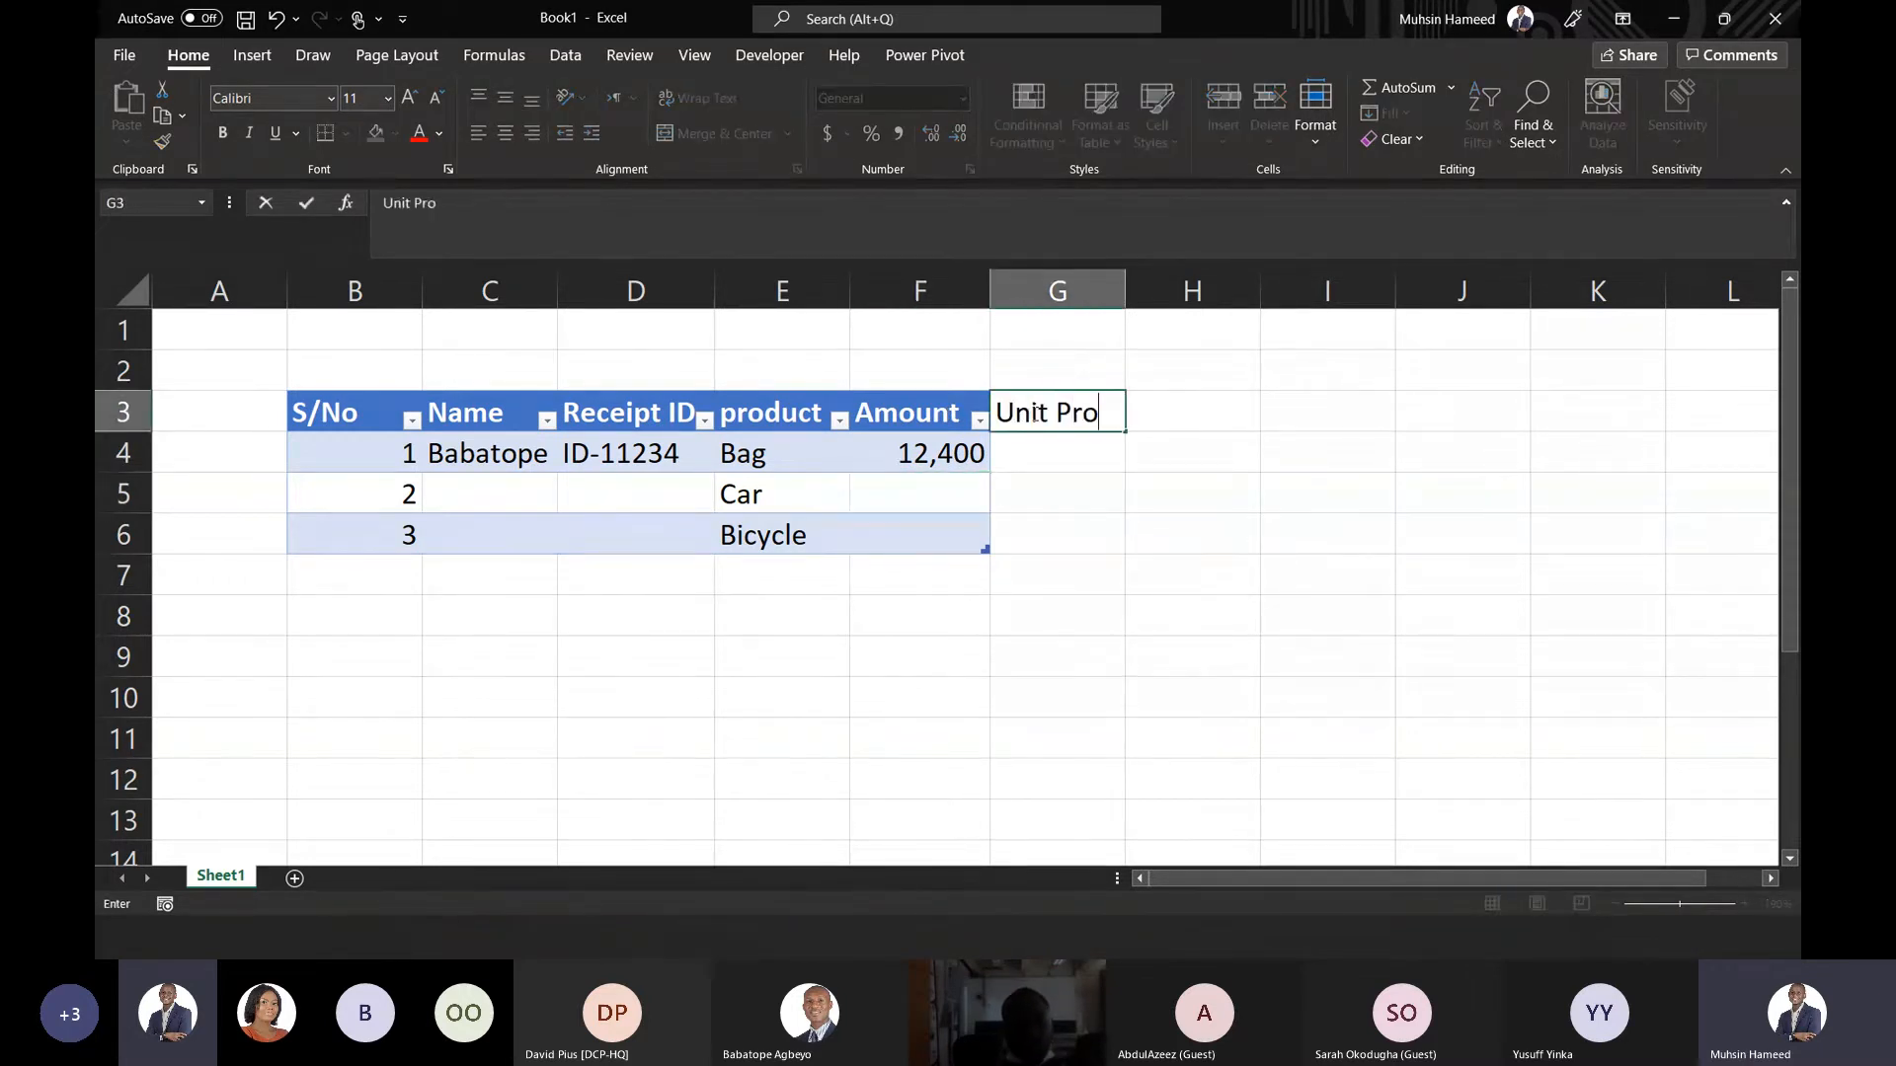
{"action": "key", "text": "BackSpace"}
{"action": "type", "text": "ice"}
{"action": "key", "text": "Return"}
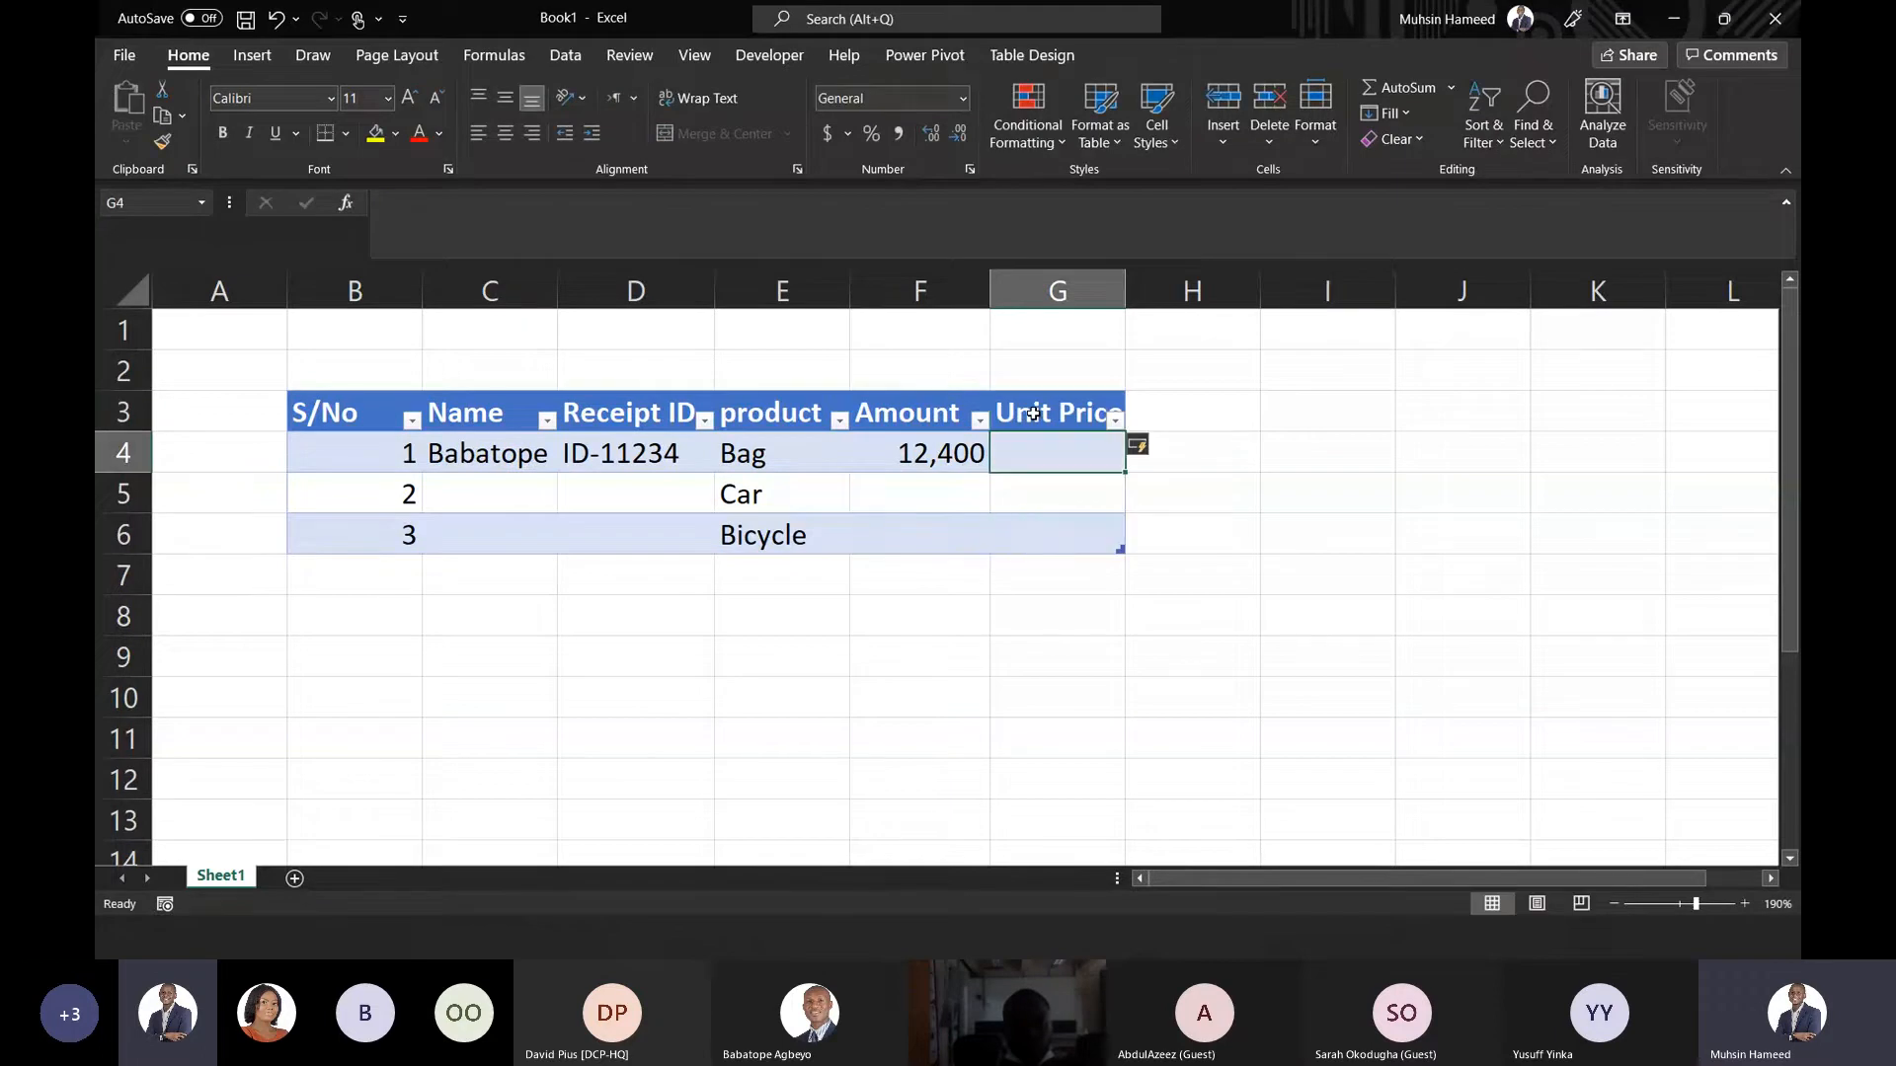
{"action": "type", "text": "2.40"}
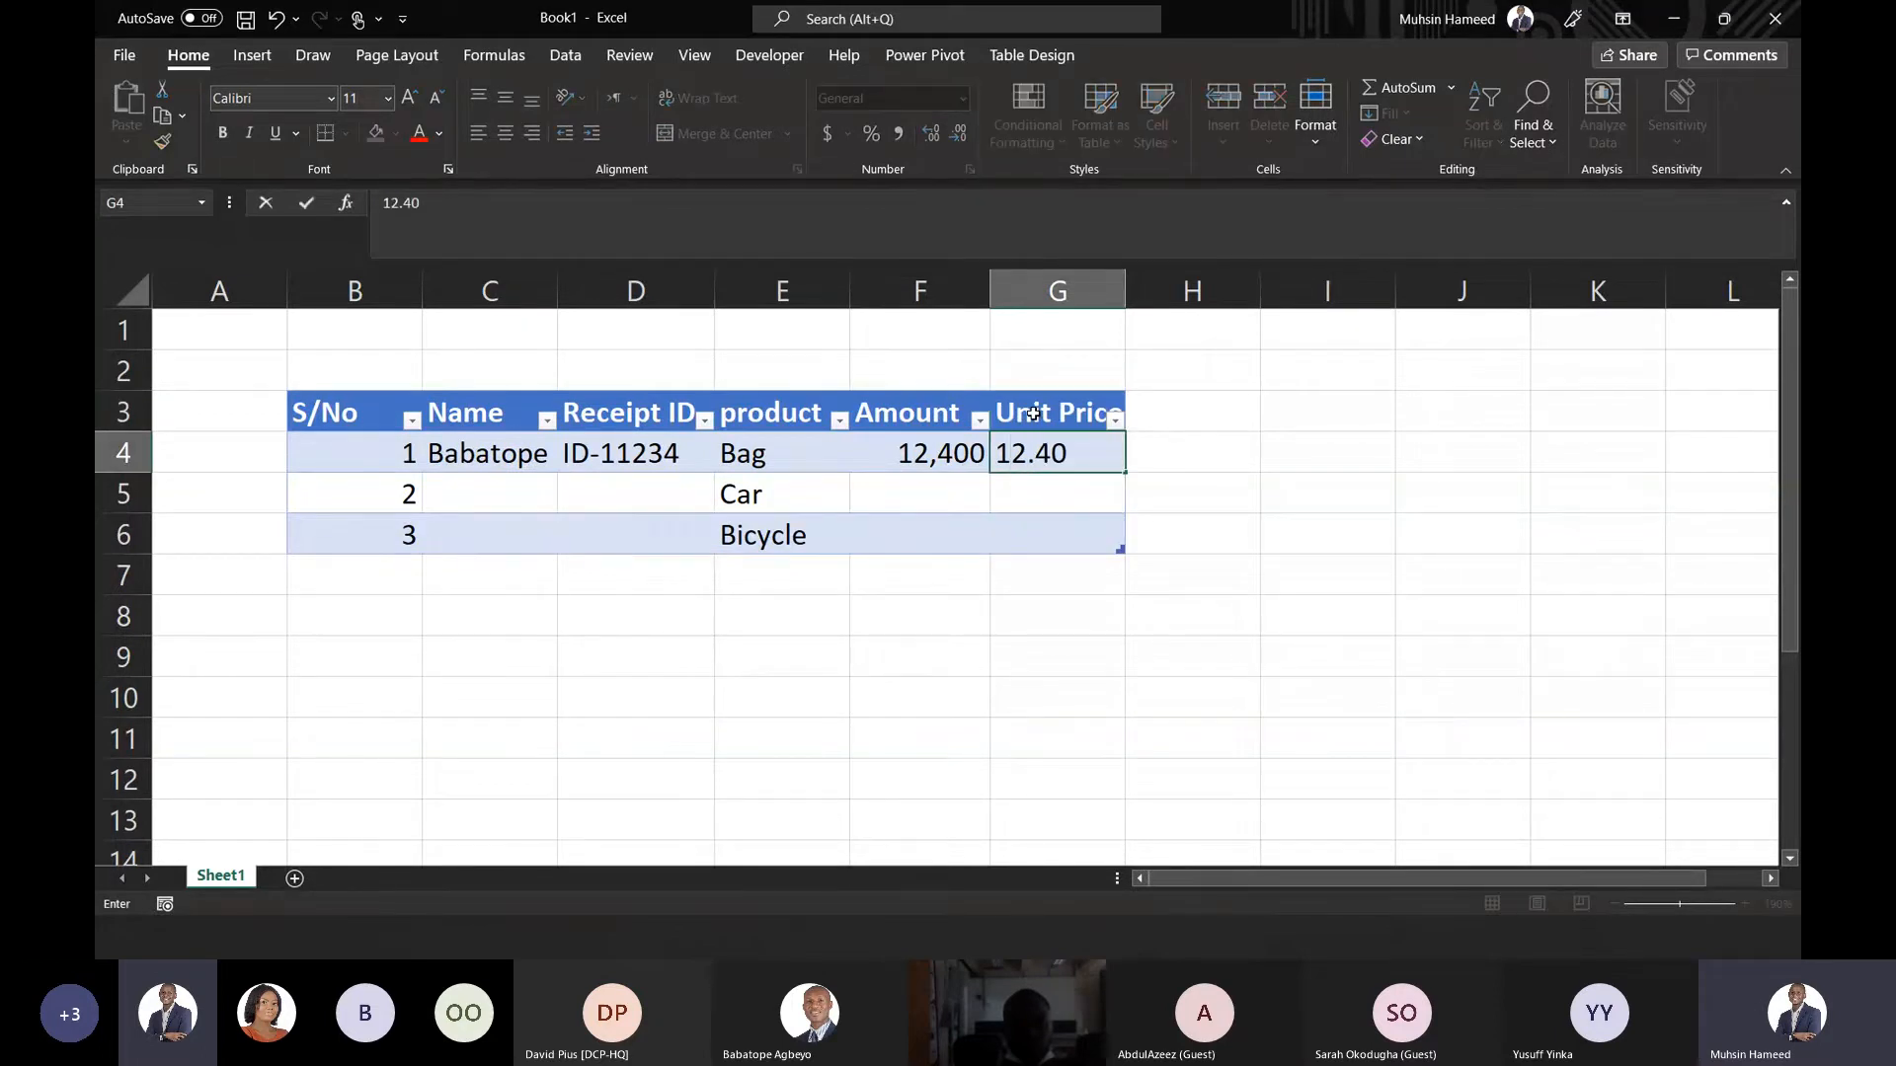
{"action": "key", "text": "Return"}
{"action": "key", "text": "Up"}
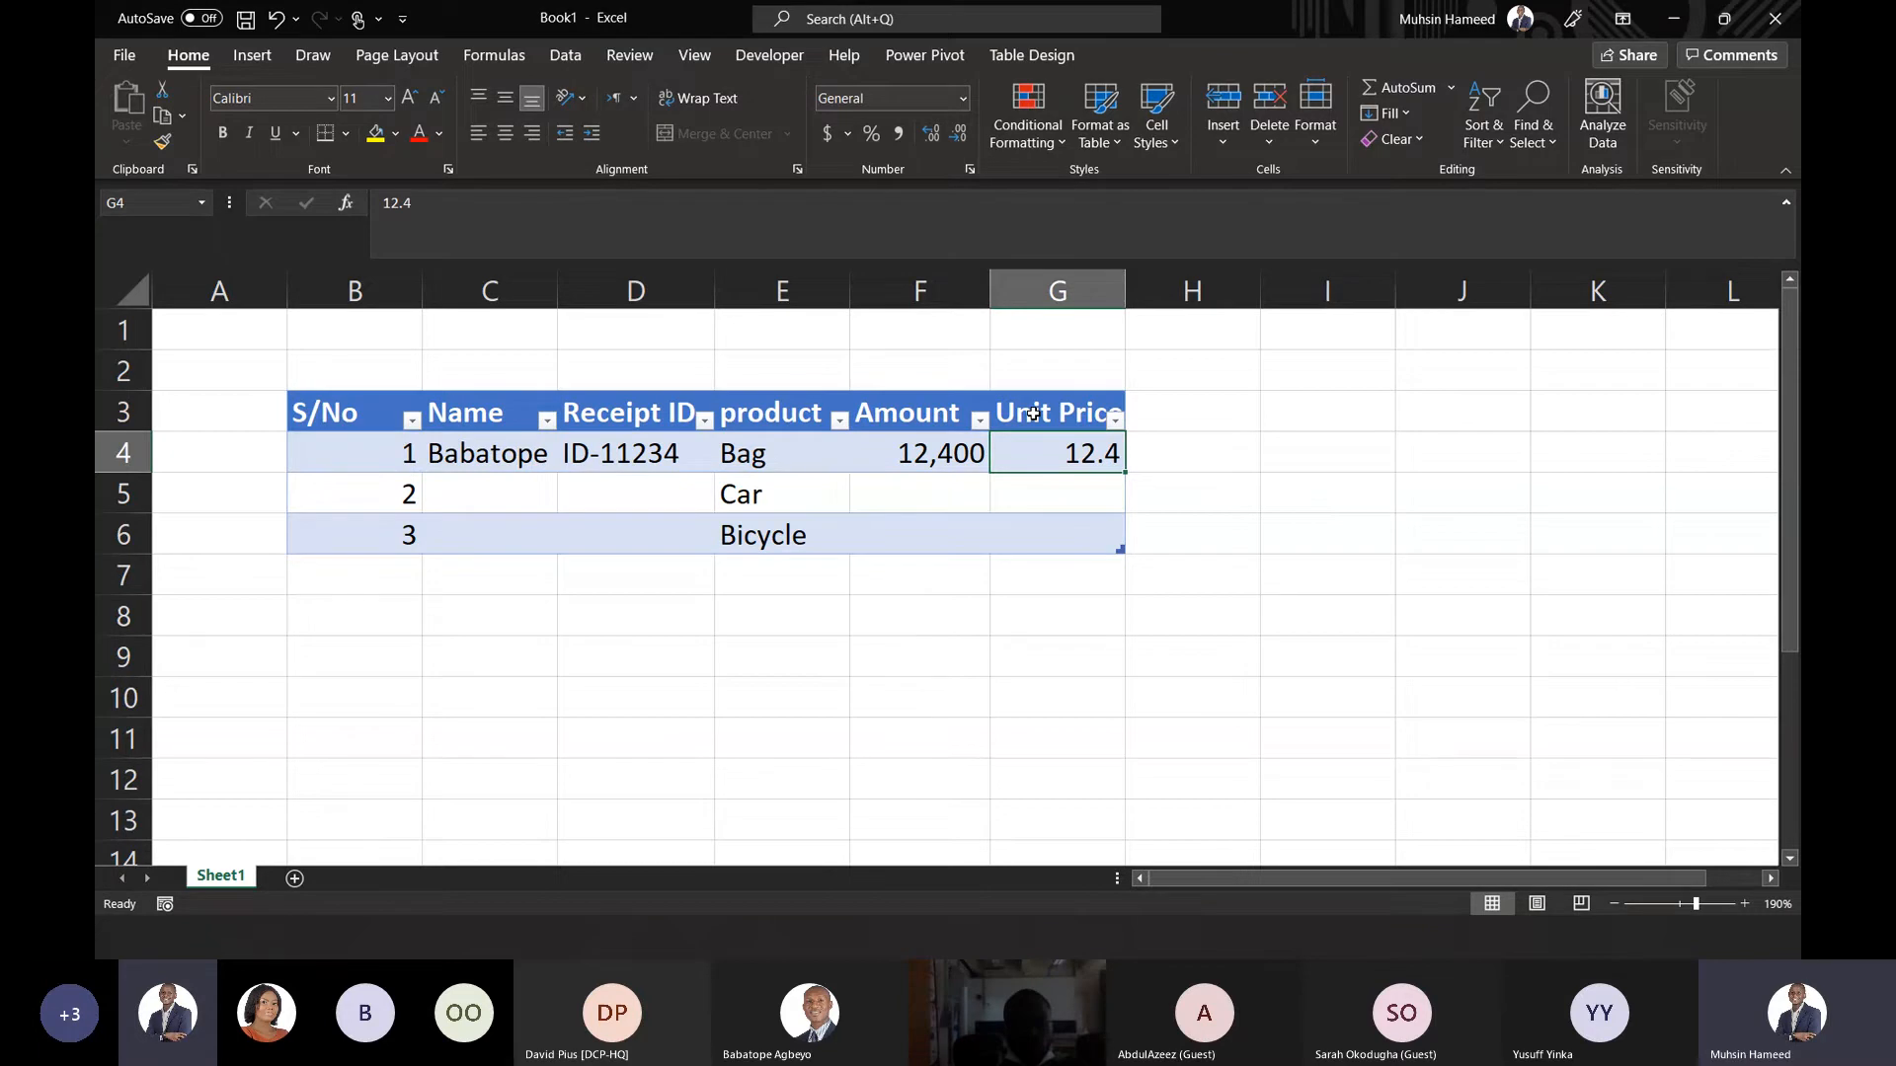
- Return to Power Apps and set the Amount column's data type to Decimal Number
{"action": "key", "text": "alt+Tab"}
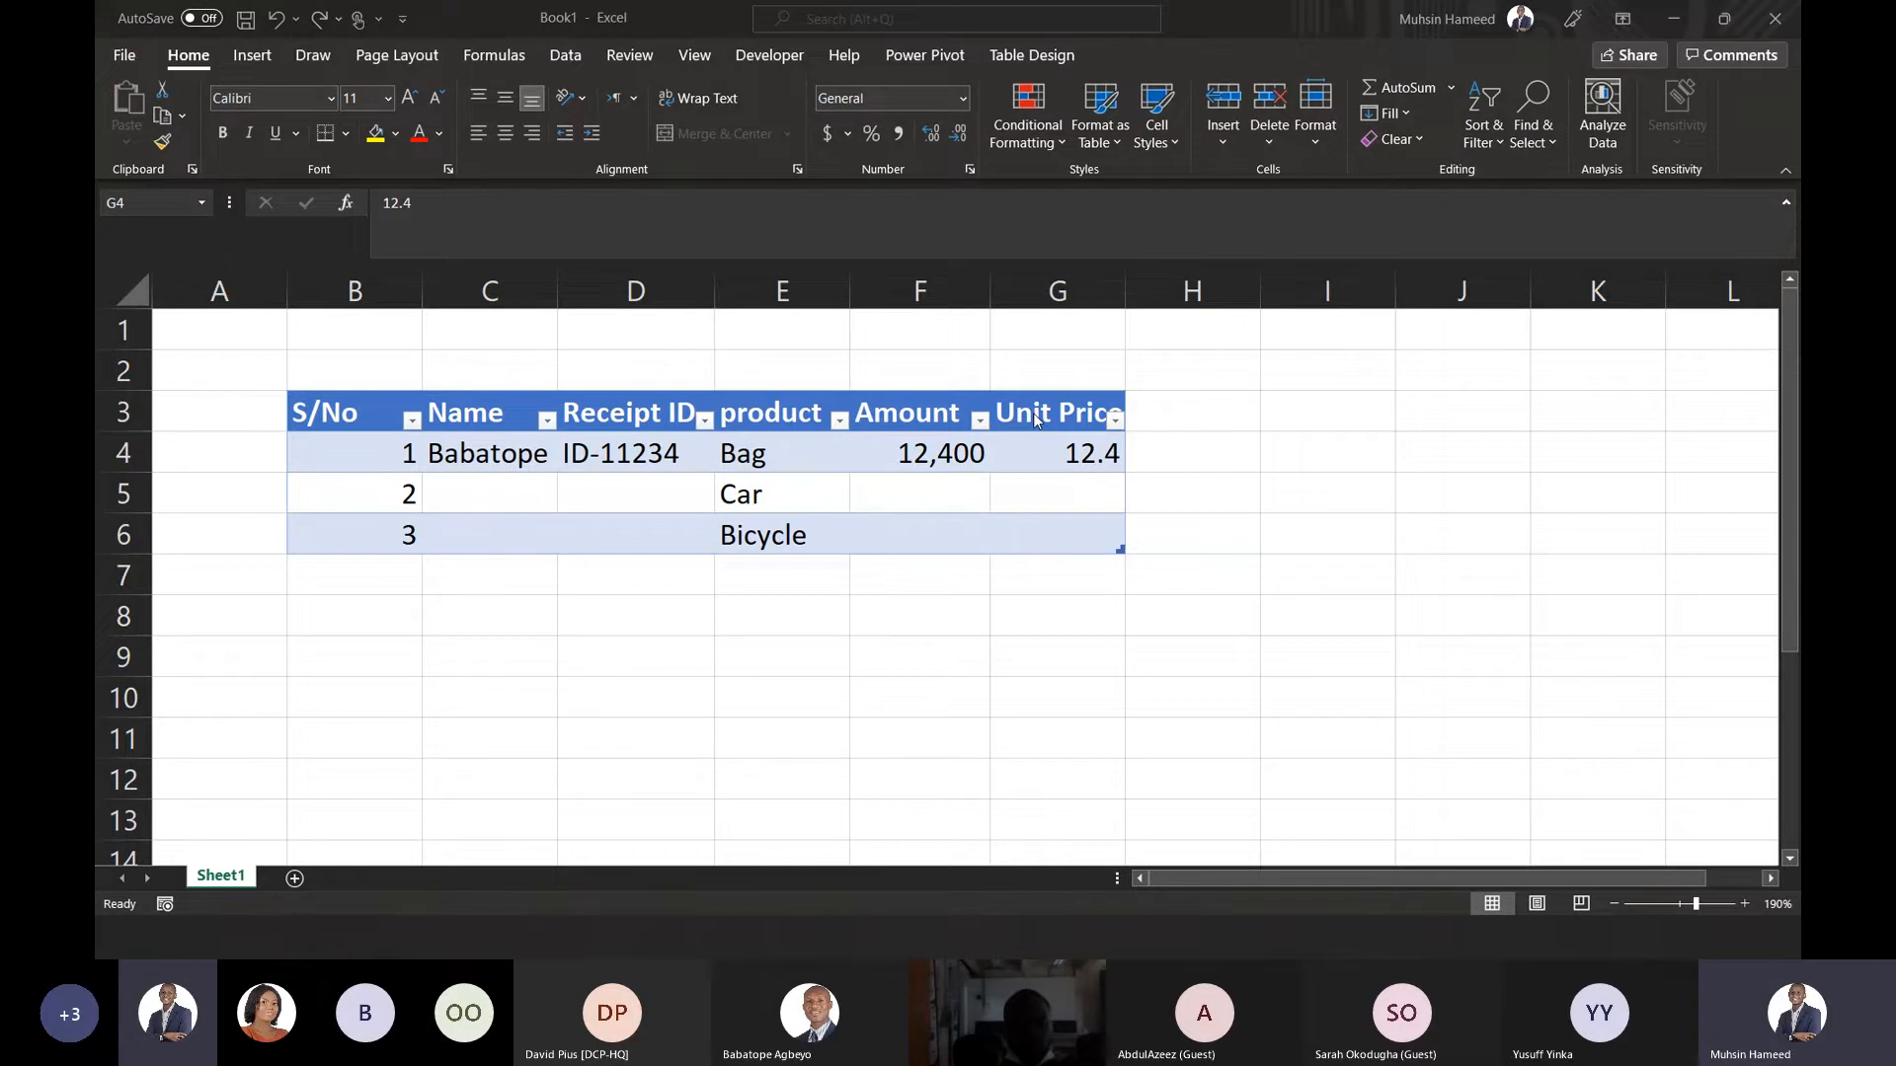
{"action": "key", "text": "alt+Tab"}
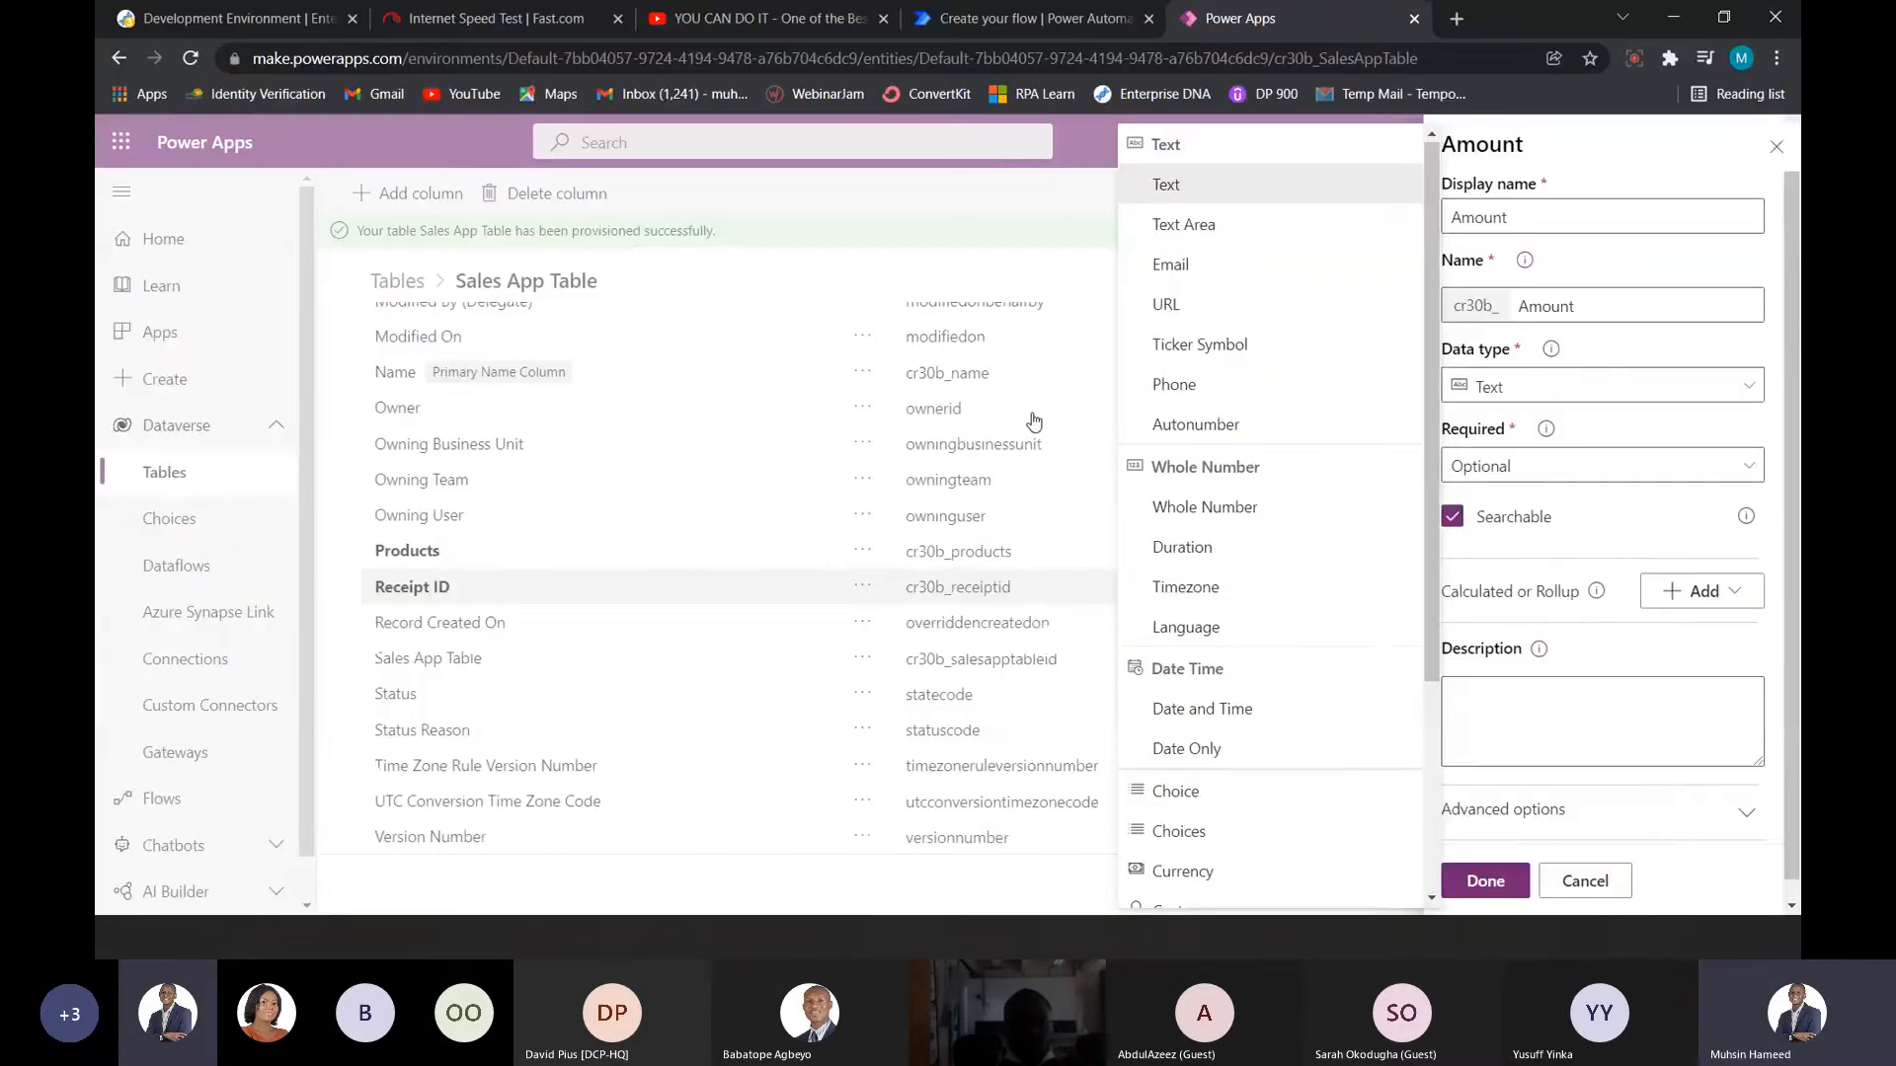
{"action": "scroll", "coordinate": [1270, 463], "scroll_direction": "down", "scroll_amount": 3}
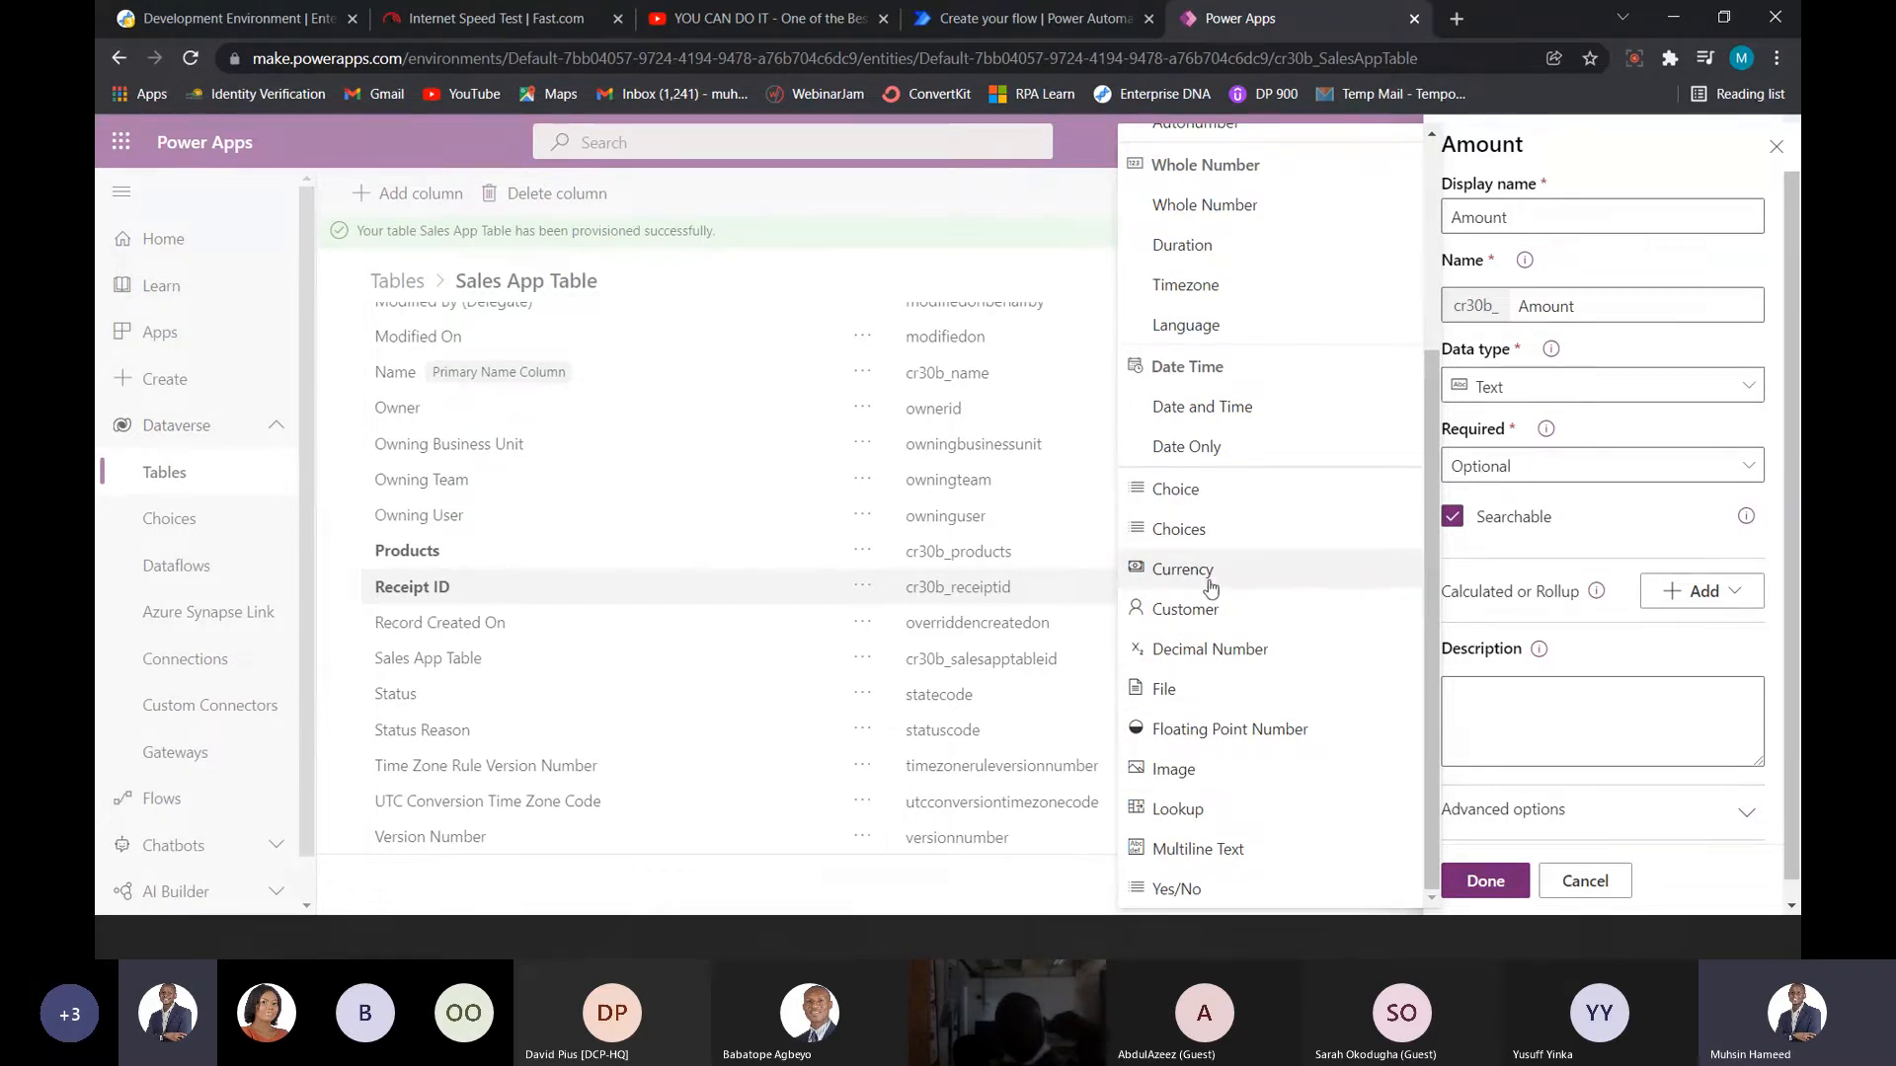
{"action": "left_click", "coordinate": [1224, 651]}
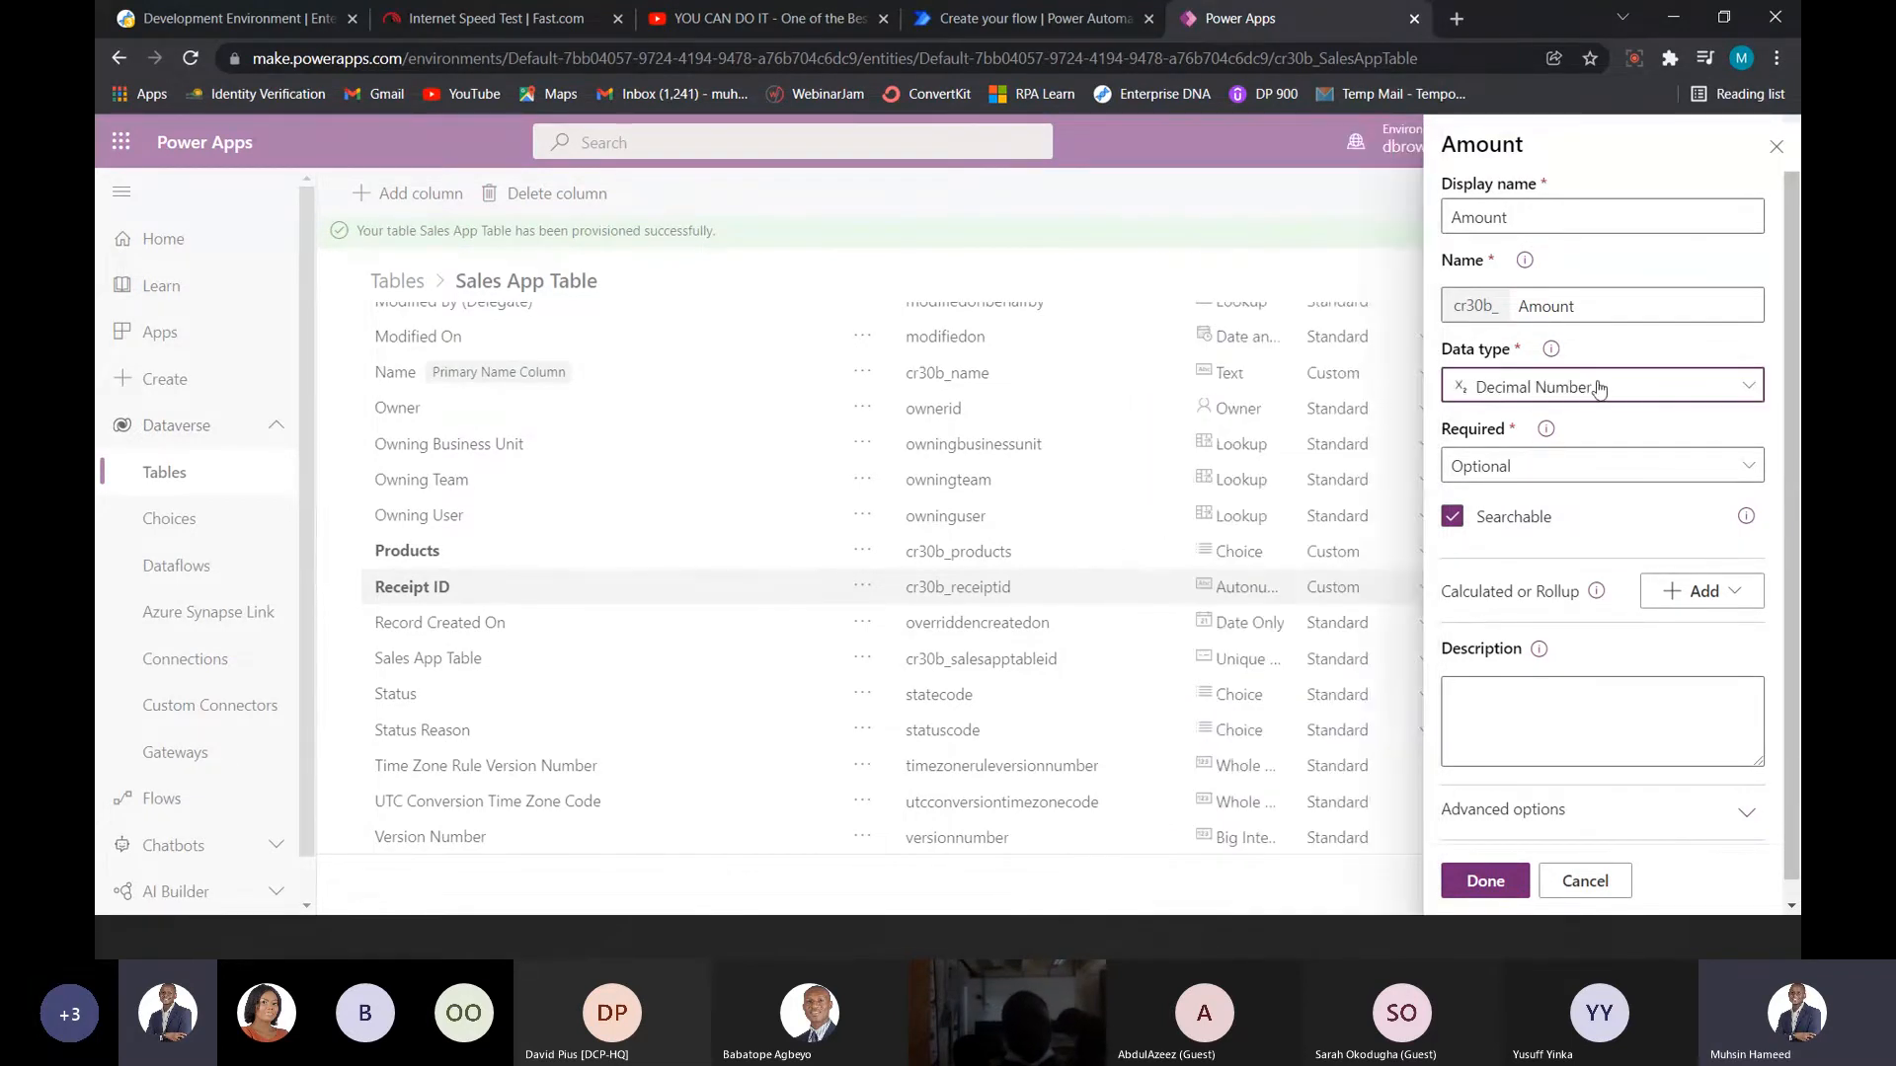
- Make the Amount column Required and finish adding it to the table
{"action": "left_click", "coordinate": [1755, 474]}
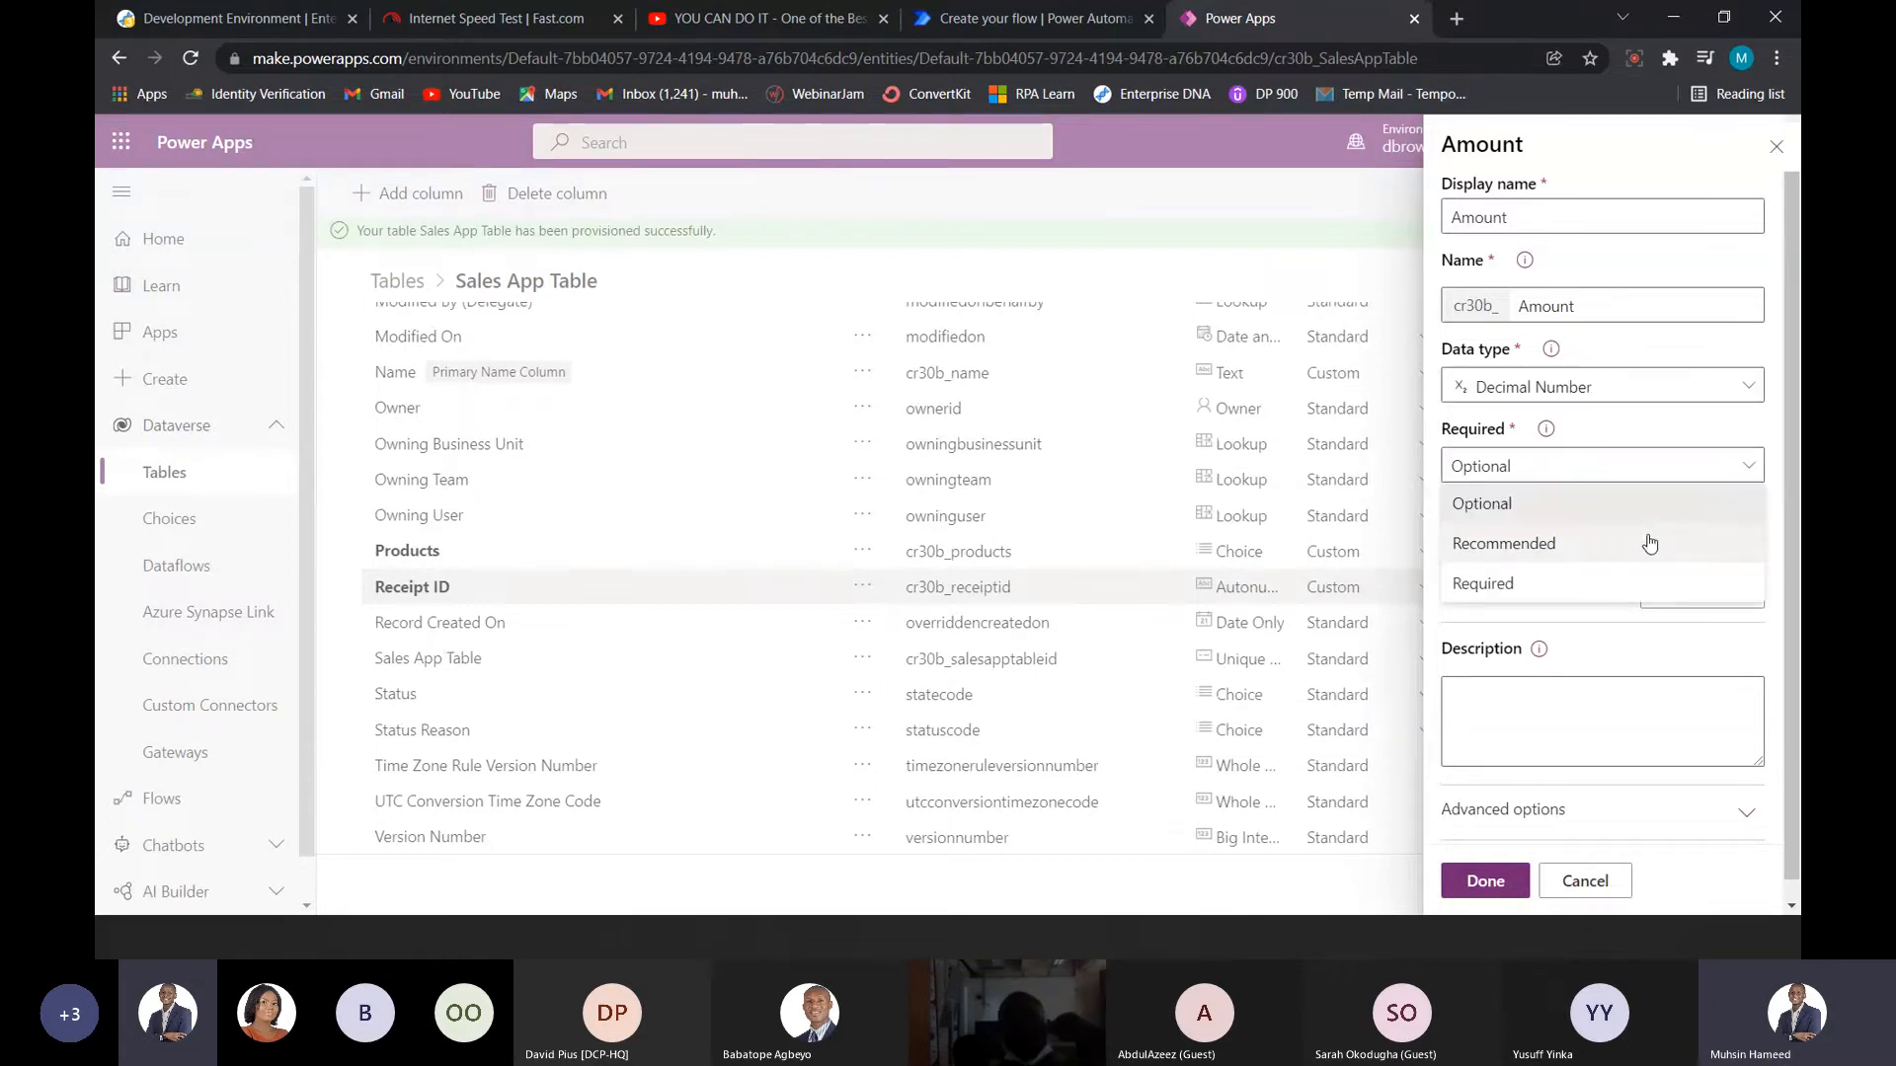
{"action": "left_click", "coordinate": [1586, 586]}
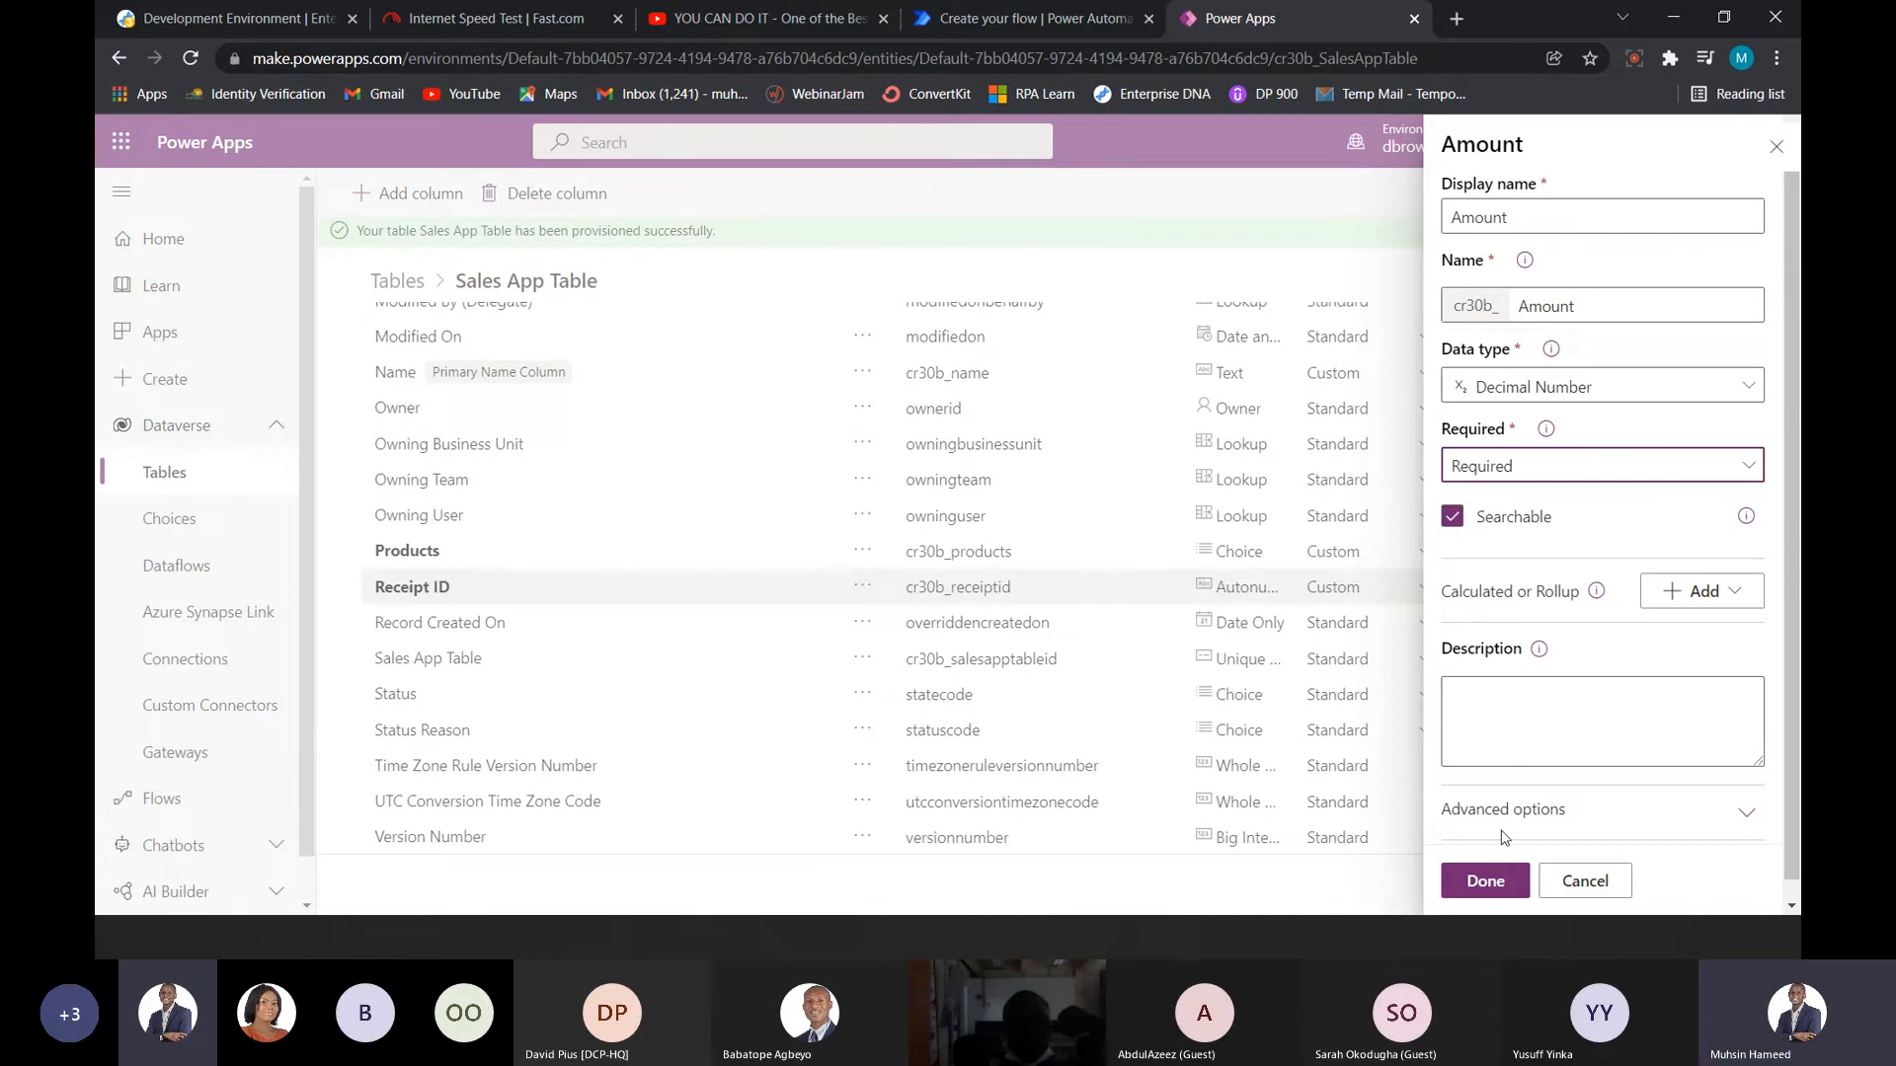
{"action": "scroll", "coordinate": [1507, 851], "scroll_direction": "down", "scroll_amount": 1}
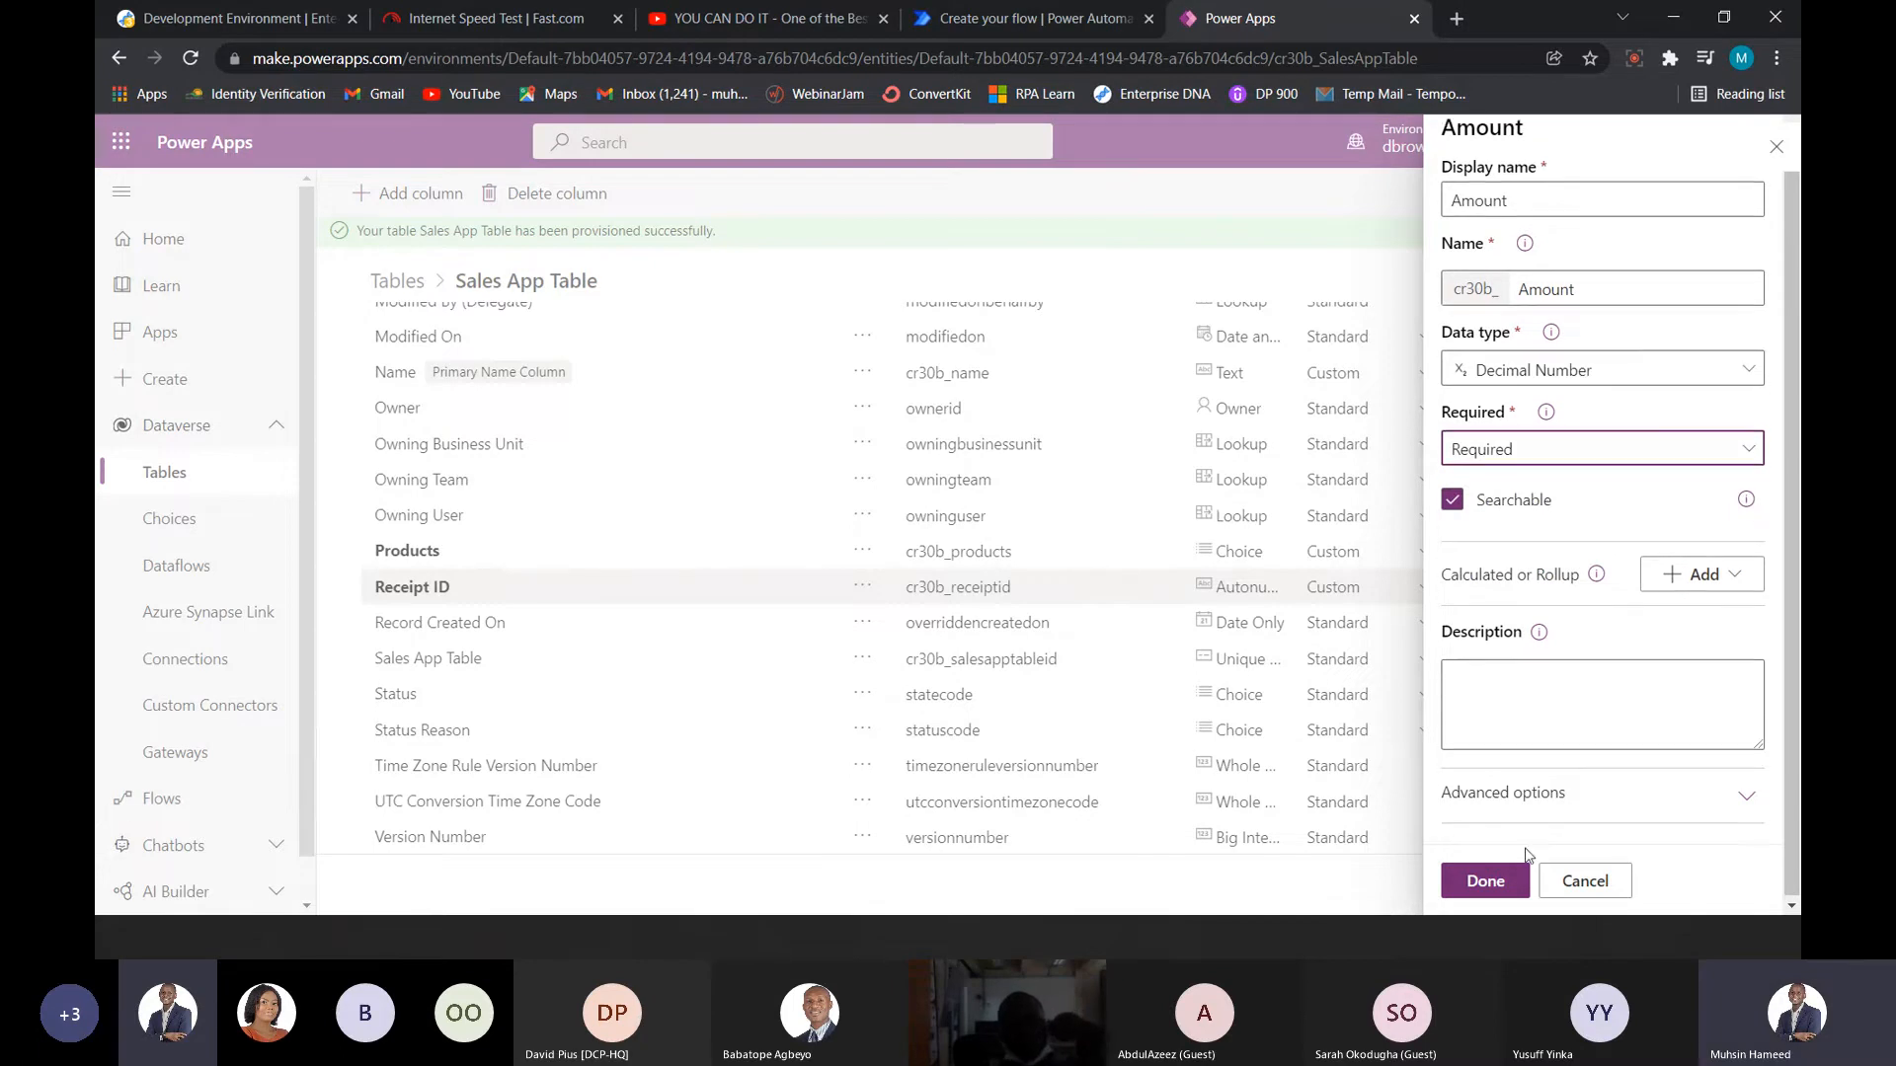
{"action": "left_click", "coordinate": [1484, 880]}
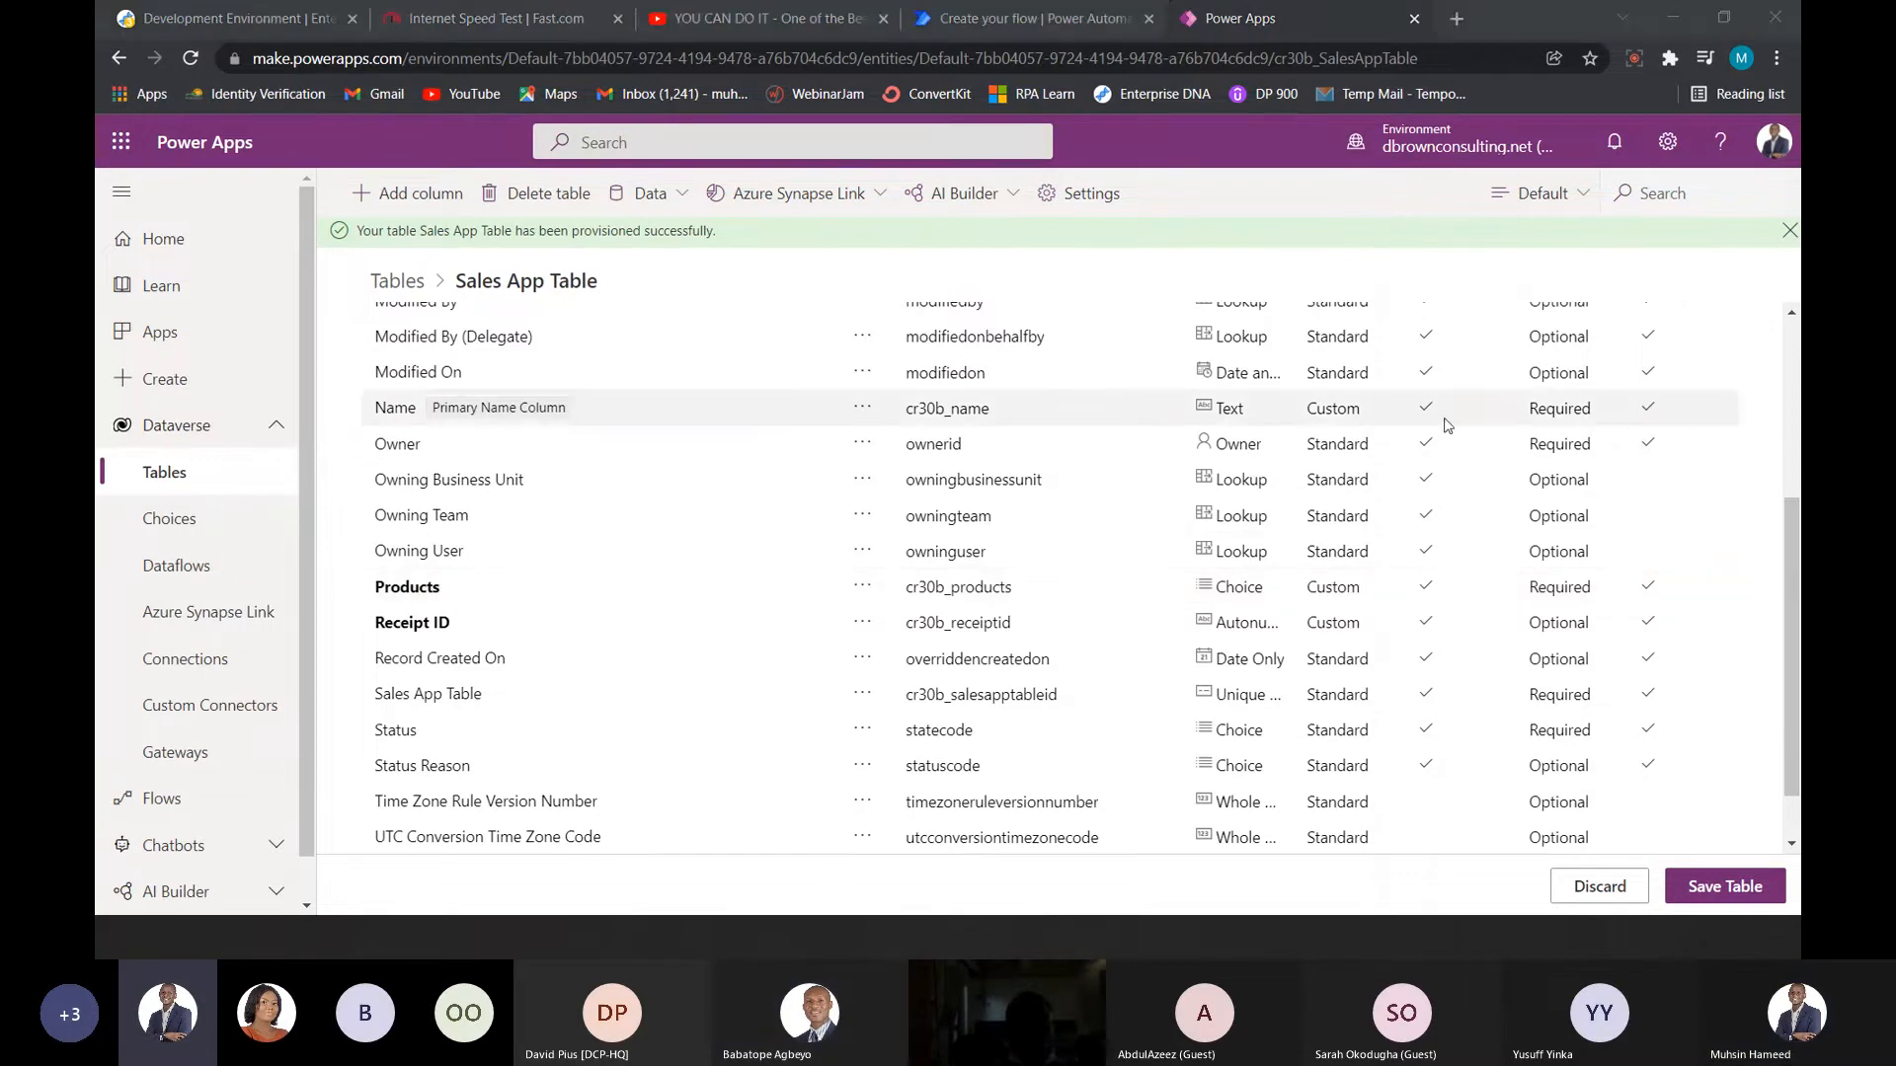
{"action": "key", "text": "alt+Tab"}
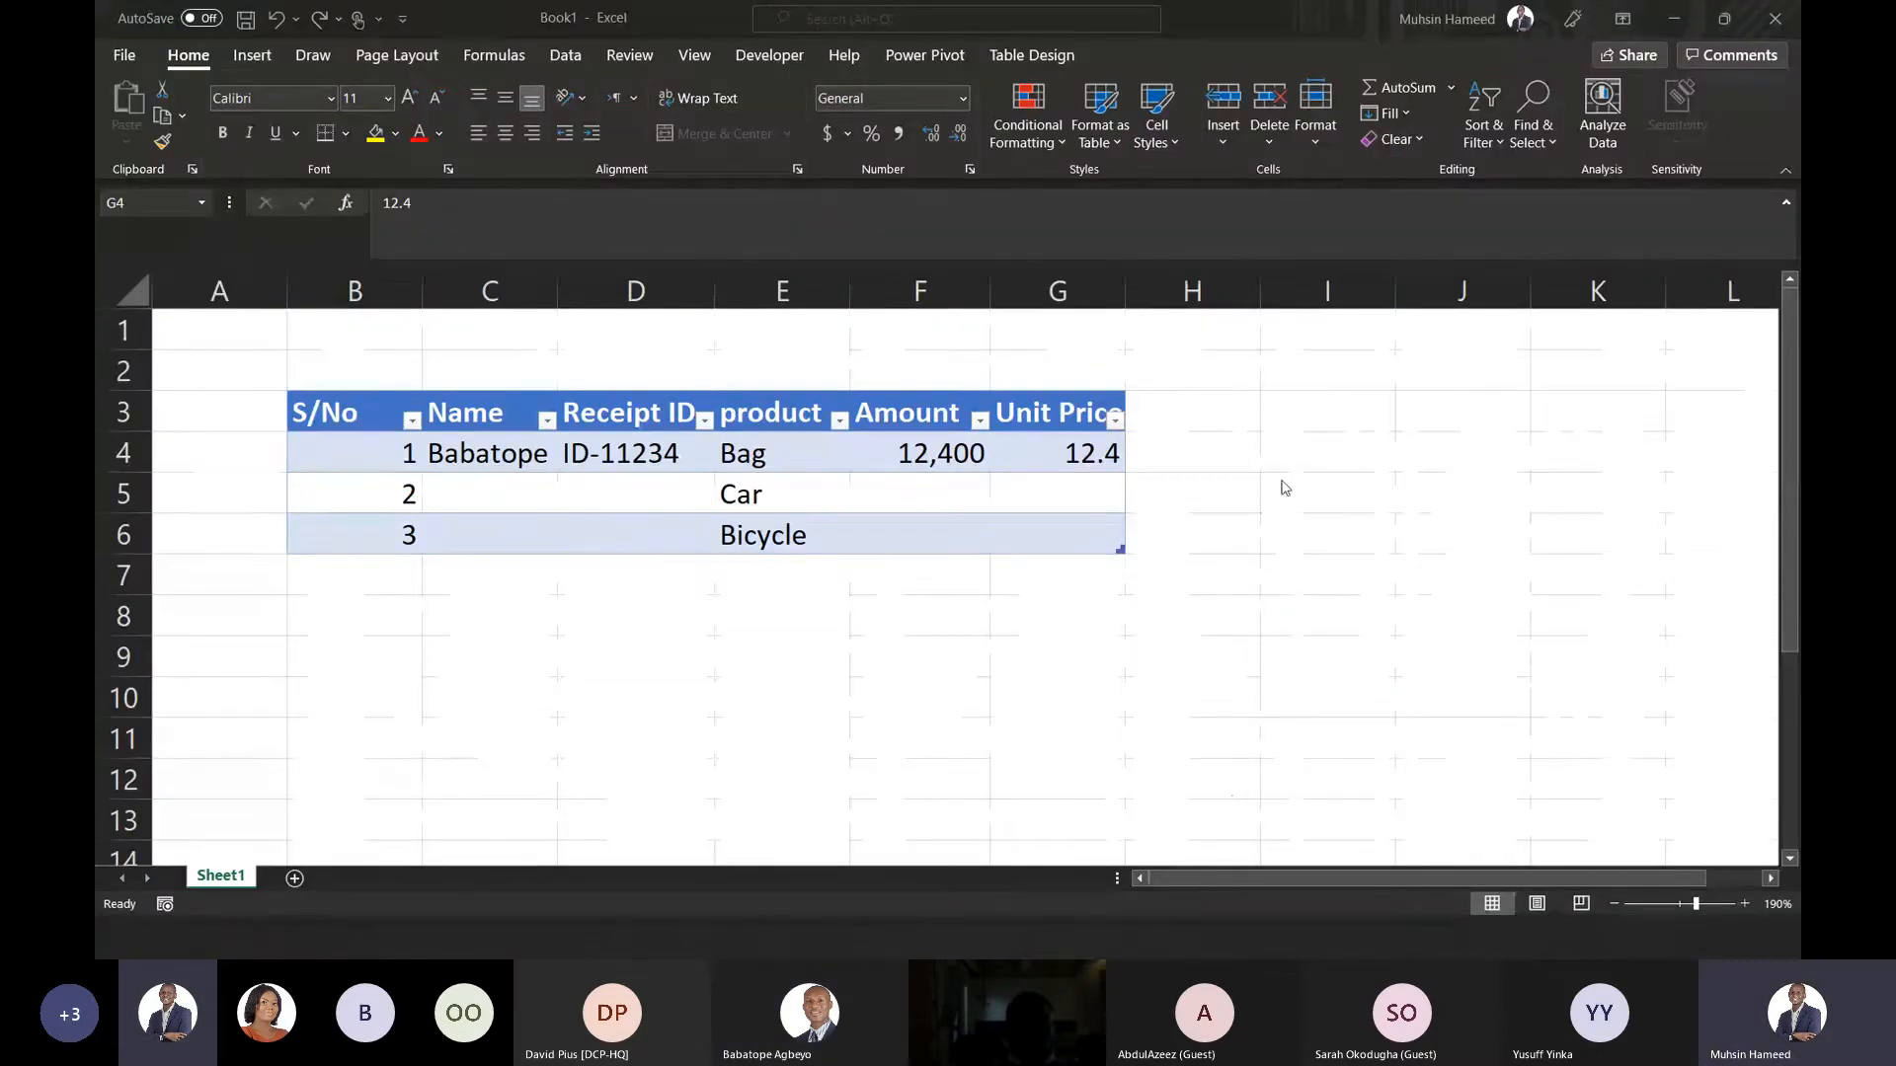
{"action": "key", "text": "alt+Tab"}
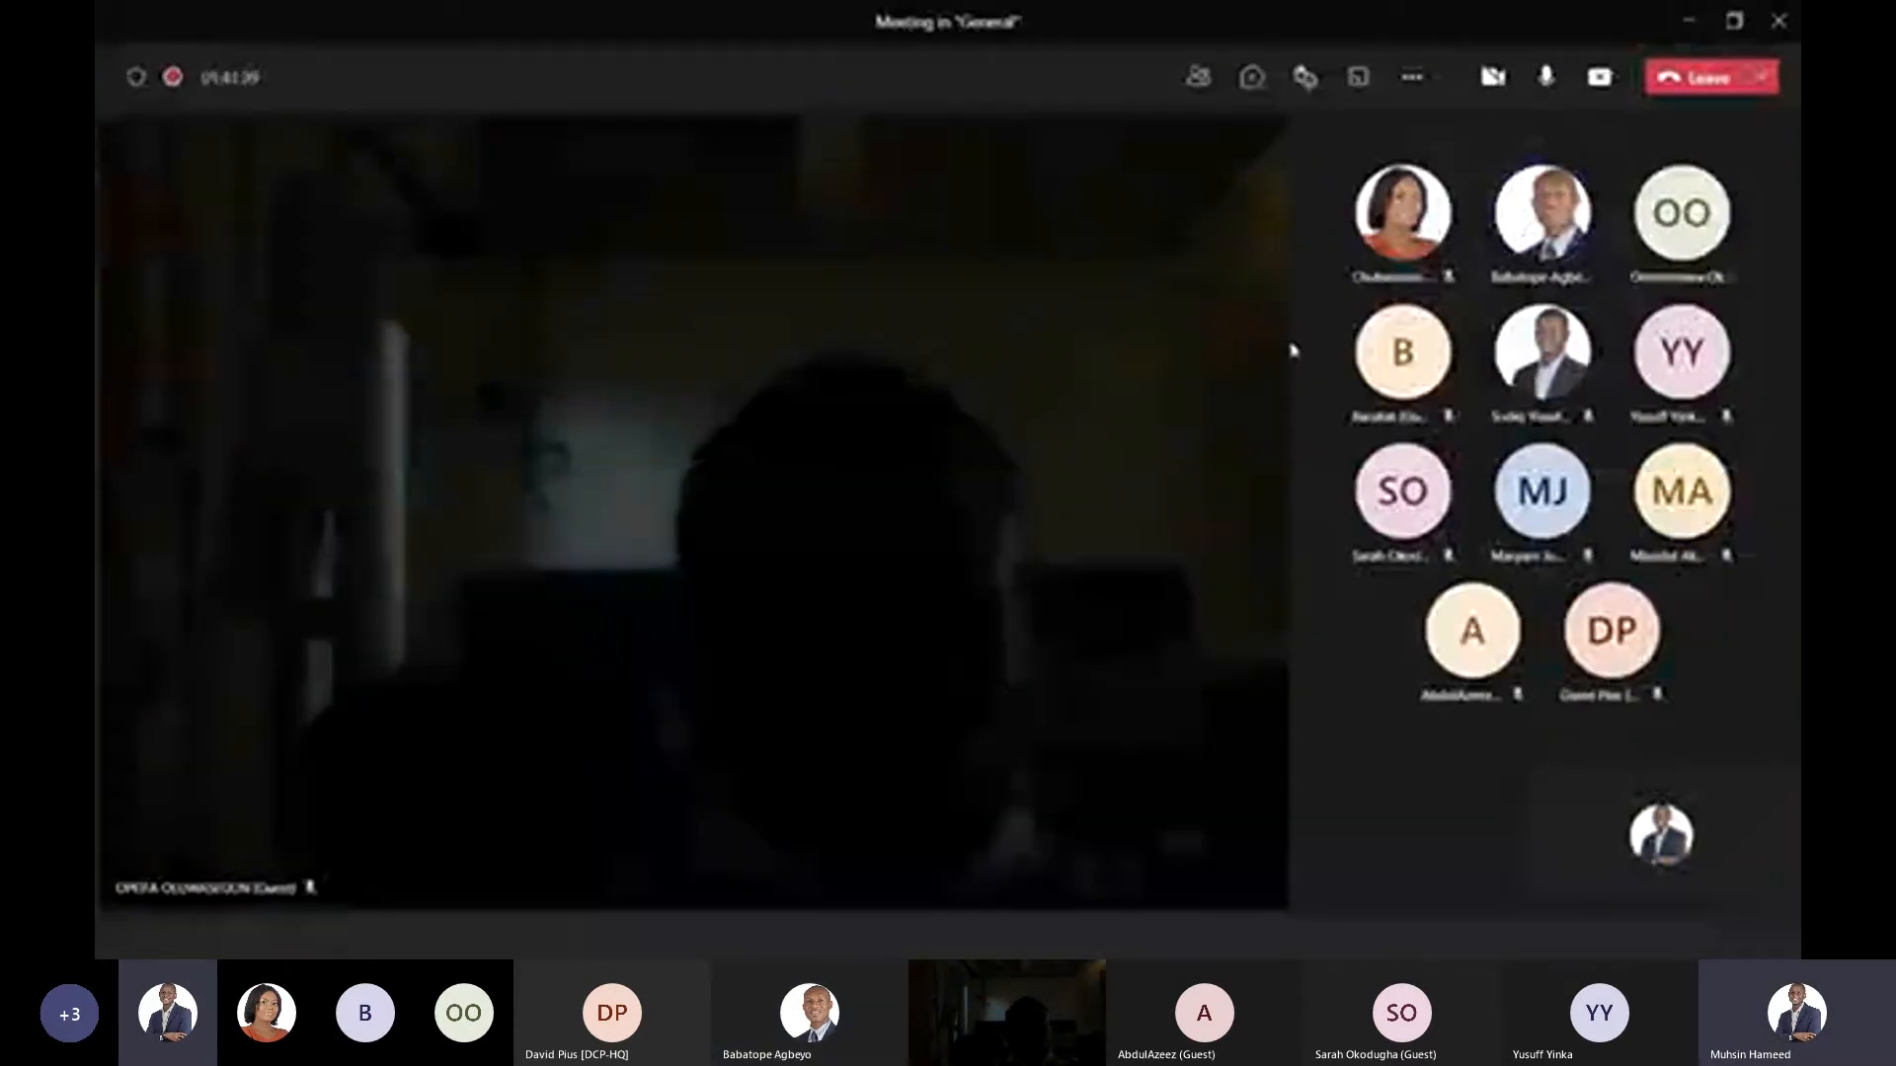
{"action": "key", "text": "alt+Tab"}
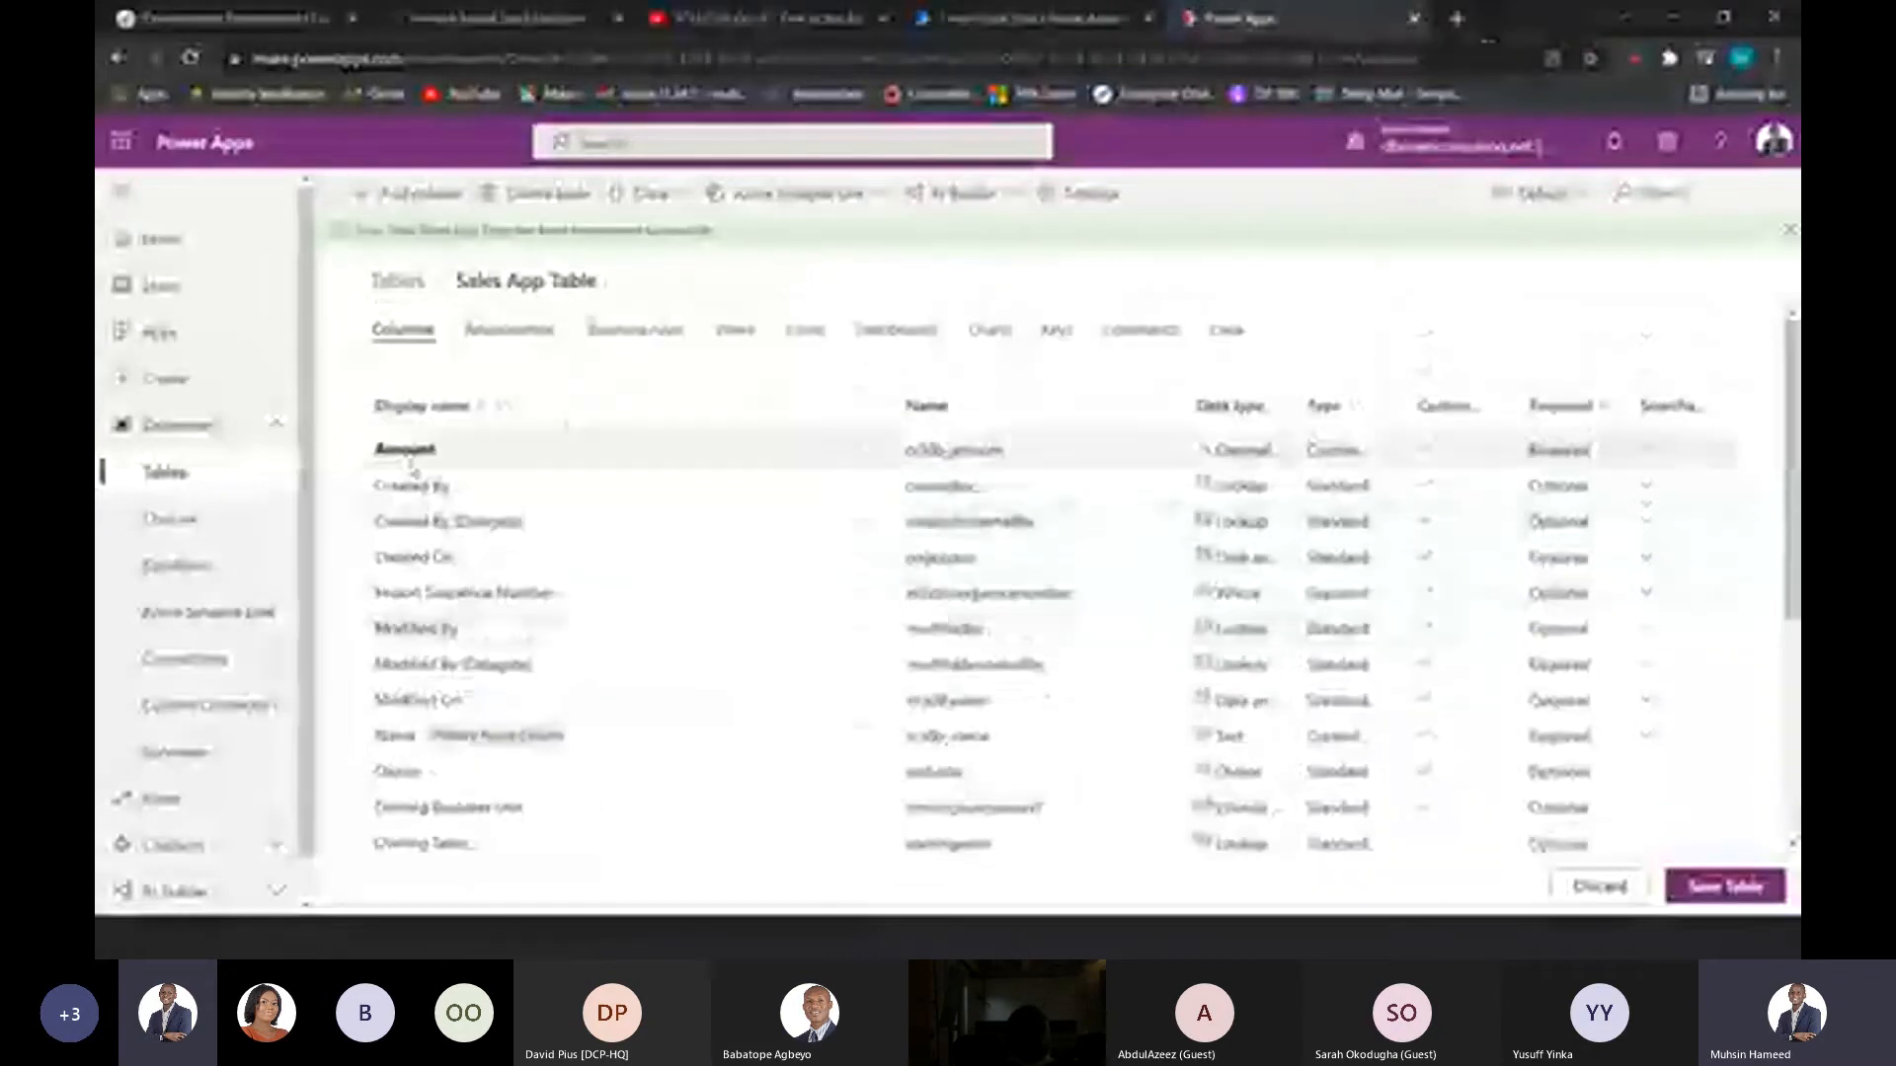
- Review the Amount column's properties, close them without changes, and filter the column list to Custom columns
{"action": "left_click", "coordinate": [413, 450]}
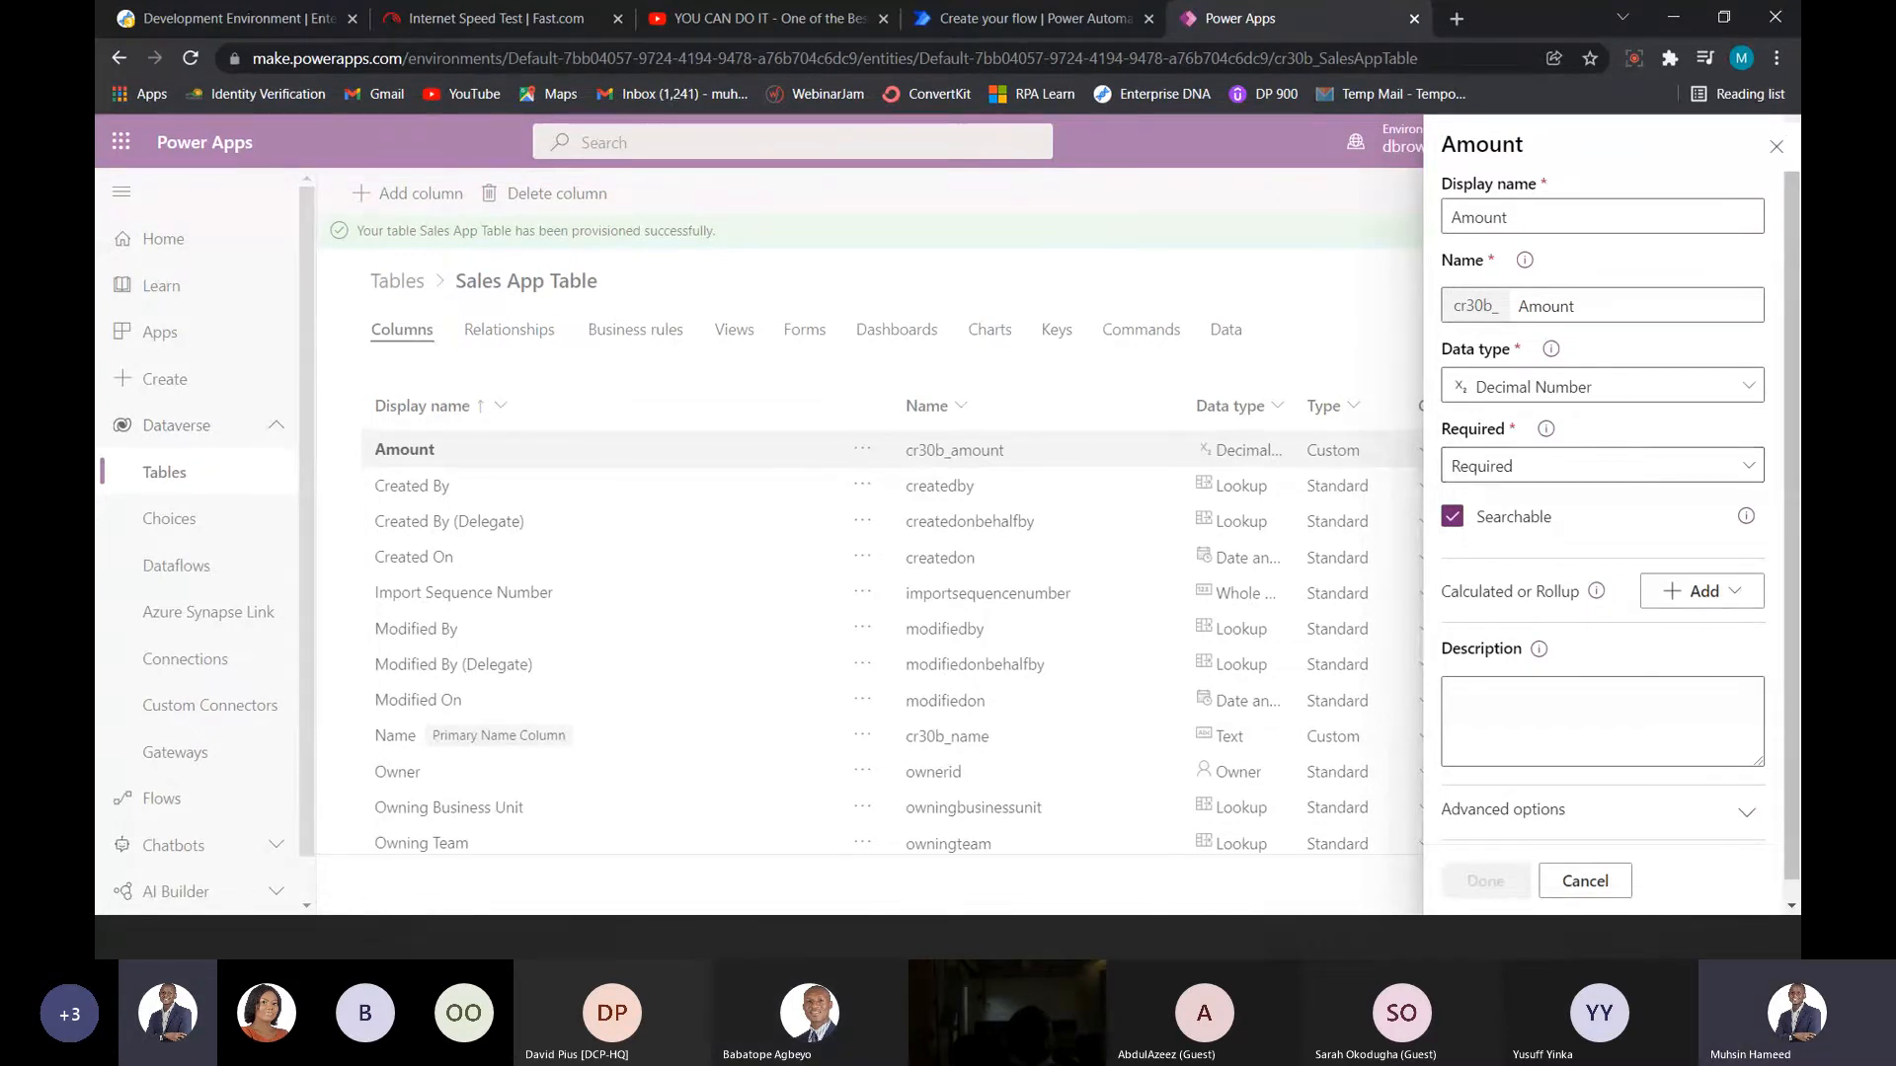
{"action": "left_click", "coordinate": [1604, 892]}
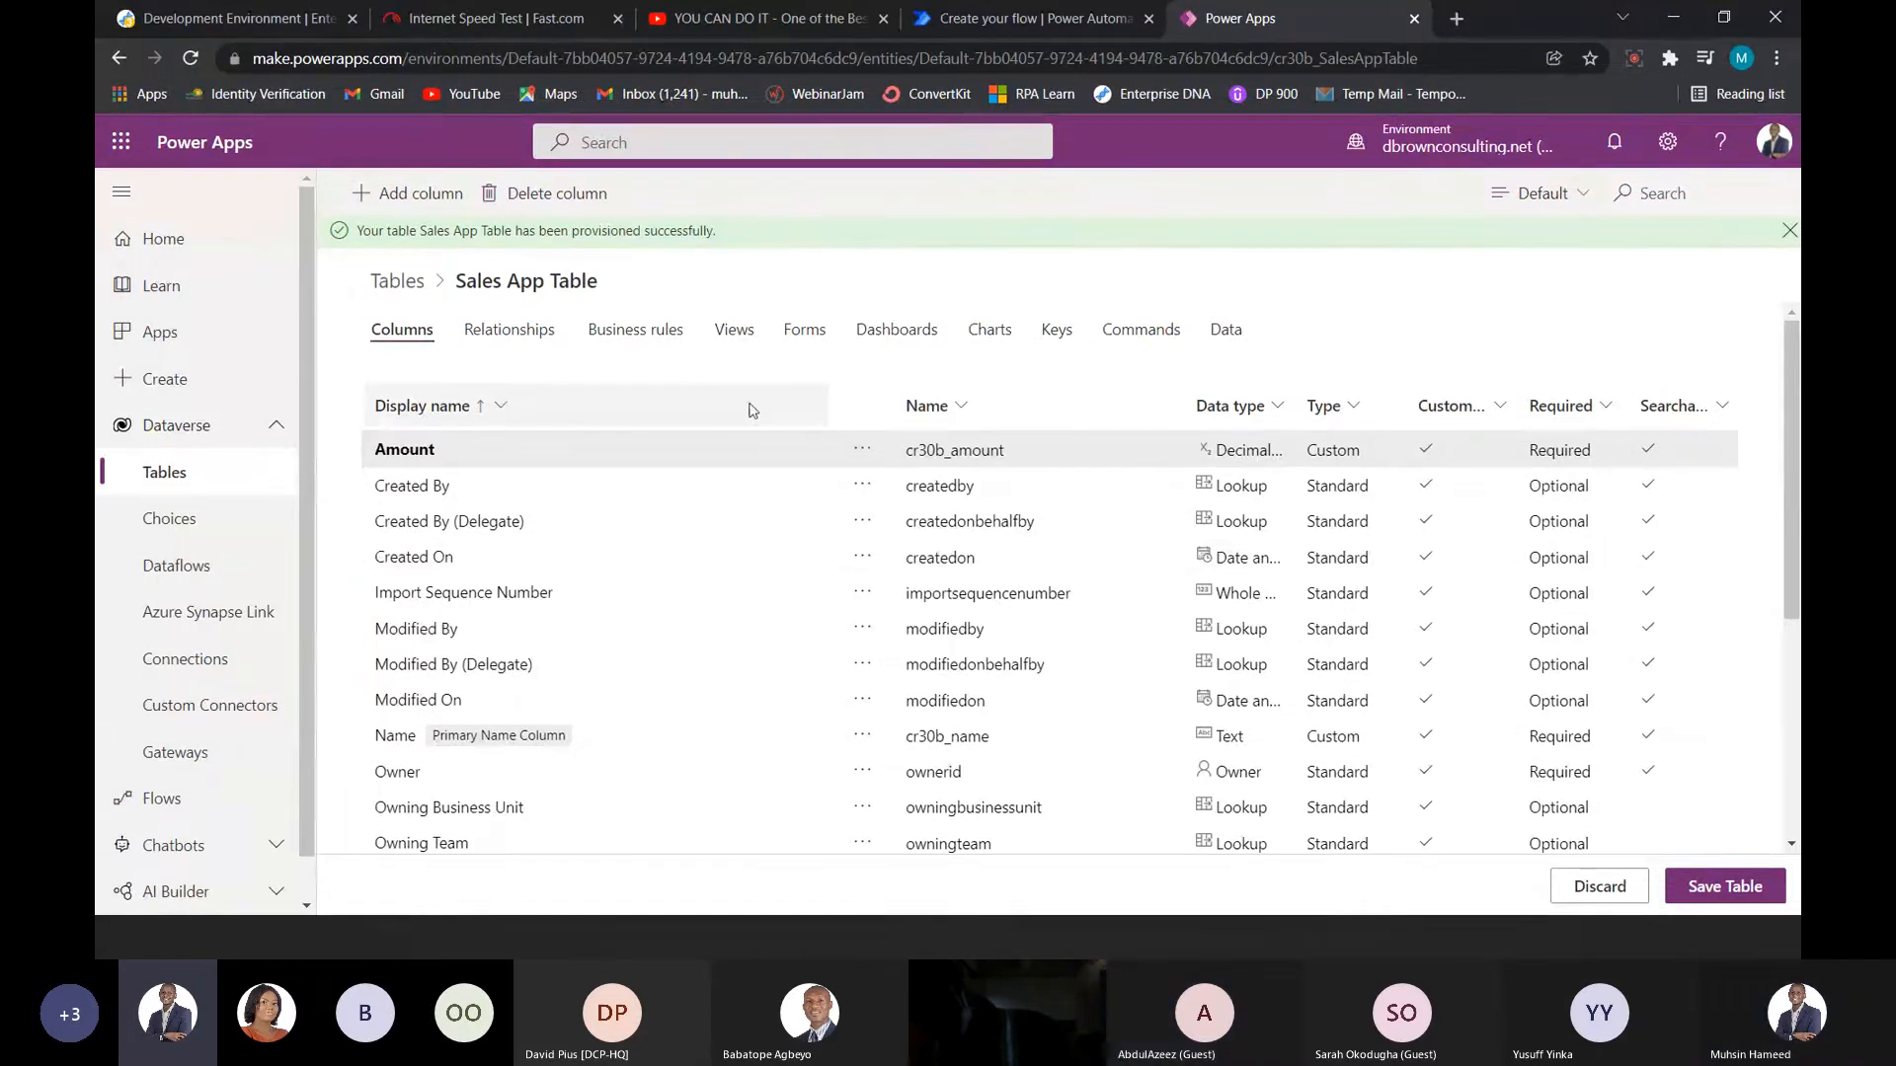
{"action": "left_click", "coordinate": [1557, 195]}
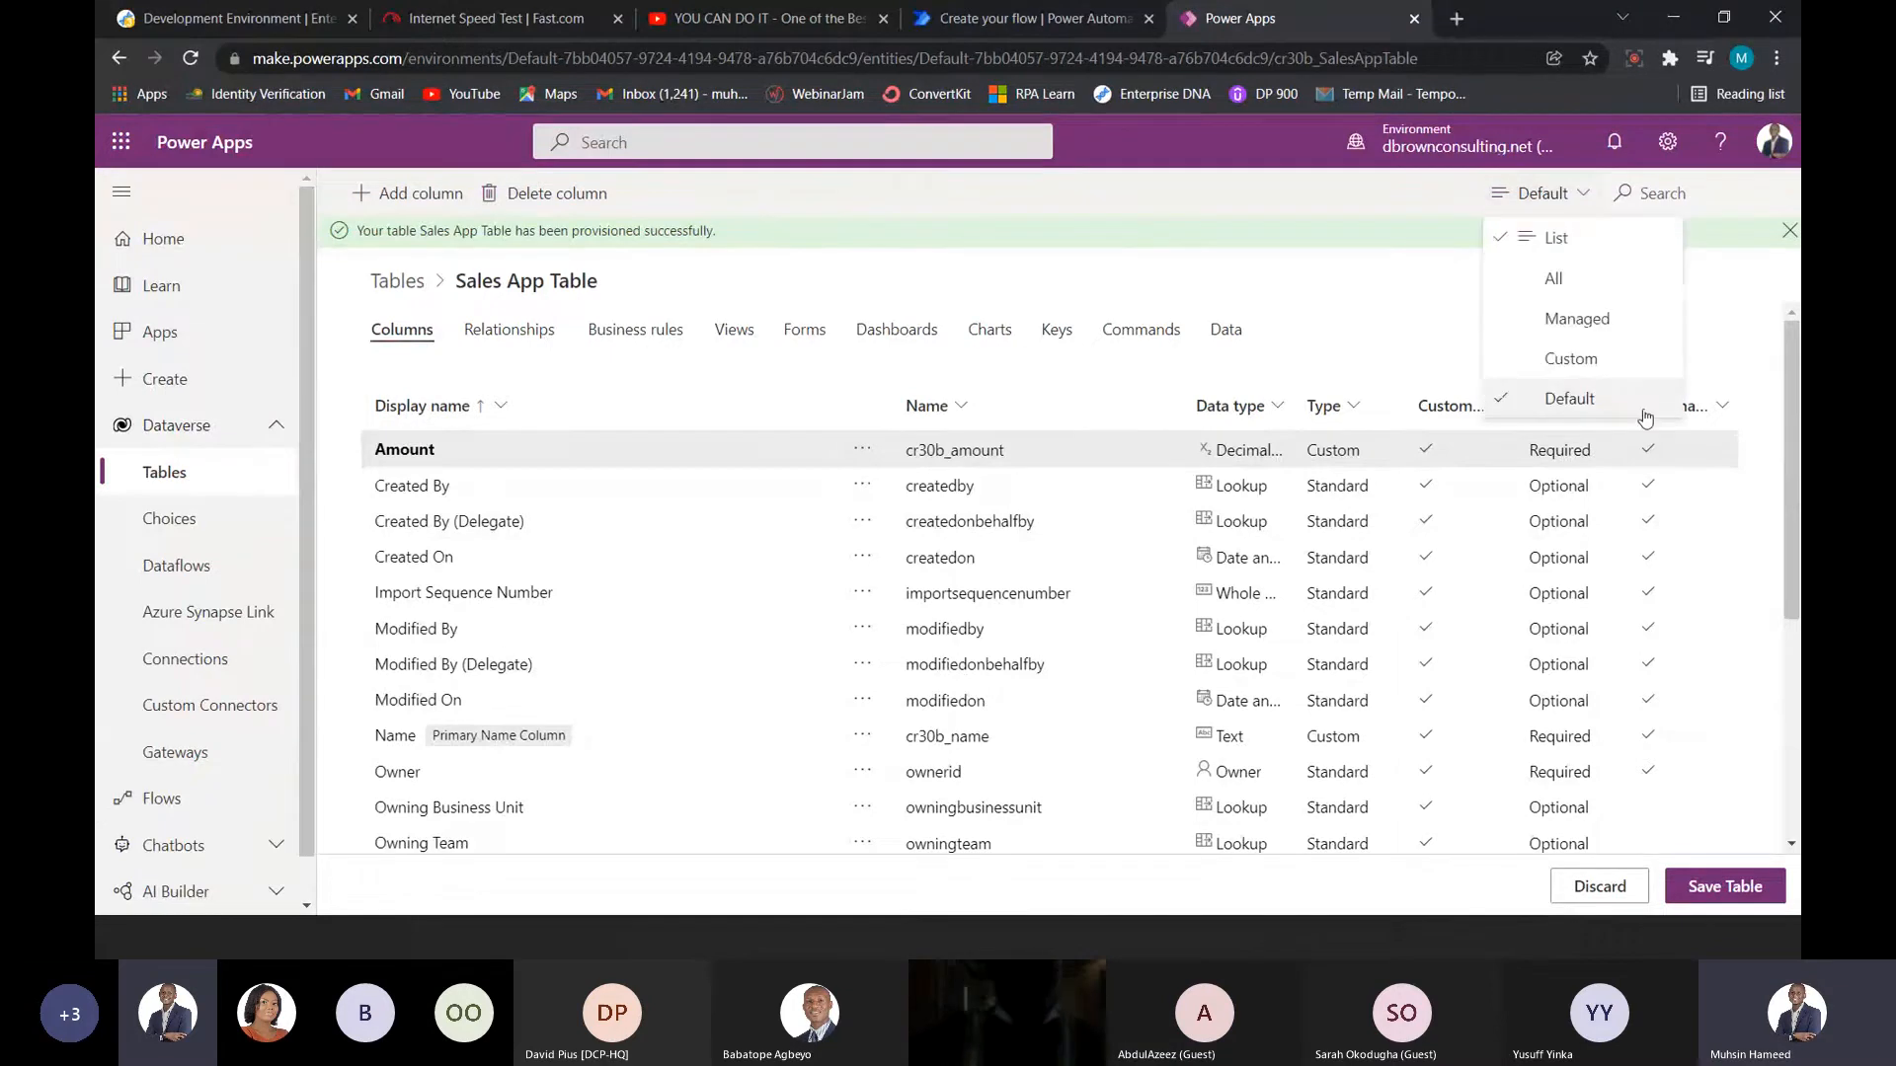
{"action": "left_click", "coordinate": [1570, 359]}
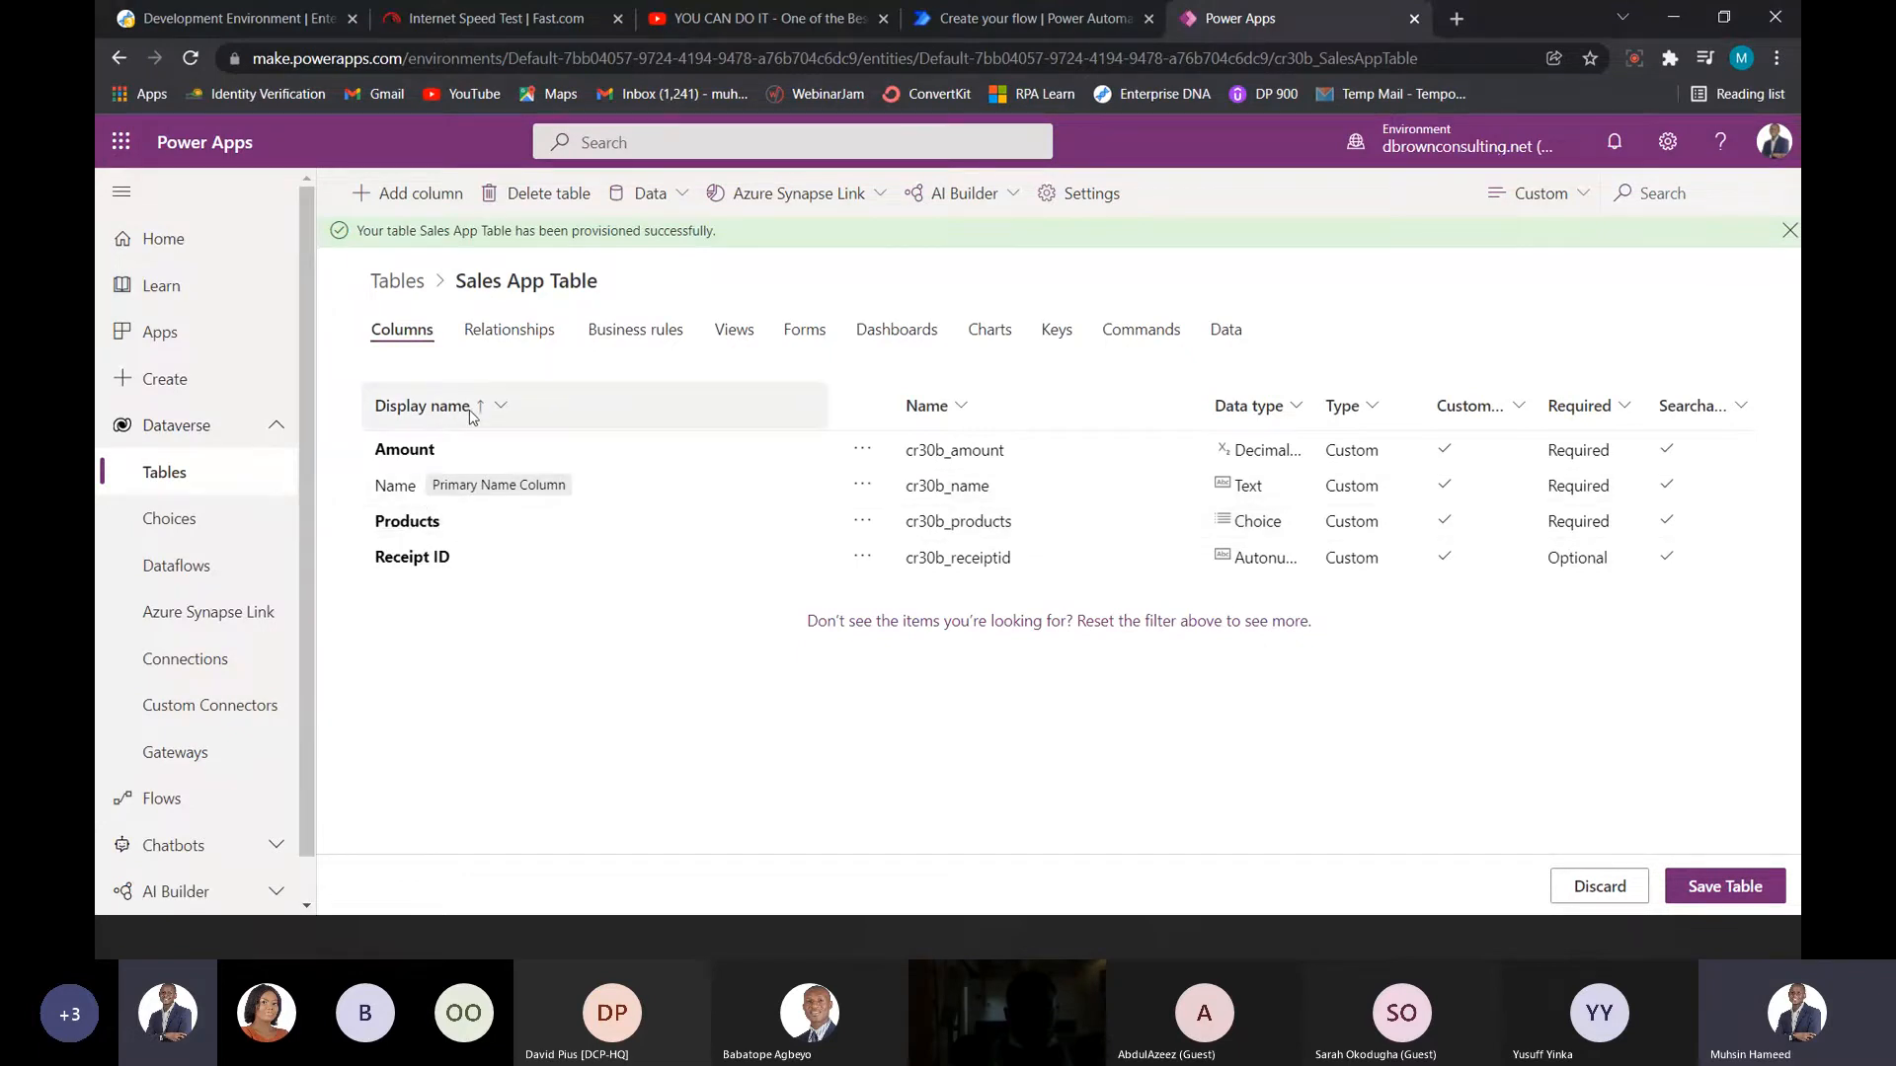
- Add a Maggi item to the Products column's ProductList choice, save the choice, and close the column properties
{"action": "left_click", "coordinate": [415, 533]}
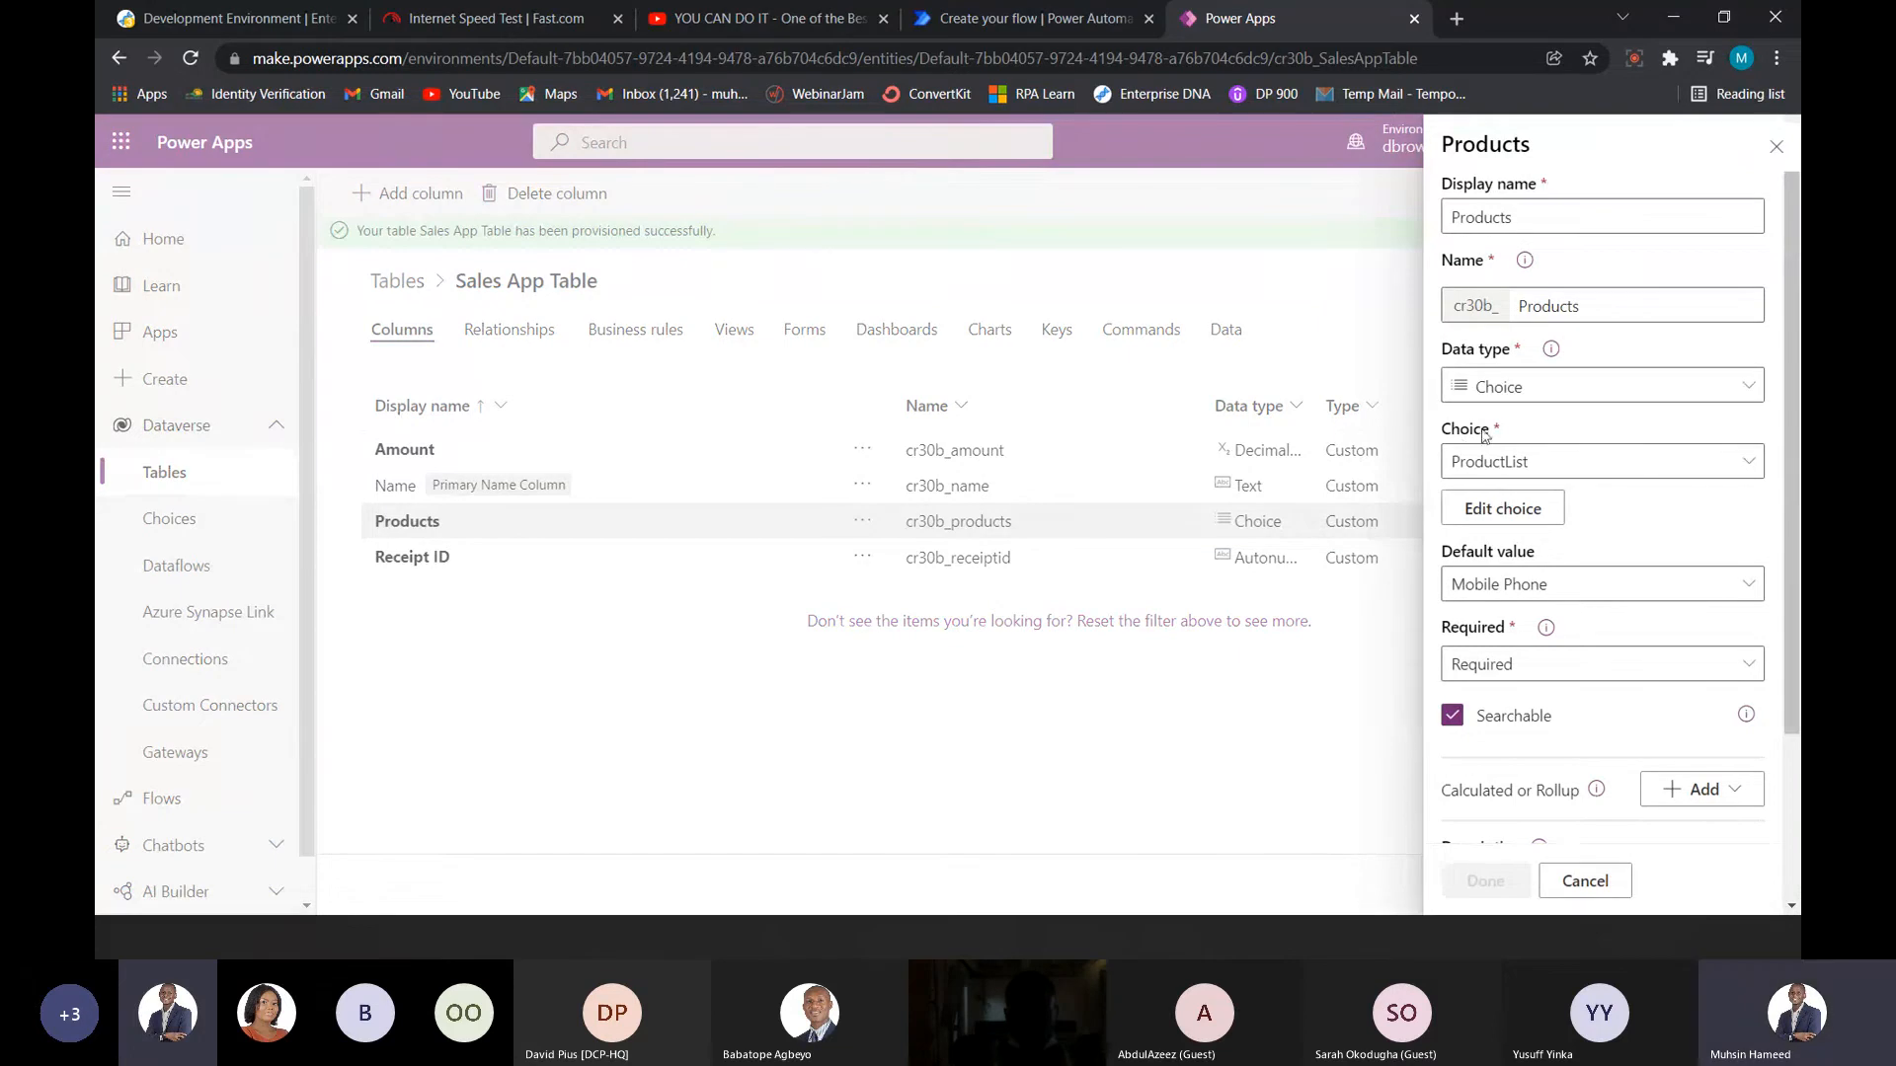
{"action": "left_click", "coordinate": [1509, 515]}
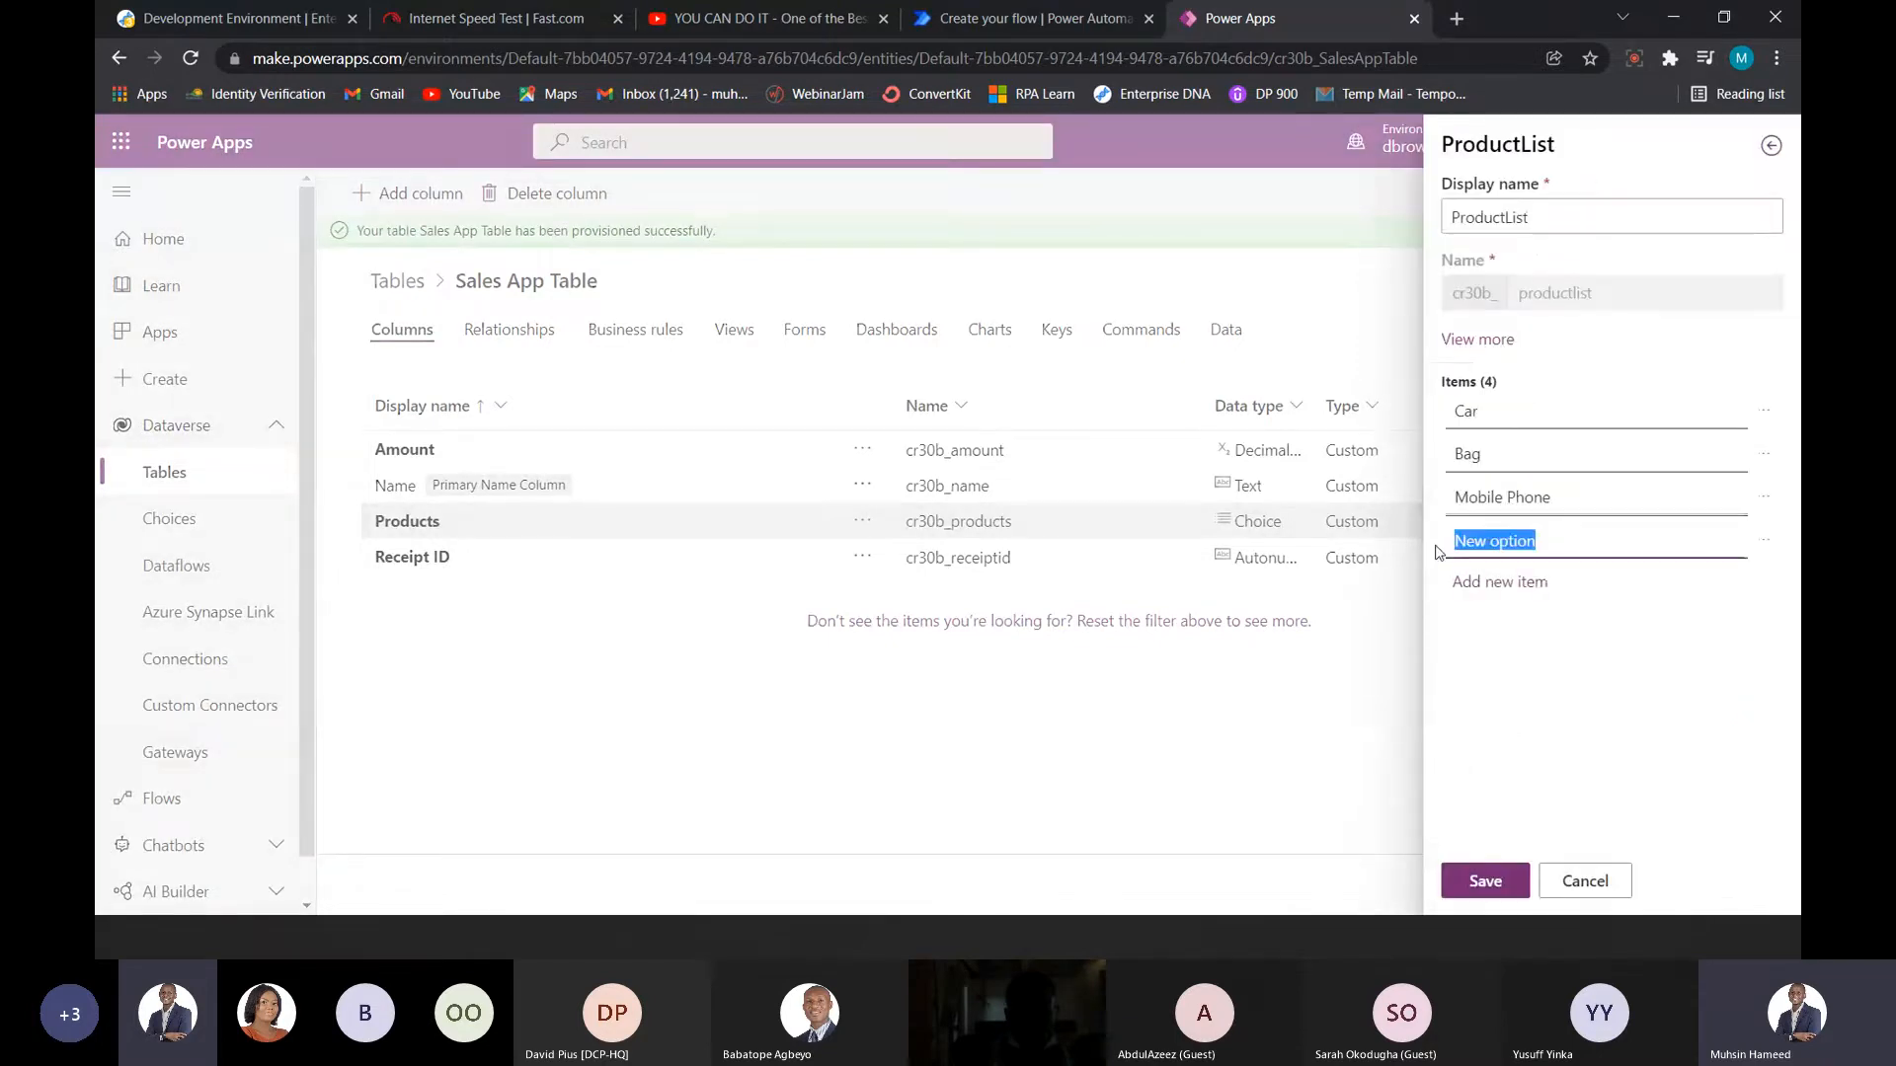
{"action": "type", "text": "Maggi"}
{"action": "left_click", "coordinate": [1496, 897]}
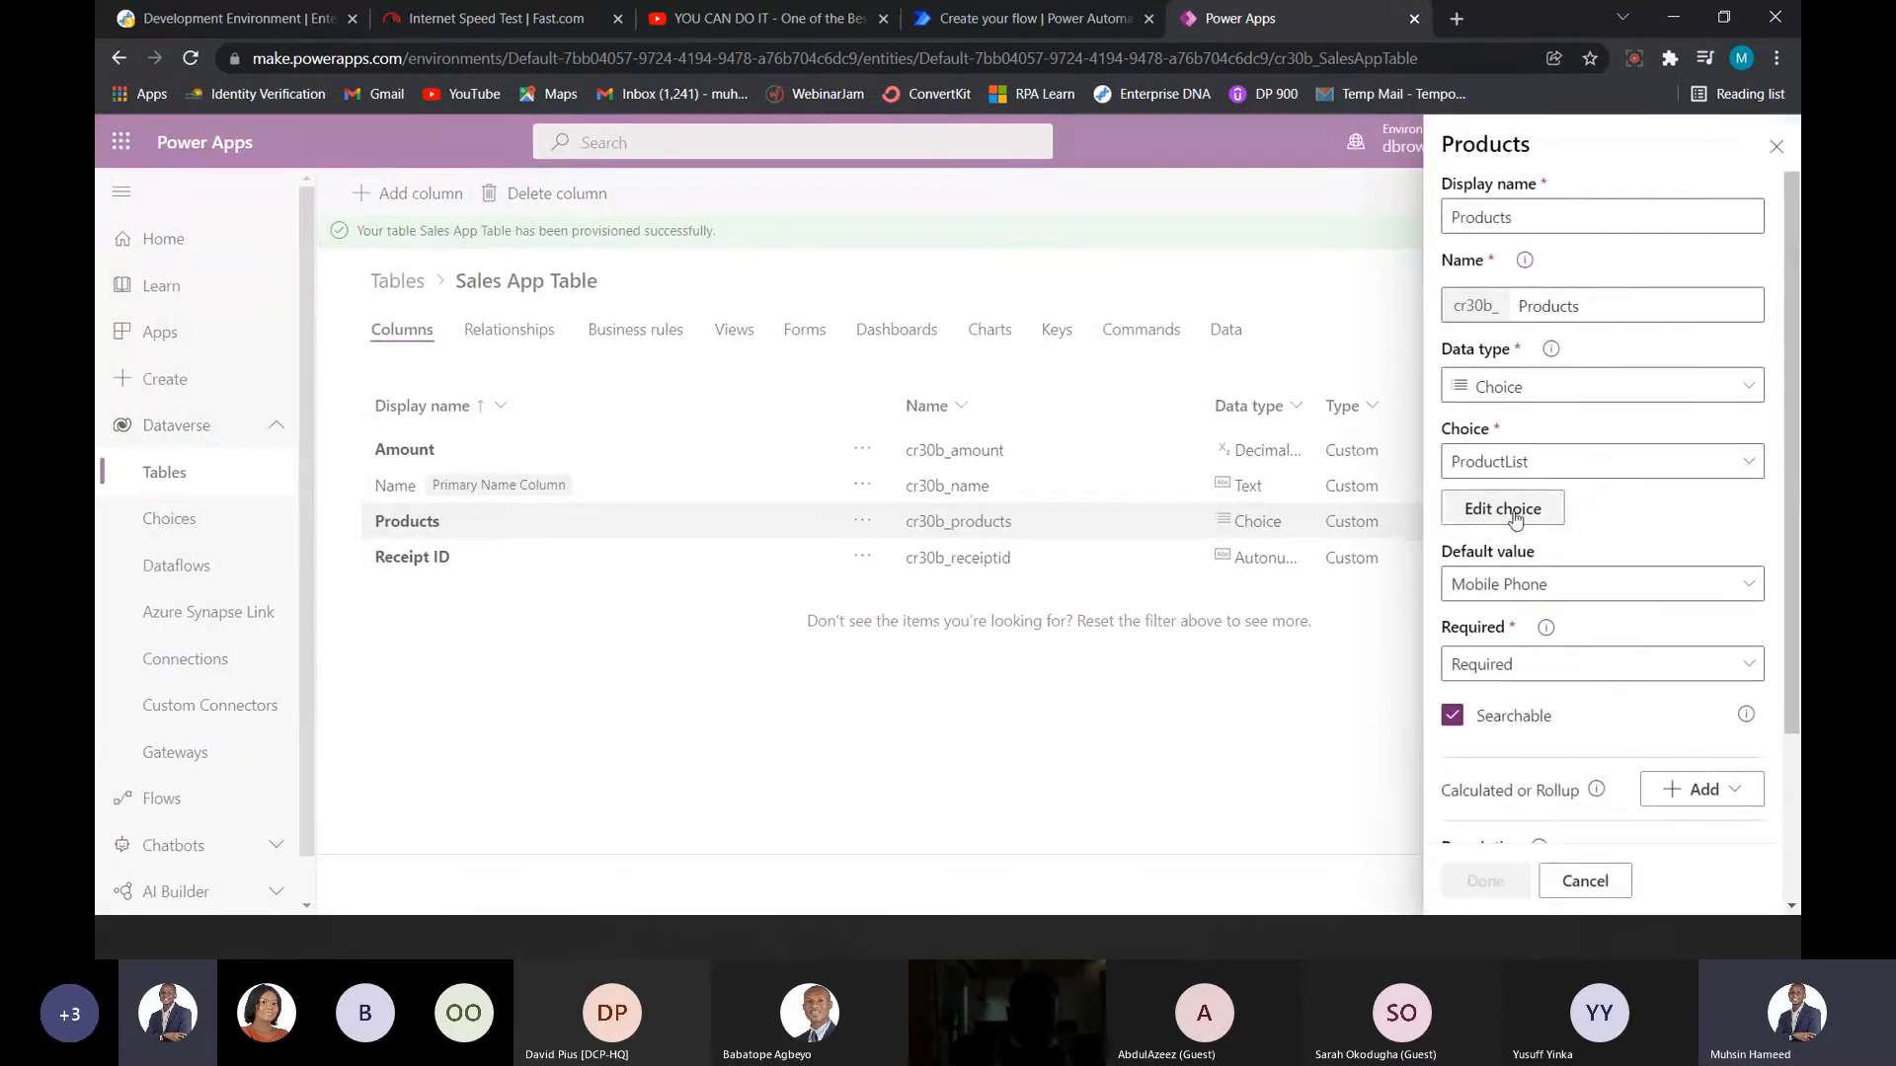
{"action": "left_click", "coordinate": [1776, 146]}
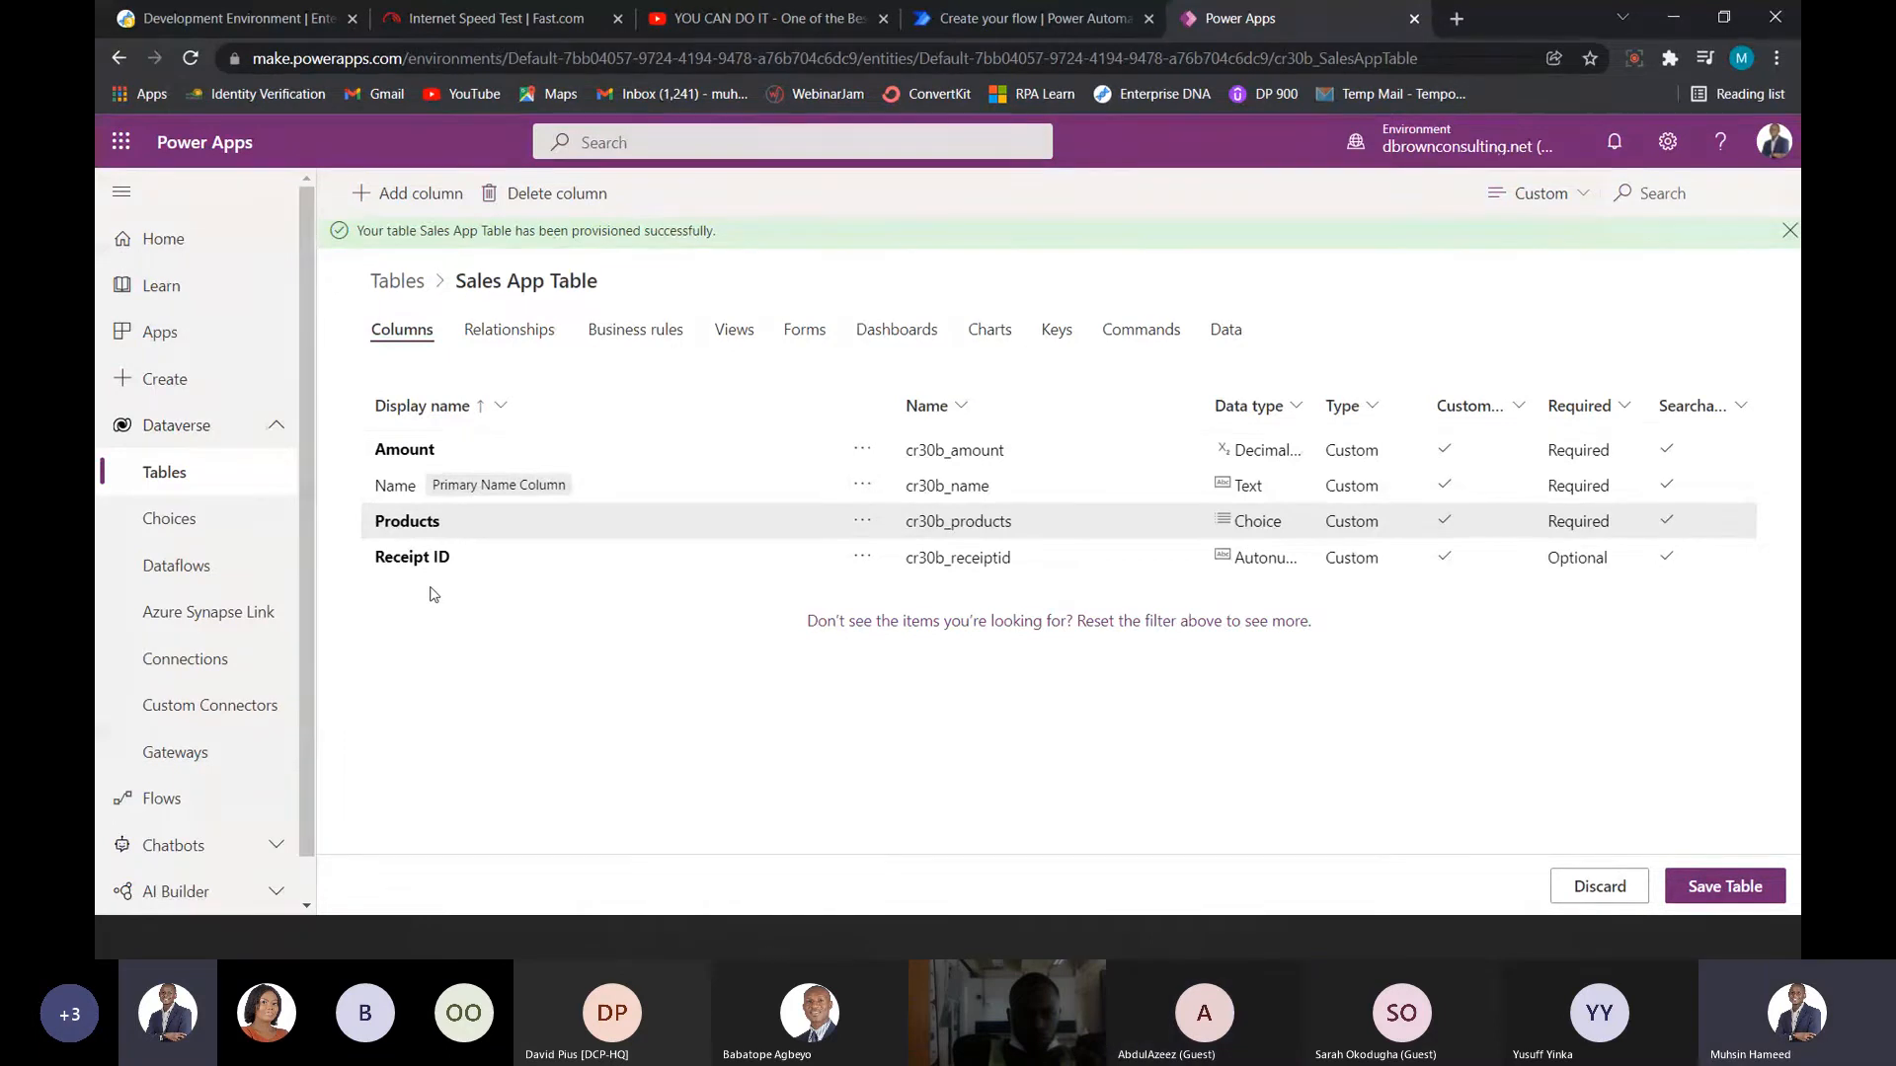
- Check the Products column's properties once more without changing them, and save the Sales App Table
{"action": "left_click", "coordinate": [406, 523]}
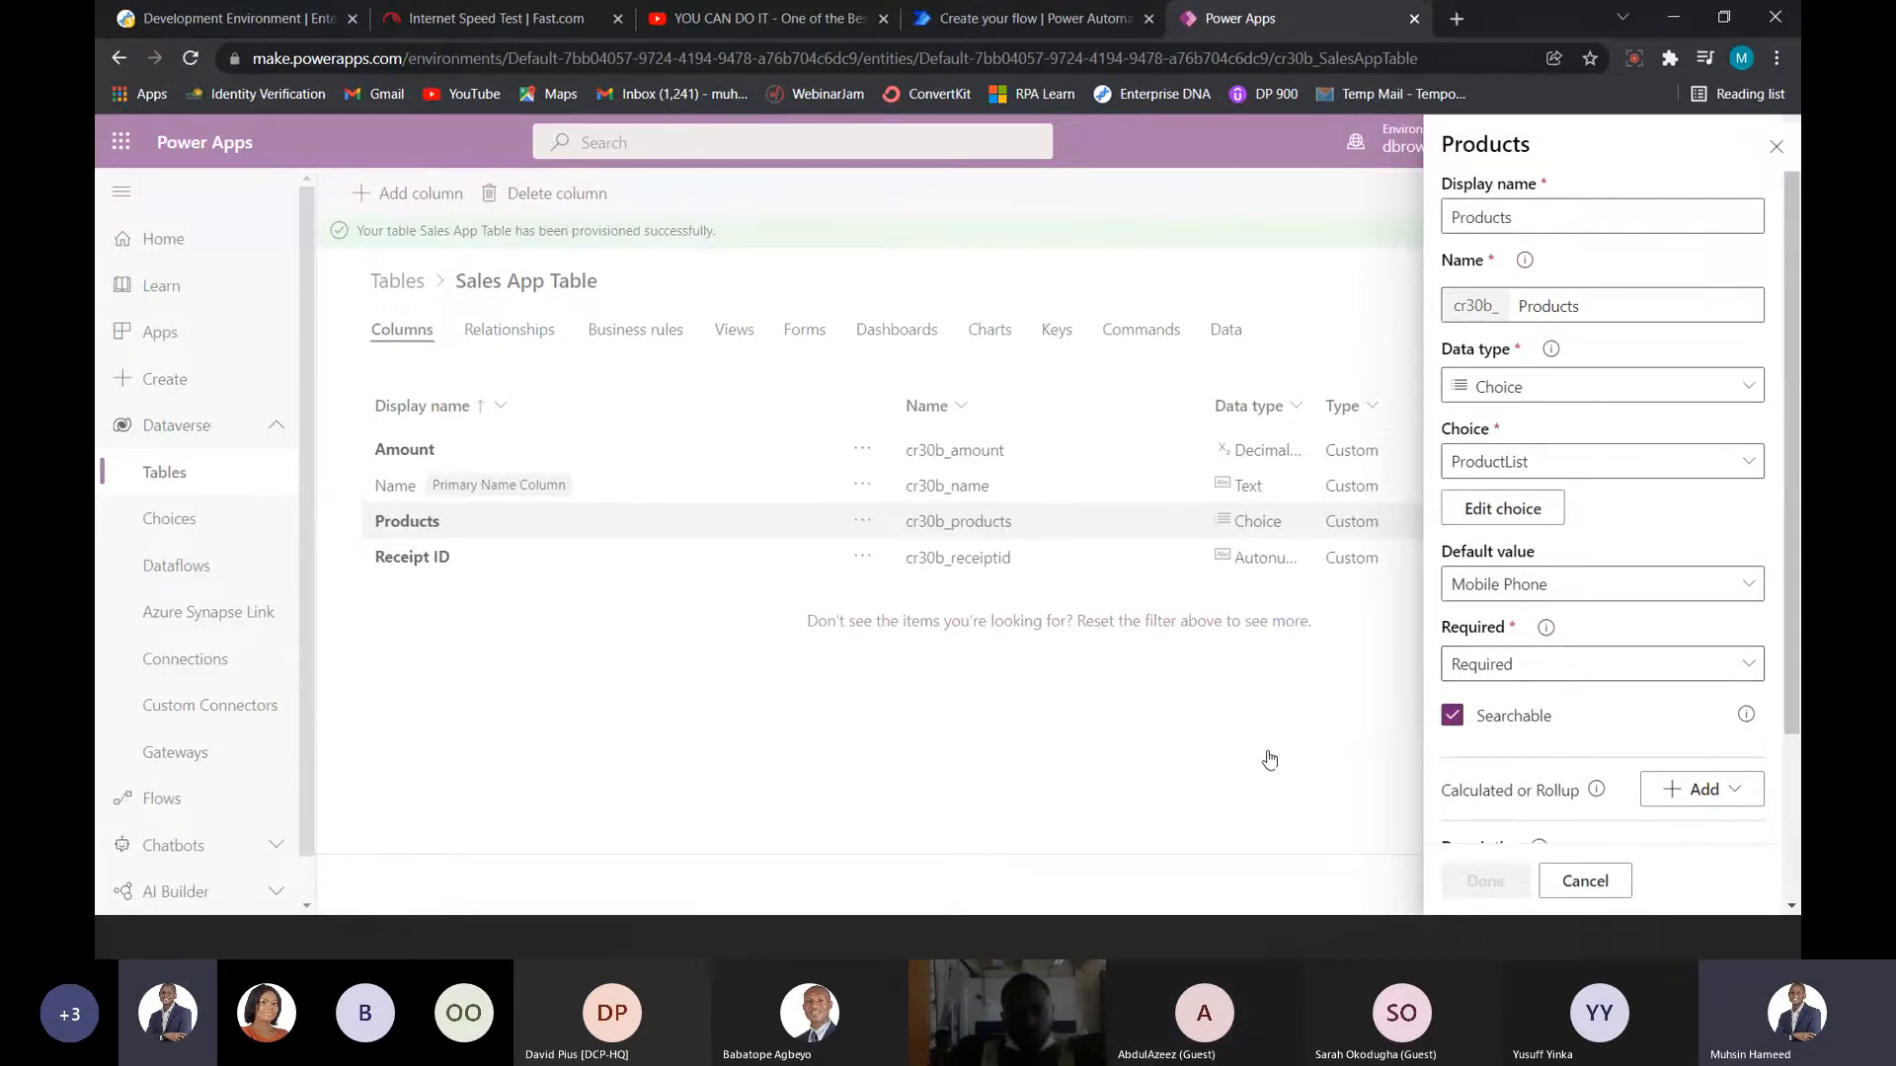
{"action": "left_click", "coordinate": [1584, 881]}
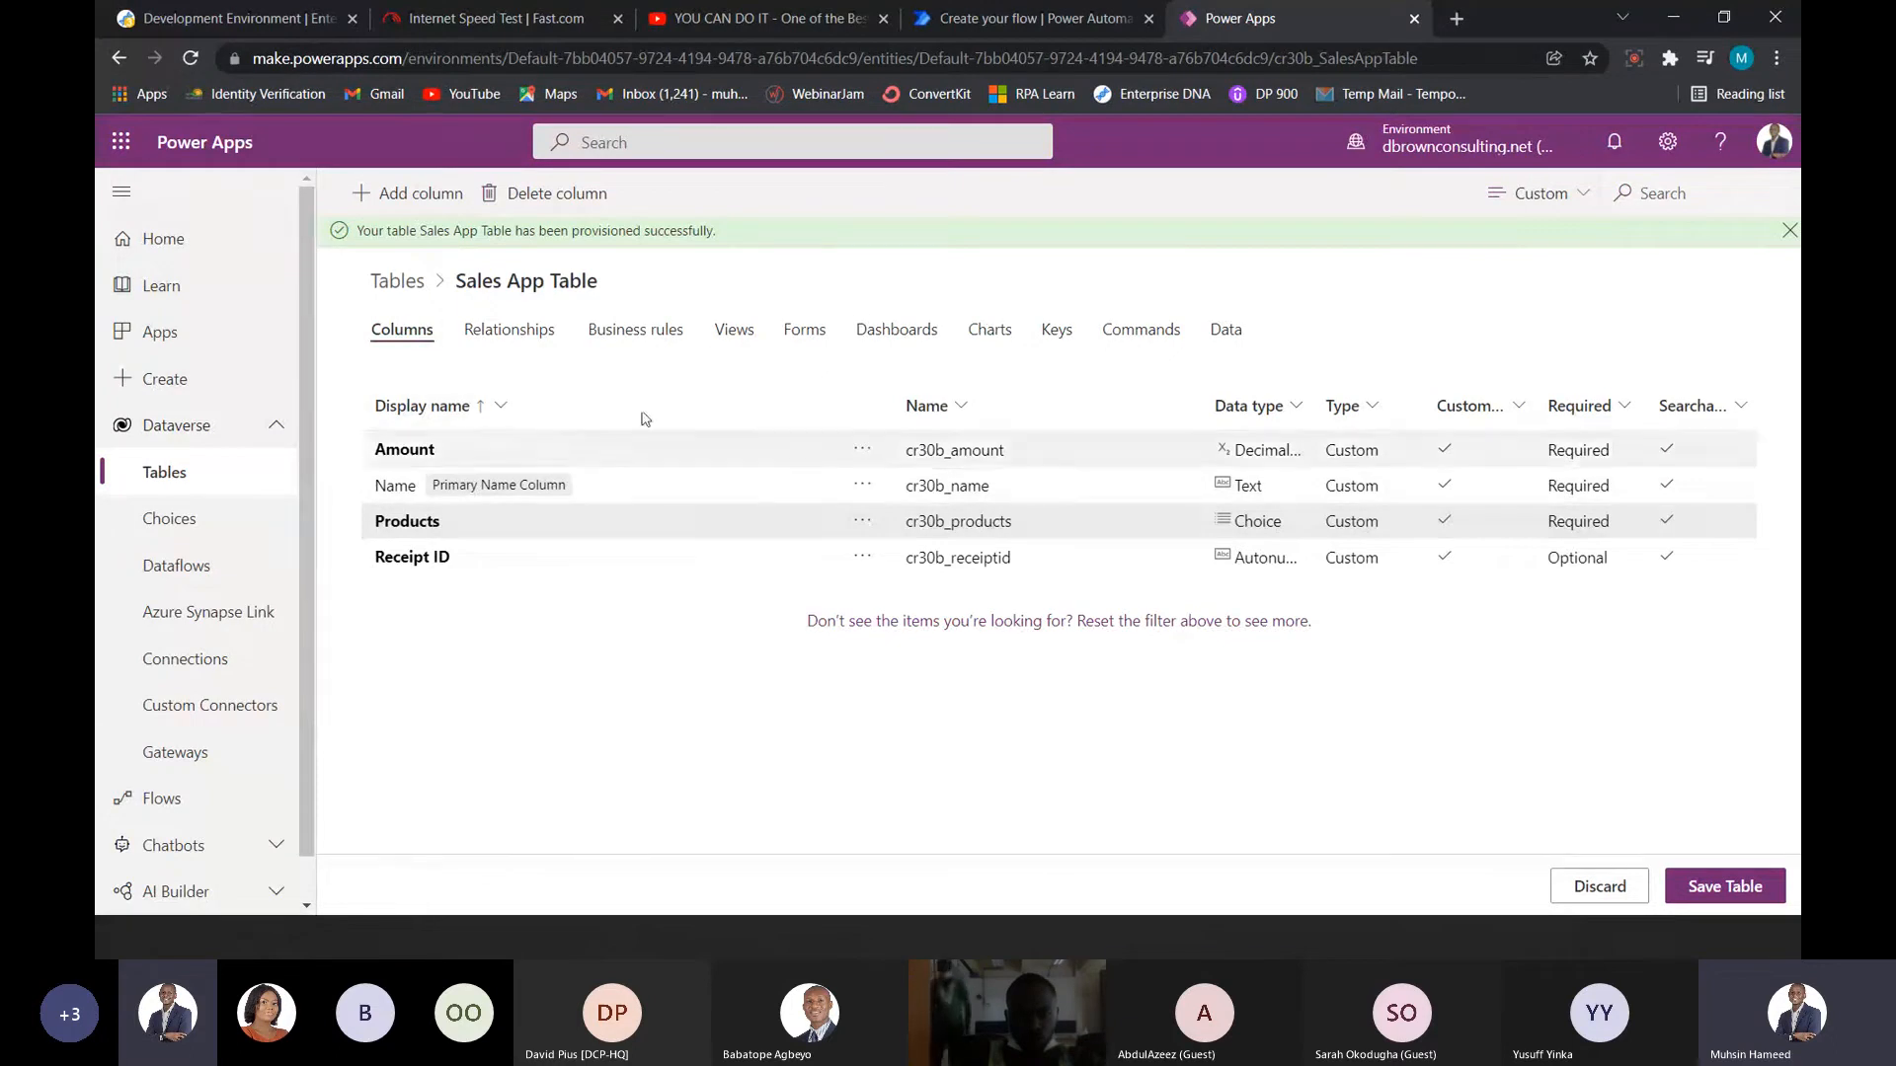
{"action": "left_click", "coordinate": [1744, 894]}
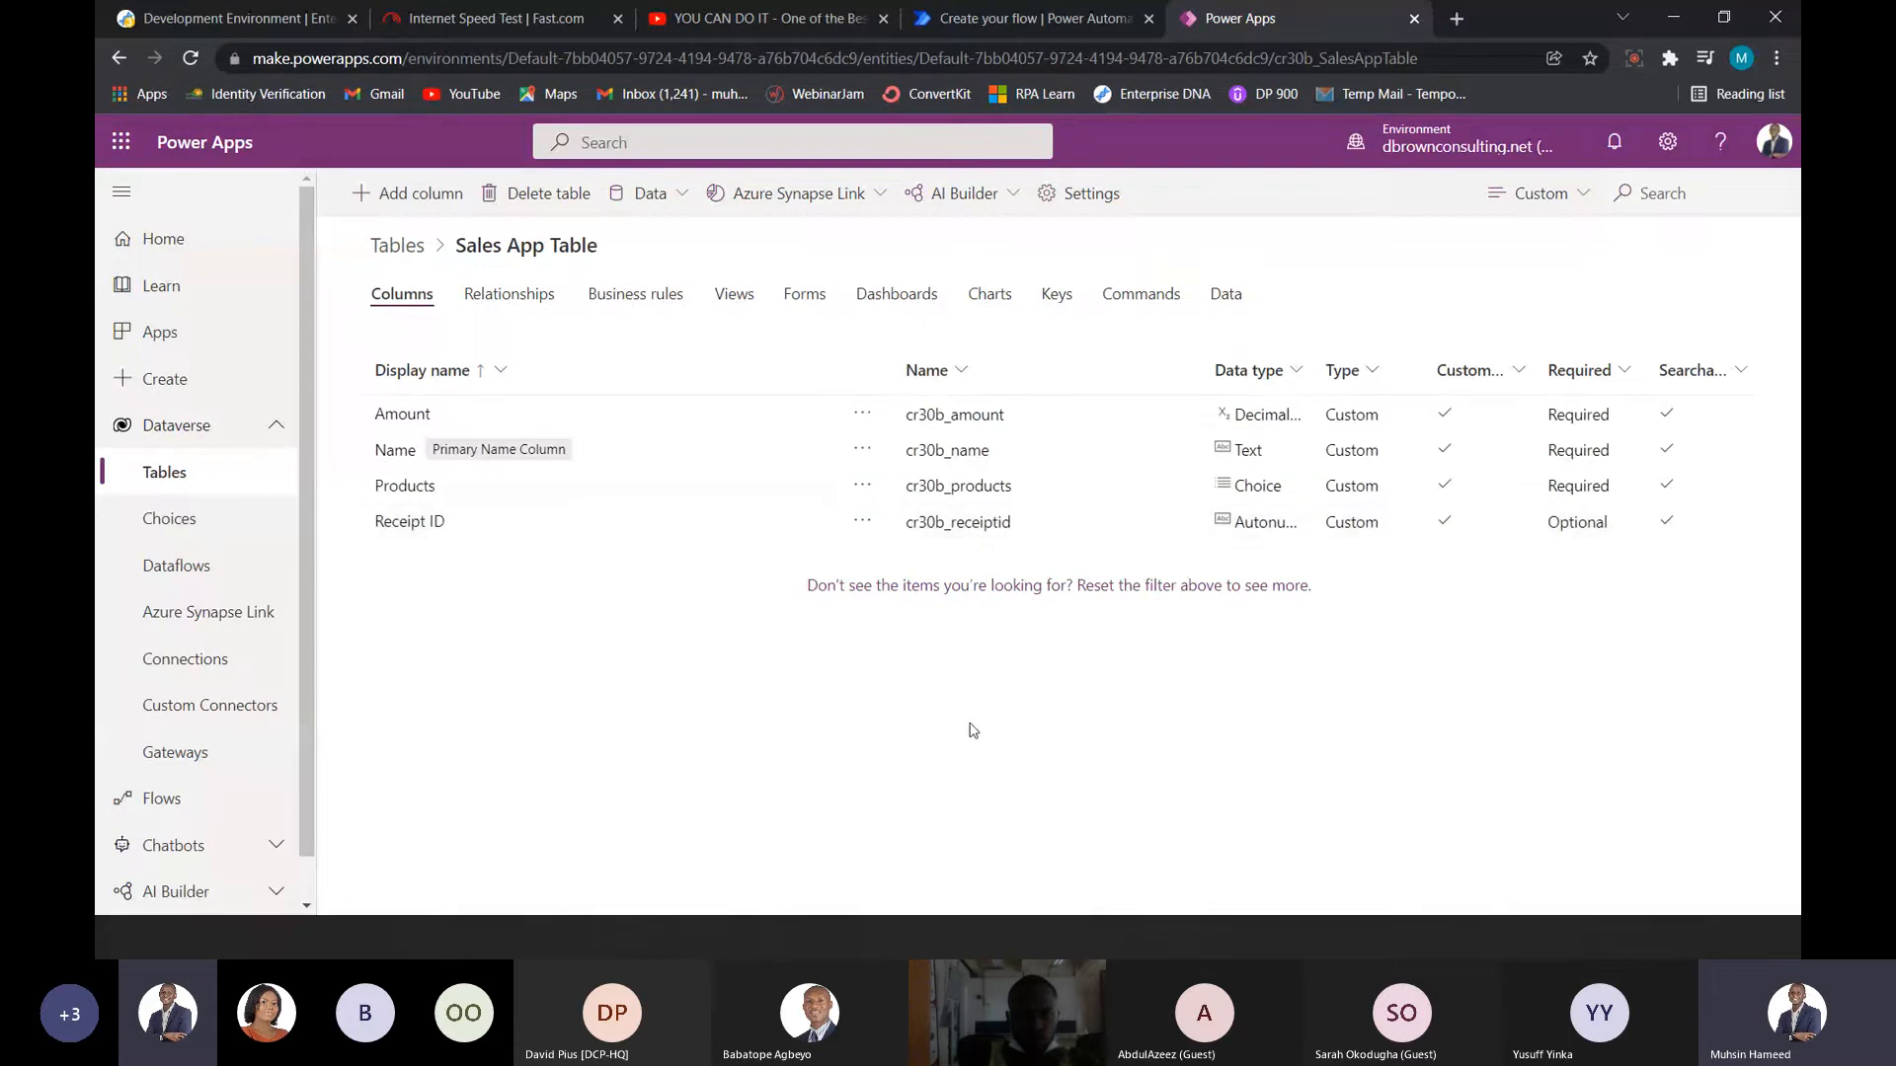
{"action": "key", "text": "alt+Tab"}
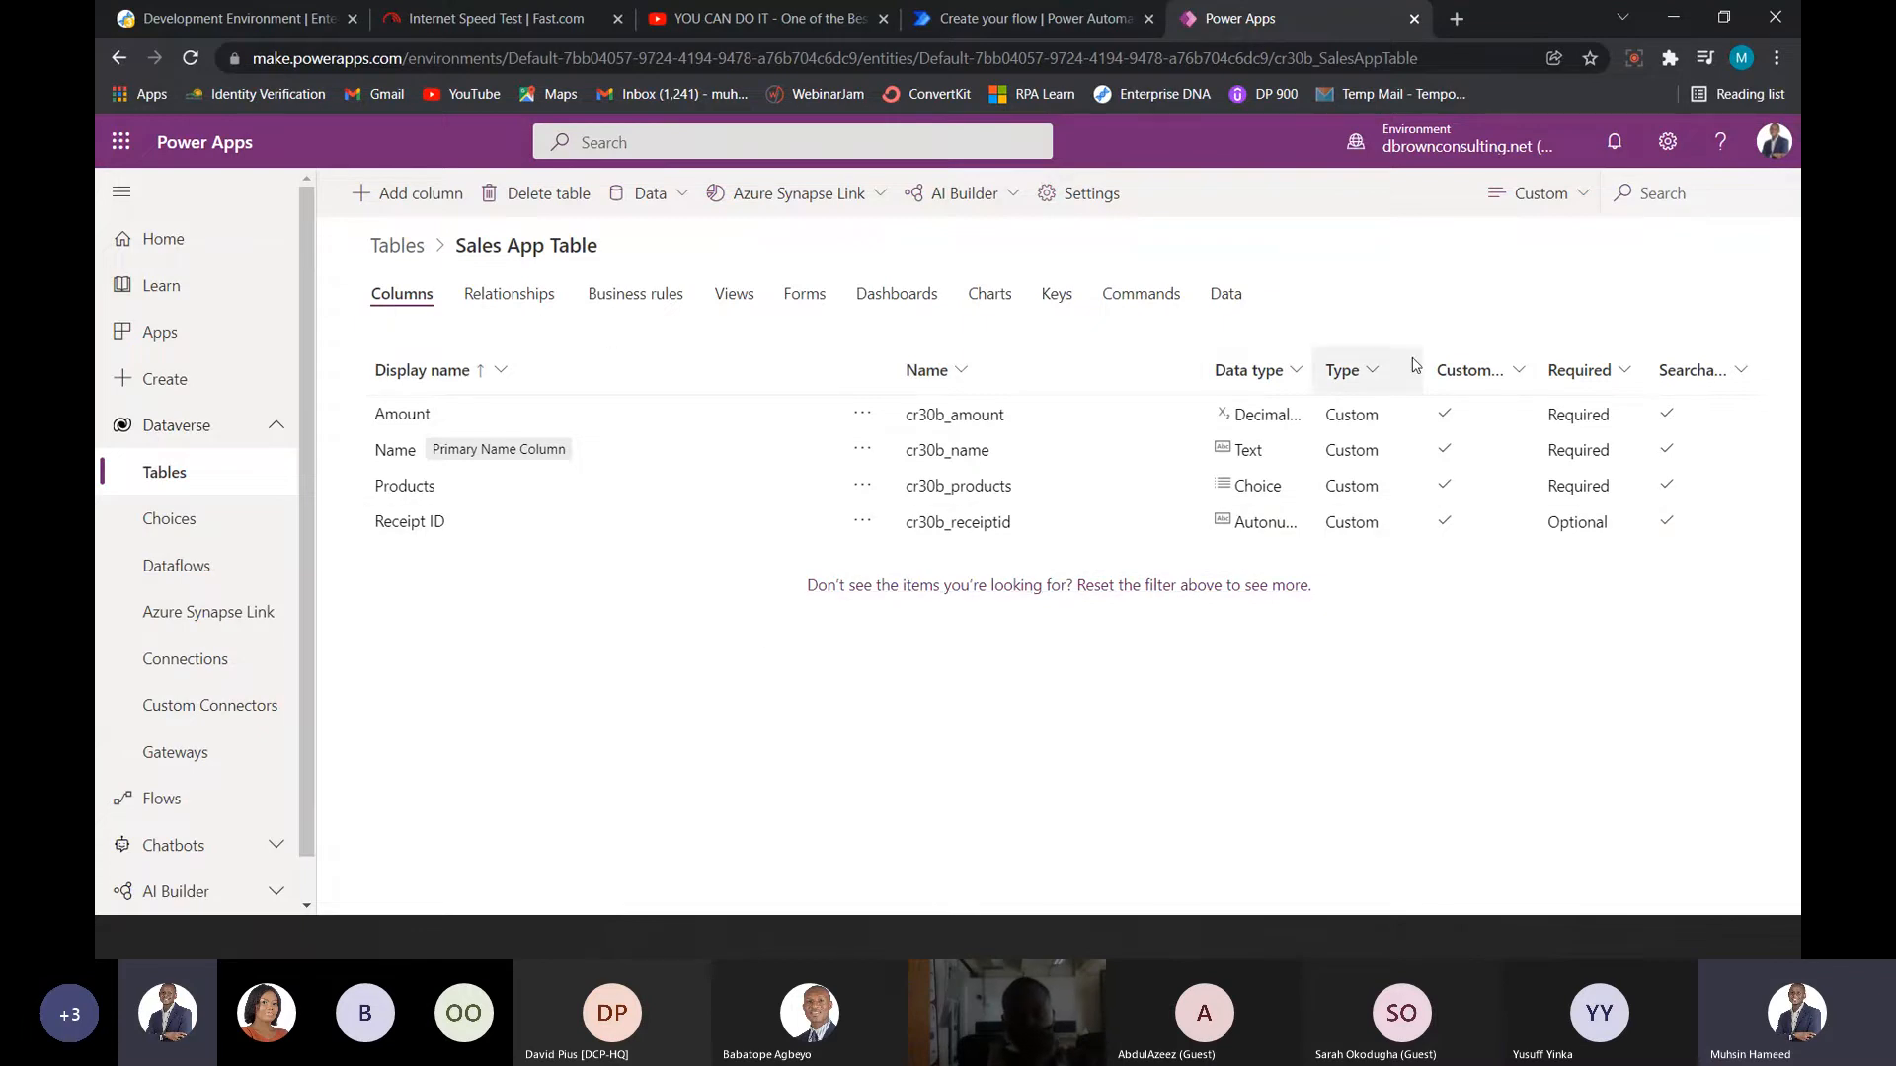
- Show all of the table's columns to examine the standard ones, and filter the list back to Custom columns
{"action": "left_click", "coordinate": [1580, 195]}
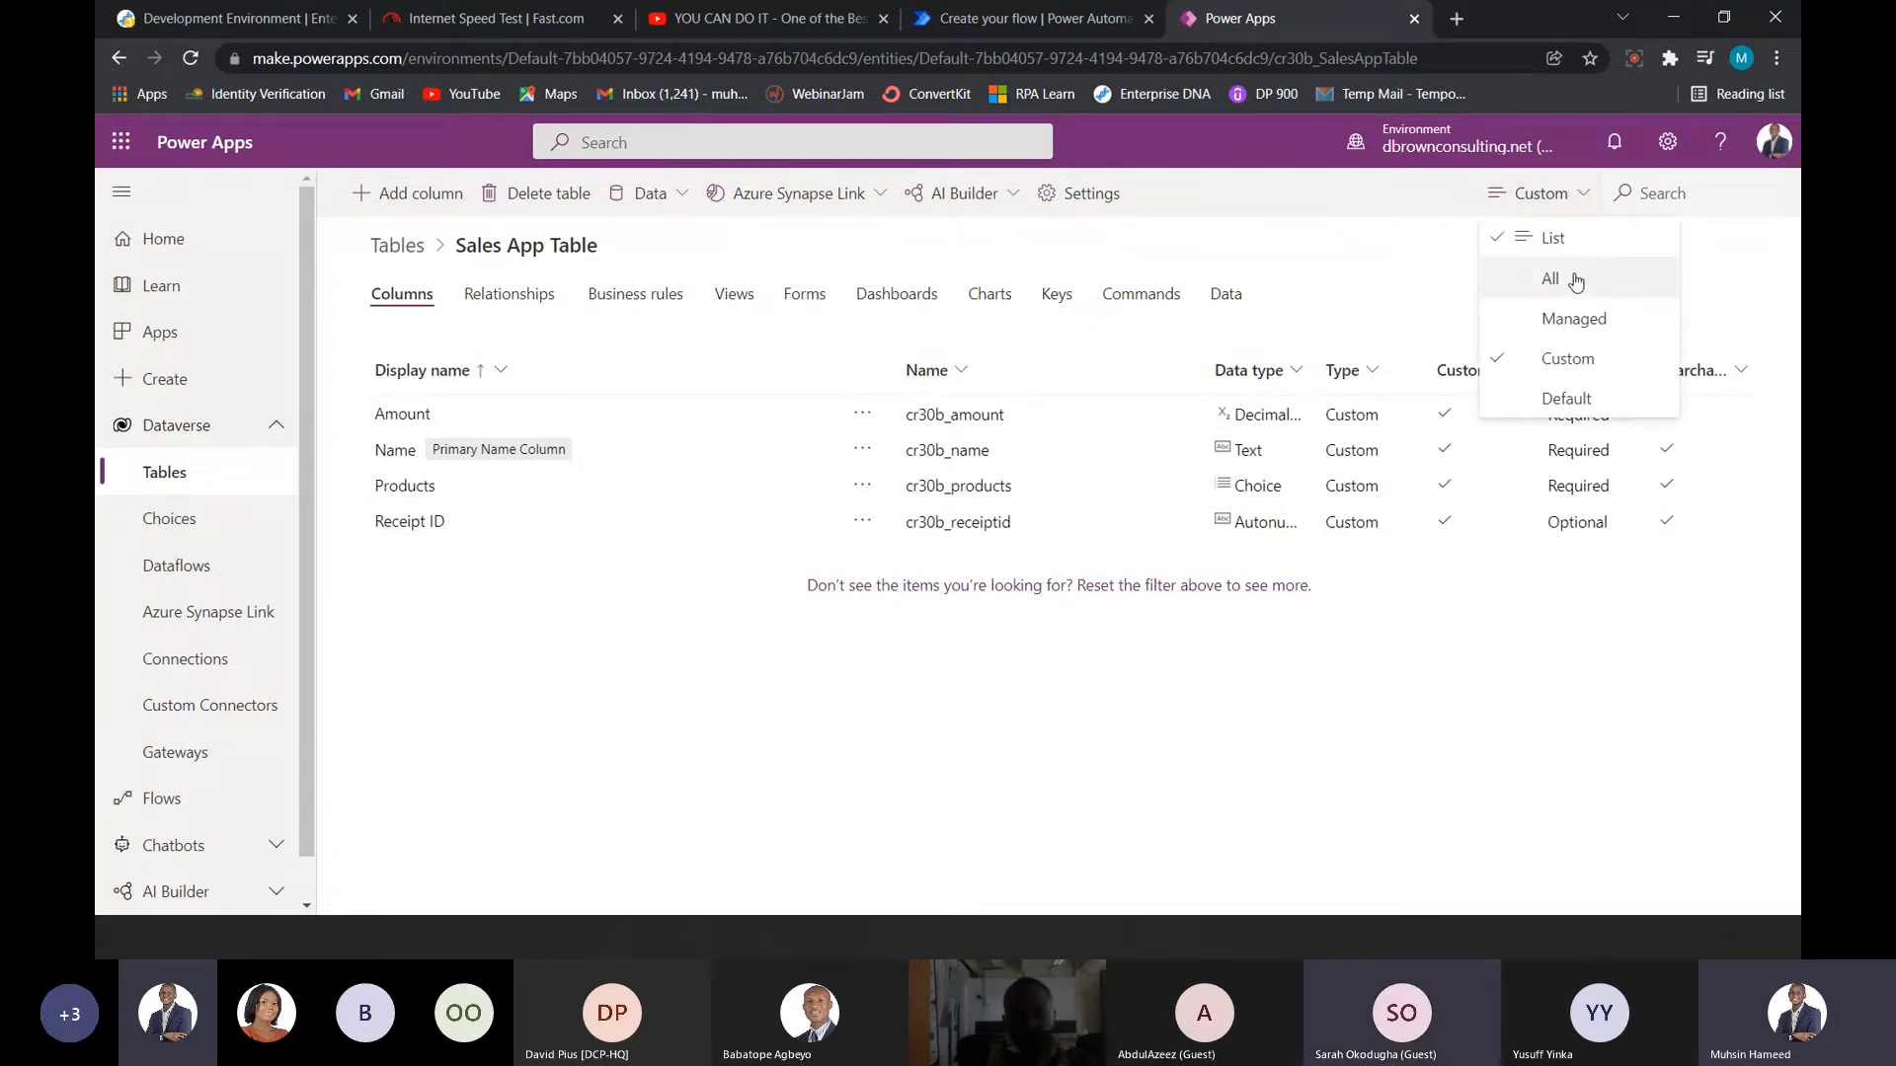
{"action": "left_click", "coordinate": [1574, 280]}
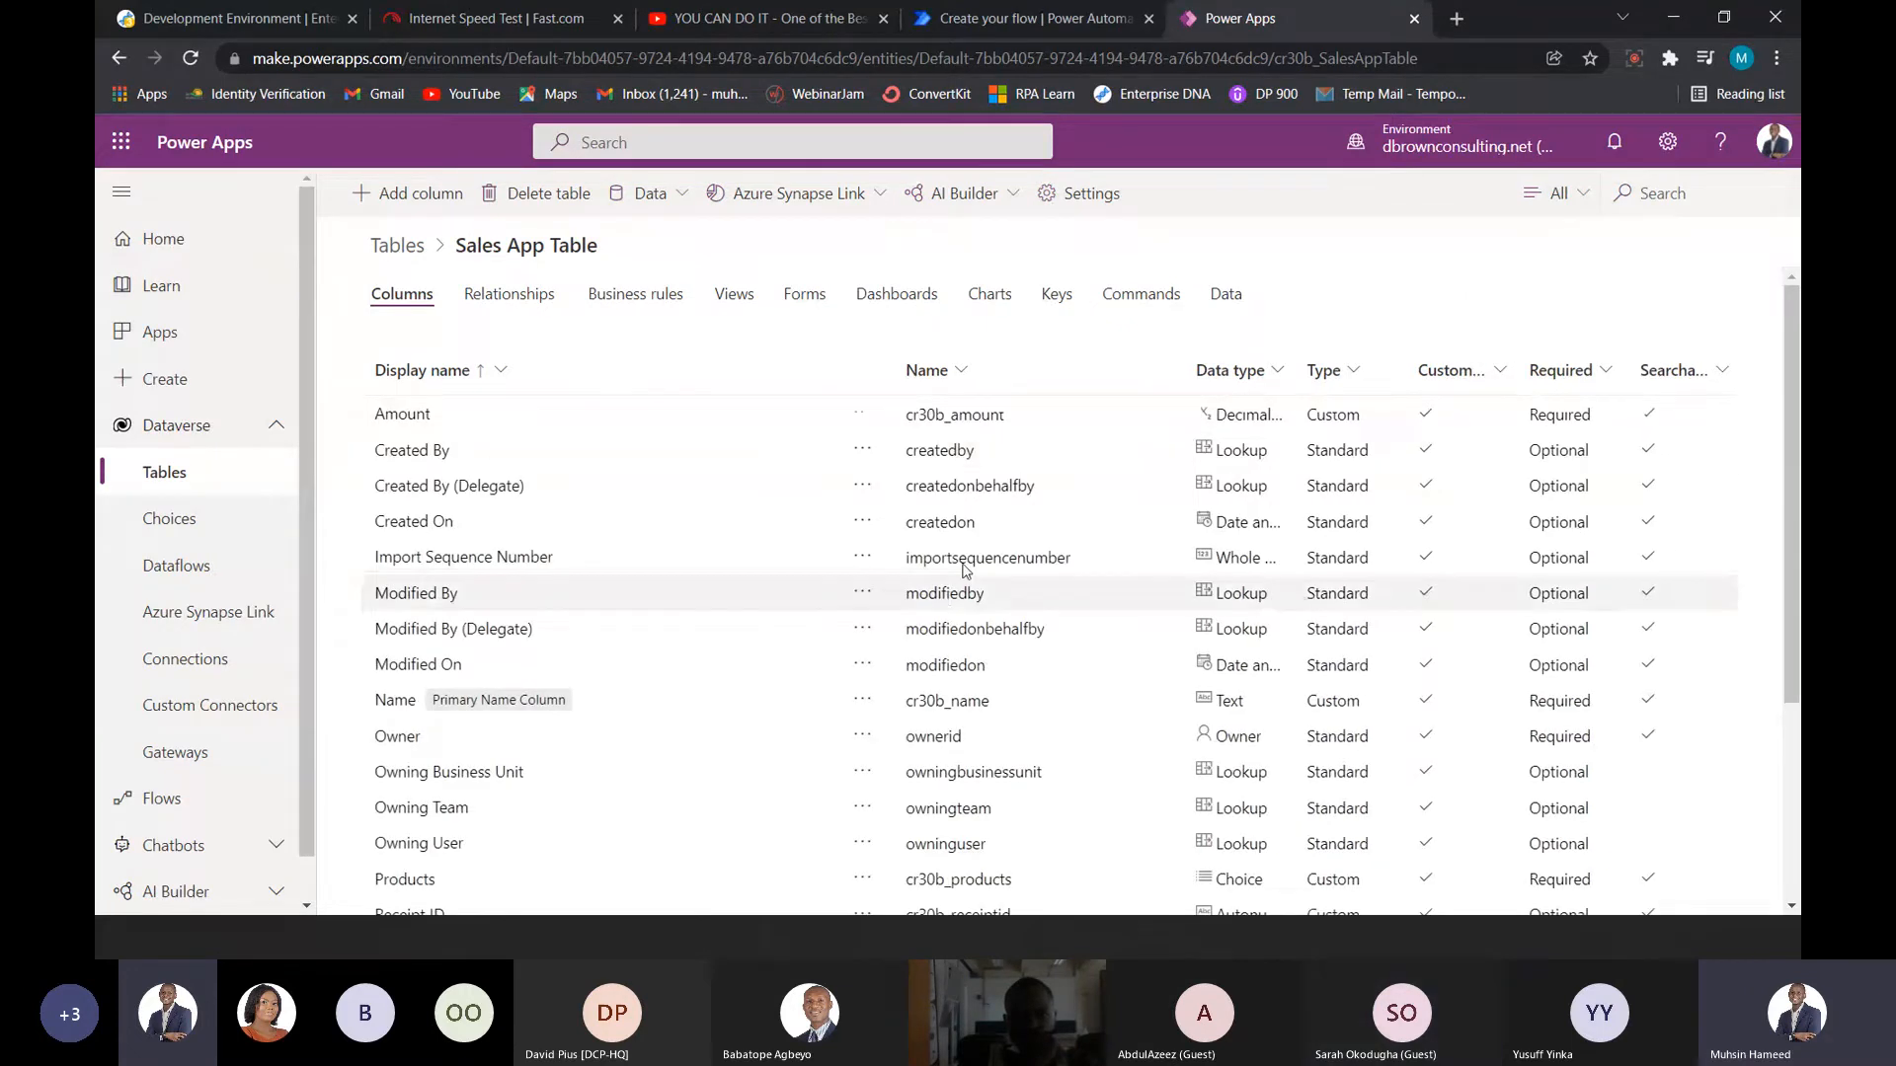
{"action": "scroll", "coordinate": [917, 596], "scroll_direction": "down", "scroll_amount": 3}
{"action": "scroll", "coordinate": [918, 599], "scroll_direction": "up", "scroll_amount": 3}
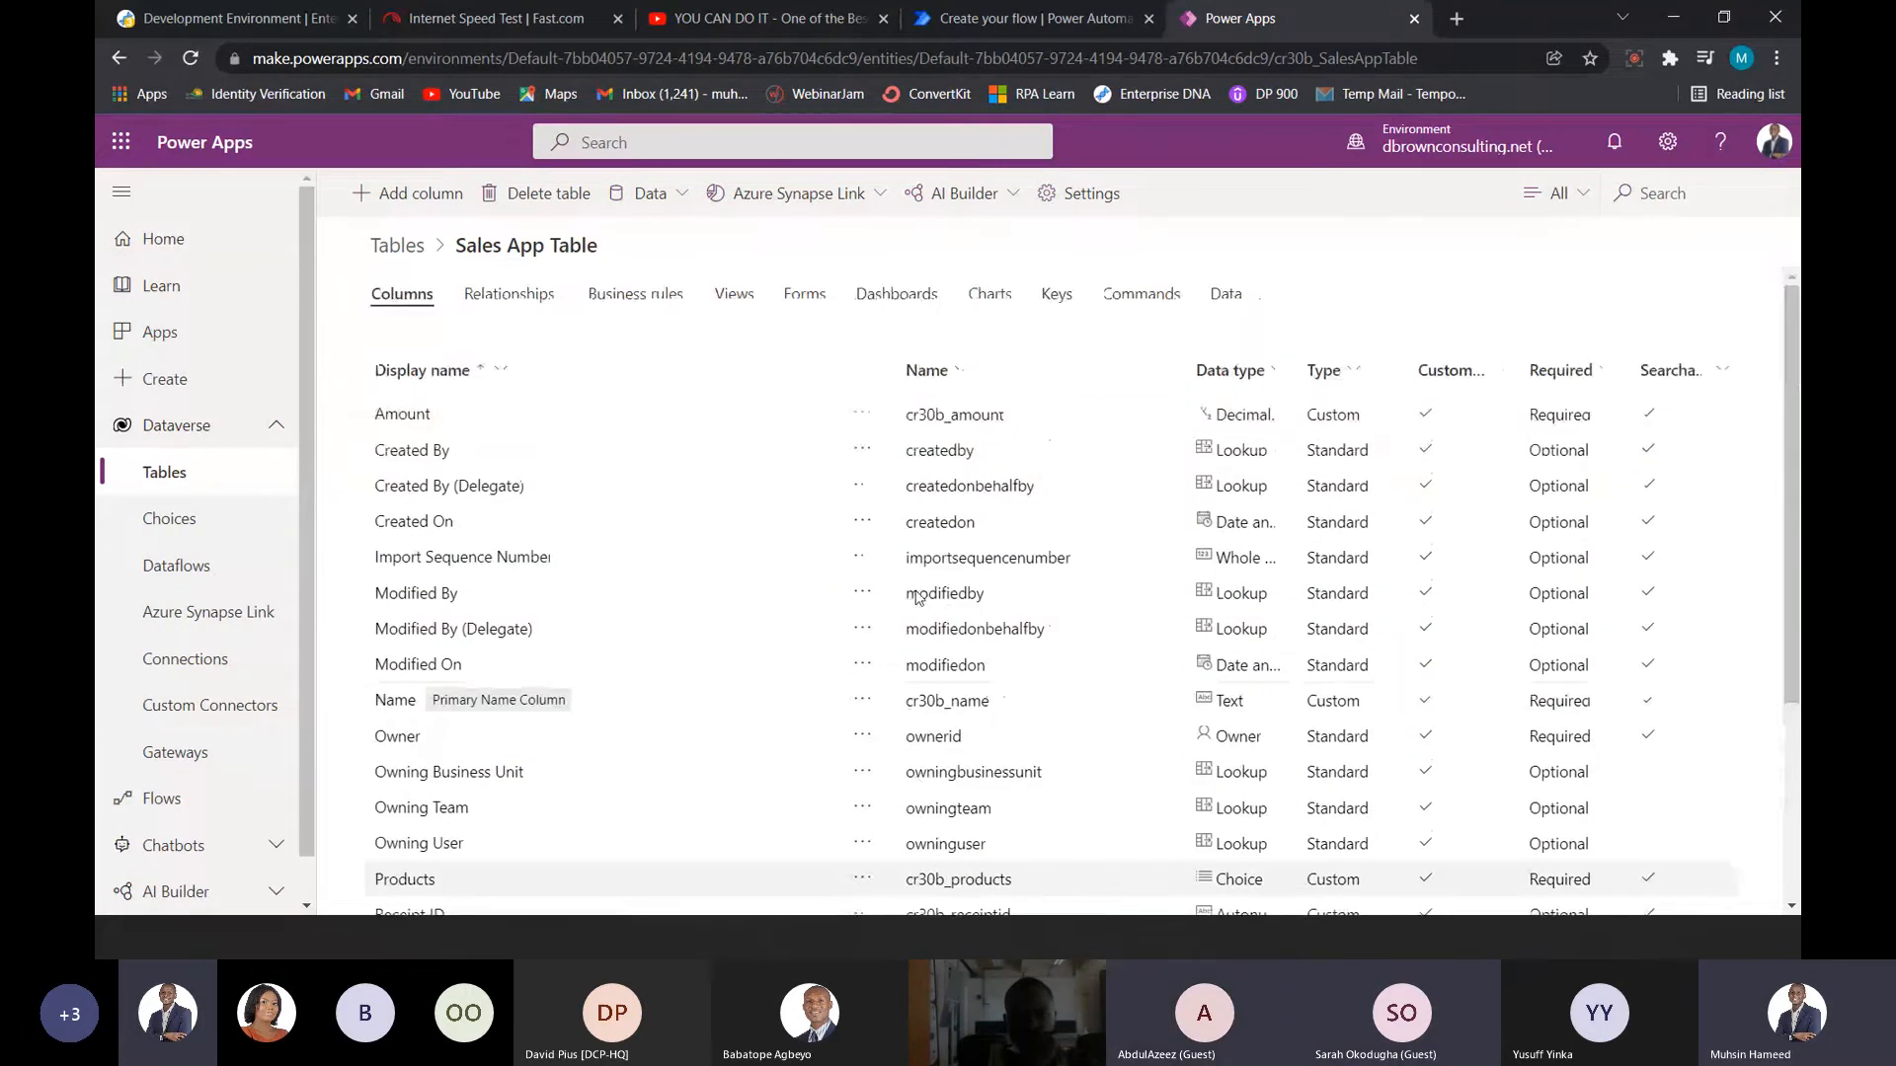
{"action": "left_click", "coordinate": [1580, 206]}
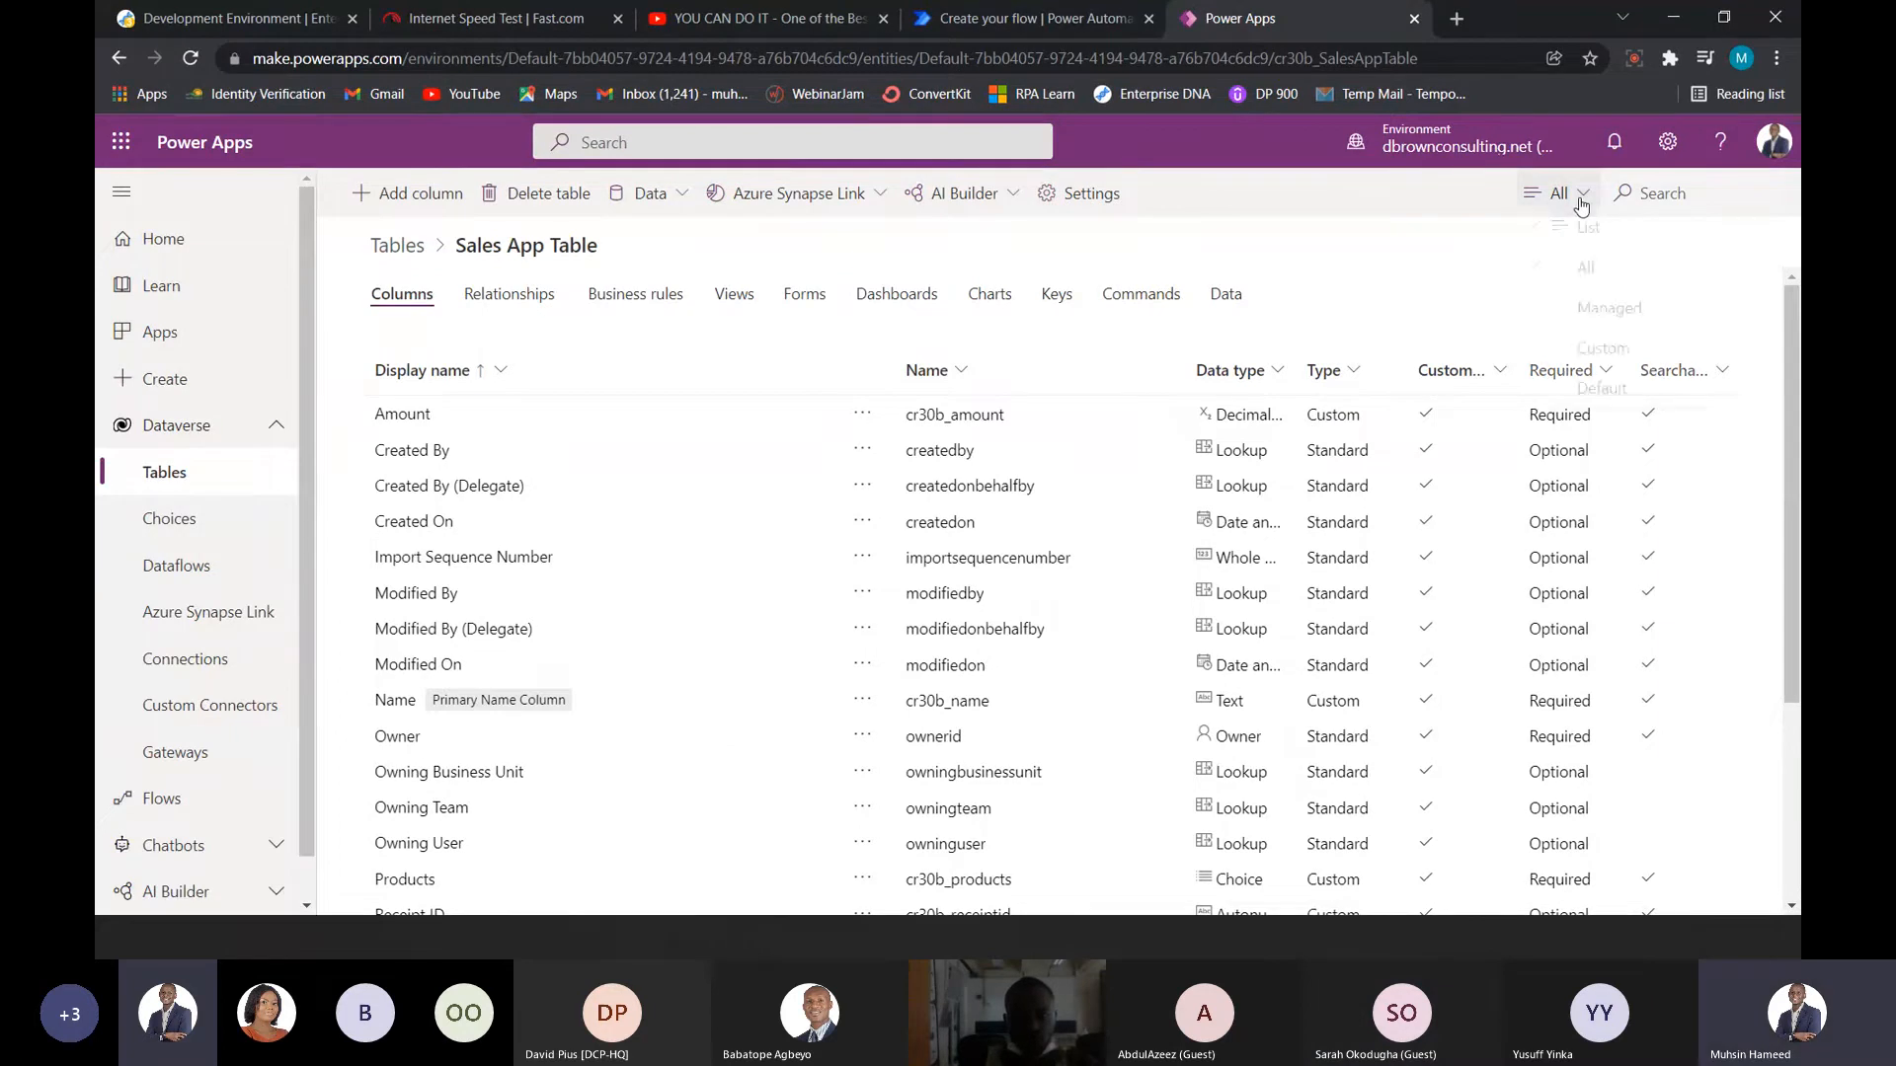
{"action": "left_click", "coordinate": [1602, 348]}
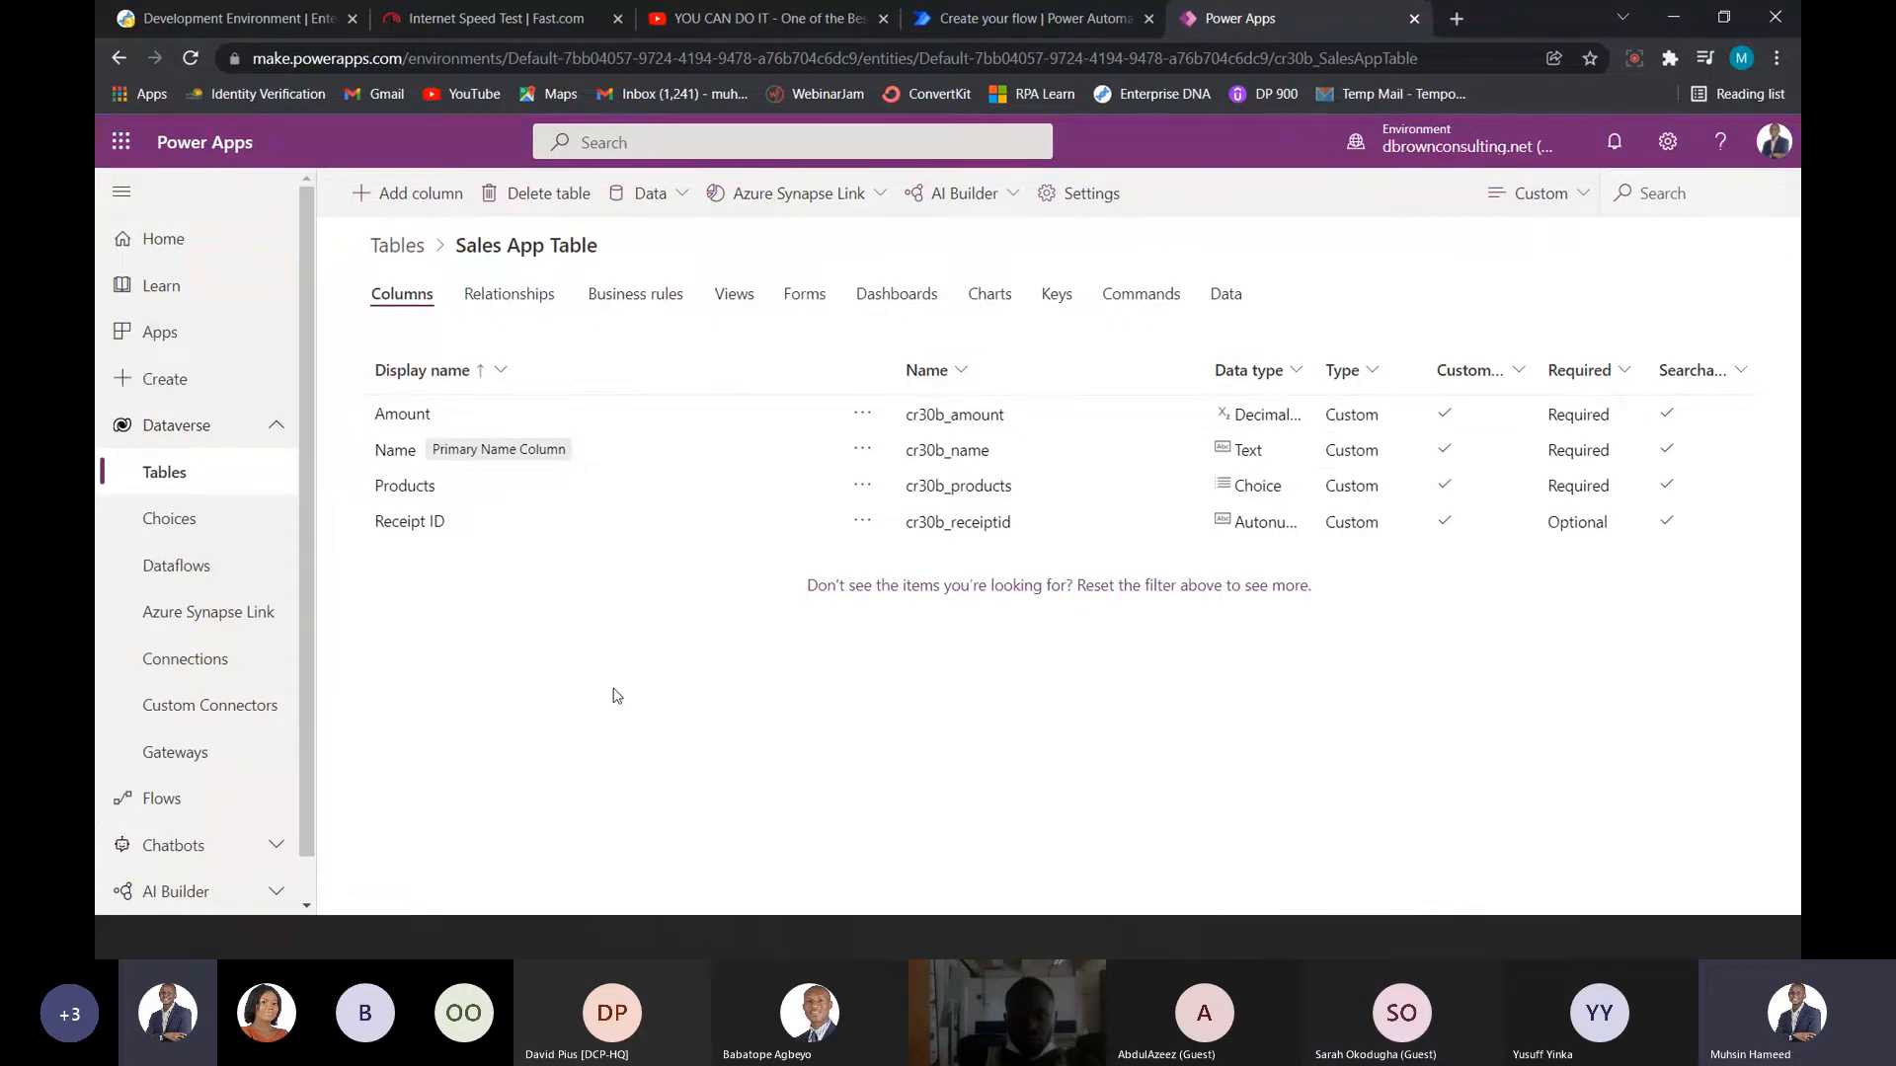
- Collapse the Dataverse navigation group and switch to the Teams meeting window
{"action": "left_click", "coordinate": [274, 426]}
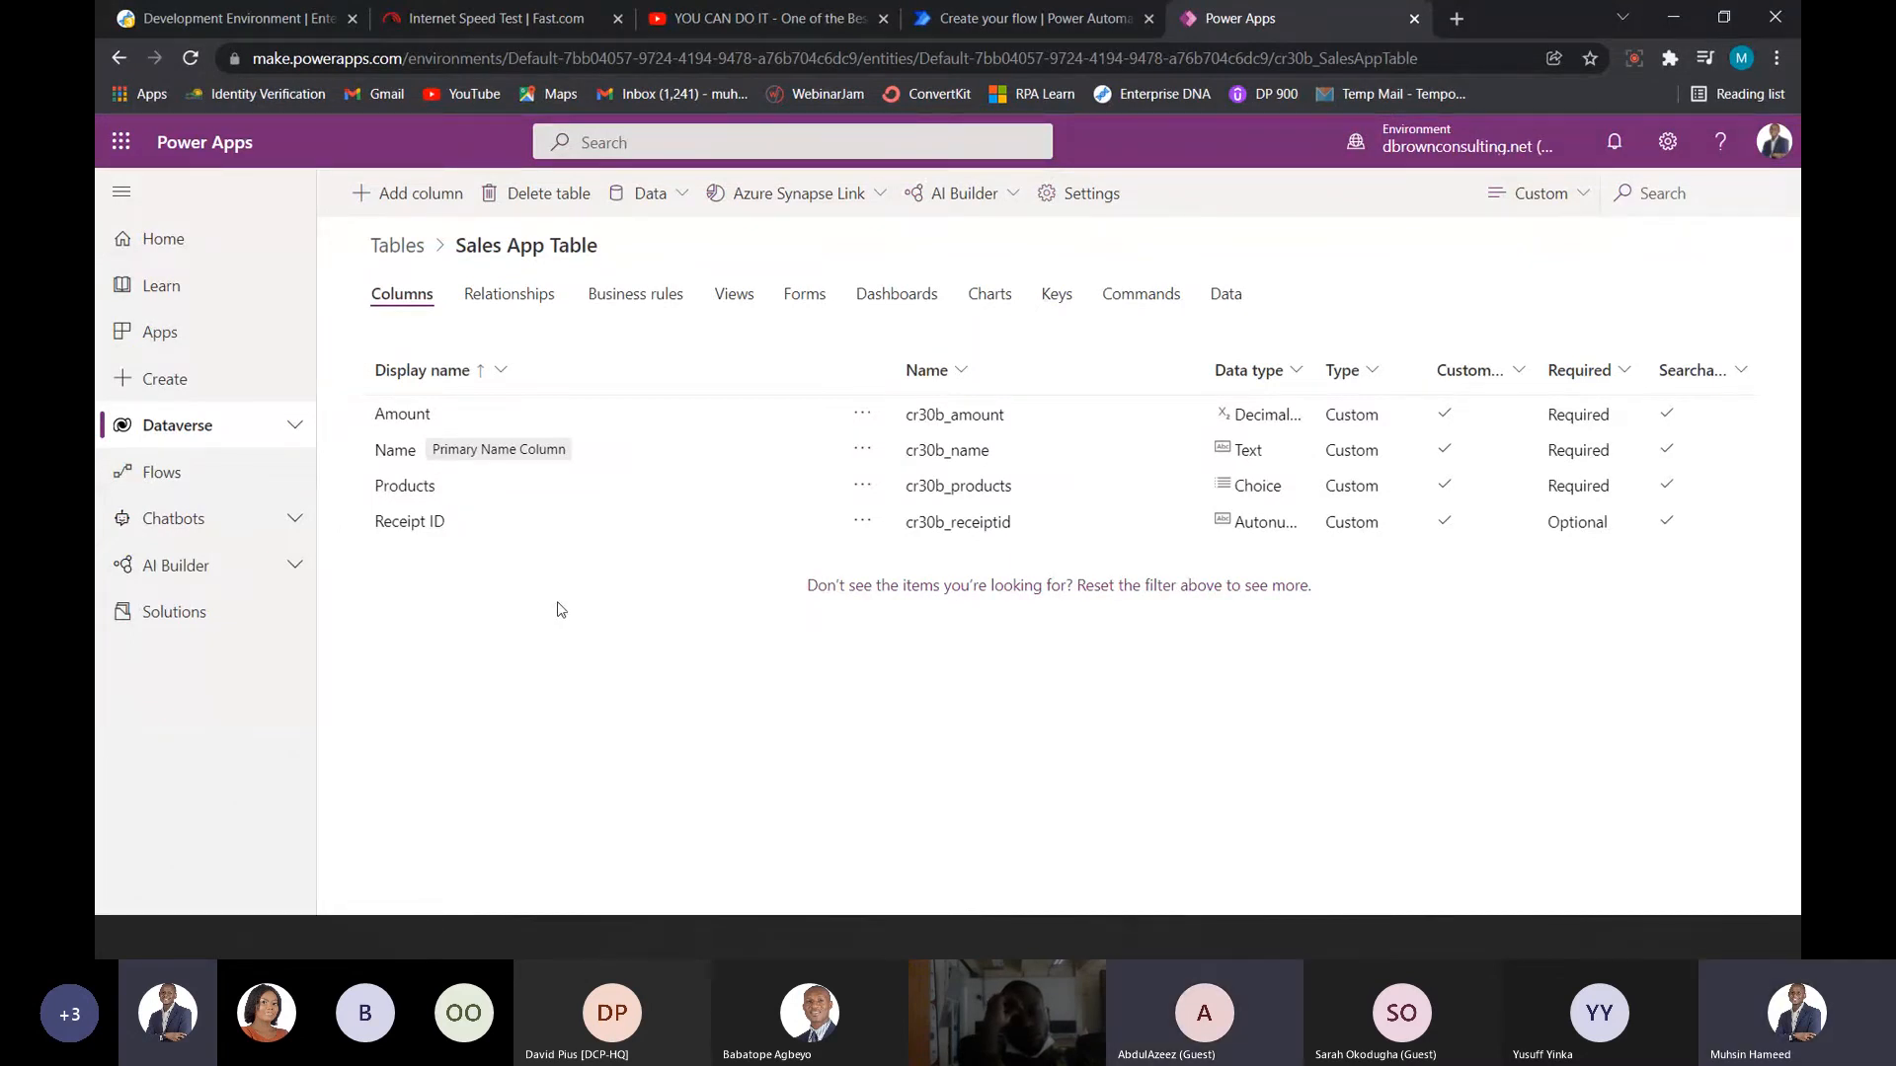
{"action": "key", "text": "alt+Tab"}
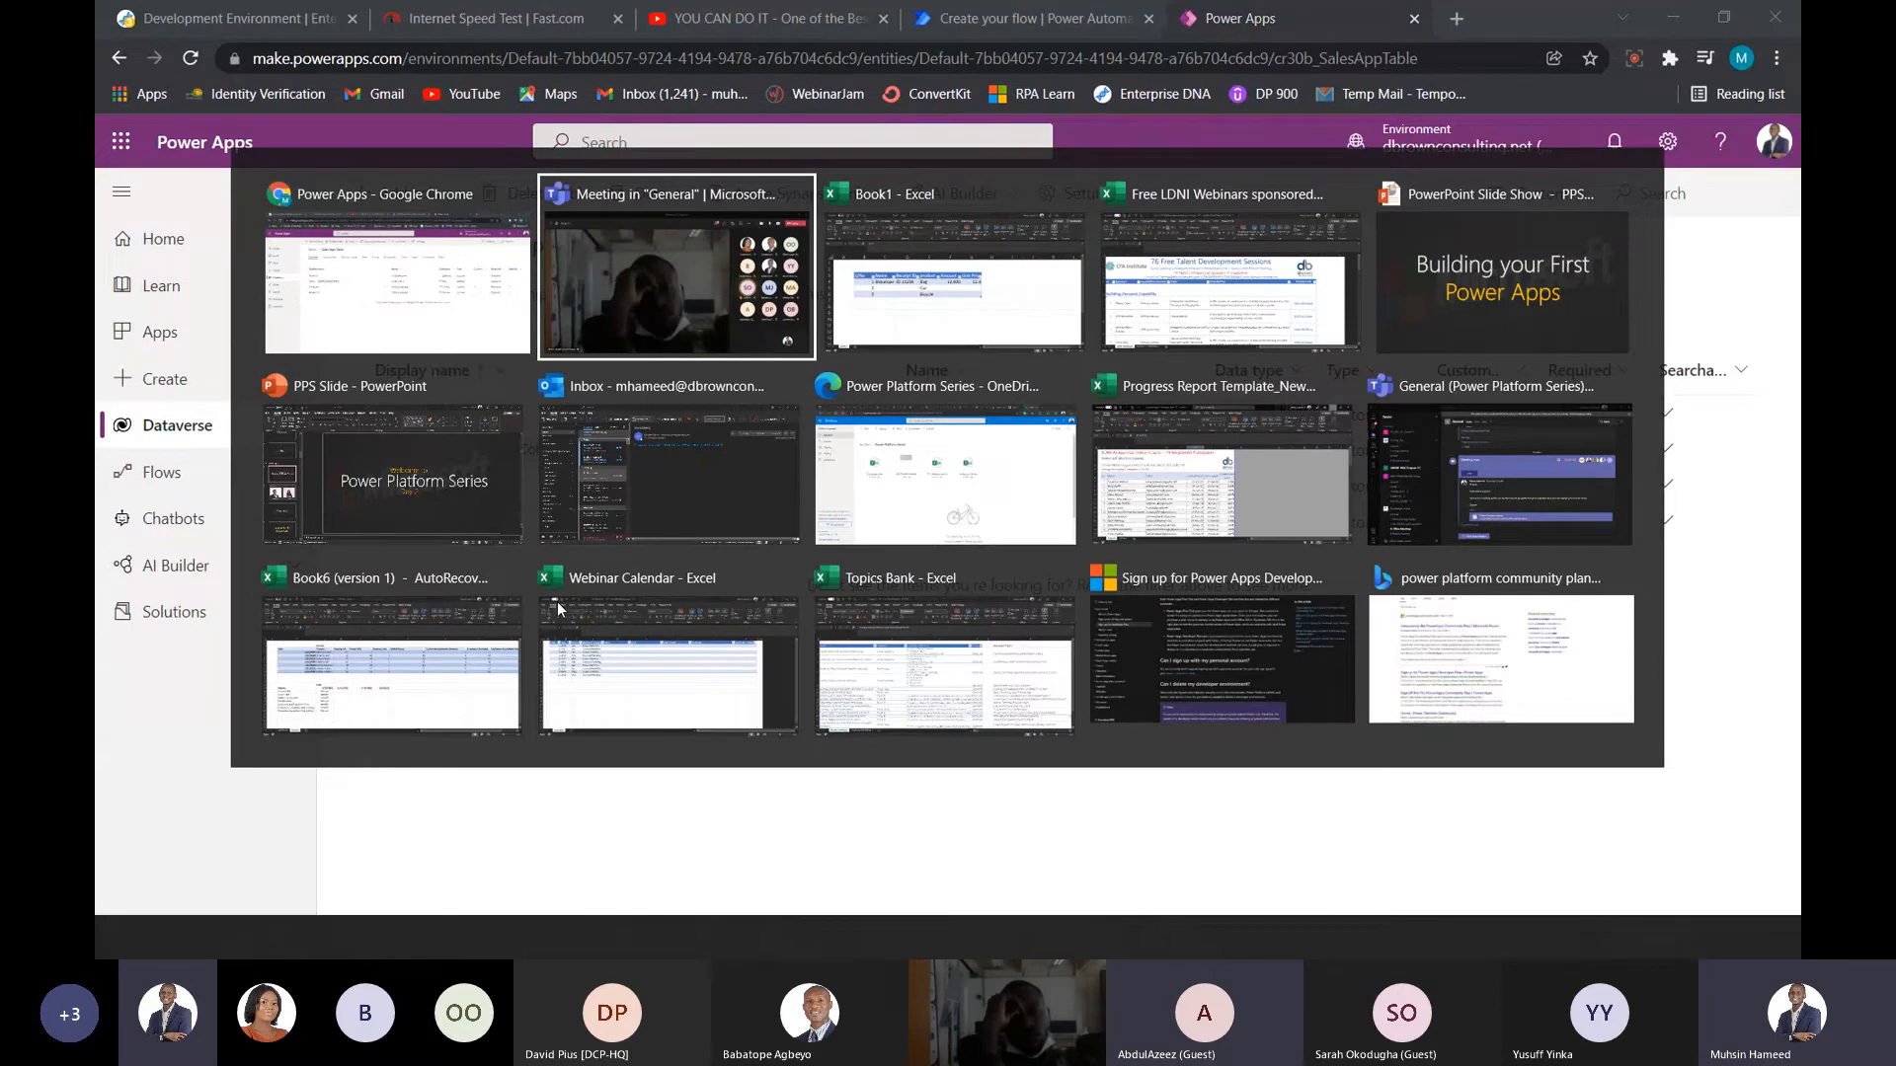